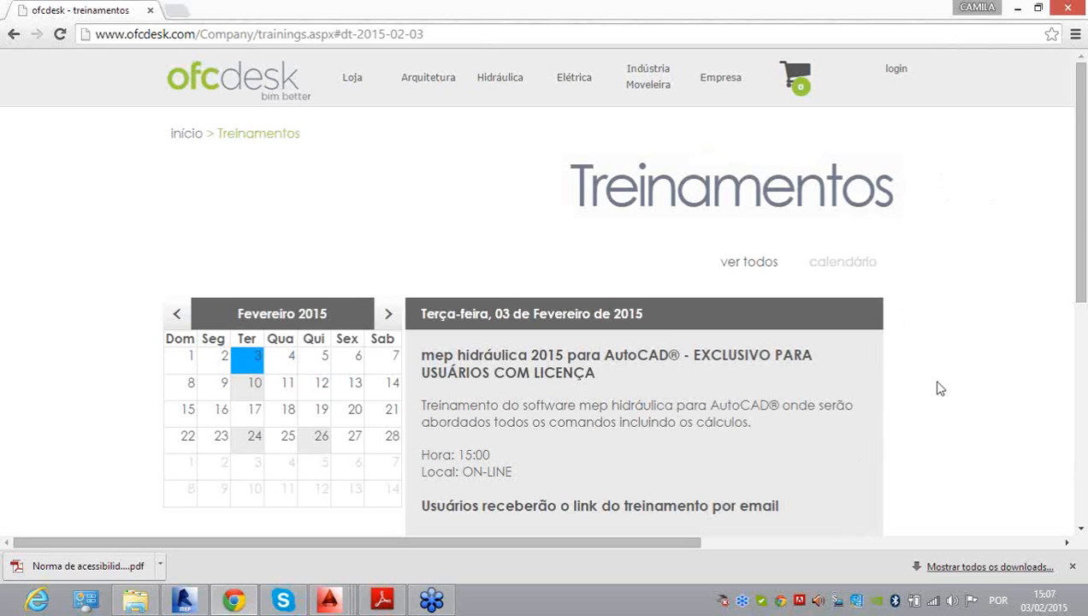
Step: Open the Treinamentos page from the ofcdesk home page
{"action": "scroll", "coordinate": [907, 256], "scroll_direction": "down", "scroll_amount": 2}
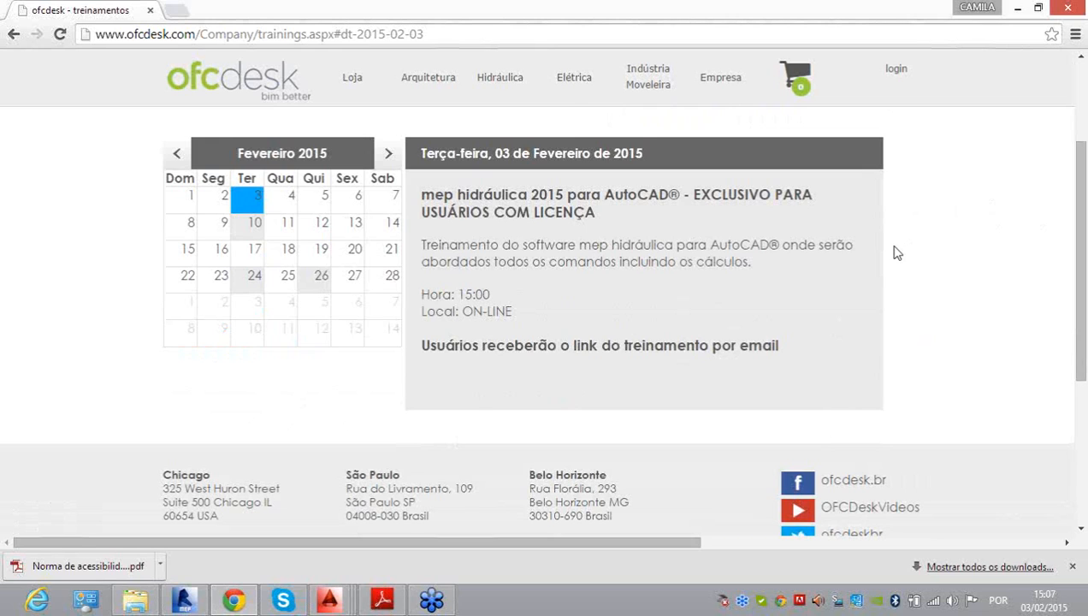
{"action": "scroll", "coordinate": [440, 152], "scroll_direction": "up", "scroll_amount": 1}
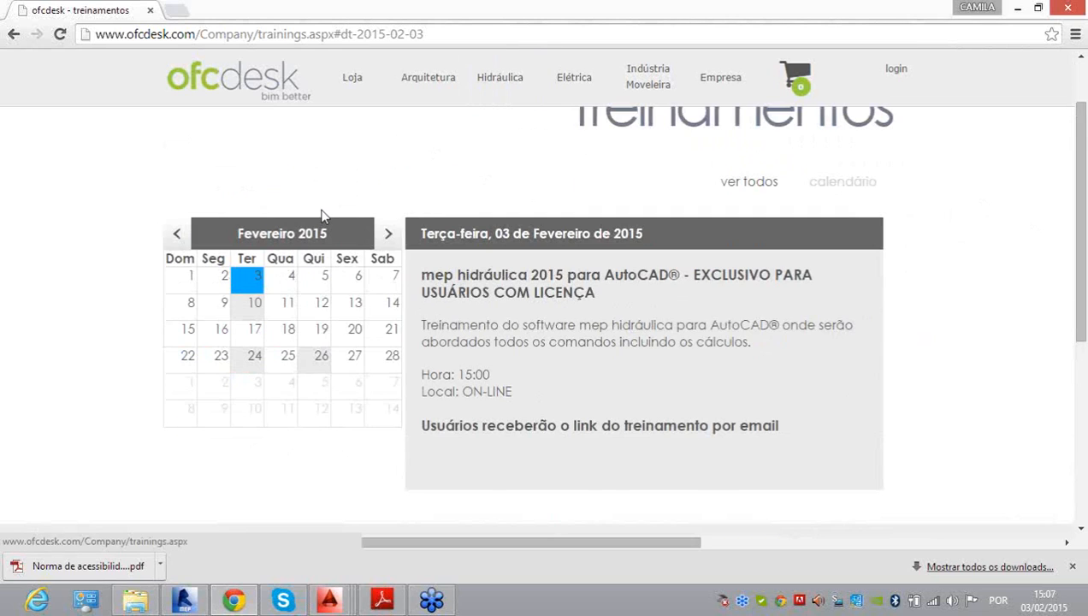
{"action": "scroll", "coordinate": [324, 216], "scroll_direction": "up", "scroll_amount": 1}
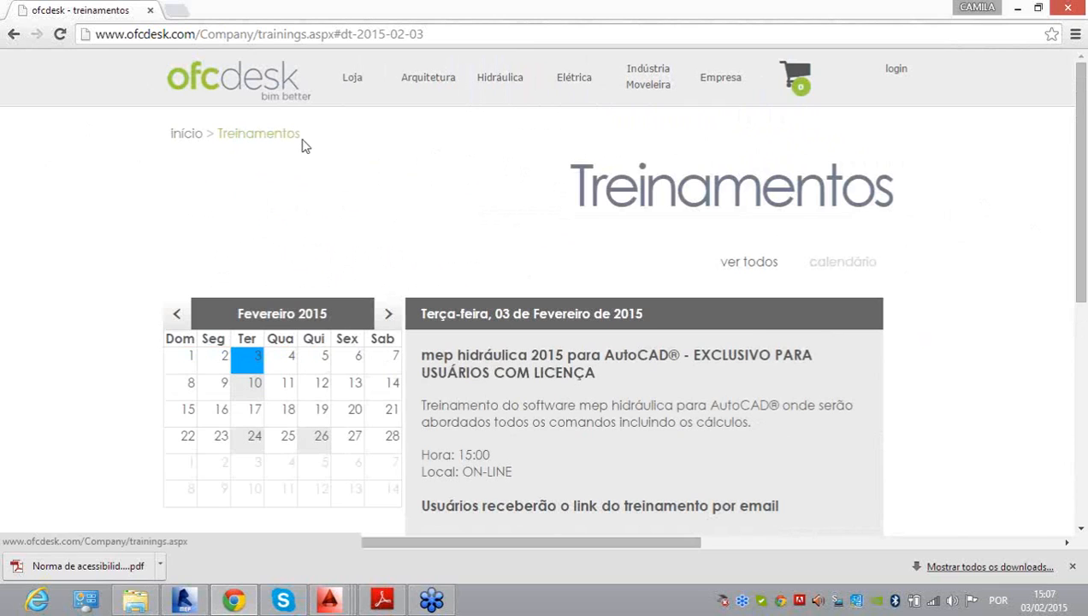
{"action": "left_click", "coordinate": [227, 82]}
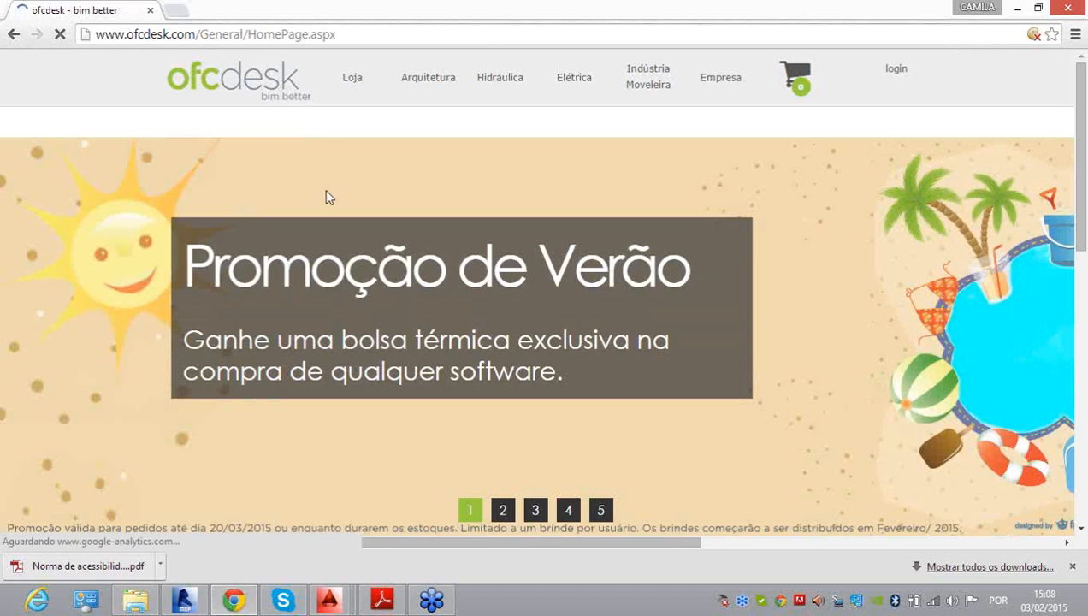
{"action": "scroll", "coordinate": [330, 197], "scroll_direction": "down", "scroll_amount": 4}
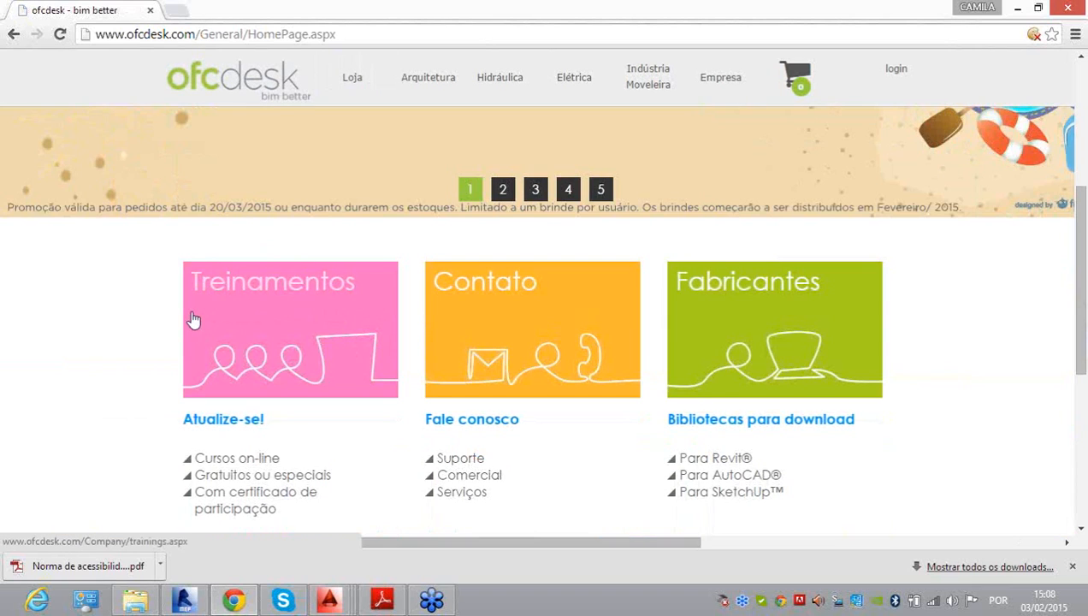
{"action": "left_click", "coordinate": [247, 292]}
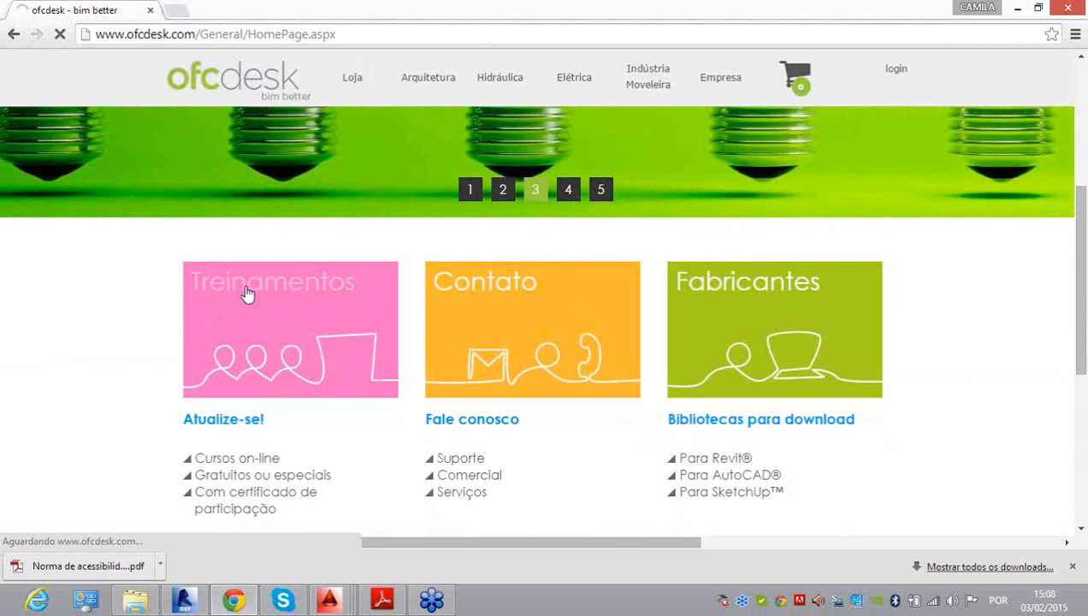
{"action": "left_click", "coordinate": [248, 293]}
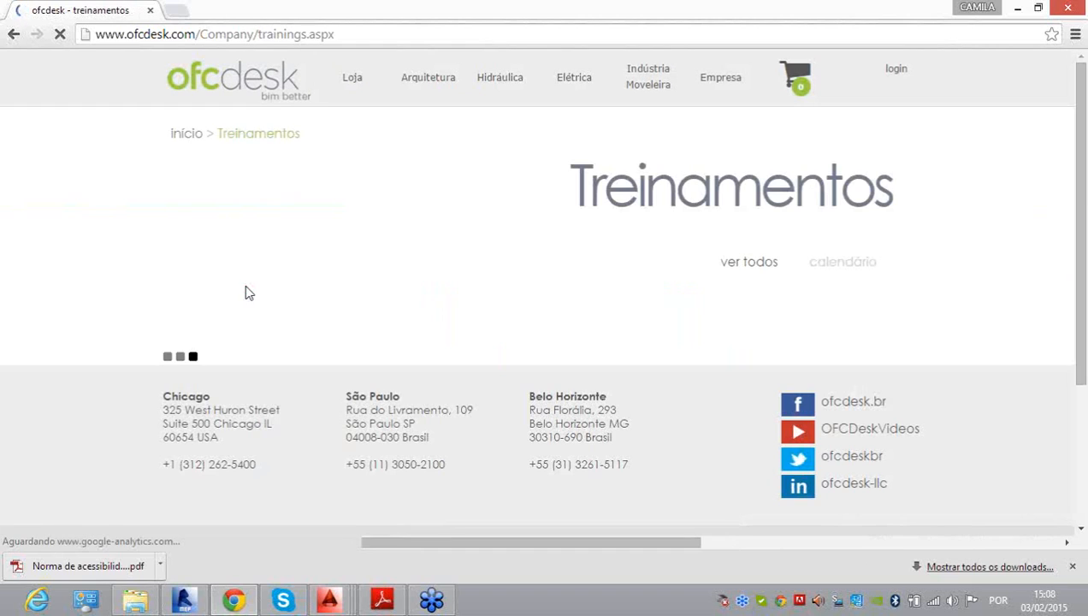
Step: View the training details for 10 and 24 February 2015 in the training calendar
{"action": "scroll", "coordinate": [248, 299], "scroll_direction": "down", "scroll_amount": 1}
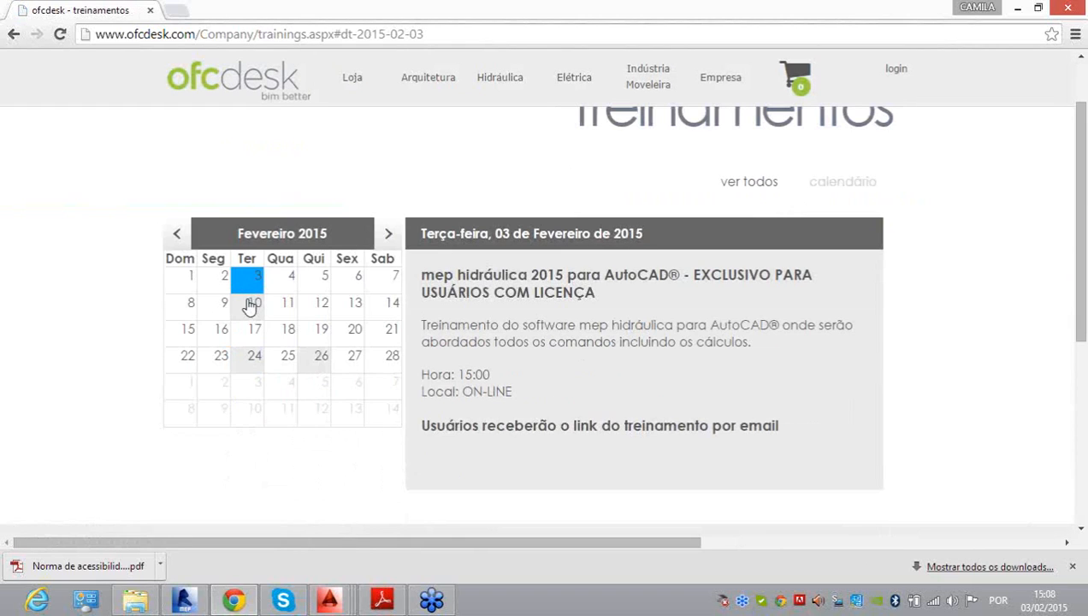
{"action": "left_click", "coordinate": [257, 310]}
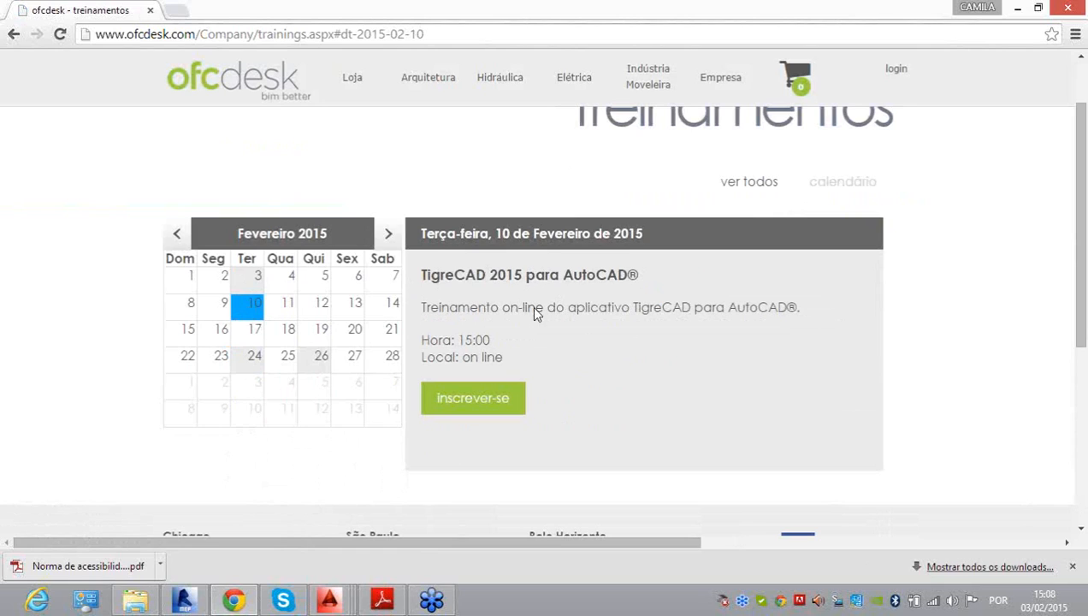
{"action": "left_click", "coordinate": [248, 364]}
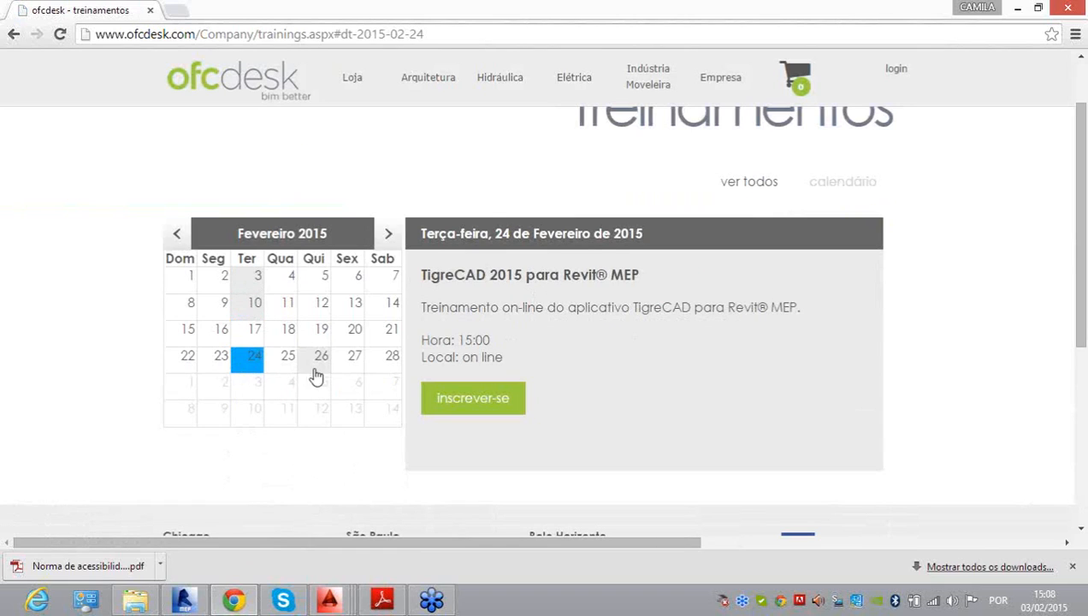
{"action": "scroll", "coordinate": [344, 218], "scroll_direction": "up", "scroll_amount": 1}
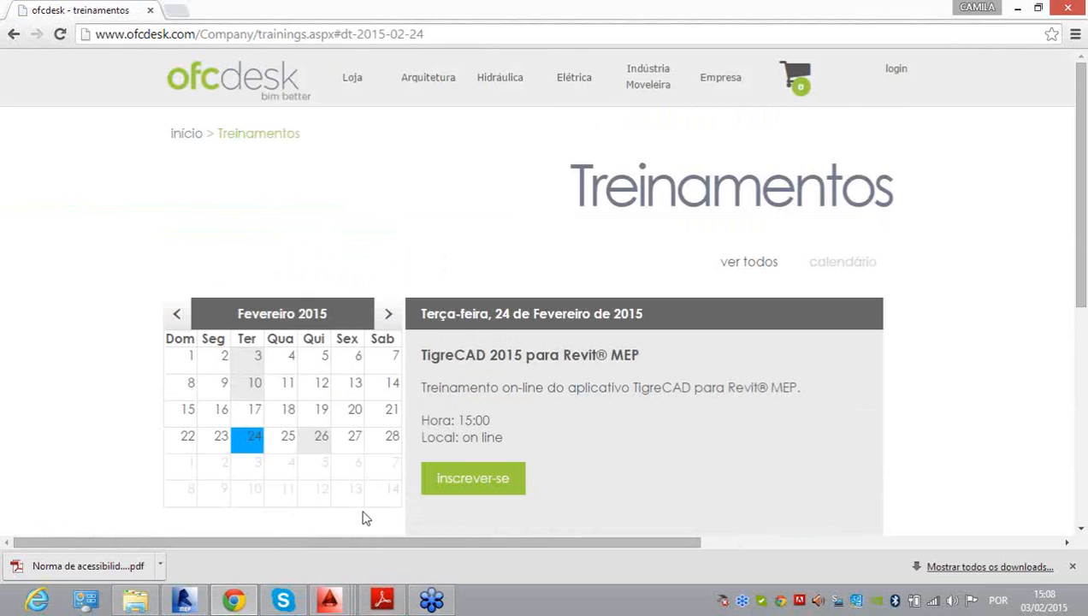
Step: Switch to the AutoCAD drawing Projeto HID Roma-R2.dwg and locate the BANHO beside QUARTO 1 in the 2º, 3º e 4º pavimentos plan
{"action": "left_click", "coordinate": [342, 609]}
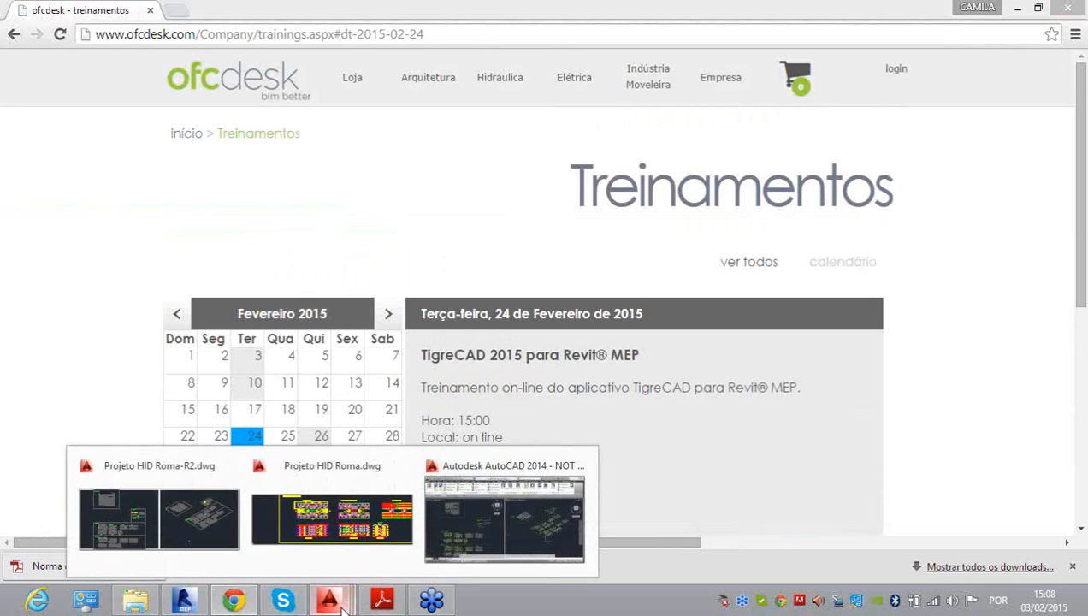
{"action": "left_click", "coordinate": [180, 539]}
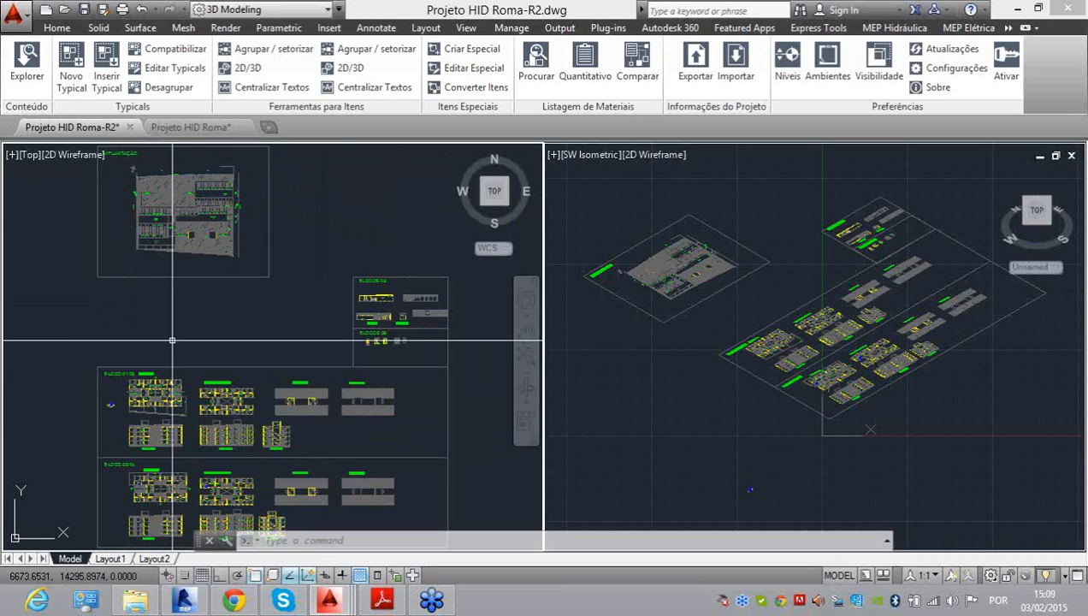
{"action": "scroll", "coordinate": [269, 291], "scroll_direction": "up", "scroll_amount": 6}
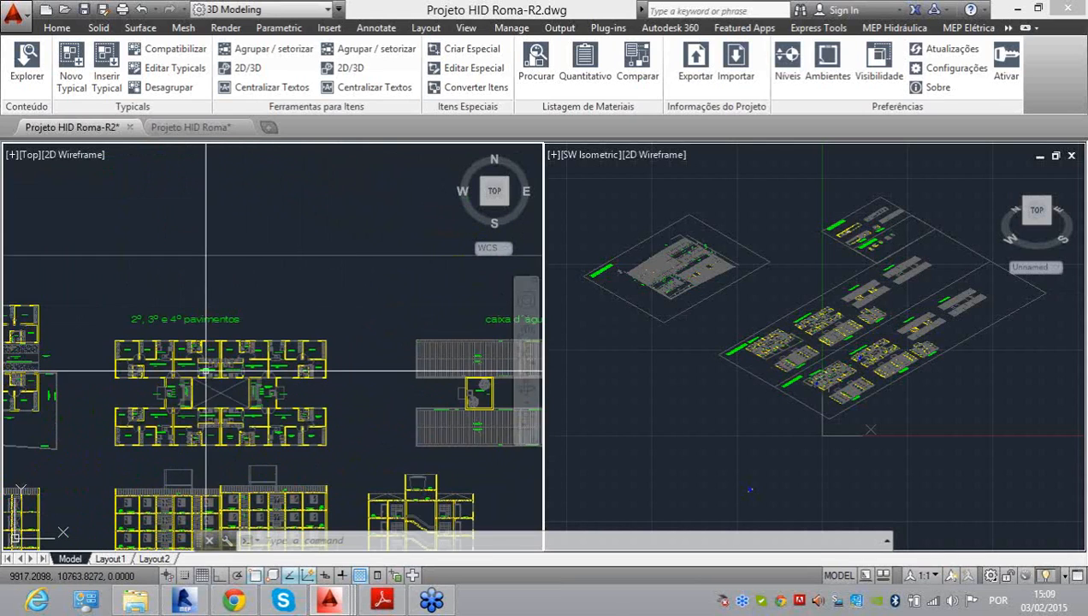
{"action": "scroll", "coordinate": [269, 291], "scroll_direction": "up", "scroll_amount": 5}
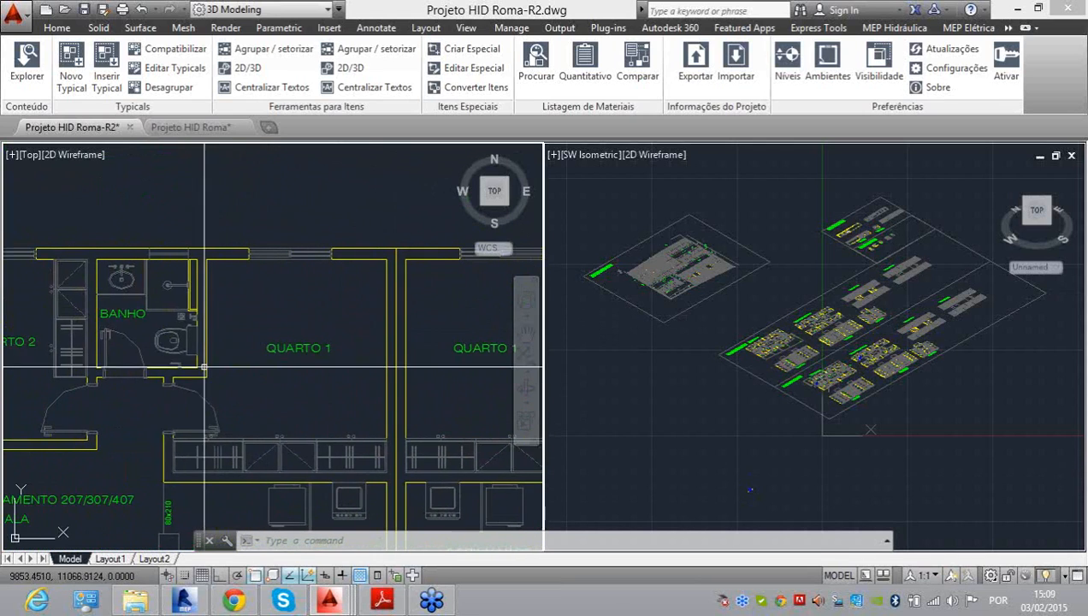
{"action": "scroll", "coordinate": [187, 276], "scroll_direction": "up", "scroll_amount": 3}
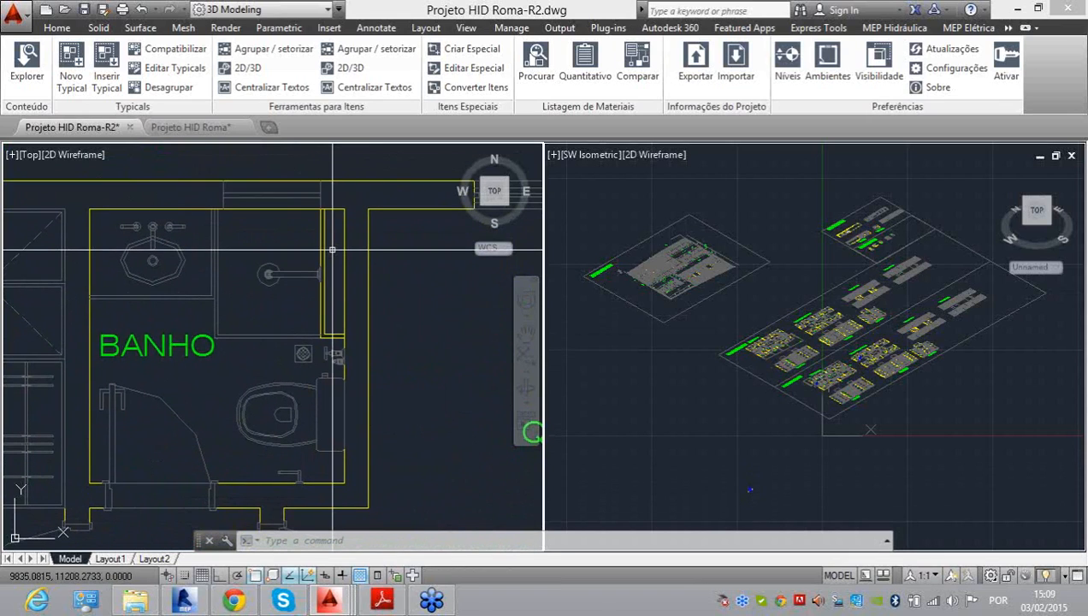
Step: Measure the thickness of the wall between the BANHO and QUARTO 1 with the DIST command
{"action": "type", "text": "DI"}
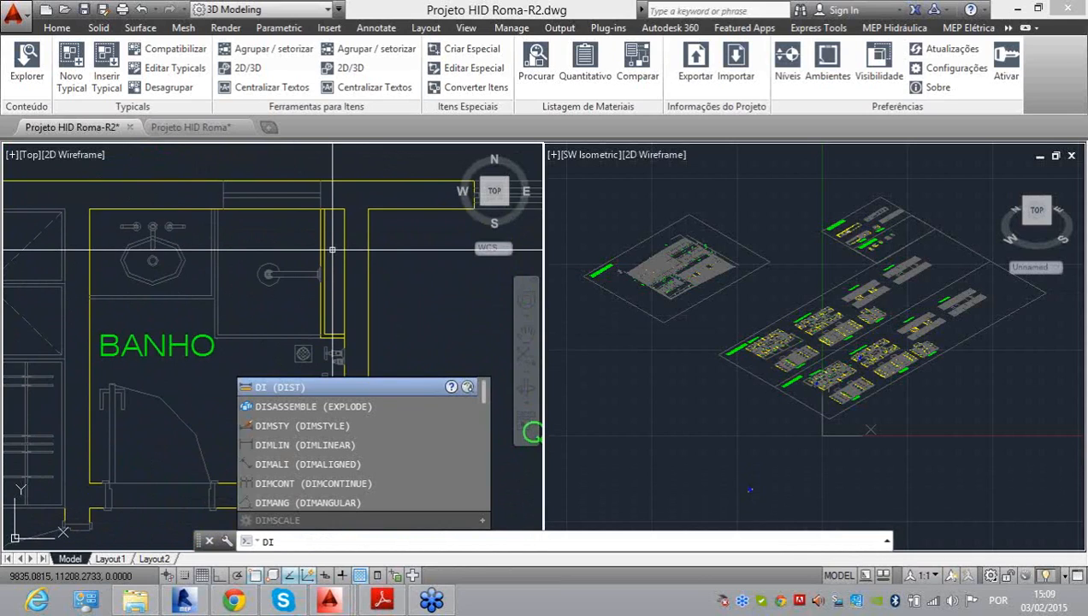
{"action": "key", "text": "Return"}
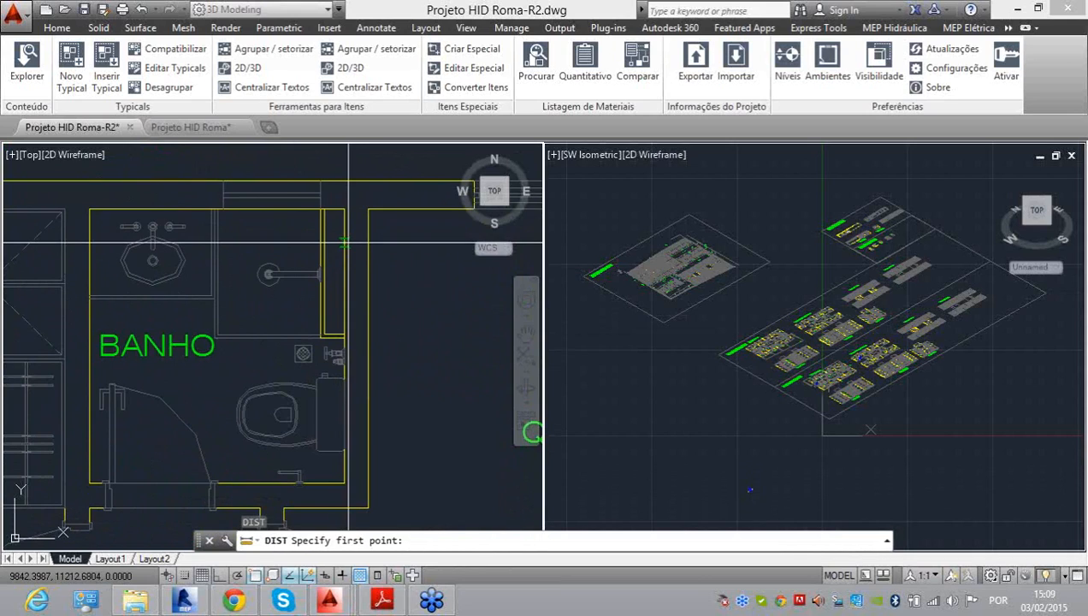
{"action": "left_click", "coordinate": [346, 242]}
{"action": "left_click", "coordinate": [367, 240]}
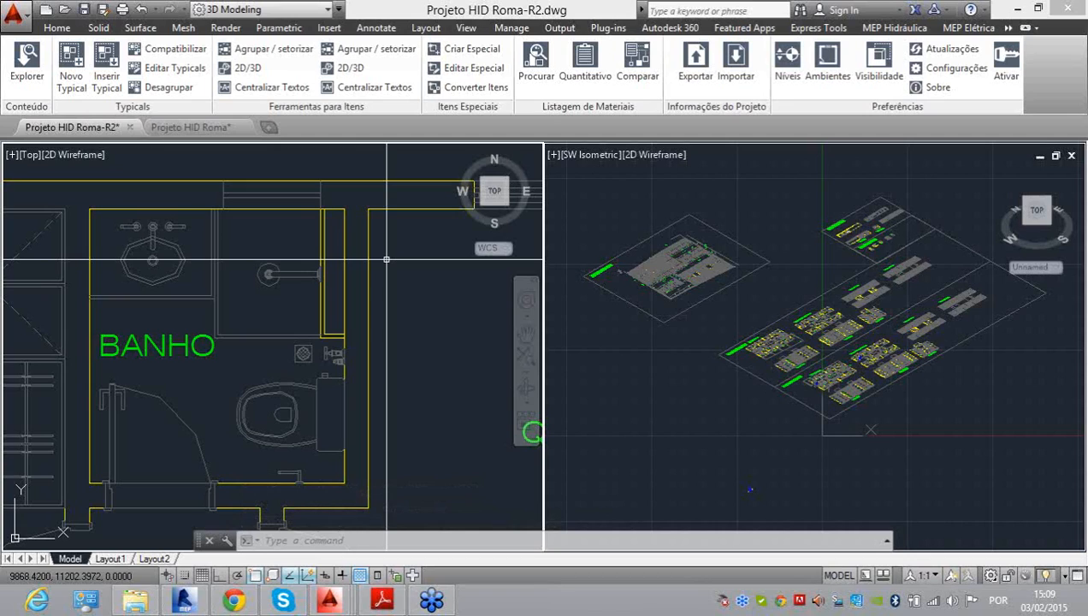
Step: Set the MEP Hidráulica insertion scale to Centímetros
{"action": "left_click", "coordinate": [916, 32]}
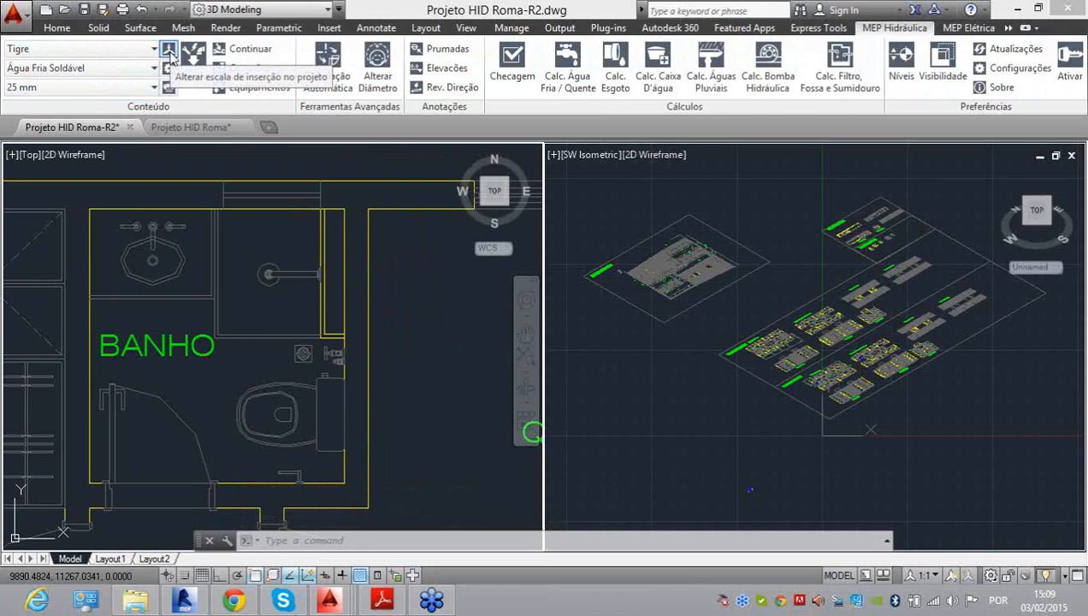
{"action": "left_click", "coordinate": [169, 53]}
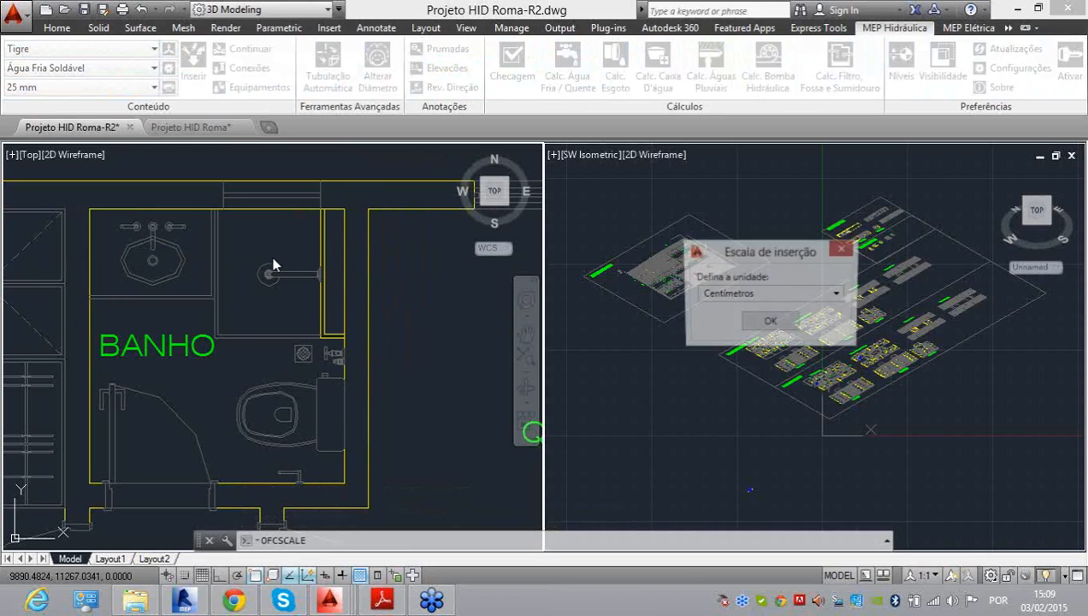
{"action": "left_click_drag", "start_coordinate": [729, 238], "coordinate": [376, 237]}
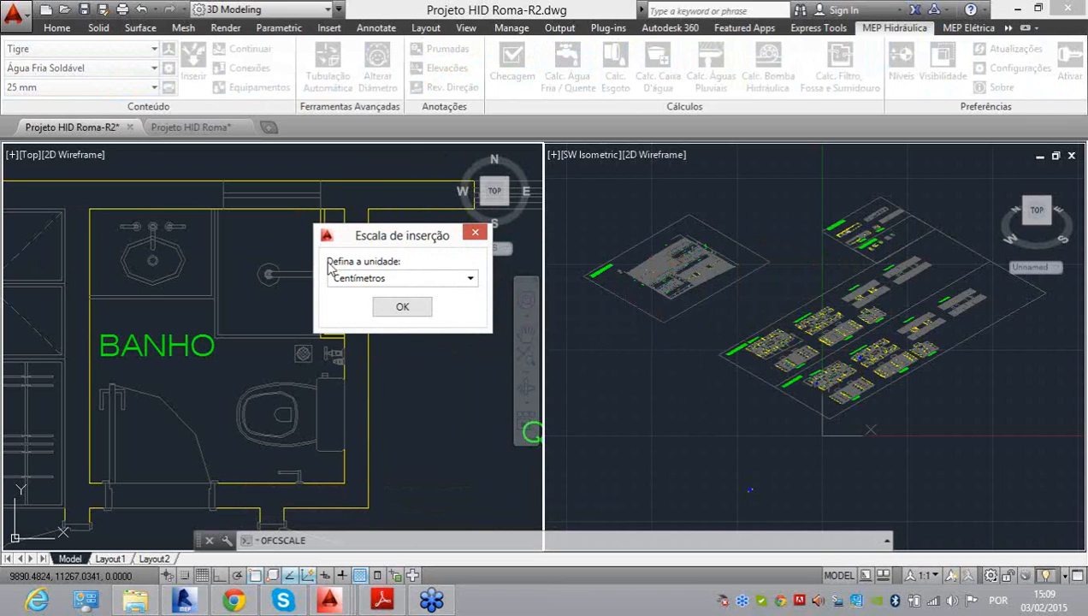
{"action": "left_click", "coordinate": [424, 279]}
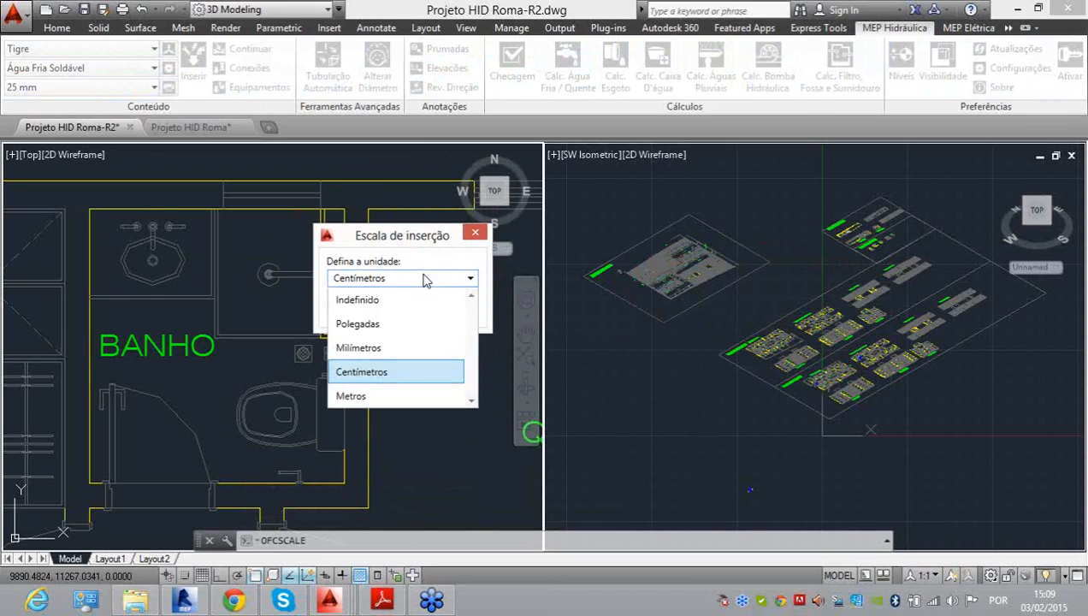
{"action": "left_click", "coordinate": [382, 373]}
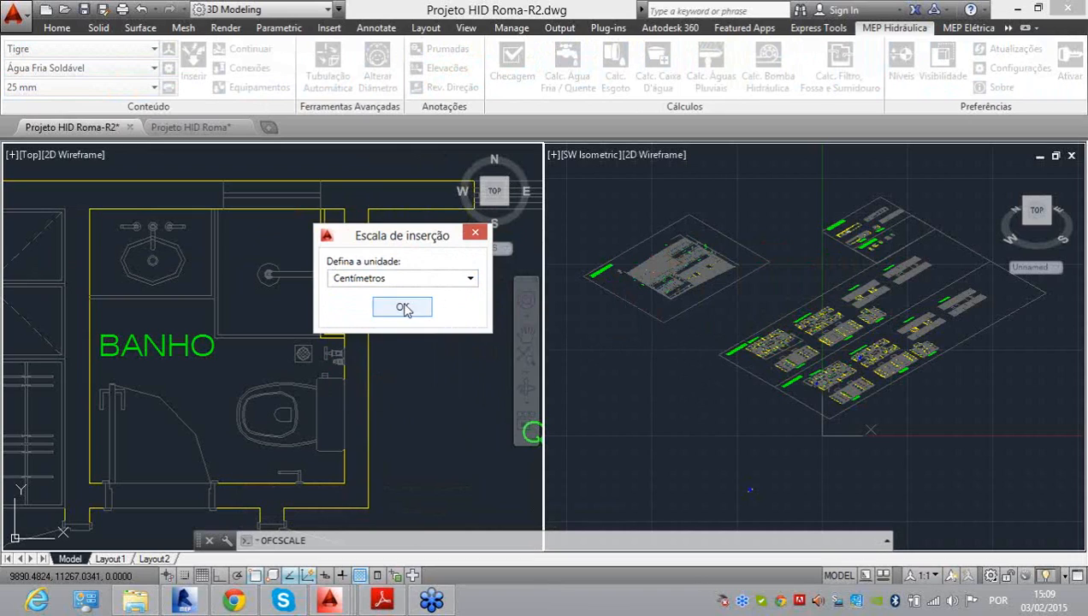
{"action": "left_click", "coordinate": [405, 306]}
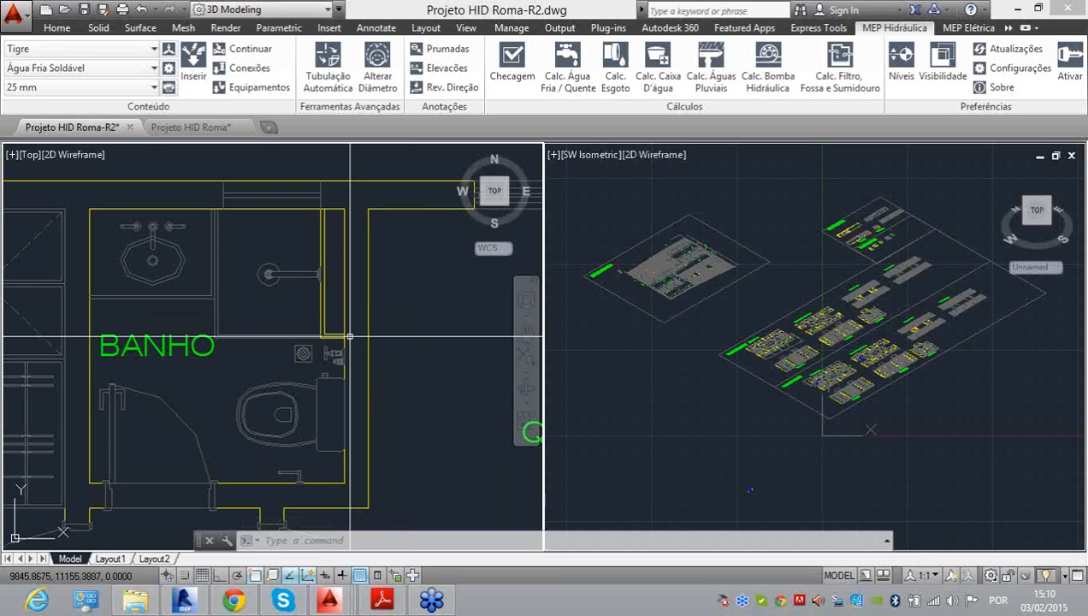
{"action": "scroll", "coordinate": [384, 311], "scroll_direction": "down", "scroll_amount": 2}
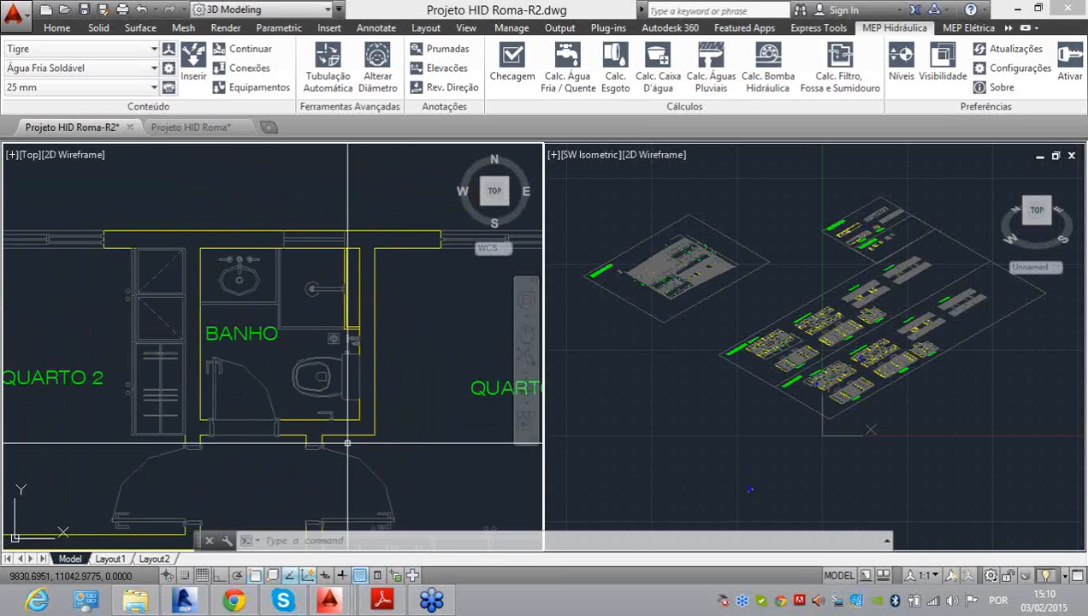
{"action": "left_click", "coordinate": [161, 301]}
{"action": "key", "text": "Escape"}
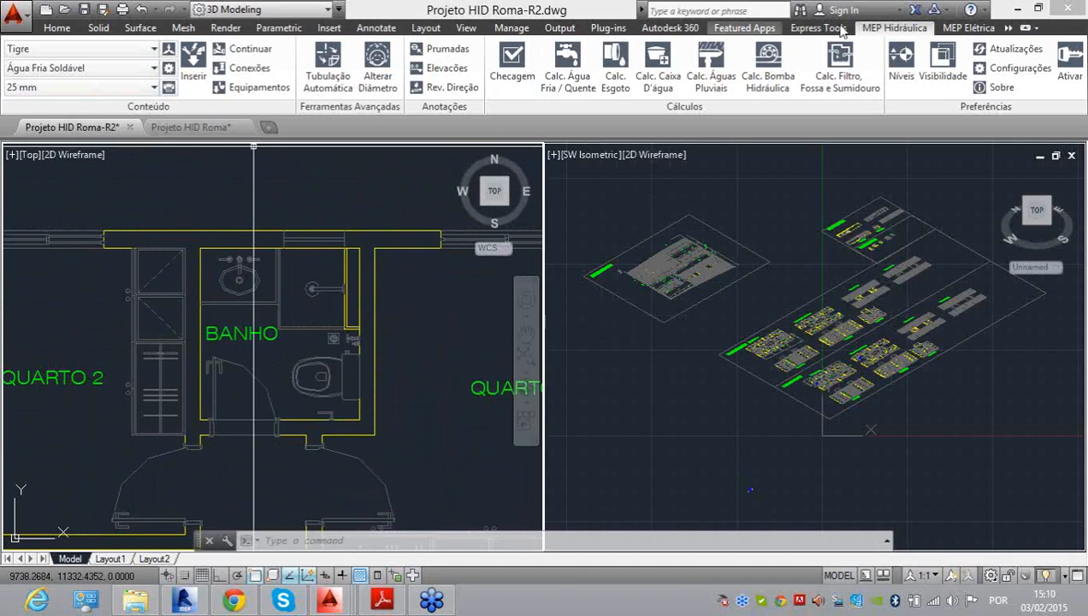
Step: Review the available manufacturers, product lines and diameters, leaving Tigre, Água Fria Soldável and 25 mm selected
{"action": "left_click", "coordinate": [85, 49]}
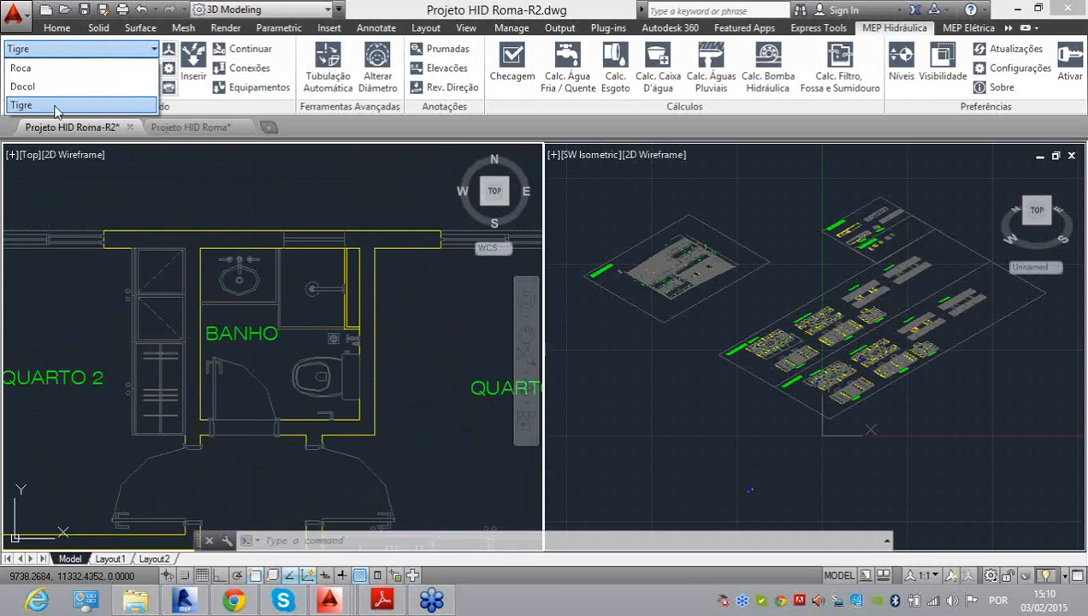
{"action": "left_click", "coordinate": [82, 49]}
{"action": "left_click", "coordinate": [94, 69]}
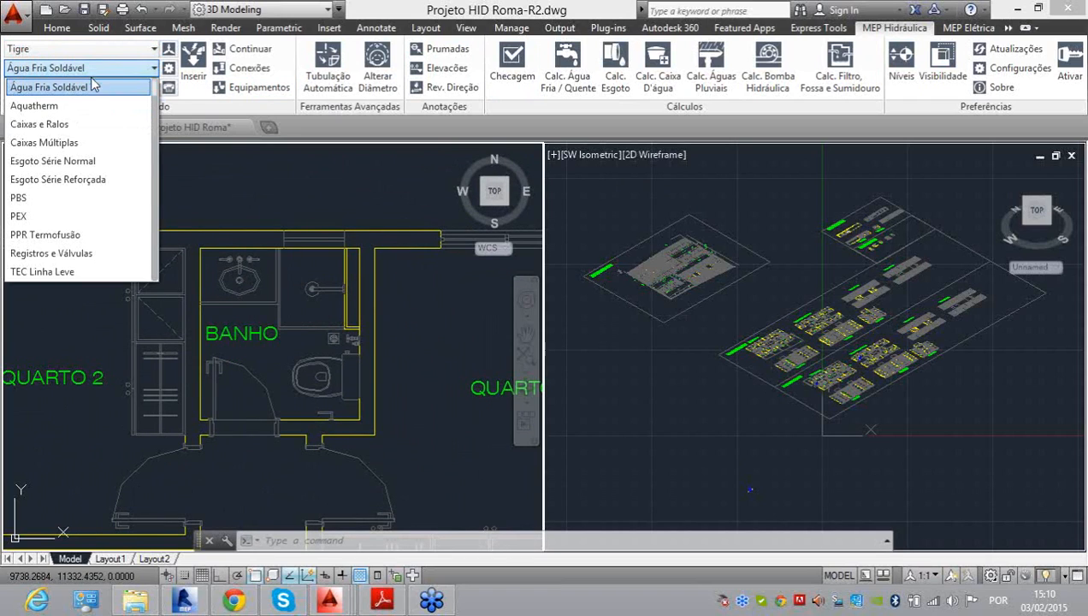
{"action": "scroll", "coordinate": [80, 217], "scroll_direction": "up", "scroll_amount": 1}
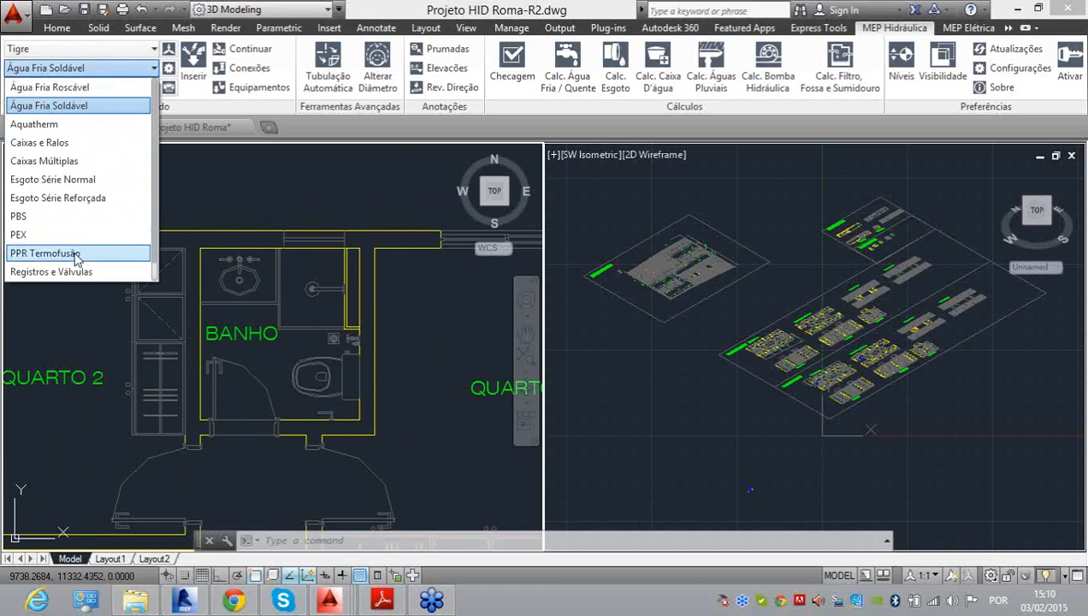
{"action": "scroll", "coordinate": [86, 171], "scroll_direction": "down", "scroll_amount": 1}
{"action": "left_click", "coordinate": [93, 87]}
{"action": "left_click", "coordinate": [94, 87]}
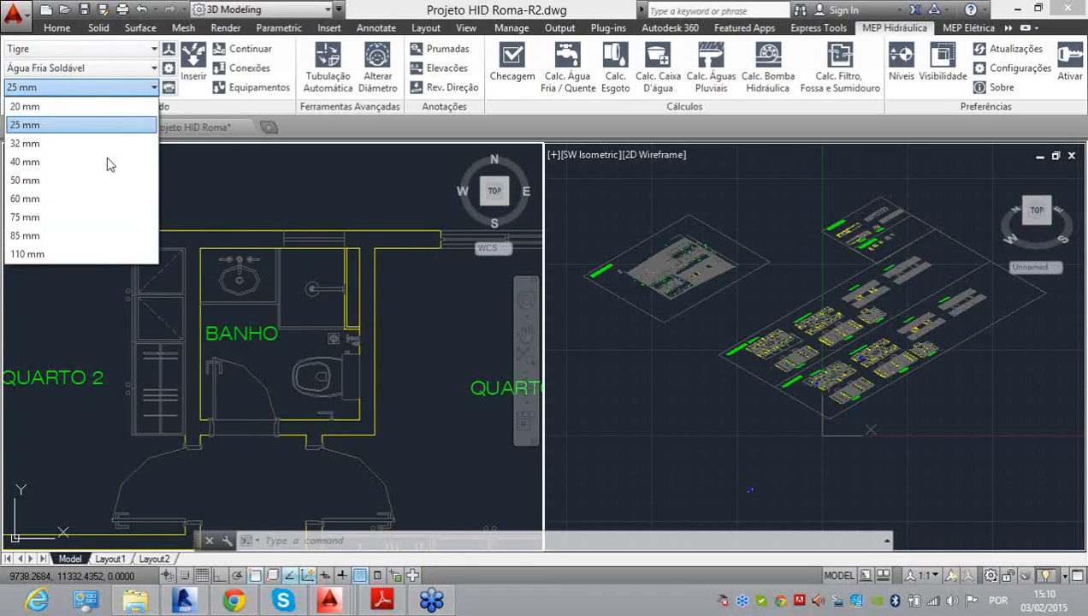
{"action": "left_click", "coordinate": [126, 89]}
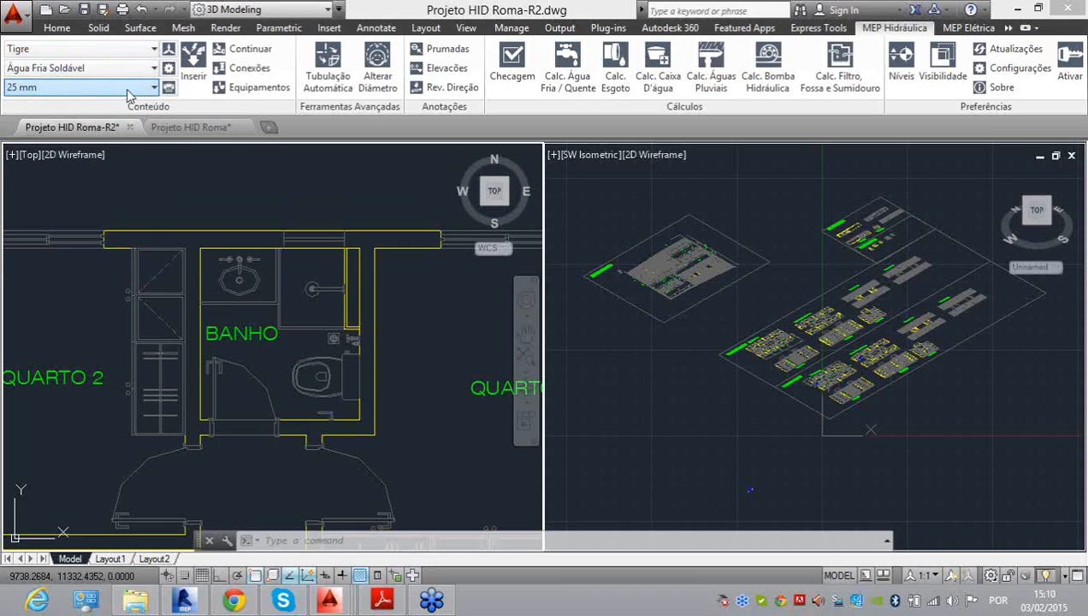
Step: Try inserting a Tê Ø25 mm connection in TOP view beside the shower in the BANHO, aligned with Ortho on
{"action": "left_click", "coordinate": [201, 76]}
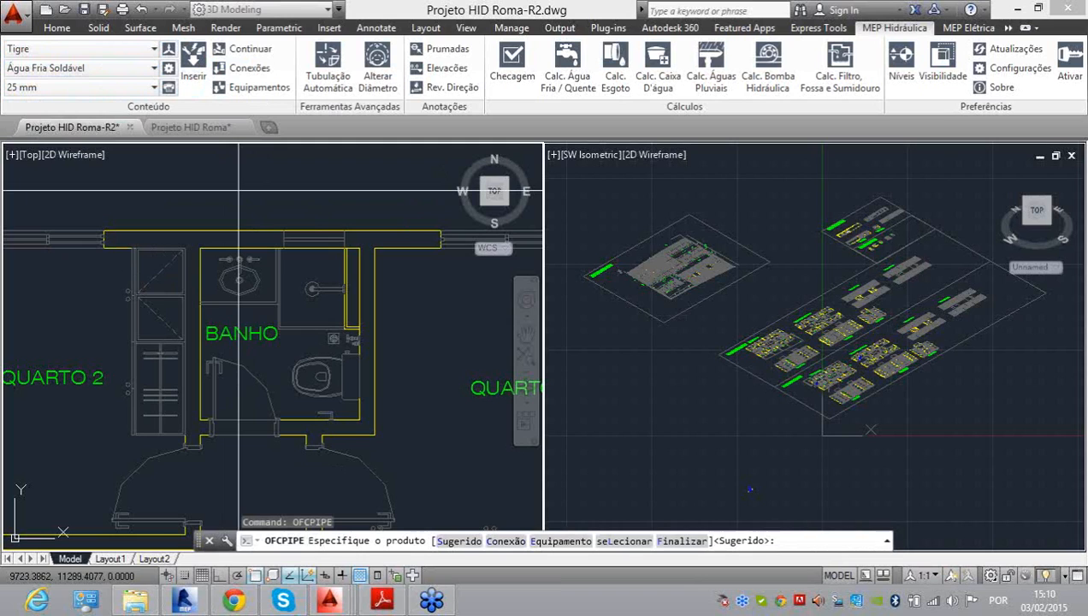
{"action": "type", "text": "c"}
{"action": "key", "text": "Return"}
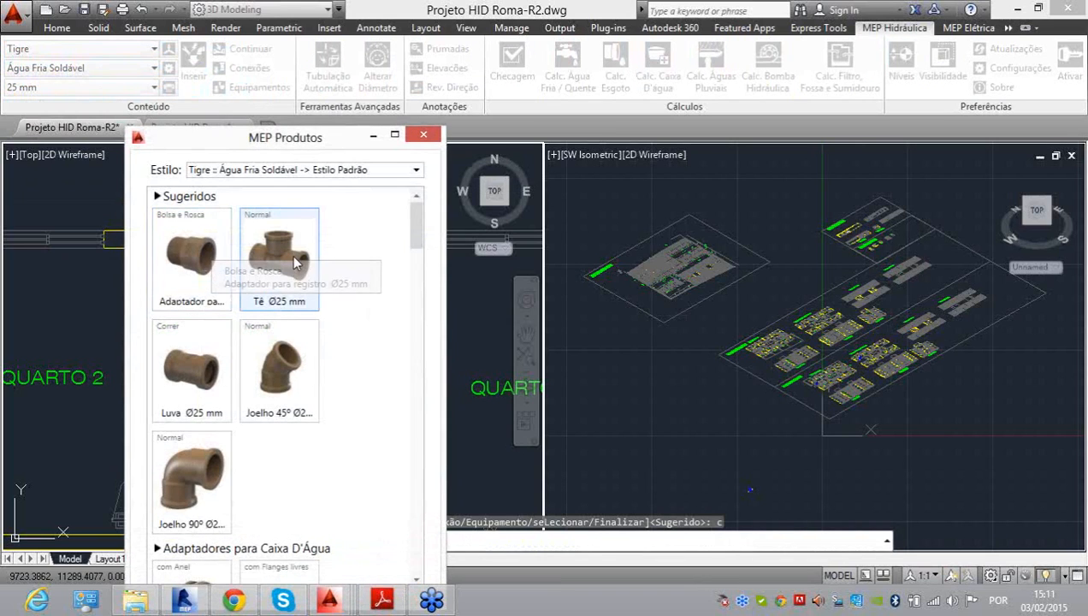
{"action": "left_click", "coordinate": [295, 263]}
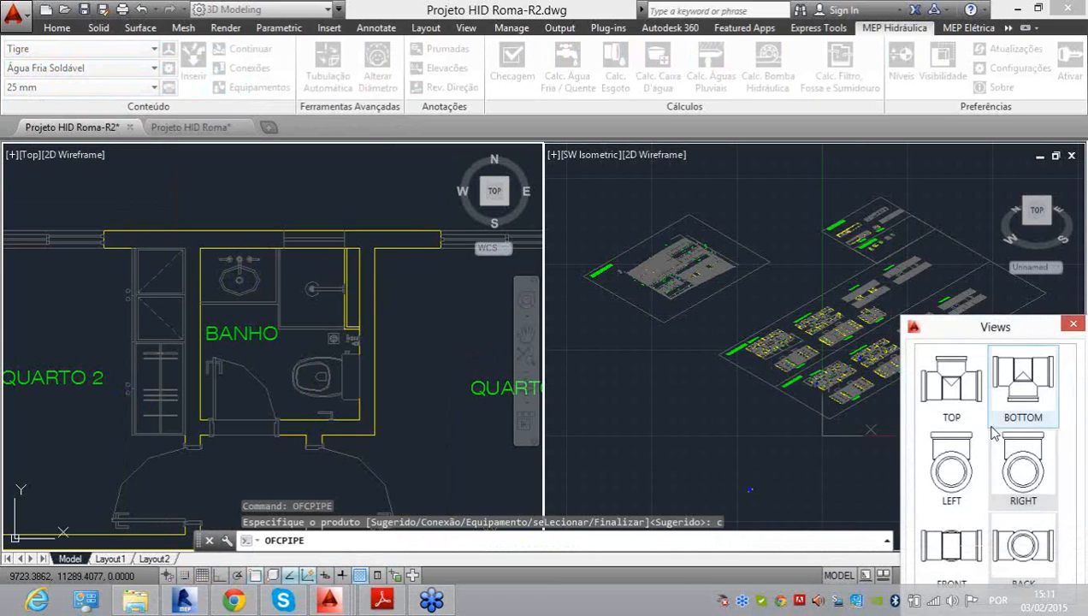
{"action": "left_click_drag", "start_coordinate": [962, 329], "coordinate": [530, 199]}
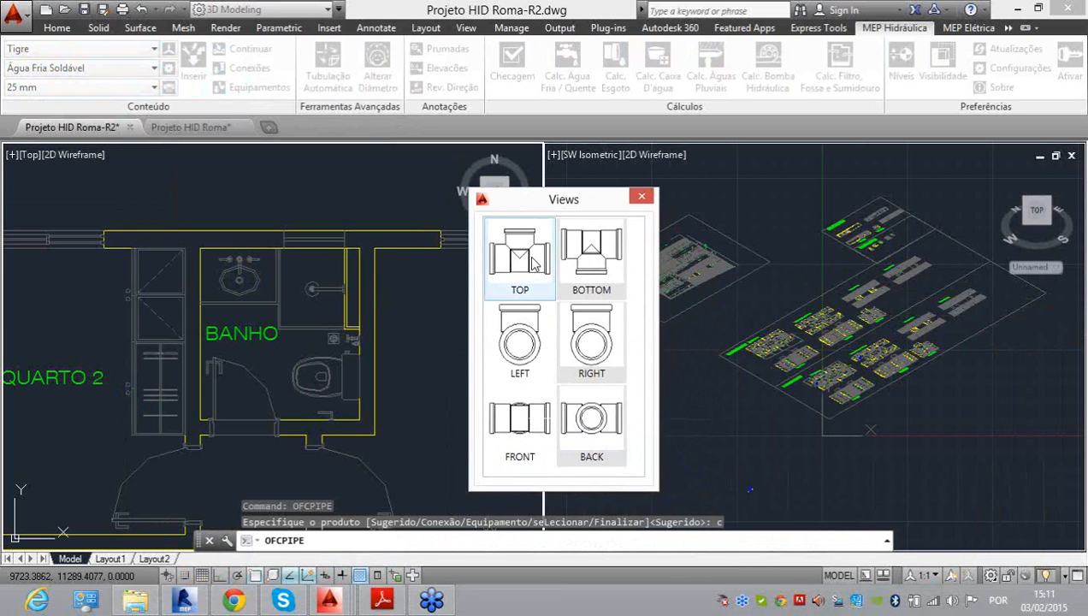
{"action": "left_click", "coordinate": [520, 255]}
{"action": "scroll", "coordinate": [291, 261], "scroll_direction": "up", "scroll_amount": 5}
{"action": "left_click", "coordinate": [304, 247]}
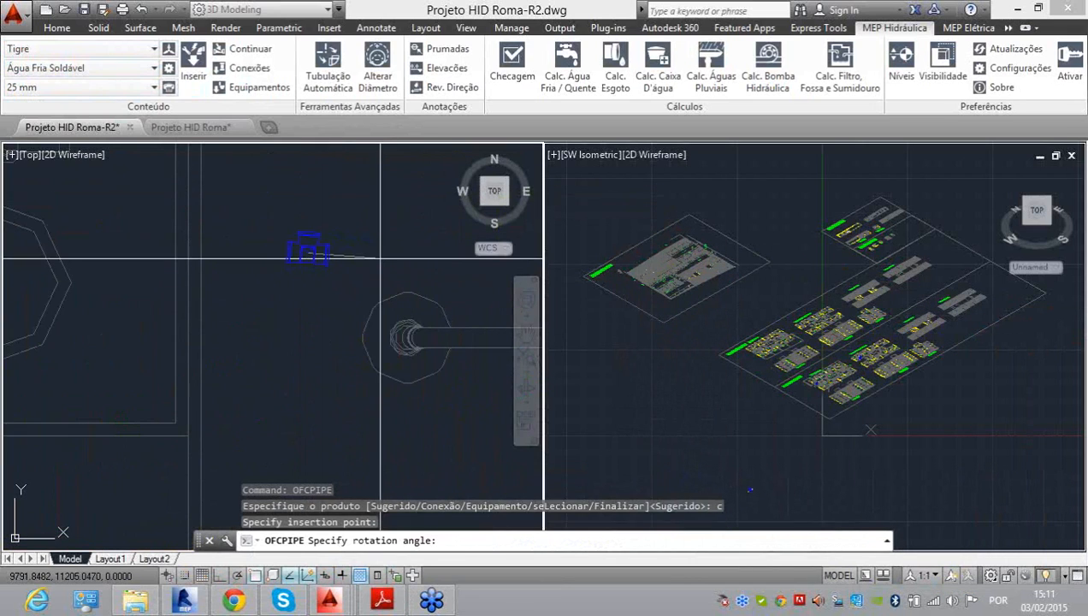
{"action": "key", "text": "F8"}
{"action": "left_click", "coordinate": [407, 253]}
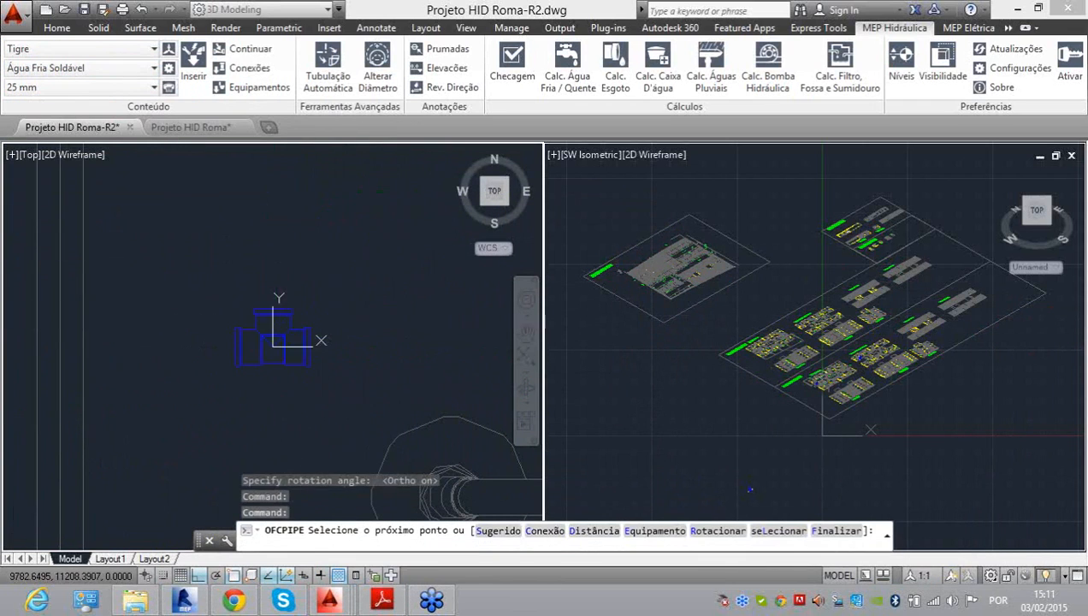
{"action": "key", "text": "Escape"}
{"action": "scroll", "coordinate": [262, 317], "scroll_direction": "down", "scroll_amount": 7}
{"action": "scroll", "coordinate": [274, 360], "scroll_direction": "up", "scroll_amount": 3}
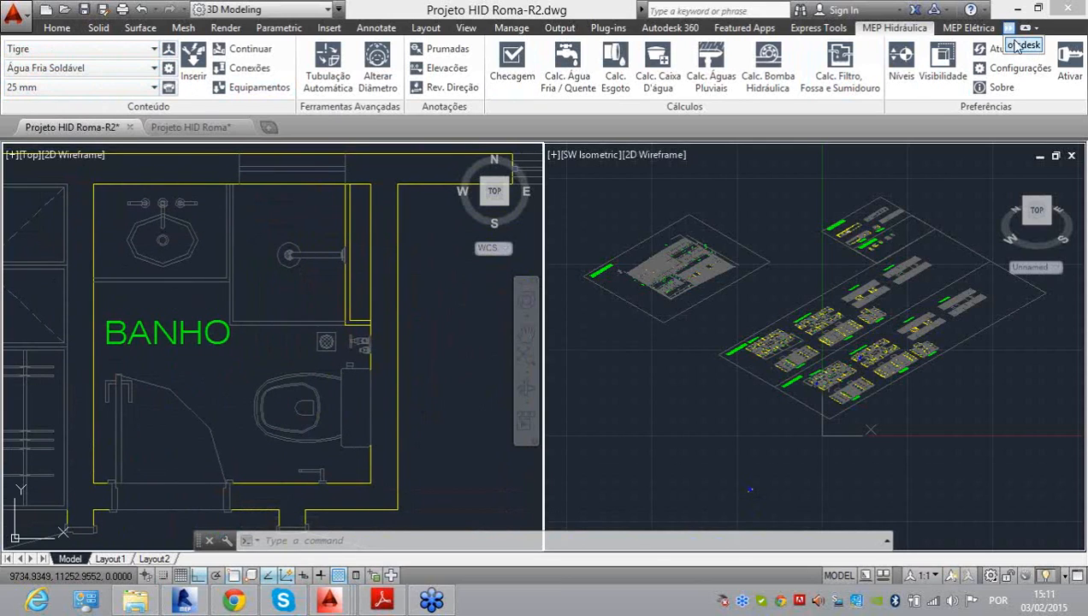
Step: Open the ofcdesk Content Explorer and examine the Tigre and Docol product lines in the local libraries
{"action": "left_click", "coordinate": [1022, 47]}
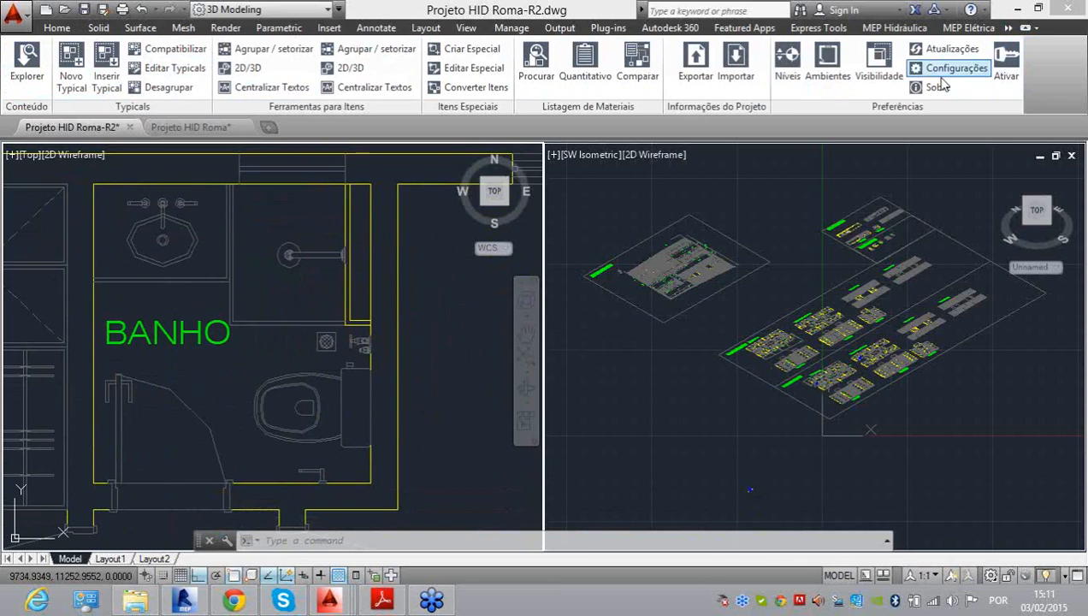
{"action": "left_click", "coordinate": [32, 71]}
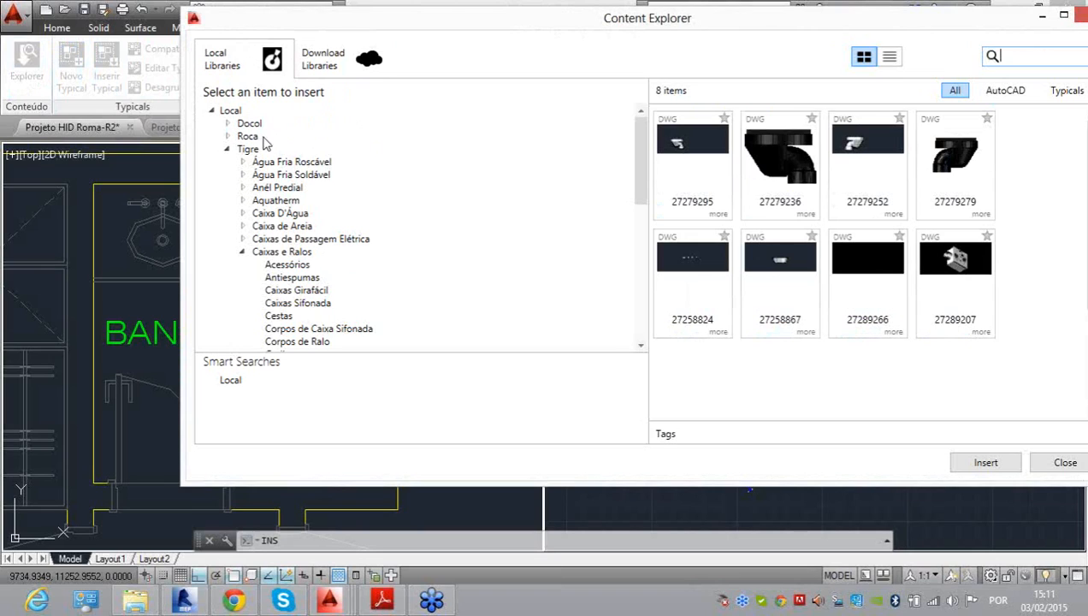
{"action": "left_click", "coordinate": [244, 251]}
{"action": "left_click", "coordinate": [230, 151]}
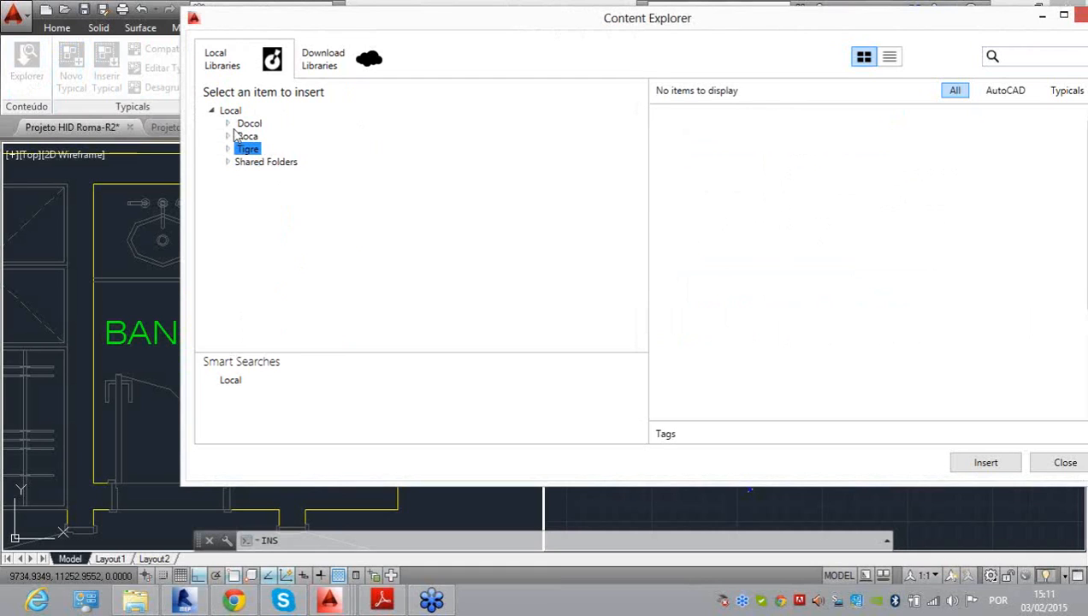
{"action": "left_click", "coordinate": [229, 124]}
{"action": "scroll", "coordinate": [261, 171], "scroll_direction": "down", "scroll_amount": 6}
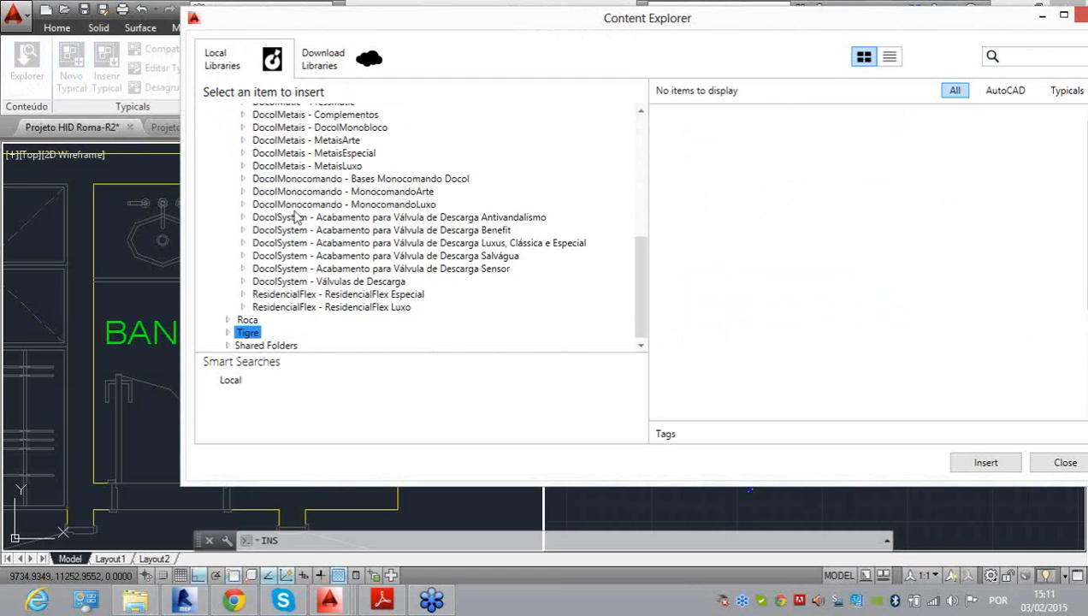
{"action": "scroll", "coordinate": [274, 167], "scroll_direction": "up", "scroll_amount": 6}
{"action": "scroll", "coordinate": [274, 167], "scroll_direction": "up", "scroll_amount": 3}
{"action": "left_click", "coordinate": [228, 124]}
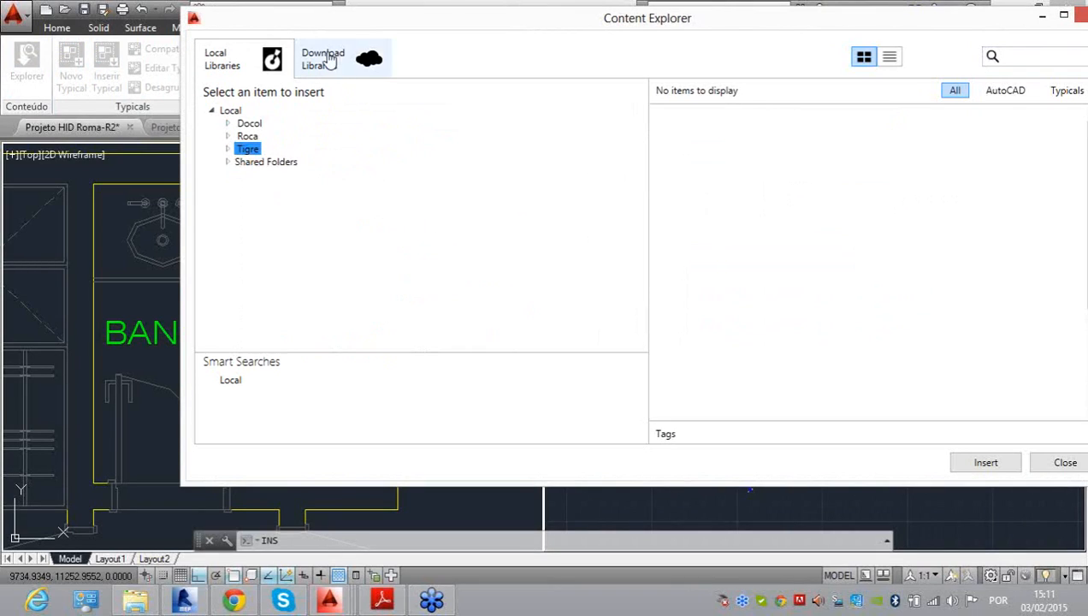
Step: Install both ofcdesk hidráulica download libraries, Equipamentos and Disposição final, and close the Content Explorer
{"action": "left_click", "coordinate": [330, 67]}
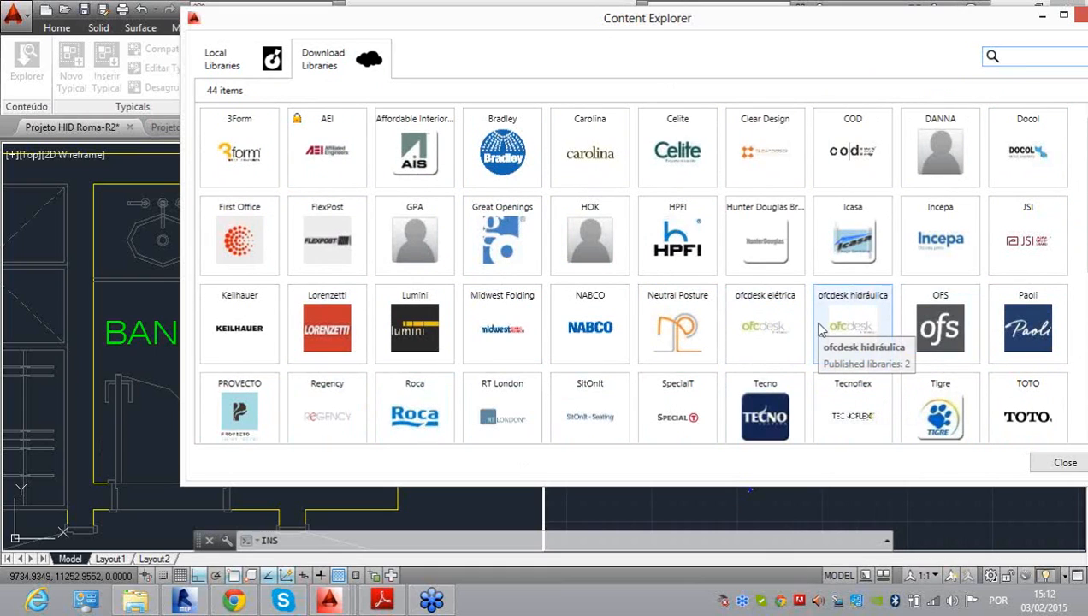
{"action": "left_click", "coordinate": [854, 304]}
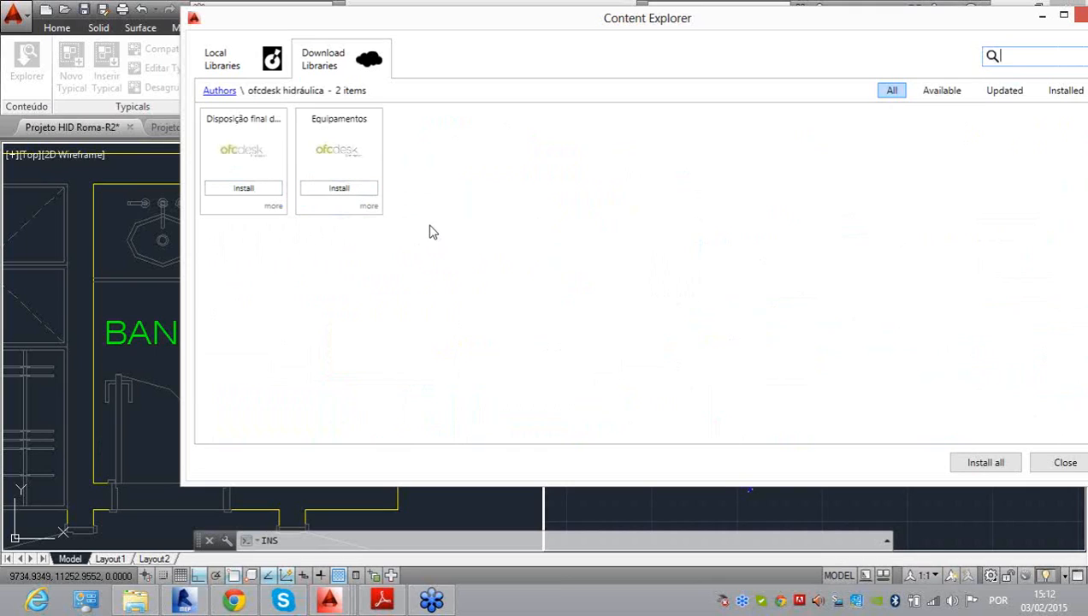
{"action": "left_click", "coordinate": [338, 188]}
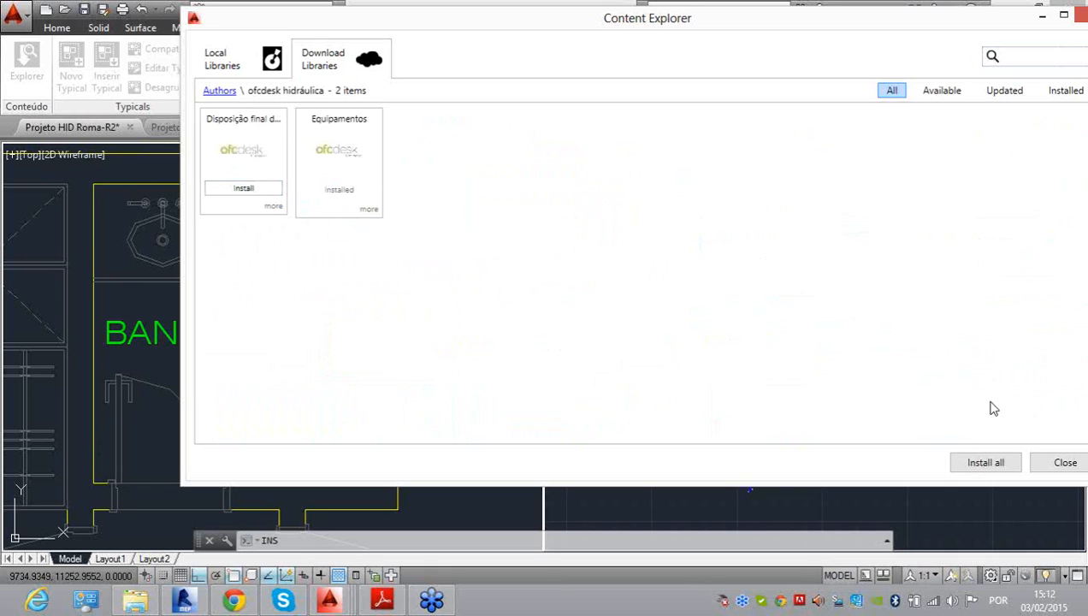
{"action": "left_click", "coordinate": [984, 463]}
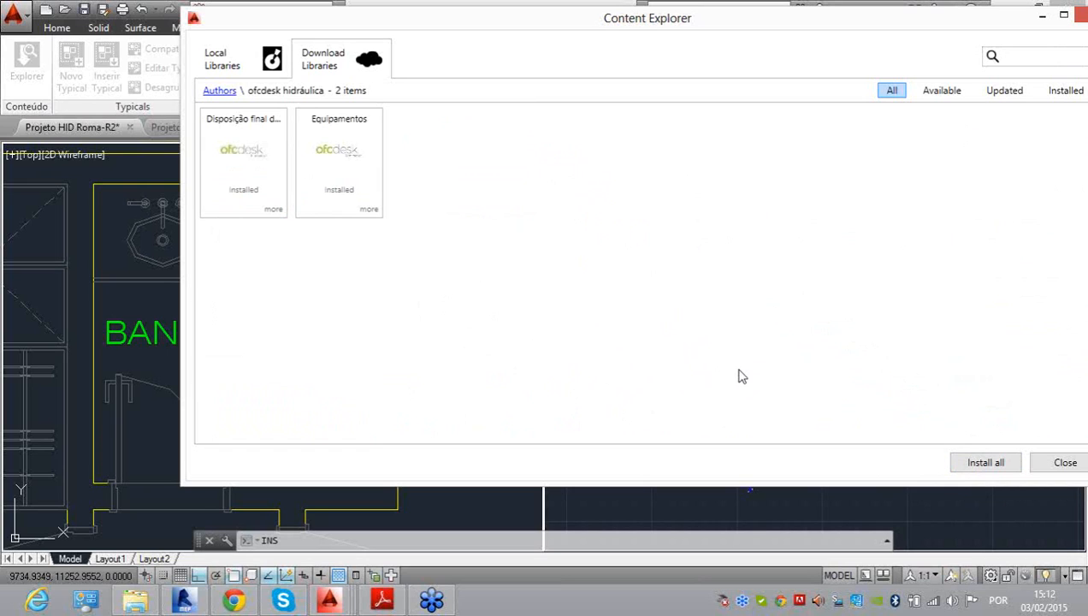
{"action": "left_click", "coordinate": [1066, 462]}
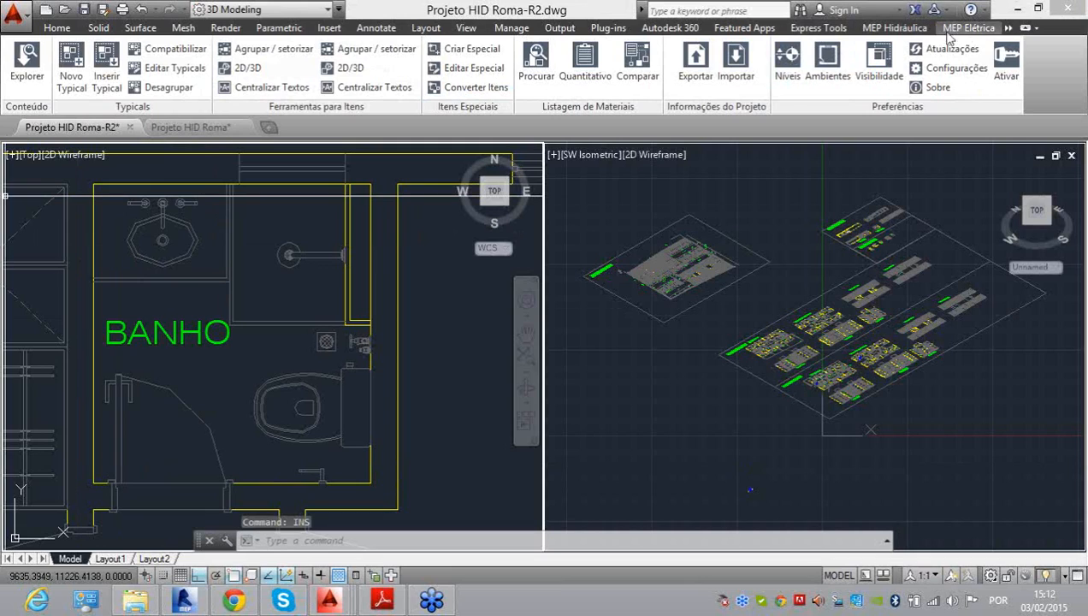
Step: Check which manufacturers are offered in the MEP Hidráulica content settings, keeping Tigre selected
{"action": "left_click", "coordinate": [895, 28]}
{"action": "left_click", "coordinate": [120, 51]}
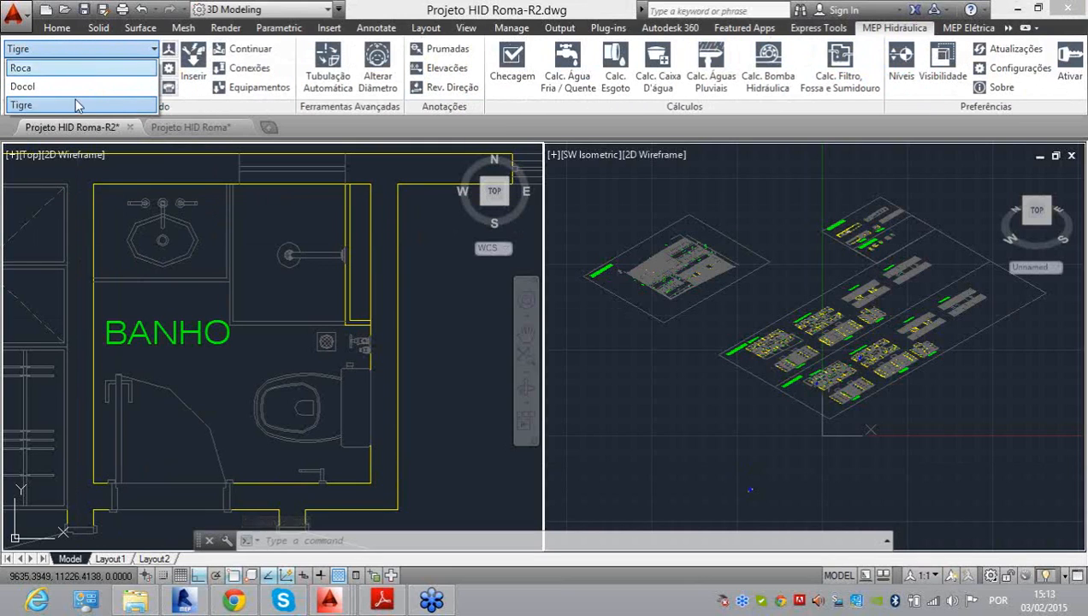
{"action": "left_click", "coordinate": [419, 249]}
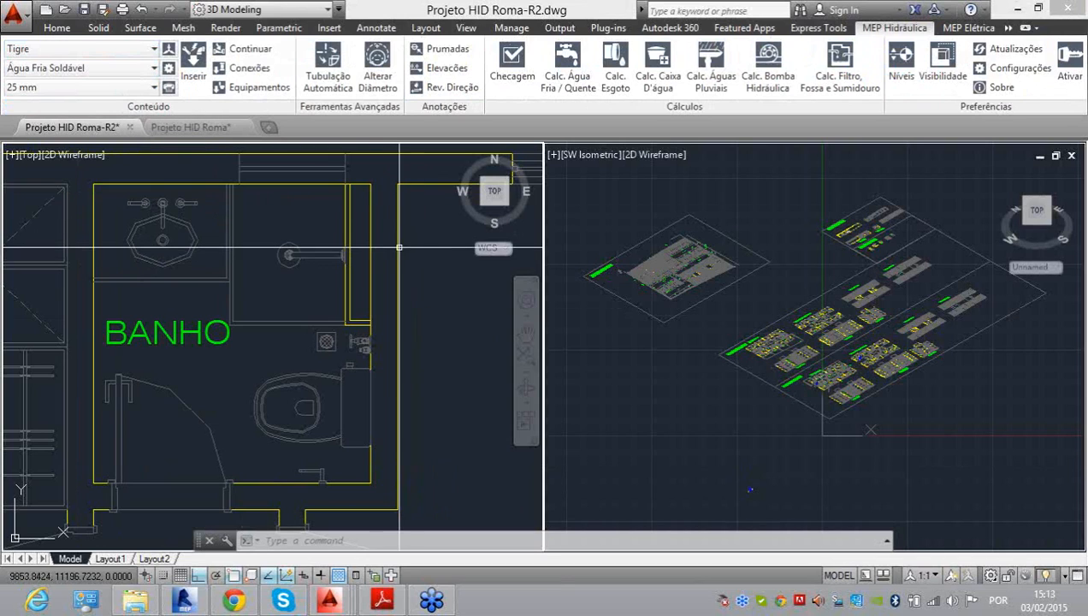
{"action": "left_click", "coordinate": [372, 231]}
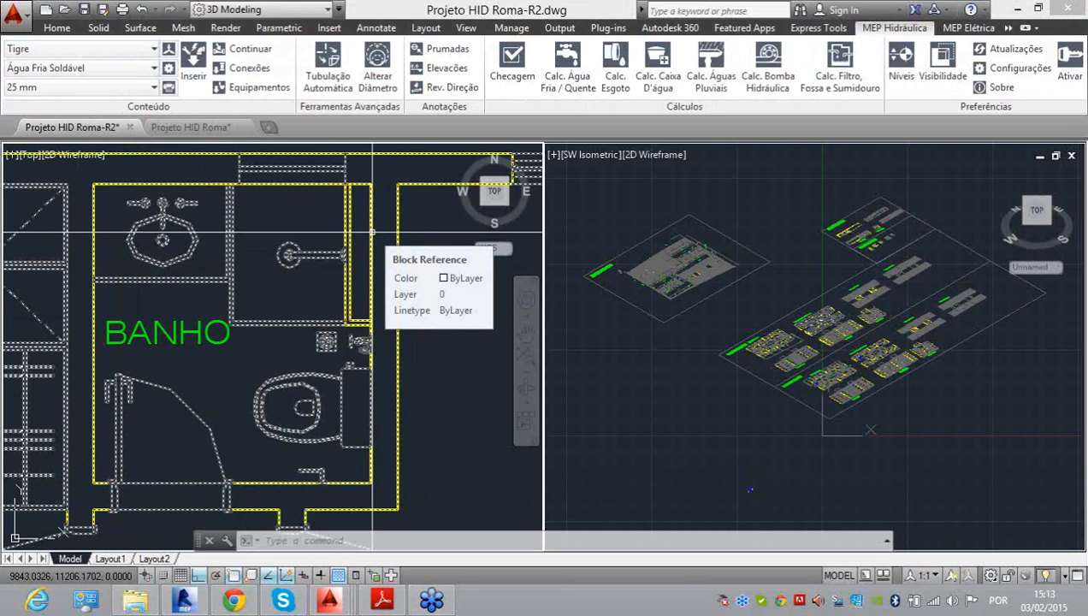
{"action": "key", "text": "Escape"}
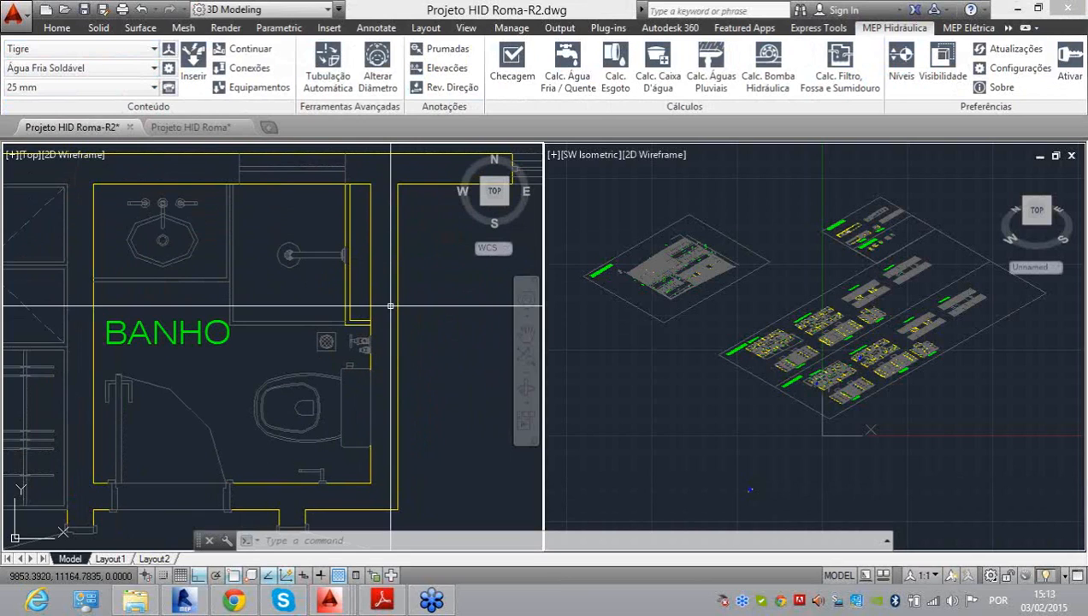
Step: Examine the BLOCO 01/02 floor plans and locate the bathroom beside the PASSEIO in the 1º pavimento plan
{"action": "scroll", "coordinate": [257, 291], "scroll_direction": "down", "scroll_amount": 10}
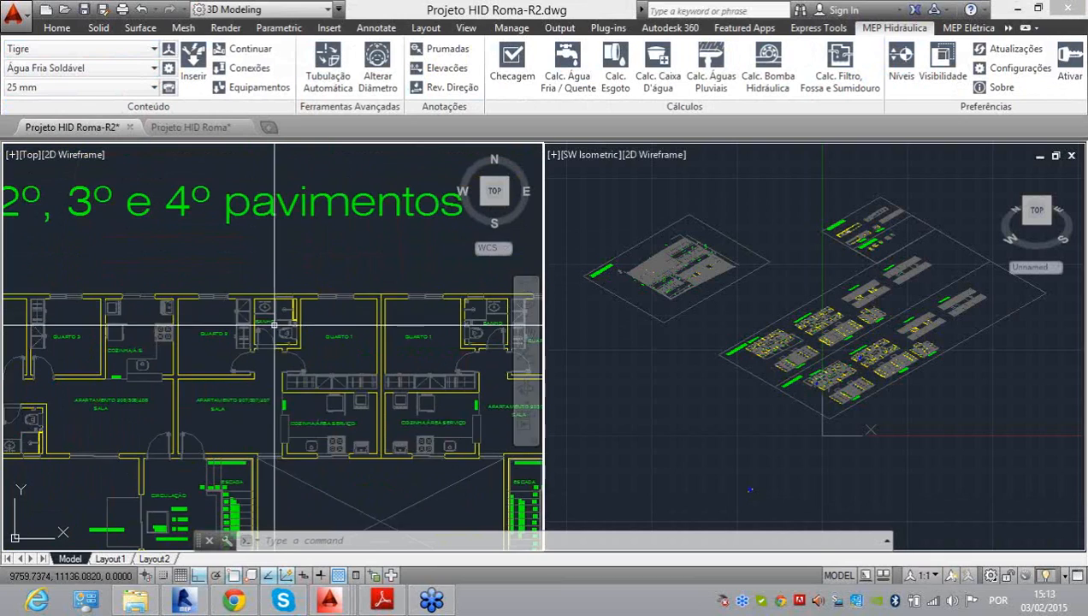
{"action": "middle_click_drag", "start_coordinate": [255, 305], "coordinate": [251, 269]}
{"action": "scroll", "coordinate": [251, 269], "scroll_direction": "down", "scroll_amount": 4}
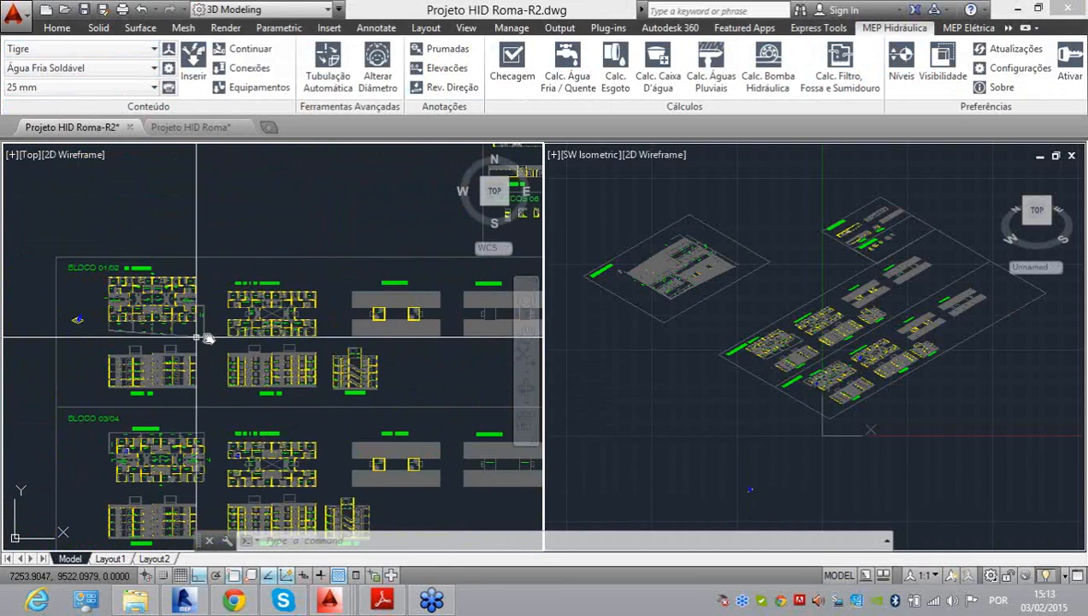
{"action": "middle_click_drag", "start_coordinate": [206, 359], "coordinate": [232, 425]}
{"action": "scroll", "coordinate": [188, 321], "scroll_direction": "up", "scroll_amount": 3}
{"action": "middle_click_drag", "start_coordinate": [186, 321], "coordinate": [140, 332]}
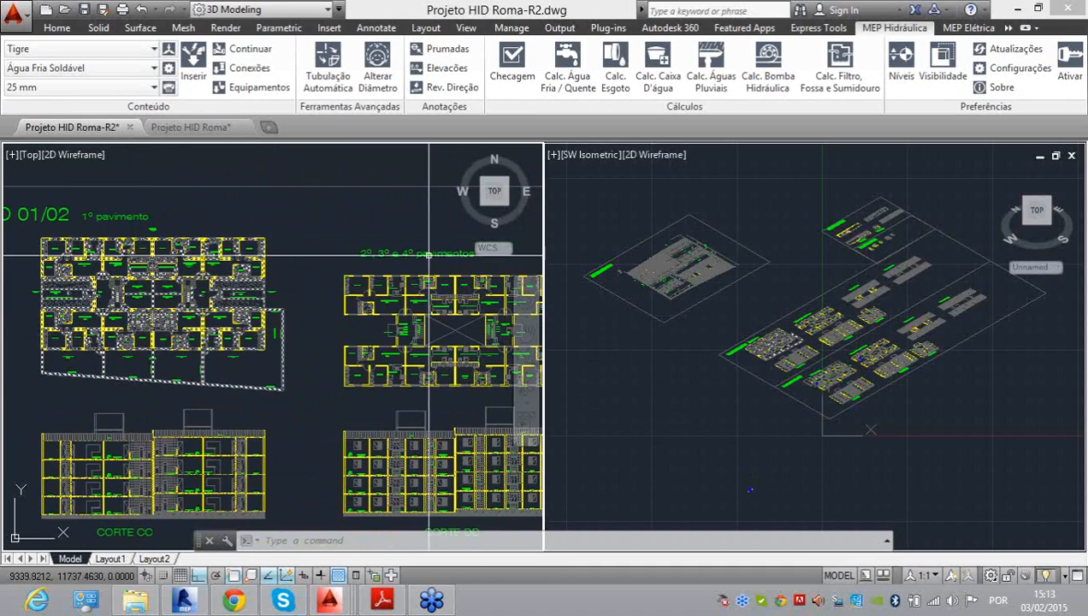
{"action": "scroll", "coordinate": [143, 374], "scroll_direction": "up", "scroll_amount": 4}
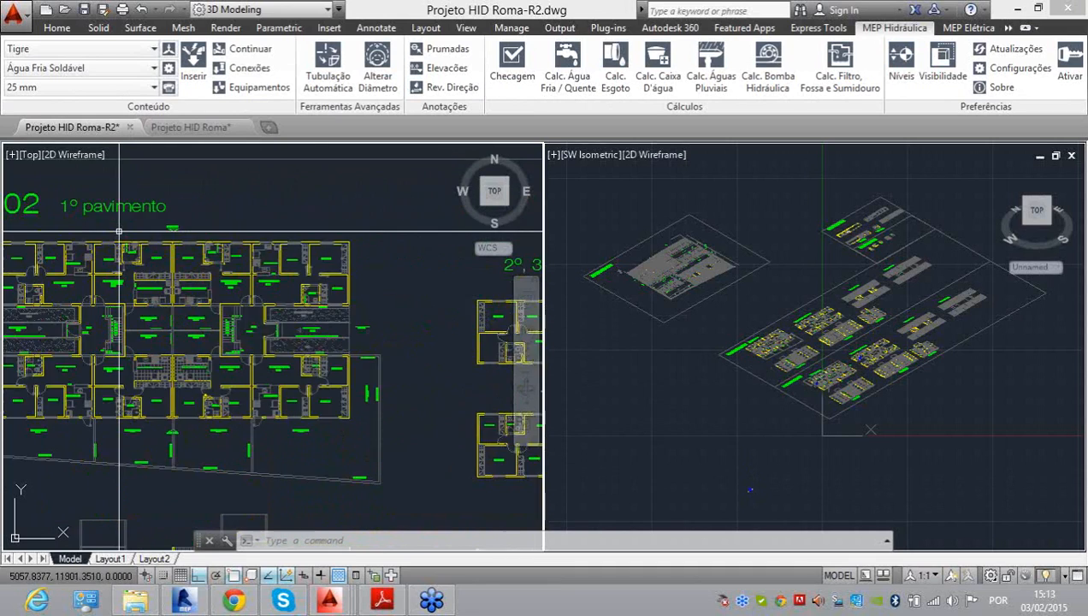
{"action": "scroll", "coordinate": [153, 370], "scroll_direction": "down", "scroll_amount": 4}
{"action": "scroll", "coordinate": [448, 382], "scroll_direction": "up", "scroll_amount": 2}
{"action": "middle_click_drag", "start_coordinate": [327, 348], "coordinate": [111, 268]}
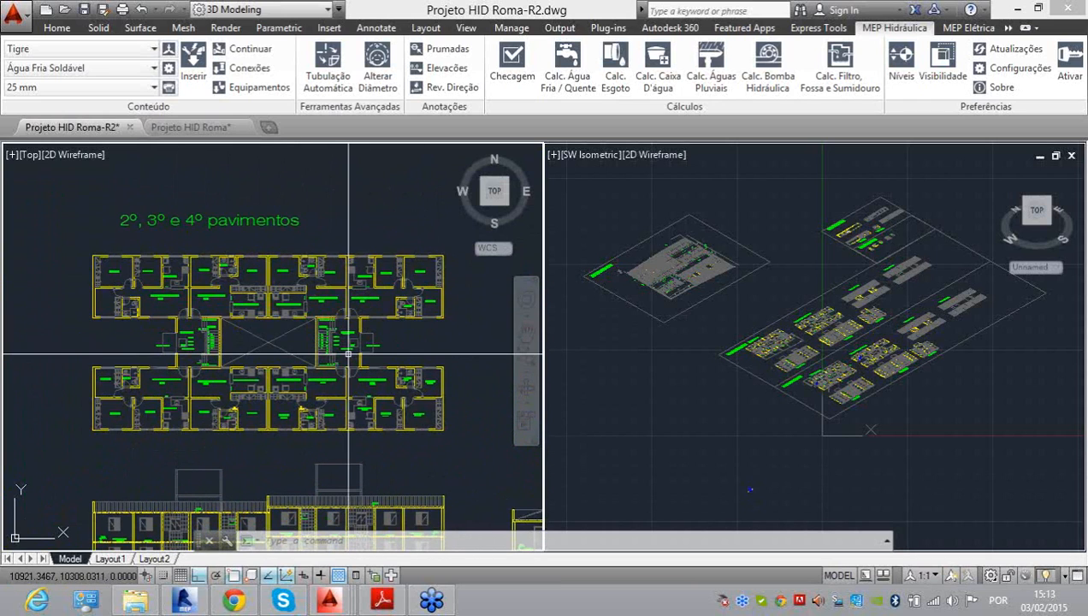
{"action": "scroll", "coordinate": [349, 353], "scroll_direction": "down", "scroll_amount": 2}
{"action": "scroll", "coordinate": [348, 353], "scroll_direction": "up", "scroll_amount": 6}
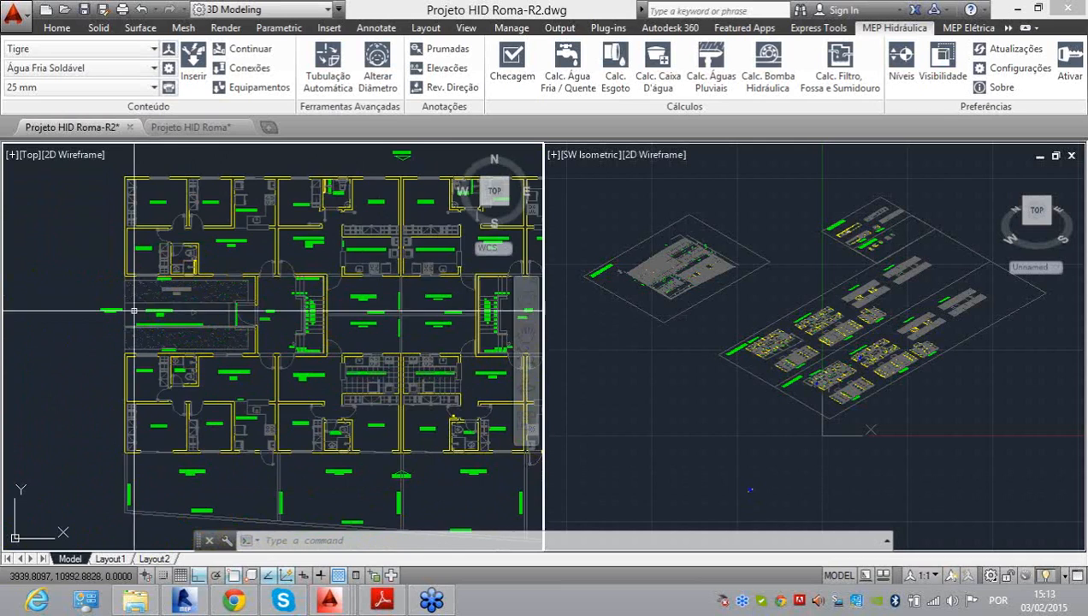
{"action": "scroll", "coordinate": [184, 206], "scroll_direction": "up", "scroll_amount": 5}
{"action": "middle_click_drag", "start_coordinate": [171, 244], "coordinate": [224, 342]}
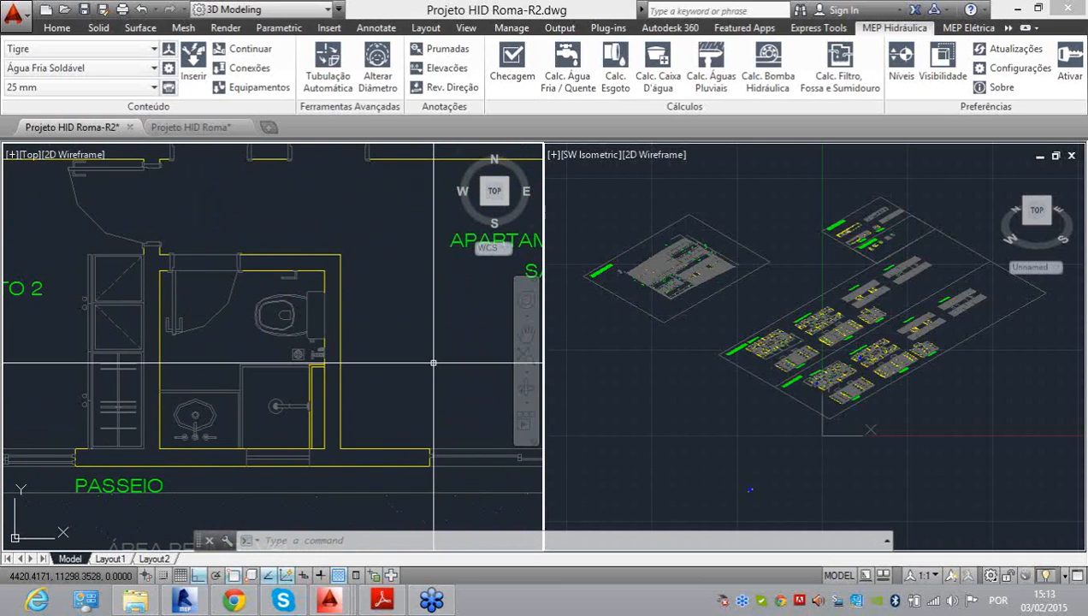
Step: Set the coordinate system of the SW Isometric viewport to WCS
{"action": "left_click", "coordinate": [747, 178]}
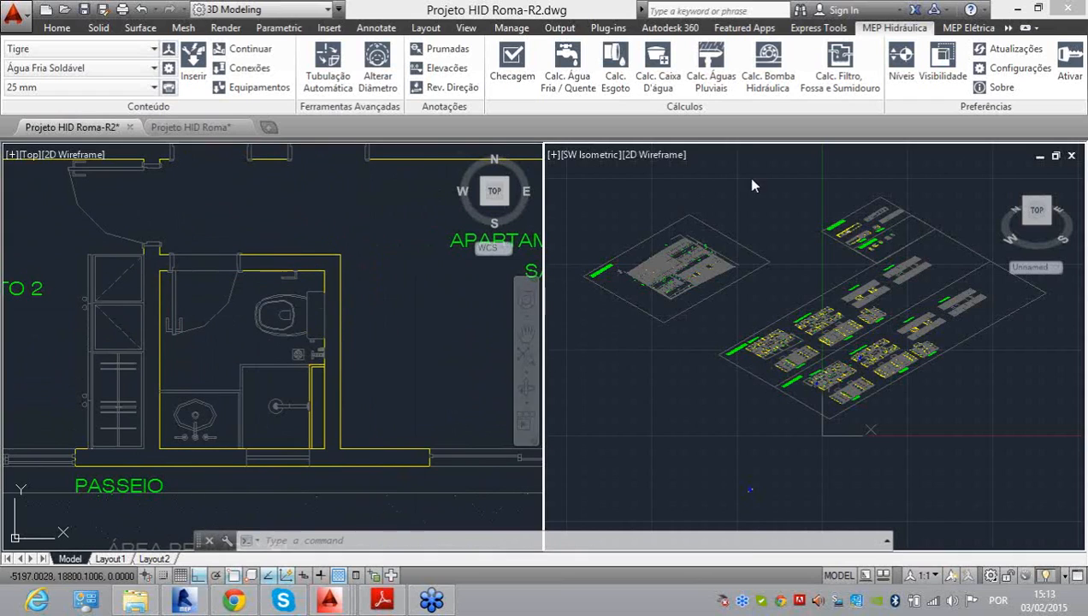
{"action": "scroll", "coordinate": [710, 229], "scroll_direction": "down", "scroll_amount": 2}
{"action": "scroll", "coordinate": [709, 229], "scroll_direction": "down", "scroll_amount": 2}
{"action": "left_click", "coordinate": [1057, 268]}
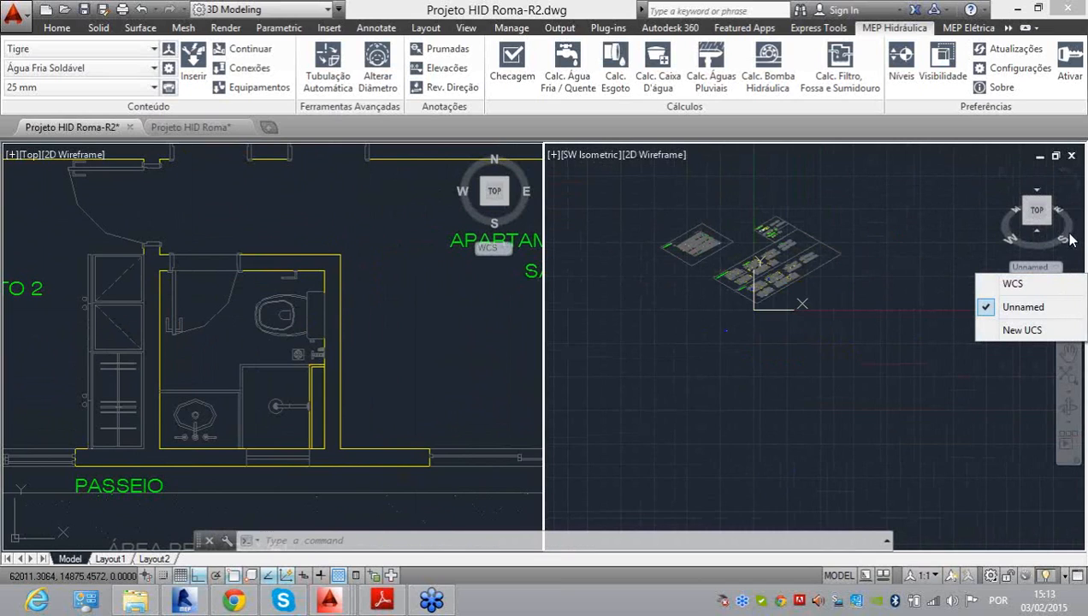
{"action": "left_click", "coordinate": [1014, 283]}
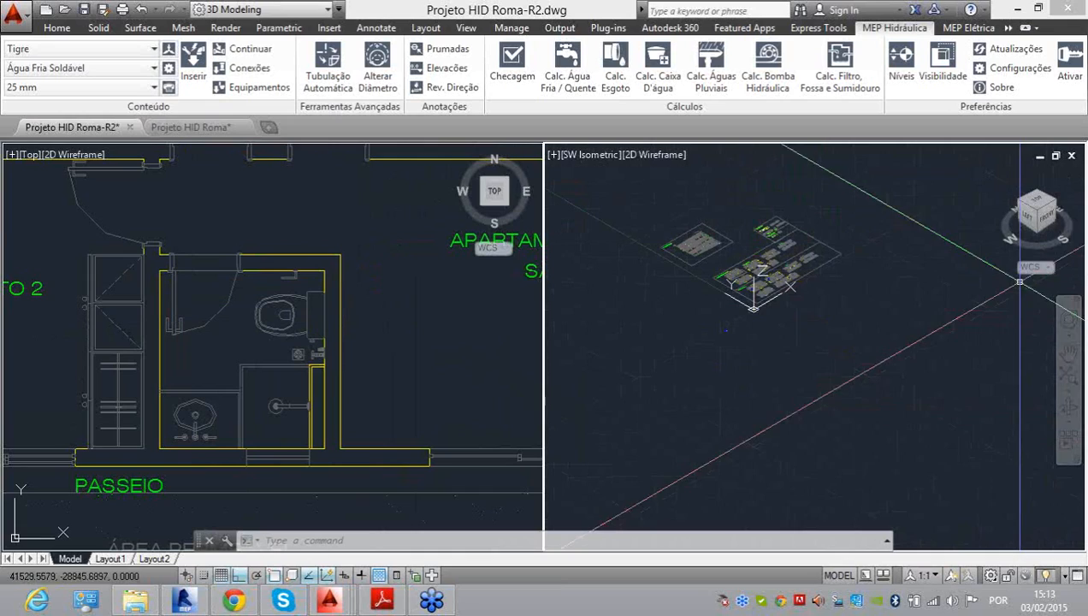
{"action": "scroll", "coordinate": [760, 333], "scroll_direction": "up", "scroll_amount": 6}
{"action": "scroll", "coordinate": [761, 333], "scroll_direction": "down", "scroll_amount": 8}
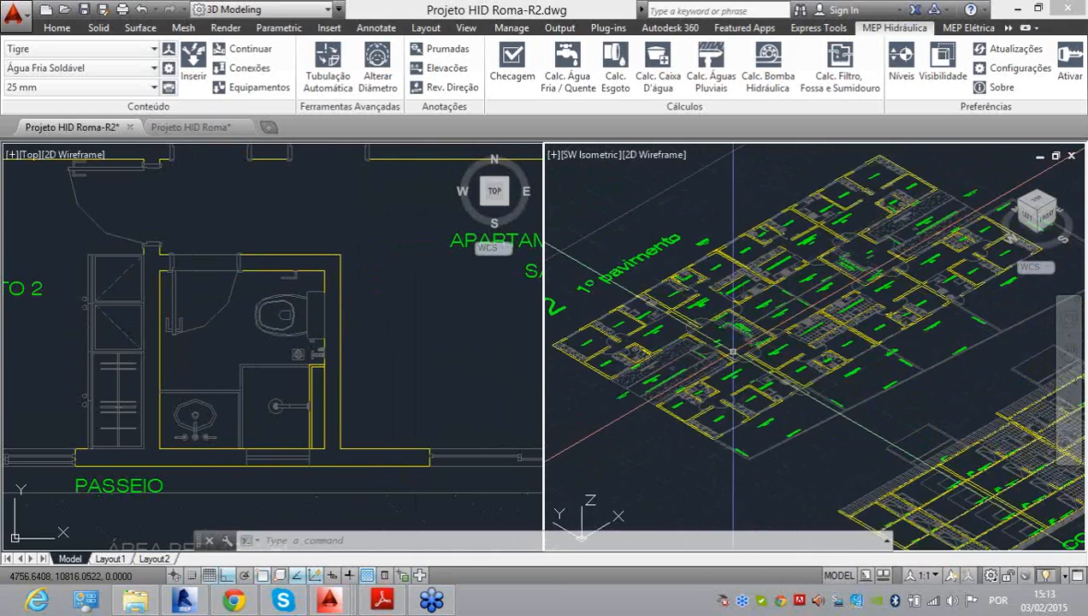
{"action": "scroll", "coordinate": [775, 390], "scroll_direction": "down", "scroll_amount": 2}
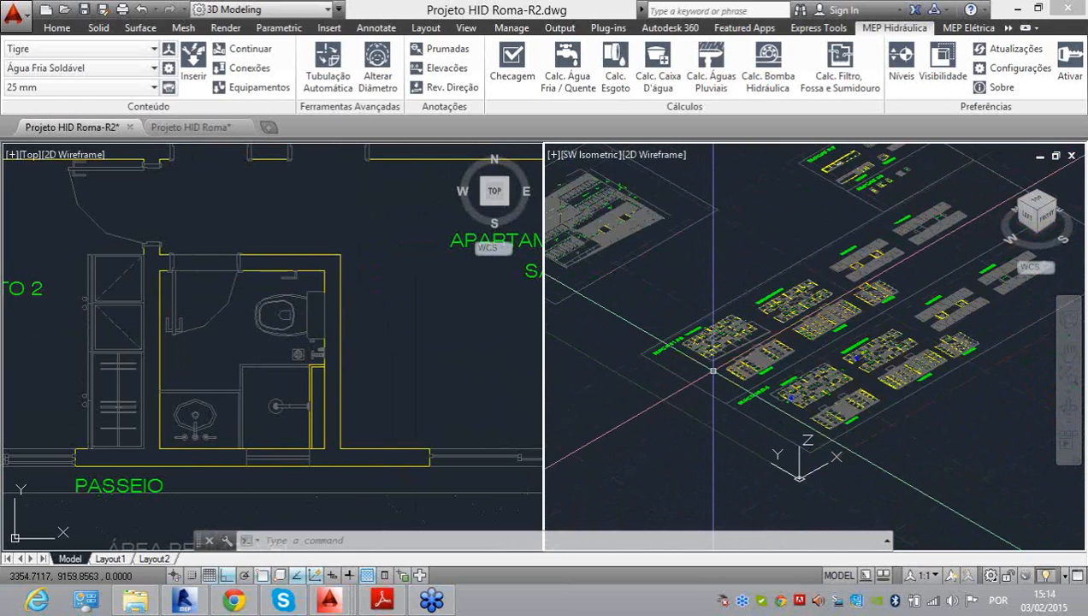
Step: Divide model space into two vertical viewports, one in Top view and the other in SW Isometric view
{"action": "left_click", "coordinate": [466, 28]}
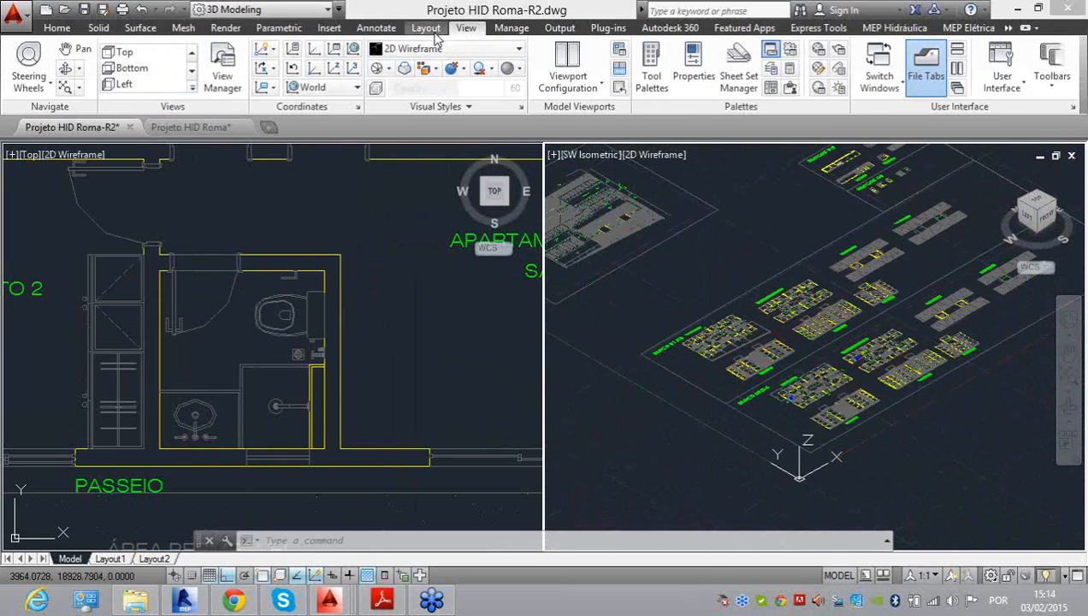
{"action": "left_click", "coordinate": [581, 87]}
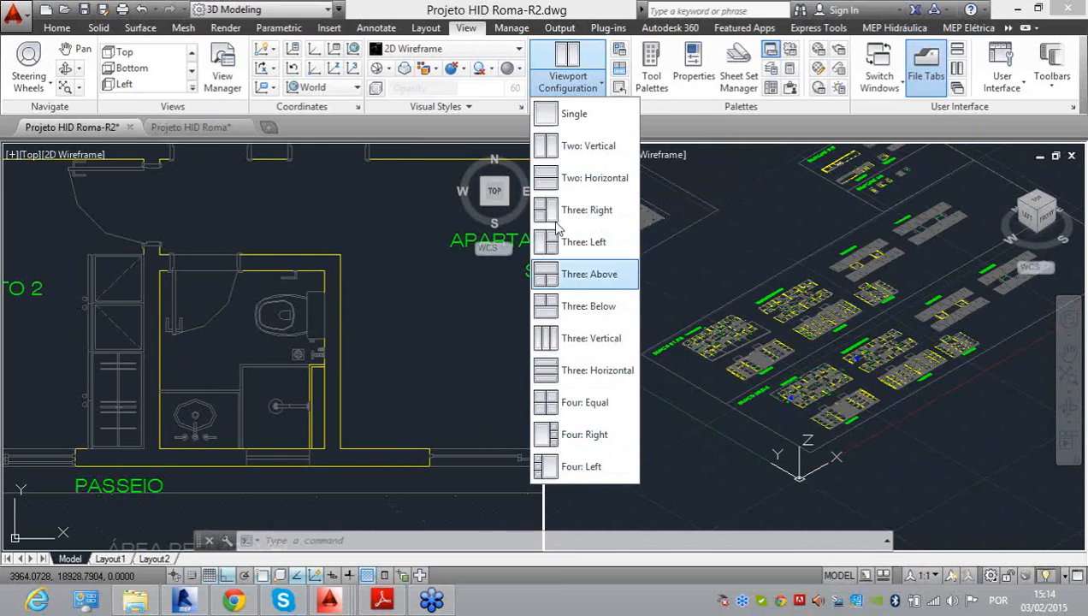
{"action": "left_click", "coordinate": [578, 157]}
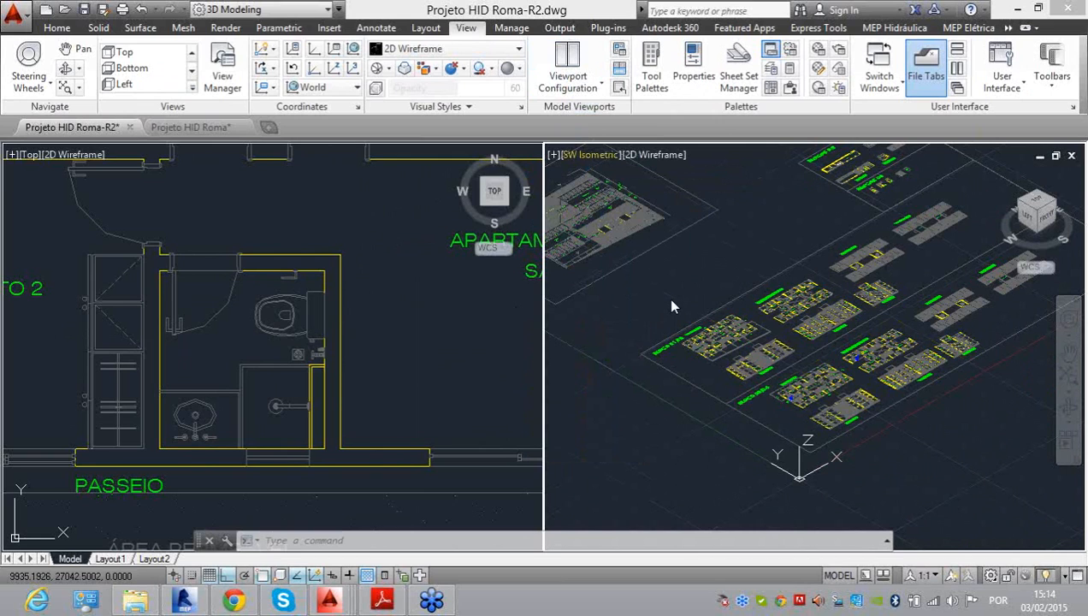
{"action": "middle_click_drag", "start_coordinate": [753, 291], "coordinate": [779, 240]}
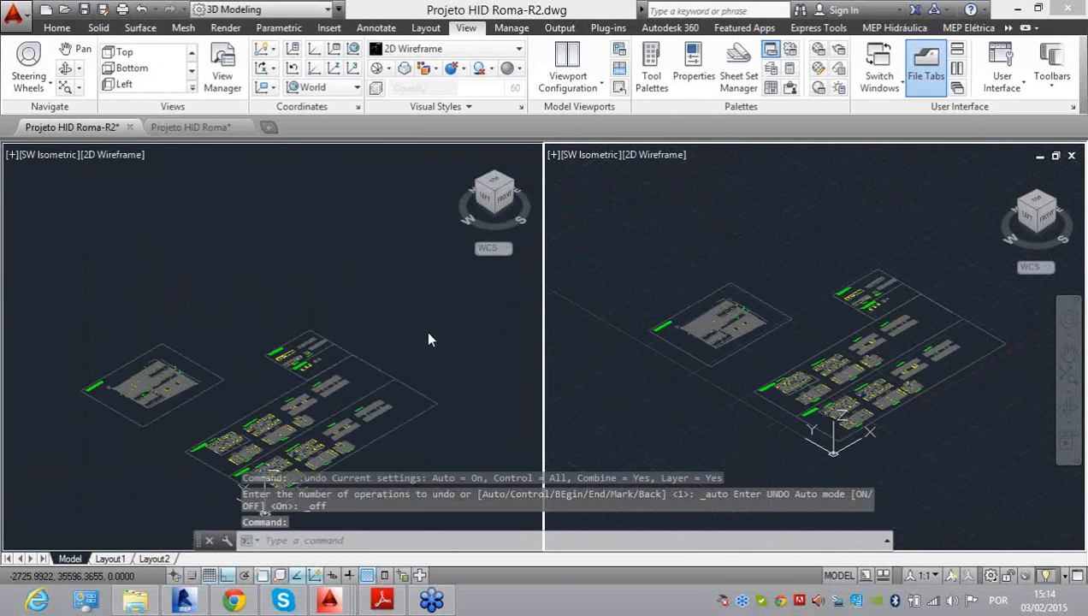
{"action": "left_click", "coordinate": [445, 310]}
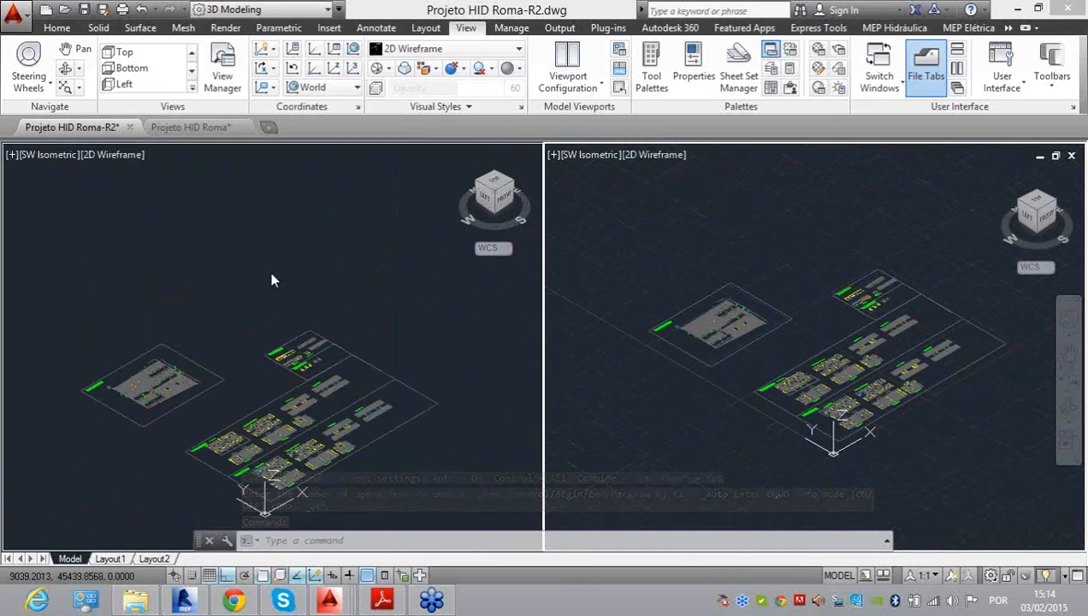
{"action": "left_click", "coordinate": [690, 204]}
{"action": "left_click", "coordinate": [377, 252]}
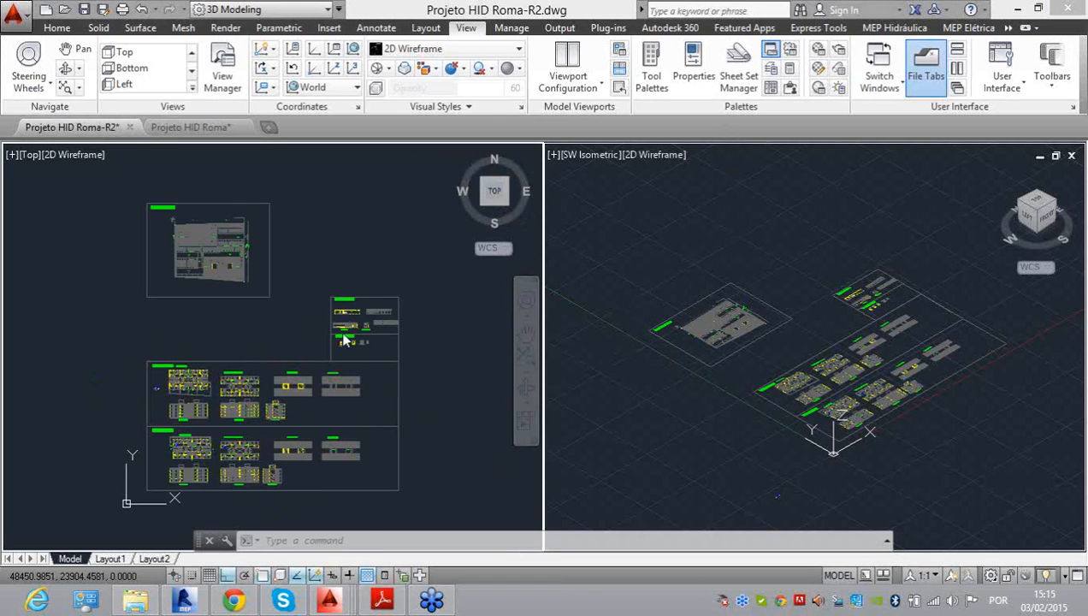
Step: Frame the bathroom beside the PASSEIO closely in both the Top and the SW Isometric viewports
{"action": "scroll", "coordinate": [364, 256], "scroll_direction": "down", "scroll_amount": 2}
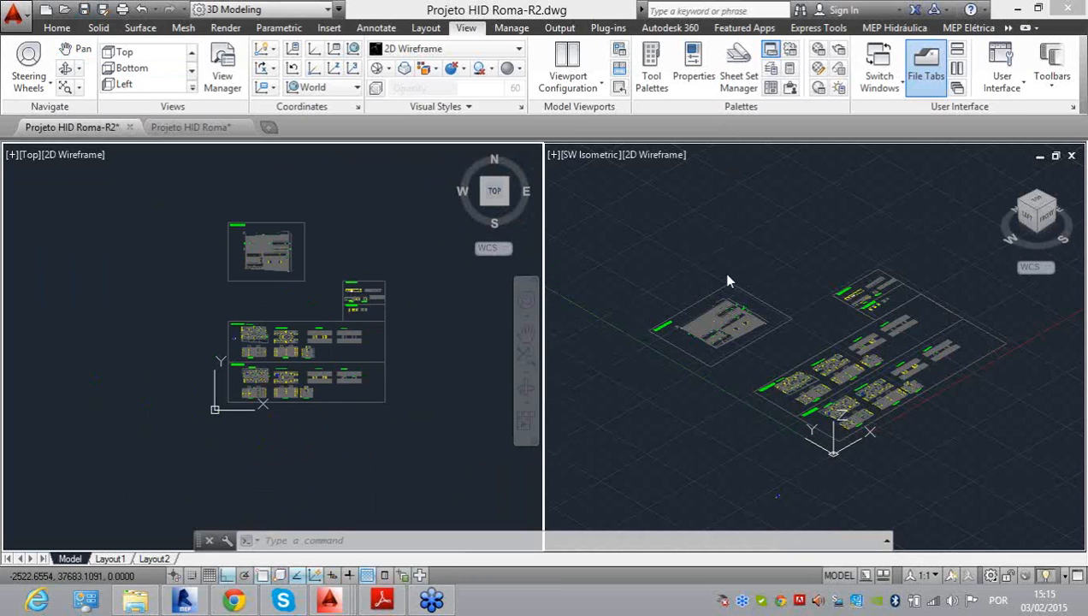
{"action": "scroll", "coordinate": [273, 359], "scroll_direction": "up", "scroll_amount": 6}
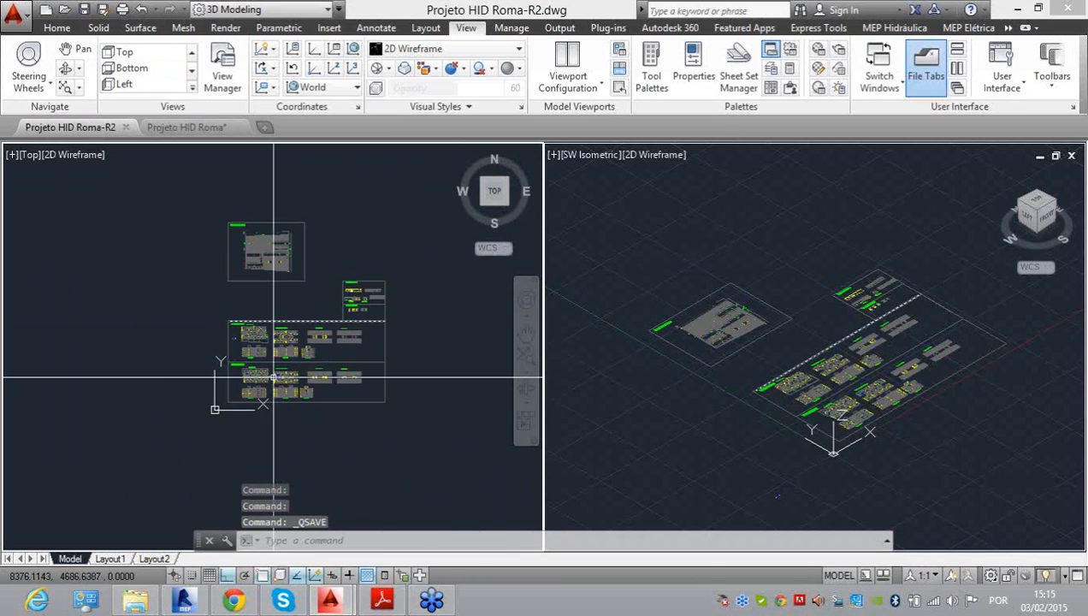
{"action": "scroll", "coordinate": [257, 312], "scroll_direction": "up", "scroll_amount": 10}
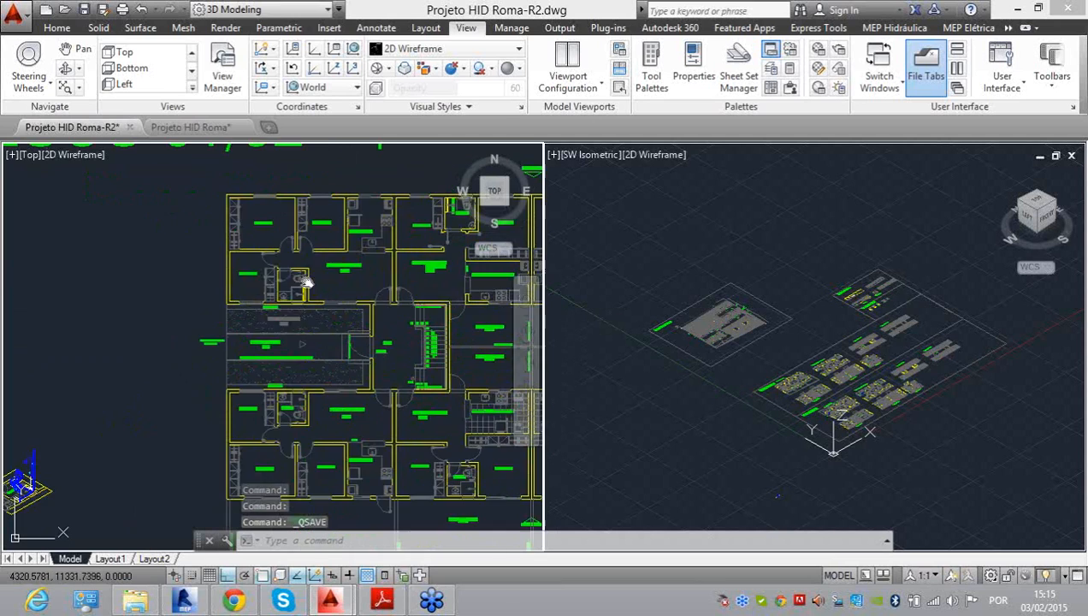
{"action": "scroll", "coordinate": [300, 272], "scroll_direction": "up", "scroll_amount": 5}
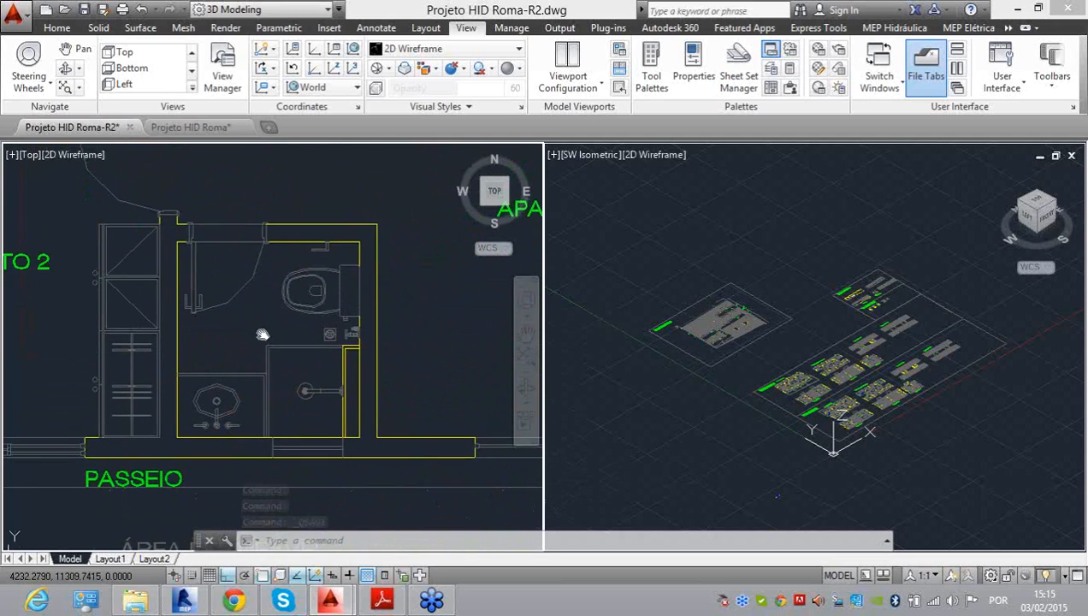
{"action": "middle_click_drag", "start_coordinate": [636, 365], "coordinate": [406, 274]}
{"action": "scroll", "coordinate": [599, 291], "scroll_direction": "up", "scroll_amount": 8}
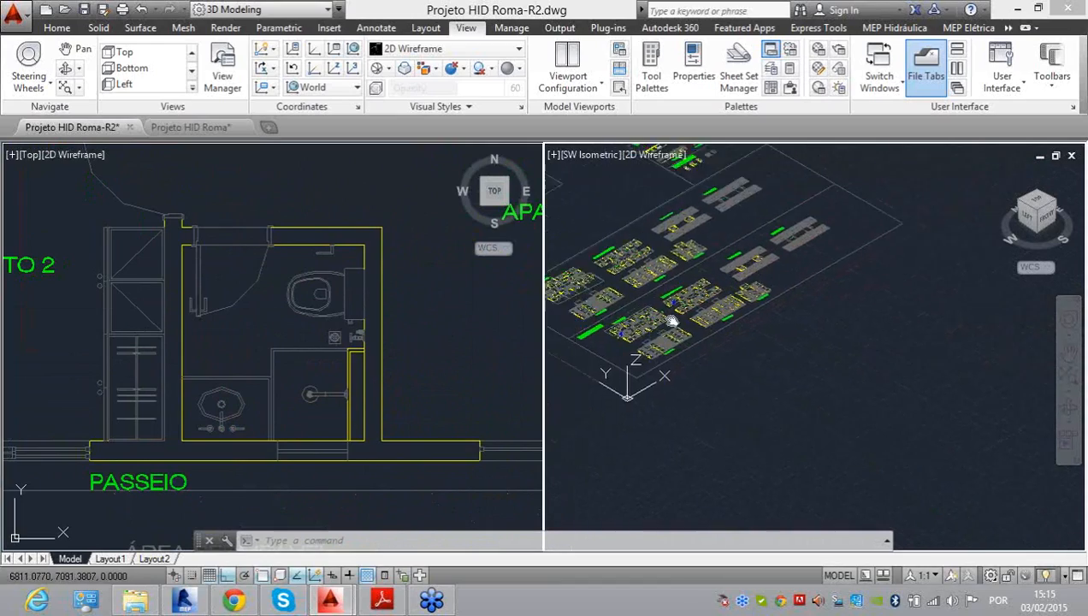
{"action": "scroll", "coordinate": [590, 274], "scroll_direction": "up", "scroll_amount": 8}
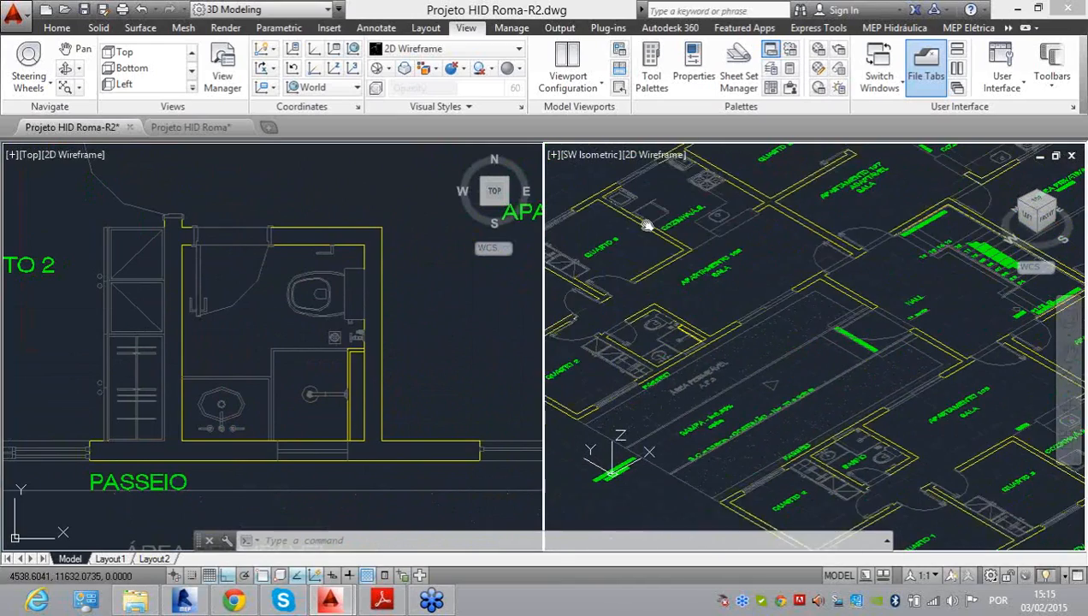
{"action": "scroll", "coordinate": [655, 340], "scroll_direction": "down", "scroll_amount": 5}
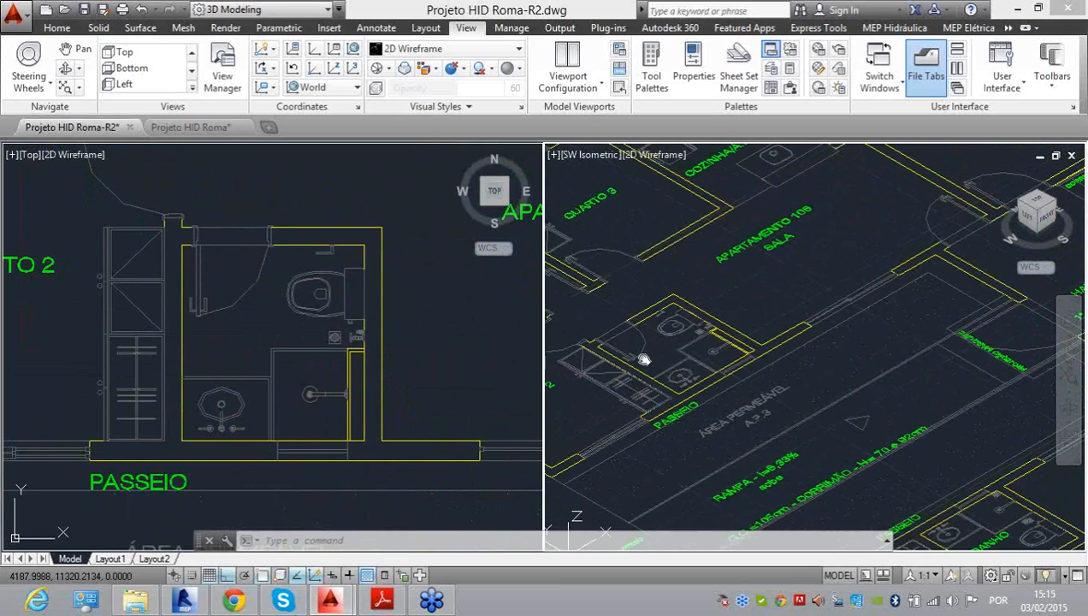
{"action": "scroll", "coordinate": [645, 359], "scroll_direction": "up", "scroll_amount": 5}
{"action": "scroll", "coordinate": [650, 361], "scroll_direction": "up", "scroll_amount": 4}
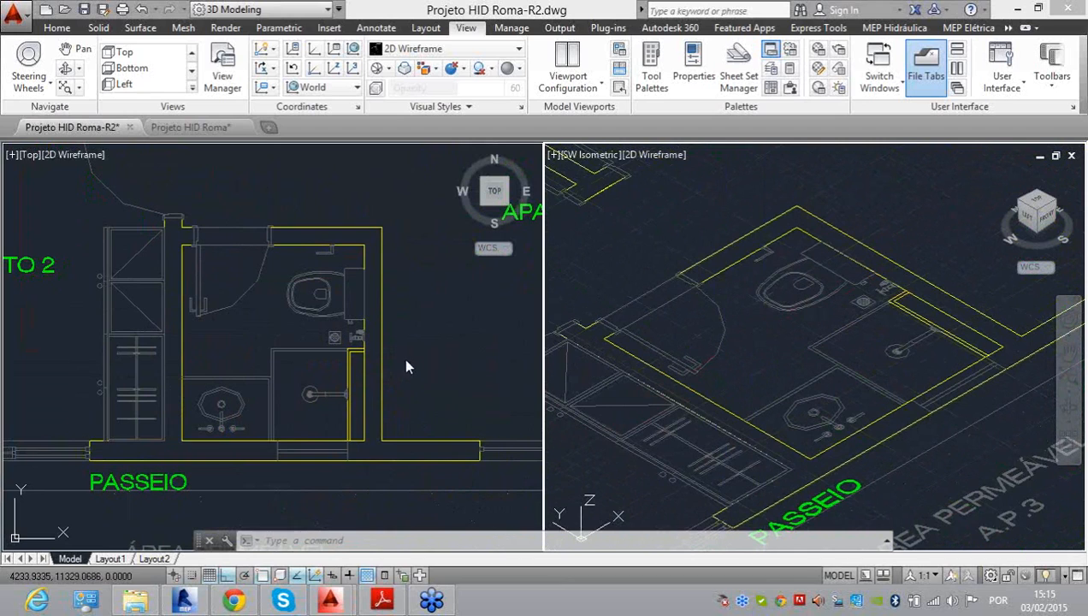
Step: Inspect the toilet in the Top viewport to check which object it belongs to, leaving nothing selected
{"action": "left_click", "coordinate": [324, 310]}
{"action": "mouse_move", "coordinate": [324, 310]}
{"action": "middle_mouse_down"}
{"action": "mouse_move", "coordinate": [341, 310]}
{"action": "mouse_move", "coordinate": [340, 299]}
{"action": "middle_mouse_up"}
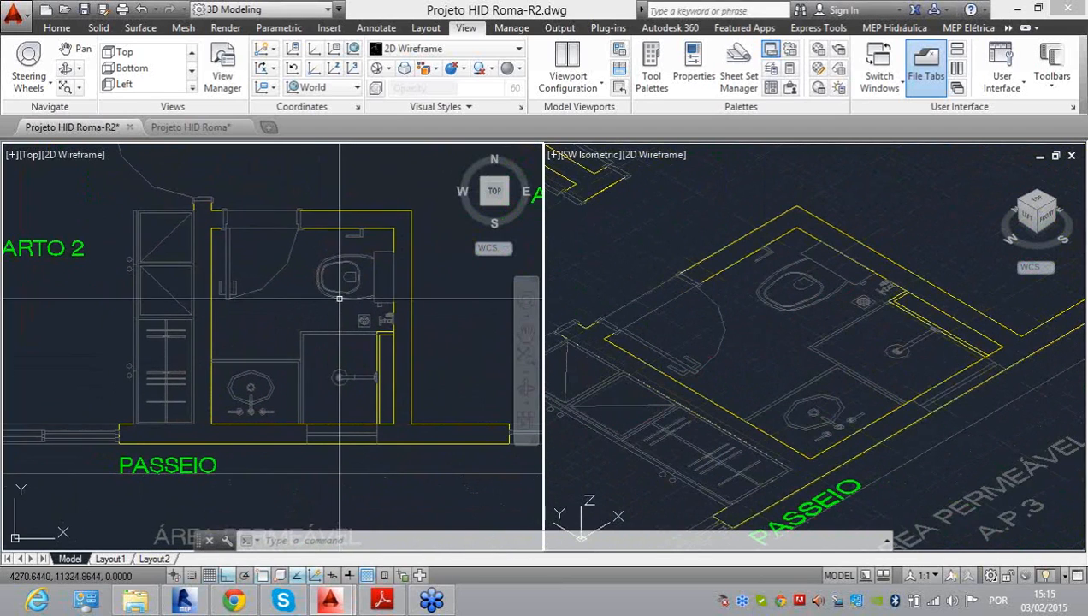
{"action": "left_click", "coordinate": [340, 298]}
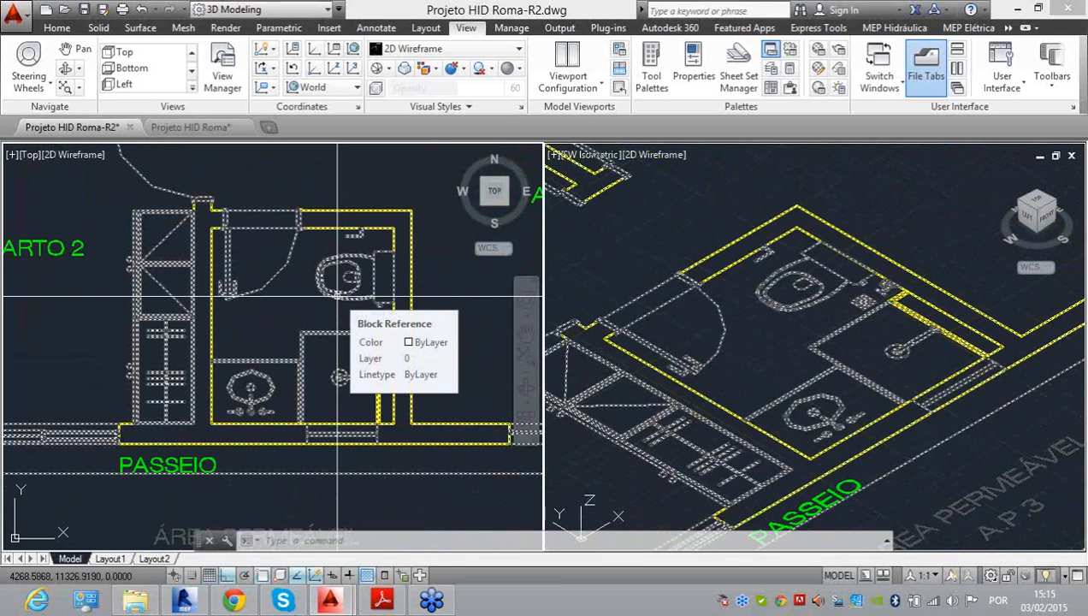
{"action": "key", "text": "Escape"}
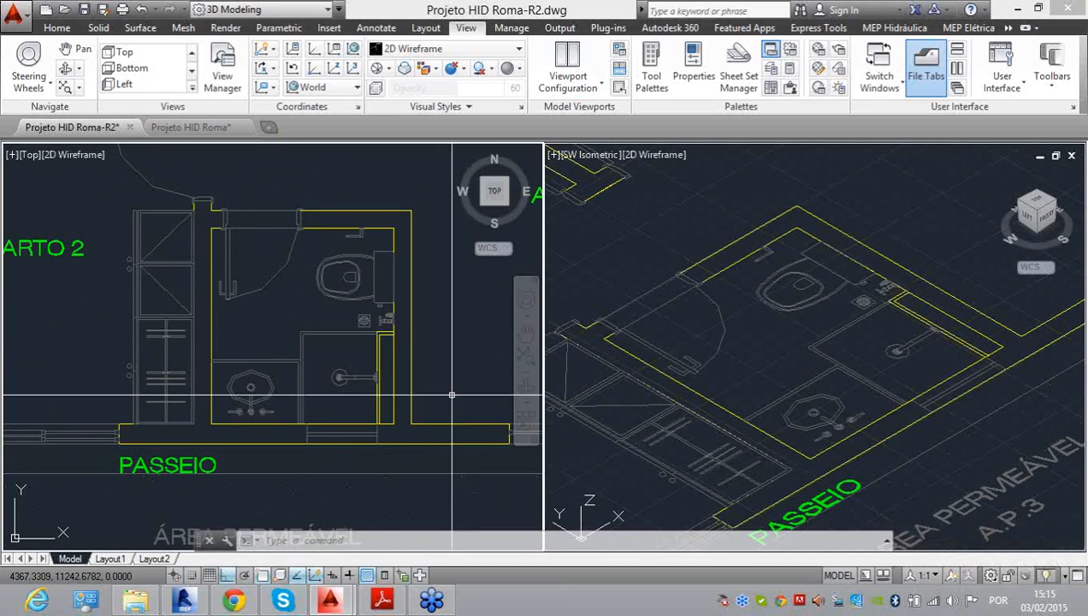
{"action": "left_click", "coordinate": [336, 301]}
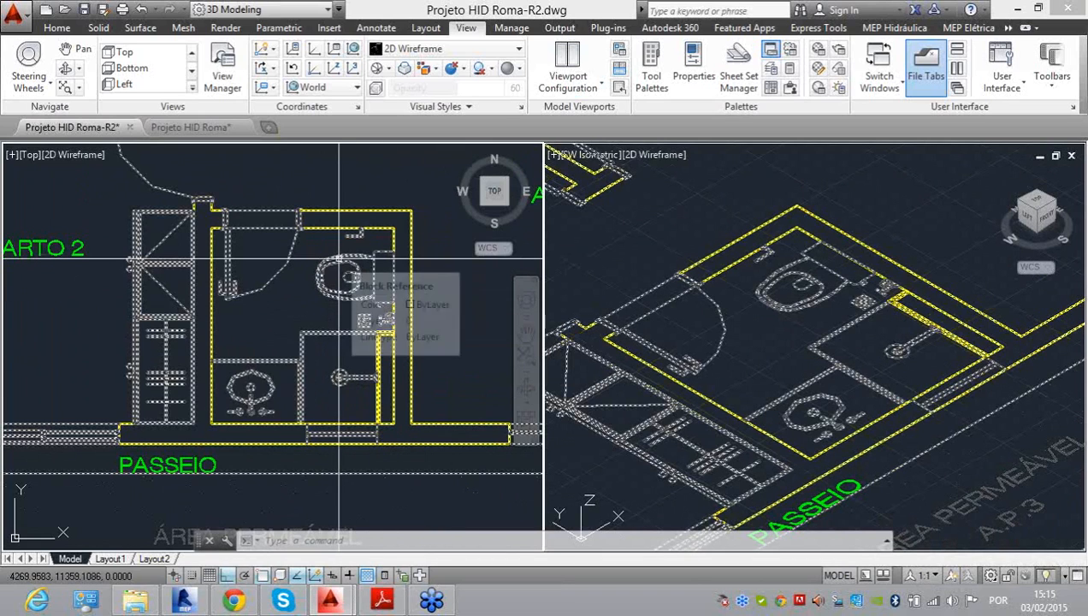
{"action": "key", "text": "Escape"}
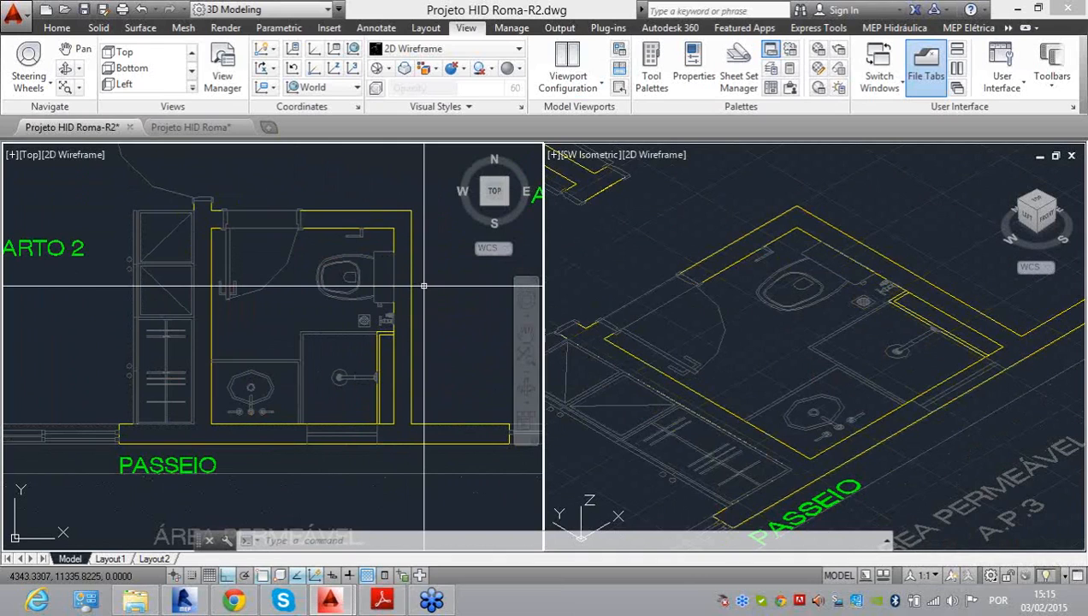
Step: Draw a horizontal line about 71 units long along the toilet's centre, from its front edge to just past the wall face
{"action": "type", "text": "l"}
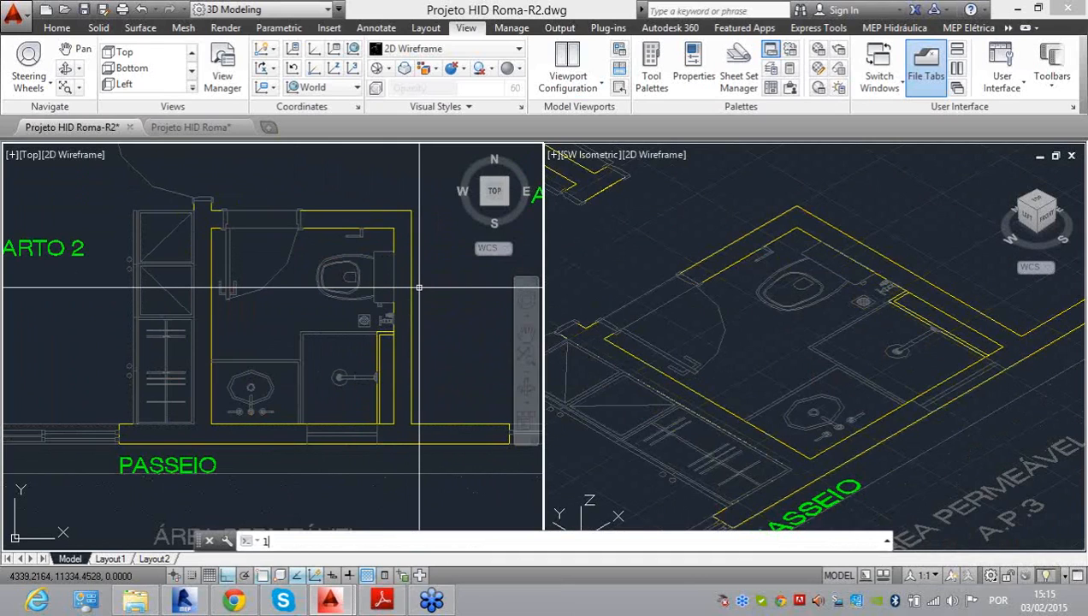
{"action": "key", "text": "Return"}
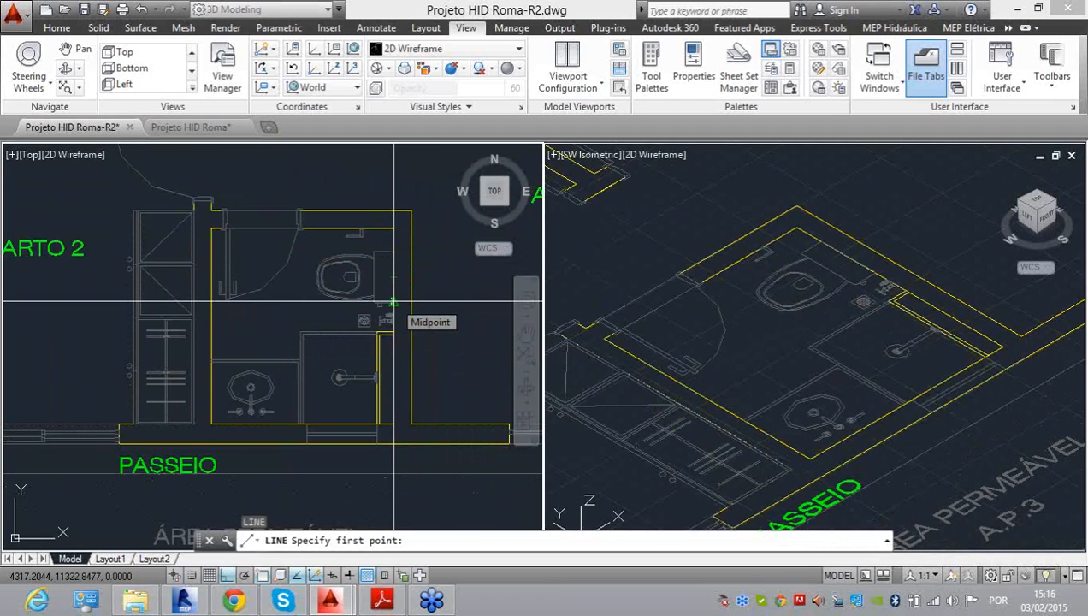
{"action": "scroll", "coordinate": [395, 295], "scroll_direction": "up", "scroll_amount": 2}
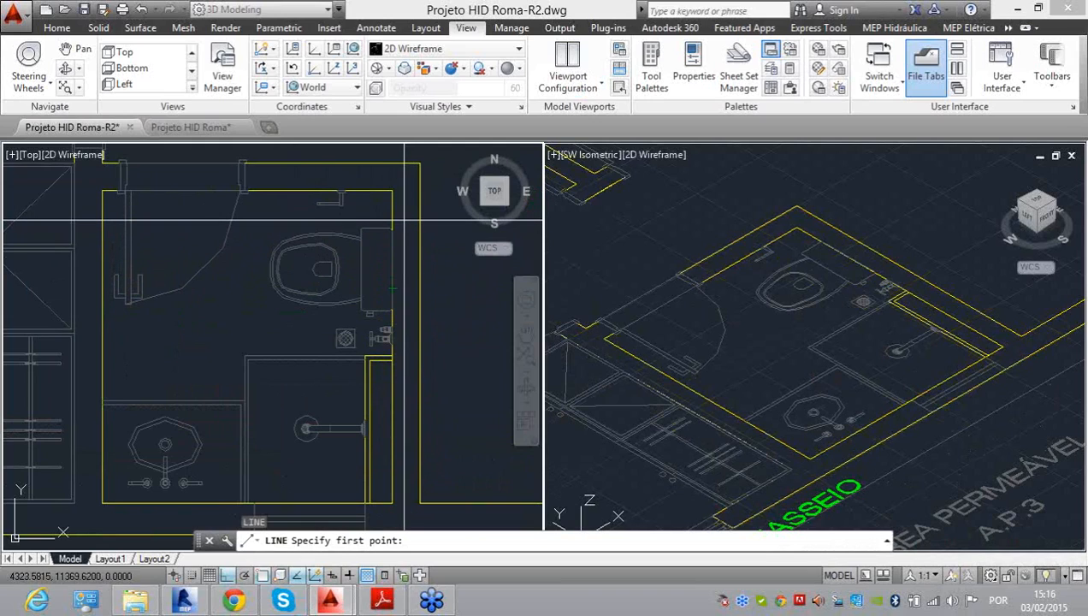
{"action": "scroll", "coordinate": [291, 274], "scroll_direction": "up", "scroll_amount": 2}
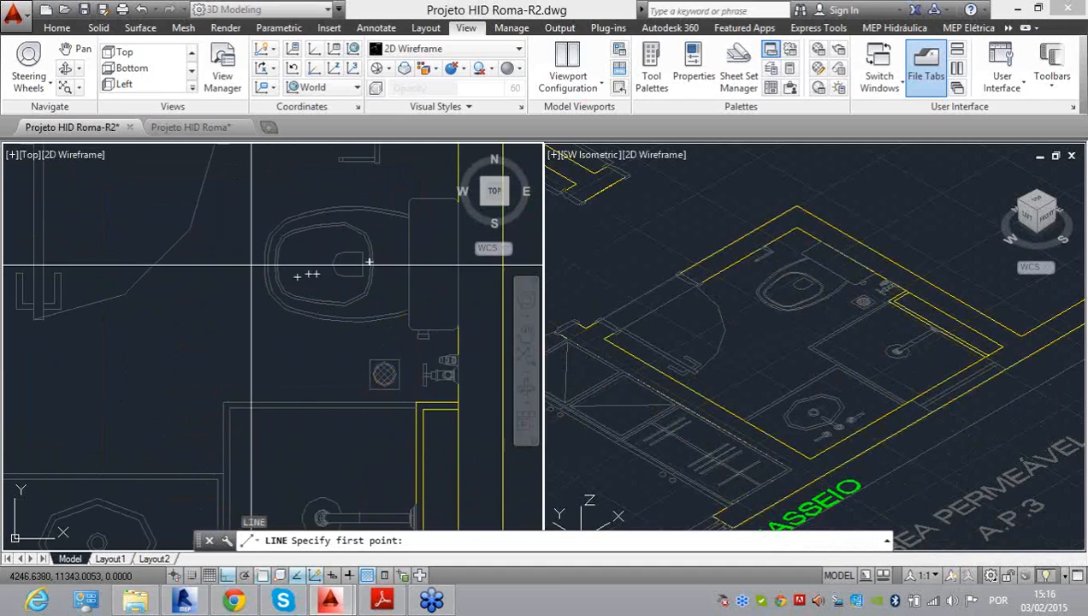
{"action": "left_click", "coordinate": [263, 266]}
{"action": "scroll", "coordinate": [385, 274], "scroll_direction": "down", "scroll_amount": 2}
{"action": "scroll", "coordinate": [393, 274], "scroll_direction": "up", "scroll_amount": 4}
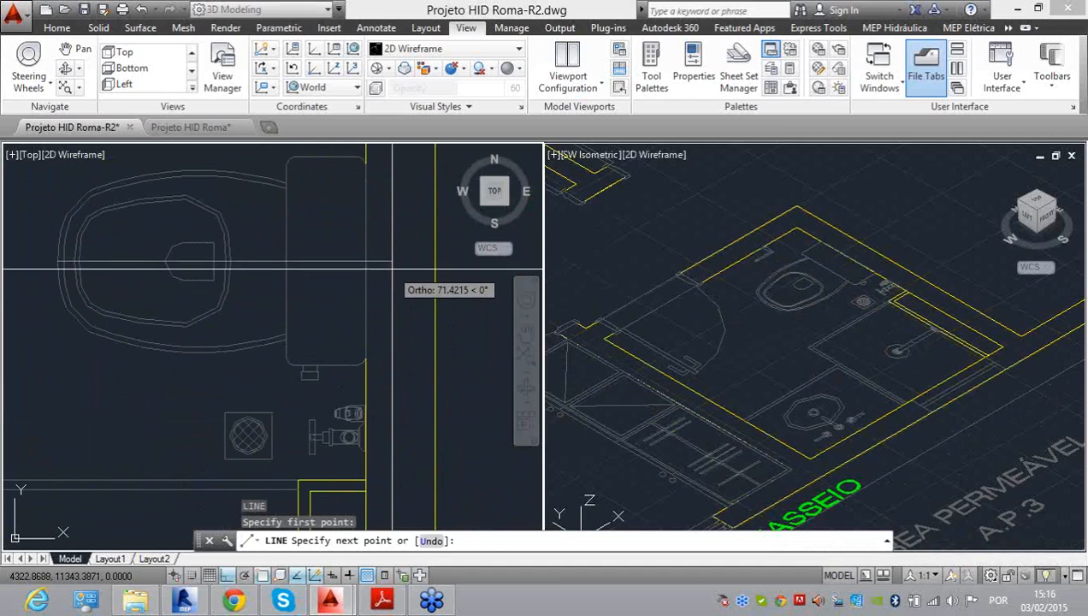
{"action": "key", "text": "Escape"}
Step: Move the toilet's centre line to the OFC-VISIB-LAYER layer
{"action": "scroll", "coordinate": [383, 275], "scroll_direction": "down", "scroll_amount": 2}
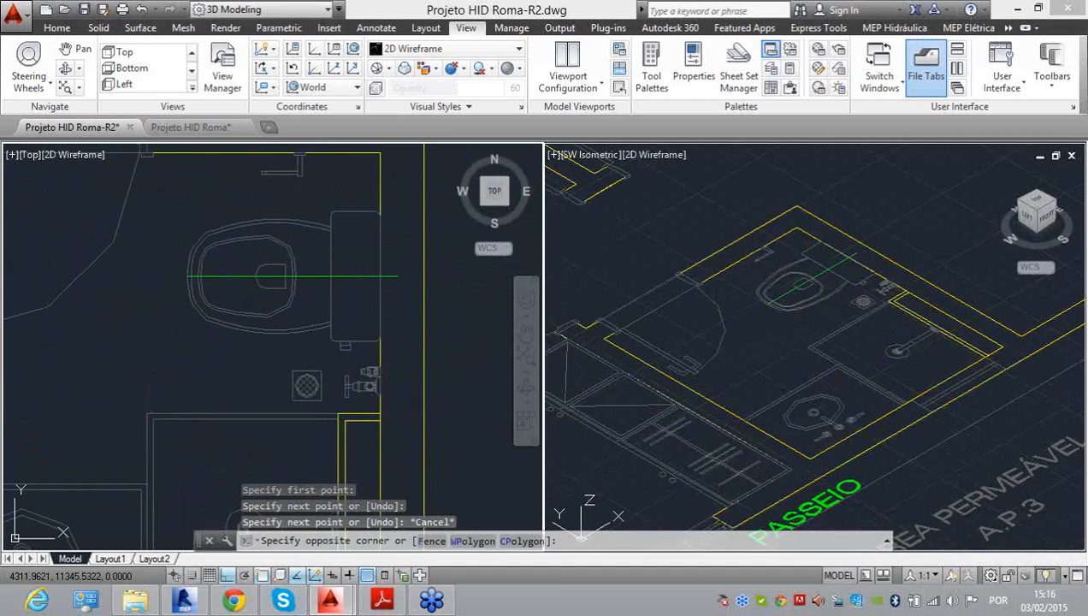
{"action": "left_click", "coordinate": [360, 280]}
{"action": "left_click", "coordinate": [58, 29]}
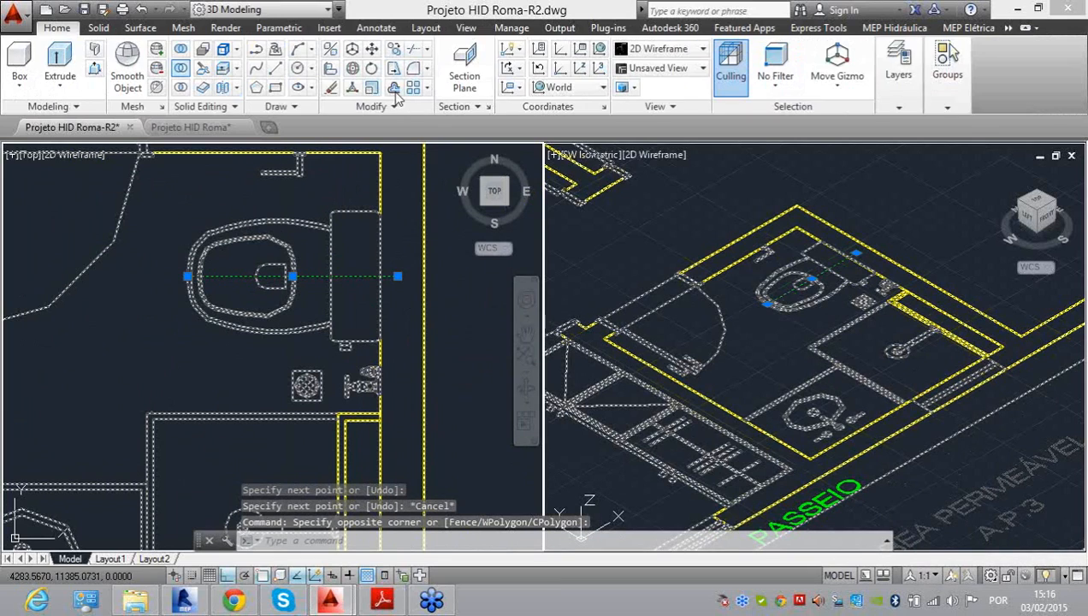
{"action": "left_click", "coordinate": [891, 106]}
{"action": "left_click", "coordinate": [969, 164]}
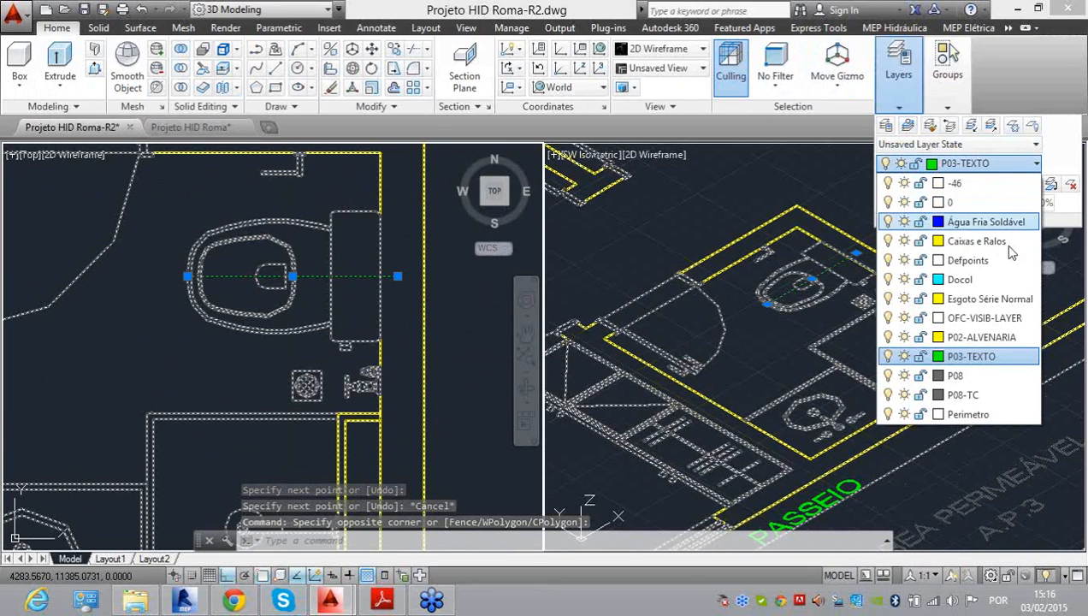
{"action": "left_click", "coordinate": [984, 319]}
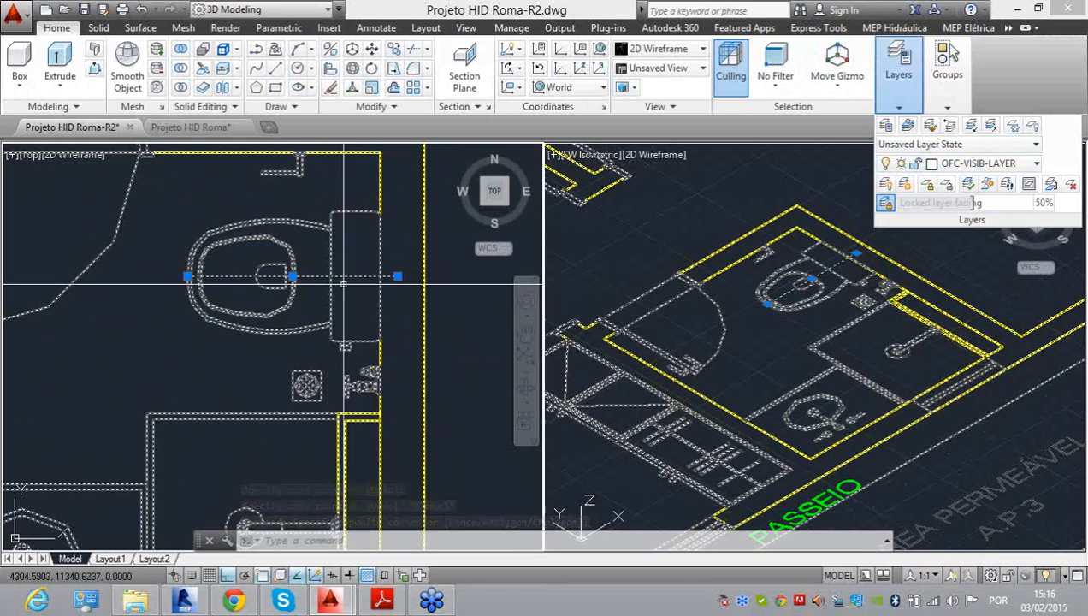
{"action": "key", "text": "Escape"}
{"action": "key", "text": "Escape"}
Step: Make OFC-VISIB-LAYER the current layer
{"action": "left_click", "coordinate": [899, 107]}
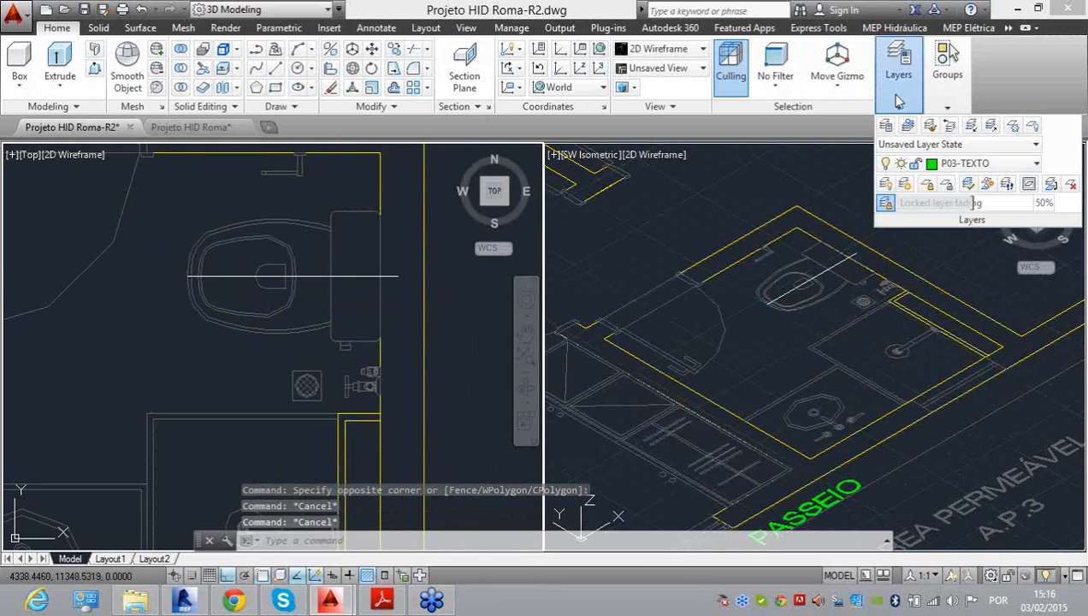
{"action": "left_click", "coordinate": [961, 165]}
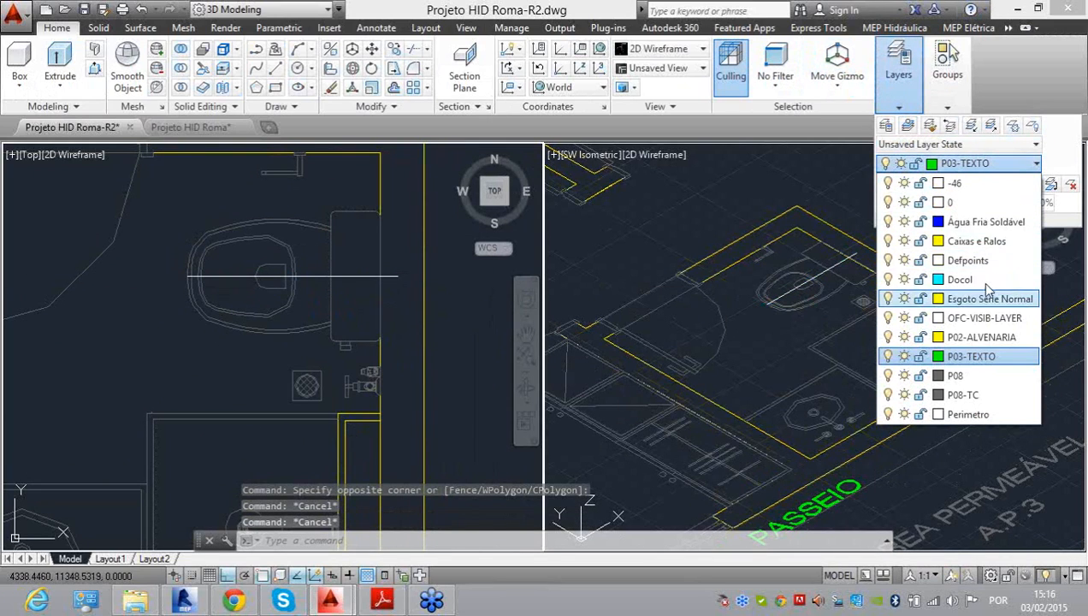
{"action": "left_click", "coordinate": [984, 318]}
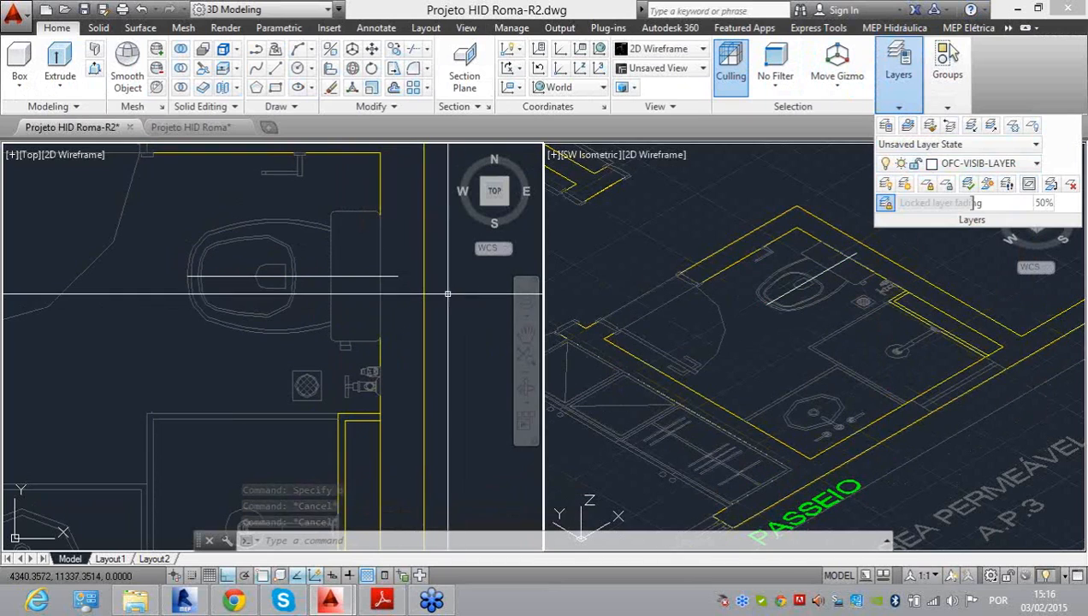
Step: Offset the toilet's centre line by 15 units to its north side
{"action": "scroll", "coordinate": [401, 284], "scroll_direction": "down", "scroll_amount": 2}
{"action": "mouse_move", "coordinate": [402, 284]}
{"action": "middle_mouse_down"}
{"action": "mouse_move", "coordinate": [410, 230]}
{"action": "mouse_move", "coordinate": [401, 284]}
{"action": "middle_mouse_up"}
{"action": "type", "text": "o"}
{"action": "key", "text": "Return"}
{"action": "type", "text": "15"}
{"action": "key", "text": "Return"}
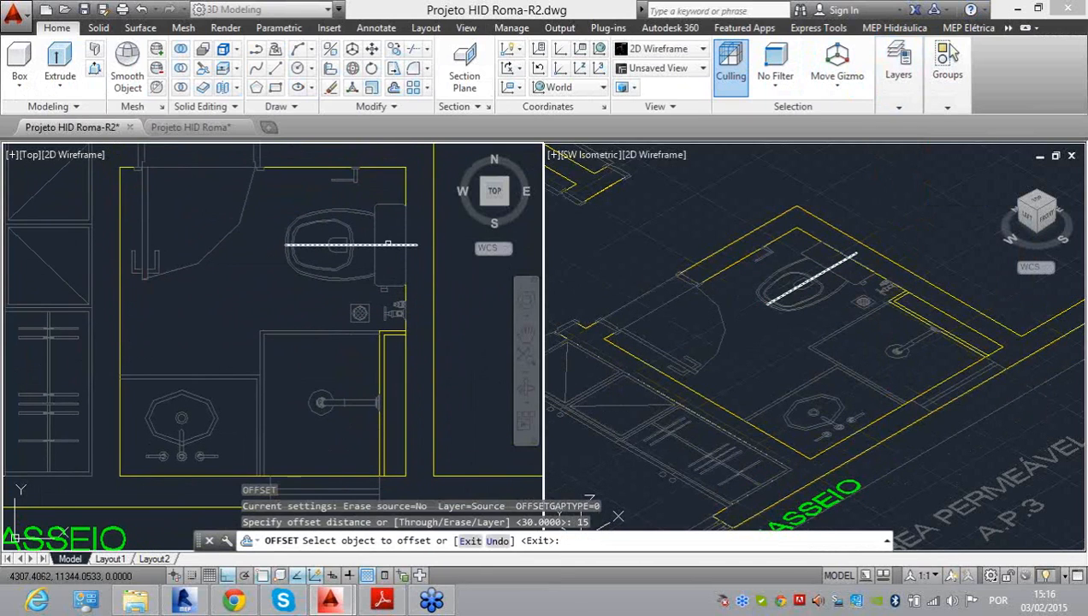
{"action": "left_click", "coordinate": [385, 245]}
{"action": "left_click", "coordinate": [384, 224]}
{"action": "key", "text": "Escape"}
Step: Draw a horizontal line about 49 units long through the shower's centre, from the shower head's west edge to just past the wall face
{"action": "middle_click_drag", "start_coordinate": [400, 291], "coordinate": [399, 243]}
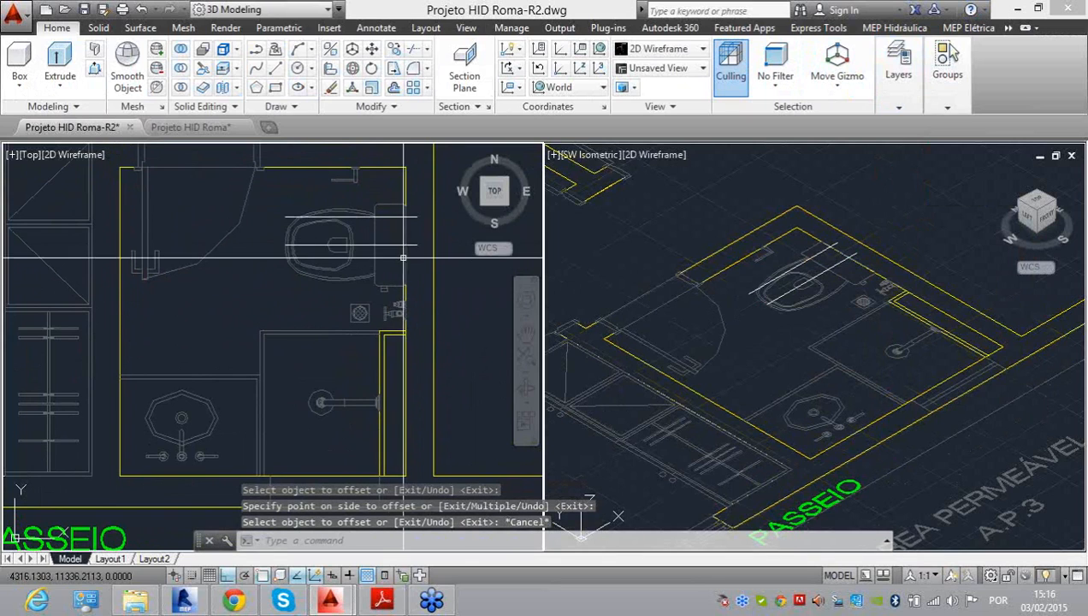
{"action": "type", "text": "l"}
{"action": "key", "text": "Return"}
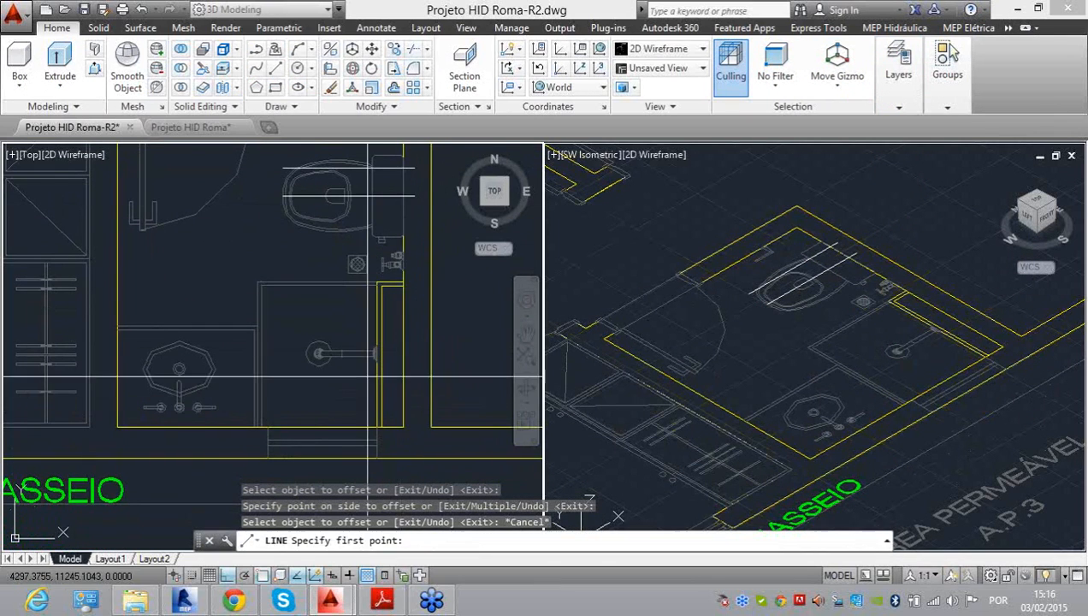
{"action": "scroll", "coordinate": [282, 353], "scroll_direction": "up", "scroll_amount": 6}
{"action": "scroll", "coordinate": [219, 356], "scroll_direction": "up", "scroll_amount": 3}
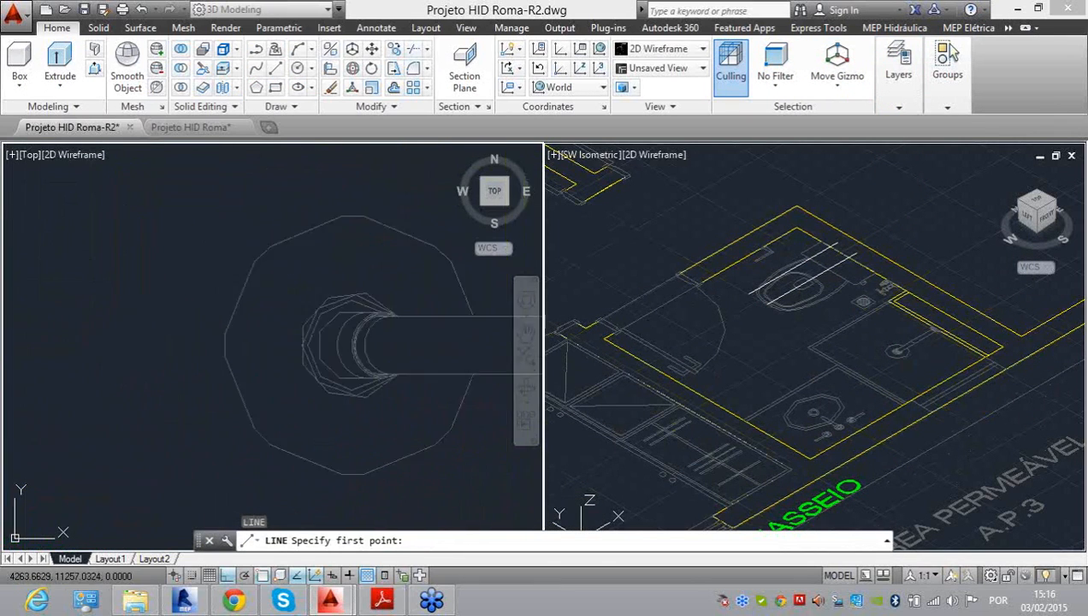
{"action": "left_click", "coordinate": [223, 345]}
{"action": "scroll", "coordinate": [222, 344], "scroll_direction": "down", "scroll_amount": 5}
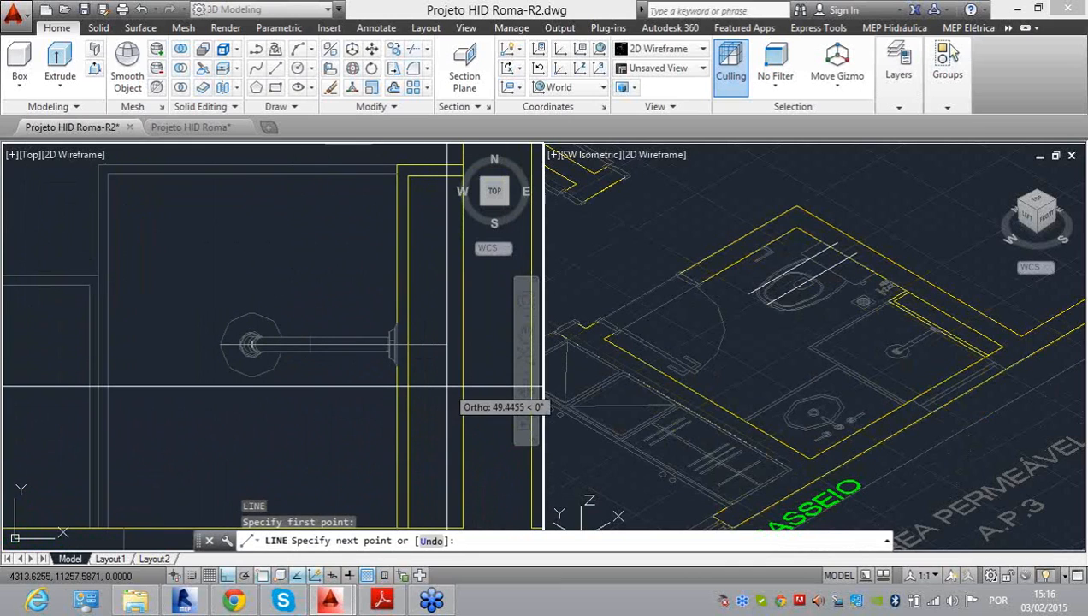
{"action": "key", "text": "Escape"}
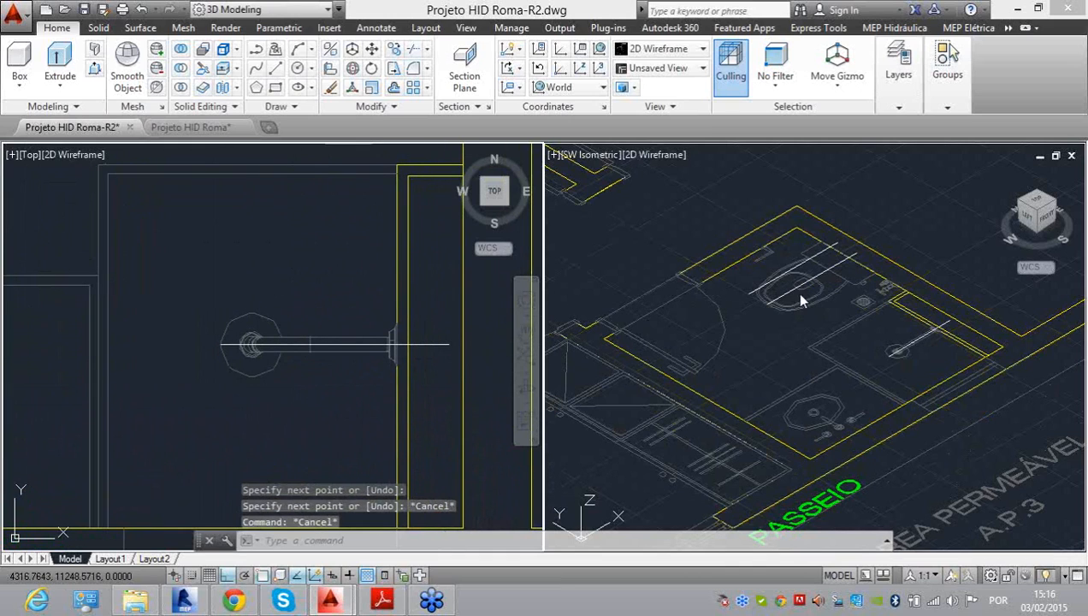
Step: Draw a vertical line through the washbasin's centre in the top view, from its north edge to just past the south wall face
{"action": "left_click", "coordinate": [903, 329]}
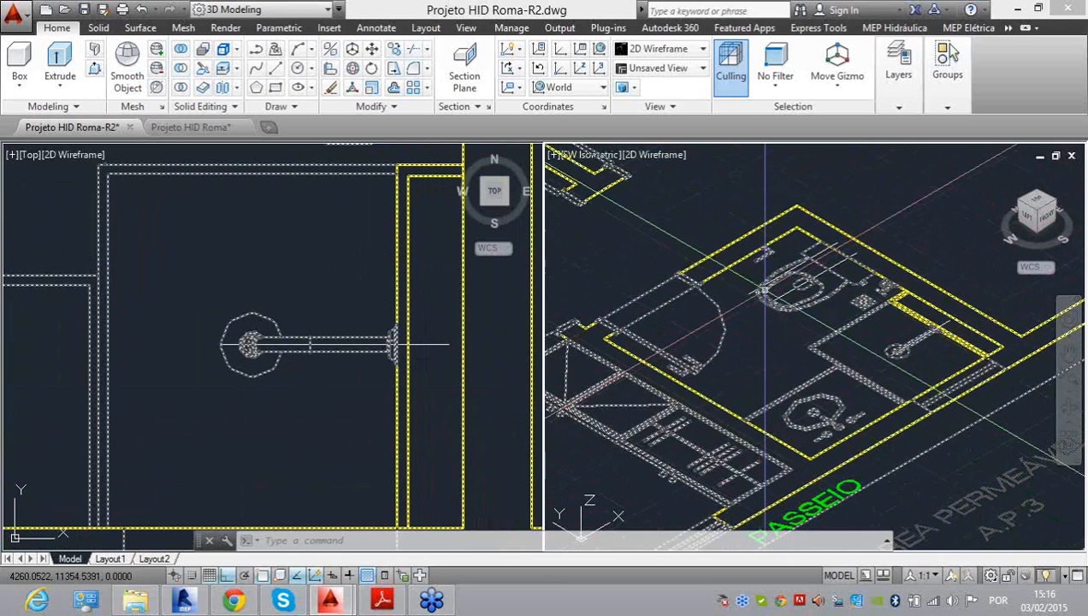
{"action": "left_click", "coordinate": [291, 298]}
{"action": "scroll", "coordinate": [483, 345], "scroll_direction": "down", "scroll_amount": 4}
{"action": "middle_click_drag", "start_coordinate": [396, 360], "coordinate": [292, 389]}
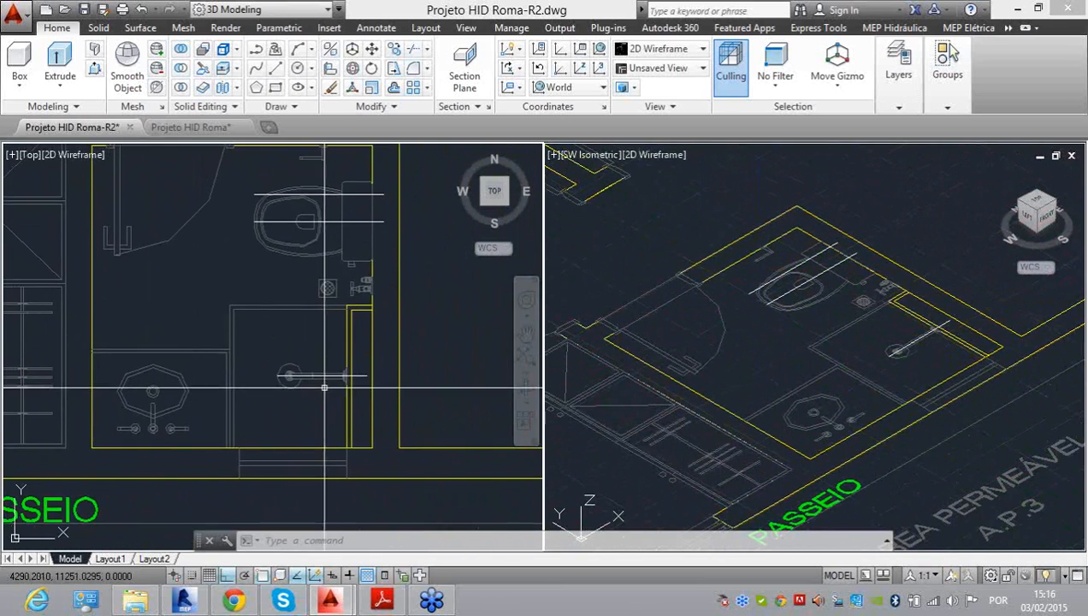
{"action": "scroll", "coordinate": [153, 349], "scroll_direction": "up", "scroll_amount": 4}
{"action": "type", "text": "l"}
{"action": "key", "text": "Return"}
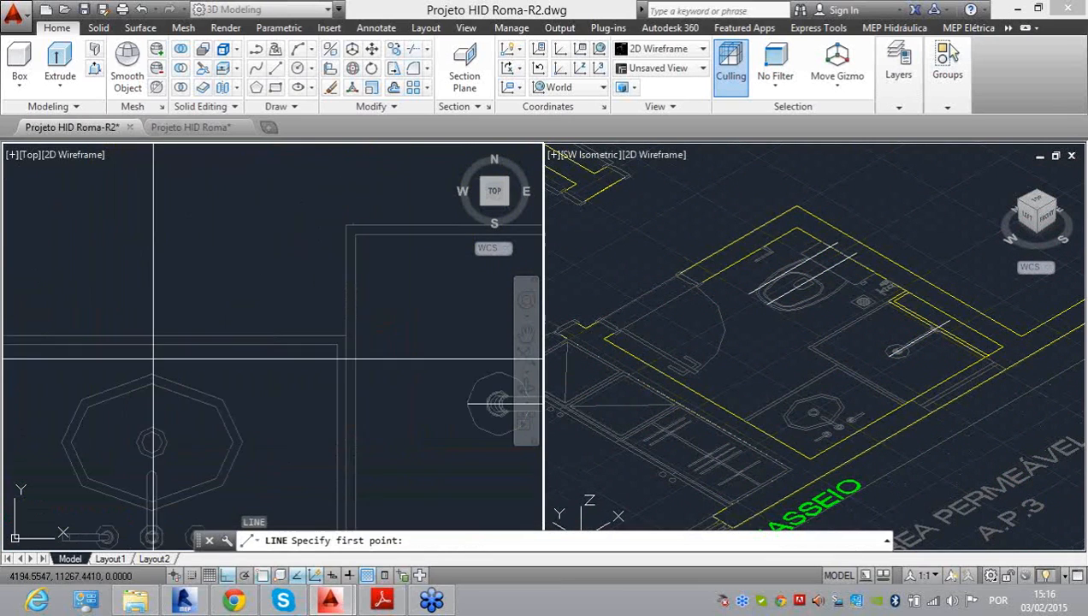
{"action": "left_click", "coordinate": [153, 369]}
{"action": "scroll", "coordinate": [151, 354], "scroll_direction": "down", "scroll_amount": 4}
{"action": "middle_click_drag", "start_coordinate": [162, 425], "coordinate": [158, 360]}
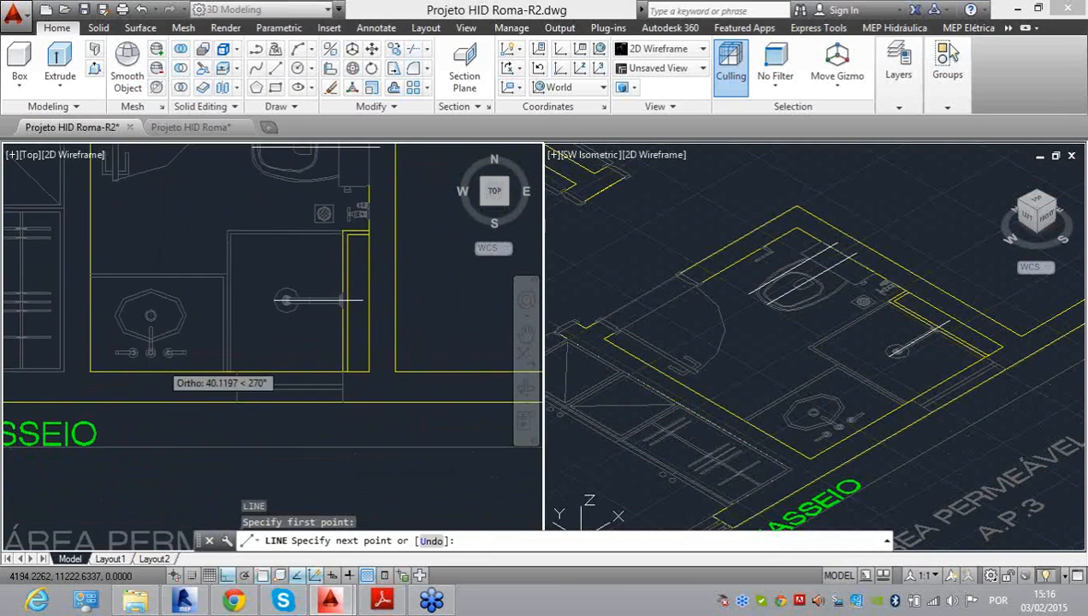
{"action": "scroll", "coordinate": [157, 359], "scroll_direction": "up", "scroll_amount": 2}
{"action": "key", "text": "Escape"}
Step: Offset the washbasin's centre line by 10 units to its west side
{"action": "type", "text": "o"}
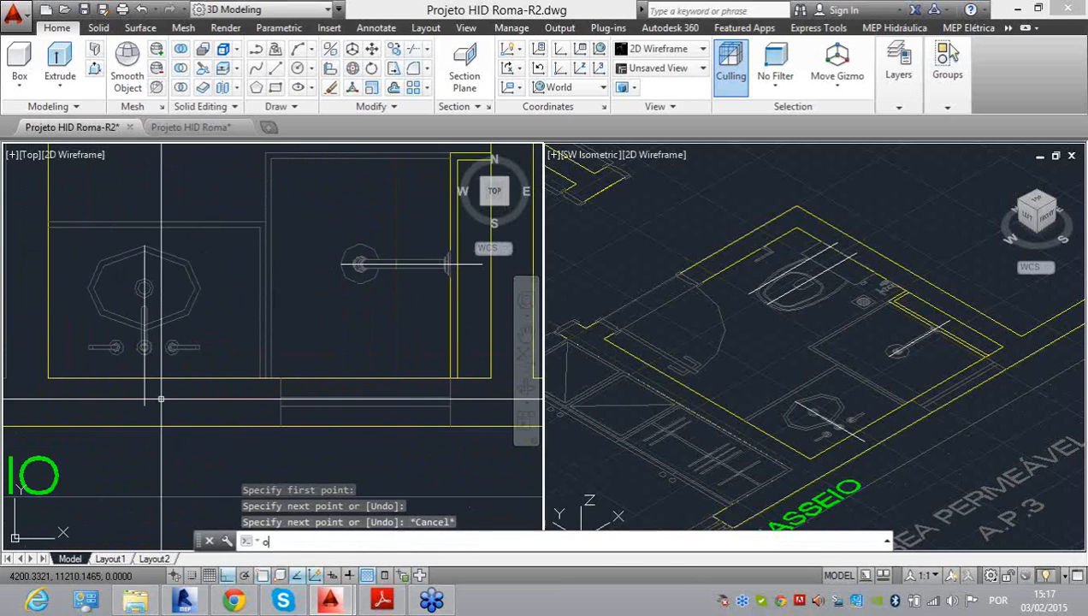
{"action": "key", "text": "Return"}
{"action": "type", "text": "10"}
{"action": "key", "text": "Return"}
{"action": "left_click", "coordinate": [142, 386]}
{"action": "left_click", "coordinate": [98, 389]}
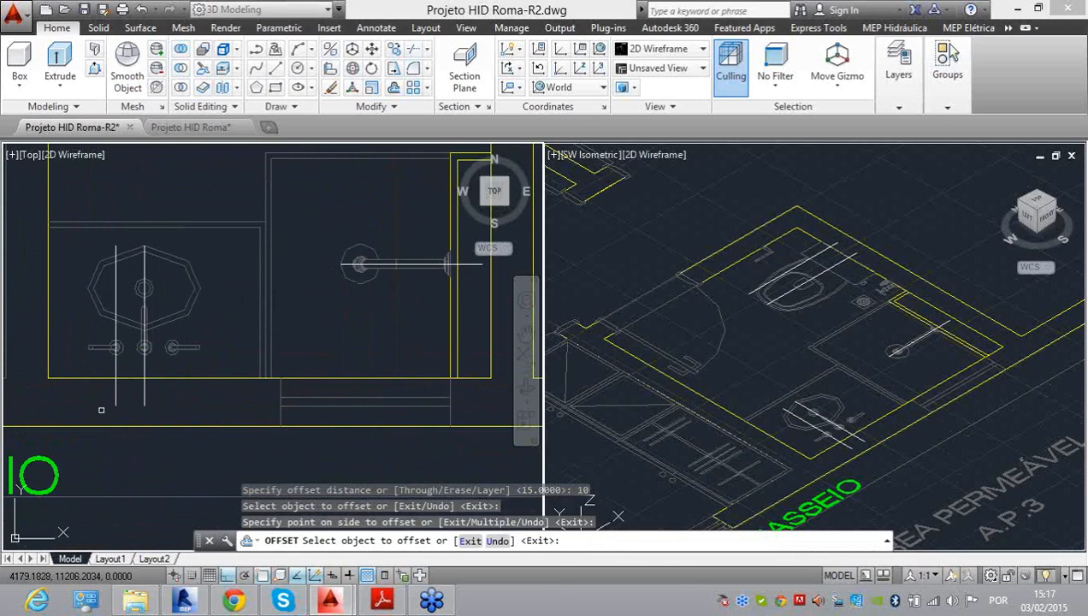
{"action": "key", "text": "Escape"}
Step: Offset the shower's centre line by 20 units to its south side
{"action": "middle_click_drag", "start_coordinate": [384, 342], "coordinate": [348, 374]}
{"action": "type", "text": "o"}
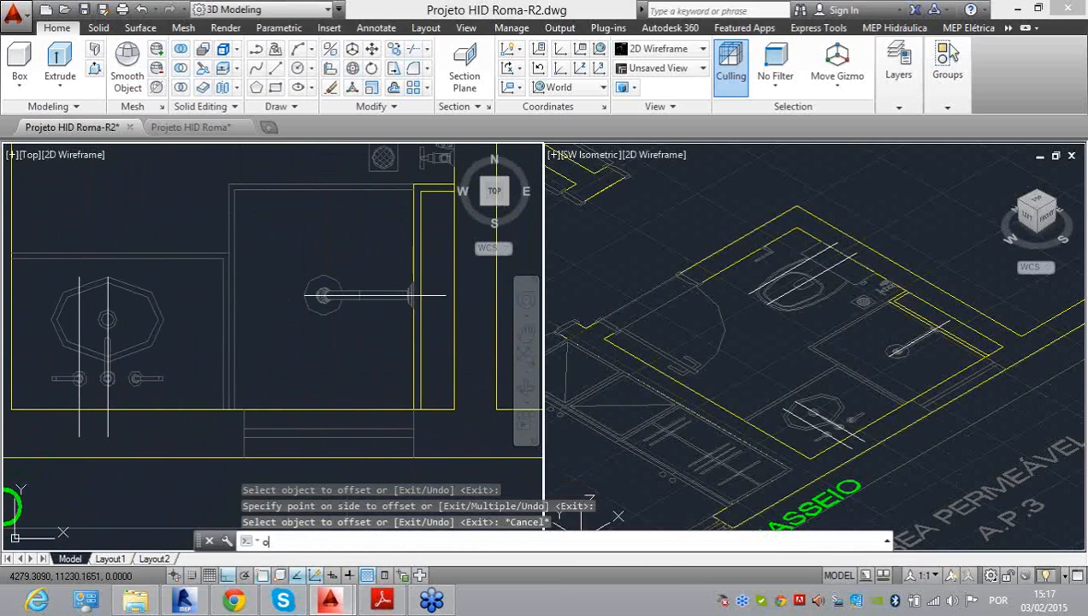
{"action": "key", "text": "Return"}
{"action": "type", "text": "20"}
{"action": "key", "text": "Return"}
{"action": "left_click", "coordinate": [438, 298]}
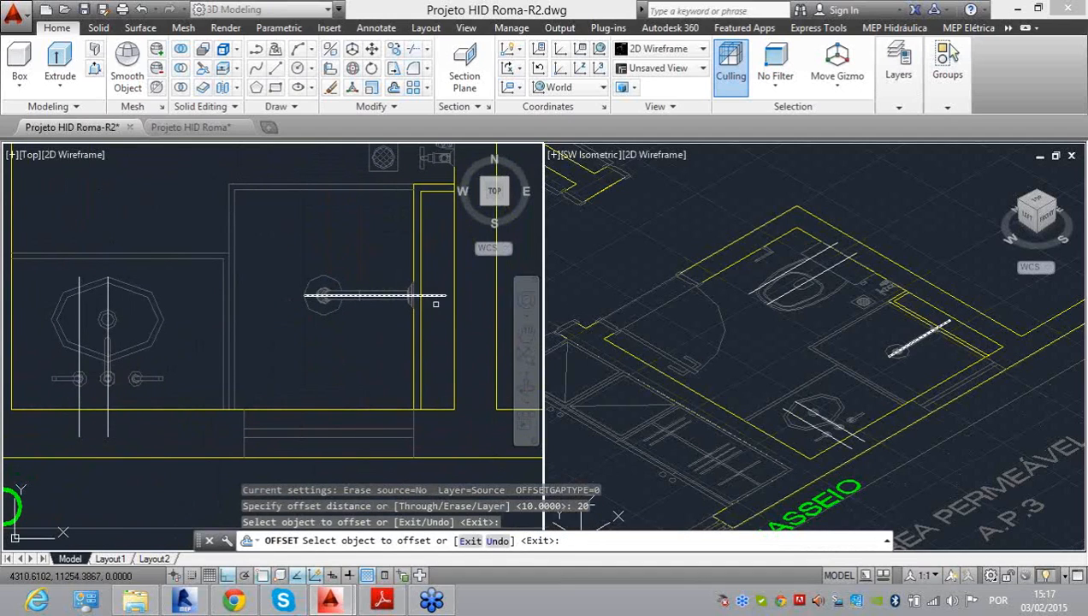
{"action": "left_click", "coordinate": [436, 346]}
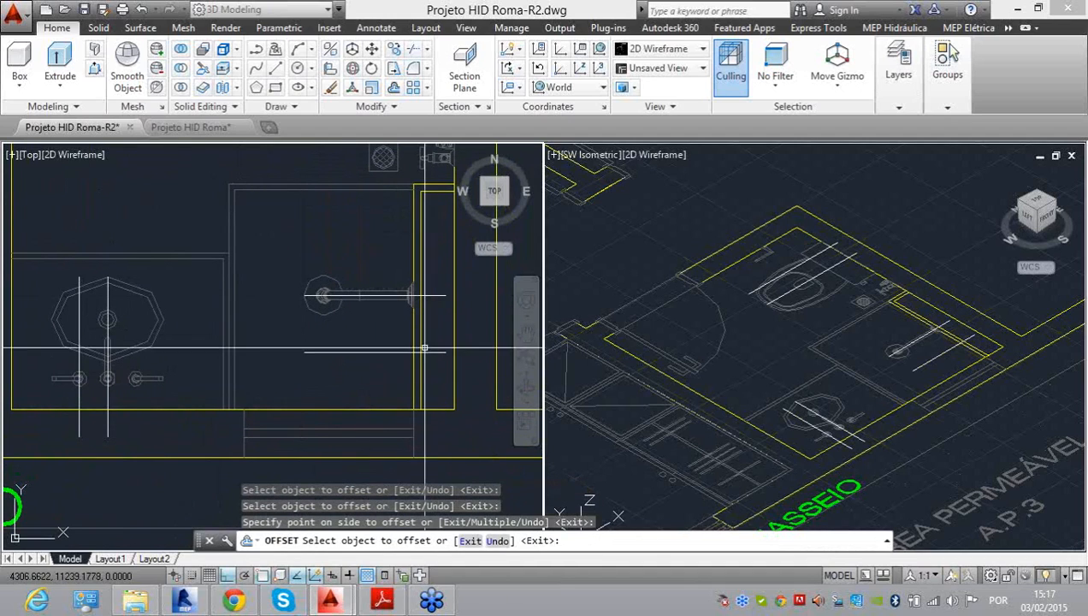
{"action": "key", "text": "Escape"}
Step: Draw a horizontal line just inside the south wall, from the washbasin's offset line east to a corner beside the shower's wall
{"action": "scroll", "coordinate": [428, 368], "scroll_direction": "down", "scroll_amount": 2}
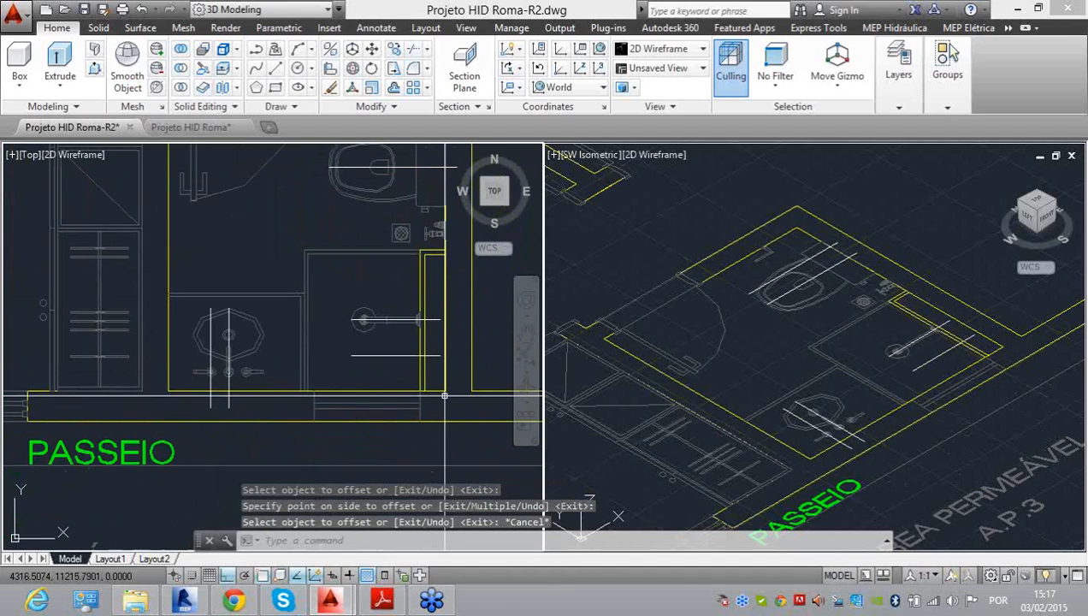
{"action": "middle_click_drag", "start_coordinate": [445, 393], "coordinate": [431, 411]}
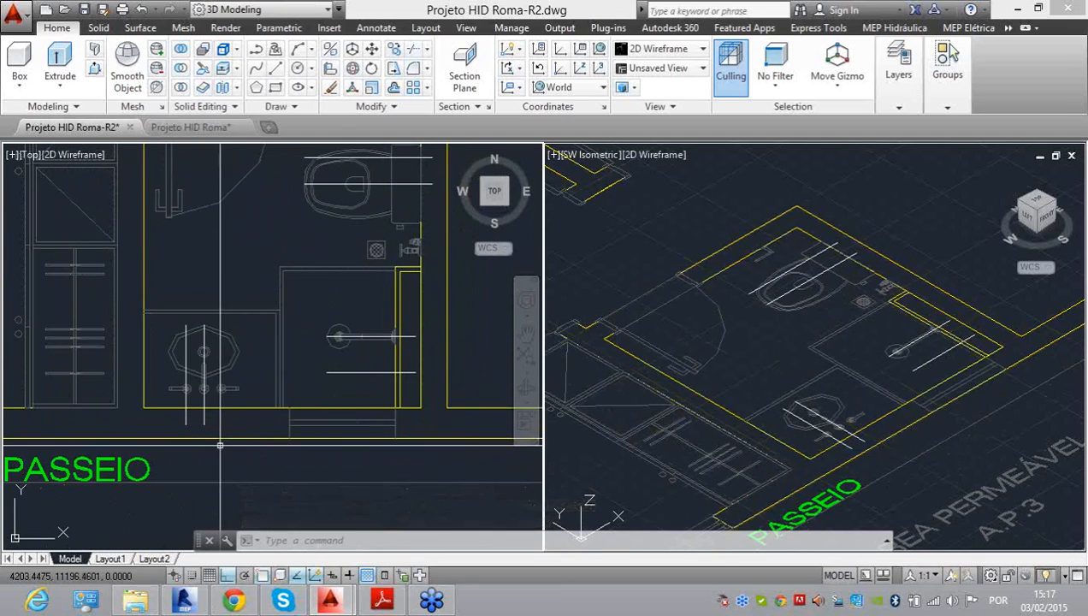
{"action": "scroll", "coordinate": [222, 436], "scroll_direction": "up", "scroll_amount": 4}
{"action": "type", "text": "l"}
{"action": "key", "text": "Return"}
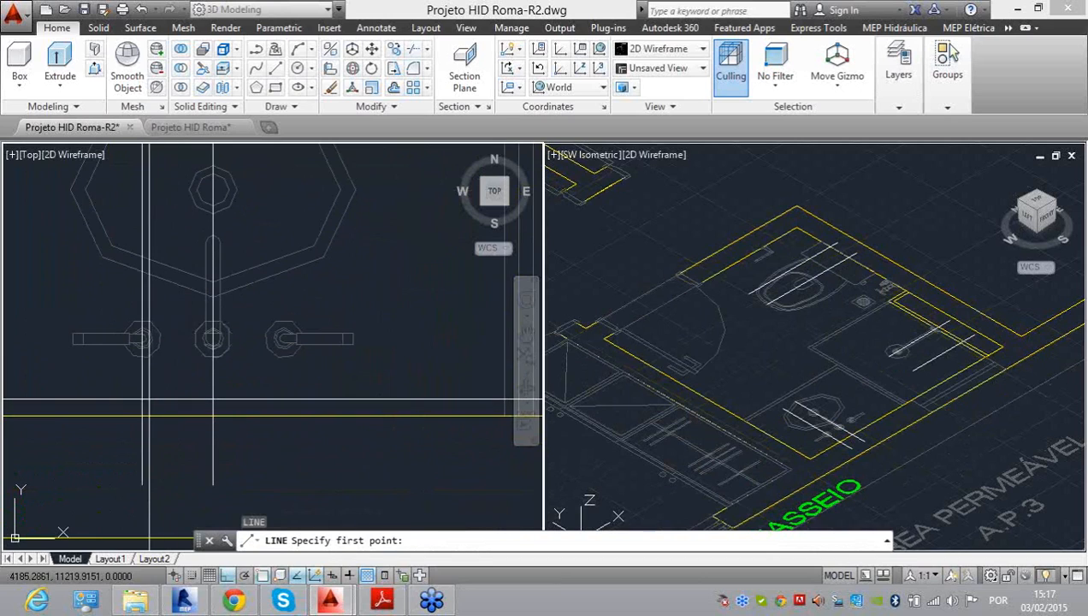
{"action": "left_click", "coordinate": [142, 399]}
{"action": "scroll", "coordinate": [213, 406], "scroll_direction": "down", "scroll_amount": 5}
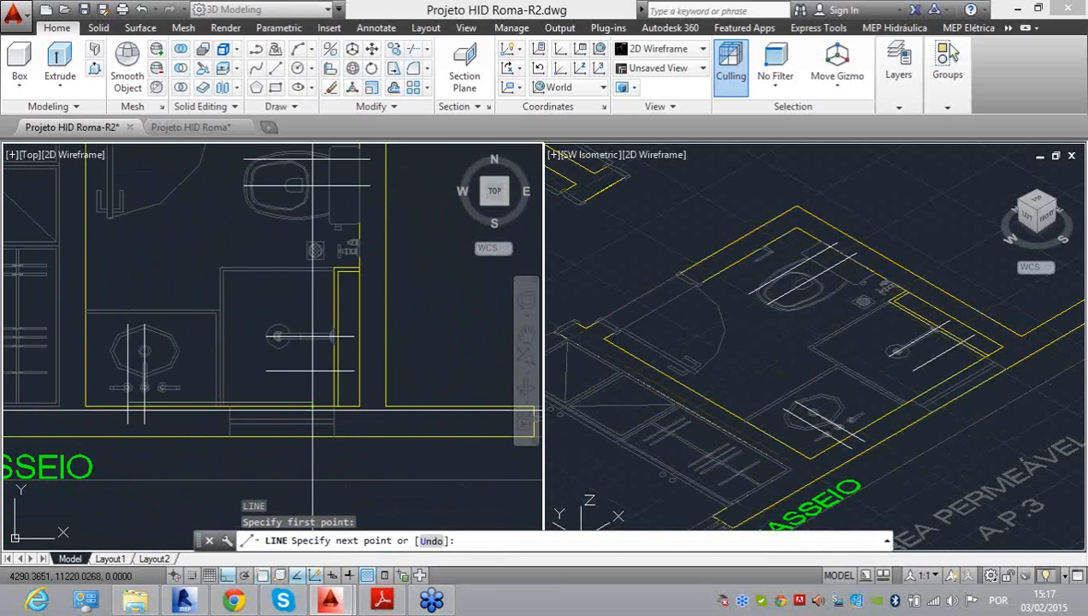
{"action": "scroll", "coordinate": [308, 402], "scroll_direction": "up", "scroll_amount": 3}
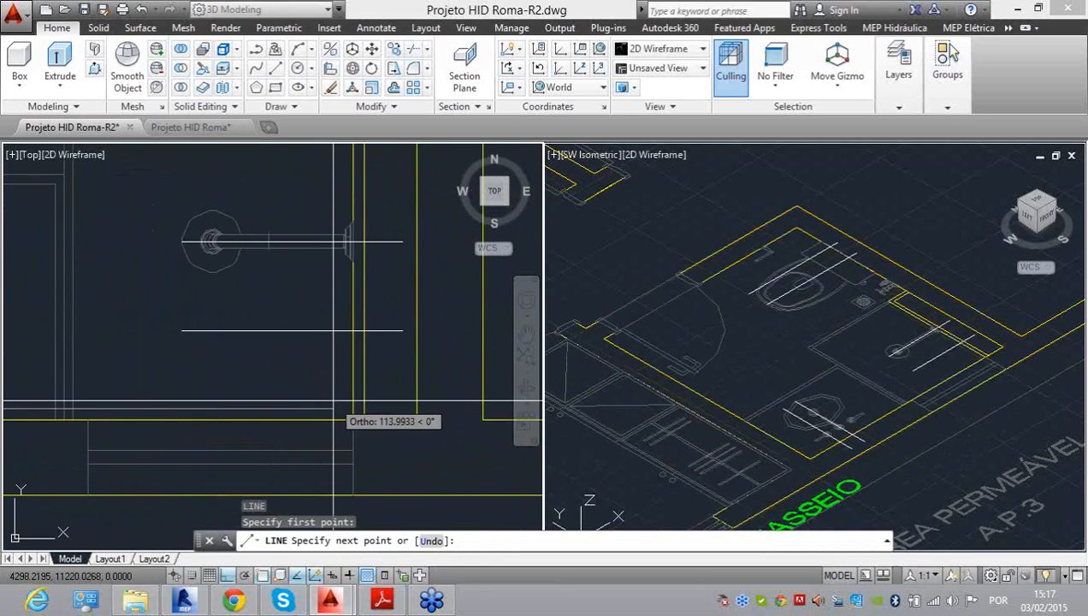
{"action": "scroll", "coordinate": [334, 401], "scroll_direction": "up", "scroll_amount": 2}
{"action": "left_click", "coordinate": [318, 401]}
Step: Continue the line north from the corner beside the shower's wall, past the shower, ending on the toilet's offset line
{"action": "scroll", "coordinate": [322, 374], "scroll_direction": "down", "scroll_amount": 2}
{"action": "middle_click_drag", "start_coordinate": [325, 239], "coordinate": [347, 314]}
{"action": "scroll", "coordinate": [346, 313], "scroll_direction": "up", "scroll_amount": 2}
{"action": "left_click", "coordinate": [335, 302]}
{"action": "scroll", "coordinate": [332, 249], "scroll_direction": "down", "scroll_amount": 4}
{"action": "middle_click_drag", "start_coordinate": [332, 249], "coordinate": [328, 500]}
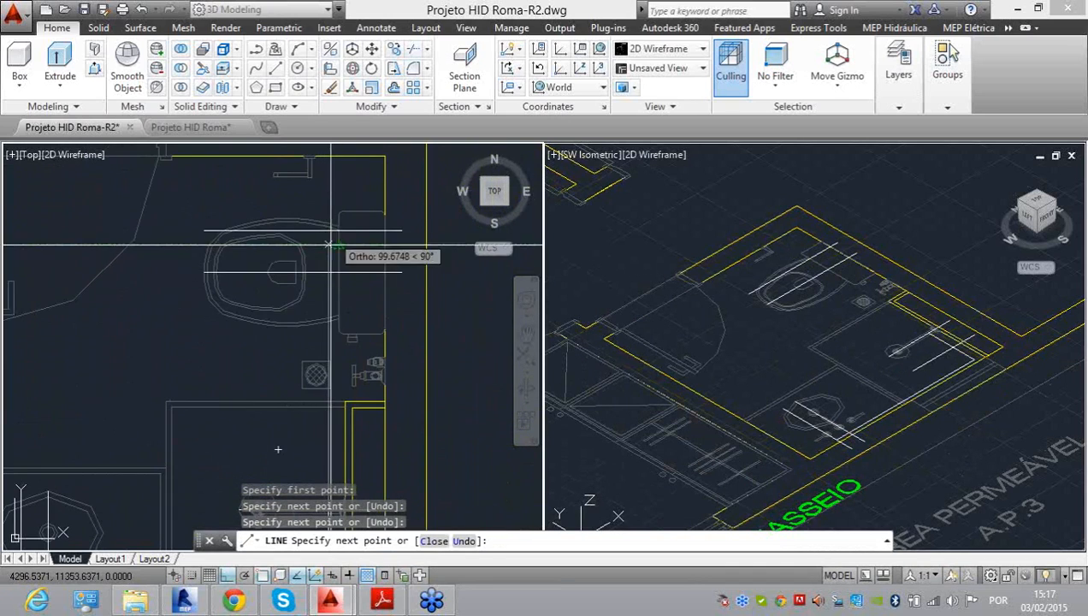
{"action": "scroll", "coordinate": [330, 245], "scroll_direction": "up", "scroll_amount": 4}
{"action": "middle_click_drag", "start_coordinate": [323, 236], "coordinate": [221, 298]}
{"action": "key", "text": "Escape"}
Step: Draw a line in the isometric view connecting the shower's offset line to its centre line inside the wall
{"action": "left_click", "coordinate": [673, 317]}
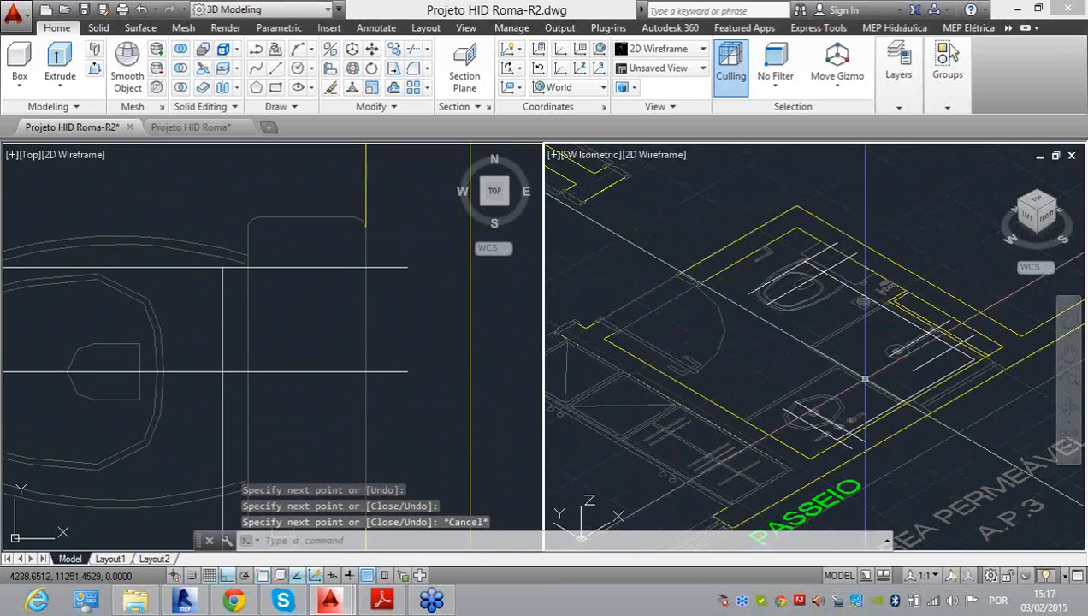
{"action": "scroll", "coordinate": [865, 378], "scroll_direction": "up", "scroll_amount": 6}
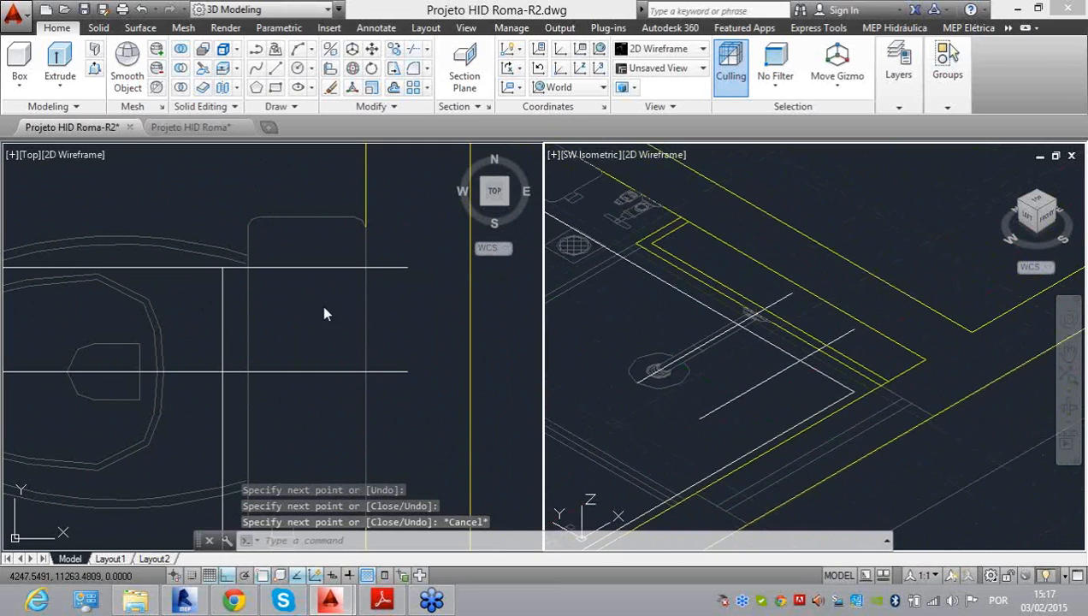
{"action": "scroll", "coordinate": [295, 328], "scroll_direction": "down", "scroll_amount": 5}
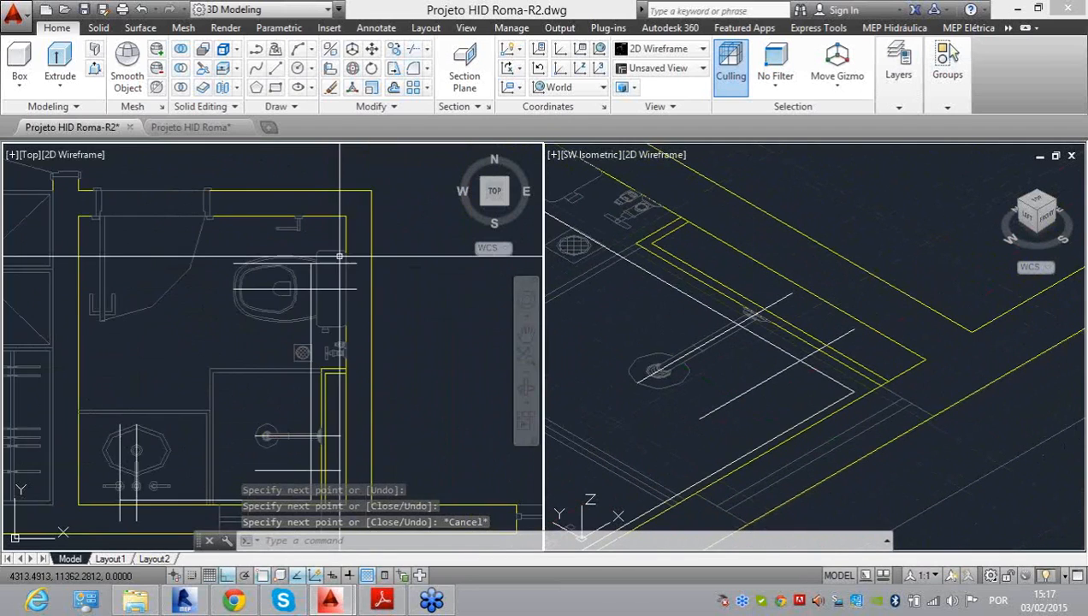
{"action": "left_click", "coordinate": [850, 340]}
{"action": "key", "text": "Return"}
{"action": "scroll", "coordinate": [840, 340], "scroll_direction": "up", "scroll_amount": 3}
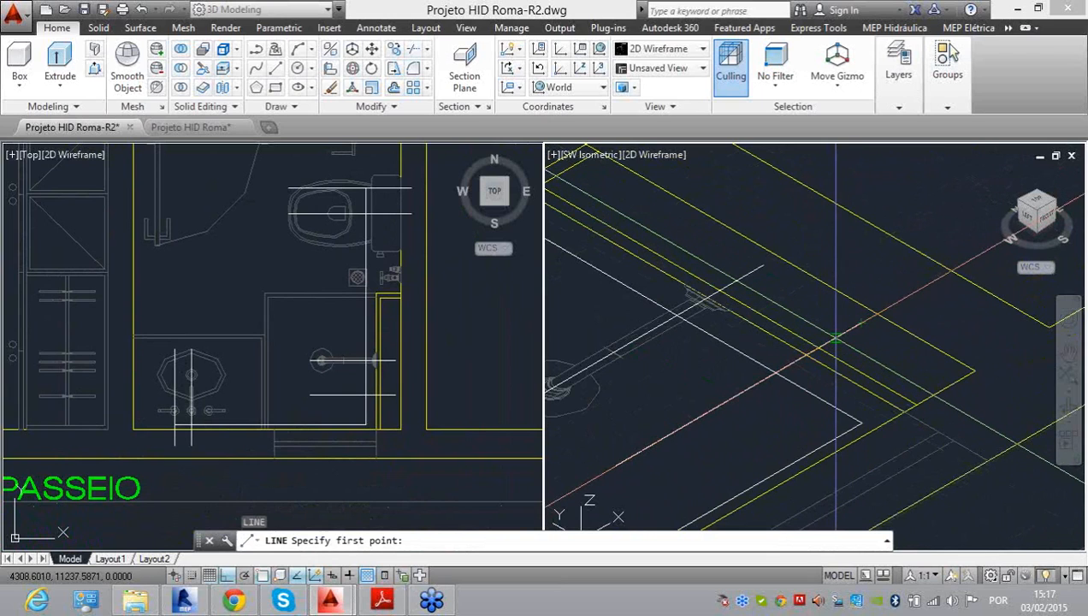
{"action": "left_click", "coordinate": [836, 340]}
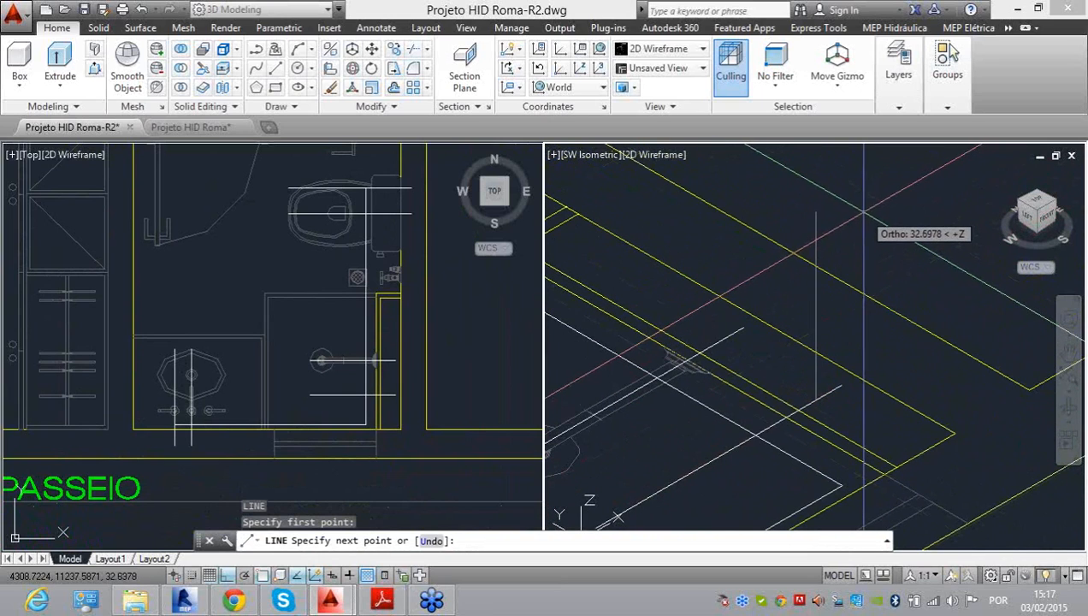
{"action": "left_click", "coordinate": [805, 424]}
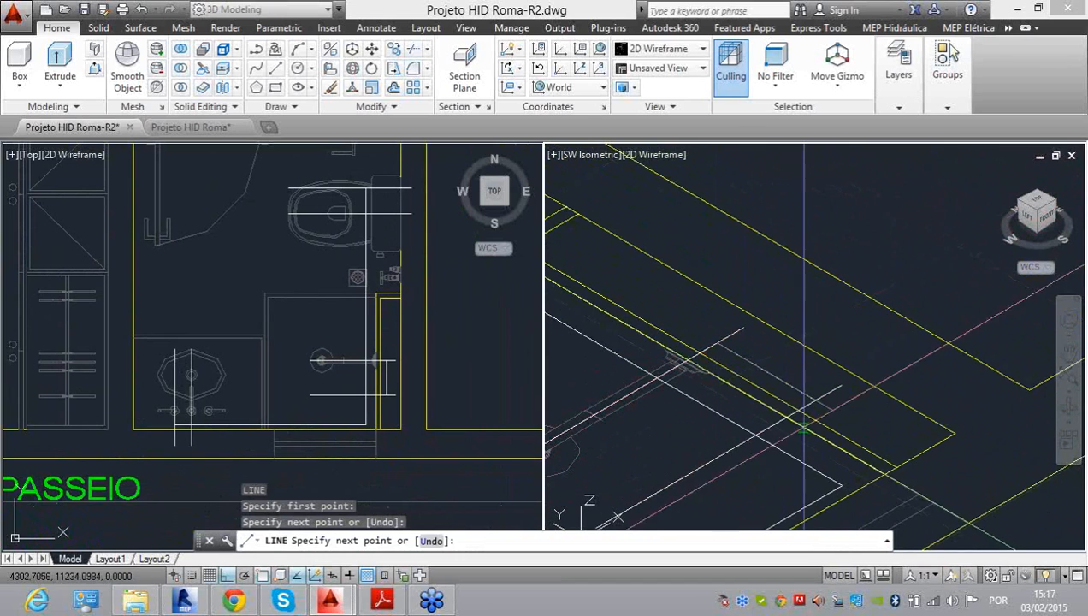
{"action": "key", "text": "Escape"}
Step: Draw a vertical line 90 units up from the shower's centre line inside the wall, continuing horizontally south past the offset line
{"action": "key", "text": "Return"}
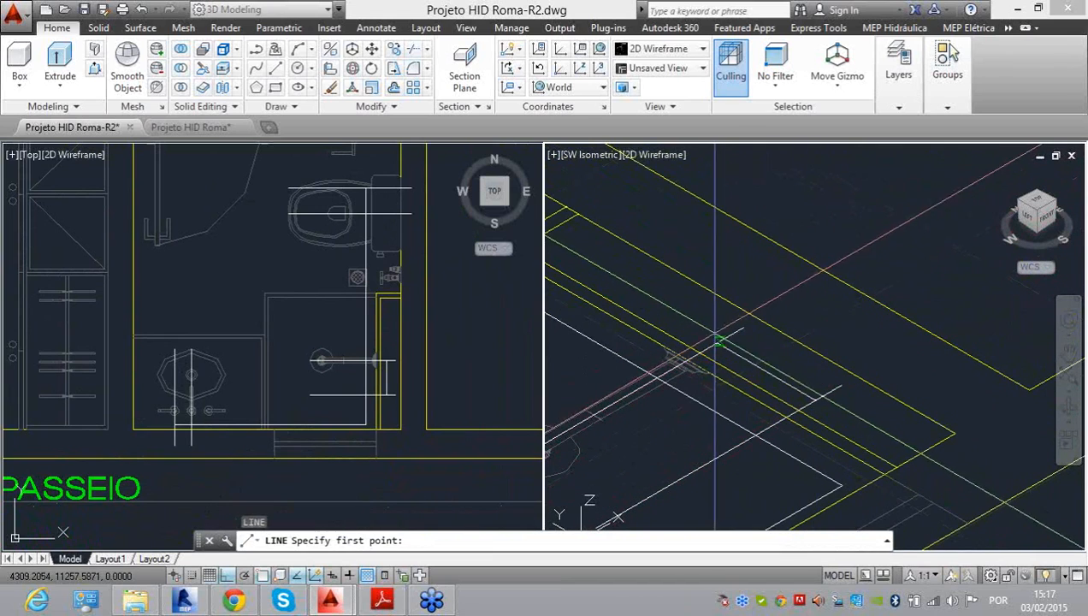
{"action": "left_click", "coordinate": [716, 335]}
{"action": "middle_click_drag", "start_coordinate": [773, 218], "coordinate": [767, 334]}
{"action": "scroll", "coordinate": [767, 332], "scroll_direction": "down", "scroll_amount": 4}
{"action": "type", "text": "90"}
{"action": "middle_click_drag", "start_coordinate": [797, 223], "coordinate": [796, 321]}
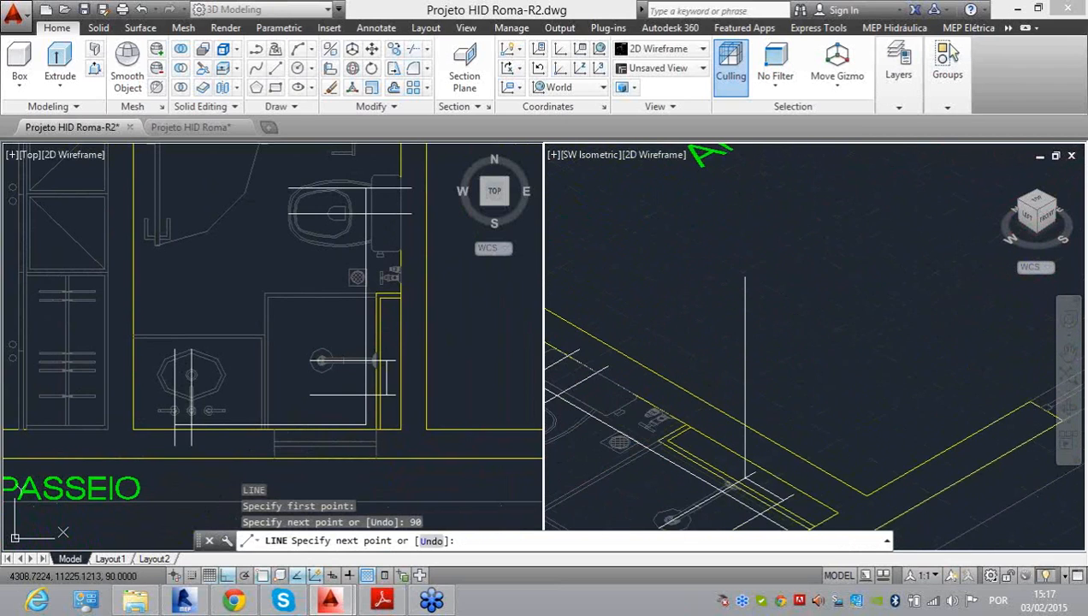
{"action": "left_click", "coordinate": [814, 318]}
{"action": "key", "text": "Escape"}
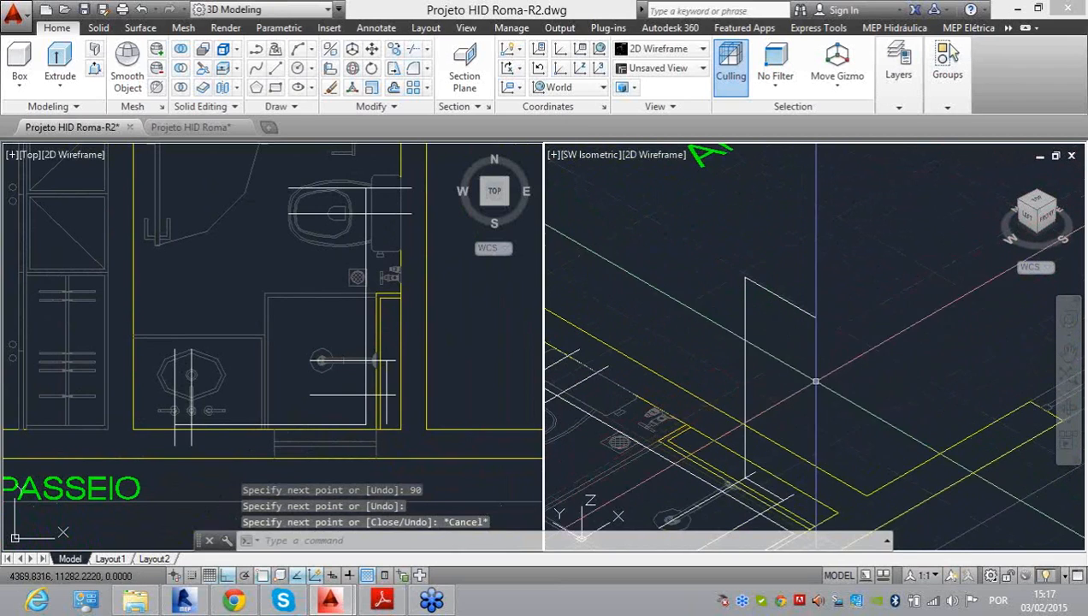
Step: Draw a vertical line 90 units up from the connecting line's end on the shower's offset line
{"action": "key", "text": "Return"}
{"action": "left_click", "coordinate": [784, 499]}
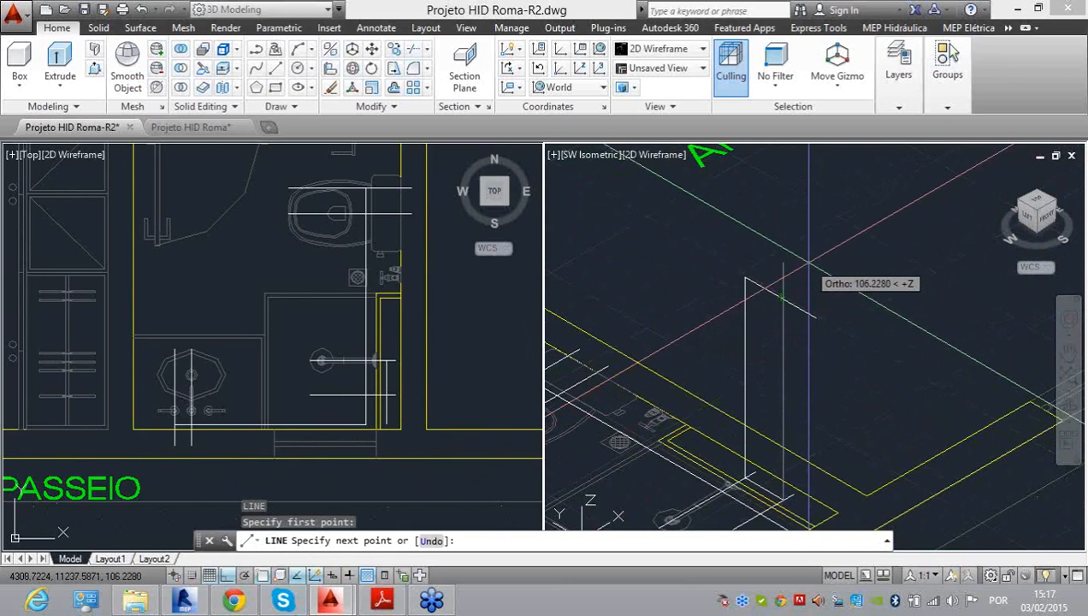
{"action": "type", "text": "90"}
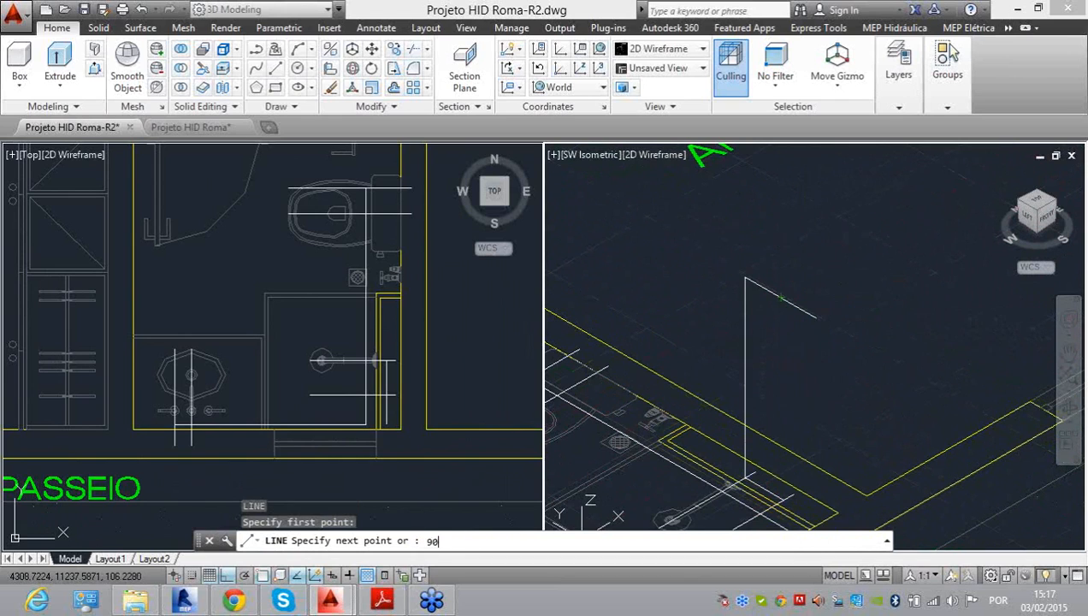
{"action": "key", "text": "Return"}
{"action": "key", "text": "Return"}
Step: Draw another vertical line 90 units up from the top of the riser on the shower's offset line
{"action": "key", "text": "Return"}
{"action": "left_click", "coordinate": [813, 315]}
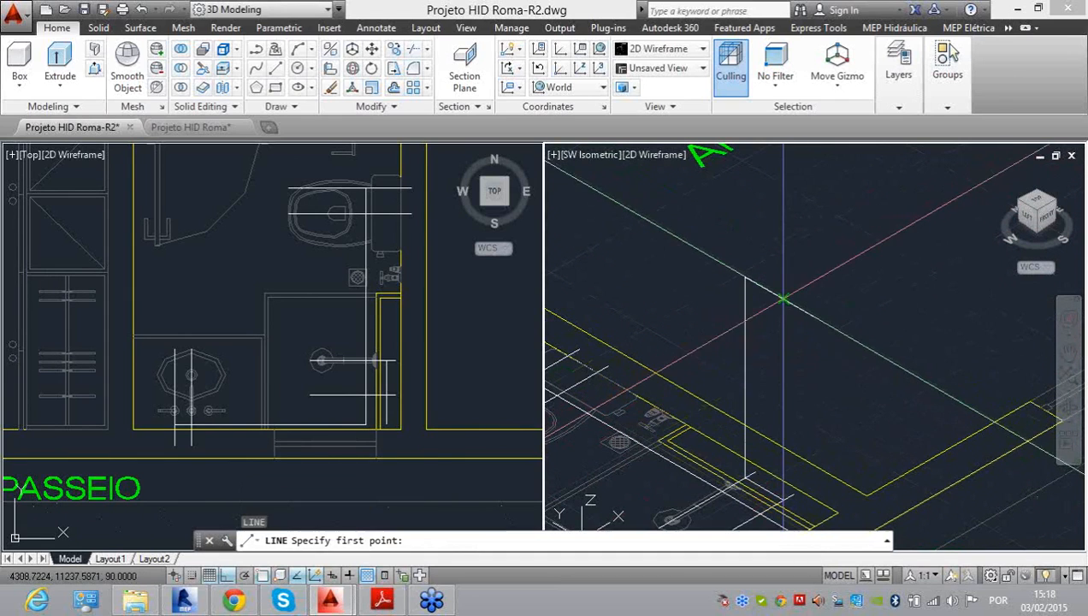
{"action": "scroll", "coordinate": [809, 213], "scroll_direction": "up", "scroll_amount": 4}
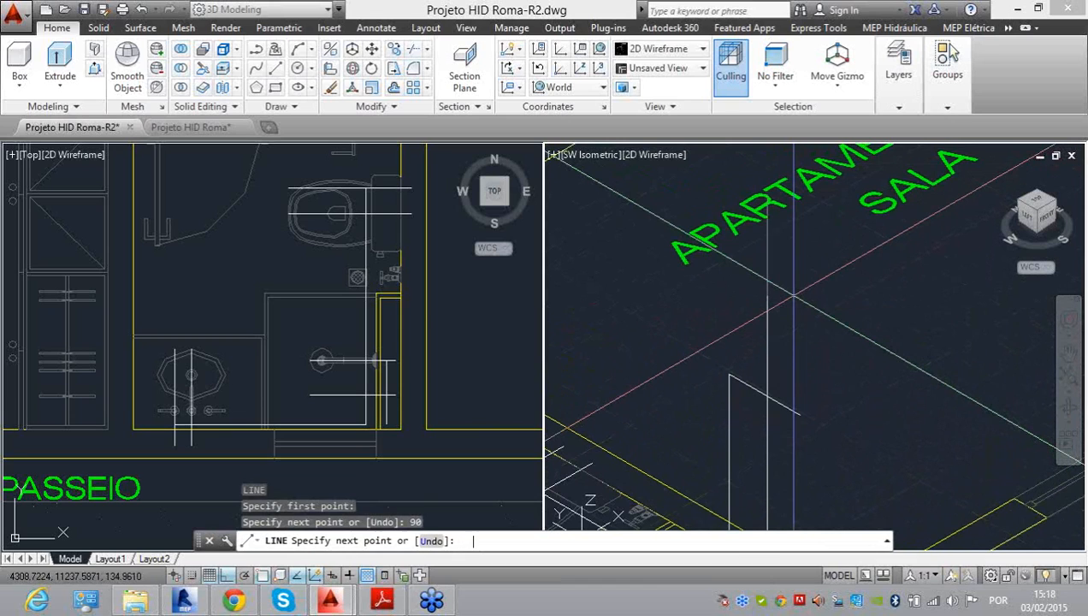
{"action": "scroll", "coordinate": [698, 292], "scroll_direction": "up", "scroll_amount": 5}
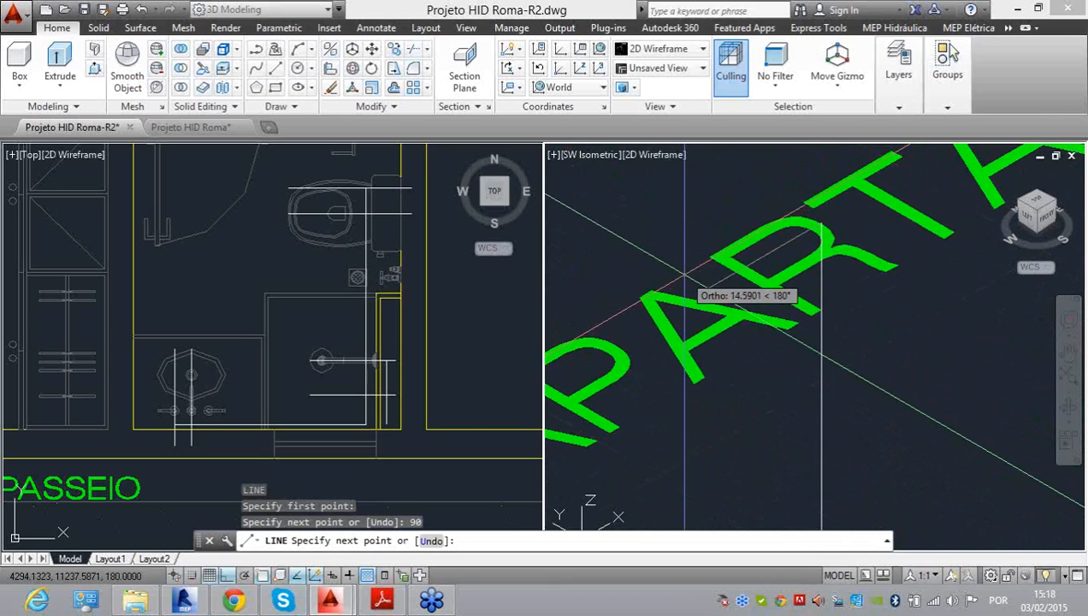
Step: Draw a vertical line 50 units up from the top of the riser on the shower's offset line
{"action": "scroll", "coordinate": [849, 220], "scroll_direction": "down", "scroll_amount": 1}
{"action": "key", "text": "Return"}
{"action": "left_click", "coordinate": [821, 225]}
{"action": "scroll", "coordinate": [823, 244], "scroll_direction": "down", "scroll_amount": 3}
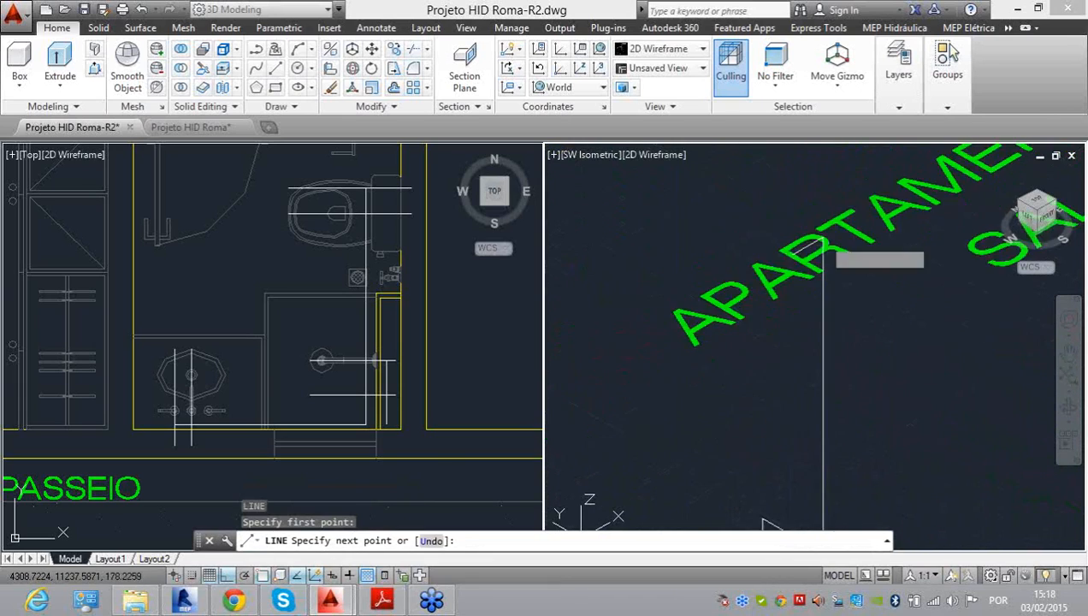
{"action": "scroll", "coordinate": [823, 255], "scroll_direction": "down", "scroll_amount": 3}
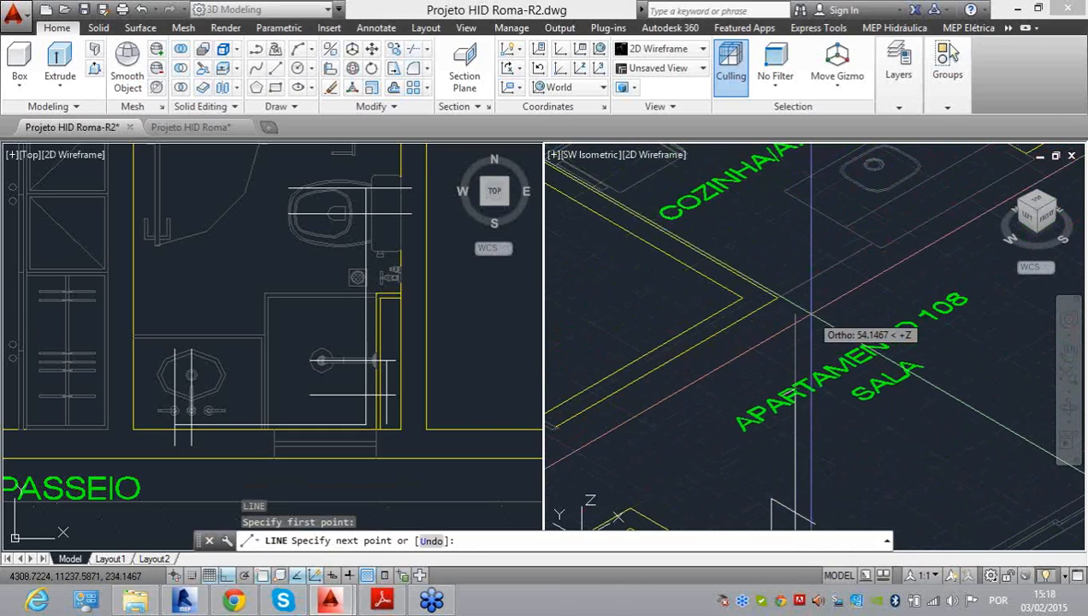
{"action": "middle_click_drag", "start_coordinate": [811, 316], "coordinate": [801, 291]}
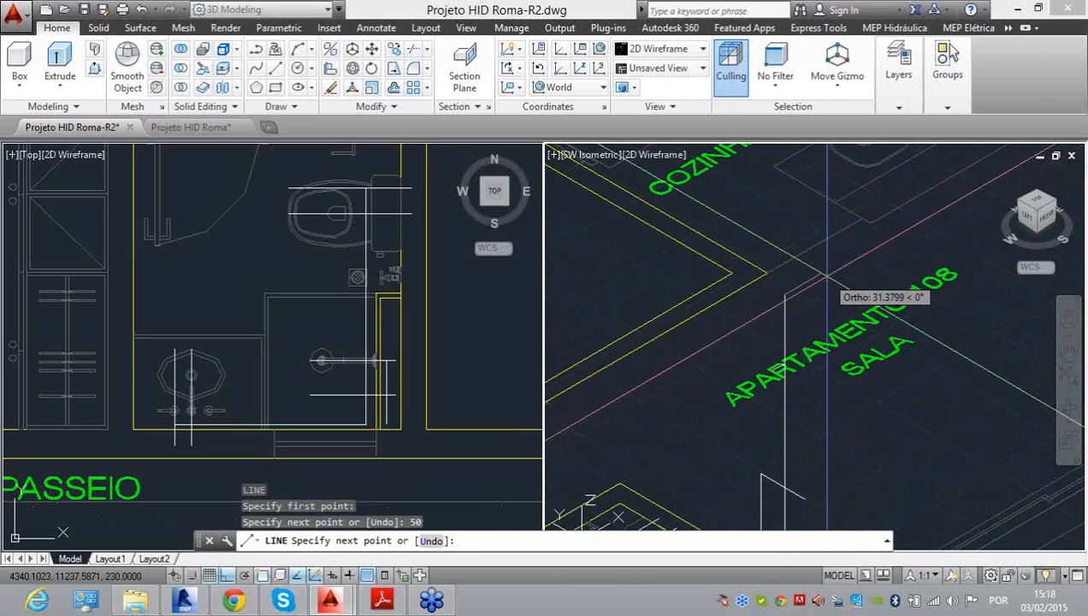
{"action": "key", "text": "Escape"}
Step: Draw a vertical line about 288 units up from the east end of the shower's offset line
{"action": "scroll", "coordinate": [813, 359], "scroll_direction": "down", "scroll_amount": 3}
{"action": "scroll", "coordinate": [805, 412], "scroll_direction": "up", "scroll_amount": 4}
{"action": "scroll", "coordinate": [805, 411], "scroll_direction": "up", "scroll_amount": 2}
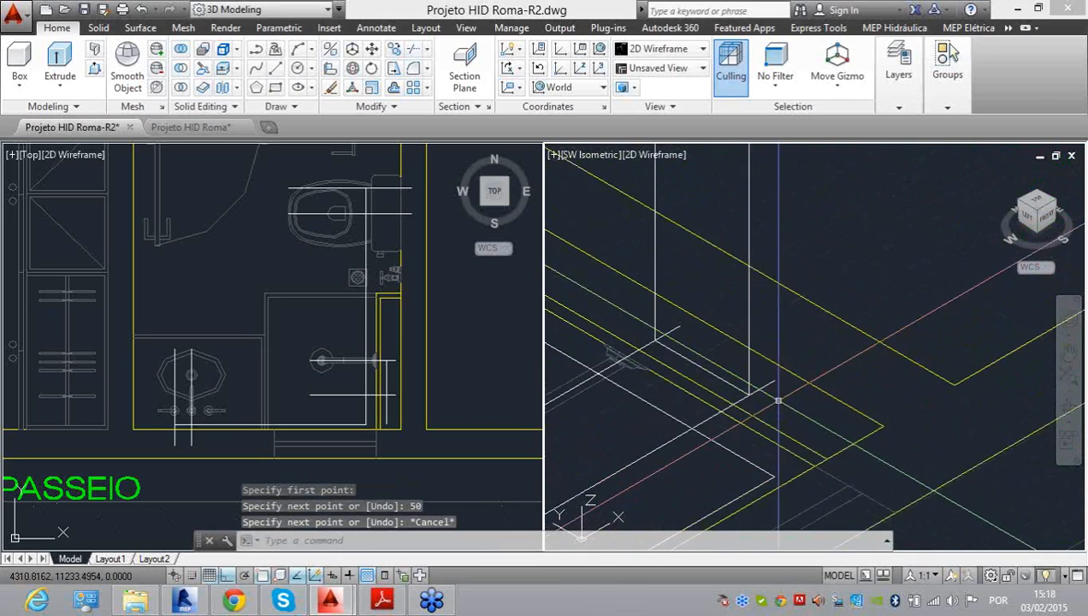
{"action": "type", "text": "l"}
{"action": "key", "text": "Return"}
{"action": "left_click", "coordinate": [775, 382]}
{"action": "scroll", "coordinate": [812, 436], "scroll_direction": "down", "scroll_amount": 5}
{"action": "middle_click_drag", "start_coordinate": [839, 214], "coordinate": [798, 514]}
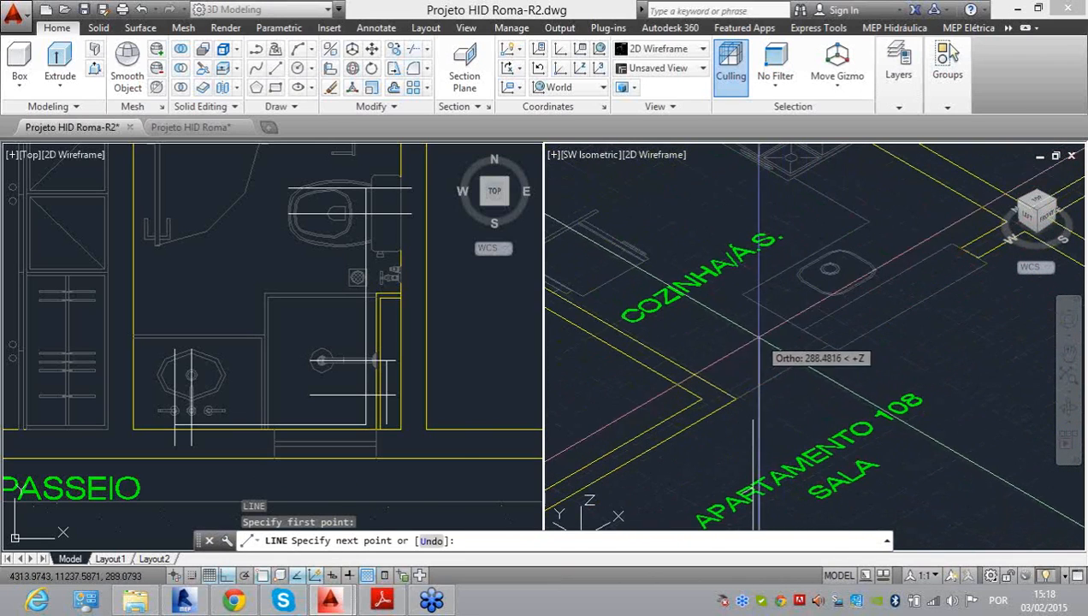
{"action": "left_click", "coordinate": [759, 337]}
{"action": "key", "text": "Return"}
Step: Draw a short horizontal line connecting the top of the riser on the shower's offset line to the adjacent tall vertical line
{"action": "scroll", "coordinate": [753, 424], "scroll_direction": "up", "scroll_amount": 2}
{"action": "key", "text": "Return"}
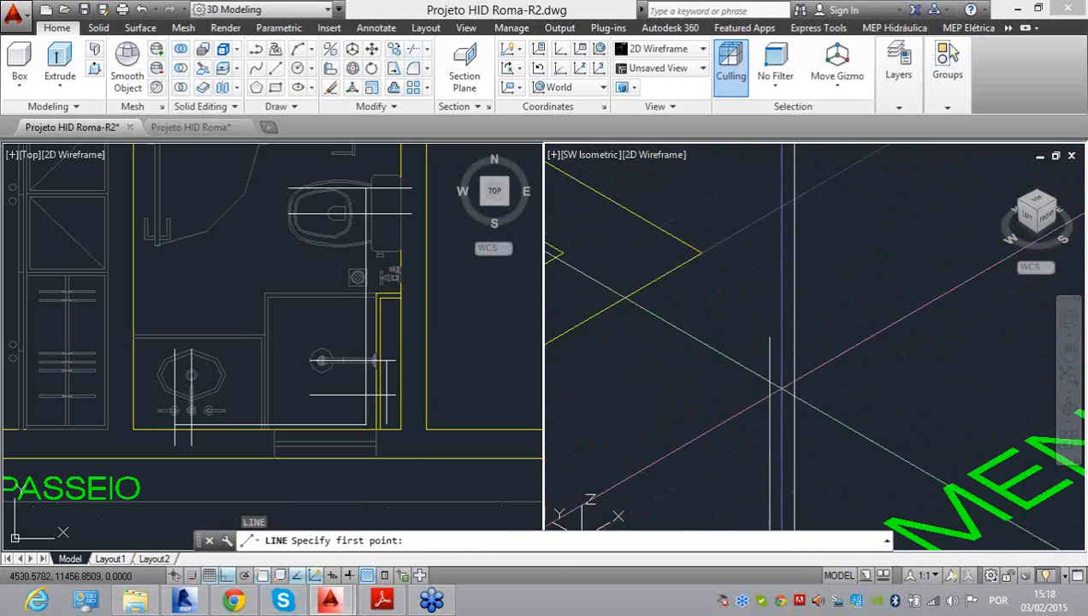
{"action": "left_click", "coordinate": [794, 325]}
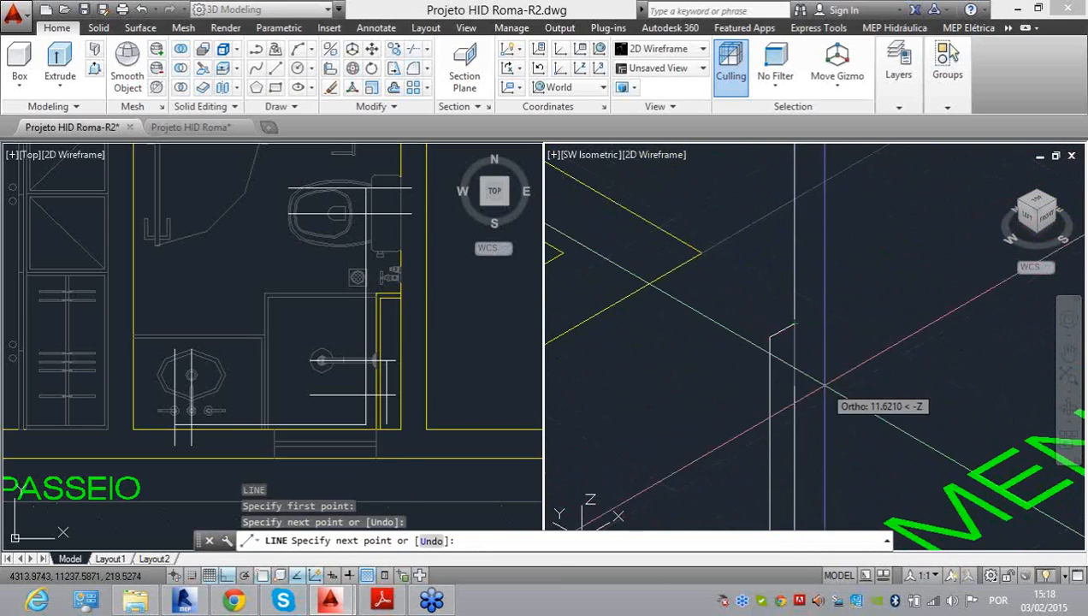
{"action": "key", "text": "Escape"}
{"action": "scroll", "coordinate": [801, 359], "scroll_direction": "down", "scroll_amount": 5}
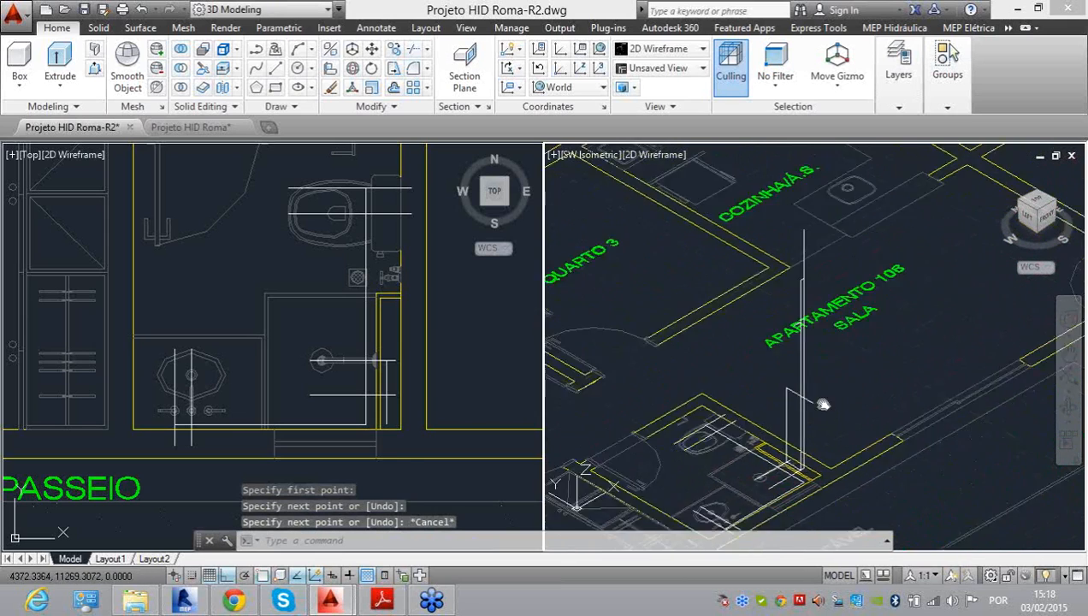
Step: Shorten the horizontal line at the top of the shower's centre riser so its south end meets the riser on the offset line
{"action": "scroll", "coordinate": [809, 314], "scroll_direction": "up", "scroll_amount": 4}
{"action": "left_click", "coordinate": [772, 207]}
{"action": "scroll", "coordinate": [768, 252], "scroll_direction": "down", "scroll_amount": 2}
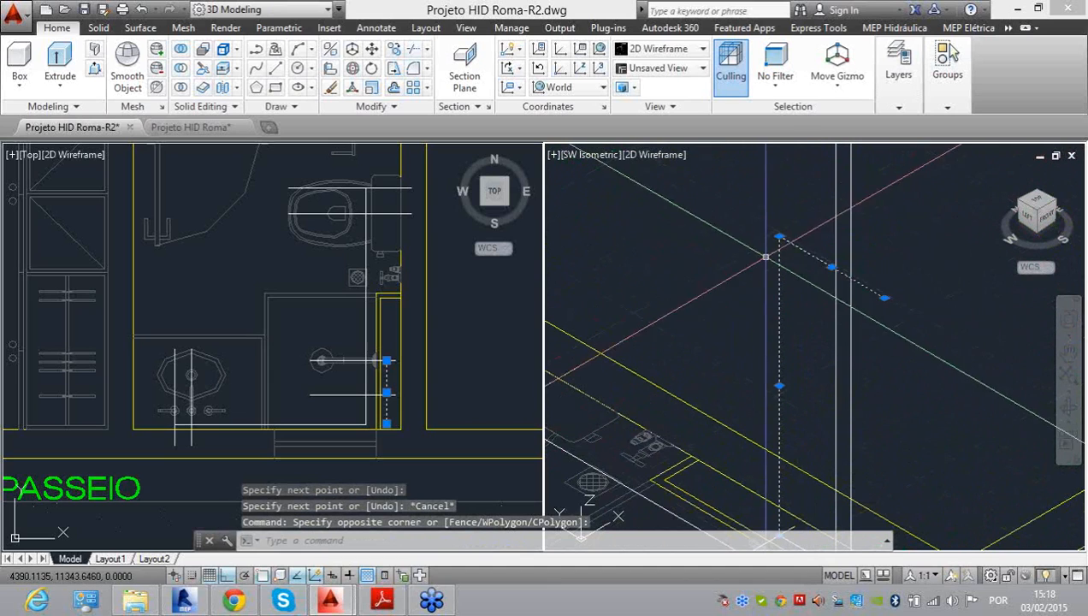
{"action": "scroll", "coordinate": [724, 219], "scroll_direction": "up", "scroll_amount": 3}
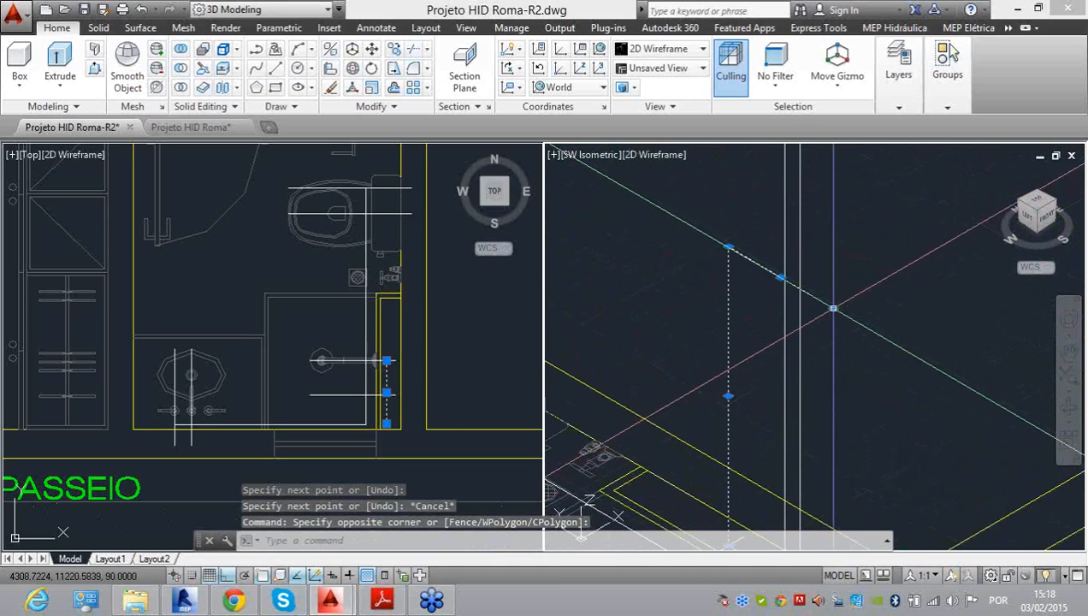
{"action": "left_click", "coordinate": [834, 308]}
{"action": "scroll", "coordinate": [802, 278], "scroll_direction": "up", "scroll_amount": 3}
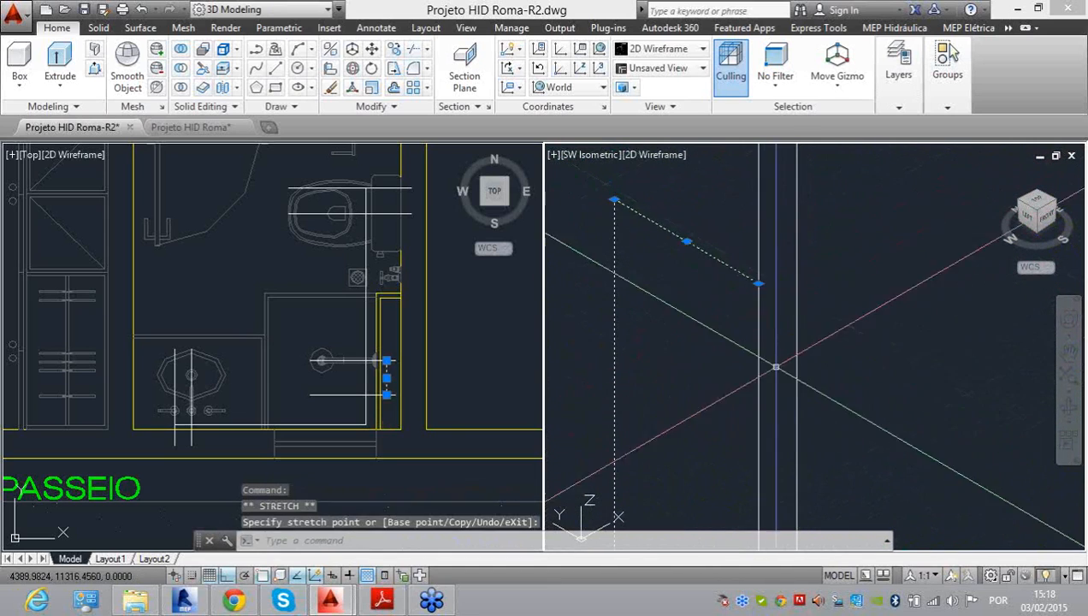
{"action": "key", "text": "Escape"}
Step: Draw a line 20 units up from the top of the shower's centre riser, continuing 10 units west
{"action": "scroll", "coordinate": [762, 325], "scroll_direction": "down", "scroll_amount": 4}
{"action": "middle_click_drag", "start_coordinate": [768, 307], "coordinate": [787, 389]}
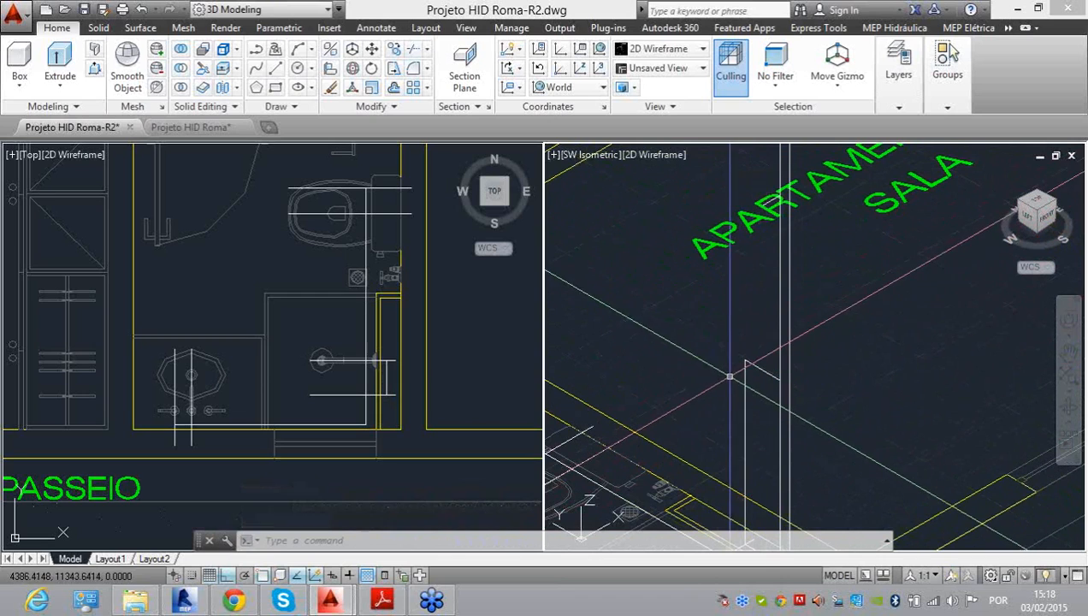
{"action": "type", "text": "l"}
{"action": "key", "text": "Return"}
{"action": "left_click", "coordinate": [744, 359]}
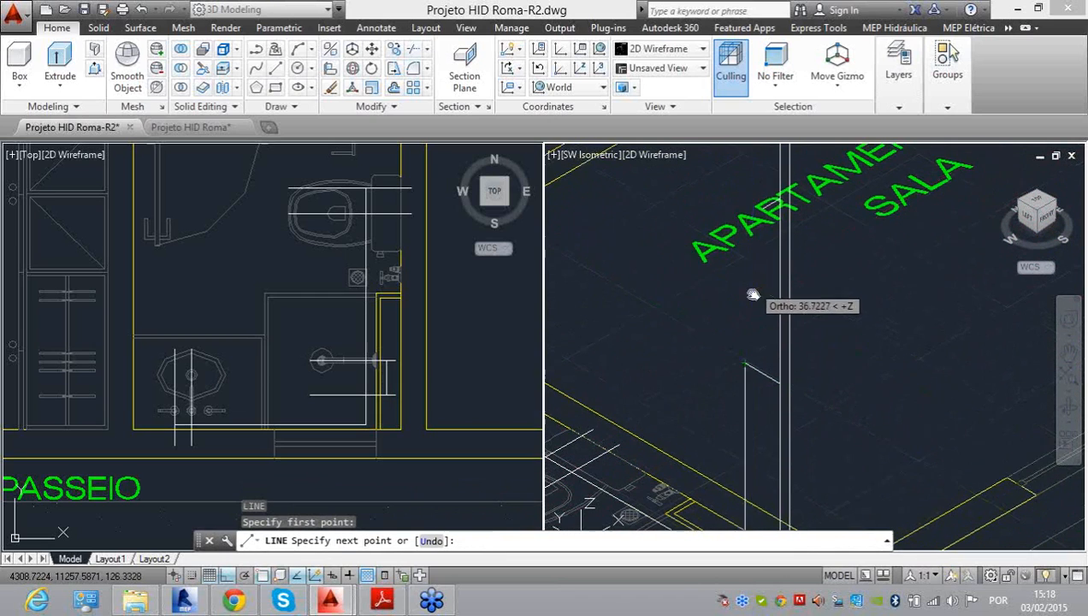
{"action": "middle_click_drag", "start_coordinate": [751, 294], "coordinate": [751, 355]}
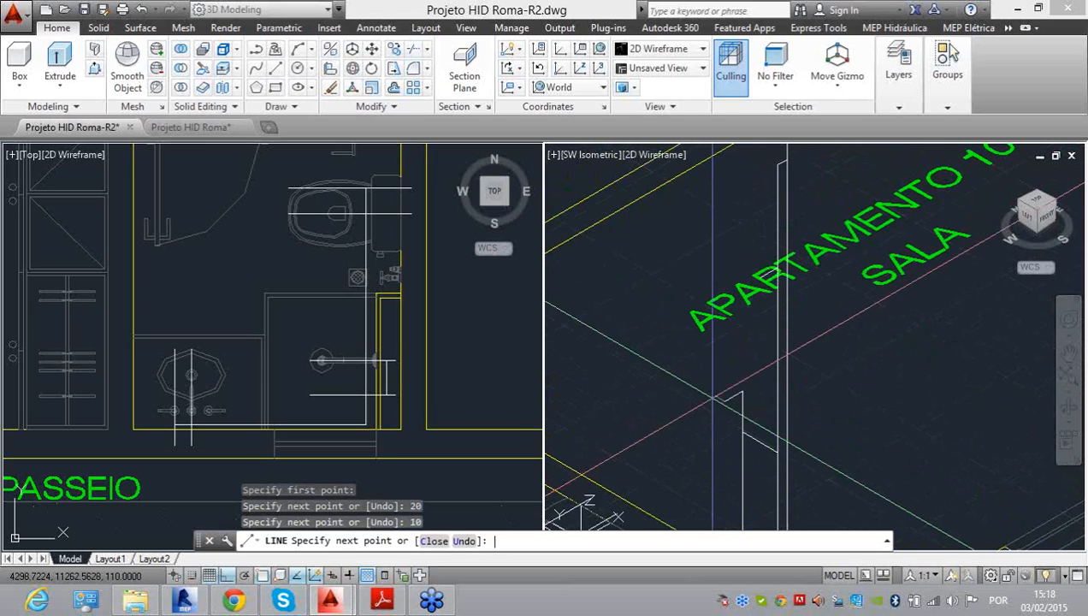
{"action": "key", "text": "Return"}
Step: Draw a line 100 units up from the corner of the shower's 10-unit stub, continuing 10 units west
{"action": "key", "text": "Return"}
{"action": "left_click", "coordinate": [742, 395]}
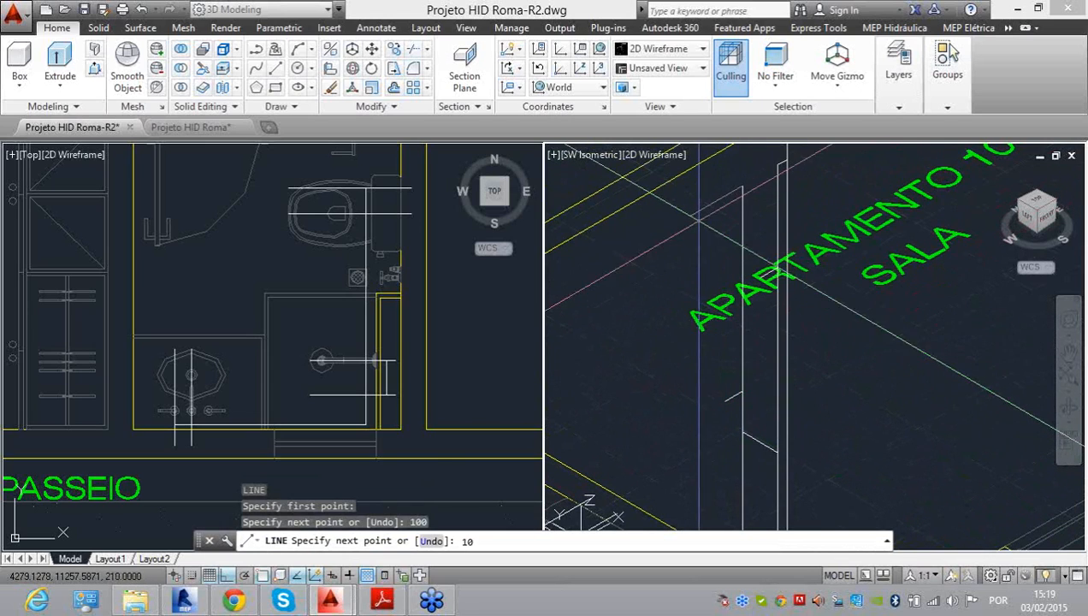
{"action": "key", "text": "Return"}
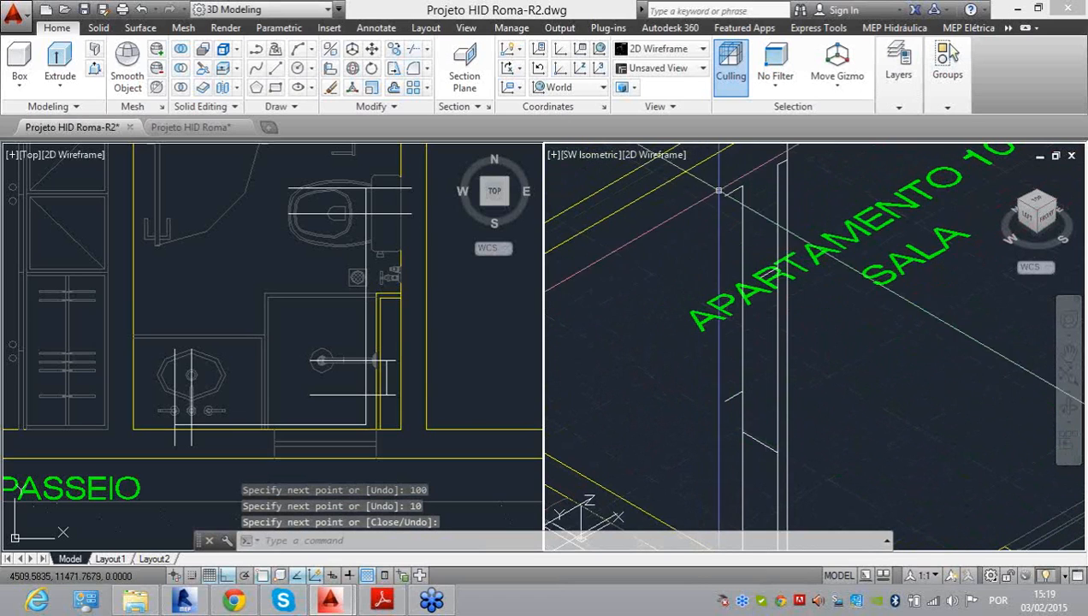
{"action": "scroll", "coordinate": [741, 204], "scroll_direction": "down", "scroll_amount": 5}
{"action": "scroll", "coordinate": [773, 432], "scroll_direction": "up", "scroll_amount": 3}
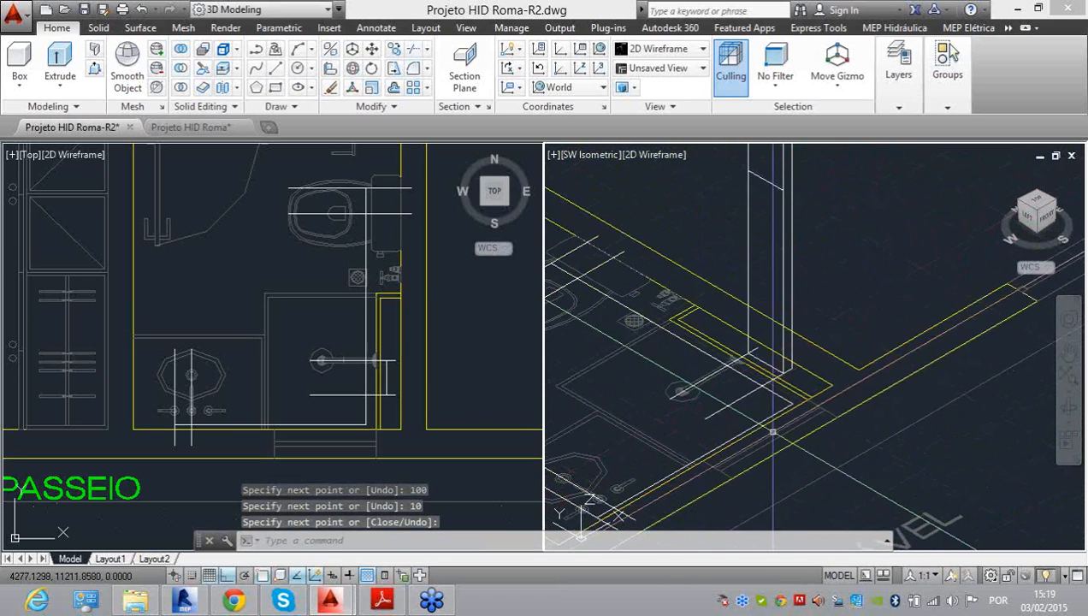
{"action": "scroll", "coordinate": [798, 391], "scroll_direction": "up", "scroll_amount": 2}
{"action": "middle_click_drag", "start_coordinate": [797, 387], "coordinate": [950, 429]}
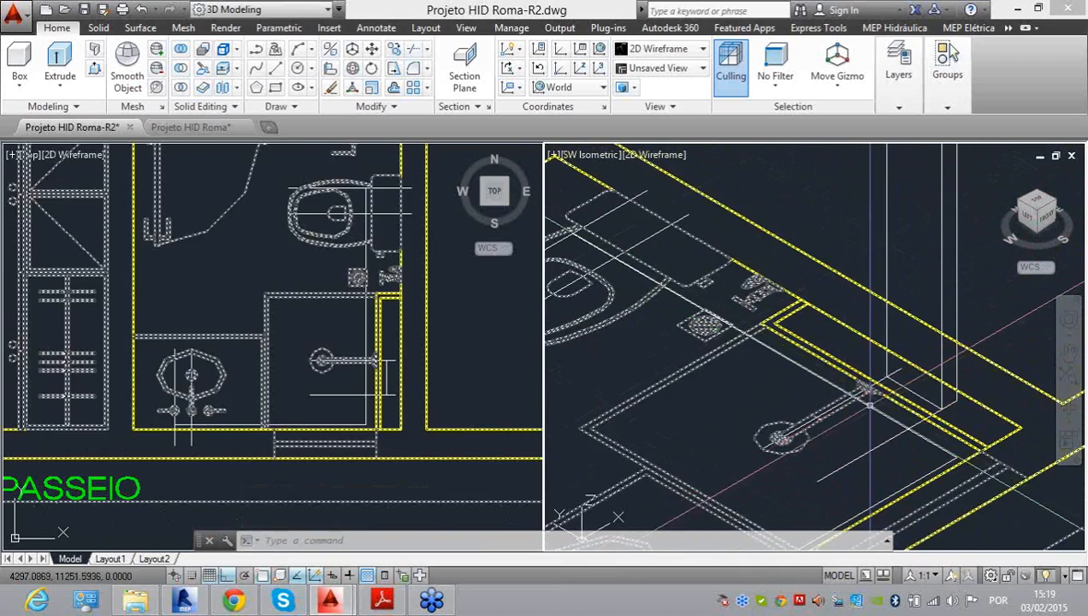
{"action": "left_click", "coordinate": [869, 410]}
{"action": "left_click", "coordinate": [863, 411]}
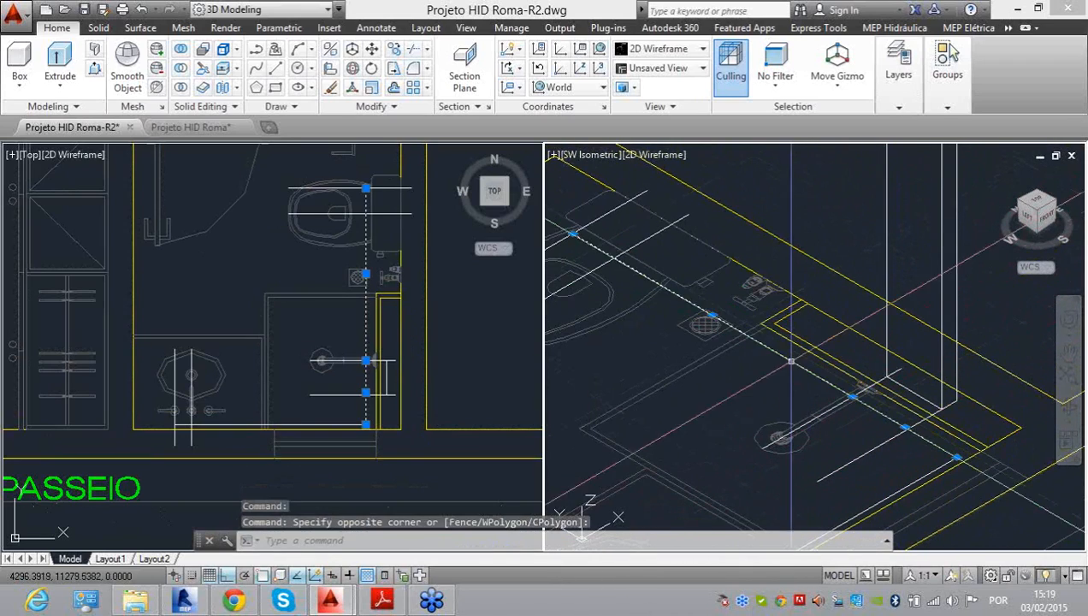
{"action": "key", "text": "Escape"}
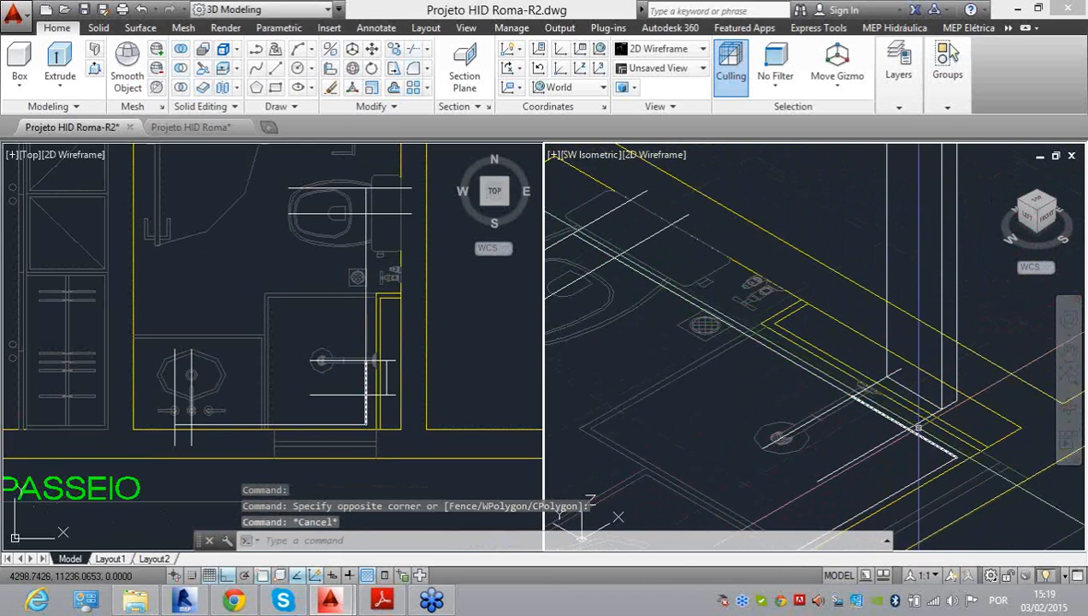
Step: Draw a vertical line 10 units down from the base of the riser on the shower's offset line
{"action": "type", "text": "1"}
{"action": "key", "text": "Return"}
{"action": "scroll", "coordinate": [918, 412], "scroll_direction": "up", "scroll_amount": 2}
{"action": "left_click", "coordinate": [955, 405]}
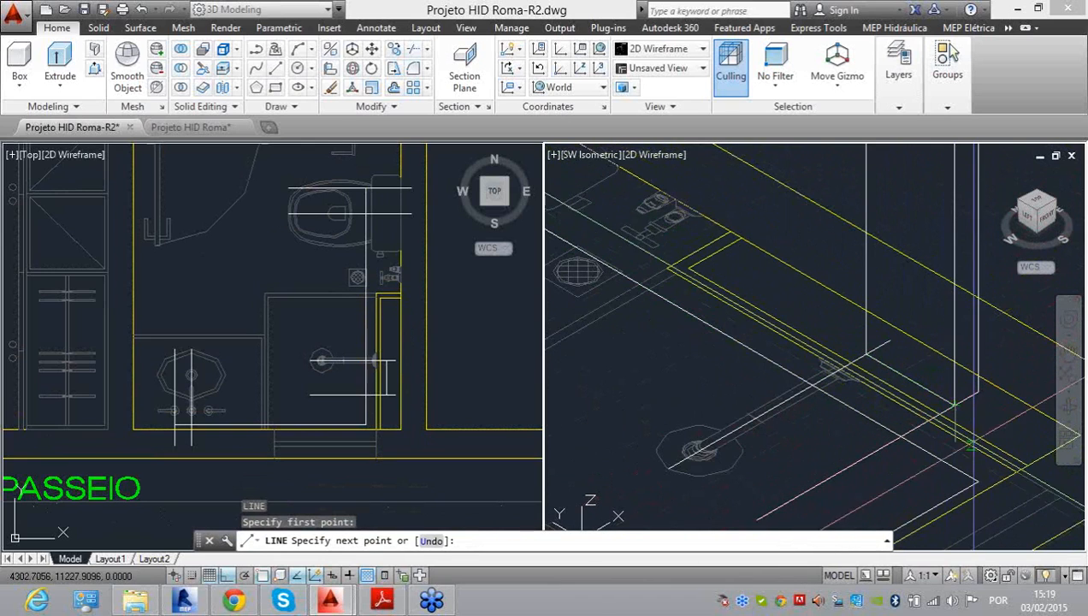
{"action": "scroll", "coordinate": [964, 461], "scroll_direction": "up", "scroll_amount": 2}
{"action": "scroll", "coordinate": [964, 461], "scroll_direction": "up", "scroll_amount": 2}
{"action": "type", "text": "10"}
{"action": "key", "text": "Return"}
{"action": "scroll", "coordinate": [936, 409], "scroll_direction": "down", "scroll_amount": 4}
{"action": "middle_click_drag", "start_coordinate": [818, 484], "coordinate": [874, 348]}
{"action": "scroll", "coordinate": [881, 352], "scroll_direction": "down", "scroll_amount": 2}
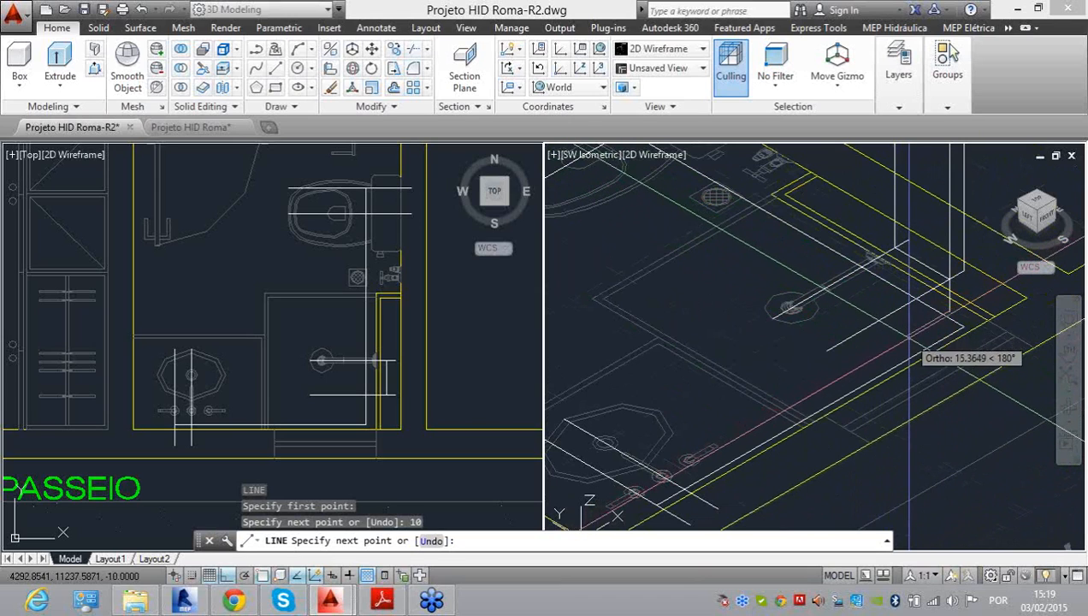
{"action": "key", "text": "Escape"}
Step: Move the three floor route lines linking the toilet, shower and washbasin 10 units down
{"action": "left_click", "coordinate": [946, 314]}
{"action": "left_click", "coordinate": [950, 335]}
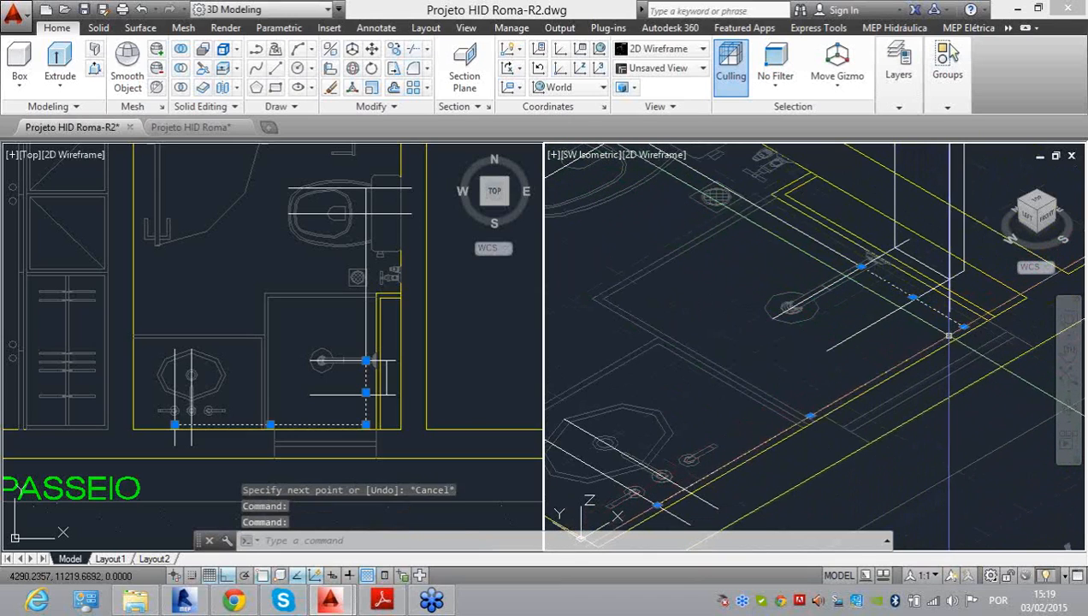
{"action": "scroll", "coordinate": [949, 333], "scroll_direction": "down", "scroll_amount": 2}
{"action": "scroll", "coordinate": [775, 447], "scroll_direction": "up", "scroll_amount": 4}
{"action": "scroll", "coordinate": [750, 417], "scroll_direction": "down", "scroll_amount": 2}
{"action": "middle_click_drag", "start_coordinate": [834, 316], "coordinate": [767, 520]}
{"action": "left_click", "coordinate": [824, 363]}
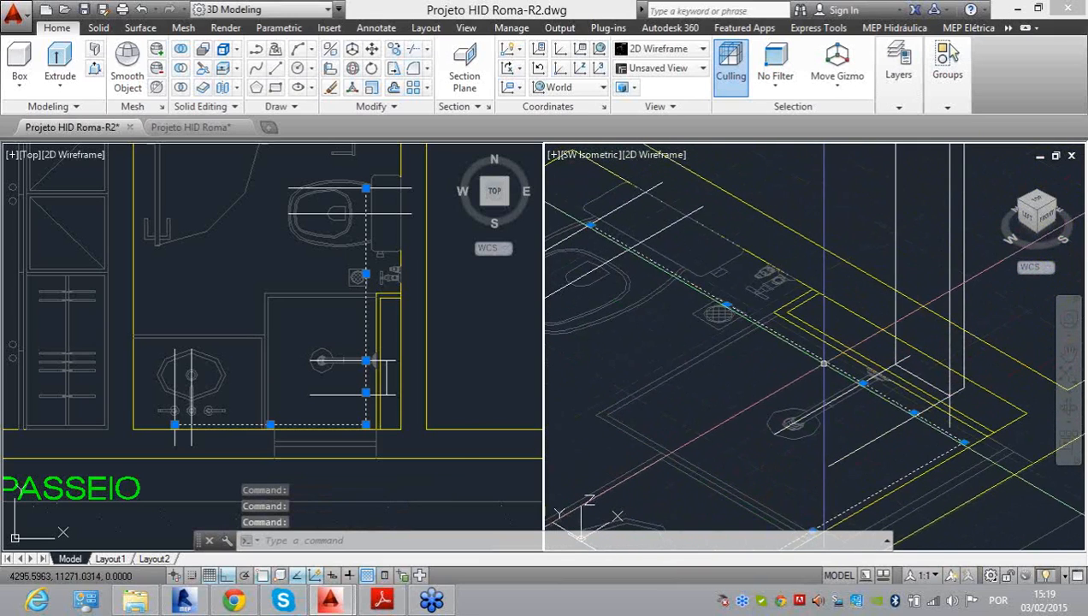
{"action": "type", "text": "m"}
{"action": "key", "text": "Return"}
{"action": "left_click", "coordinate": [763, 344]}
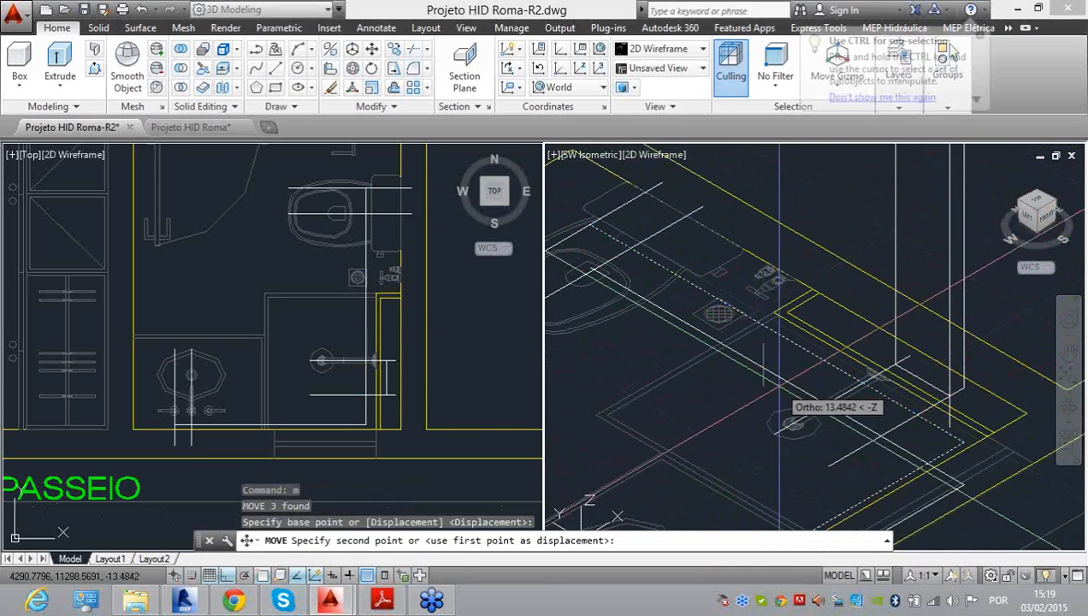
{"action": "type", "text": "10"}
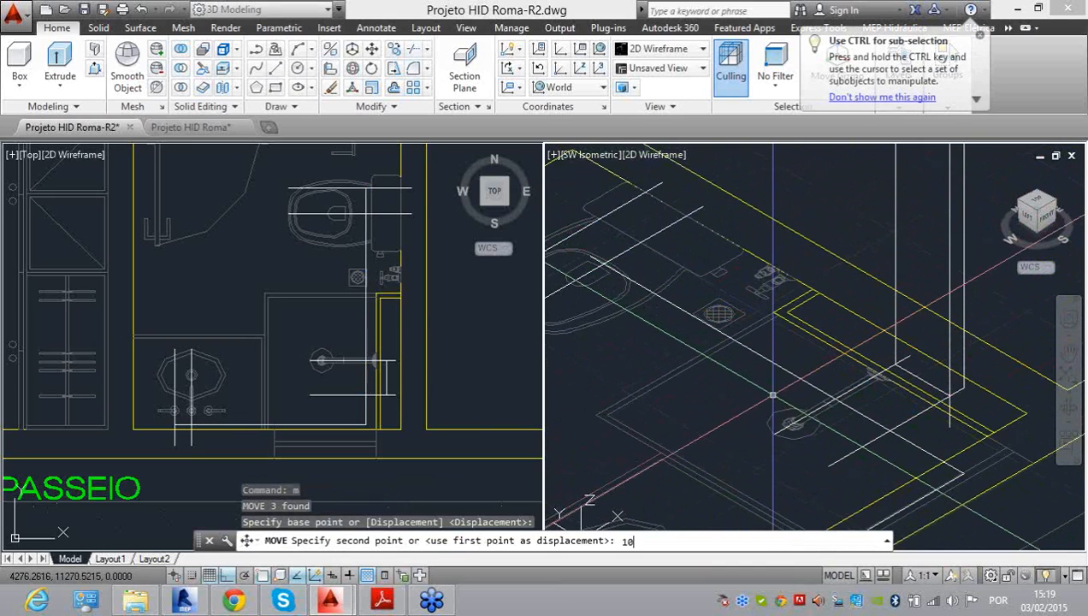
{"action": "key", "text": "Return"}
Step: Draw a vertical line 10 units up from the lowered floor route's north end at the toilet
{"action": "type", "text": "l"}
{"action": "key", "text": "Return"}
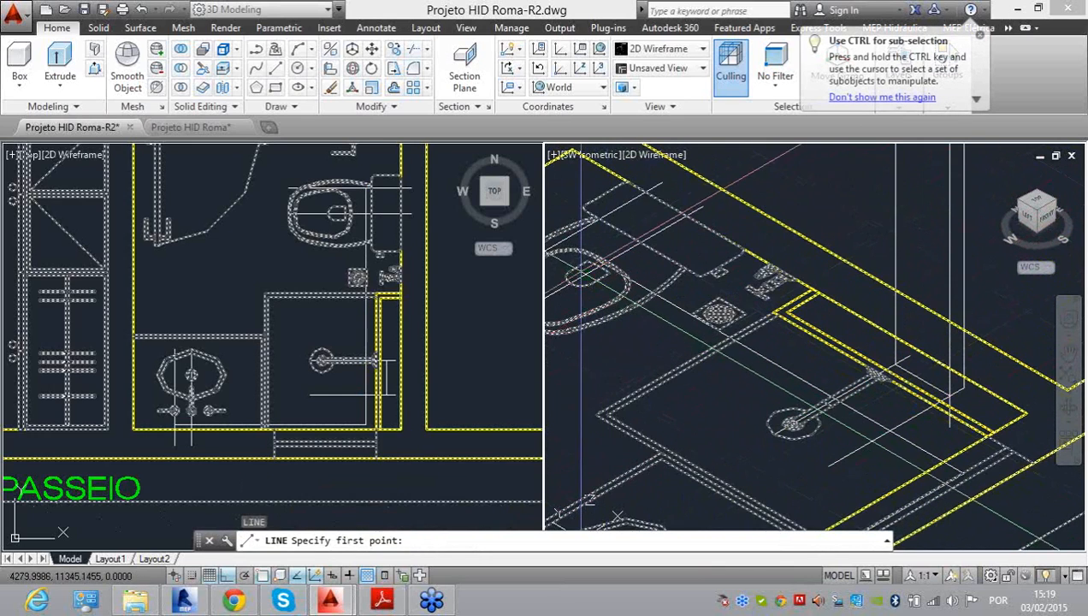
{"action": "scroll", "coordinate": [581, 272], "scroll_direction": "up", "scroll_amount": 4}
{"action": "left_click", "coordinate": [640, 246]}
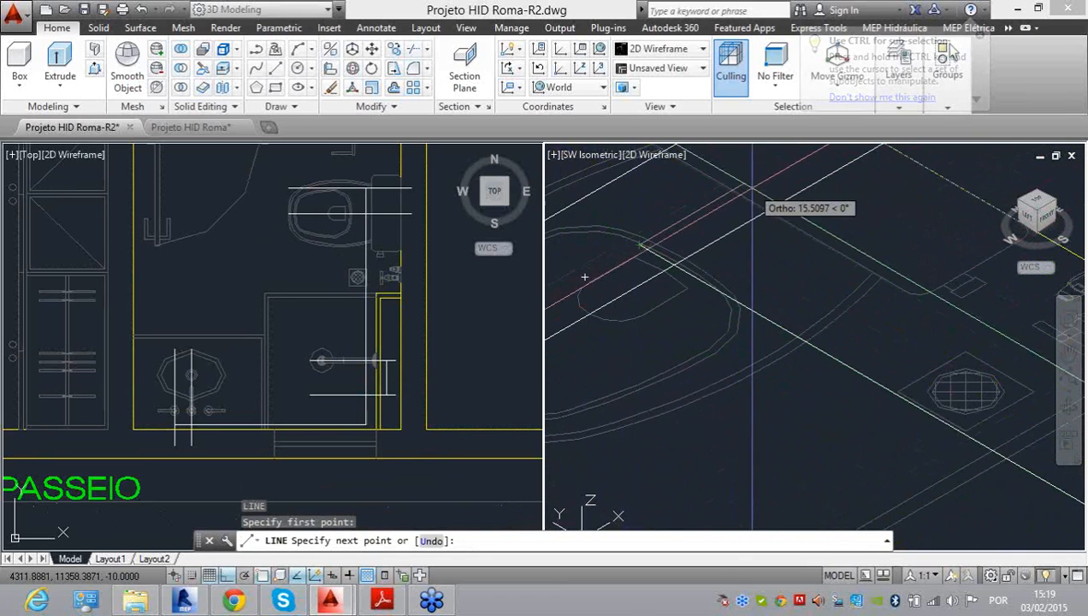
{"action": "middle_click_drag", "start_coordinate": [753, 187], "coordinate": [675, 327]}
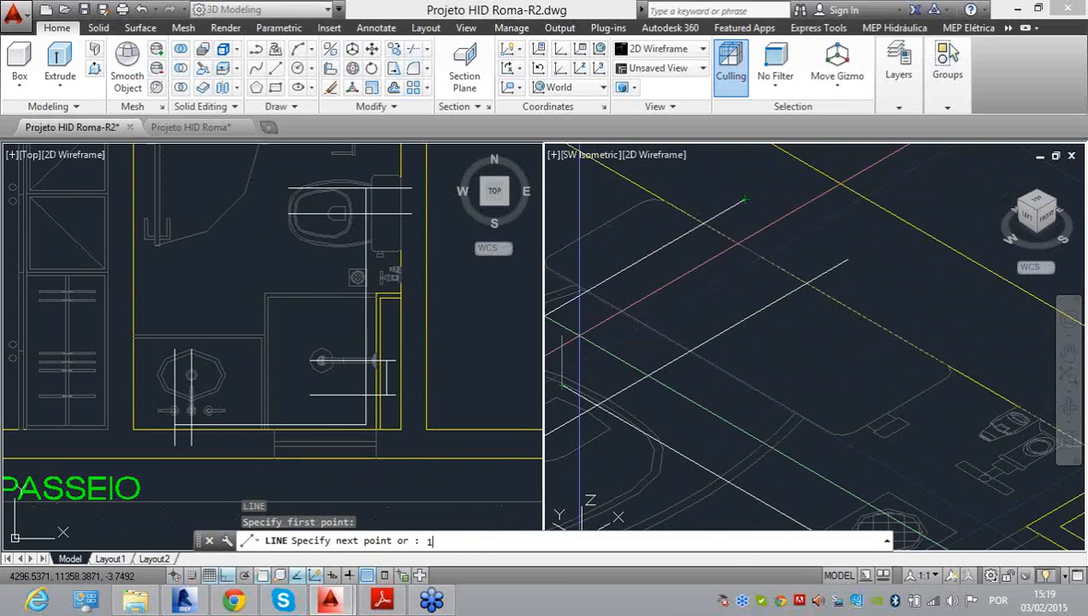
{"action": "key", "text": "Return"}
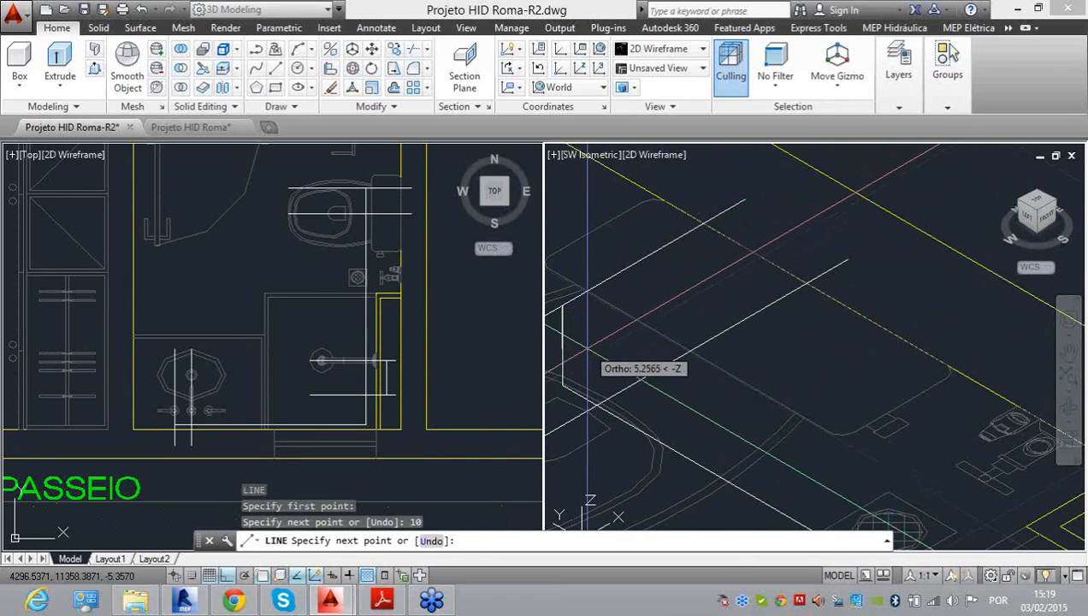
{"action": "key", "text": "Escape"}
Step: Move the 10-unit vertical line east along the toilet's offset line to the wall, using its top end as the base point
{"action": "left_click", "coordinate": [564, 338]}
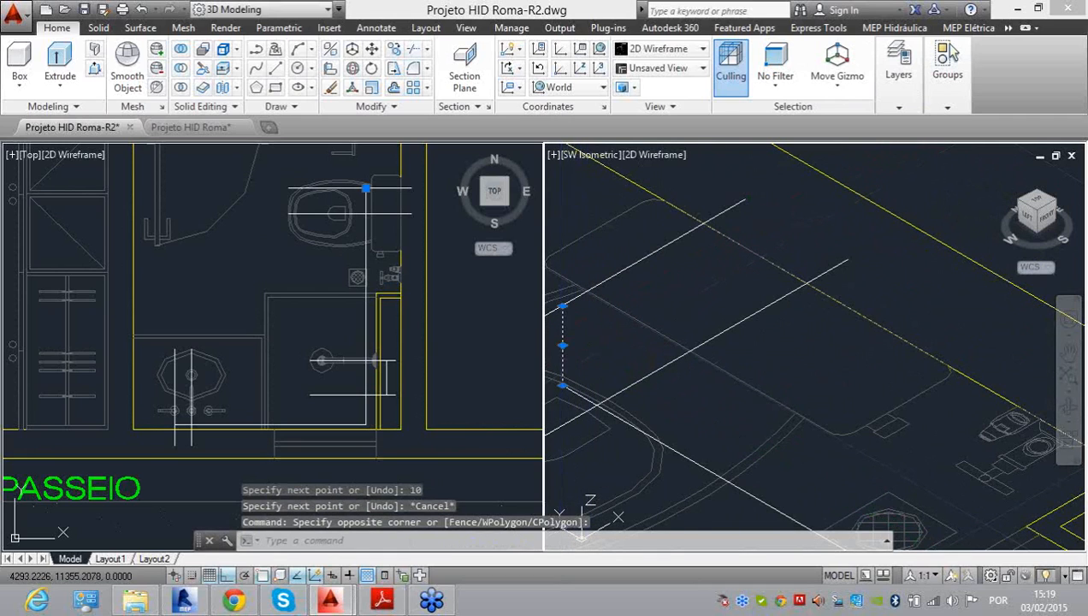
{"action": "type", "text": "m"}
{"action": "key", "text": "Return"}
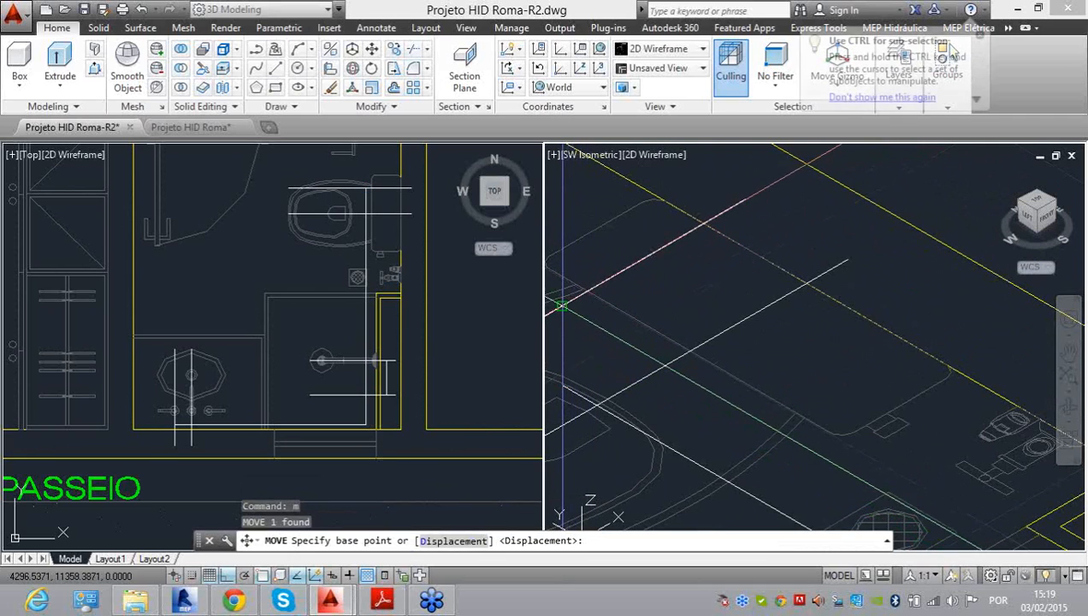
{"action": "left_click", "coordinate": [562, 301]}
{"action": "left_click", "coordinate": [693, 242]}
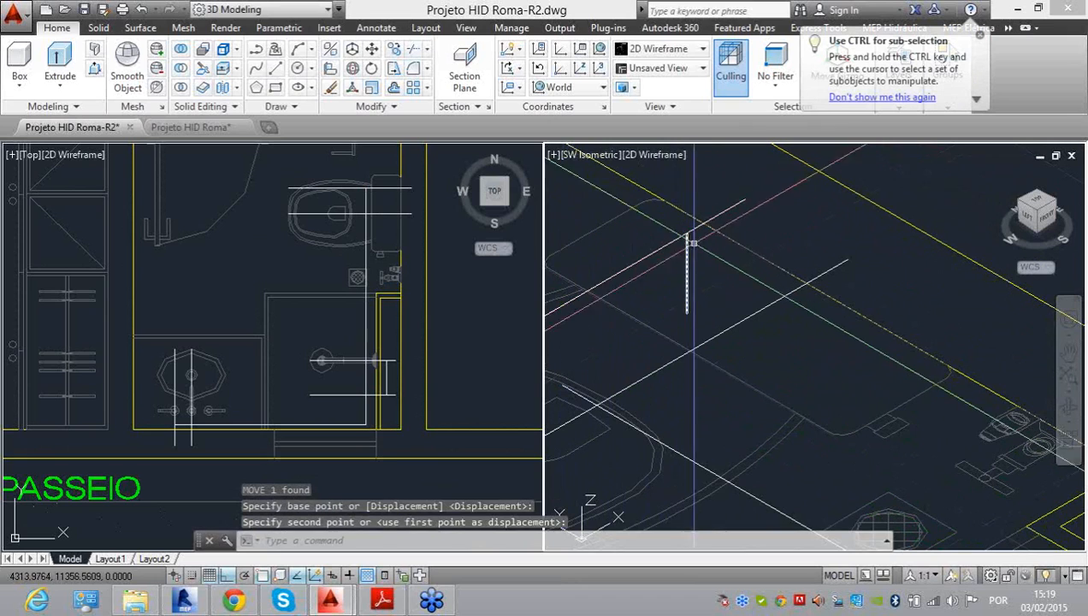
Step: Draw a line from the bottom of the moved vertical line to the floor route's north end at the toilet
{"action": "type", "text": "l"}
{"action": "key", "text": "Return"}
{"action": "left_click", "coordinate": [687, 313]}
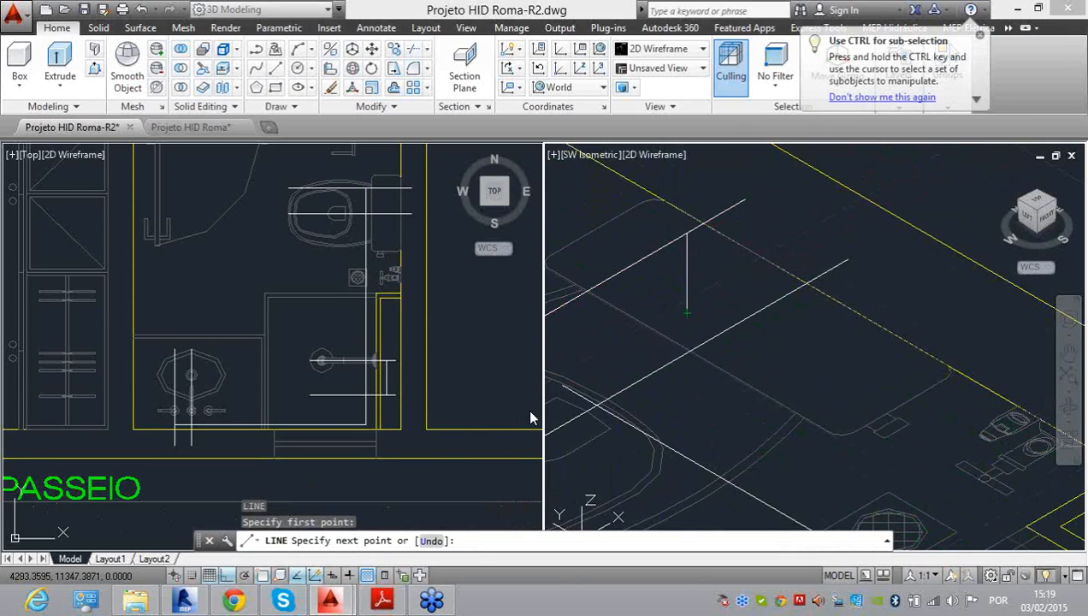
{"action": "left_click", "coordinate": [563, 385]}
{"action": "key", "text": "Return"}
{"action": "key", "text": "Return"}
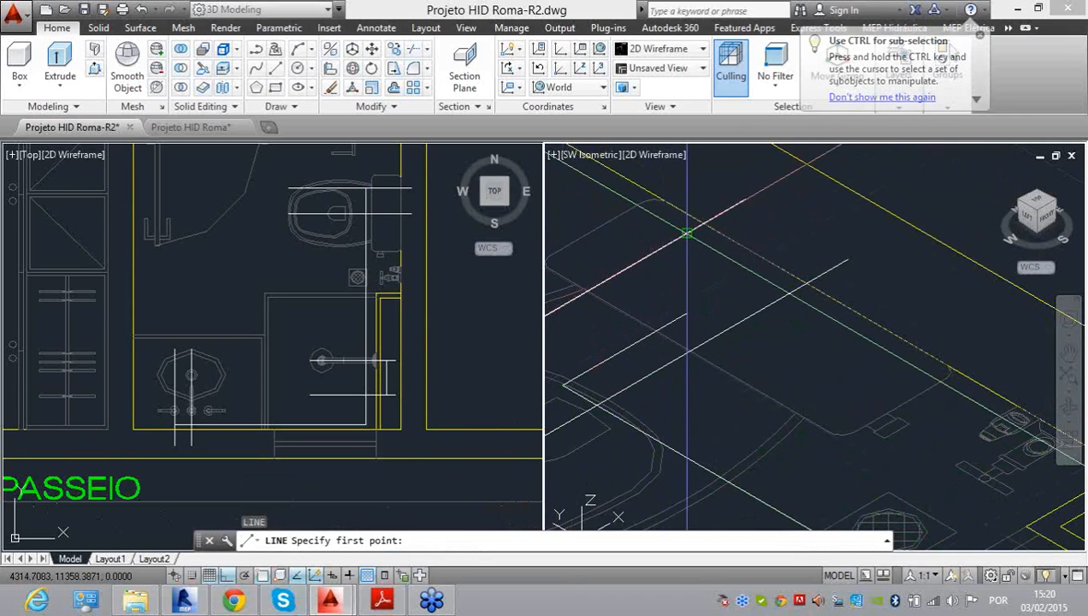
Step: Draw a line 20 units up from the top of the toilet's wall riser, continuing 10 units west towards the toilet
{"action": "left_click", "coordinate": [687, 313]}
{"action": "middle_click_drag", "start_coordinate": [699, 190], "coordinate": [692, 340]}
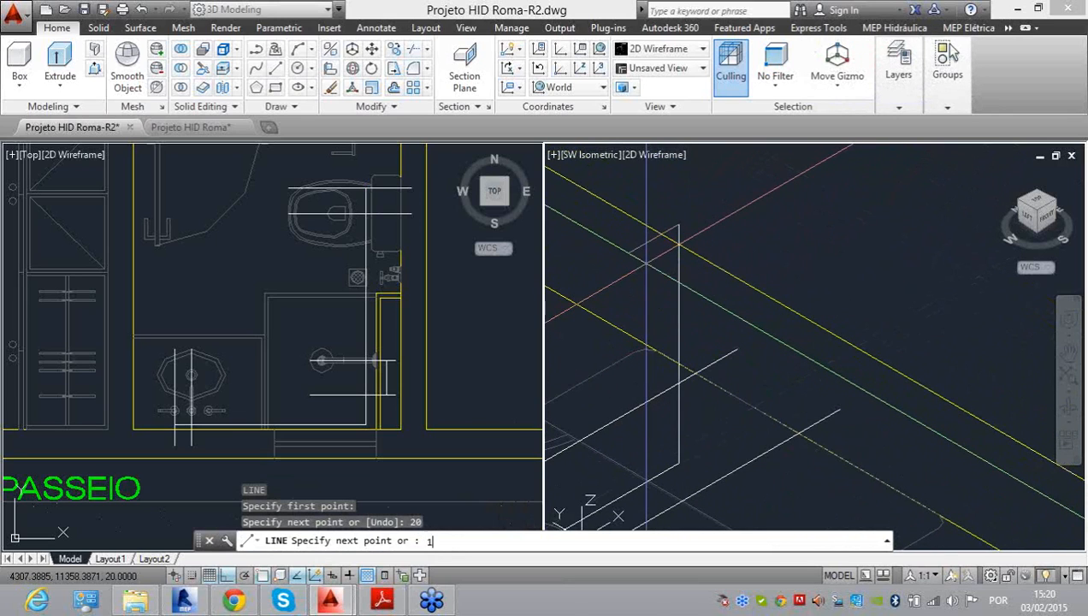
{"action": "type", "text": "0"}
{"action": "key", "text": "Return"}
{"action": "key", "text": "Return"}
{"action": "scroll", "coordinate": [811, 405], "scroll_direction": "down", "scroll_amount": 4}
{"action": "scroll", "coordinate": [811, 406], "scroll_direction": "down", "scroll_amount": 2}
{"action": "scroll", "coordinate": [822, 347], "scroll_direction": "up", "scroll_amount": 5}
{"action": "key", "text": "Return"}
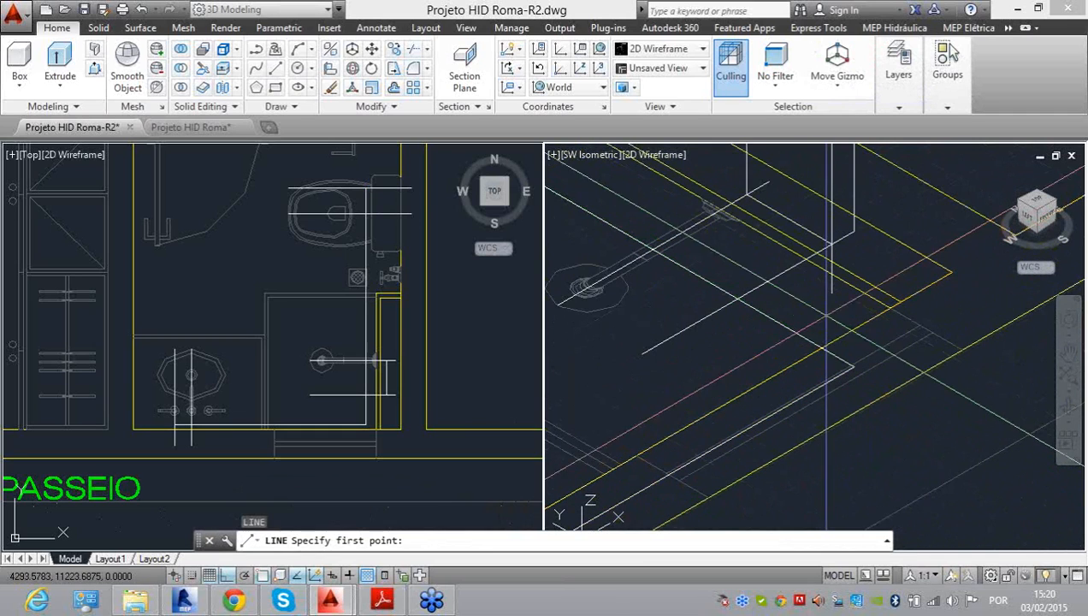
{"action": "left_click", "coordinate": [823, 347]}
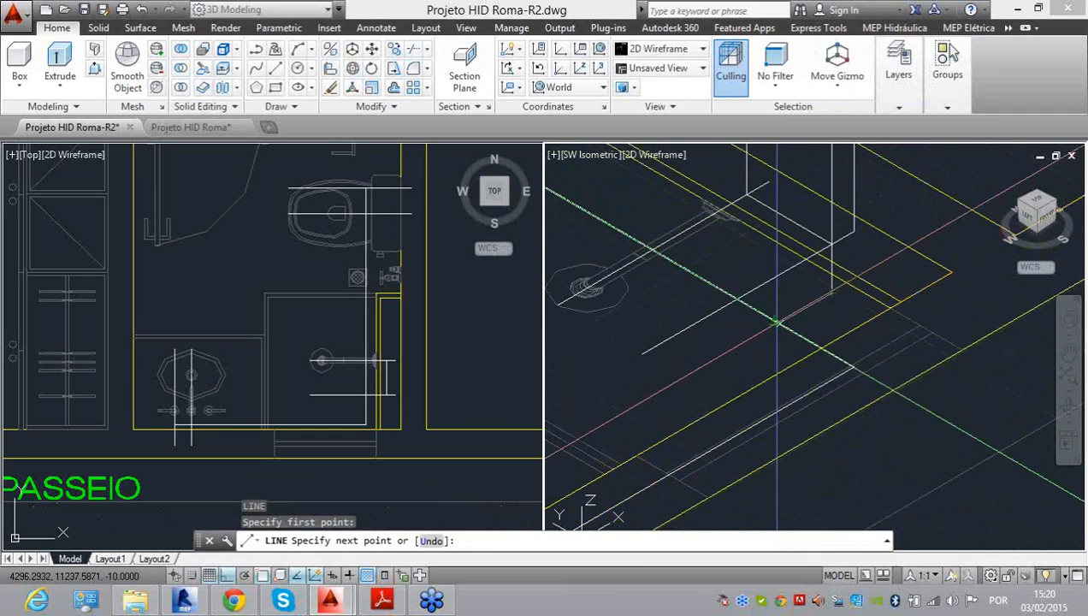
{"action": "key", "text": "Escape"}
{"action": "scroll", "coordinate": [753, 368], "scroll_direction": "down", "scroll_amount": 3}
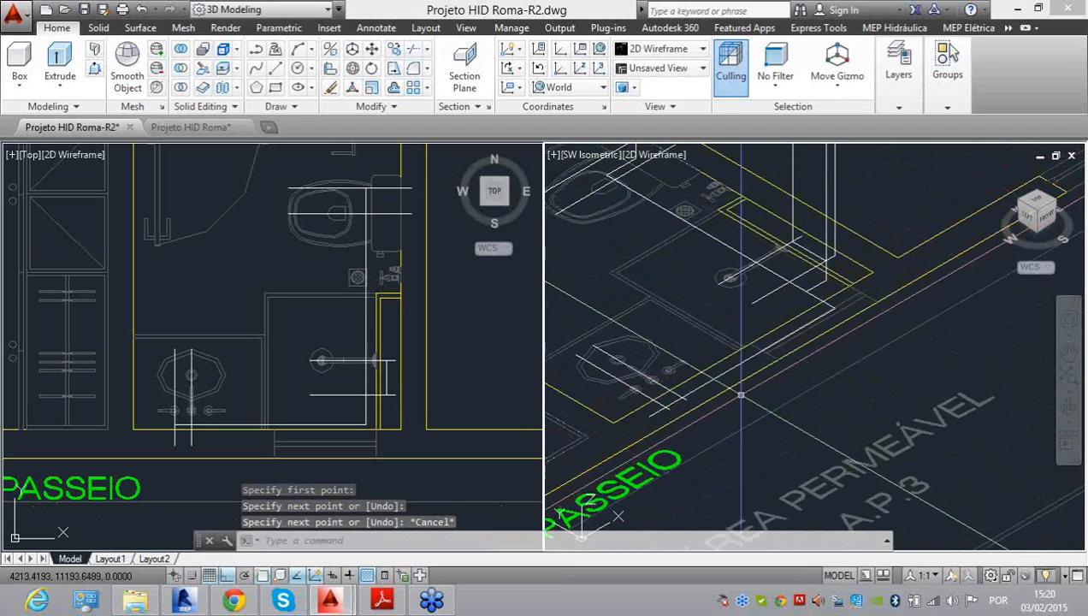
{"action": "scroll", "coordinate": [733, 401], "scroll_direction": "up", "scroll_amount": 3}
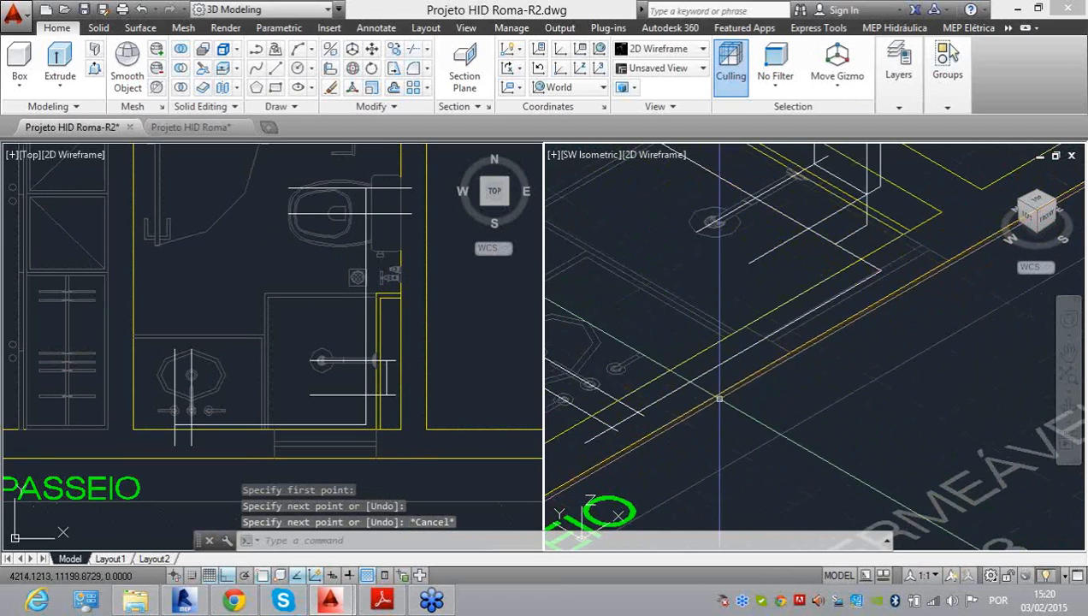
Step: Draw a line 60 units up from the floor route's washbasin end, continuing 10 units north towards the washbasin
{"action": "scroll", "coordinate": [830, 352], "scroll_direction": "down", "scroll_amount": 1}
{"action": "type", "text": "l"}
{"action": "key", "text": "Return"}
{"action": "scroll", "coordinate": [705, 391], "scroll_direction": "up", "scroll_amount": 4}
{"action": "left_click", "coordinate": [679, 407]}
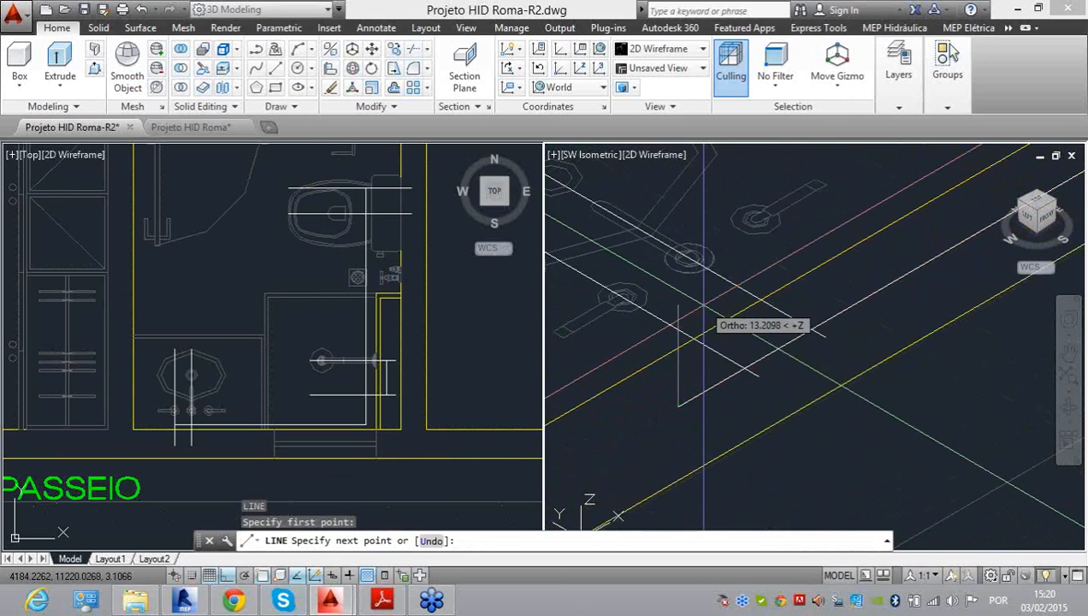
{"action": "scroll", "coordinate": [710, 300], "scroll_direction": "up", "scroll_amount": 2}
{"action": "type", "text": "60"}
{"action": "key", "text": "Return"}
{"action": "scroll", "coordinate": [710, 287], "scroll_direction": "up", "scroll_amount": 3}
{"action": "type", "text": "10"}
{"action": "key", "text": "Return"}
{"action": "key", "text": "Return"}
Step: Freeze the P03-TEXTO layer to hide the plan's text
{"action": "scroll", "coordinate": [753, 308], "scroll_direction": "down", "scroll_amount": 3}
{"action": "middle_click_drag", "start_coordinate": [778, 333], "coordinate": [758, 377]}
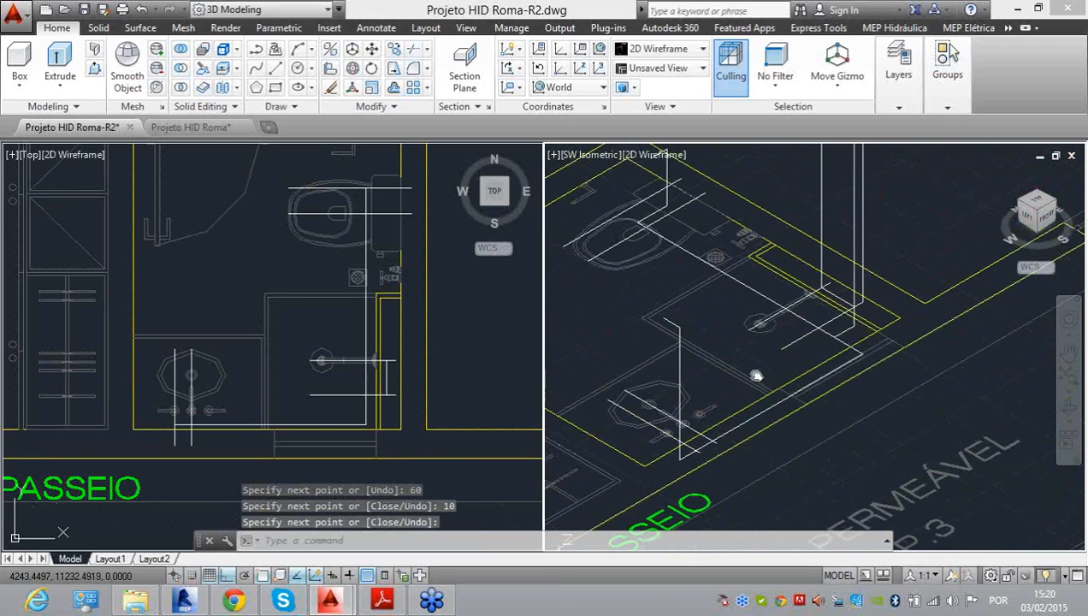
{"action": "scroll", "coordinate": [760, 343], "scroll_direction": "down", "scroll_amount": 5}
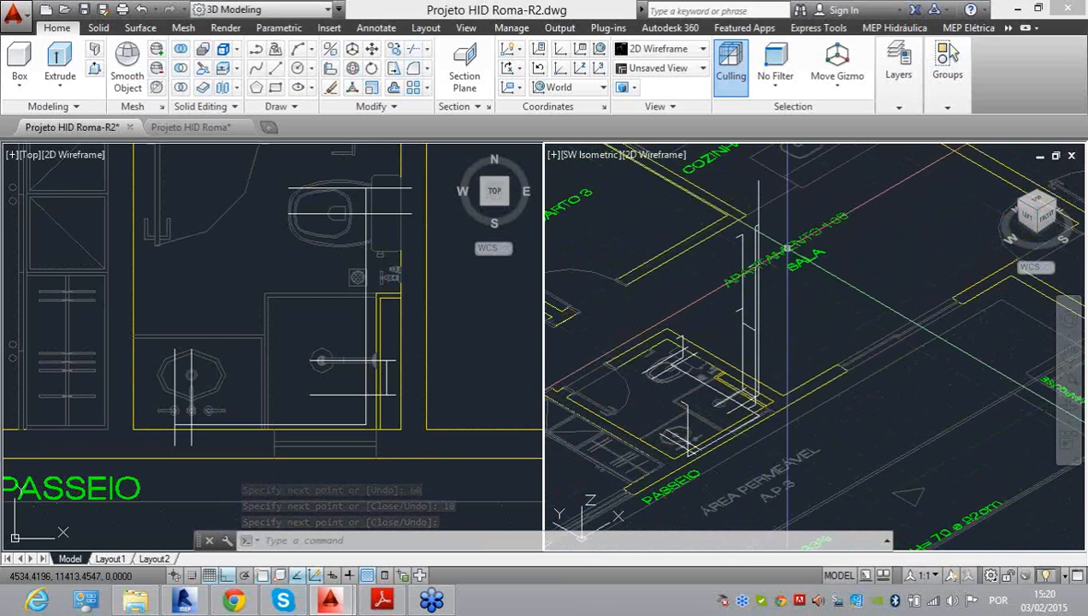
{"action": "left_click", "coordinate": [895, 108]}
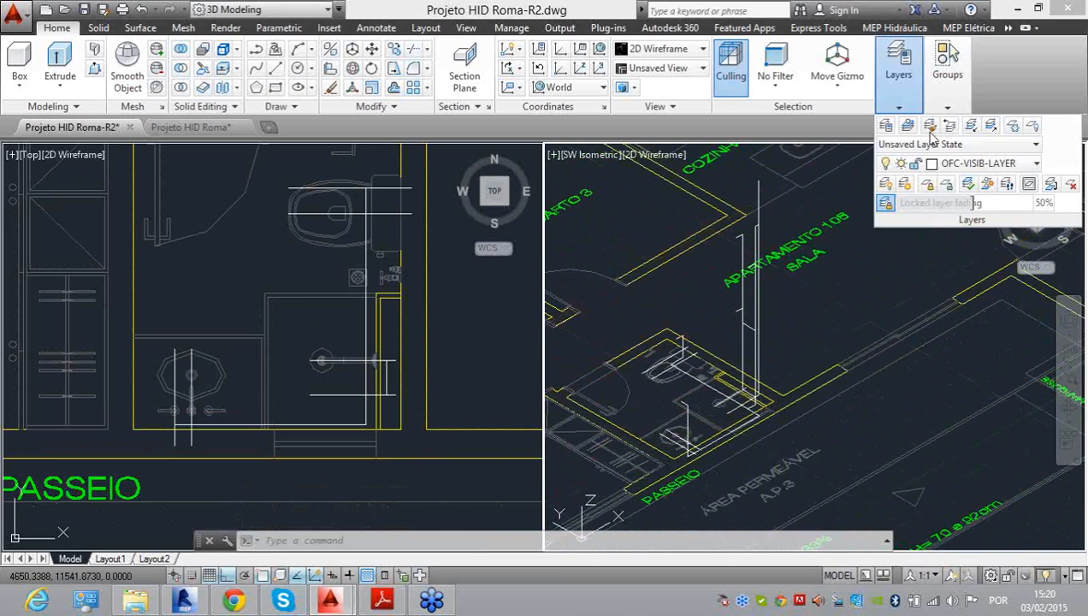
{"action": "left_click", "coordinate": [909, 164]}
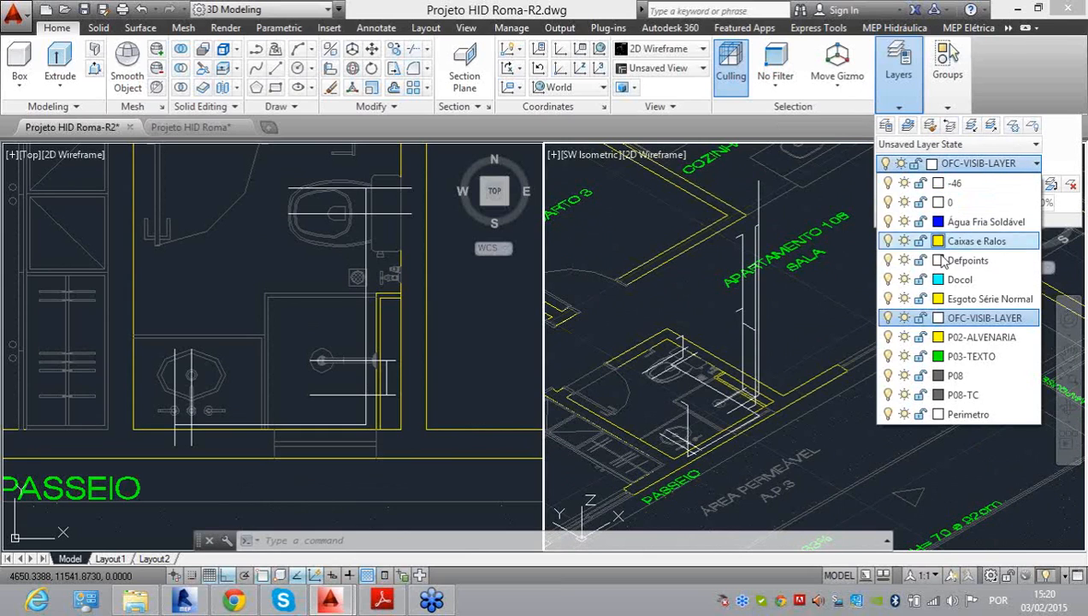
{"action": "left_click", "coordinate": [904, 356]}
{"action": "left_click", "coordinate": [814, 278]}
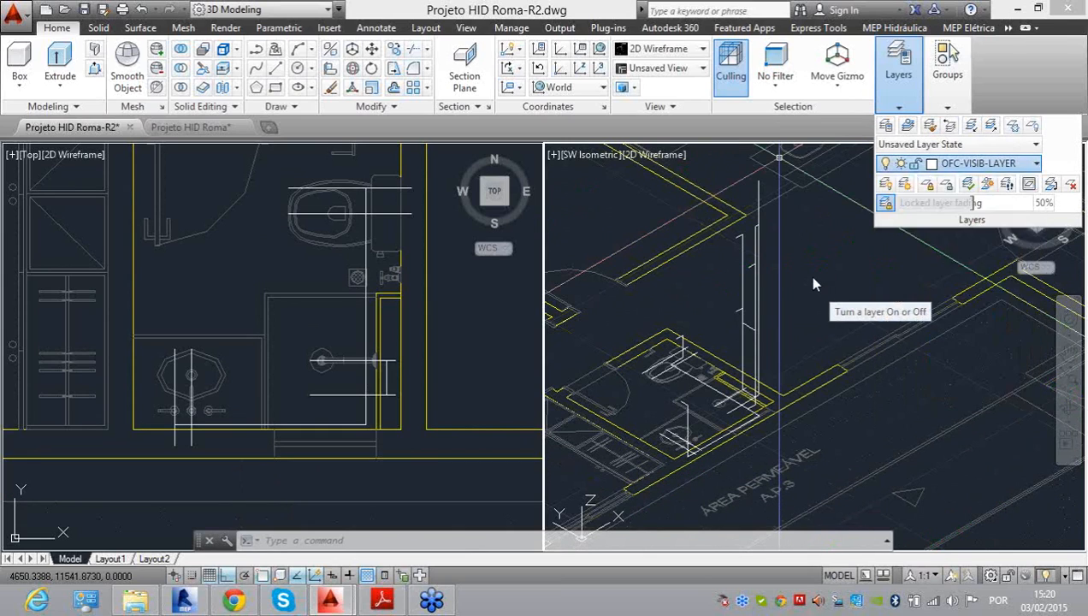
{"action": "mouse_move", "coordinate": [785, 310]}
{"action": "middle_mouse_down"}
{"action": "mouse_move", "coordinate": [787, 254]}
{"action": "mouse_move", "coordinate": [788, 325]}
{"action": "middle_mouse_up"}
{"action": "left_click", "coordinate": [894, 107]}
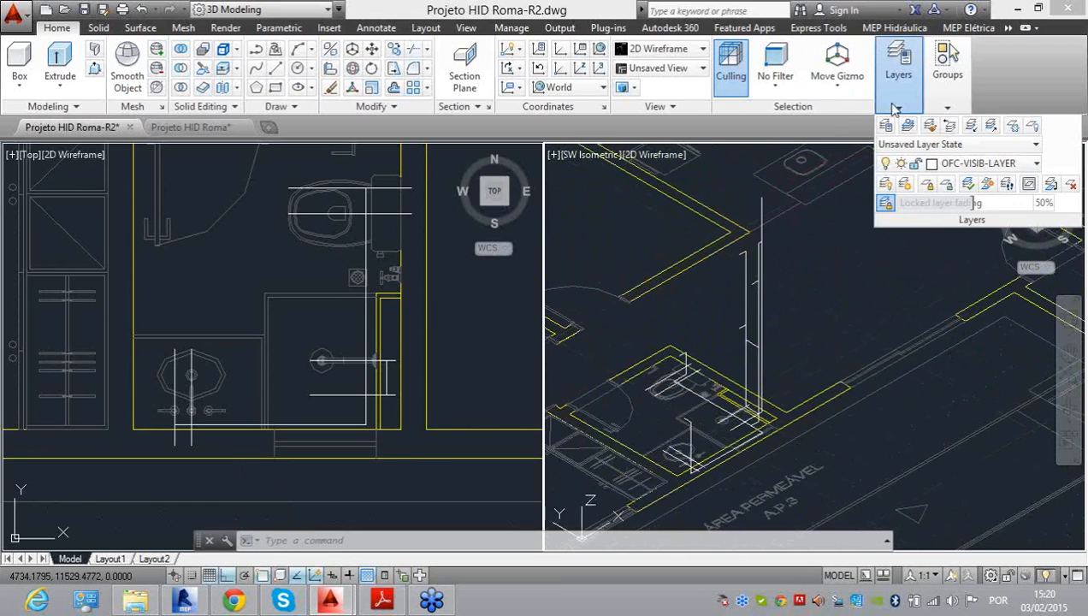
{"action": "left_click", "coordinate": [997, 166]}
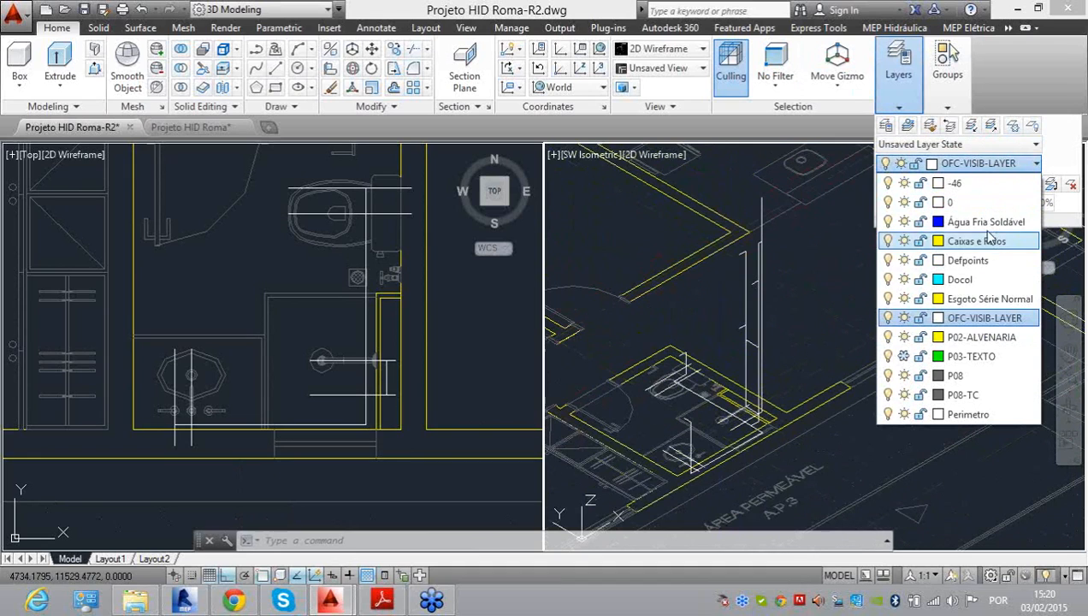
{"action": "left_click", "coordinate": [833, 235]}
{"action": "key", "text": "Escape"}
{"action": "key", "text": "Escape"}
Step: Assign the tallest vertical riser line by the shower to the Água Fria Soldável layer and deselect it
{"action": "left_click", "coordinate": [763, 214]}
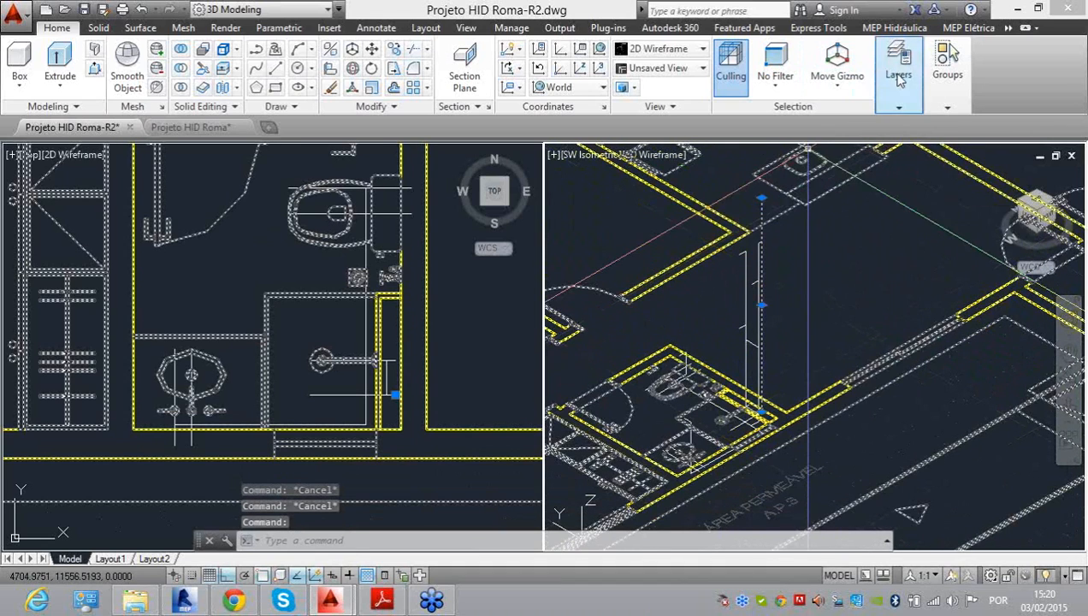
{"action": "left_click", "coordinate": [899, 108]}
{"action": "left_click", "coordinate": [951, 165]}
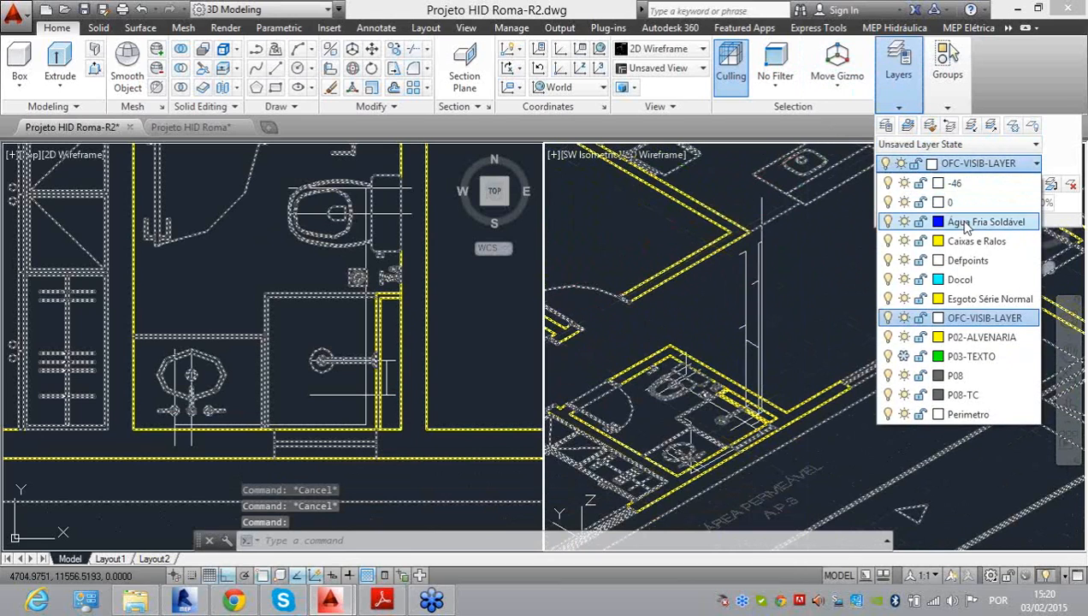
{"action": "left_click", "coordinate": [960, 218]}
{"action": "key", "text": "Escape"}
{"action": "key", "text": "Escape"}
{"action": "scroll", "coordinate": [767, 243], "scroll_direction": "up", "scroll_amount": 4}
{"action": "left_click", "coordinate": [747, 214]}
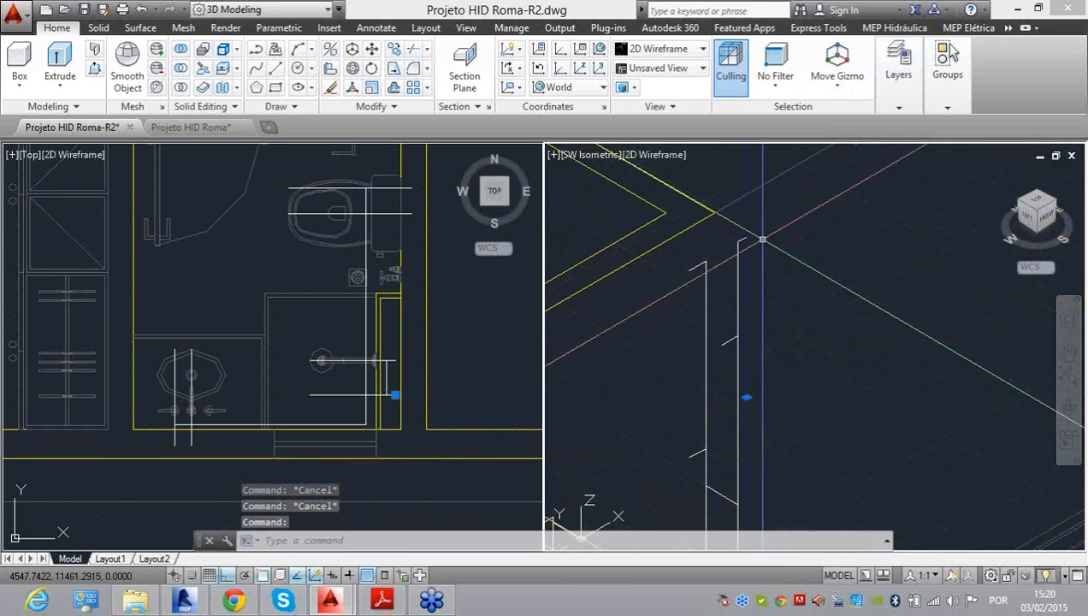
{"action": "key", "text": "Escape"}
{"action": "scroll", "coordinate": [732, 254], "scroll_direction": "down", "scroll_amount": 2}
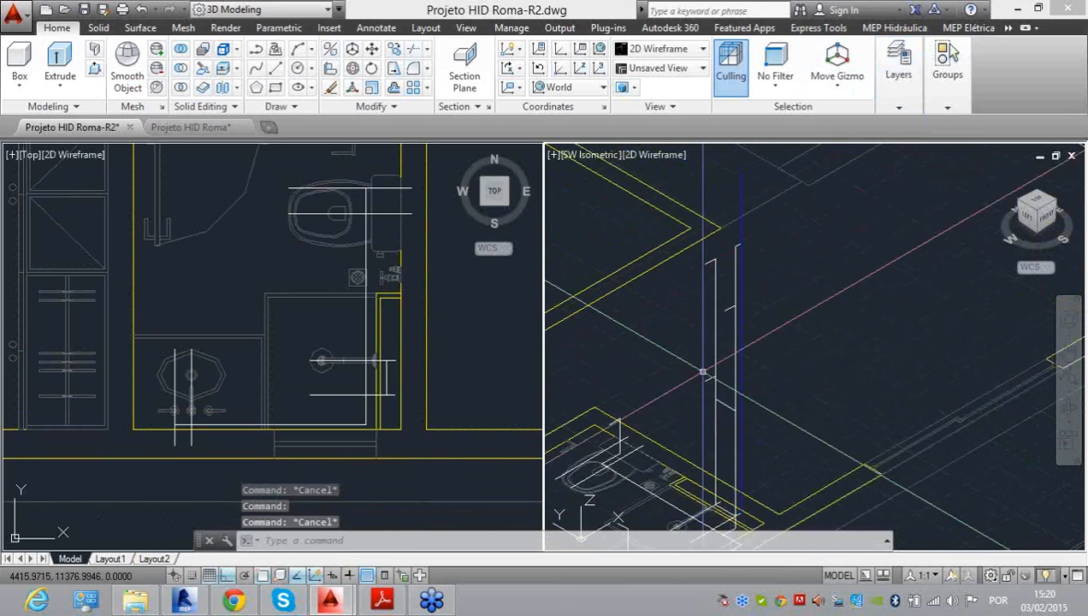
Step: Use Match Properties to copy the tallest riser's properties to the neighbouring shower risers, their connecting lines and short stubs
{"action": "middle_click_drag", "start_coordinate": [763, 319], "coordinate": [766, 330]}
{"action": "scroll", "coordinate": [745, 268], "scroll_direction": "up", "scroll_amount": 2}
{"action": "left_click", "coordinate": [743, 258]}
{"action": "type", "text": "ma"}
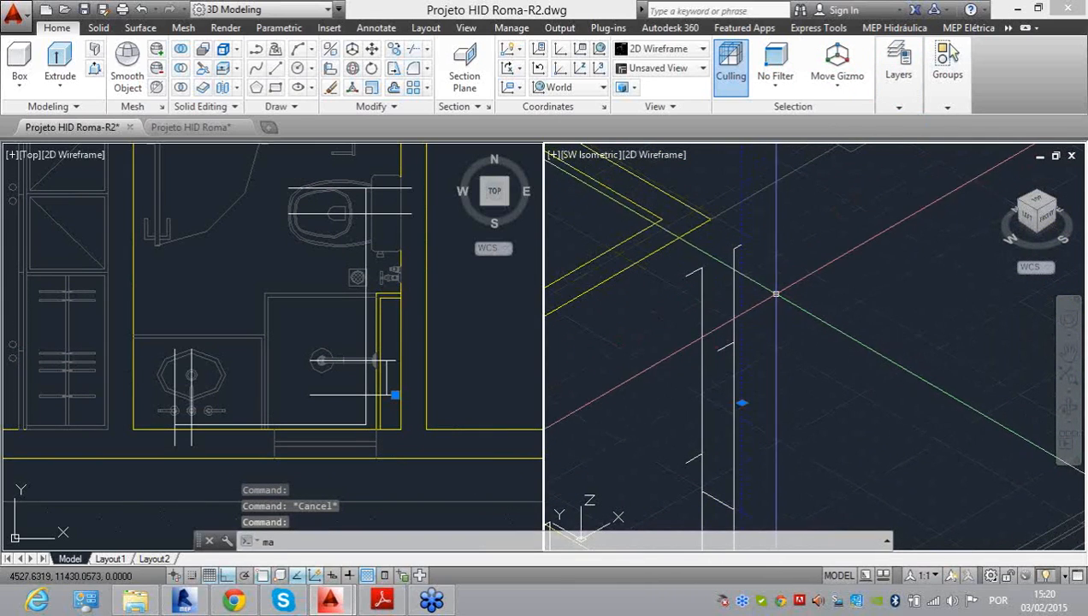
{"action": "key", "text": "Return"}
{"action": "scroll", "coordinate": [747, 254], "scroll_direction": "up", "scroll_amount": 3}
{"action": "left_click", "coordinate": [730, 265]}
{"action": "left_click", "coordinate": [712, 234]}
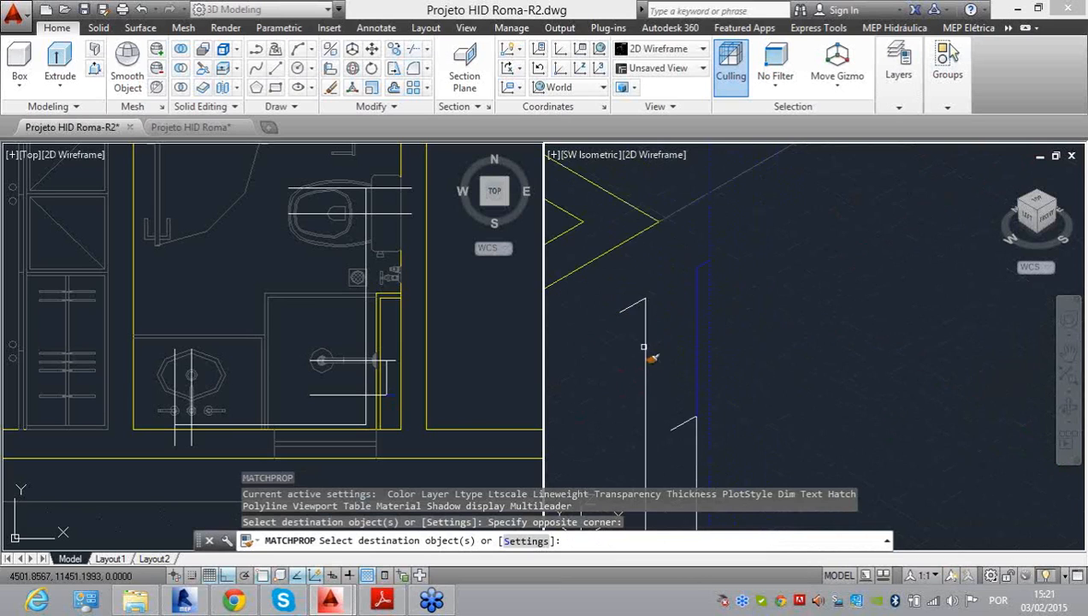
{"action": "left_click", "coordinate": [618, 293]}
{"action": "left_click", "coordinate": [763, 232]}
{"action": "left_click", "coordinate": [658, 172]}
{"action": "middle_click_drag", "start_coordinate": [701, 305], "coordinate": [707, 162]}
{"action": "left_click", "coordinate": [758, 344]}
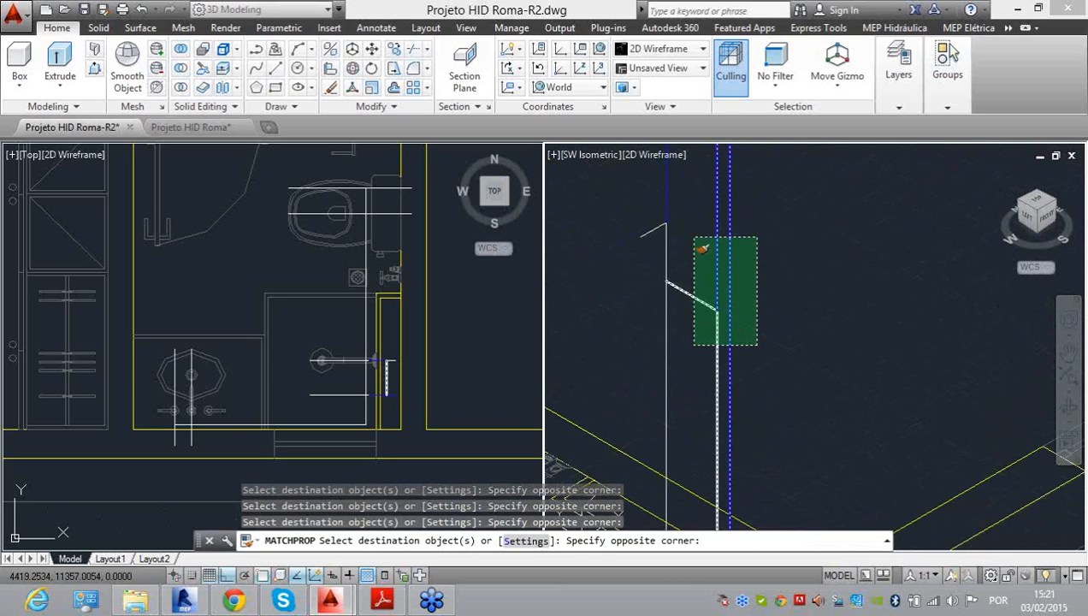
{"action": "left_click", "coordinate": [682, 231]}
{"action": "left_click", "coordinate": [646, 220]}
Step: Match the same properties onto the floor route running to the washbasin and onto the washbasin's riser and stub
{"action": "scroll", "coordinate": [665, 206], "scroll_direction": "down", "scroll_amount": 5}
{"action": "scroll", "coordinate": [685, 365], "scroll_direction": "up", "scroll_amount": 4}
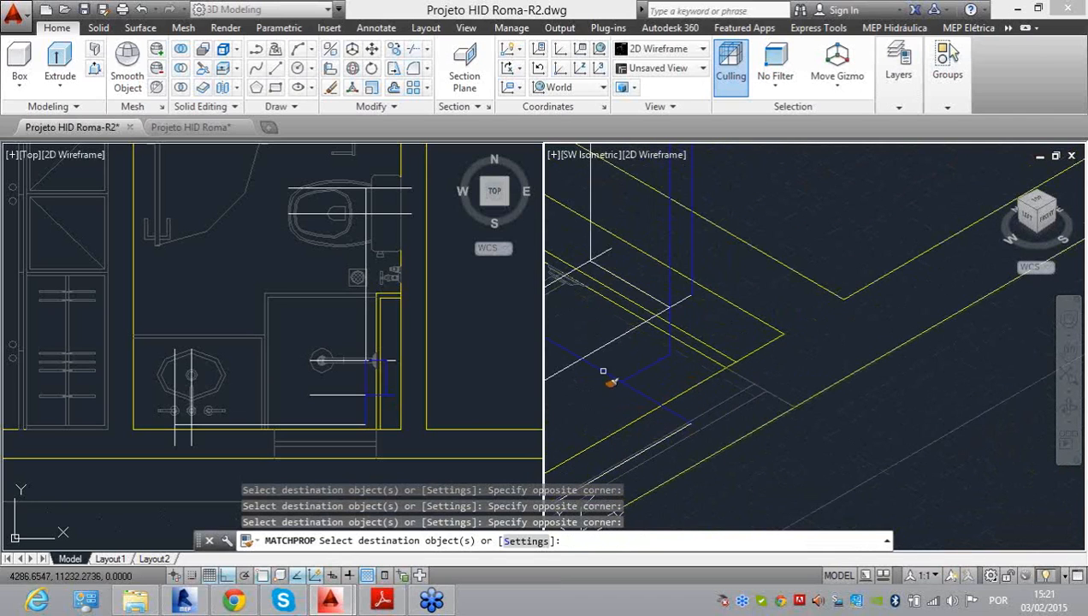
{"action": "scroll", "coordinate": [764, 411], "scroll_direction": "up", "scroll_amount": 3}
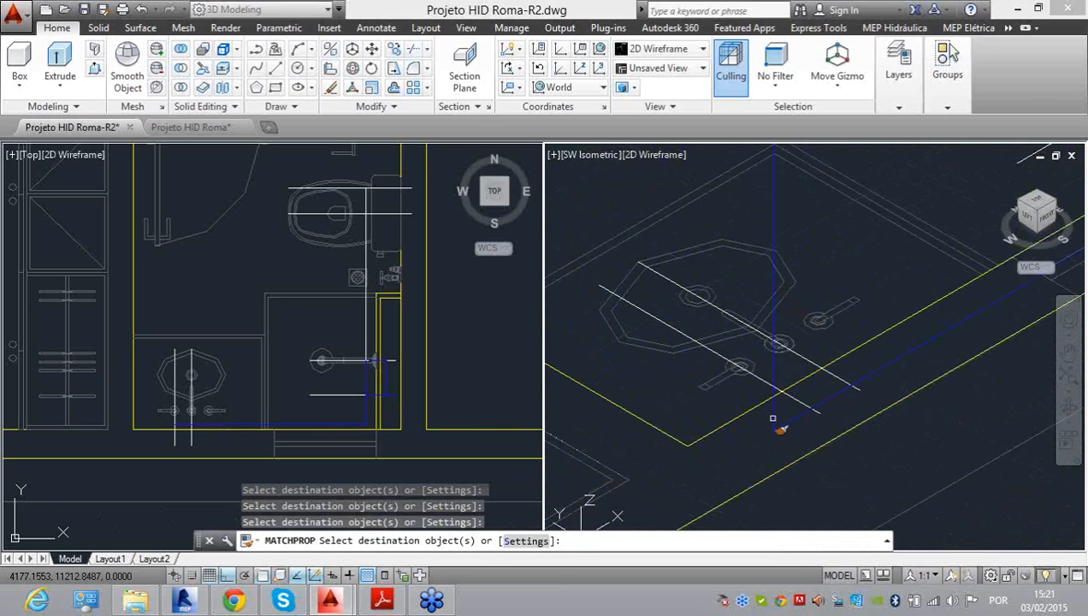
{"action": "scroll", "coordinate": [772, 419], "scroll_direction": "down", "scroll_amount": 2}
{"action": "left_click", "coordinate": [756, 213]}
{"action": "middle_click_drag", "start_coordinate": [764, 212], "coordinate": [624, 401]}
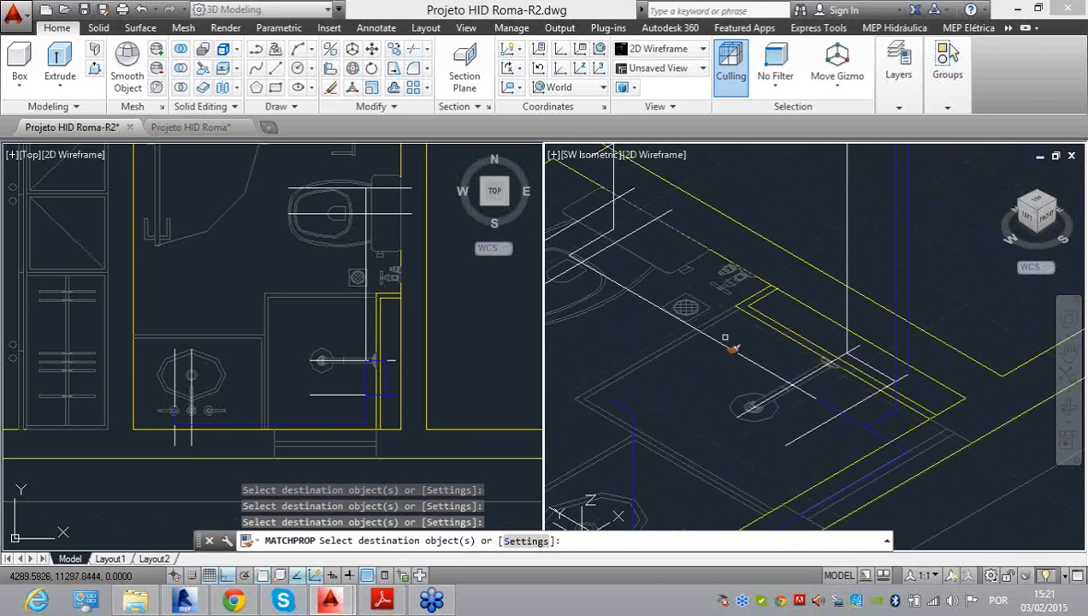
Step: Match the same properties onto the floor route running to the toilet and onto the toilet's riser and stub, and finish matching
{"action": "left_click", "coordinate": [736, 346]}
{"action": "left_click", "coordinate": [712, 341]}
{"action": "middle_click_drag", "start_coordinate": [660, 255], "coordinate": [714, 350]}
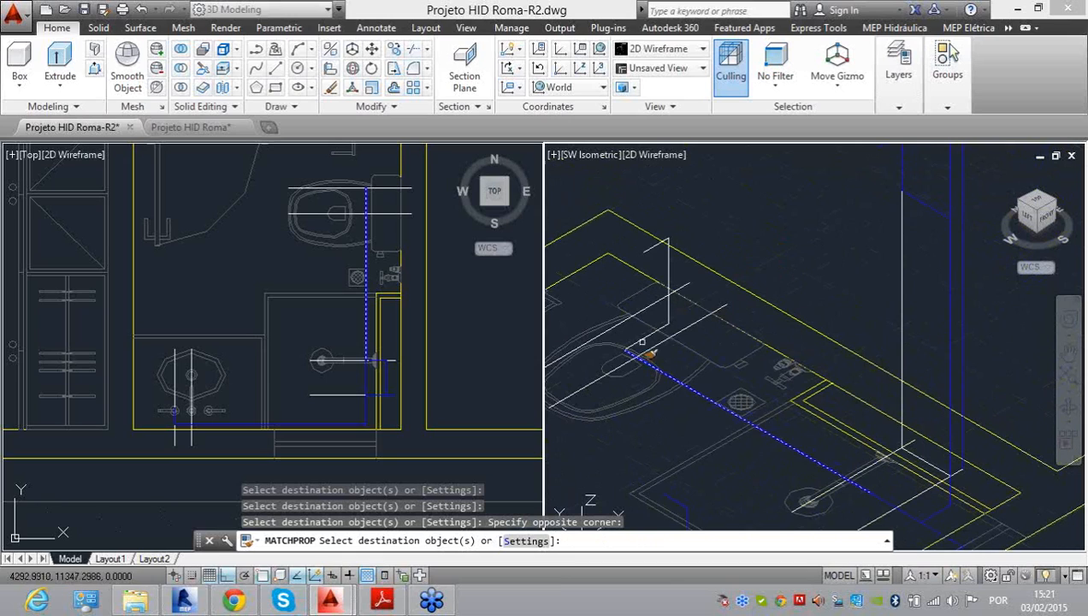
{"action": "left_click", "coordinate": [644, 342]}
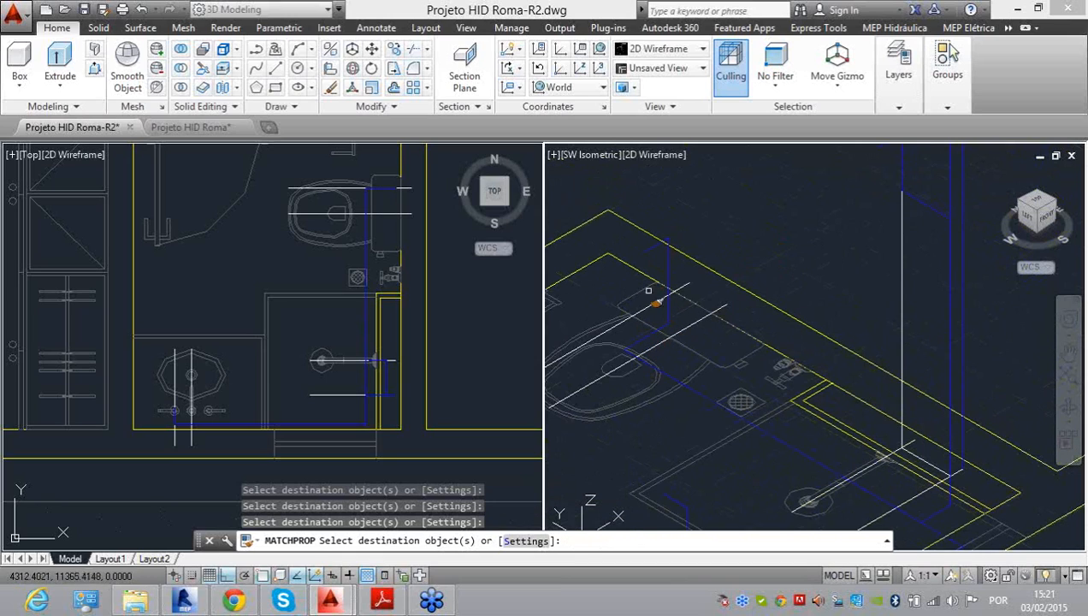
{"action": "scroll", "coordinate": [662, 304], "scroll_direction": "down", "scroll_amount": 2}
{"action": "key", "text": "Return"}
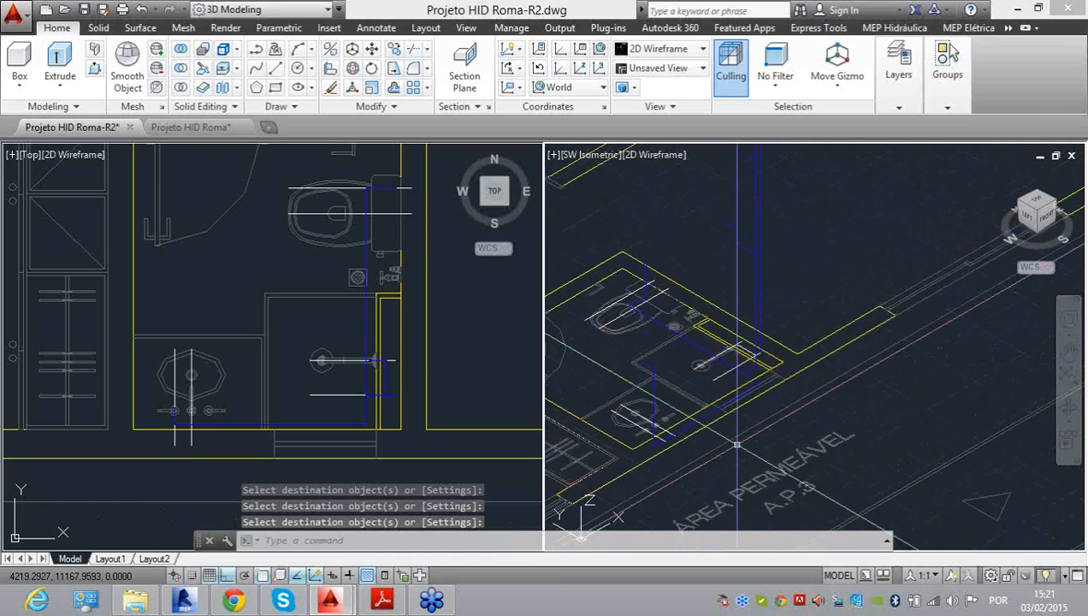
Step: Examine the junction of the tallest riser and its short horizontal branch by selecting the lines in turn, with the MEP Hidráulica tools open
{"action": "middle_click_drag", "start_coordinate": [796, 279], "coordinate": [768, 359]}
{"action": "scroll", "coordinate": [726, 239], "scroll_direction": "up", "scroll_amount": 5}
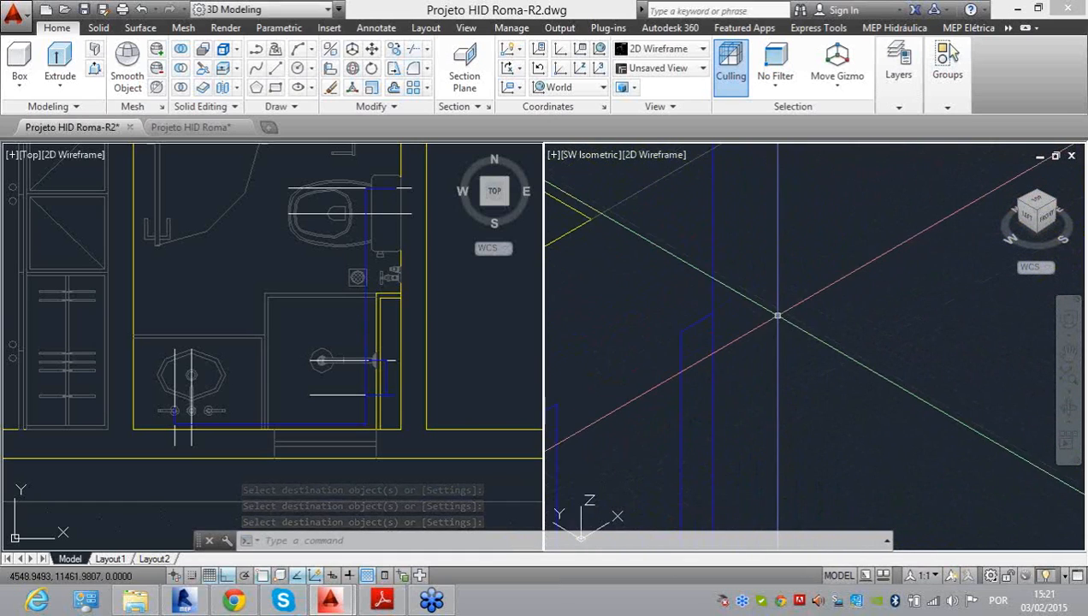
{"action": "left_click", "coordinate": [895, 28]}
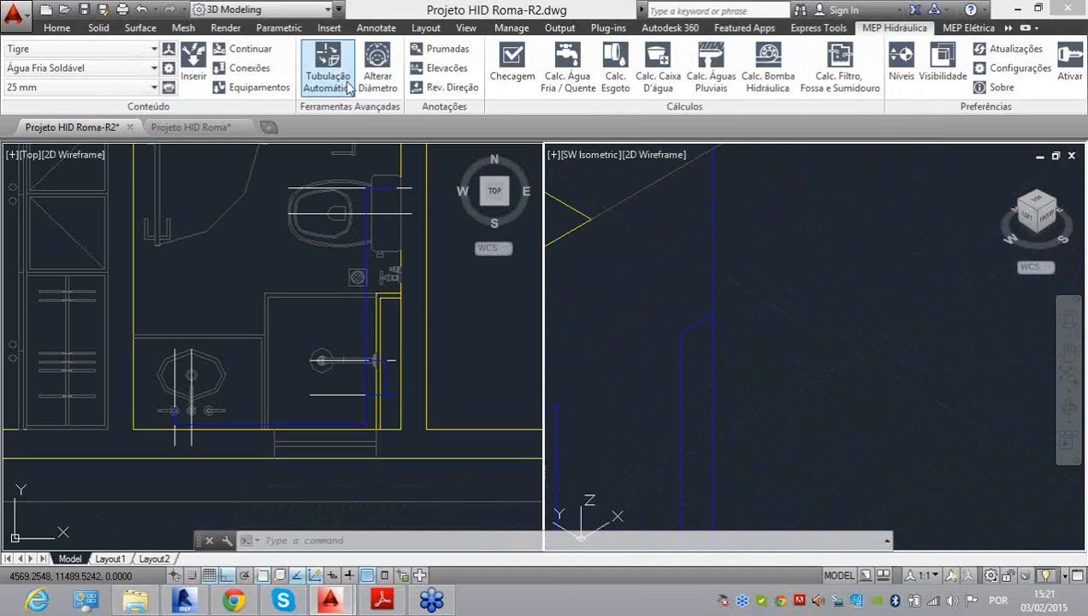
{"action": "scroll", "coordinate": [710, 329], "scroll_direction": "up", "scroll_amount": 5}
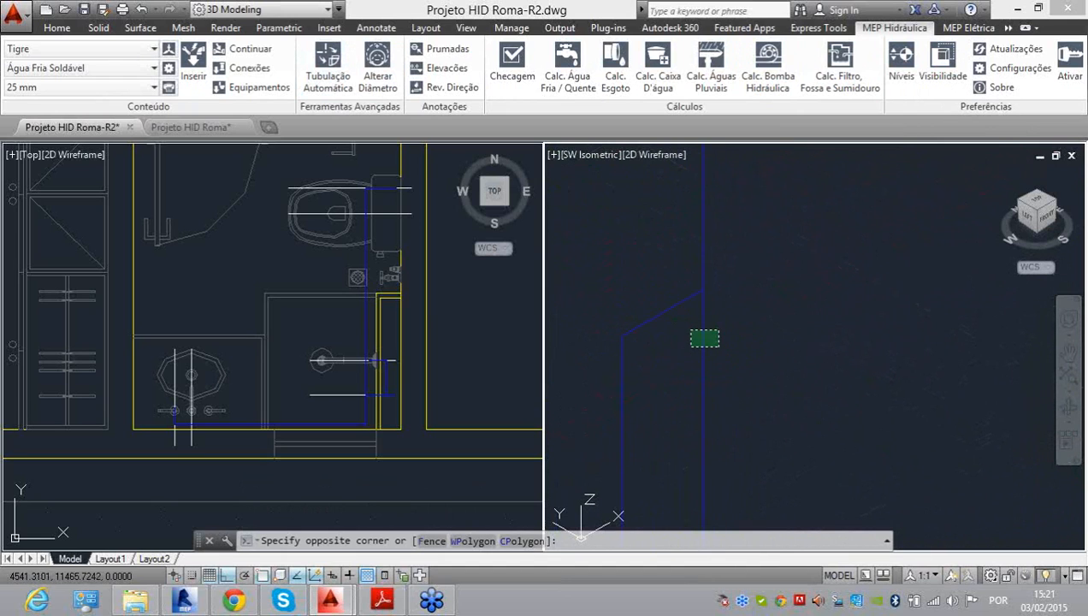
{"action": "left_click", "coordinate": [711, 336]}
{"action": "middle_click_drag", "start_coordinate": [724, 341], "coordinate": [756, 315]}
{"action": "left_click", "coordinate": [756, 271]}
{"action": "left_click", "coordinate": [689, 361]}
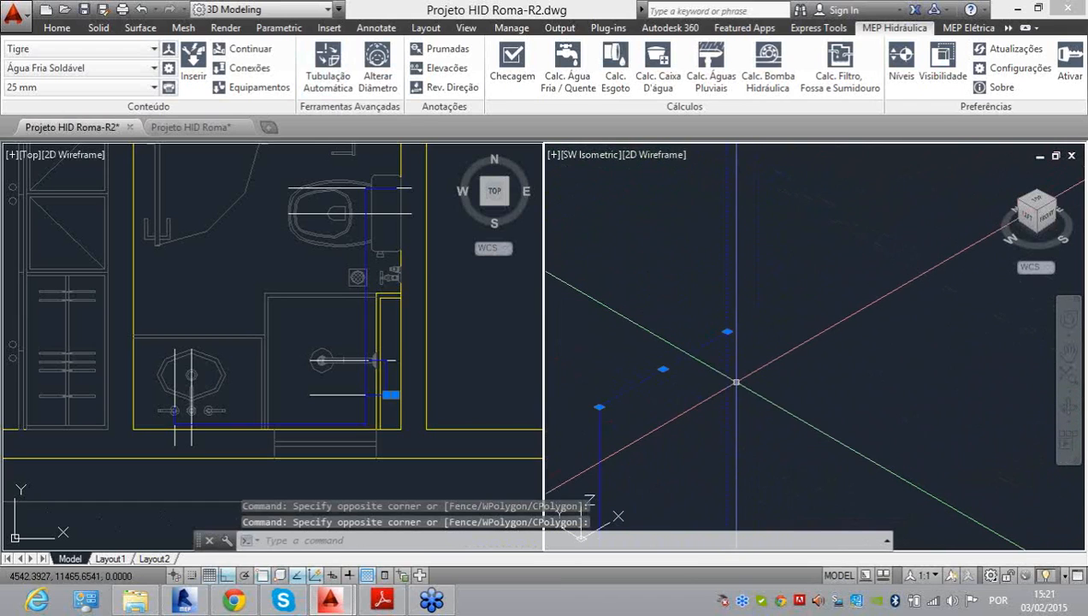
{"action": "key", "text": "Escape"}
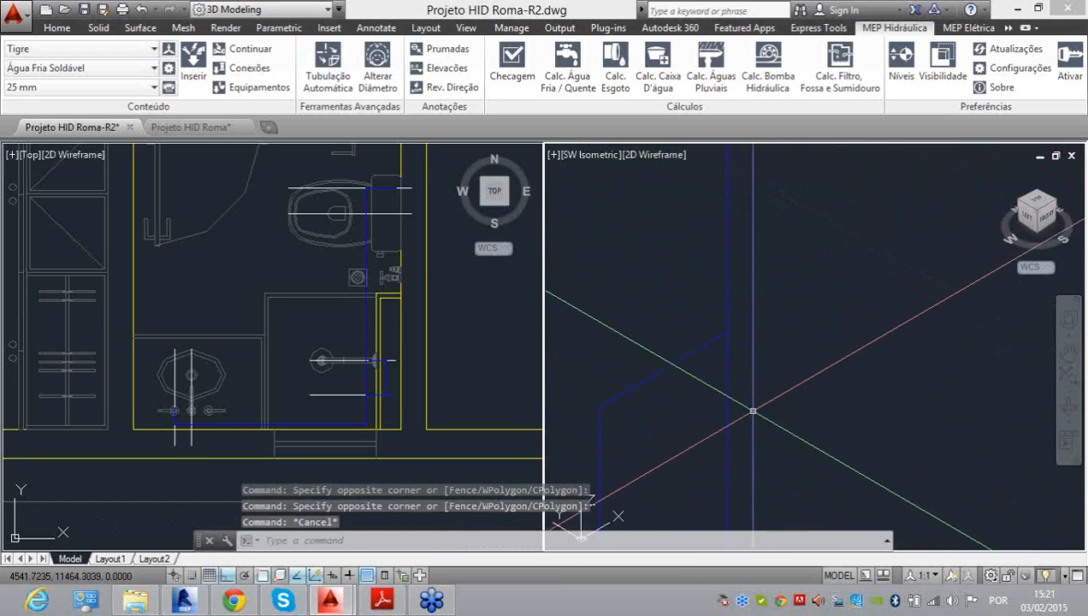
{"action": "left_click", "coordinate": [729, 389]}
{"action": "left_click", "coordinate": [711, 387]}
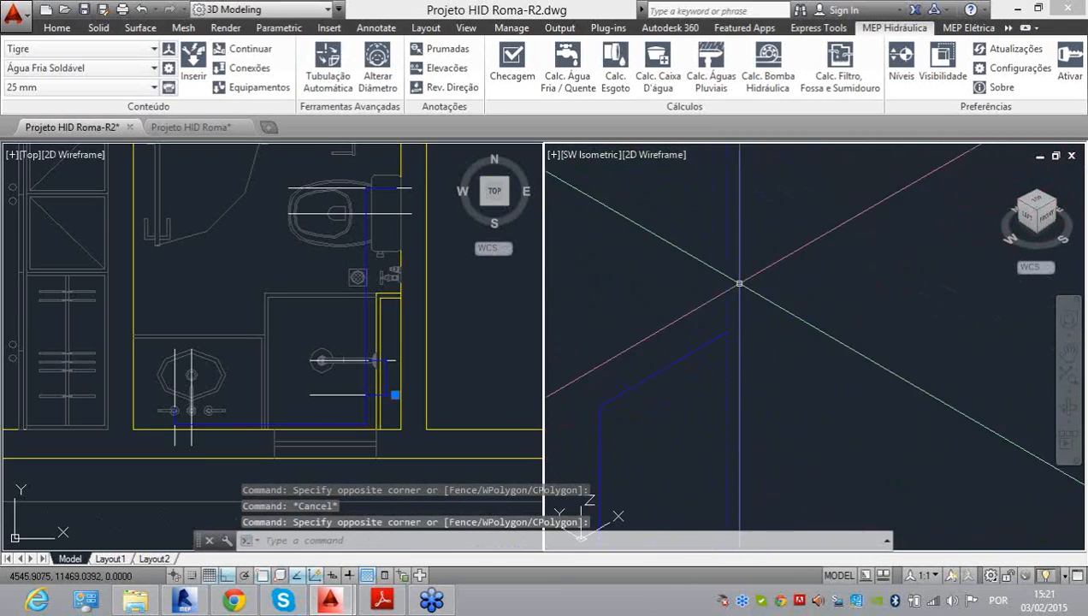
{"action": "key", "text": "Escape"}
{"action": "left_click", "coordinate": [652, 364]}
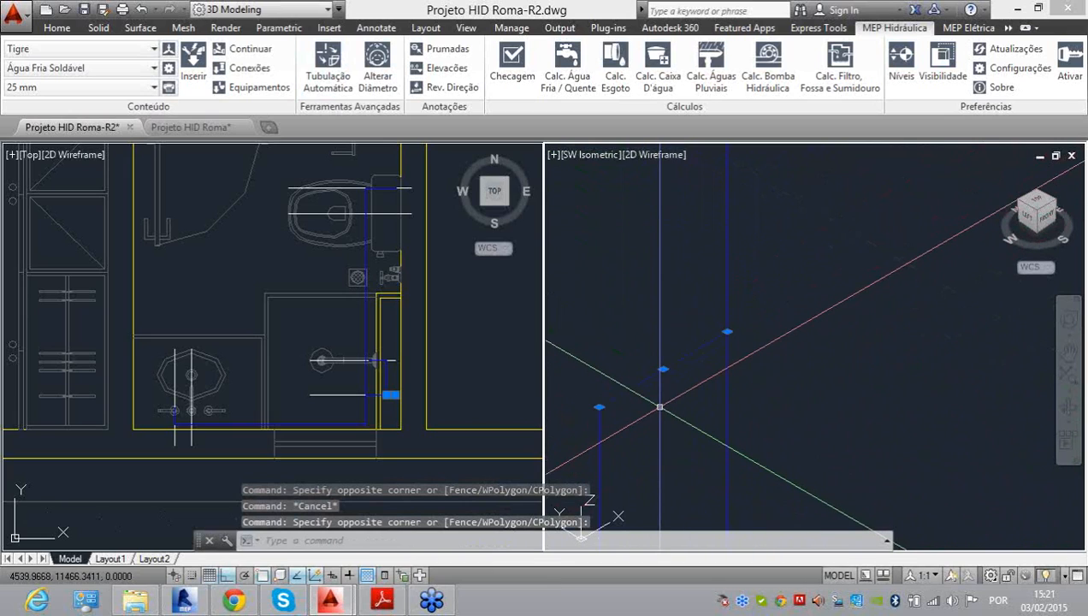
{"action": "key", "text": "Escape"}
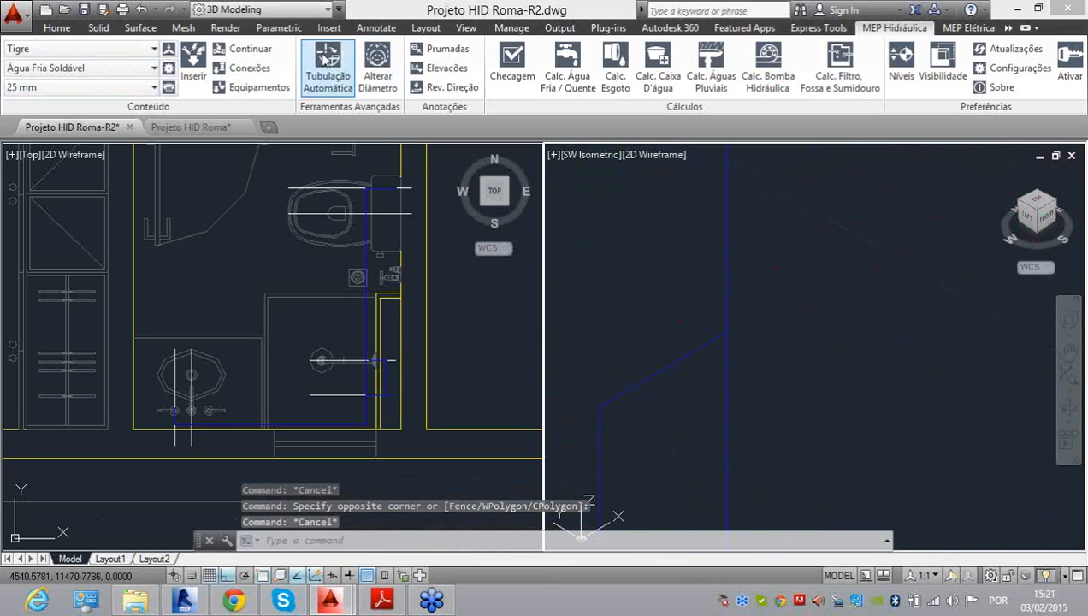
Step: Try automatic piping on the tallest riser and its short horizontal branch, and erase the generated pipes
{"action": "left_click", "coordinate": [330, 79]}
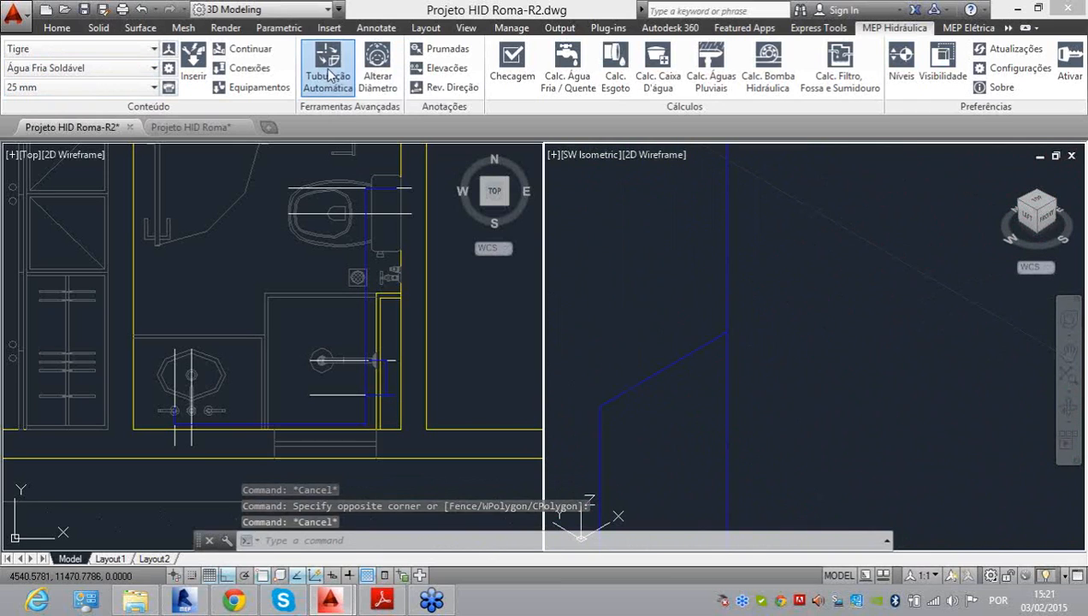
{"action": "left_click", "coordinate": [691, 351]}
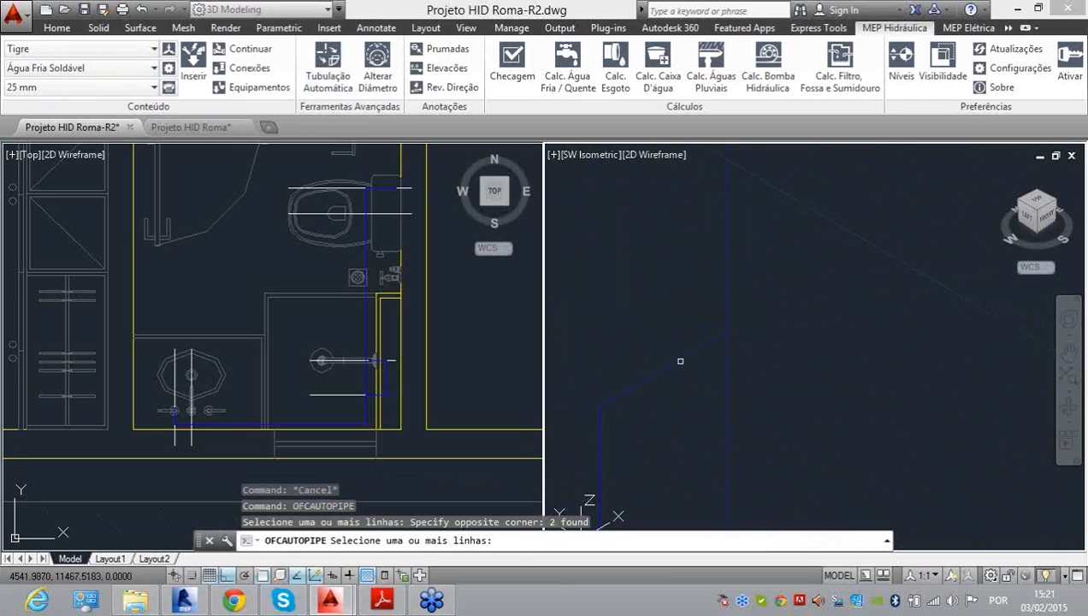
{"action": "key", "text": "Return"}
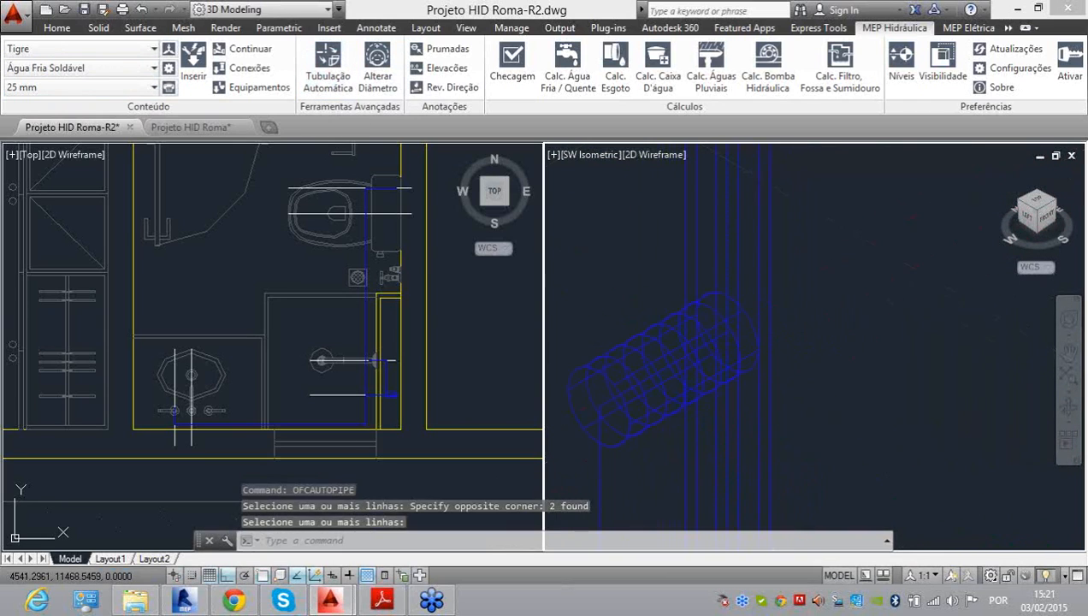
{"action": "scroll", "coordinate": [657, 345], "scroll_direction": "up", "scroll_amount": 4}
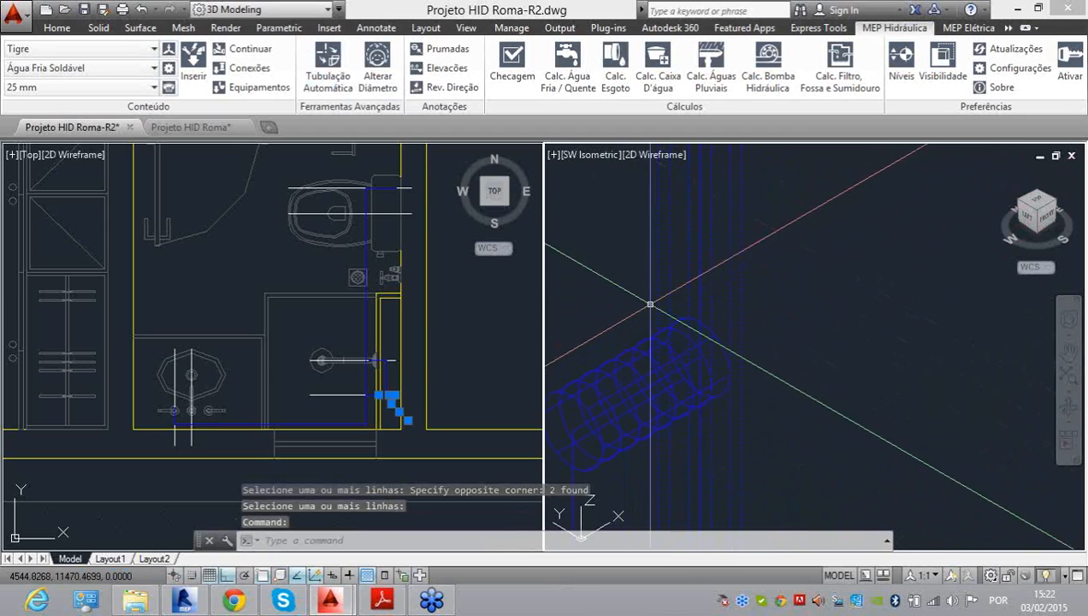
{"action": "key", "text": "Delete"}
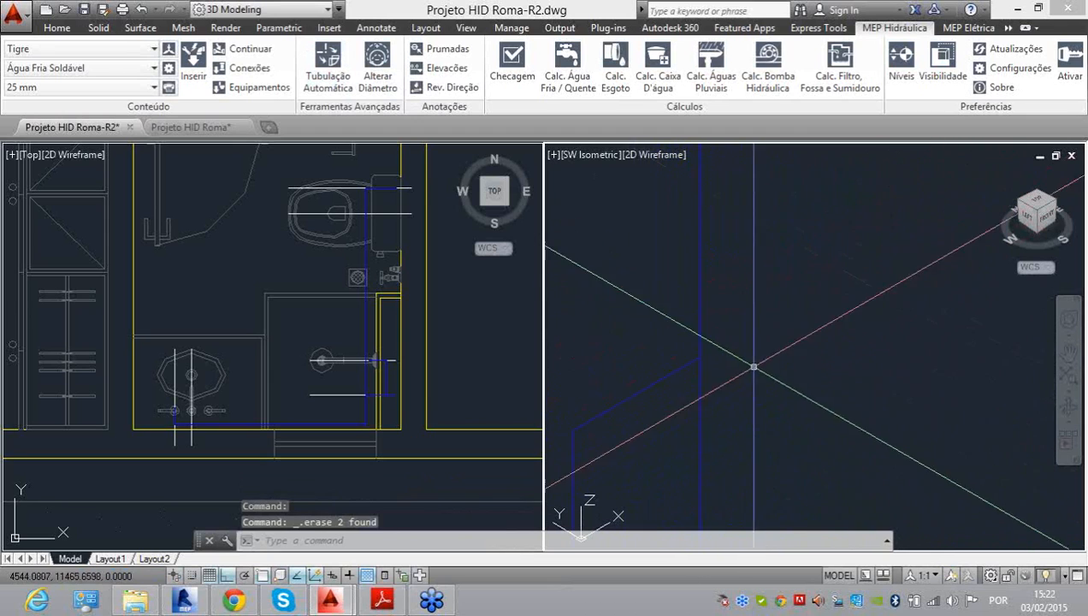
Step: Break the tallest riser at its short horizontal branch and stretch the lower piece's end back up to the junction
{"action": "type", "text": "br"}
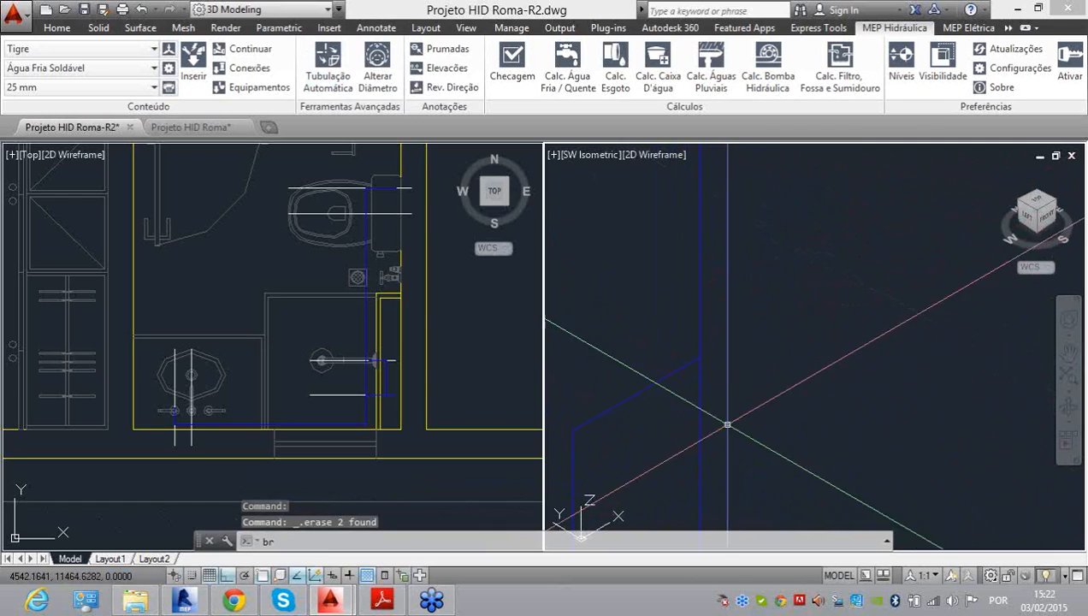
{"action": "key", "text": "Return"}
{"action": "left_click", "coordinate": [700, 385]}
{"action": "left_click", "coordinate": [700, 359]}
{"action": "left_click", "coordinate": [719, 414]}
{"action": "left_click", "coordinate": [687, 386]}
{"action": "left_click", "coordinate": [700, 384]}
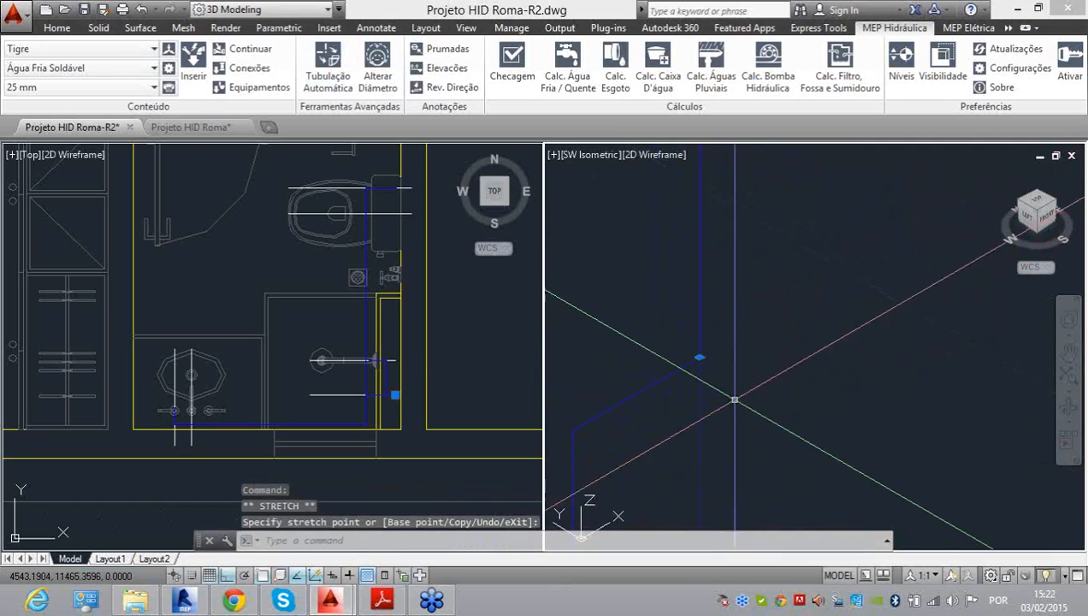
{"action": "key", "text": "Escape"}
{"action": "left_click", "coordinate": [734, 341]}
{"action": "left_click", "coordinate": [683, 374]}
{"action": "scroll", "coordinate": [722, 311], "scroll_direction": "down", "scroll_amount": 5}
{"action": "key", "text": "Escape"}
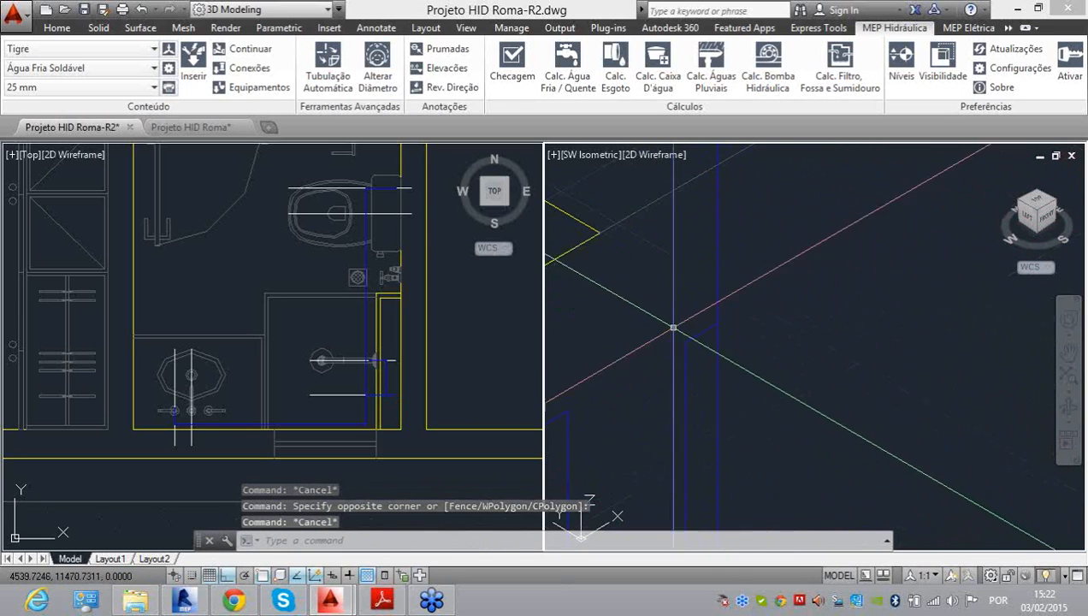
Step: Start Tubulação Automática and select the shower risers with their connecting lines and short stubs
{"action": "scroll", "coordinate": [779, 368], "scroll_direction": "down", "scroll_amount": 5}
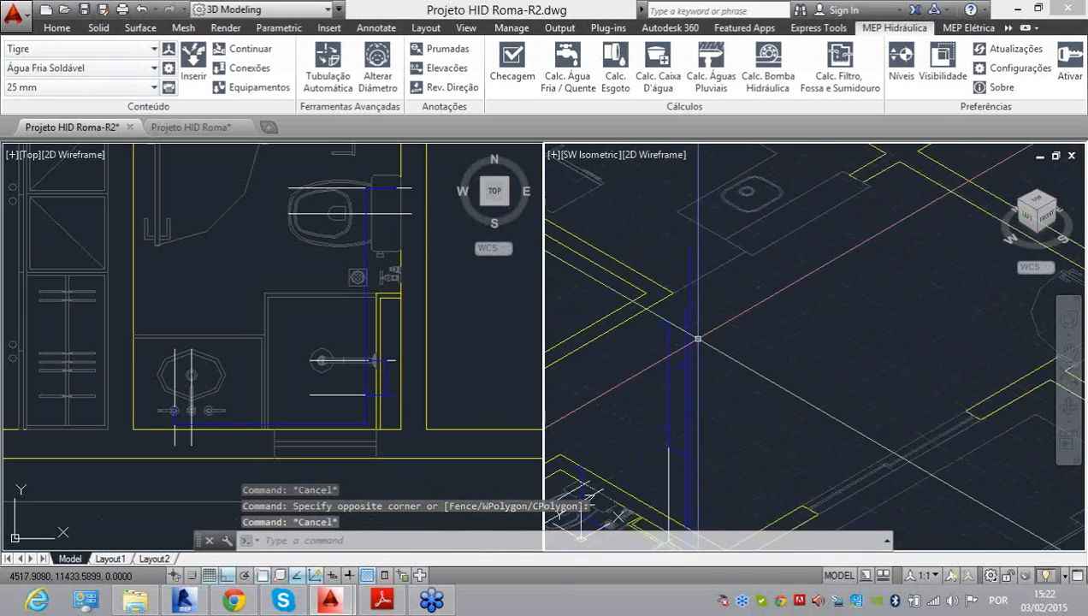
{"action": "scroll", "coordinate": [709, 342], "scroll_direction": "down", "scroll_amount": 3}
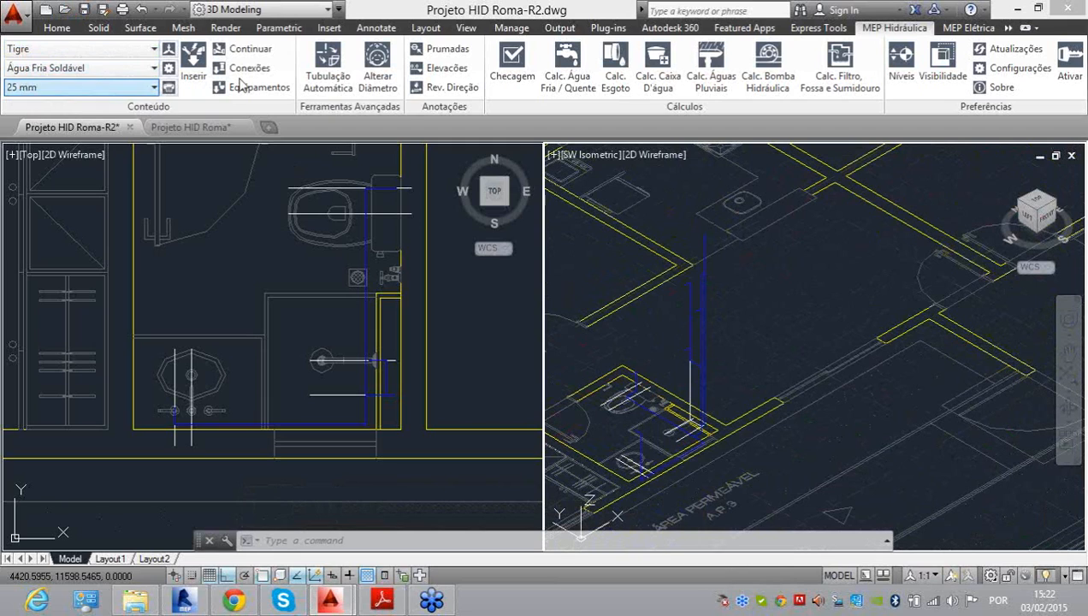
{"action": "left_click", "coordinate": [331, 75]}
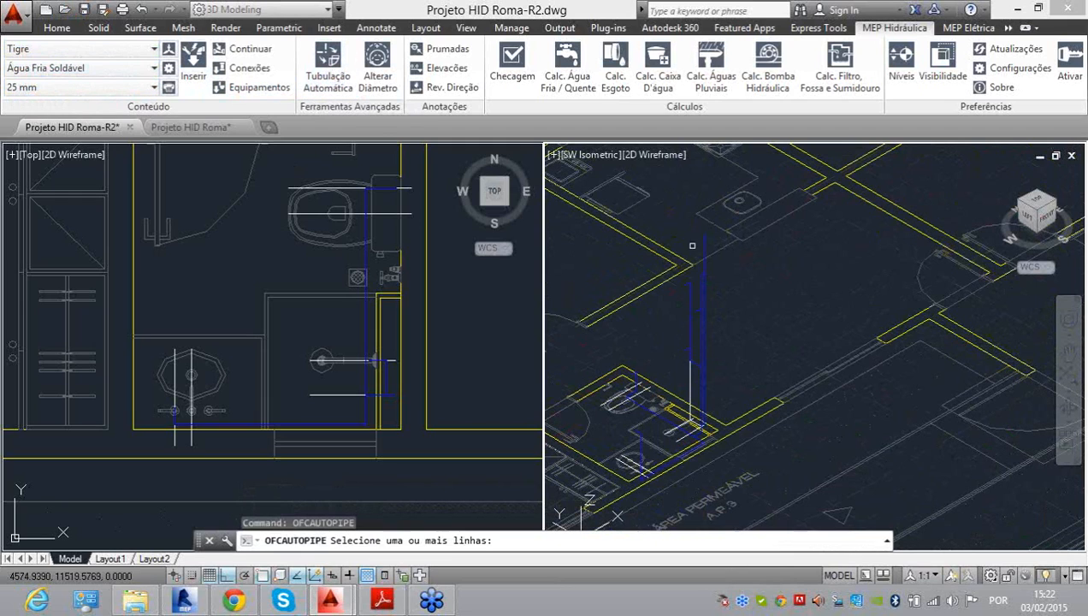
{"action": "scroll", "coordinate": [719, 271], "scroll_direction": "up", "scroll_amount": 5}
{"action": "left_click", "coordinate": [624, 281]}
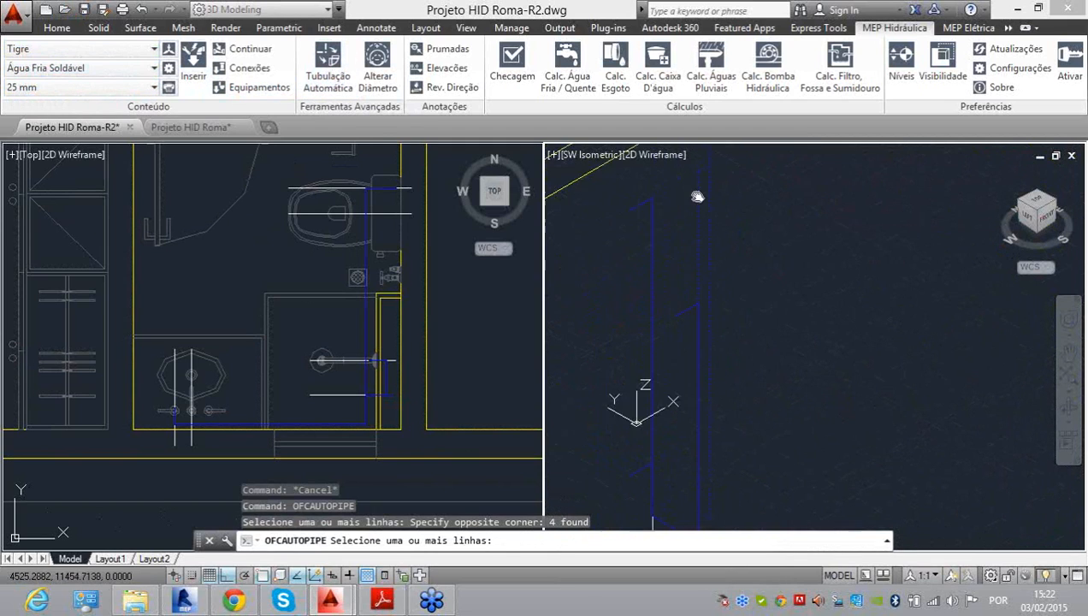
{"action": "left_click", "coordinate": [730, 329]}
{"action": "left_click", "coordinate": [639, 256]}
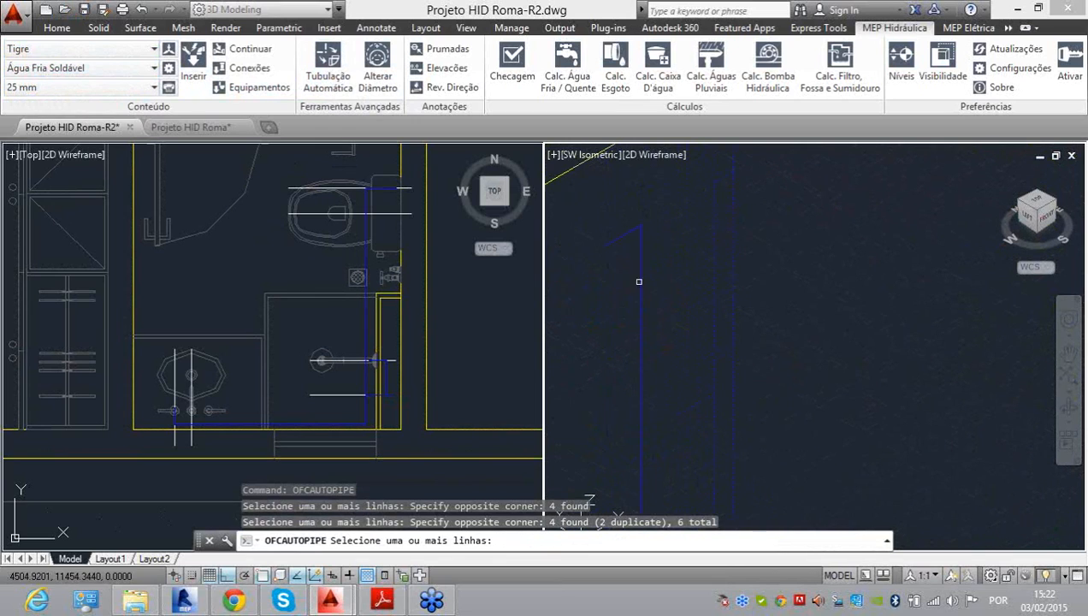
{"action": "left_click", "coordinate": [634, 244]}
{"action": "middle_click_drag", "start_coordinate": [646, 324], "coordinate": [665, 226]}
{"action": "scroll", "coordinate": [666, 226], "scroll_direction": "up", "scroll_amount": 4}
{"action": "left_click", "coordinate": [673, 231]}
{"action": "left_click", "coordinate": [604, 186]}
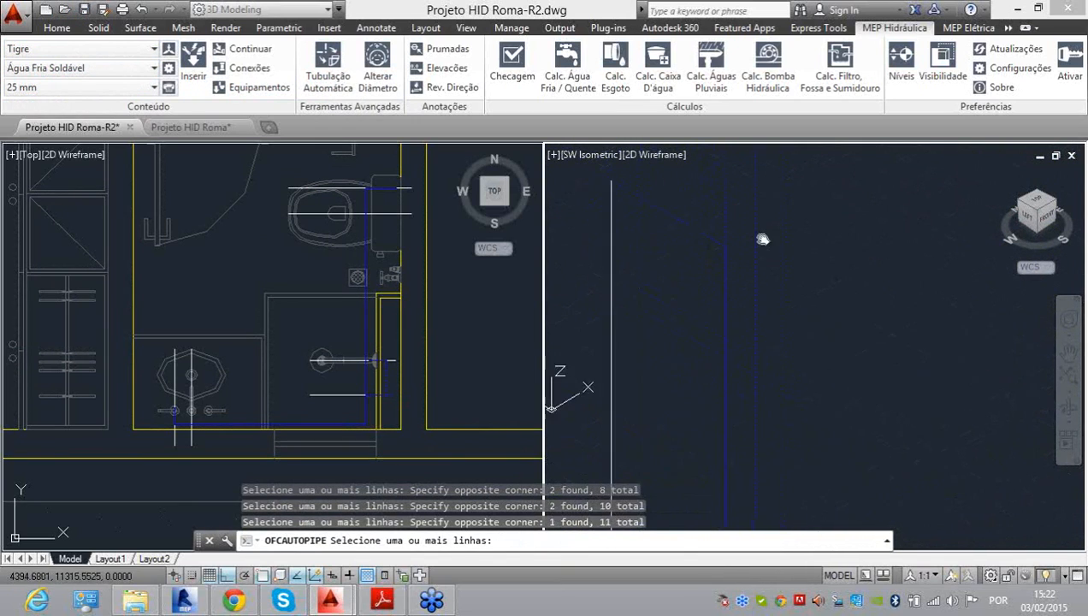
Step: Add the short connecting line at the riser's foot and the floor line it meets to the piping selection
{"action": "scroll", "coordinate": [695, 233], "scroll_direction": "down", "scroll_amount": 5}
{"action": "scroll", "coordinate": [698, 323], "scroll_direction": "up", "scroll_amount": 5}
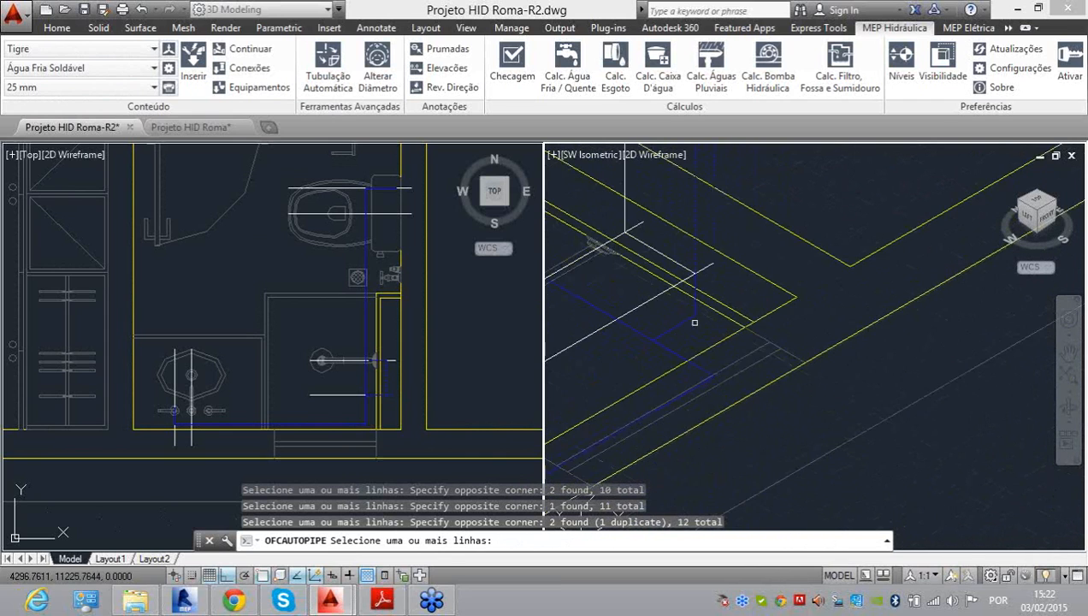
{"action": "left_click", "coordinate": [696, 344]}
{"action": "left_click", "coordinate": [672, 309]}
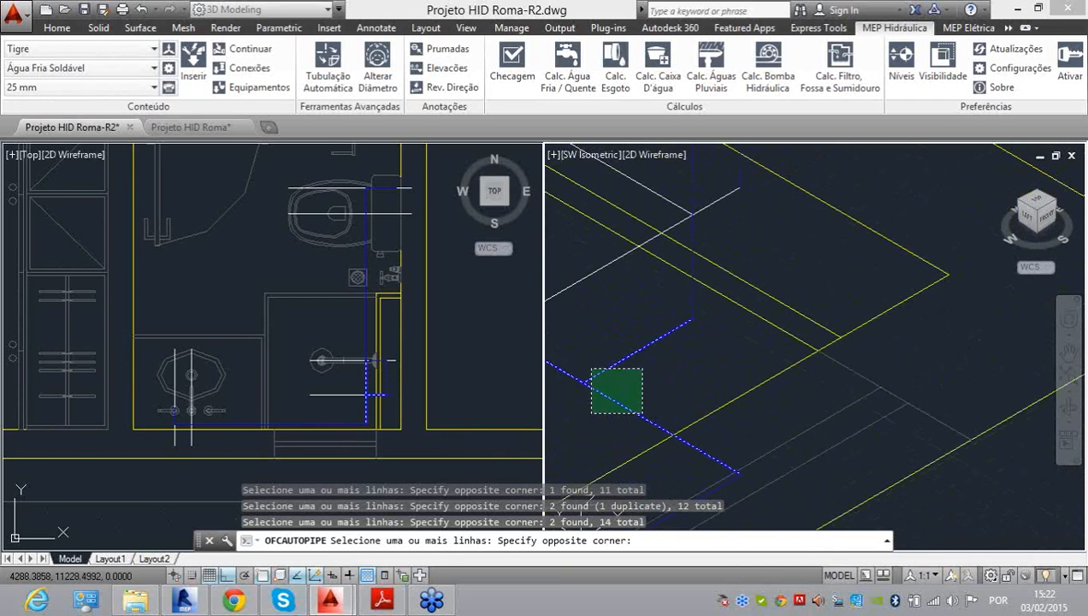
{"action": "left_click", "coordinate": [575, 351]}
Step: Add the floor route to the toilet and the toilet's branch, riser and stub to the piping selection
{"action": "scroll", "coordinate": [598, 361], "scroll_direction": "down", "scroll_amount": 4}
{"action": "middle_click_drag", "start_coordinate": [599, 361], "coordinate": [995, 485]}
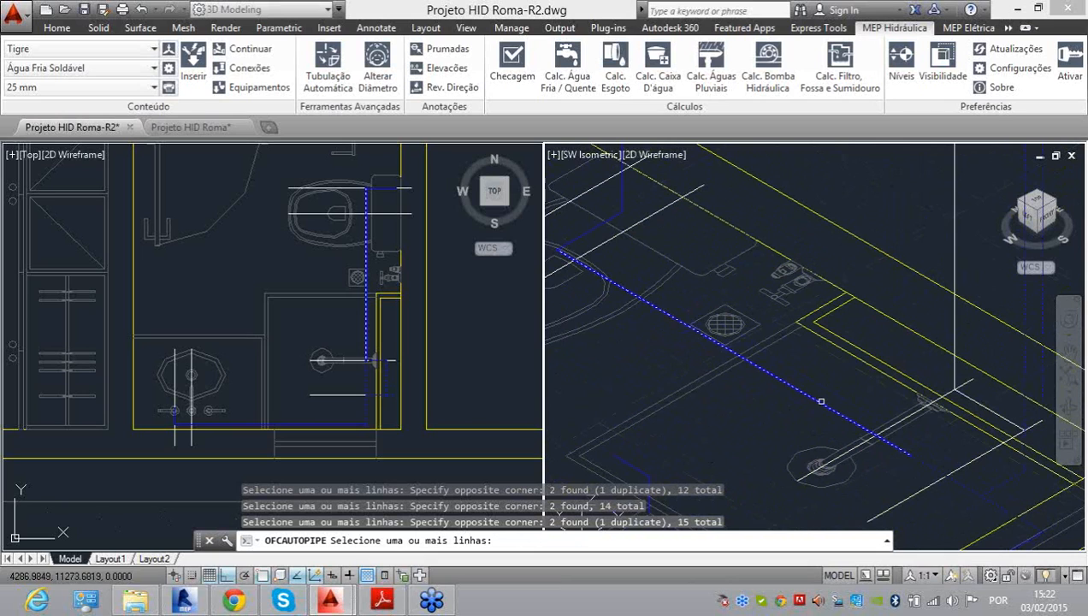
{"action": "left_click", "coordinate": [820, 401]}
{"action": "scroll", "coordinate": [824, 398], "scroll_direction": "up", "scroll_amount": 4}
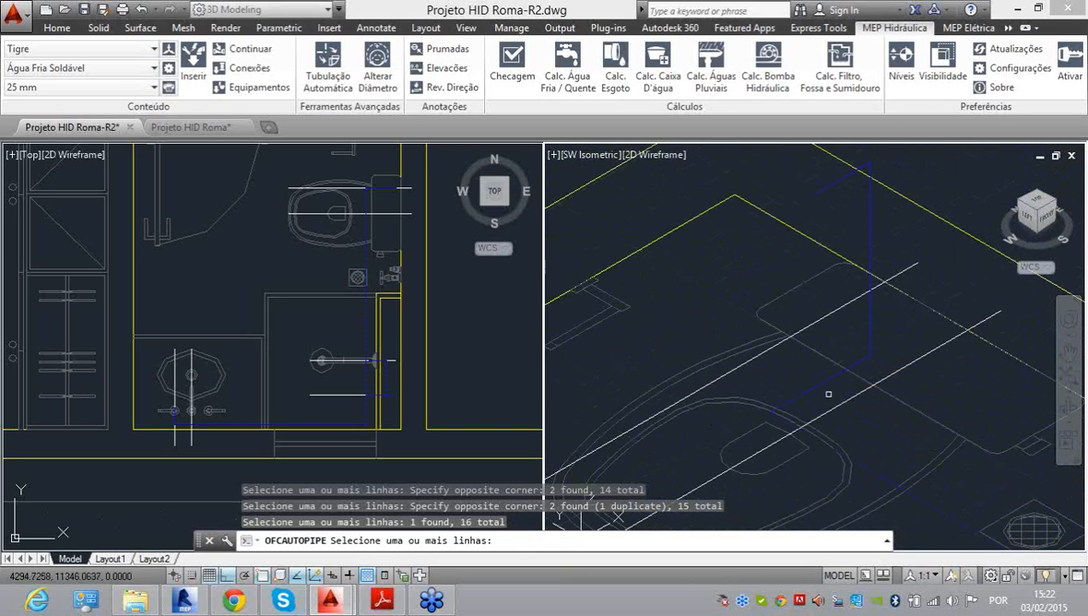
{"action": "left_click", "coordinate": [819, 382]}
{"action": "scroll", "coordinate": [888, 233], "scroll_direction": "up", "scroll_amount": 3}
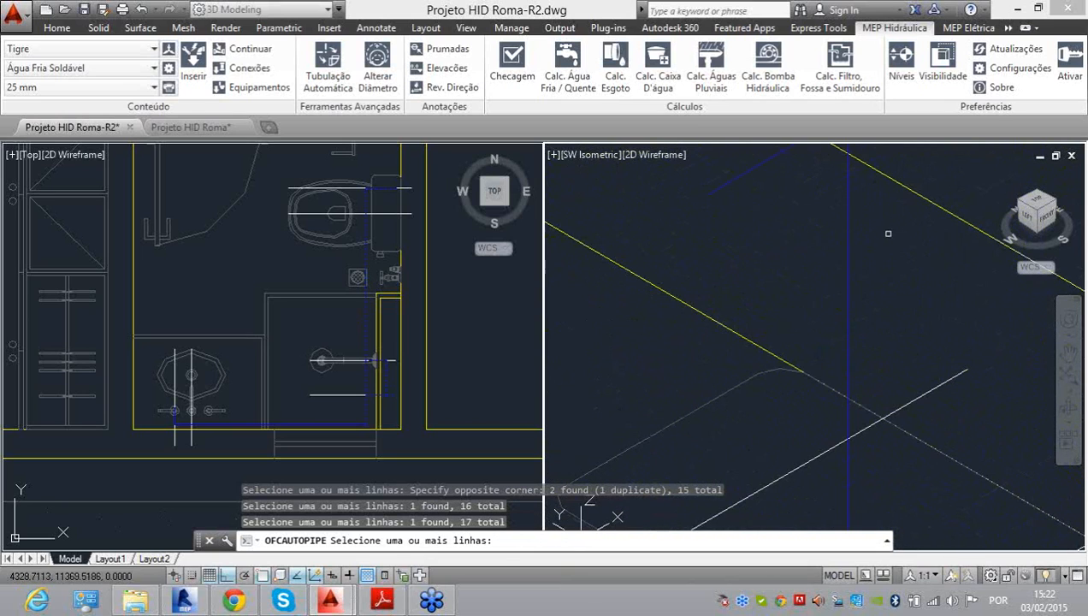
{"action": "left_click", "coordinate": [690, 181]}
{"action": "scroll", "coordinate": [691, 181], "scroll_direction": "down", "scroll_amount": 4}
{"action": "left_click", "coordinate": [704, 202]}
Step: Add the washbasin's floor route, riser and stub to the selection and generate the automatic piping
{"action": "scroll", "coordinate": [736, 250], "scroll_direction": "up", "scroll_amount": 4}
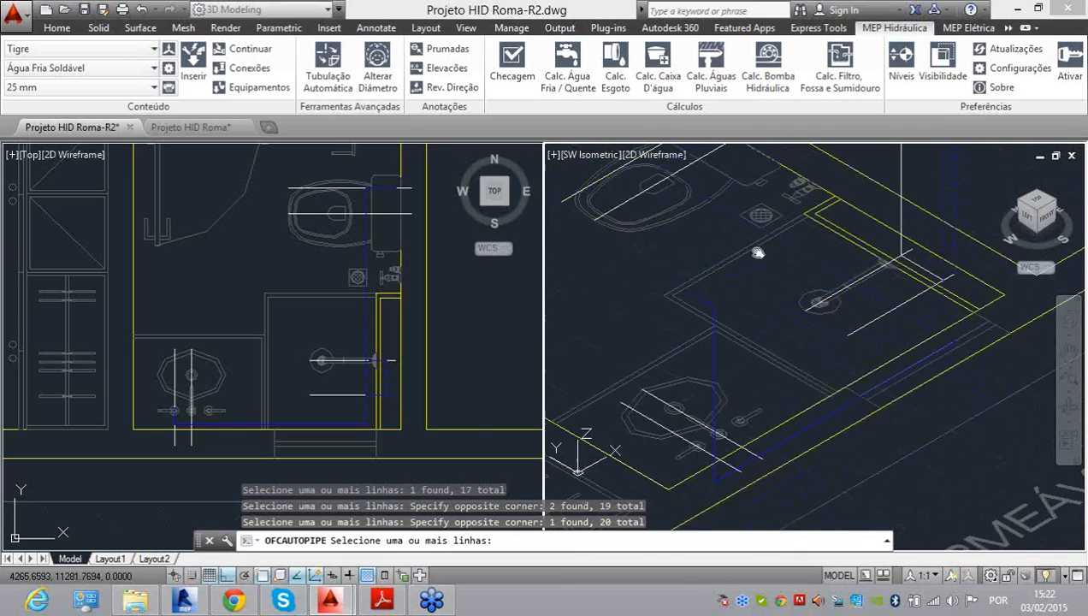
{"action": "left_click", "coordinate": [591, 498]}
{"action": "scroll", "coordinate": [950, 294], "scroll_direction": "down", "scroll_amount": 2}
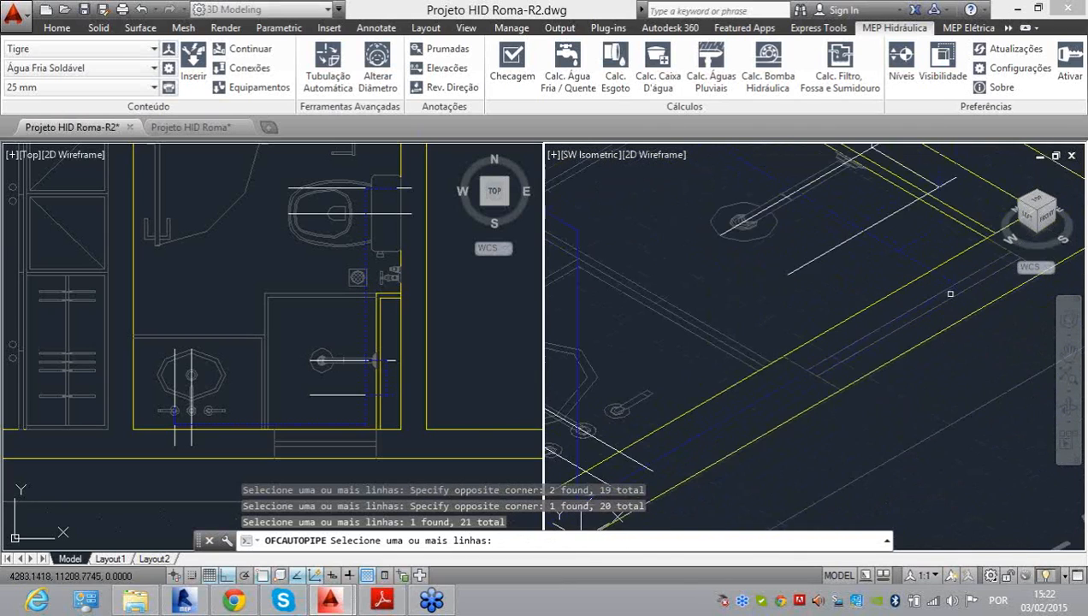
{"action": "middle_click_drag", "start_coordinate": [813, 402], "coordinate": [917, 360]}
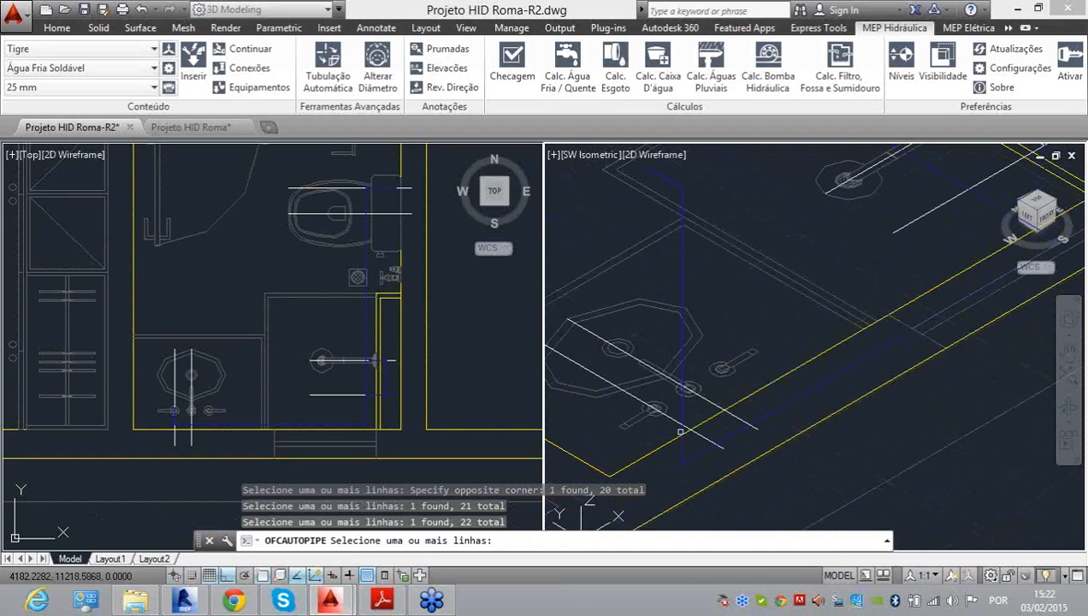
{"action": "middle_click_drag", "start_coordinate": [683, 255], "coordinate": [708, 354]}
{"action": "key", "text": "Return"}
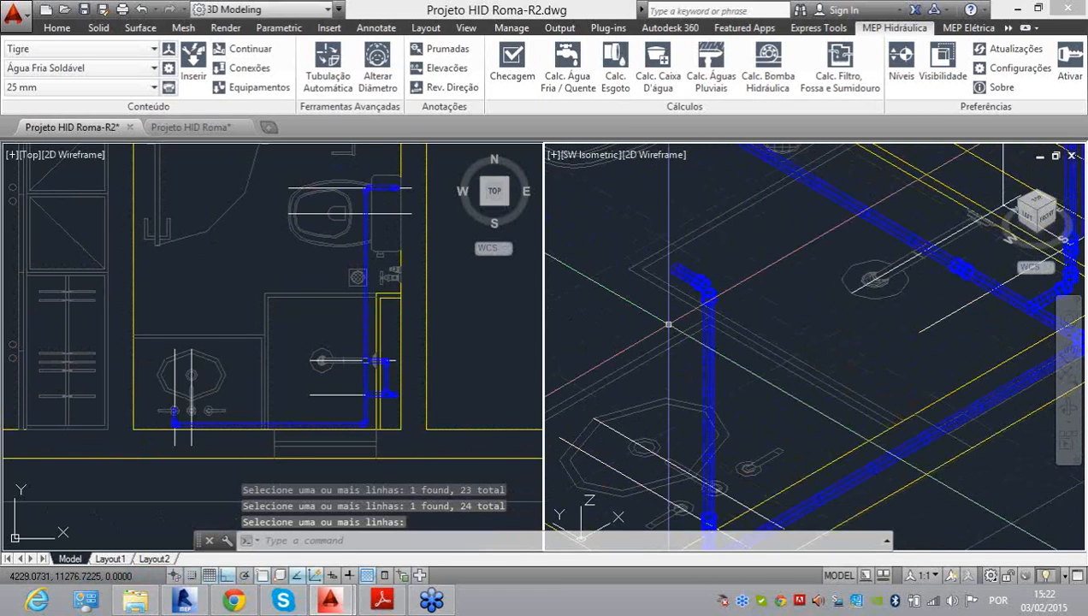
Step: Erase the short generated pipe joining the riser's foot to the floor pipe beside the shower
{"action": "scroll", "coordinate": [678, 315], "scroll_direction": "down", "scroll_amount": 4}
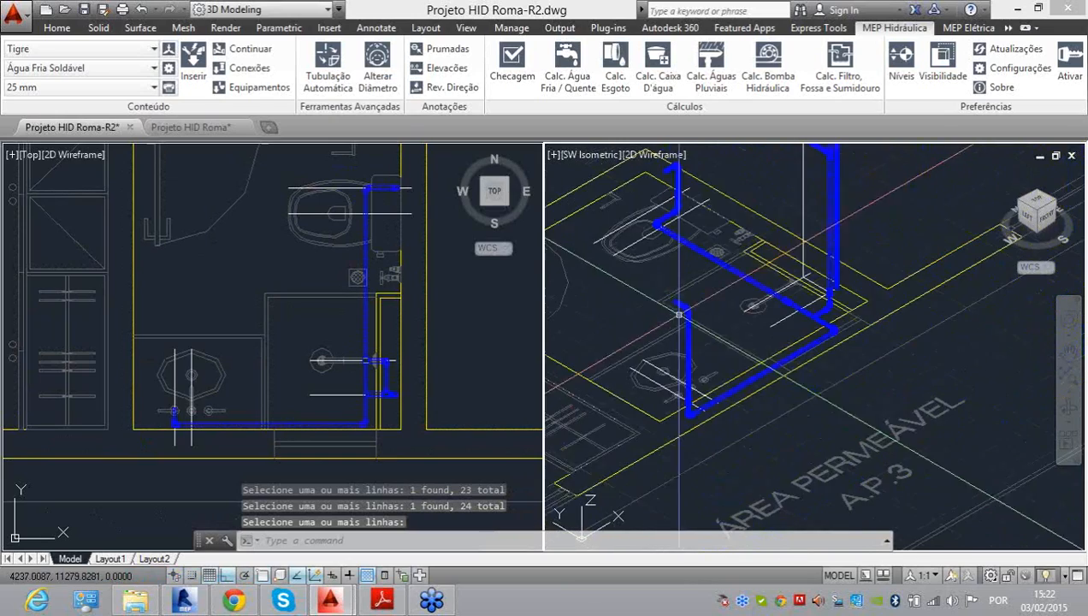
{"action": "middle_click_drag", "start_coordinate": [645, 331], "coordinate": [643, 338]}
{"action": "scroll", "coordinate": [782, 363], "scroll_direction": "down", "scroll_amount": 5}
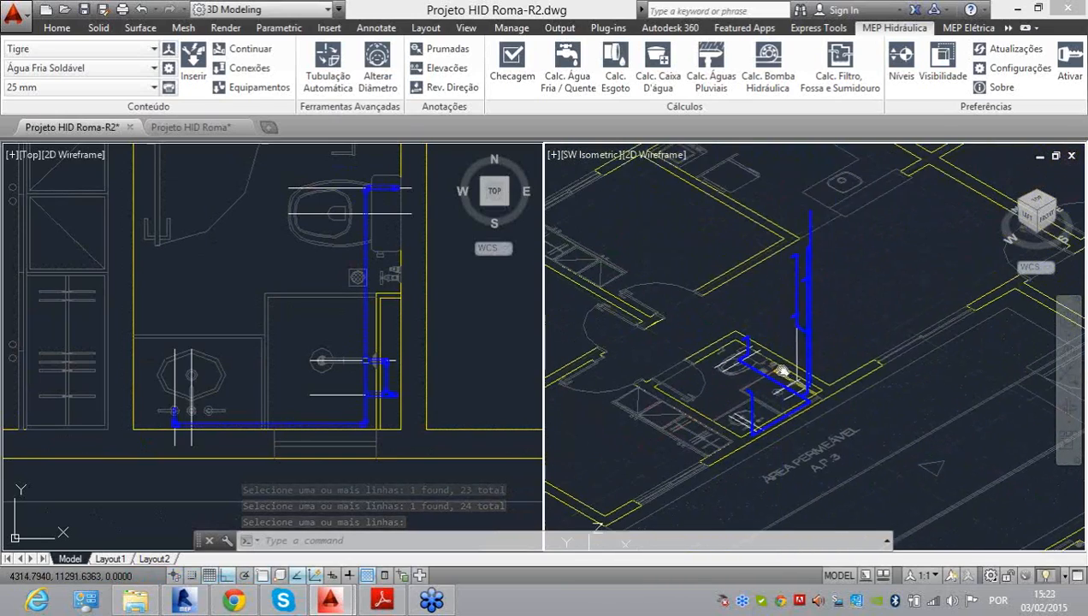
{"action": "scroll", "coordinate": [801, 248], "scroll_direction": "up", "scroll_amount": 8}
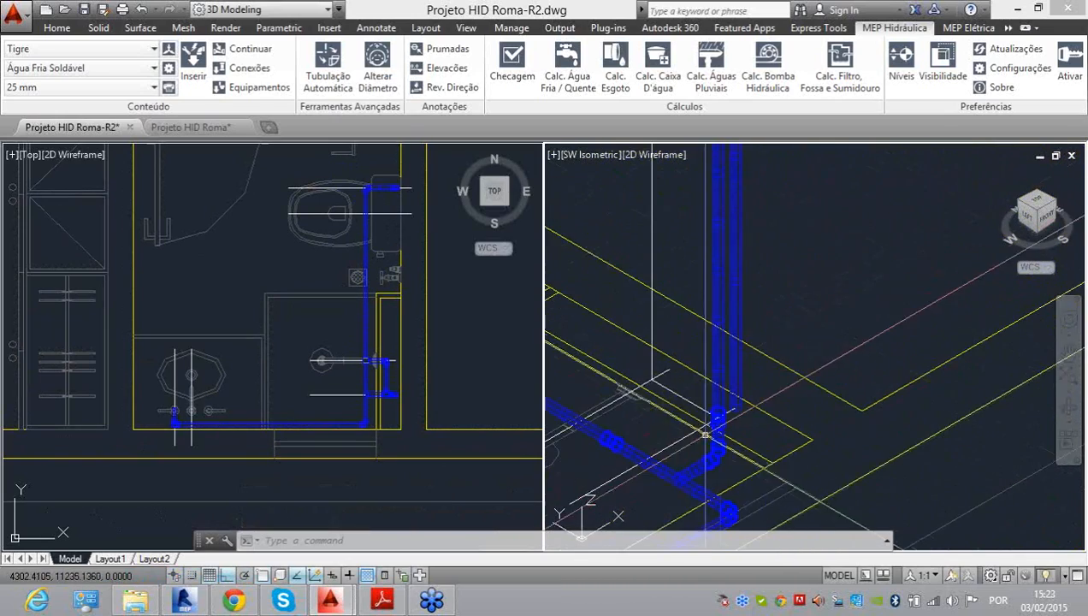
{"action": "middle_click_drag", "start_coordinate": [730, 309], "coordinate": [736, 411]}
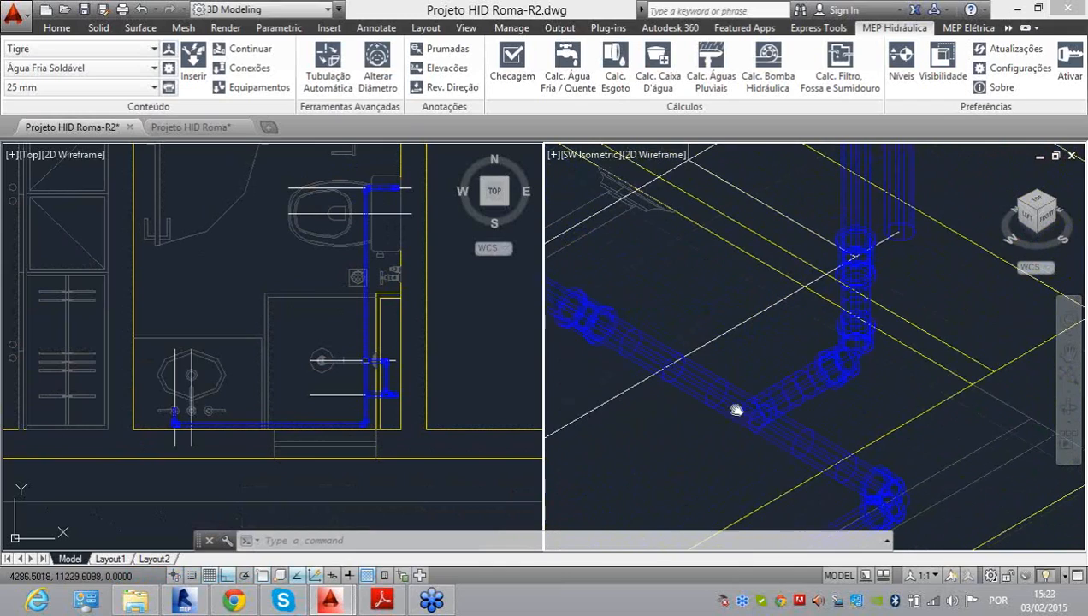
{"action": "left_click", "coordinate": [755, 408]}
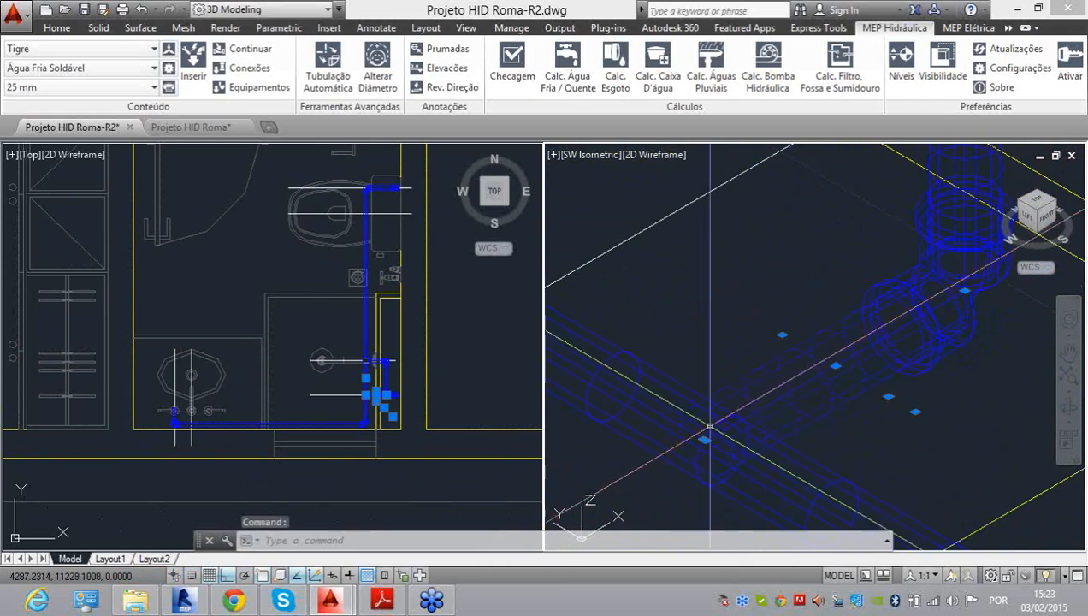
{"action": "key", "text": "Delete"}
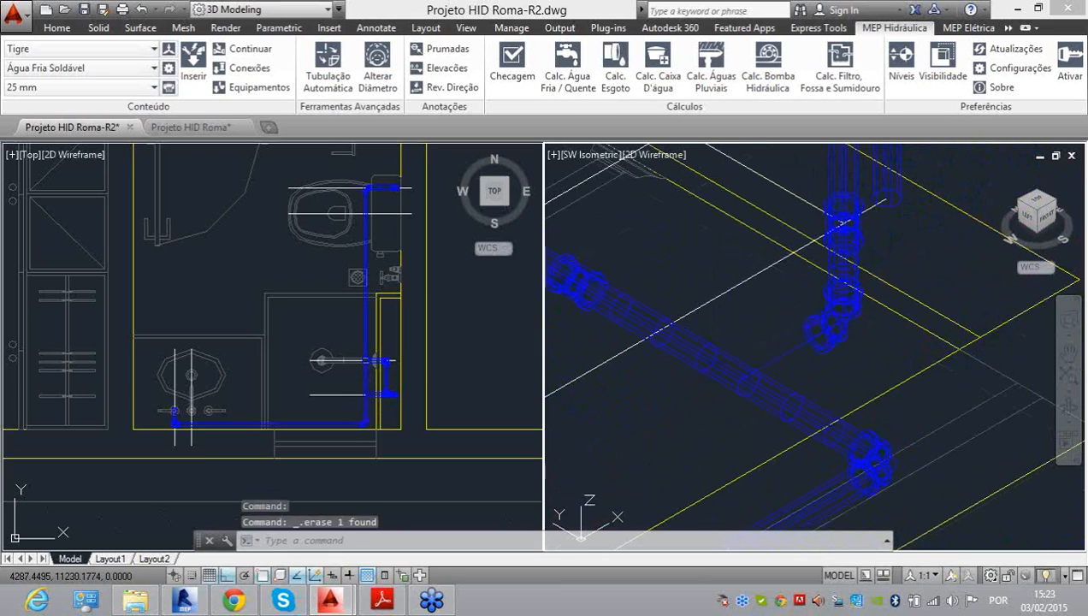
Step: Erase the generated floor pipe between the coupling and the corner elbow near the shower, along with that coupling
{"action": "scroll", "coordinate": [732, 389], "scroll_direction": "down", "scroll_amount": 5}
{"action": "scroll", "coordinate": [676, 374], "scroll_direction": "up", "scroll_amount": 5}
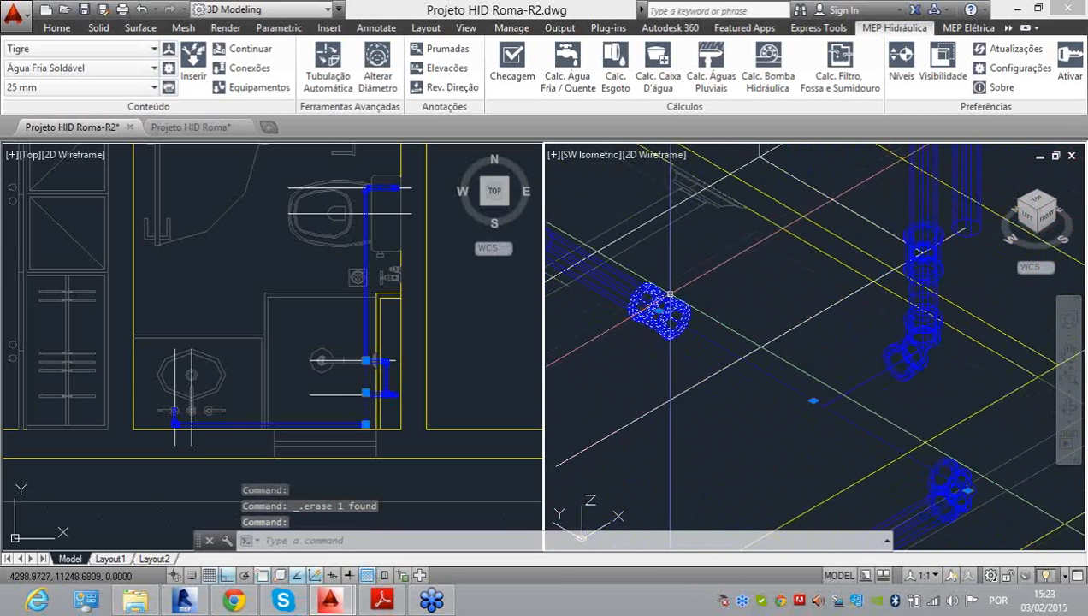
{"action": "scroll", "coordinate": [634, 293], "scroll_direction": "up", "scroll_amount": 3}
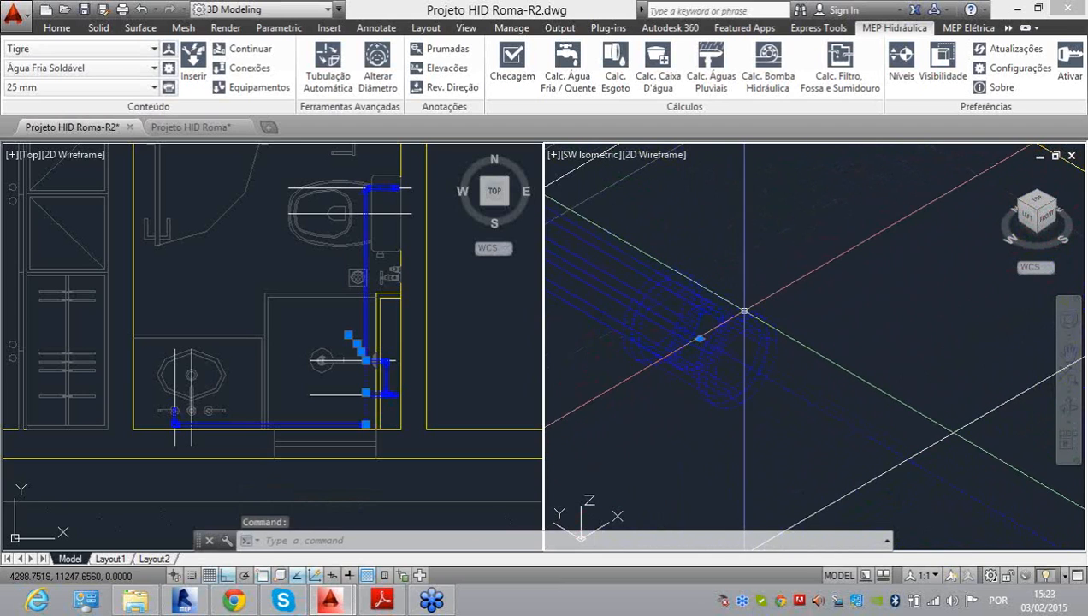
{"action": "scroll", "coordinate": [742, 319], "scroll_direction": "down", "scroll_amount": 5}
{"action": "key", "text": "Escape"}
{"action": "left_click", "coordinate": [744, 321]}
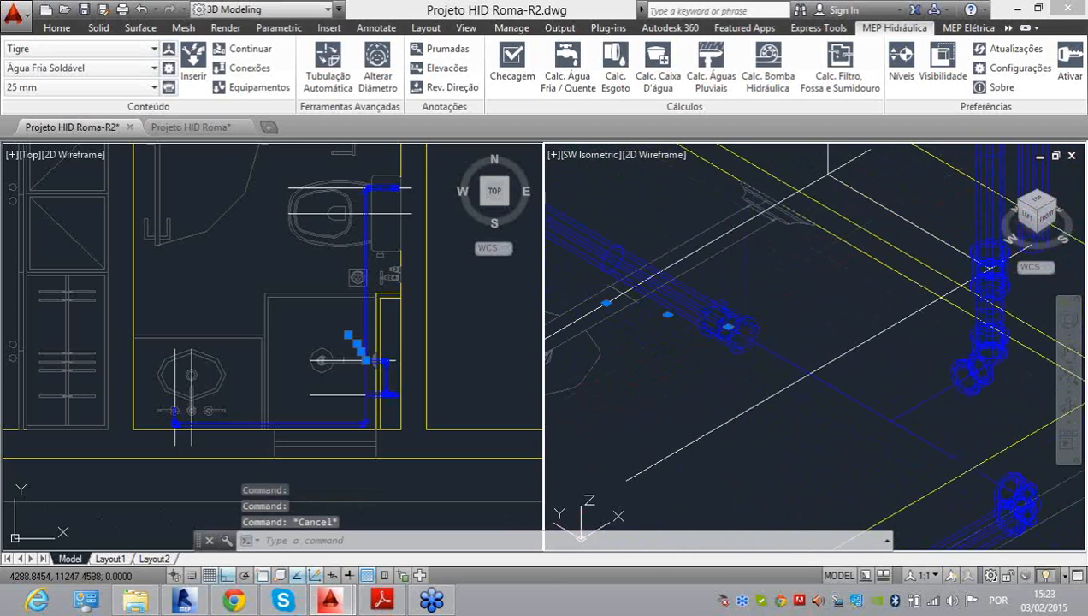
{"action": "key", "text": "Delete"}
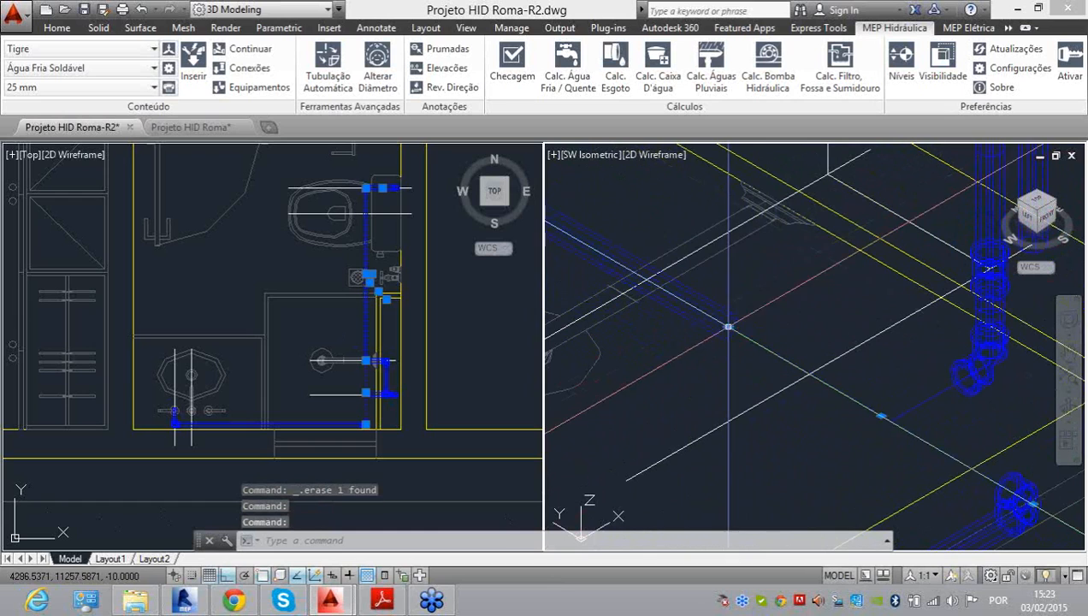
Step: Shorten the exposed floor line by stretching its toilet-side end to the junction with the riser's branch
{"action": "key", "text": "Escape"}
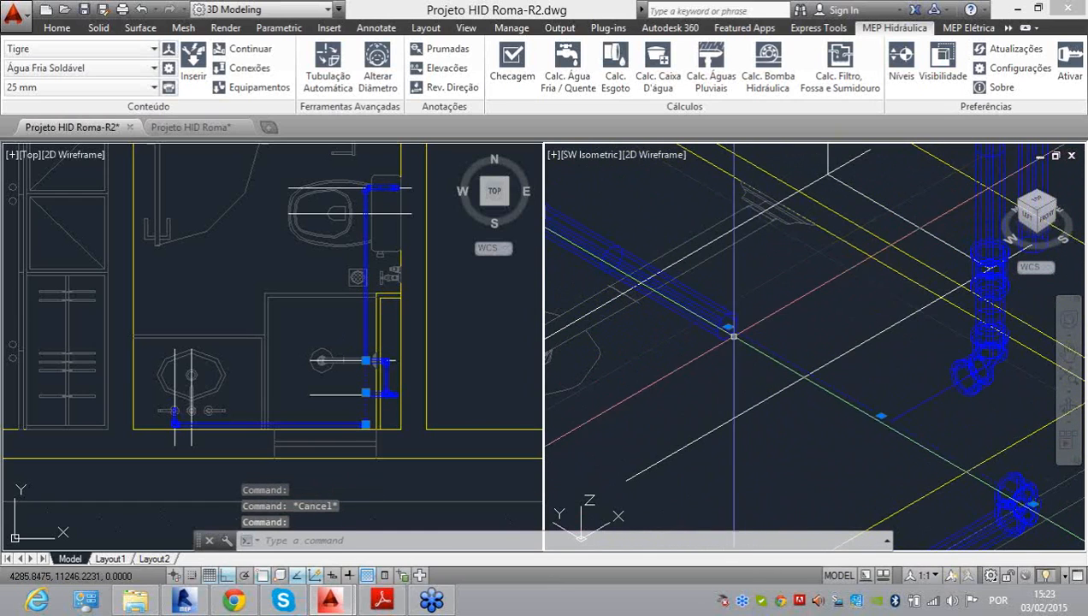
{"action": "left_click", "coordinate": [728, 327]}
{"action": "key", "text": "Escape"}
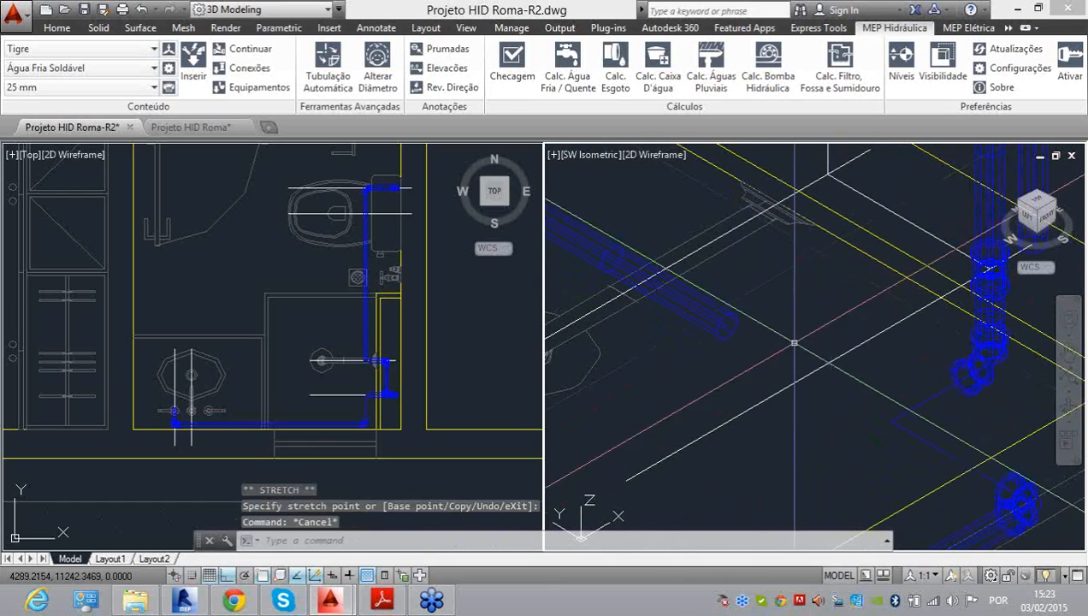
Step: Undo the line stretch, the erasures and the automatic piping to restore the plain 3D lines
{"action": "key", "text": "ctrl+z"}
{"action": "key", "text": "ctrl+z"}
{"action": "key", "text": "ctrl+z"}
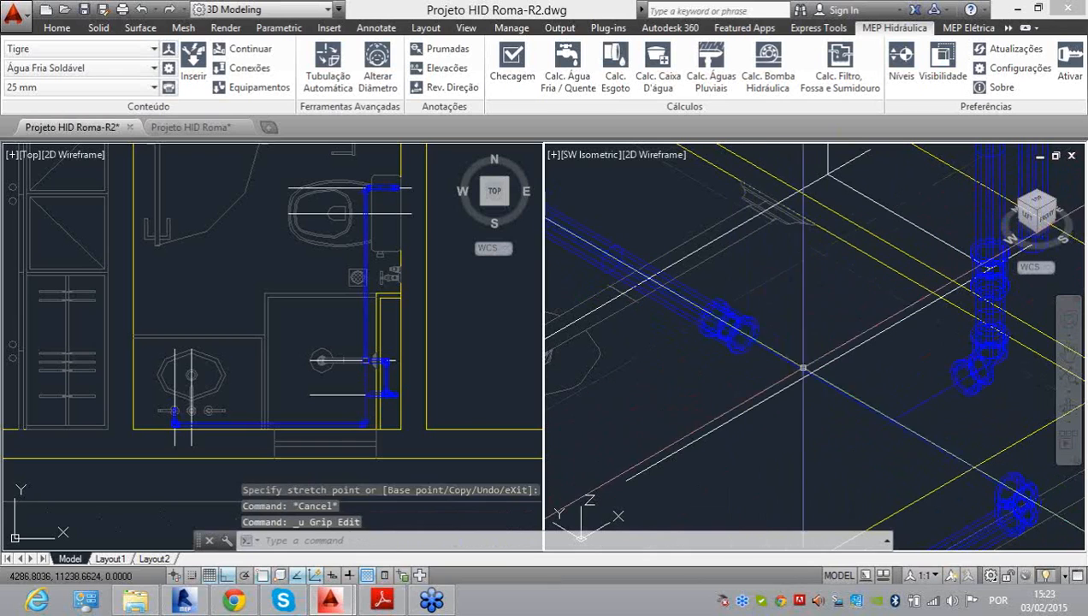
{"action": "key", "text": "ctrl+z"}
{"action": "key", "text": "ctrl+z"}
{"action": "key", "text": "ctrl+z"}
{"action": "key", "text": "ctrl+z"}
{"action": "key", "text": "ctrl+z"}
{"action": "key", "text": "ctrl+z"}
{"action": "key", "text": "ctrl+z"}
{"action": "key", "text": "ctrl+z"}
{"action": "key", "text": "ctrl+z"}
{"action": "key", "text": "ctrl+z"}
{"action": "key", "text": "ctrl+z"}
{"action": "key", "text": "ctrl+z"}
Step: Shorten the corner-side floor line by stretching its toilet-side end to the junction with the riser's branch
{"action": "scroll", "coordinate": [744, 396], "scroll_direction": "up", "scroll_amount": 5}
{"action": "left_click", "coordinate": [604, 315]}
{"action": "left_click", "coordinate": [610, 268]}
{"action": "middle_click_drag", "start_coordinate": [622, 278], "coordinate": [682, 341]}
{"action": "left_click", "coordinate": [742, 368]}
{"action": "left_click", "coordinate": [732, 382]}
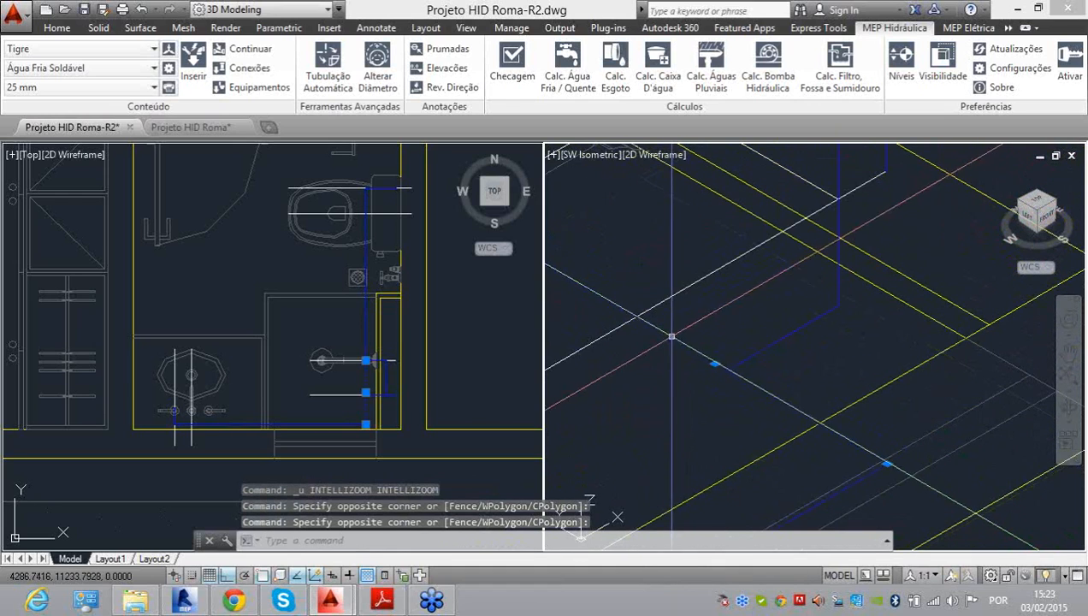
{"action": "scroll", "coordinate": [672, 336], "scroll_direction": "down", "scroll_amount": 2}
{"action": "left_click", "coordinate": [592, 292]}
{"action": "left_click", "coordinate": [706, 359]}
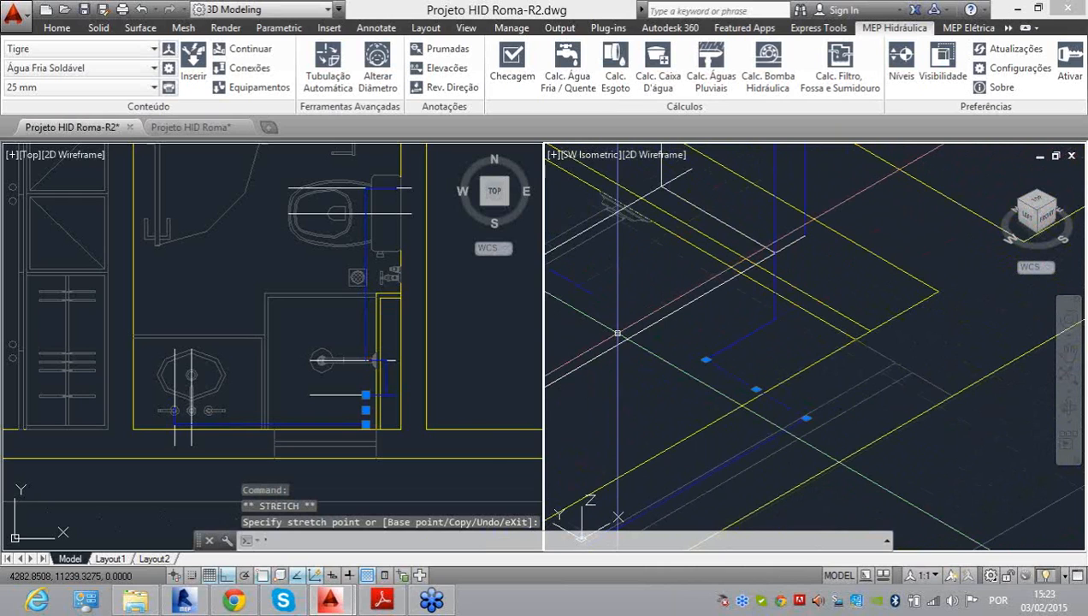
{"action": "key", "text": "Escape"}
{"action": "key", "text": "Escape"}
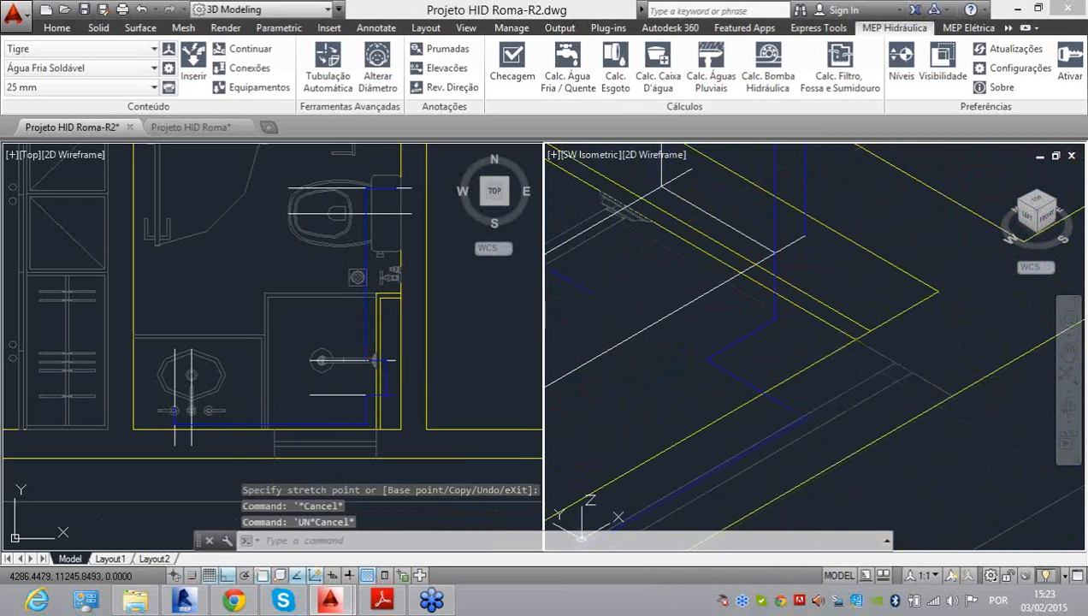
Step: Stretch the shower-side end of the toilet's floor line to the junction with the riser's branch
{"action": "left_click", "coordinate": [601, 301]}
{"action": "left_click", "coordinate": [588, 290]}
{"action": "left_click", "coordinate": [592, 293]}
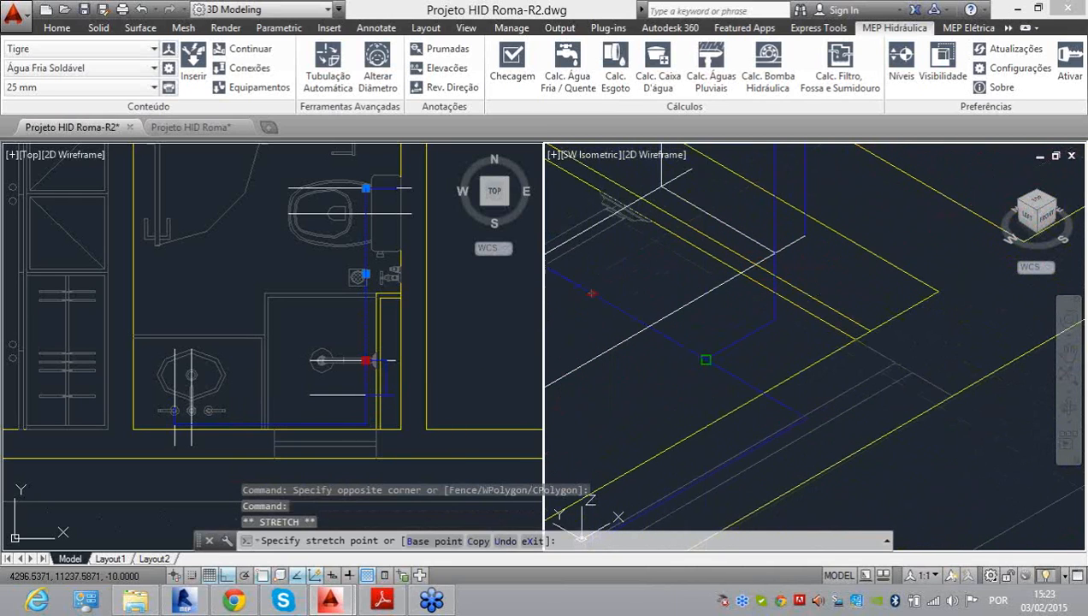
{"action": "key", "text": "Escape"}
Step: Start automatic piping and select the vertical lines beside the shower together with their short branch lines
{"action": "scroll", "coordinate": [752, 439], "scroll_direction": "down", "scroll_amount": 5}
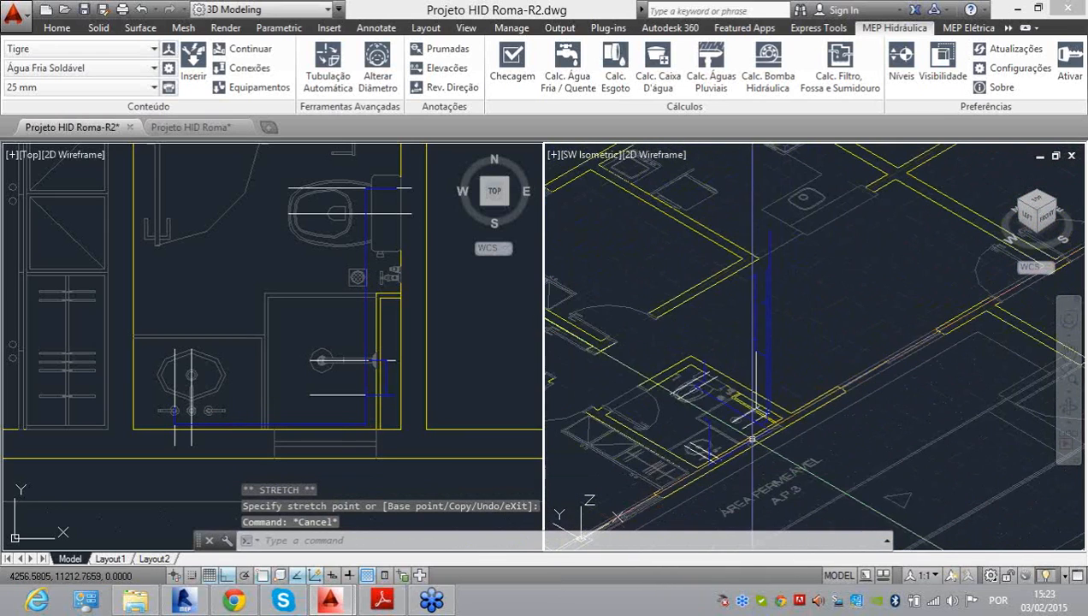
{"action": "left_click", "coordinate": [328, 64]}
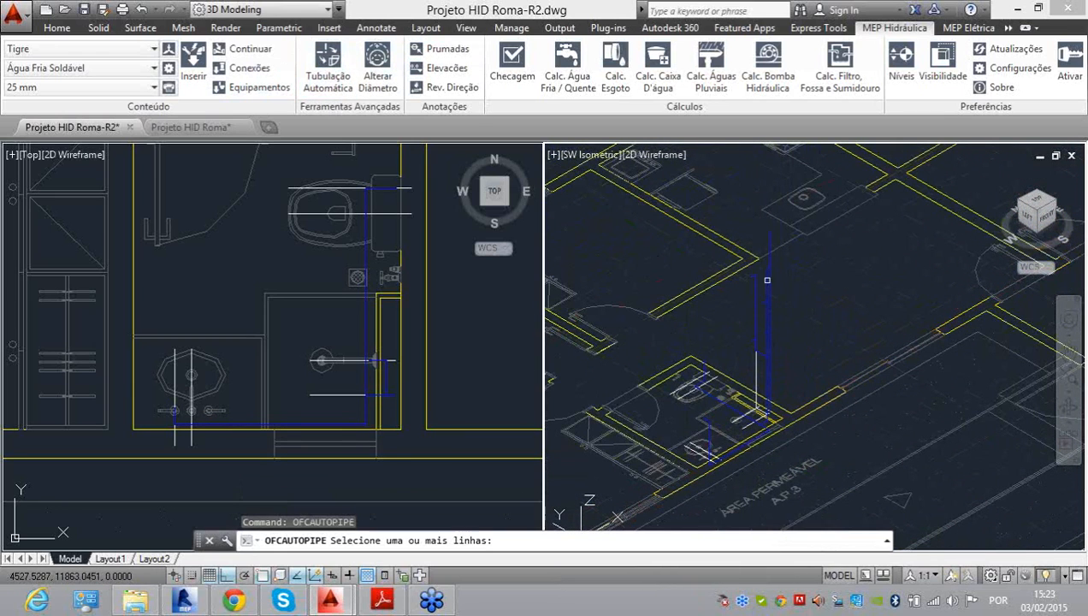
{"action": "scroll", "coordinate": [765, 342], "scroll_direction": "up", "scroll_amount": 5}
{"action": "left_click", "coordinate": [788, 320]}
{"action": "left_click", "coordinate": [705, 263]}
{"action": "left_click", "coordinate": [790, 420]}
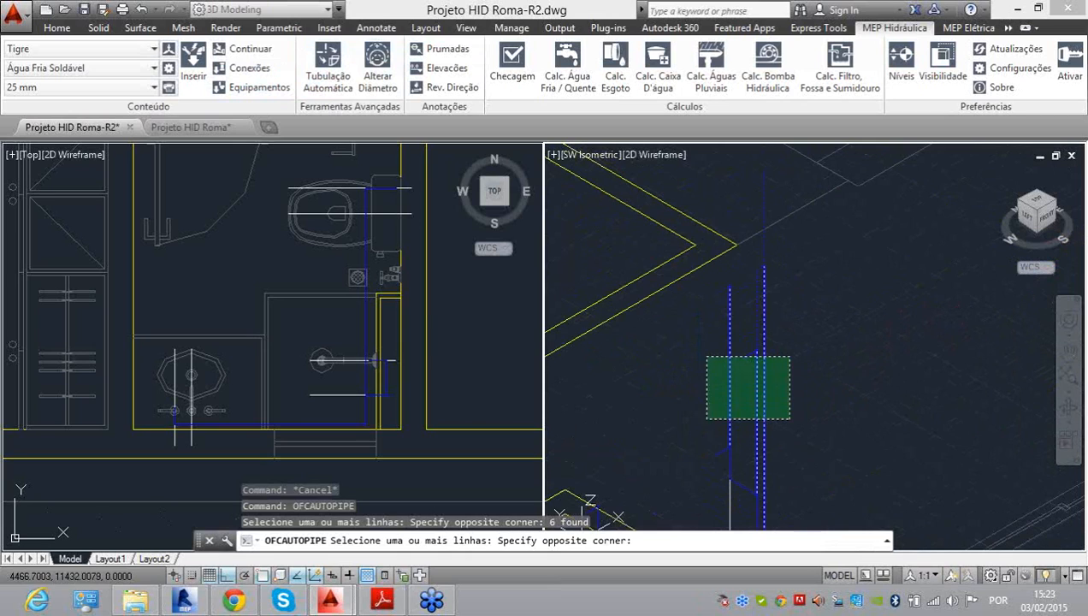
{"action": "left_click", "coordinate": [706, 355]}
{"action": "scroll", "coordinate": [756, 492], "scroll_direction": "up", "scroll_amount": 2}
{"action": "middle_click_drag", "start_coordinate": [756, 493], "coordinate": [756, 328]}
{"action": "scroll", "coordinate": [757, 328], "scroll_direction": "up", "scroll_amount": 2}
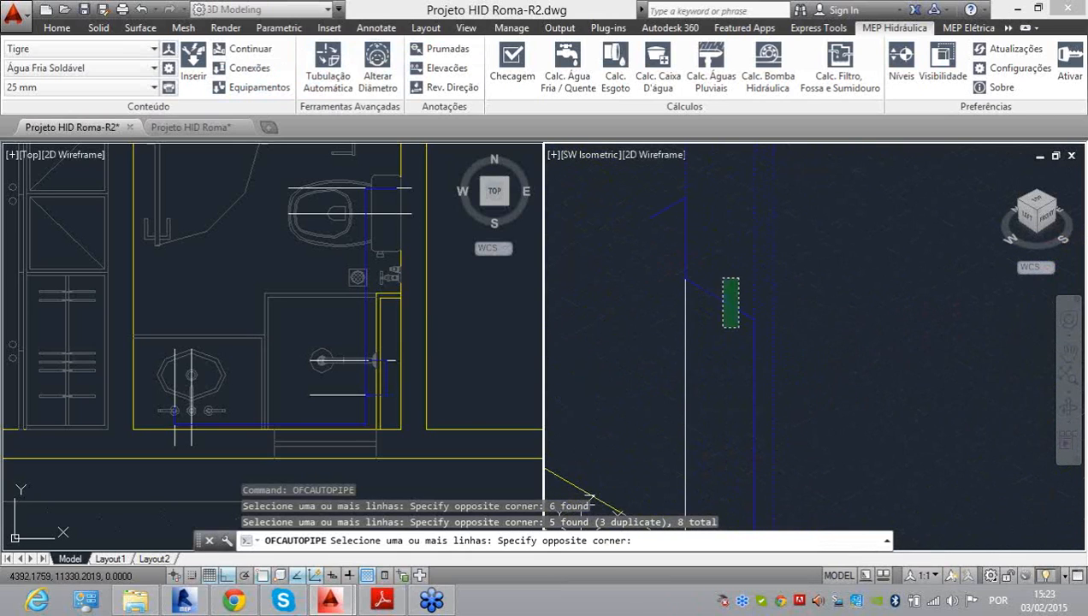
{"action": "left_click", "coordinate": [724, 279]}
{"action": "left_click", "coordinate": [695, 227]}
{"action": "left_click", "coordinate": [662, 199]}
{"action": "left_click", "coordinate": [848, 433]}
{"action": "left_click", "coordinate": [753, 350]}
Step: Add the riser's foot, its floor branch, the floor lines meeting at the junction and the washbasin's wall route to the selection
{"action": "middle_click_drag", "start_coordinate": [751, 366], "coordinate": [751, 184]}
{"action": "scroll", "coordinate": [741, 299], "scroll_direction": "down", "scroll_amount": 2}
{"action": "middle_click_drag", "start_coordinate": [746, 391], "coordinate": [766, 297]}
{"action": "scroll", "coordinate": [782, 301], "scroll_direction": "up", "scroll_amount": 2}
{"action": "scroll", "coordinate": [782, 301], "scroll_direction": "up", "scroll_amount": 2}
{"action": "left_click", "coordinate": [817, 323]}
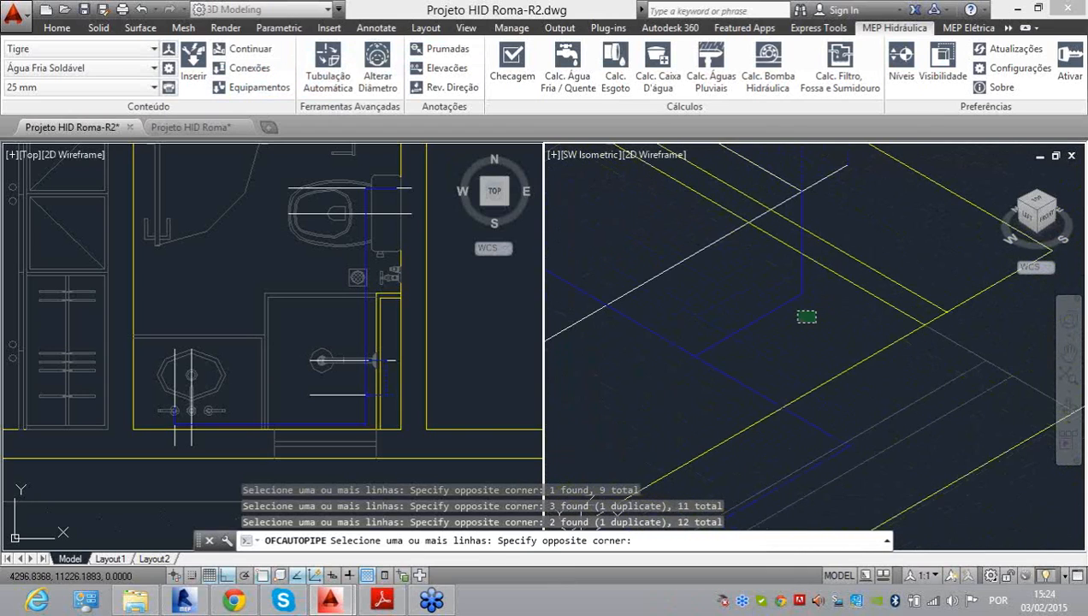
{"action": "left_click", "coordinate": [797, 313]}
{"action": "left_click", "coordinate": [755, 384]}
{"action": "left_click", "coordinate": [666, 329]}
{"action": "middle_click_drag", "start_coordinate": [791, 429], "coordinate": [860, 202]}
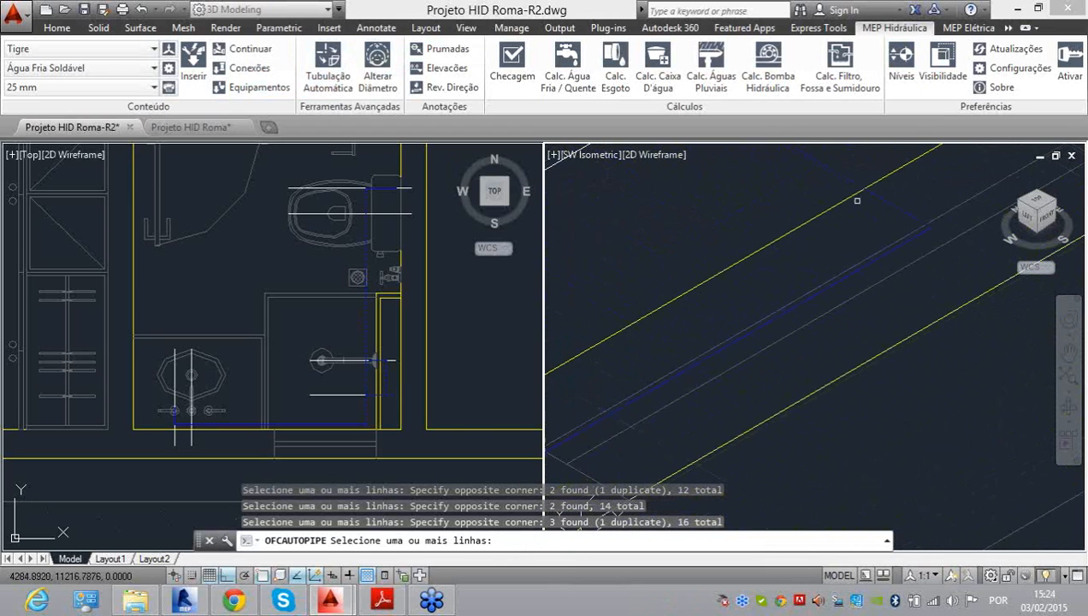
{"action": "left_click", "coordinate": [834, 465]}
{"action": "left_click", "coordinate": [741, 310]}
Step: Add the washbasin's riser and stub and the toilet's lines to the selection and generate the automatic piping
{"action": "scroll", "coordinate": [878, 325], "scroll_direction": "down", "scroll_amount": 2}
{"action": "middle_click_drag", "start_coordinate": [697, 423], "coordinate": [745, 372]}
{"action": "left_click", "coordinate": [686, 385]}
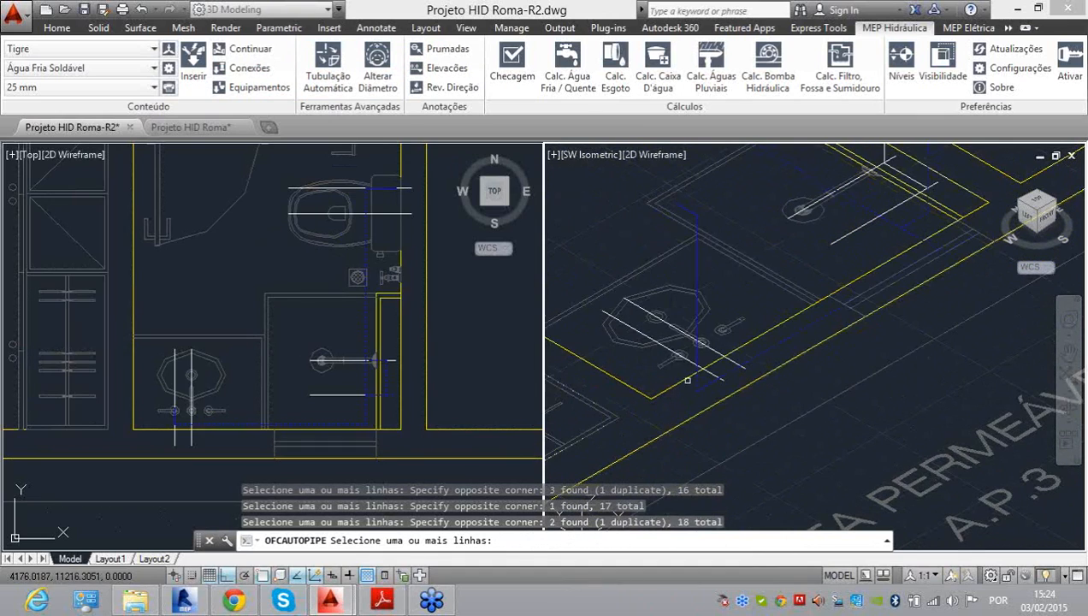
{"action": "left_click", "coordinate": [721, 242]}
{"action": "left_click", "coordinate": [681, 229]}
{"action": "left_click", "coordinate": [728, 185]}
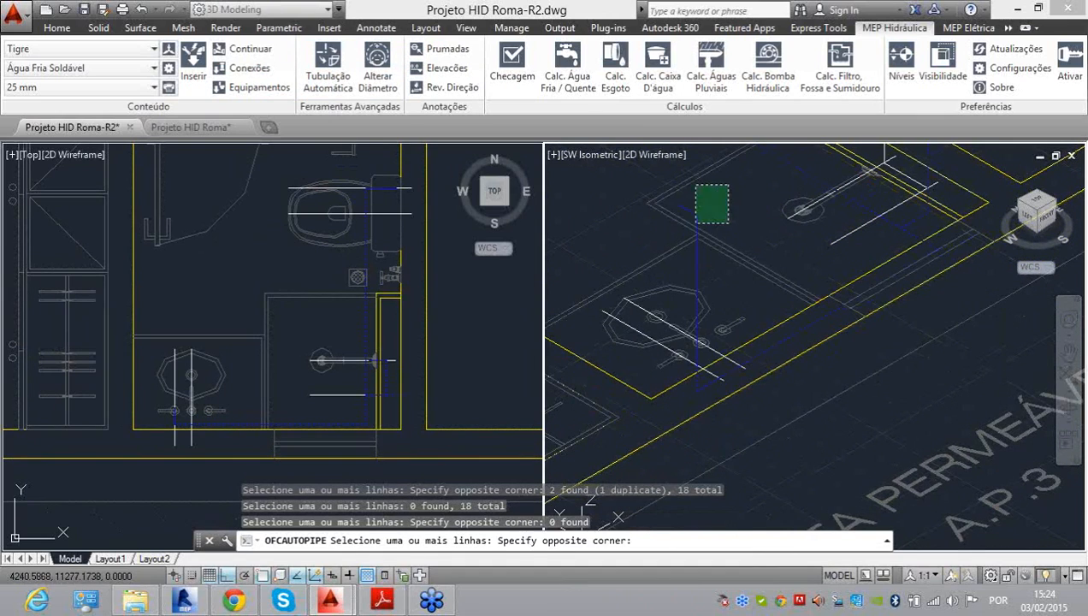
{"action": "left_click", "coordinate": [677, 247]}
{"action": "scroll", "coordinate": [701, 323], "scroll_direction": "up", "scroll_amount": 7}
{"action": "scroll", "coordinate": [694, 381], "scroll_direction": "down", "scroll_amount": 7}
{"action": "scroll", "coordinate": [695, 328], "scroll_direction": "up", "scroll_amount": 5}
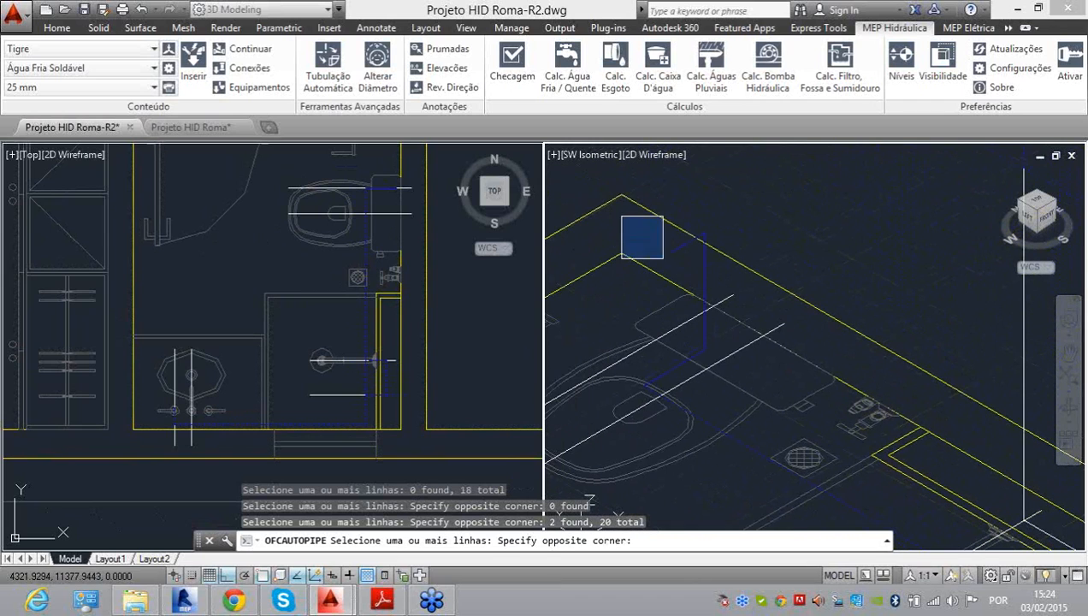
{"action": "left_click", "coordinate": [729, 421]}
{"action": "scroll", "coordinate": [788, 254], "scroll_direction": "down", "scroll_amount": 5}
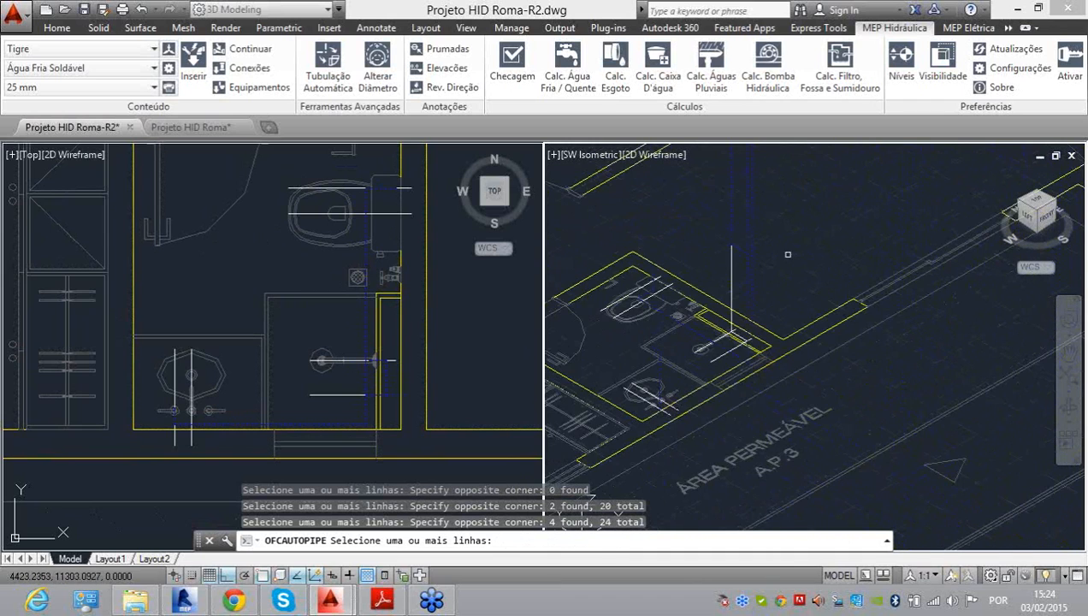
{"action": "middle_click_drag", "start_coordinate": [788, 255], "coordinate": [751, 395]}
{"action": "key", "text": "Return"}
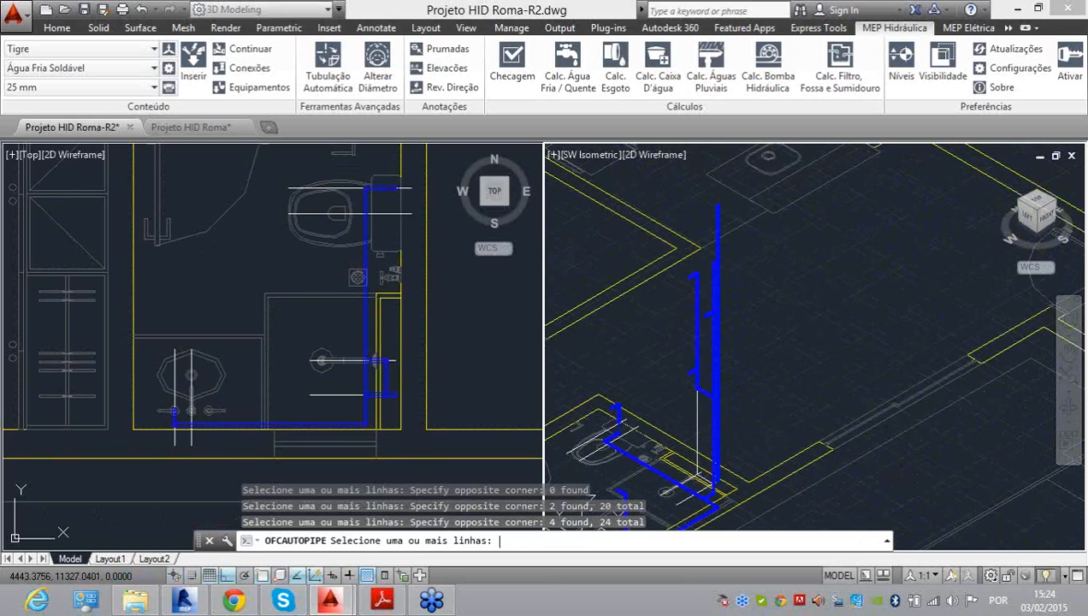
{"action": "key", "text": "Return"}
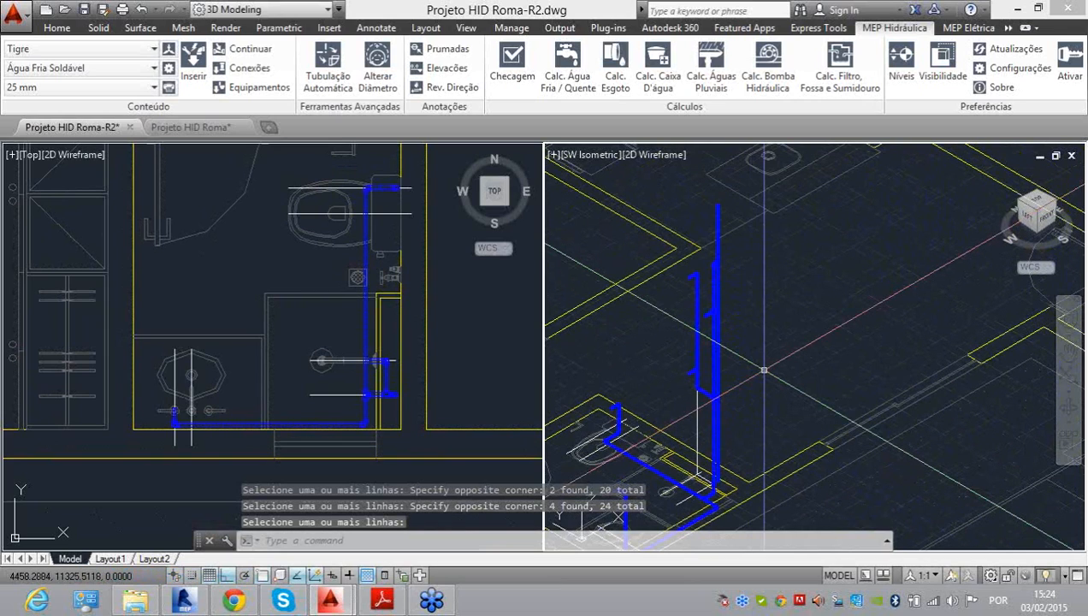
Step: Examine the generated pipes and fittings at the shower risers, the floor junction, the washbasin and the toilet
{"action": "scroll", "coordinate": [740, 231], "scroll_direction": "up", "scroll_amount": 6}
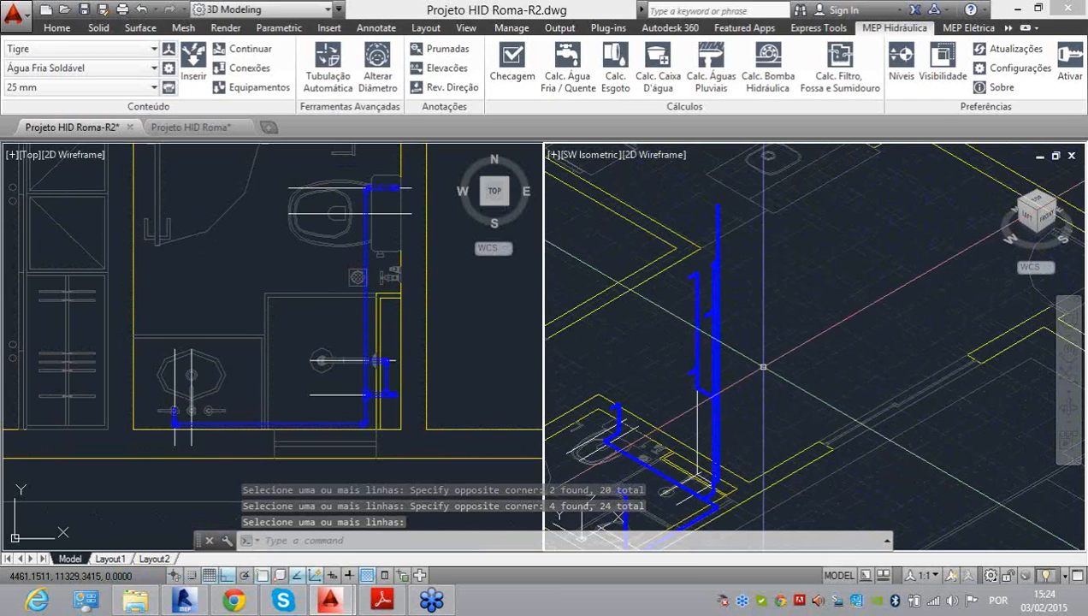
{"action": "scroll", "coordinate": [739, 231], "scroll_direction": "down", "scroll_amount": 5}
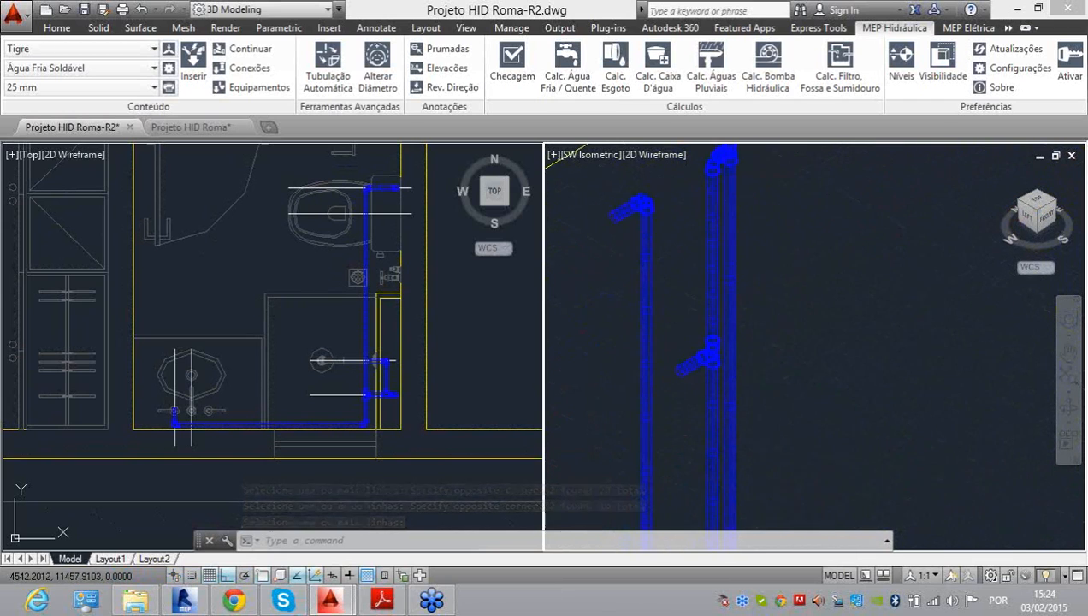
{"action": "scroll", "coordinate": [763, 346], "scroll_direction": "up", "scroll_amount": 6}
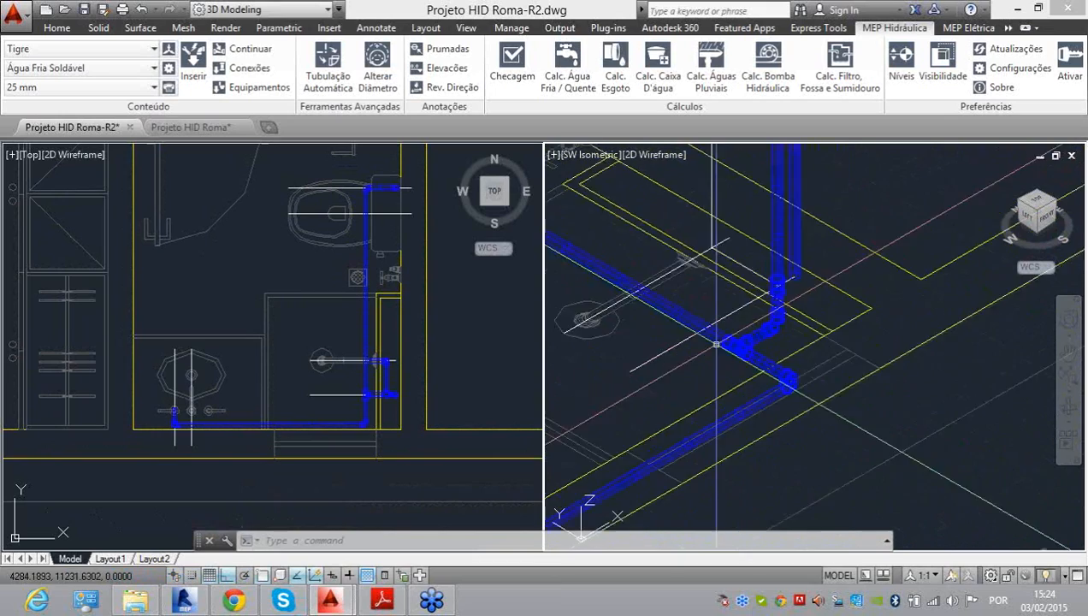
{"action": "scroll", "coordinate": [810, 293], "scroll_direction": "down", "scroll_amount": 6}
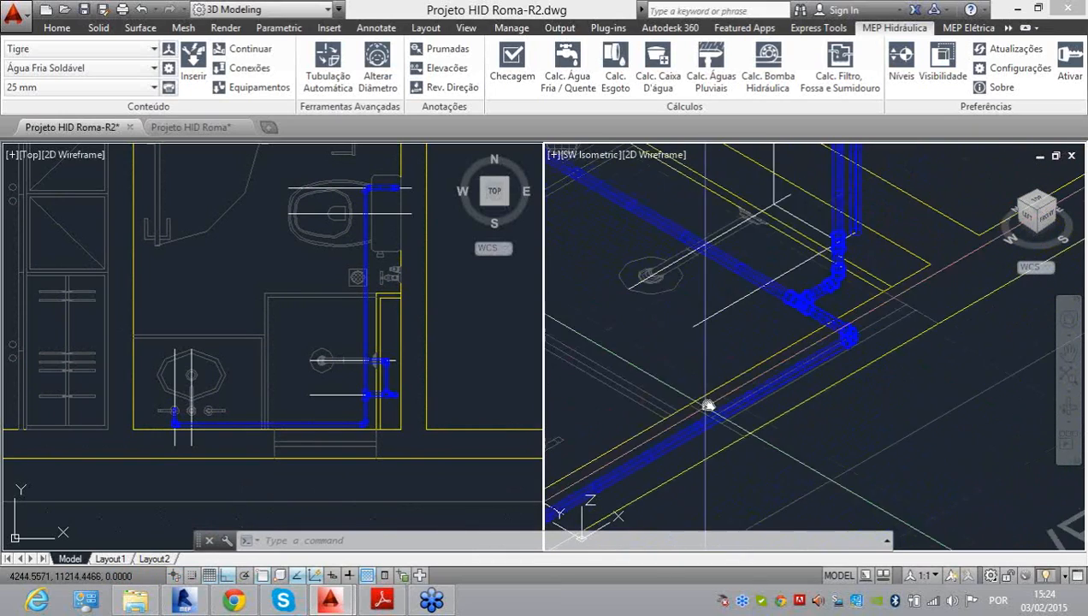
{"action": "scroll", "coordinate": [741, 372], "scroll_direction": "up", "scroll_amount": 10}
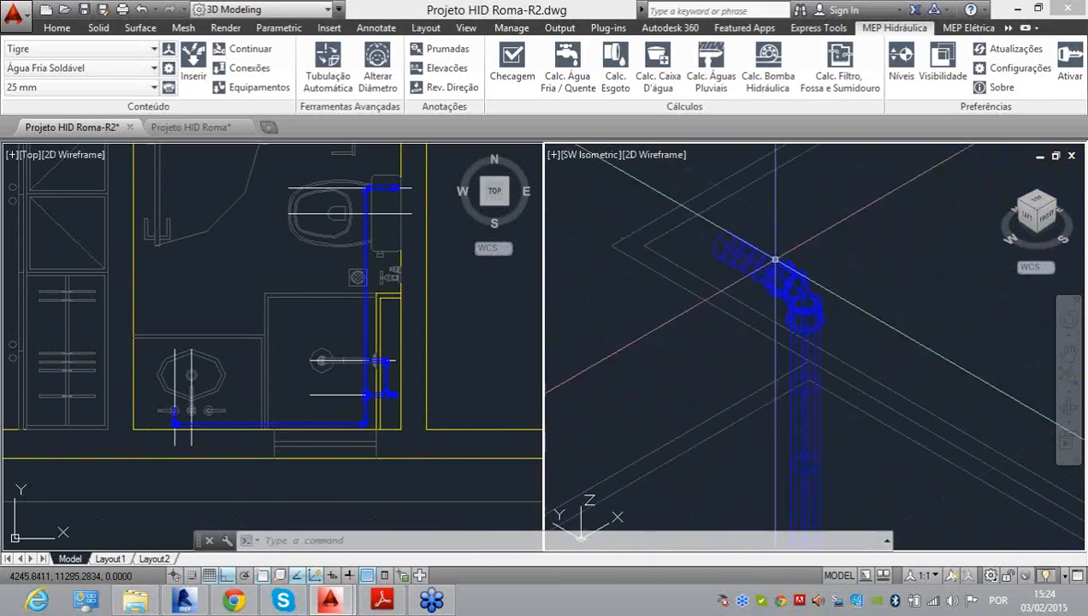
{"action": "scroll", "coordinate": [699, 309], "scroll_direction": "down", "scroll_amount": 6}
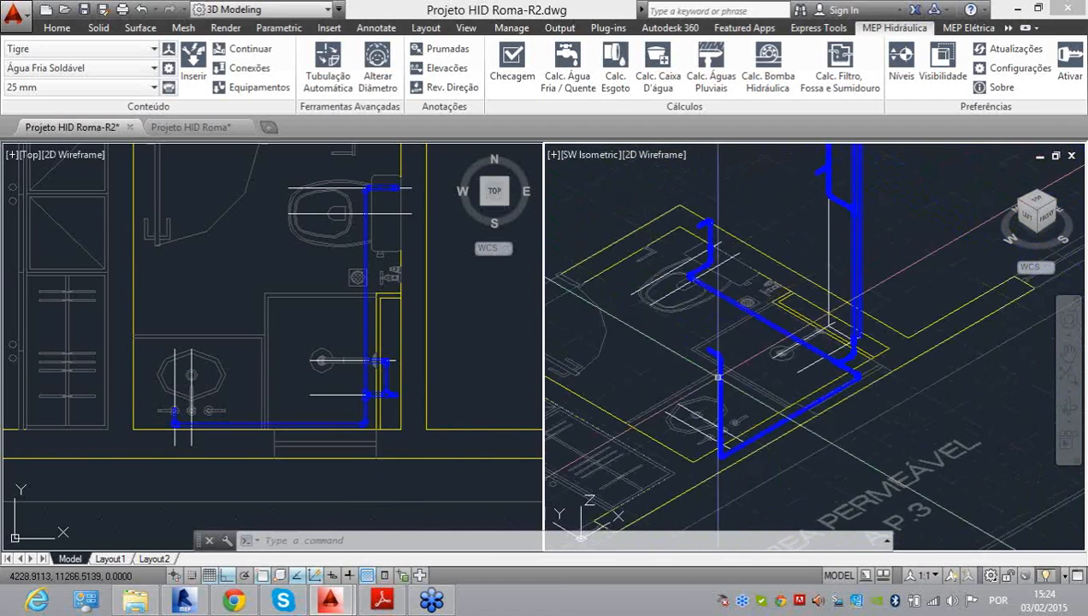
{"action": "scroll", "coordinate": [690, 284], "scroll_direction": "up", "scroll_amount": 5}
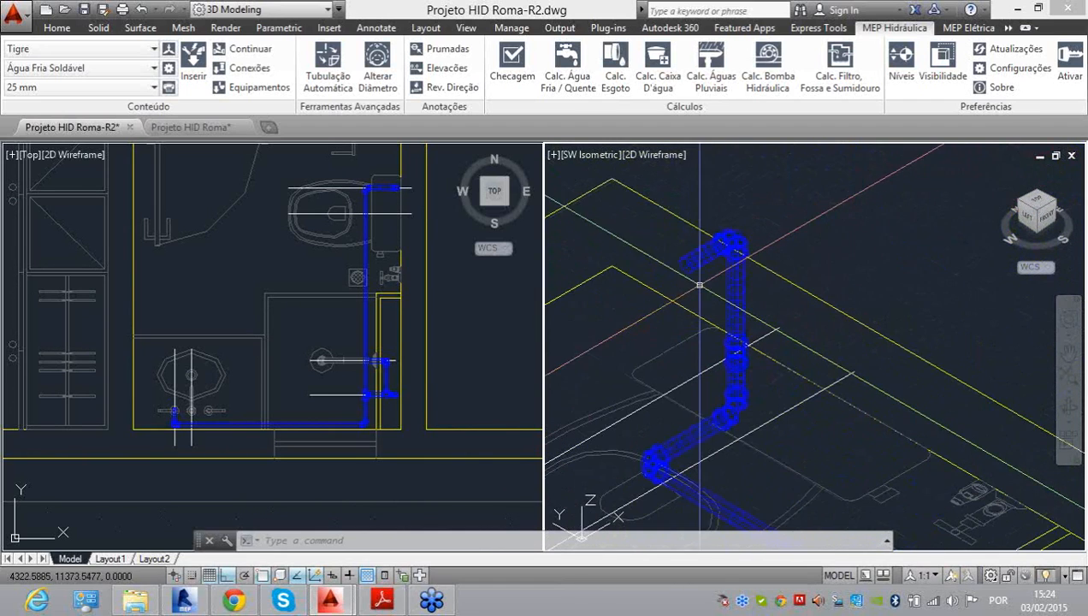
Step: Erase the toilet's stub pipe and continue from its elbow with the "Bacia sanitária - Caixa de descarga Ø25 mm" equipment
{"action": "left_click", "coordinate": [687, 257]}
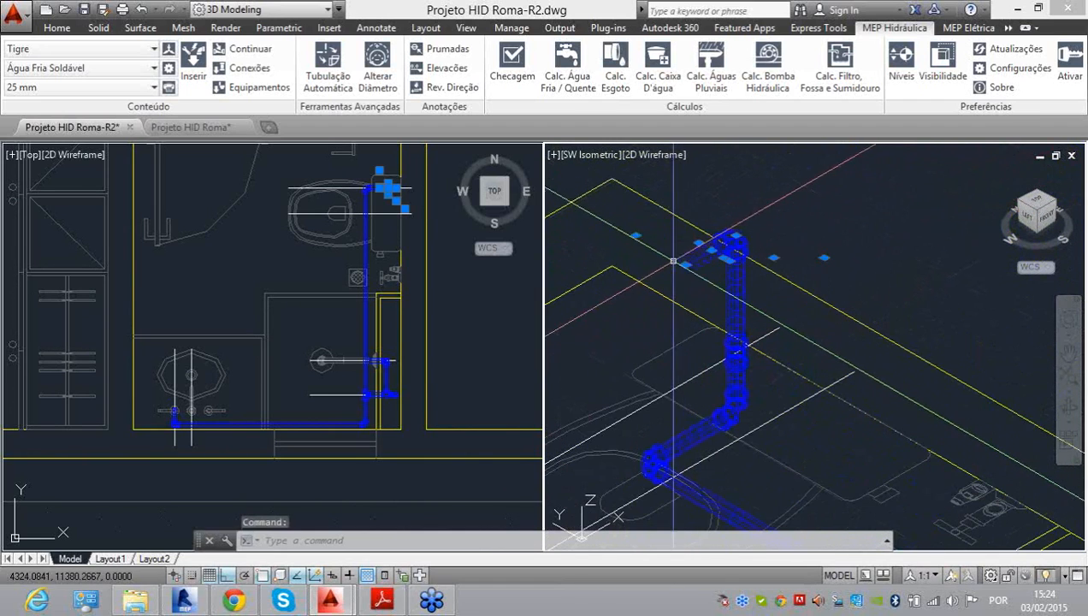
{"action": "key", "text": "Delete"}
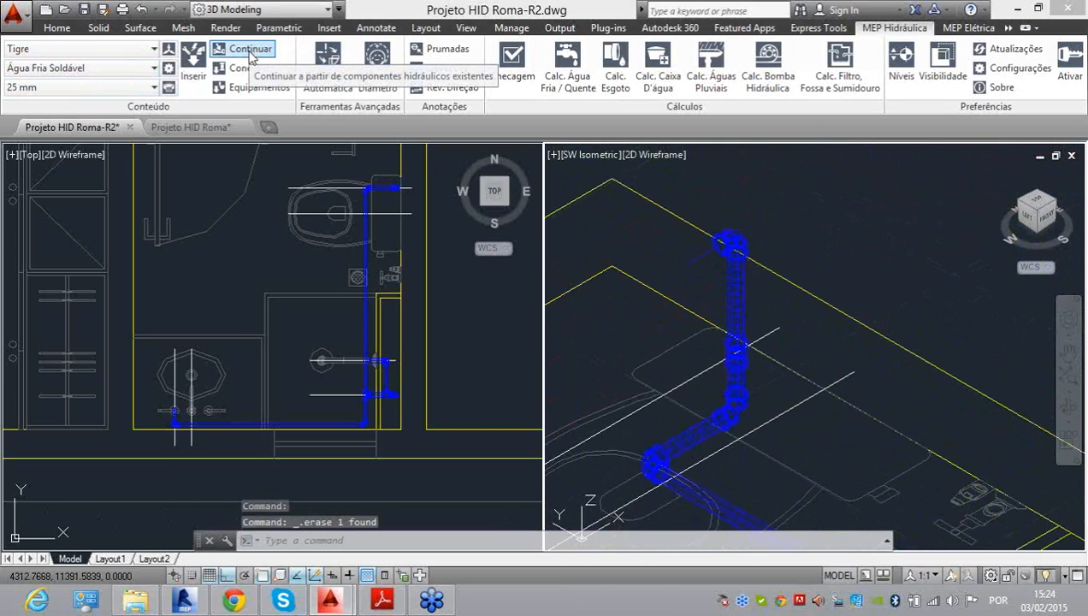
{"action": "left_click", "coordinate": [250, 49]}
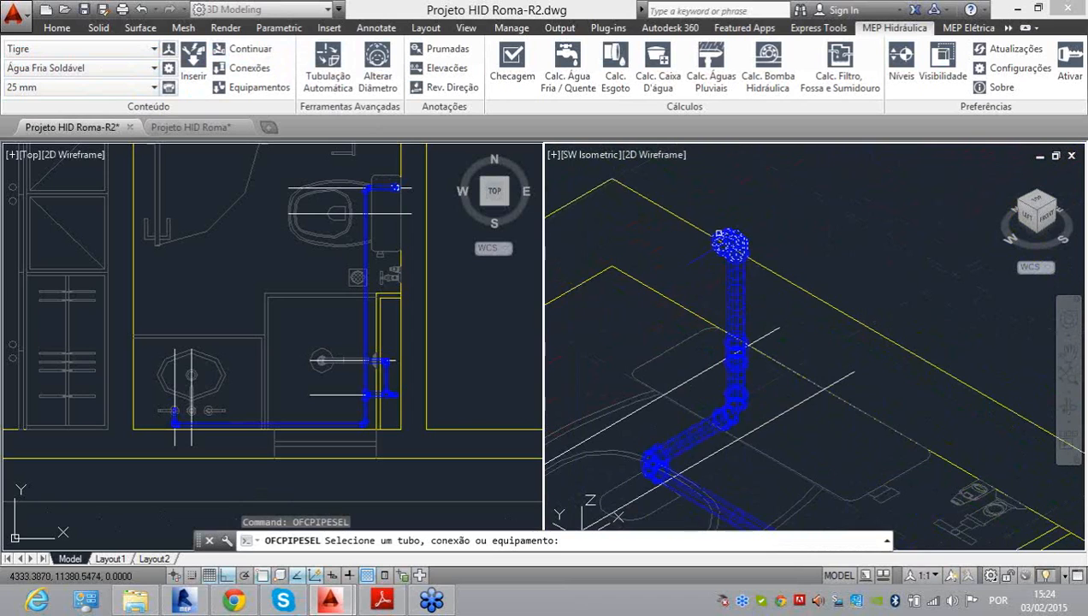
{"action": "left_click", "coordinate": [719, 234]}
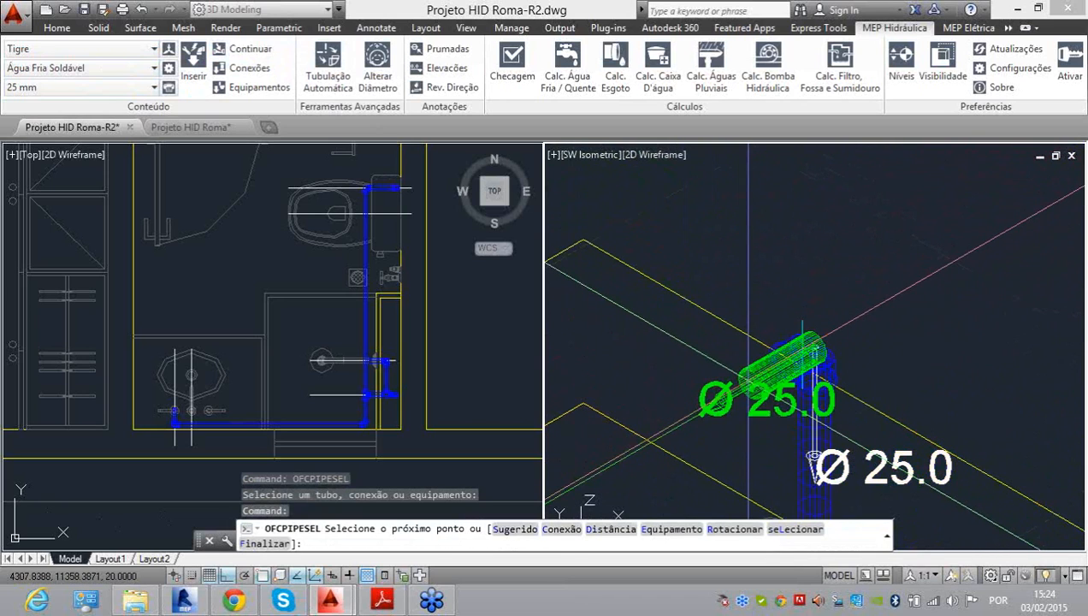
{"action": "type", "text": "e"}
{"action": "key", "text": "Return"}
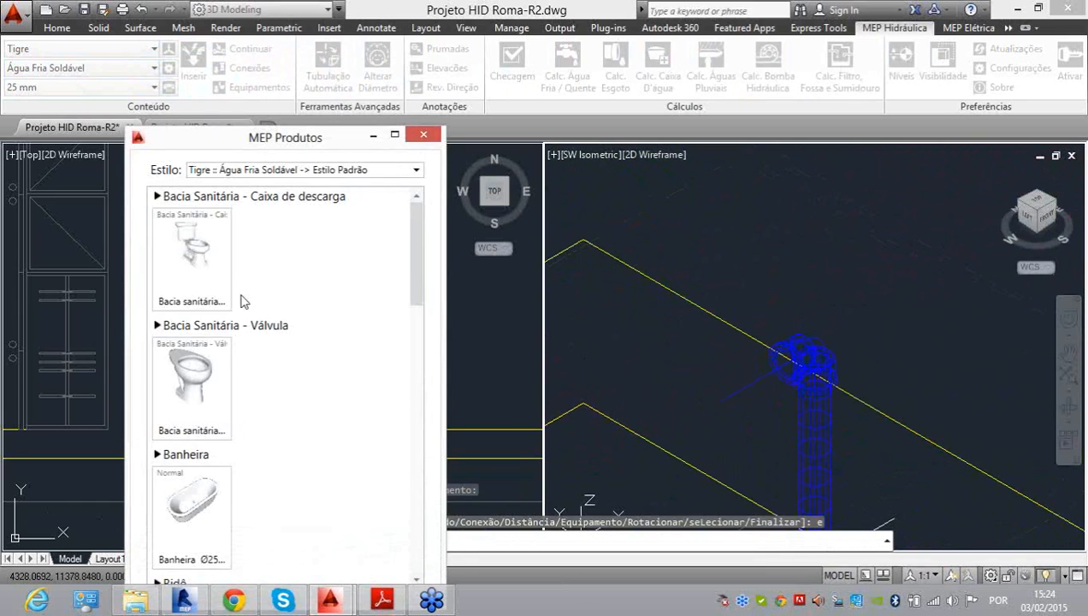
{"action": "double_click", "coordinate": [192, 249]}
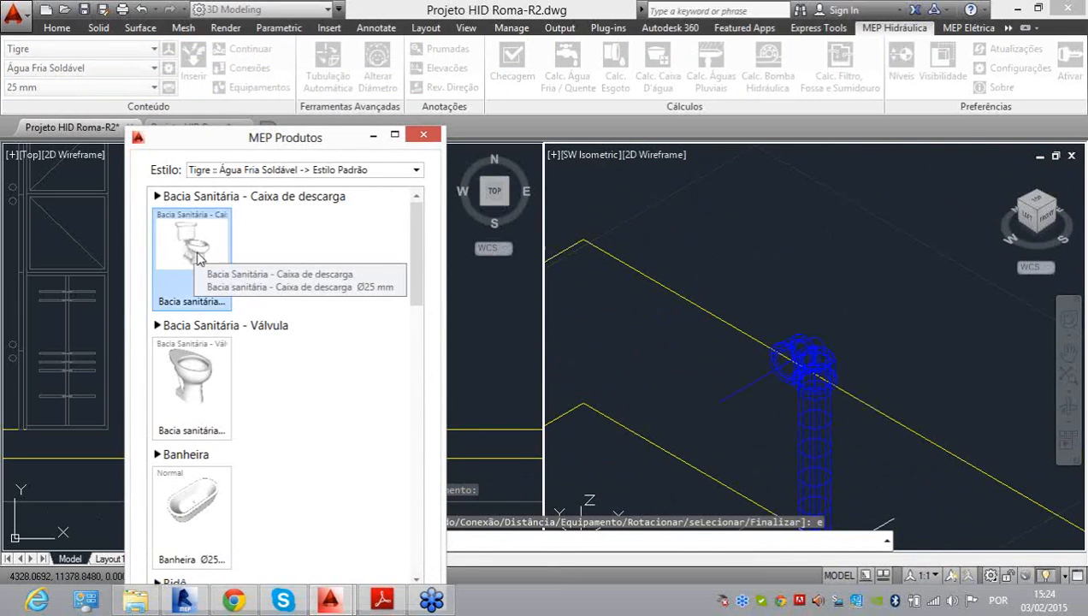
{"action": "scroll", "coordinate": [770, 346], "scroll_direction": "up", "scroll_amount": 2}
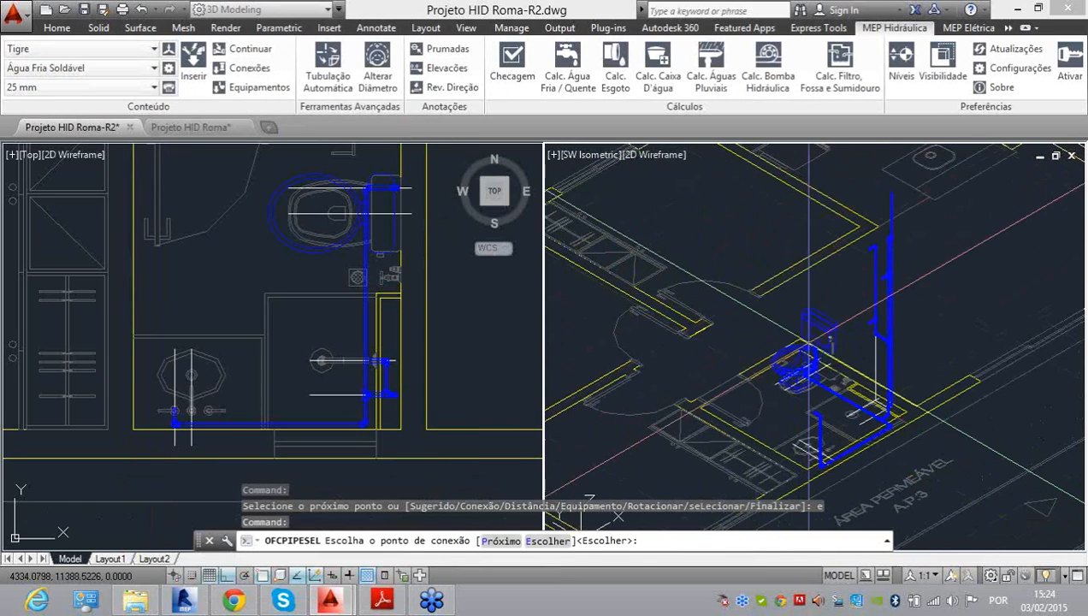
{"action": "key", "text": "Escape"}
{"action": "key", "text": "Escape"}
Step: Erase the washbasin's stub pipe and continue from its elbow with the washbasin equipment
{"action": "scroll", "coordinate": [805, 350], "scroll_direction": "up", "scroll_amount": 6}
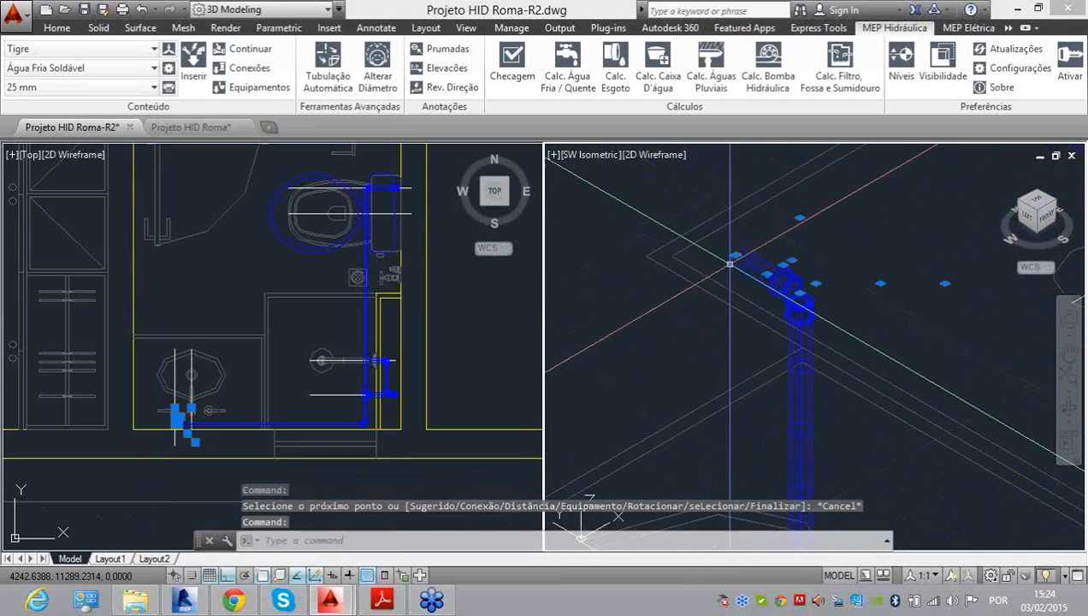
{"action": "key", "text": "Delete"}
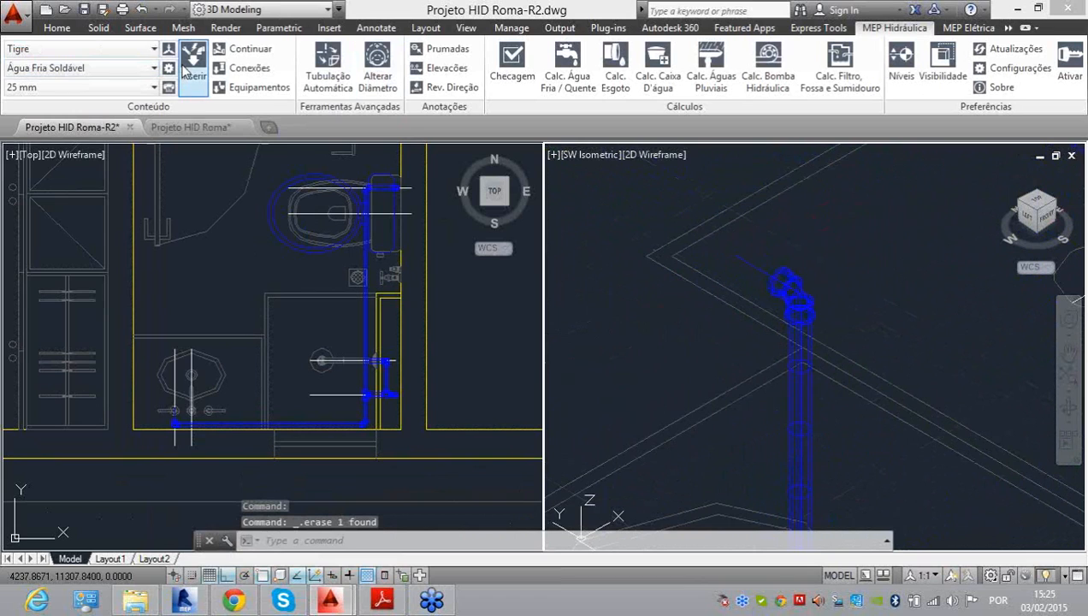
{"action": "left_click", "coordinate": [241, 50]}
{"action": "left_click", "coordinate": [779, 272]}
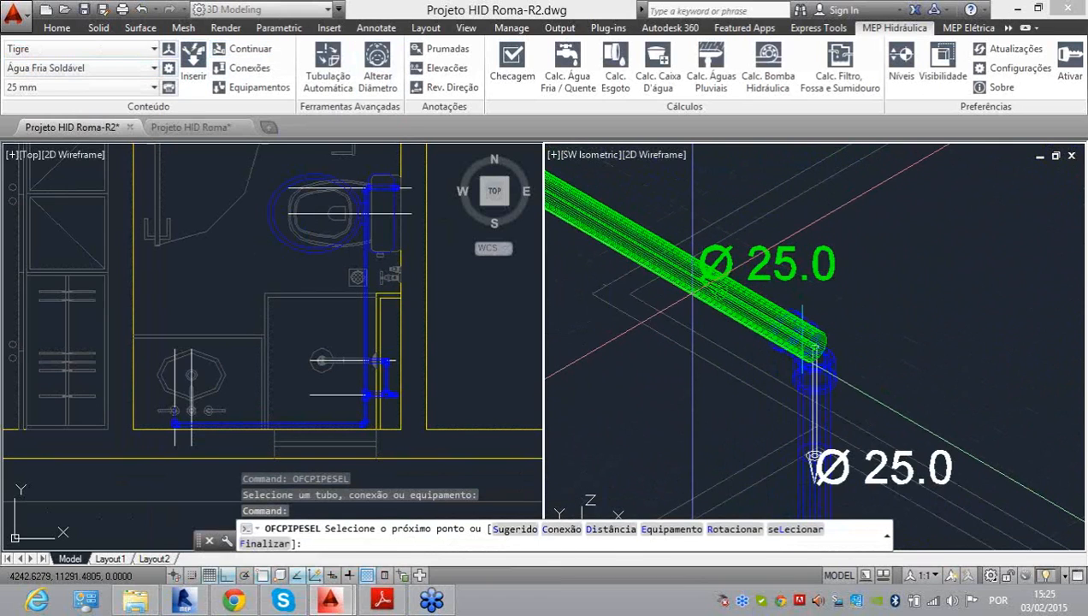
{"action": "type", "text": "elecione o próximo ponto ou : e"}
{"action": "key", "text": "Return"}
{"action": "scroll", "coordinate": [257, 324], "scroll_direction": "down", "scroll_amount": 5}
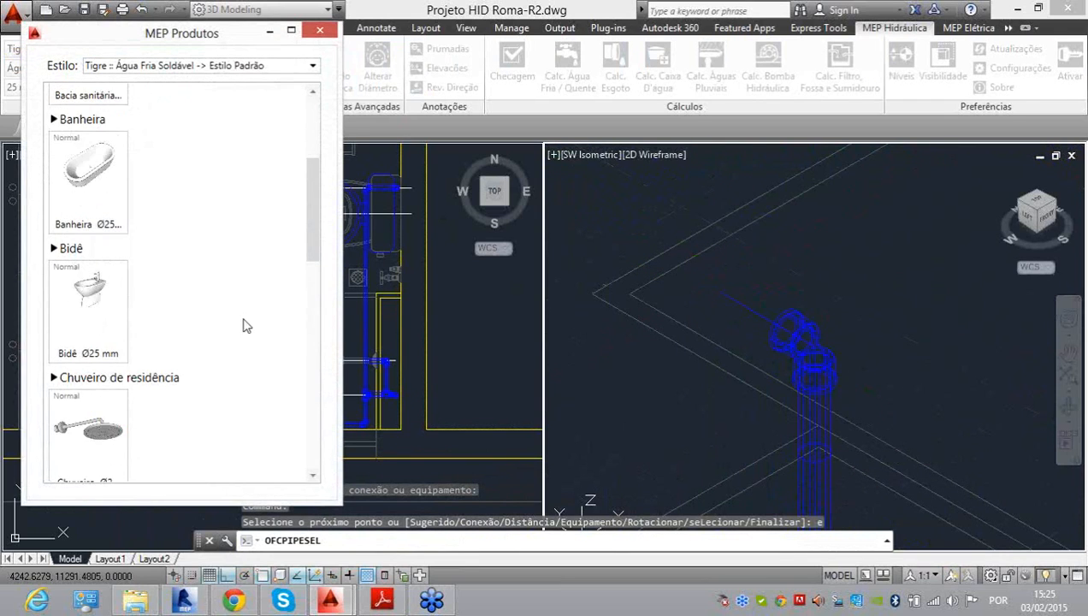
{"action": "left_click", "coordinate": [89, 334]}
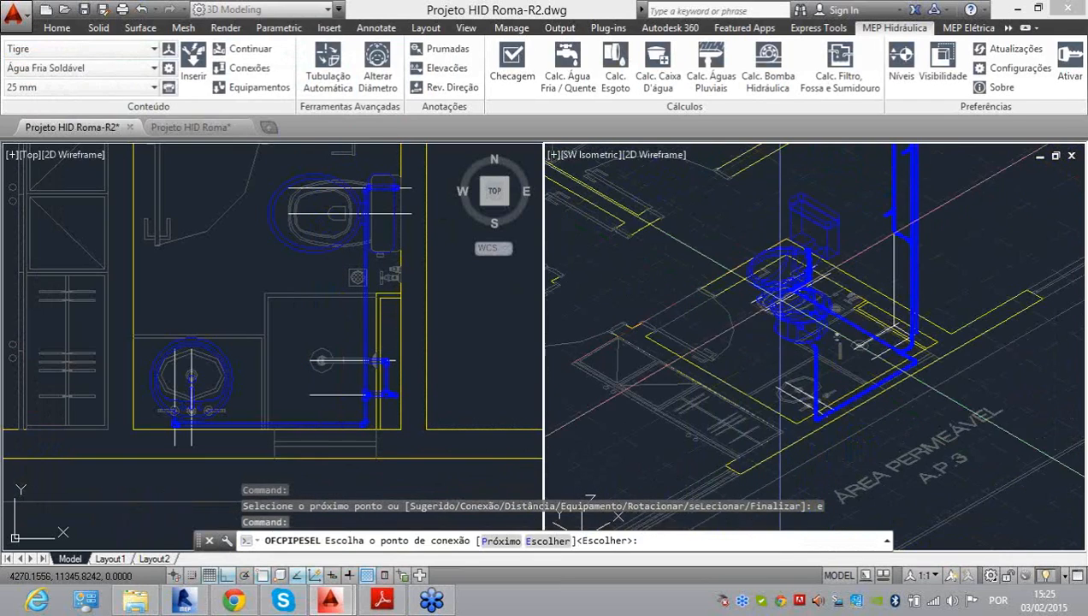
{"action": "middle_click_drag", "start_coordinate": [814, 289], "coordinate": [832, 332]}
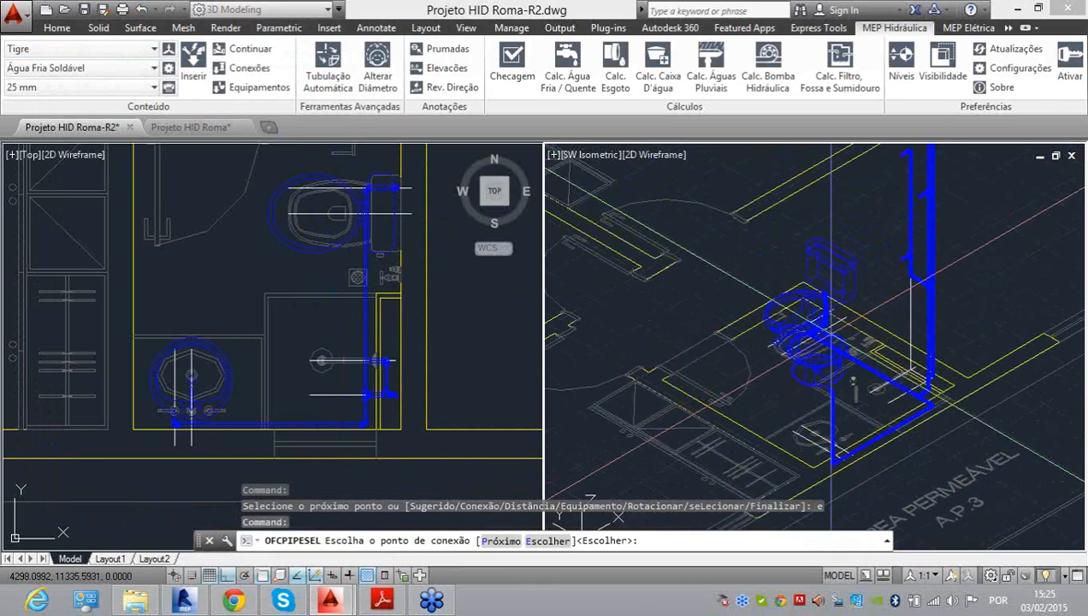
{"action": "key", "text": "Escape"}
{"action": "key", "text": "Escape"}
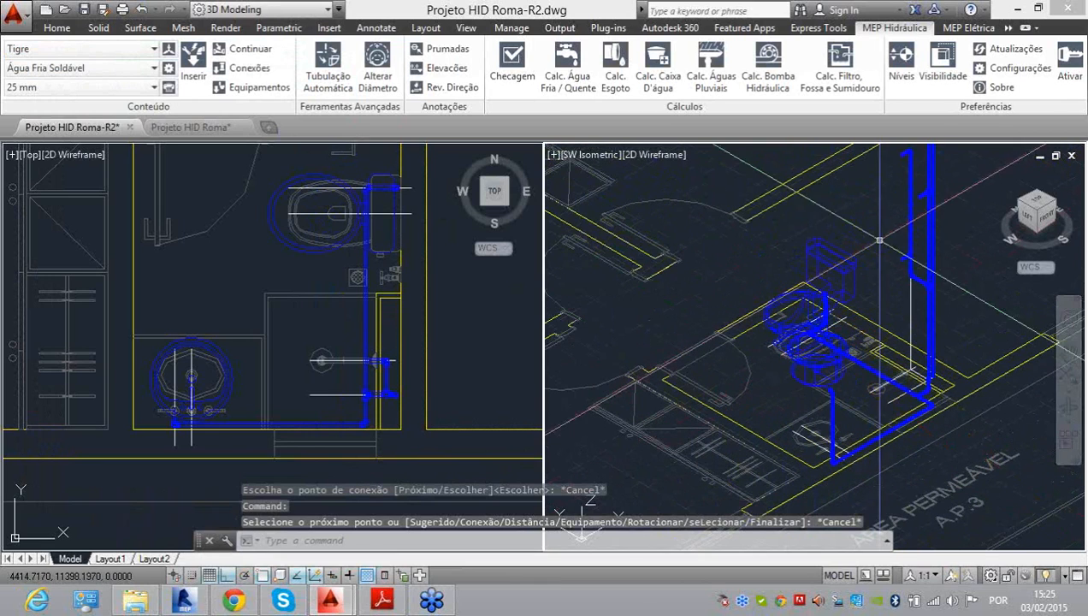
Step: Erase the short stub pipe at the upper end of the shower riser
{"action": "middle_click_drag", "start_coordinate": [919, 143], "coordinate": [800, 199]}
{"action": "scroll", "coordinate": [778, 215], "scroll_direction": "up", "scroll_amount": 7}
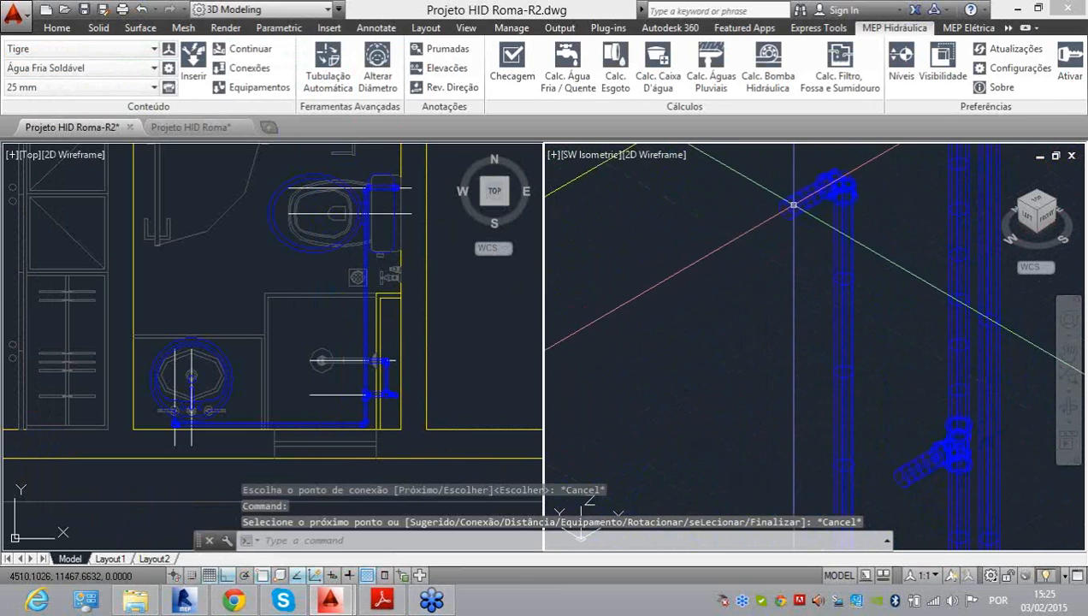
{"action": "left_click", "coordinate": [793, 206]}
{"action": "middle_click_drag", "start_coordinate": [748, 249], "coordinate": [746, 250]}
{"action": "key", "text": "Delete"}
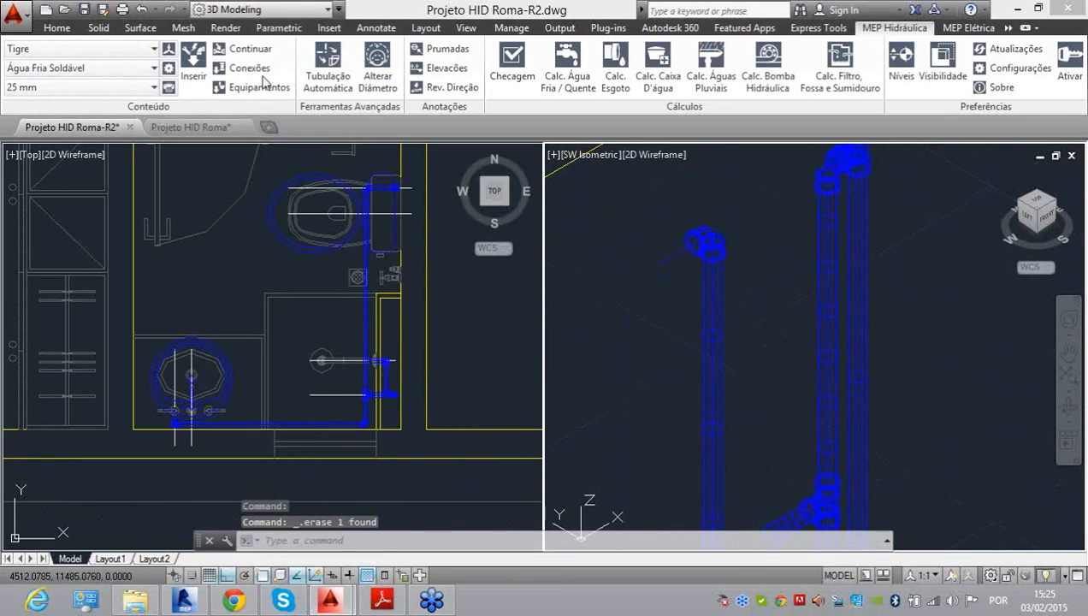
Step: Continue from the elbow at the shower riser's upper end with the residential shower (Chuveiro) equipment
{"action": "left_click", "coordinate": [240, 50]}
{"action": "left_click", "coordinate": [705, 236]}
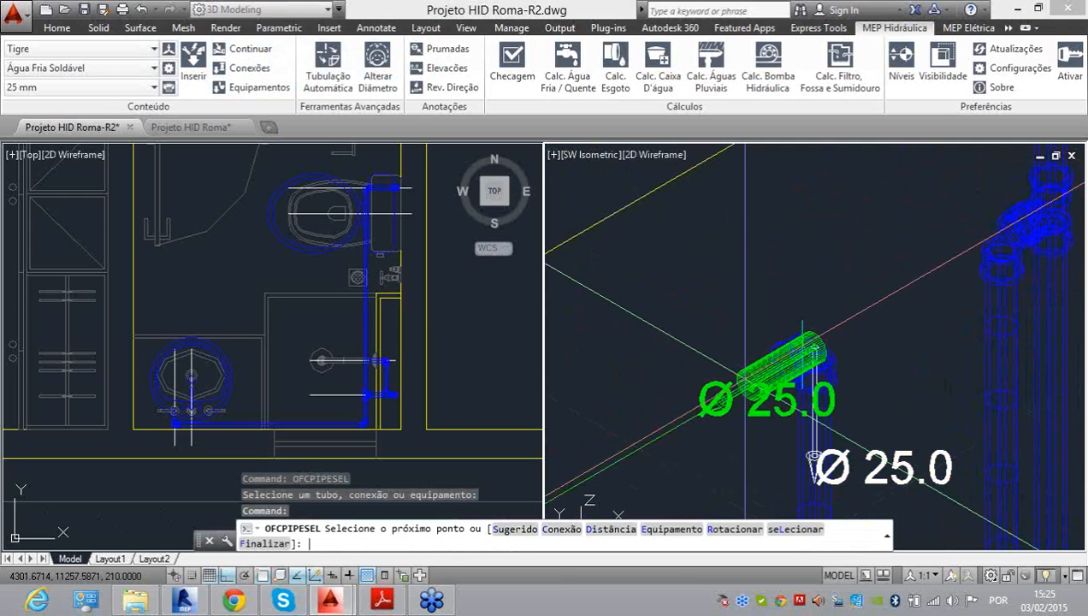
{"action": "type", "text": "e"}
{"action": "key", "text": "Return"}
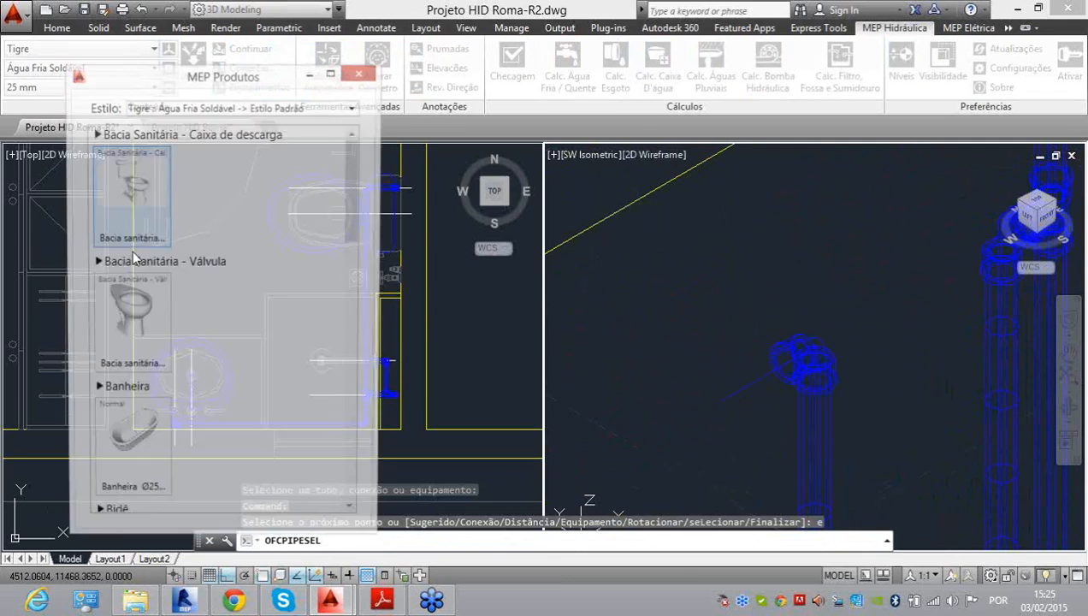
{"action": "scroll", "coordinate": [175, 296], "scroll_direction": "down", "scroll_amount": 10}
{"action": "scroll", "coordinate": [814, 347], "scroll_direction": "down", "scroll_amount": 8}
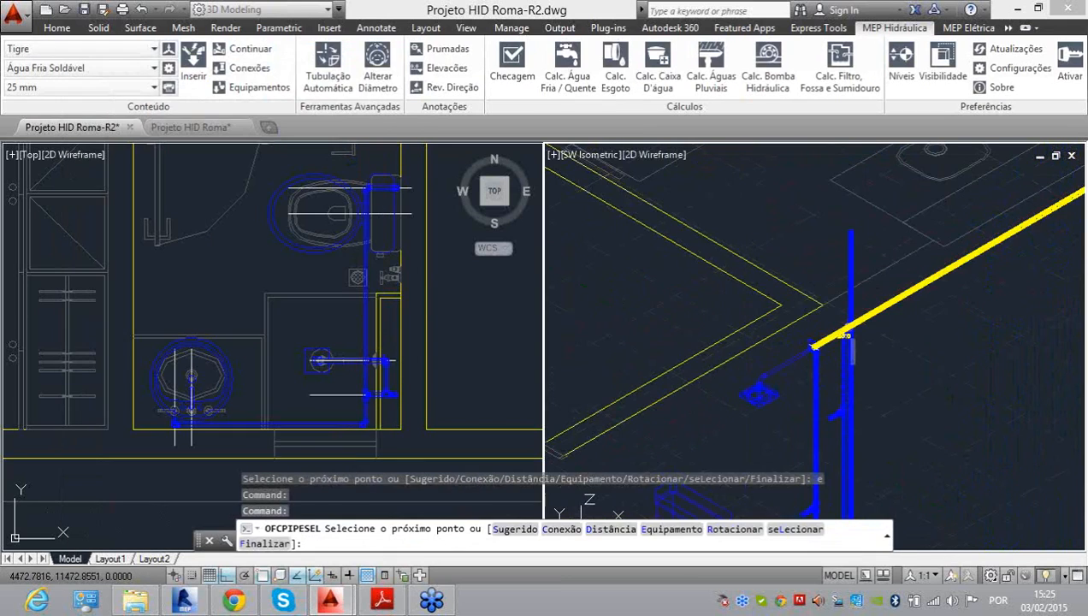
{"action": "middle_click_drag", "start_coordinate": [791, 303], "coordinate": [695, 121]}
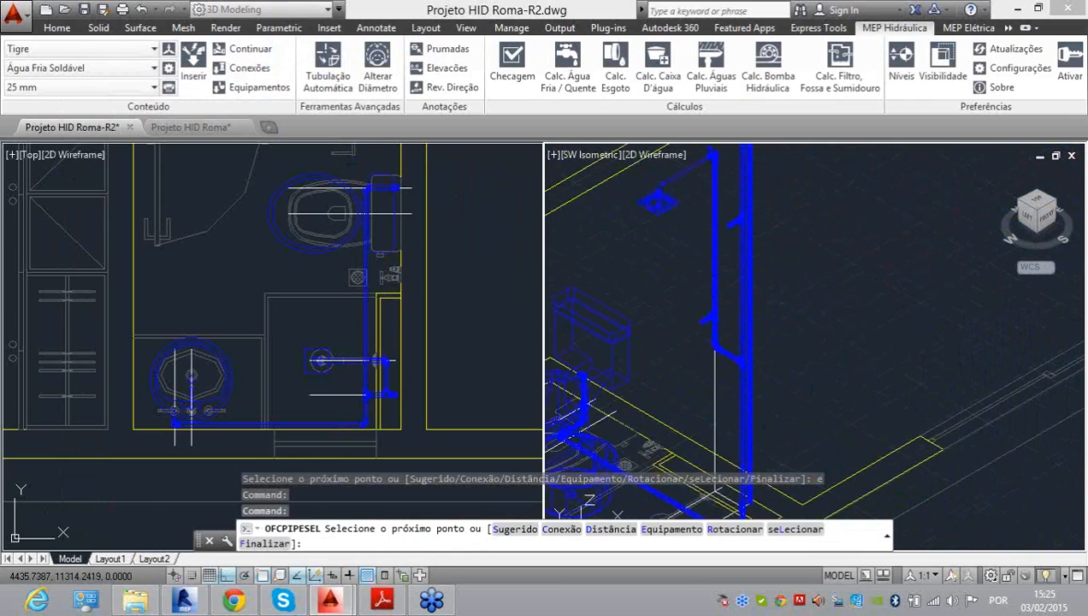
{"action": "key", "text": "Escape"}
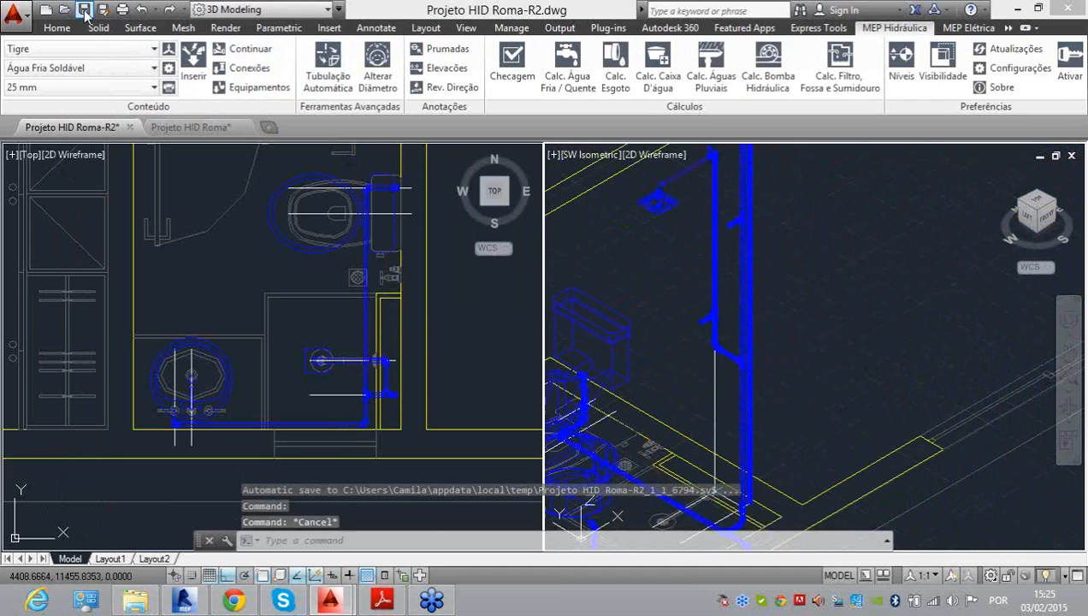
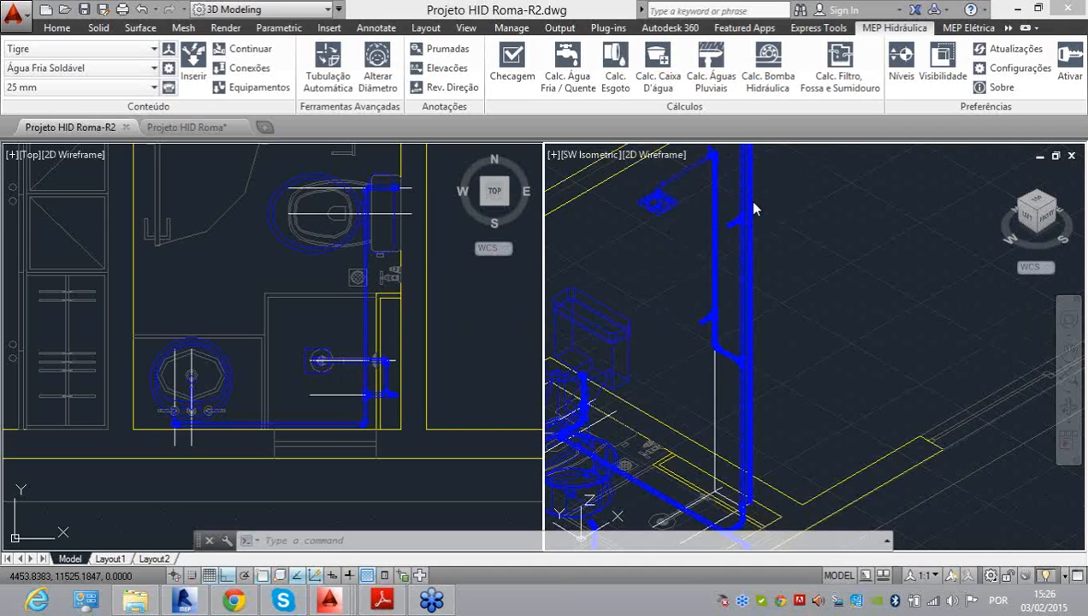
Step: Examine the shower riser's lower part, including its side stub, elbows and link to the main riser
{"action": "scroll", "coordinate": [612, 251], "scroll_direction": "down", "scroll_amount": 5}
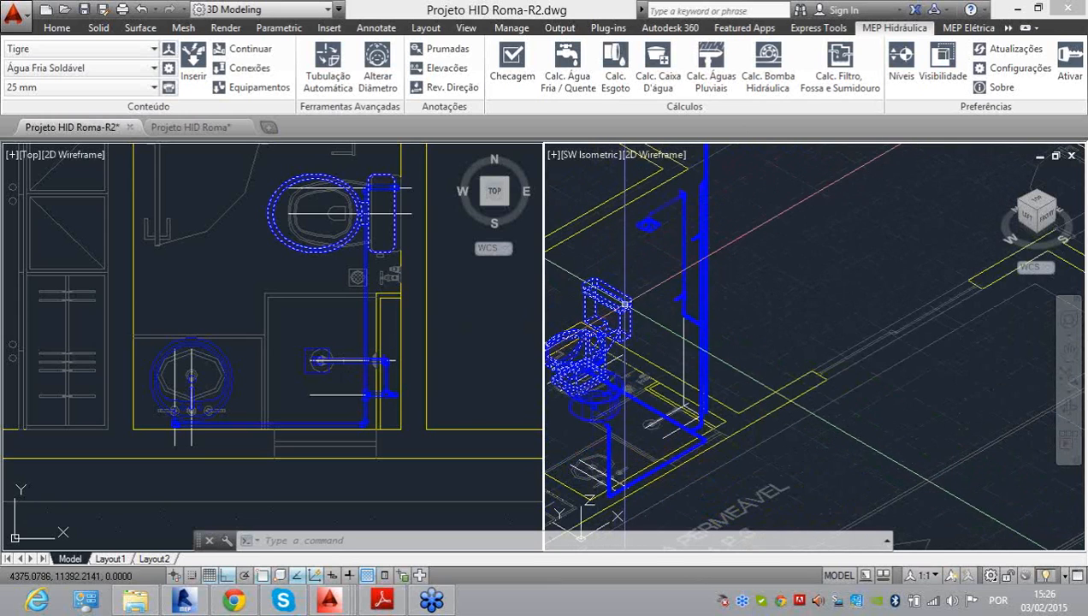
{"action": "scroll", "coordinate": [637, 296], "scroll_direction": "down", "scroll_amount": 2}
{"action": "scroll", "coordinate": [637, 297], "scroll_direction": "up", "scroll_amount": 4}
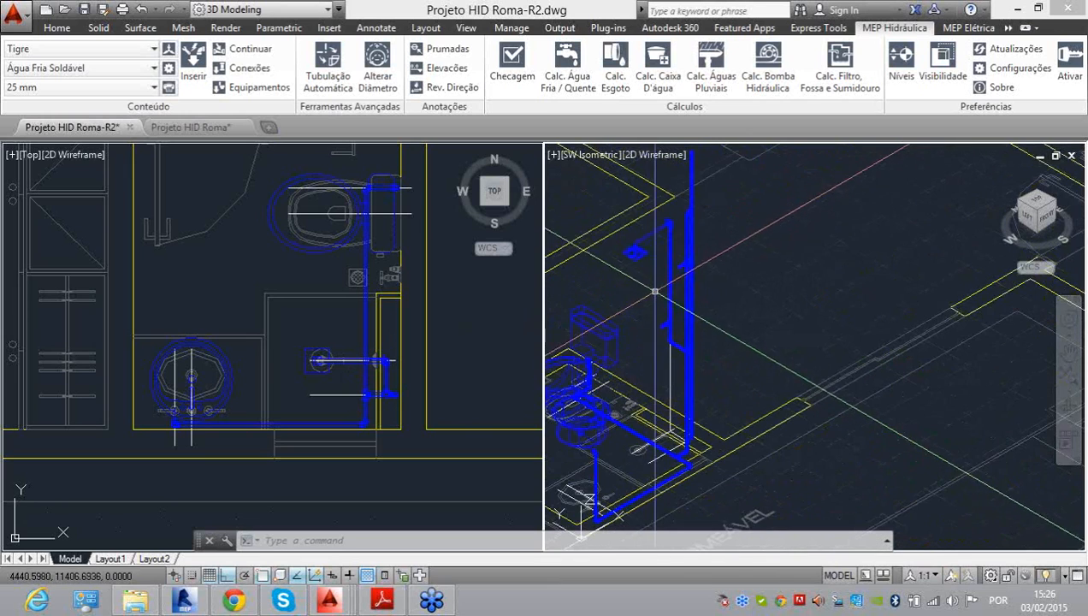
{"action": "scroll", "coordinate": [579, 511], "scroll_direction": "up", "scroll_amount": 3}
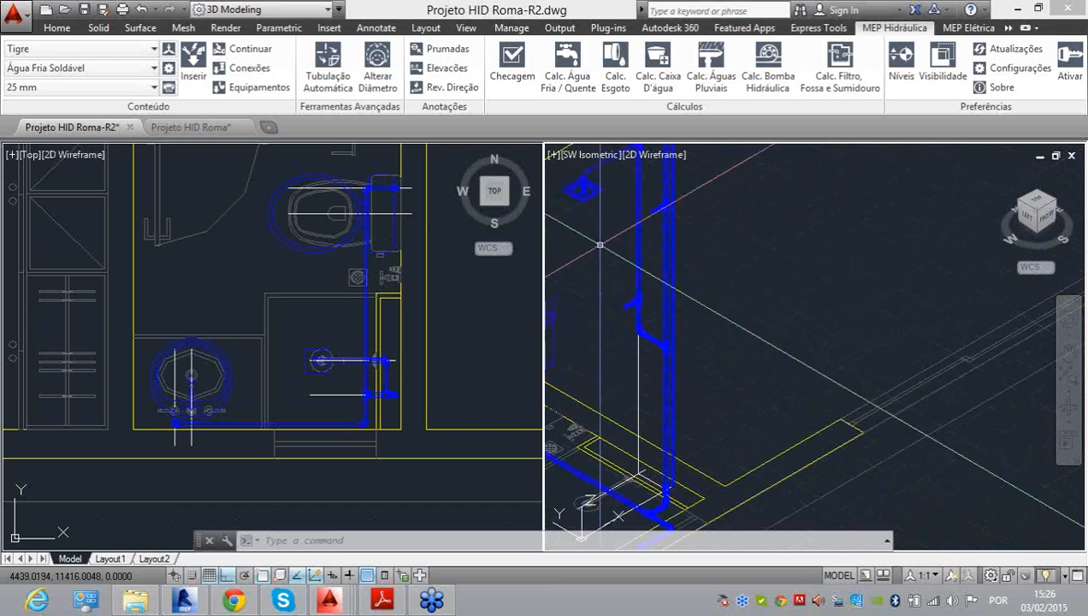
{"action": "scroll", "coordinate": [631, 266], "scroll_direction": "up", "scroll_amount": 5}
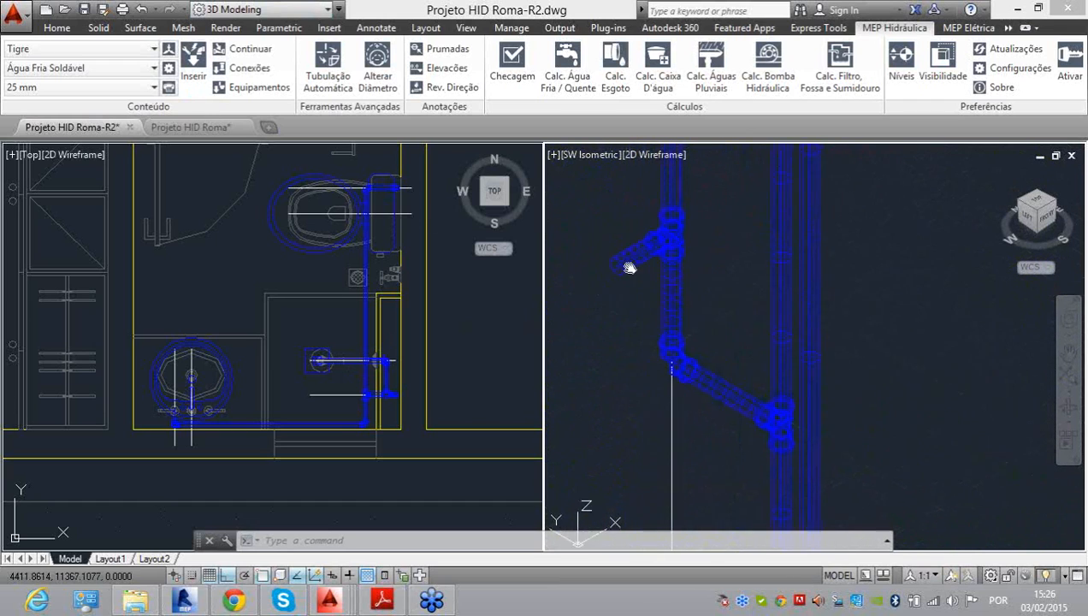
{"action": "scroll", "coordinate": [620, 308], "scroll_direction": "up", "scroll_amount": 2}
{"action": "scroll", "coordinate": [649, 316], "scroll_direction": "down", "scroll_amount": 2}
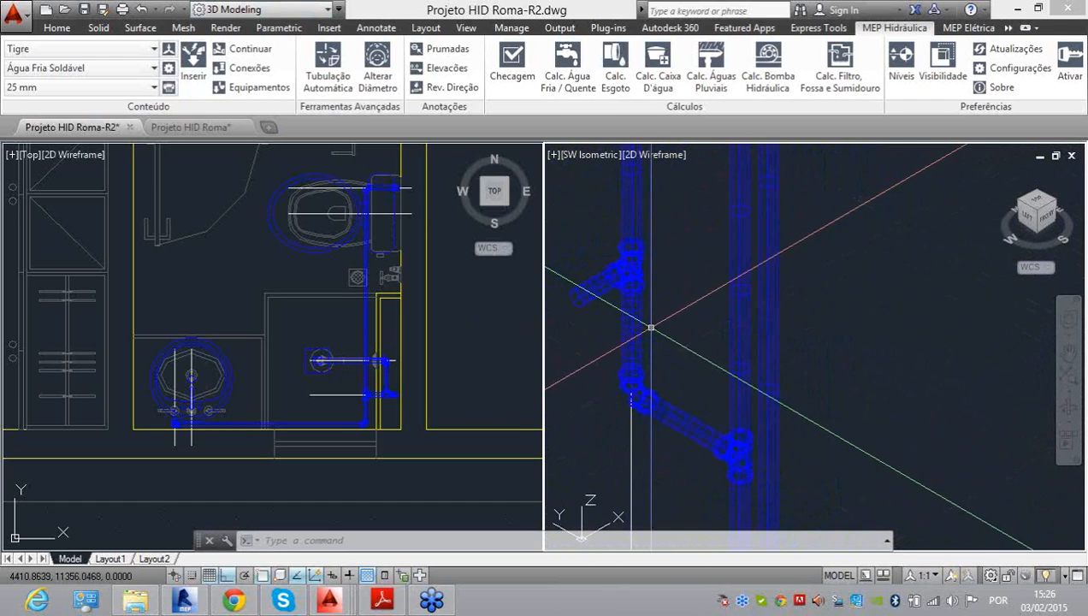
{"action": "middle_click_drag", "start_coordinate": [651, 333], "coordinate": [643, 358]}
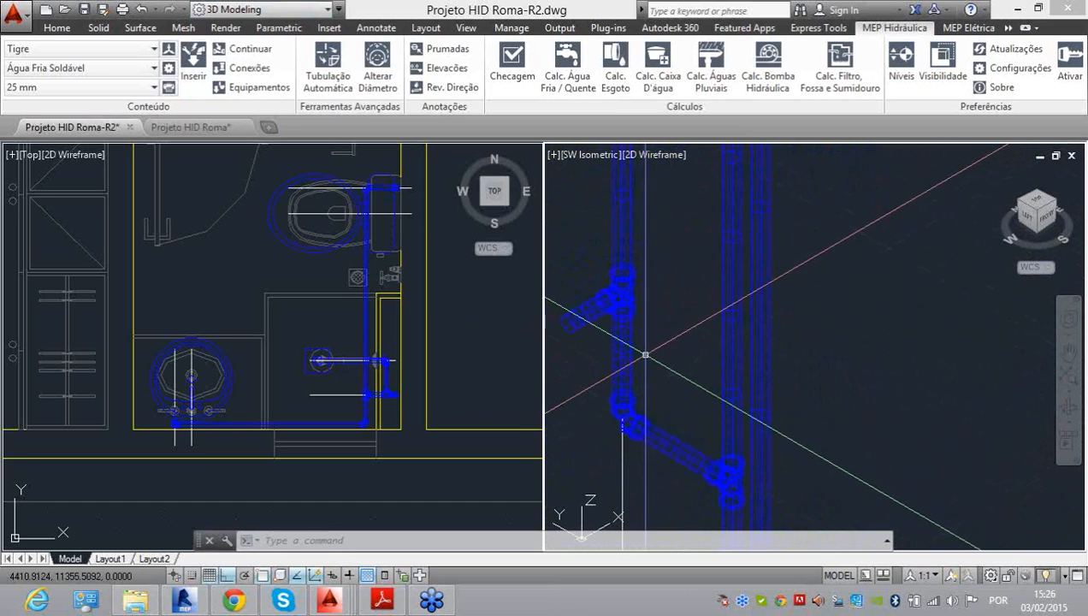
{"action": "left_click", "coordinate": [634, 314]}
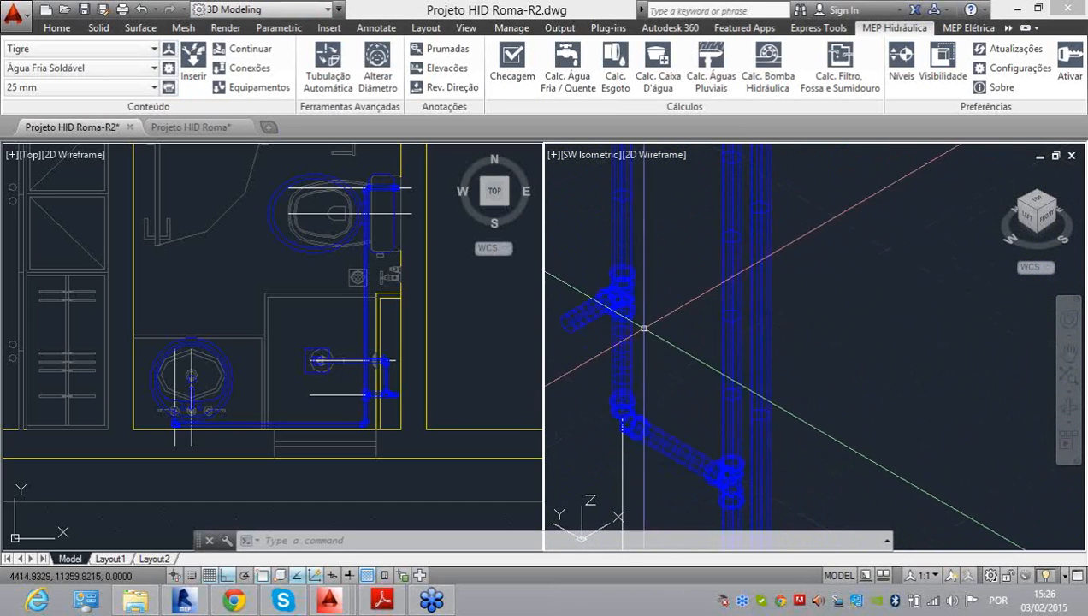
{"action": "middle_click_drag", "start_coordinate": [639, 325], "coordinate": [656, 335]}
{"action": "scroll", "coordinate": [656, 334], "scroll_direction": "up", "scroll_amount": 2}
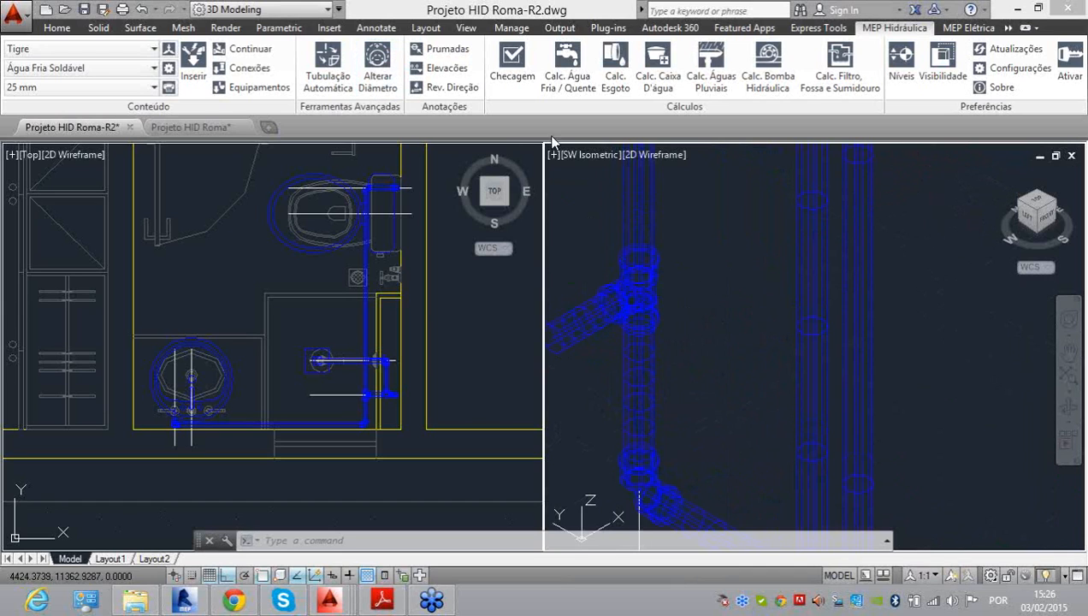
Step: Examine the shower riser and the floor piping leading to the toilet and washbasin
{"action": "scroll", "coordinate": [697, 255], "scroll_direction": "down", "scroll_amount": 6}
{"action": "middle_click_drag", "start_coordinate": [694, 285], "coordinate": [694, 415]}
{"action": "scroll", "coordinate": [690, 333], "scroll_direction": "down", "scroll_amount": 2}
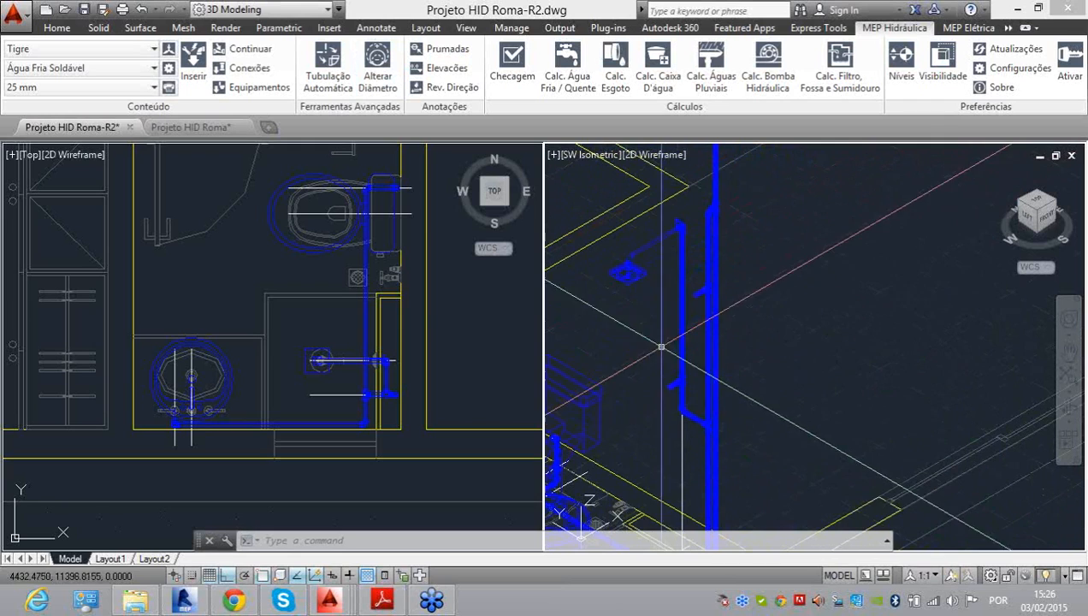
{"action": "middle_click_drag", "start_coordinate": [679, 402], "coordinate": [682, 380]}
{"action": "scroll", "coordinate": [683, 379], "scroll_direction": "up", "scroll_amount": 5}
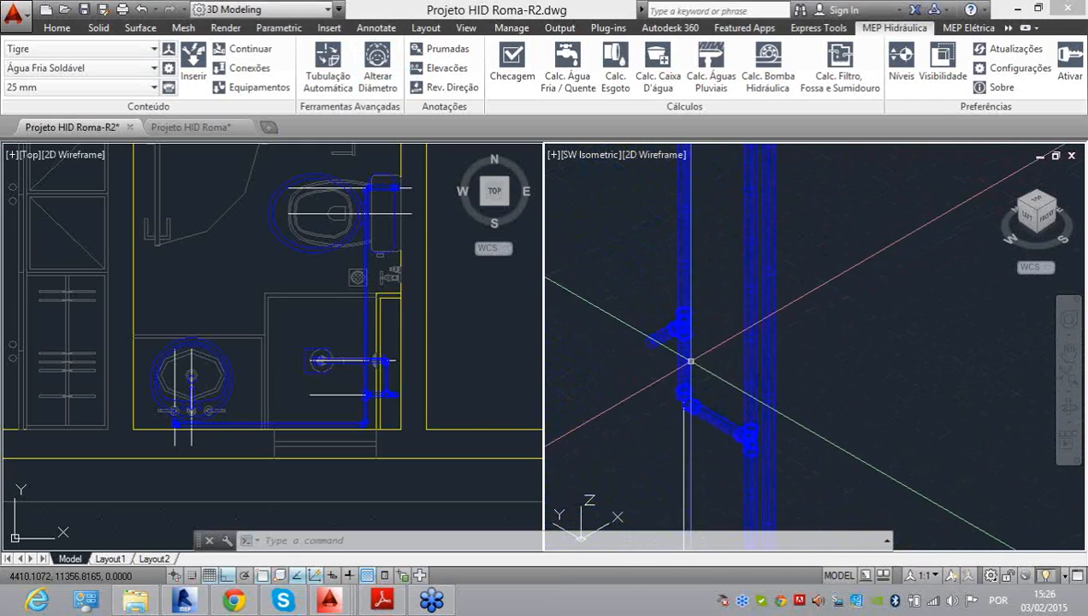
{"action": "scroll", "coordinate": [692, 353], "scroll_direction": "down", "scroll_amount": 5}
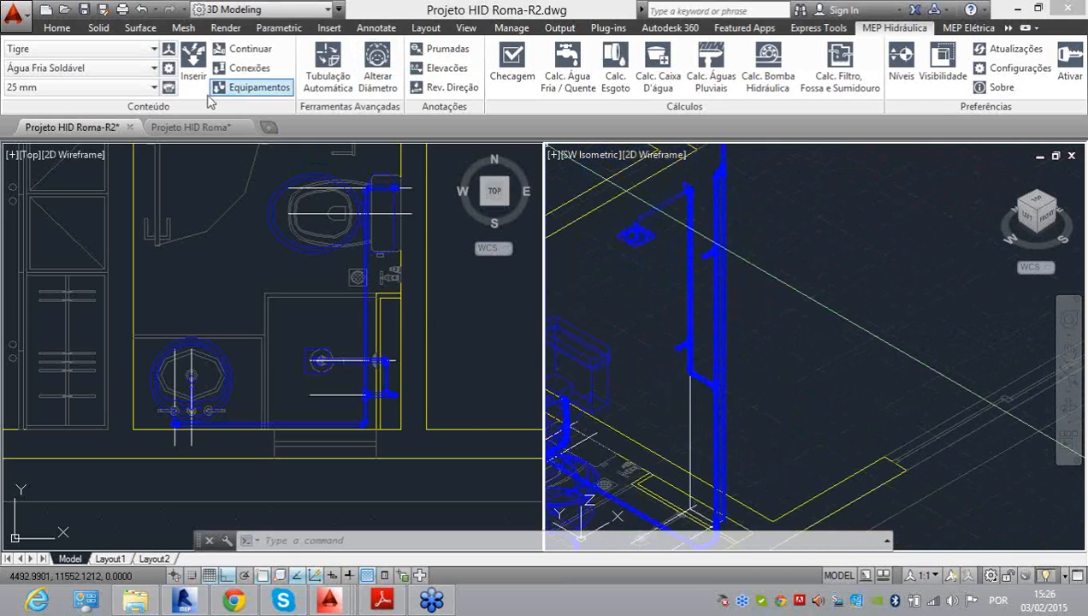
{"action": "scroll", "coordinate": [705, 267], "scroll_direction": "down", "scroll_amount": 3}
{"action": "middle_click_drag", "start_coordinate": [674, 344], "coordinate": [672, 250]}
{"action": "scroll", "coordinate": [668, 249], "scroll_direction": "up", "scroll_amount": 3}
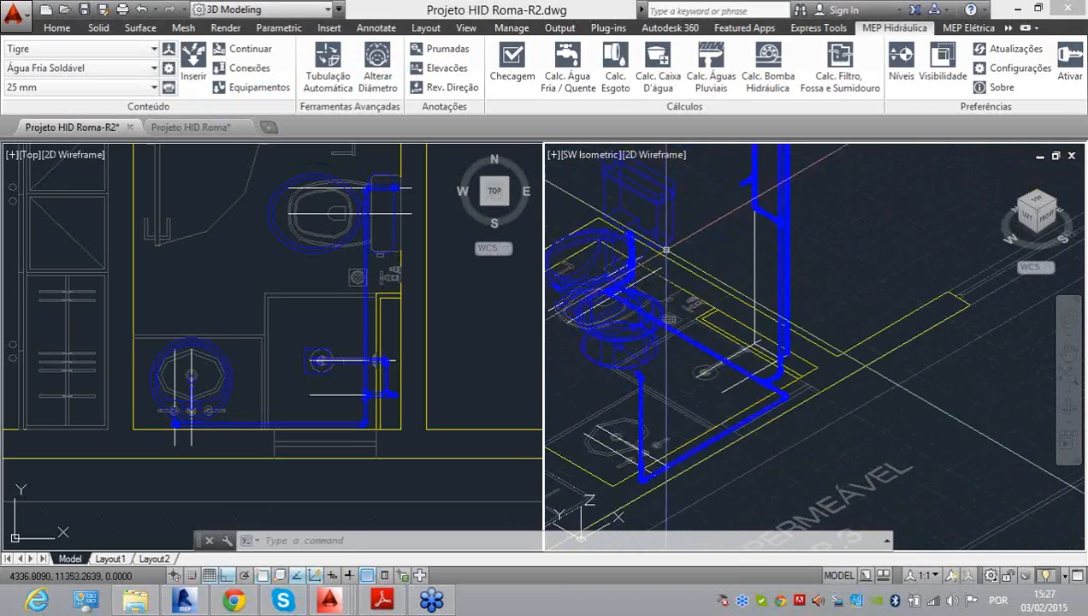
{"action": "left_click", "coordinate": [618, 228]}
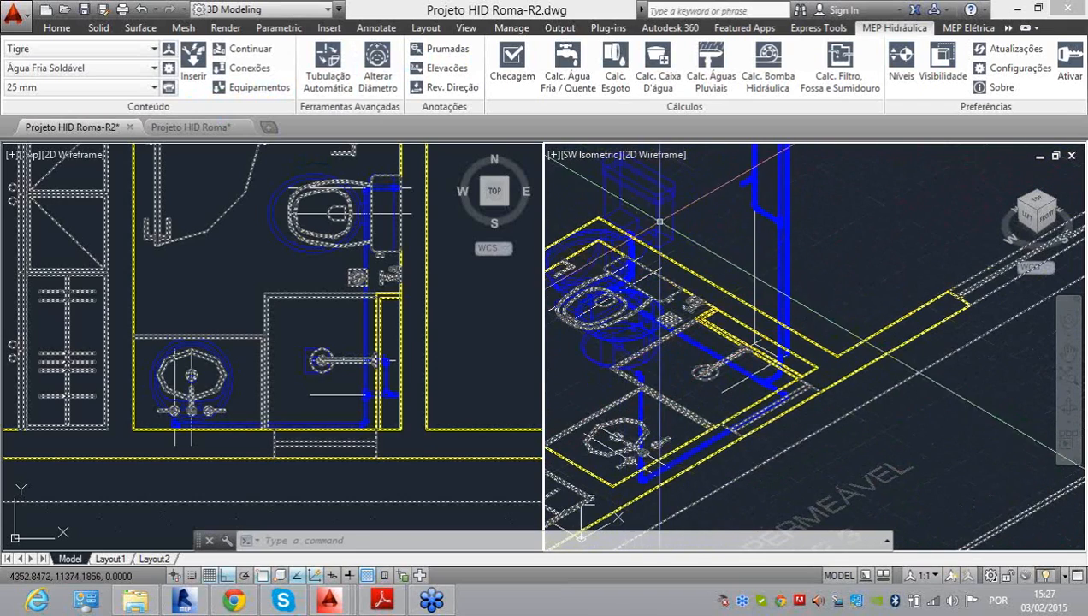
{"action": "key", "text": "Escape"}
{"action": "scroll", "coordinate": [638, 231], "scroll_direction": "down", "scroll_amount": 2}
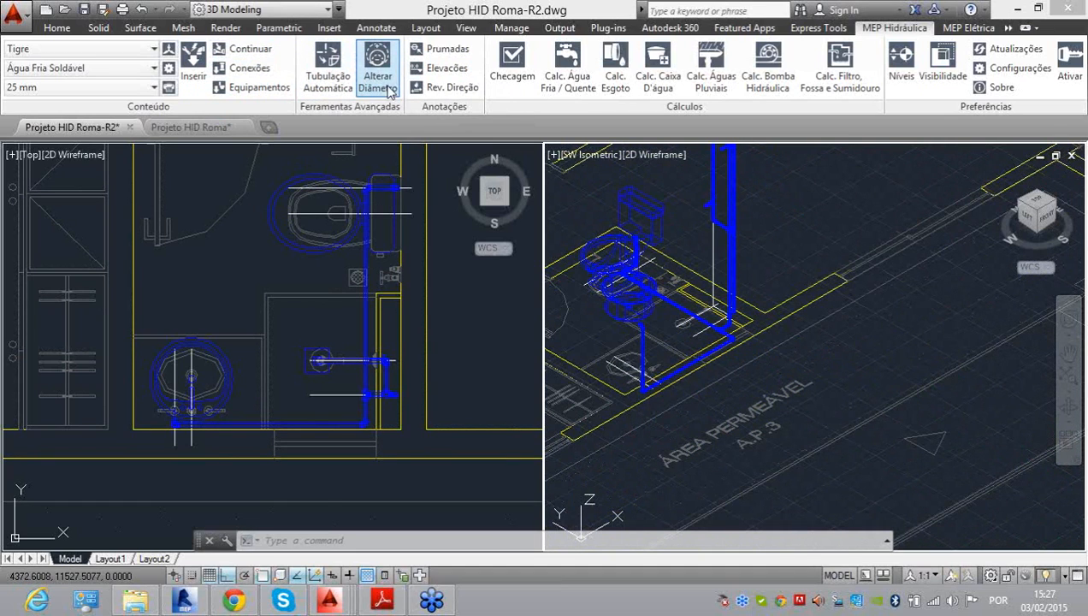
Step: Start changing pipe diameters and select the pipe linking the main riser to the shower riser and the adjoining elbows
{"action": "left_click", "coordinate": [389, 89]}
{"action": "scroll", "coordinate": [753, 338], "scroll_direction": "up", "scroll_amount": 5}
{"action": "left_click", "coordinate": [758, 346]}
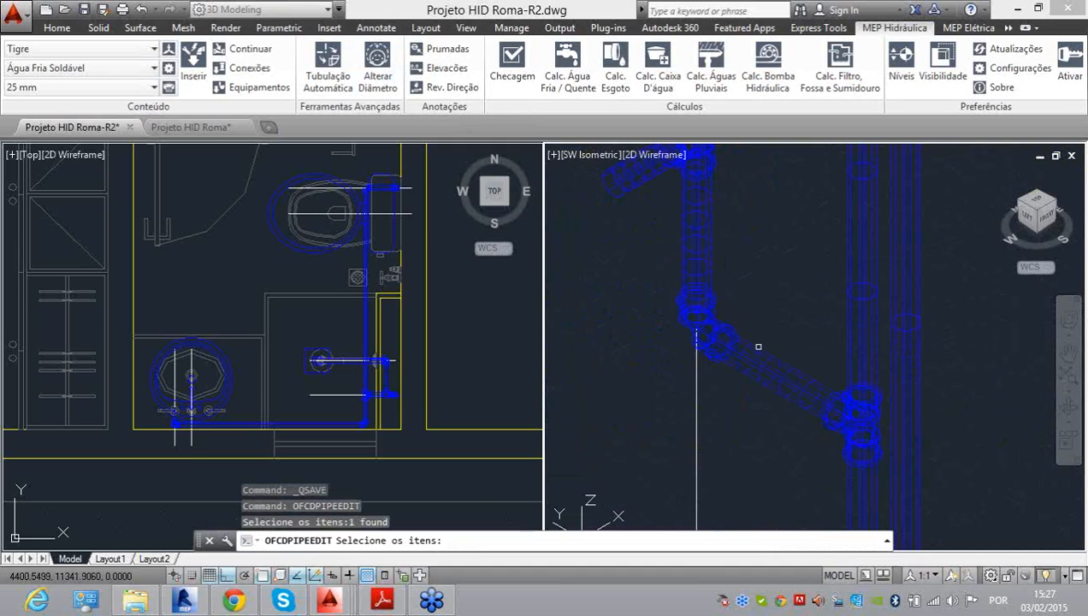
{"action": "left_click", "coordinate": [717, 287]}
{"action": "left_click", "coordinate": [733, 278]}
{"action": "left_click", "coordinate": [708, 245]}
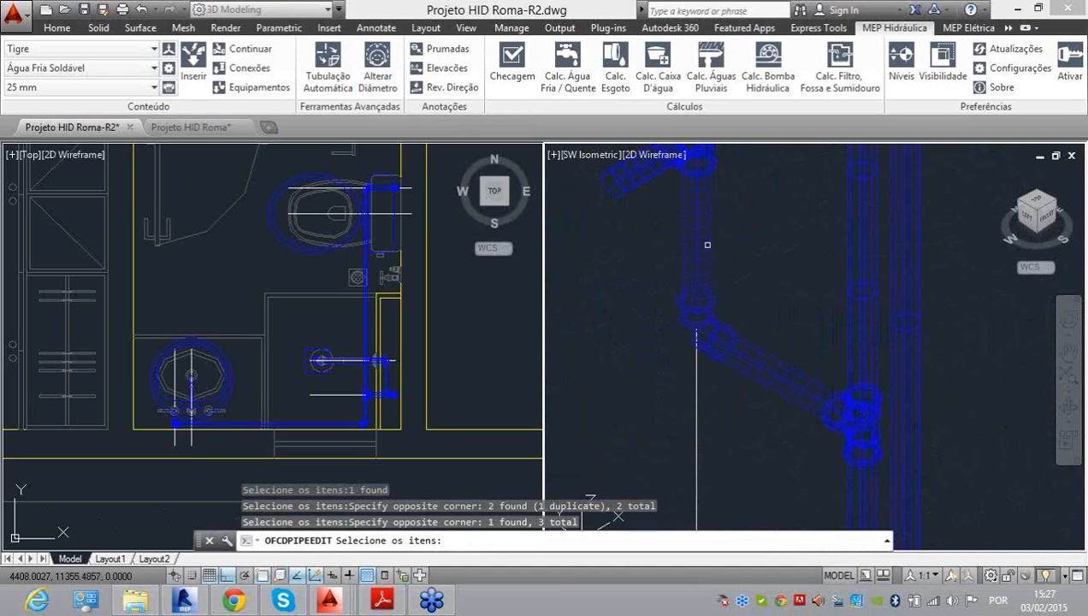
{"action": "middle_click_drag", "start_coordinate": [688, 352], "coordinate": [682, 378]}
{"action": "left_click", "coordinate": [720, 320]}
{"action": "left_click", "coordinate": [679, 233]}
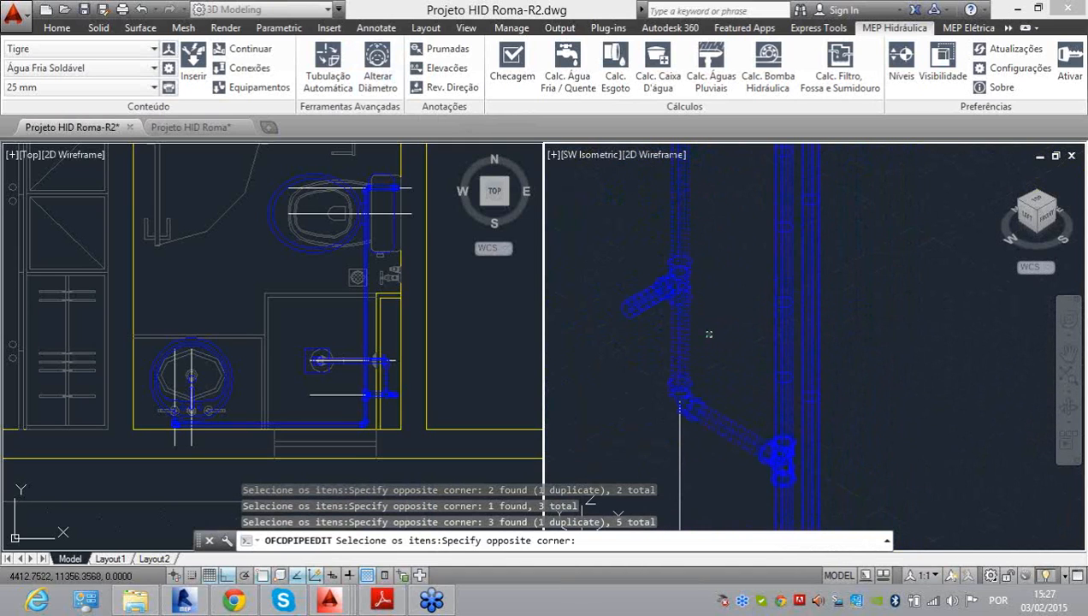
{"action": "left_click", "coordinate": [625, 259]}
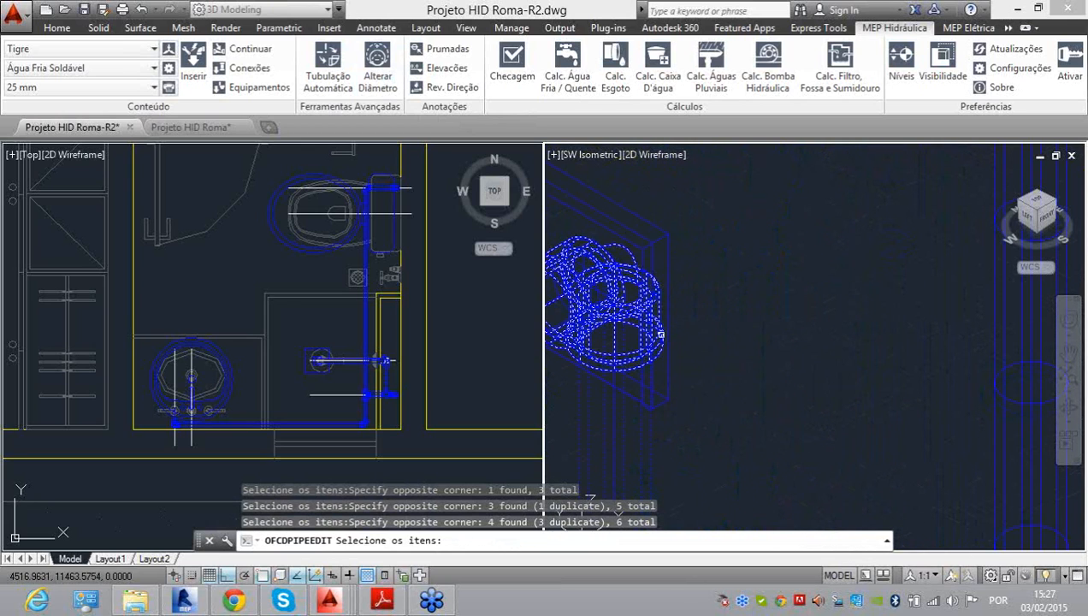
{"action": "left_click", "coordinate": [661, 336]}
{"action": "scroll", "coordinate": [736, 190], "scroll_direction": "down", "scroll_amount": 5}
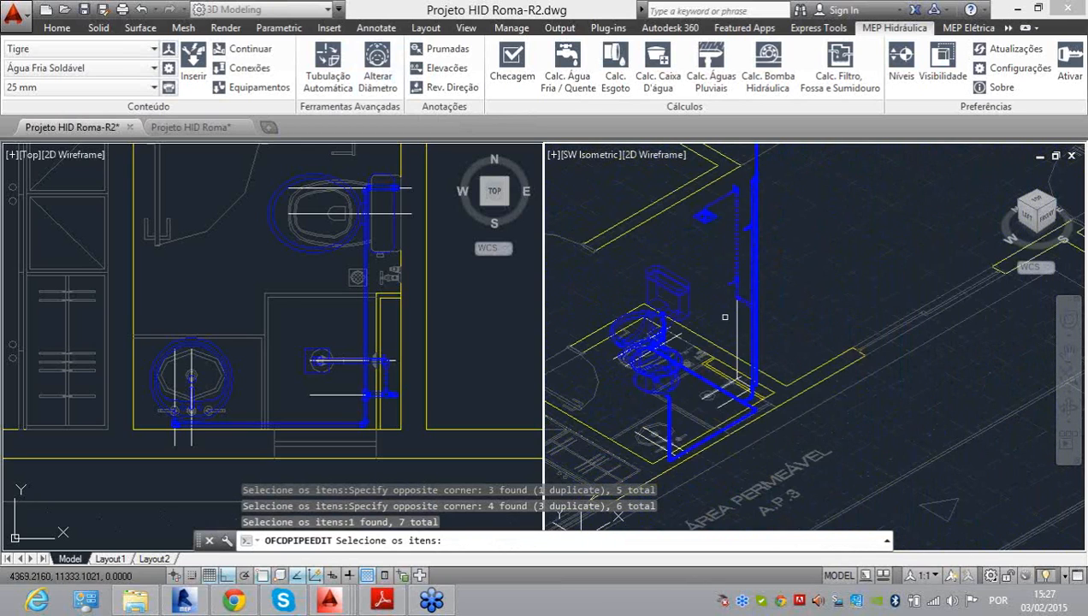
{"action": "middle_click_drag", "start_coordinate": [717, 409], "coordinate": [735, 334]}
{"action": "scroll", "coordinate": [710, 355], "scroll_direction": "up", "scroll_amount": 4}
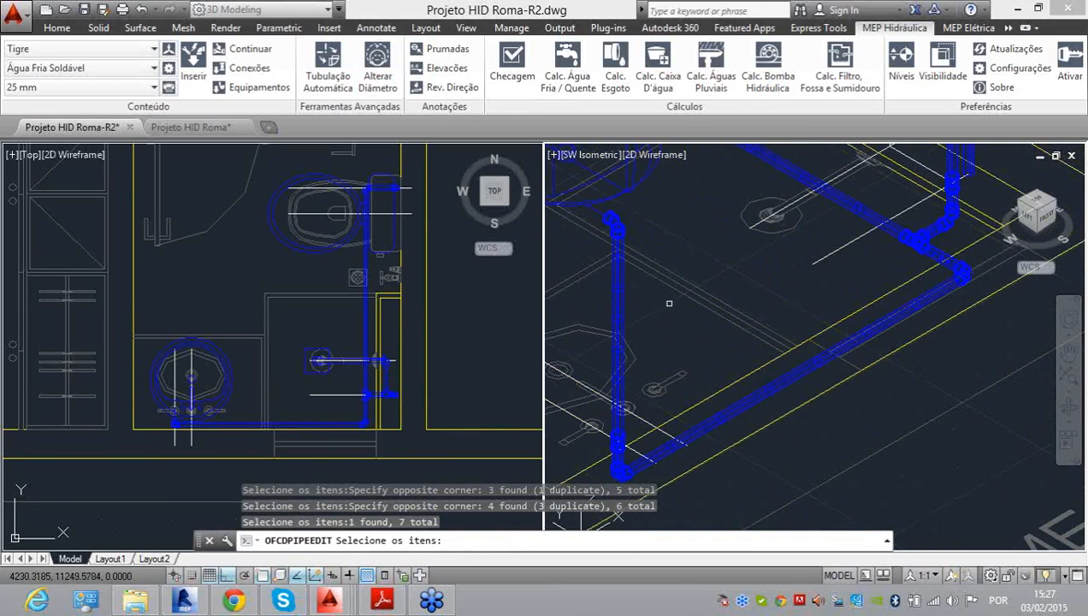
{"action": "scroll", "coordinate": [637, 249], "scroll_direction": "down", "scroll_amount": 6}
{"action": "key", "text": "Escape"}
{"action": "key", "text": "Escape"}
{"action": "key", "text": "Escape"}
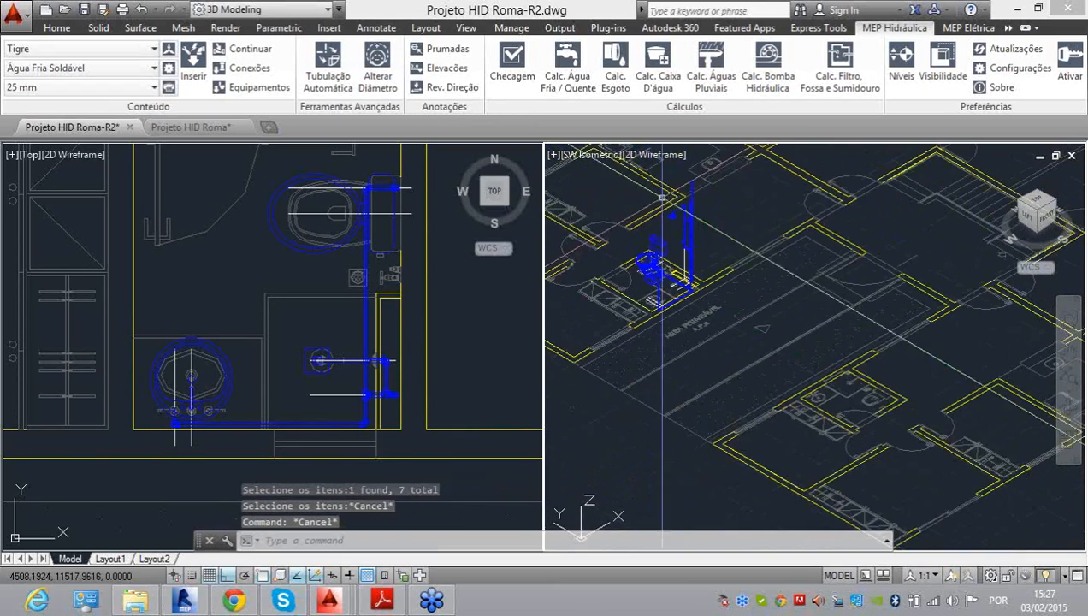
Step: Delete the shower, toilet and washbasin equipment from the bathroom piping
{"action": "scroll", "coordinate": [669, 209], "scroll_direction": "up", "scroll_amount": 5}
{"action": "left_click", "coordinate": [682, 235]}
{"action": "key", "text": "Delete"}
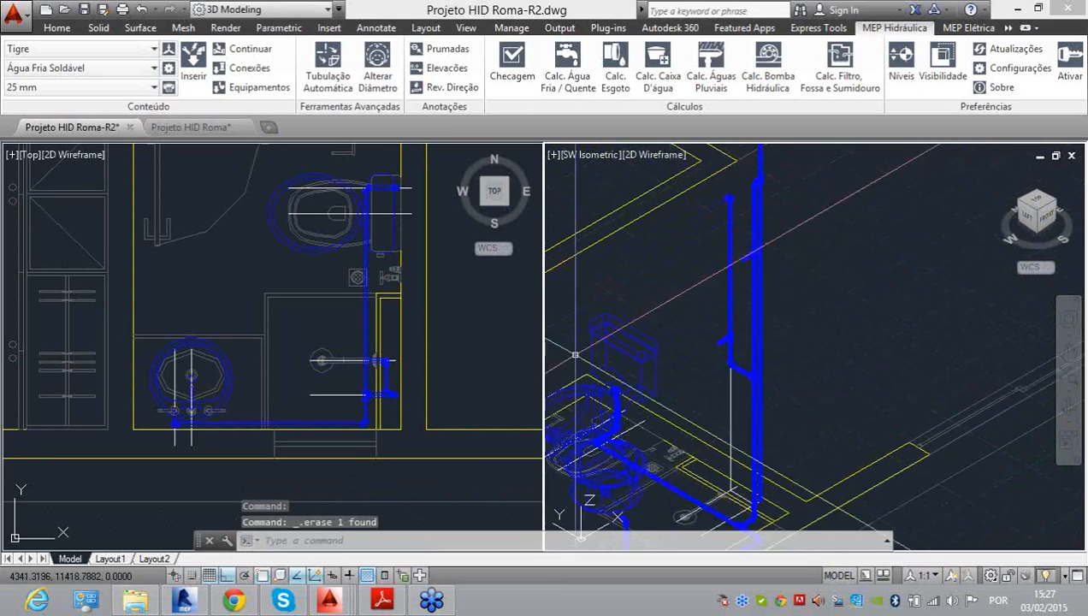
{"action": "scroll", "coordinate": [587, 363], "scroll_direction": "up", "scroll_amount": 2}
{"action": "middle_click_drag", "start_coordinate": [587, 363], "coordinate": [629, 260]}
{"action": "left_click", "coordinate": [638, 206]}
{"action": "key", "text": "Delete"}
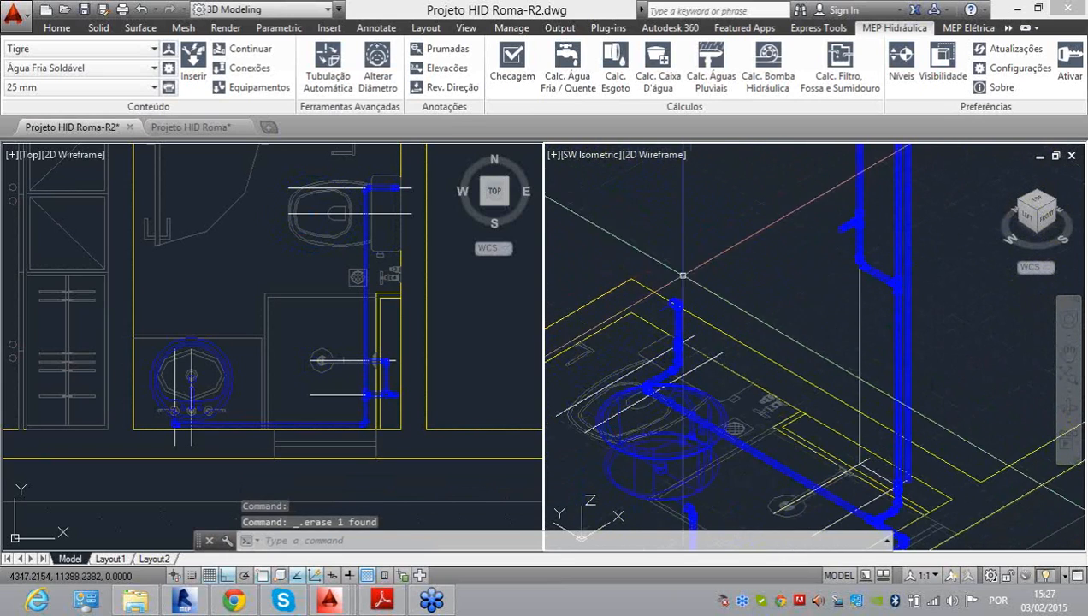
{"action": "middle_click_drag", "start_coordinate": [680, 300], "coordinate": [704, 160]}
{"action": "left_click", "coordinate": [644, 310]}
{"action": "key", "text": "Delete"}
Step: Start changing pipe diameters and select the pipes and fittings of the washbasin and toilet branches, leaving out the main riser
{"action": "scroll", "coordinate": [652, 292], "scroll_direction": "down", "scroll_amount": 4}
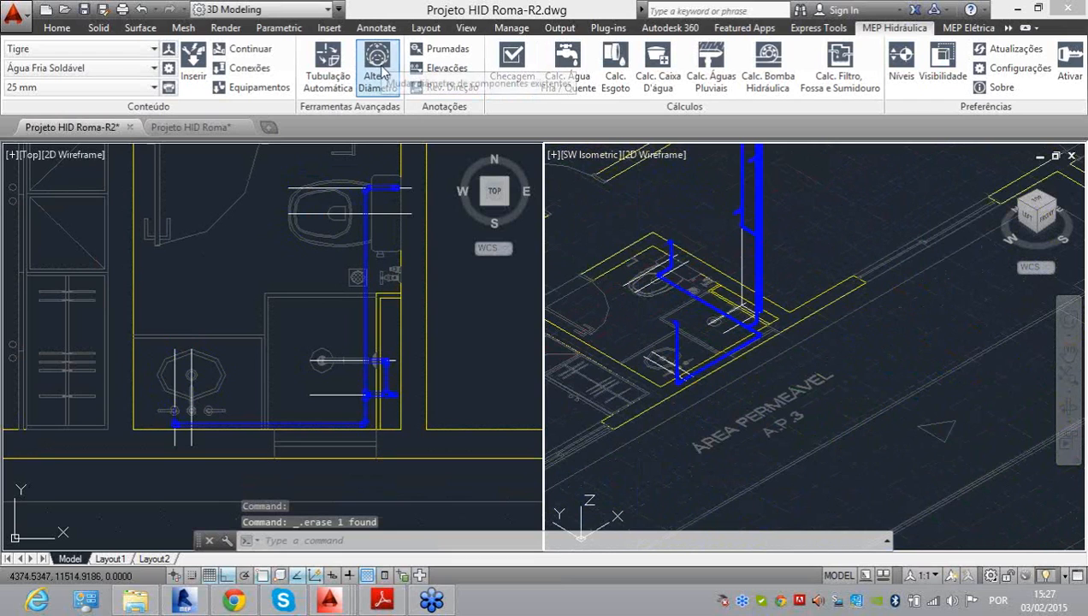
{"action": "left_click", "coordinate": [377, 60]}
{"action": "scroll", "coordinate": [650, 256], "scroll_direction": "up", "scroll_amount": 2}
{"action": "left_click", "coordinate": [636, 181]}
{"action": "left_click", "coordinate": [692, 315]}
{"action": "scroll", "coordinate": [704, 255], "scroll_direction": "up", "scroll_amount": 2}
{"action": "left_click", "coordinate": [703, 258]}
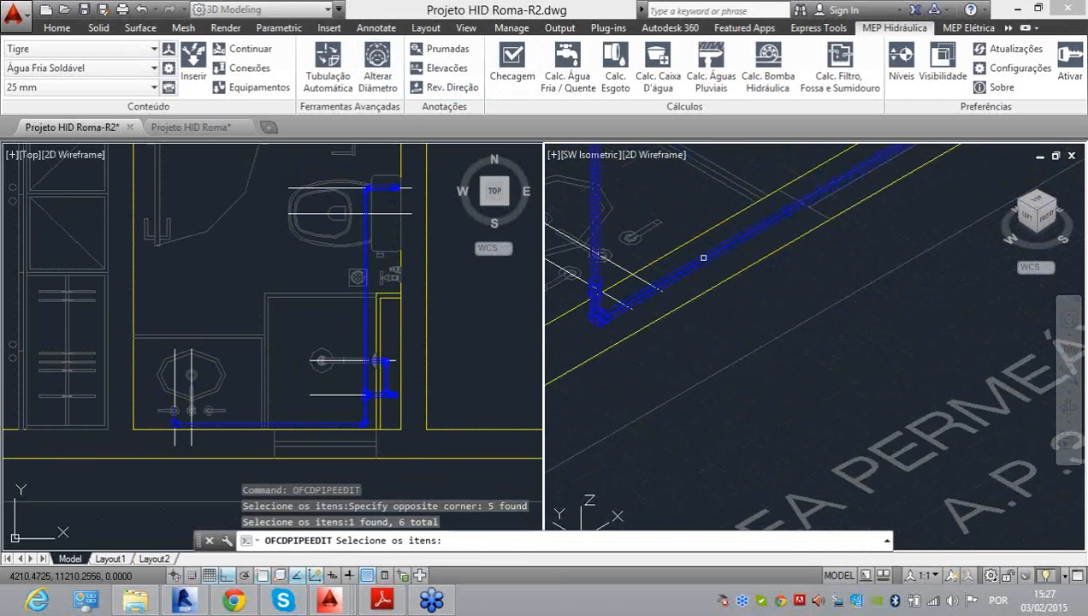
{"action": "scroll", "coordinate": [704, 258], "scroll_direction": "up", "scroll_amount": 2}
{"action": "left_click", "coordinate": [811, 291]}
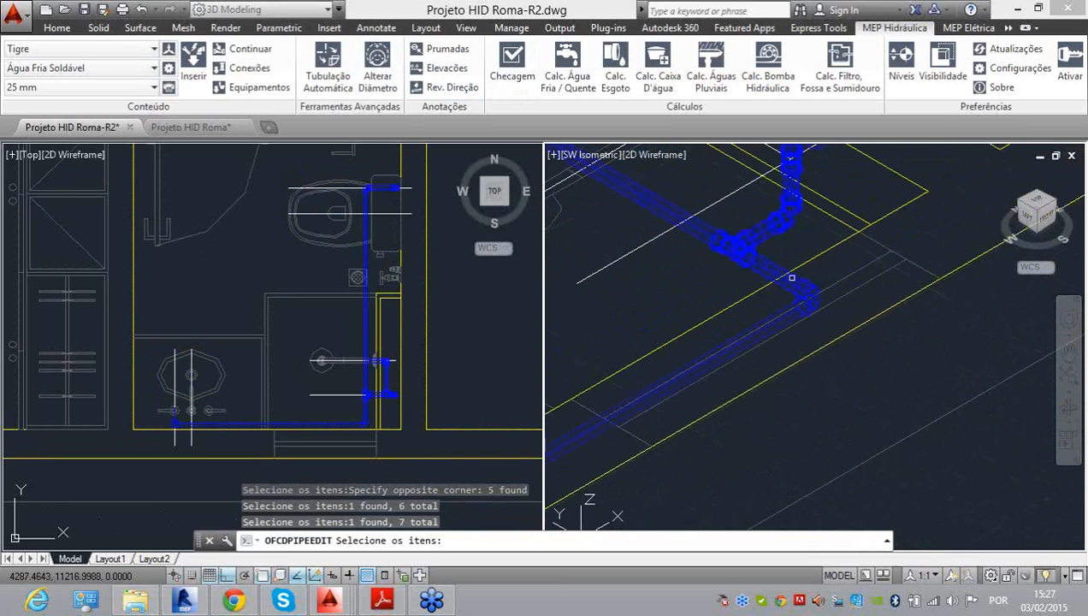
{"action": "scroll", "coordinate": [766, 263], "scroll_direction": "down", "scroll_amount": 3}
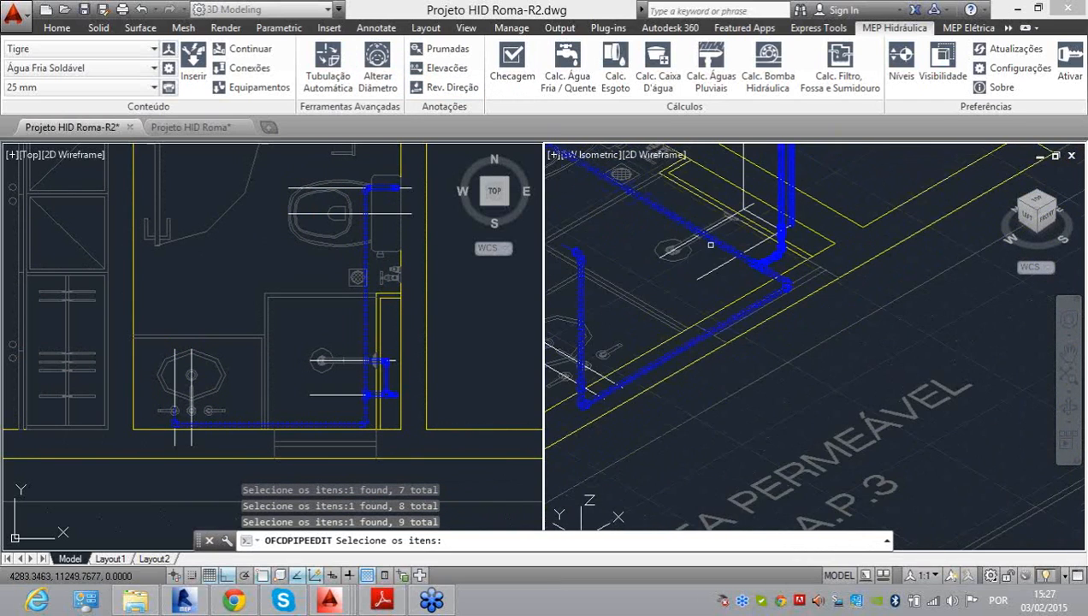
{"action": "middle_click_drag", "start_coordinate": [710, 245], "coordinate": [758, 384]}
{"action": "left_click", "coordinate": [609, 207]}
{"action": "left_click", "coordinate": [748, 394]}
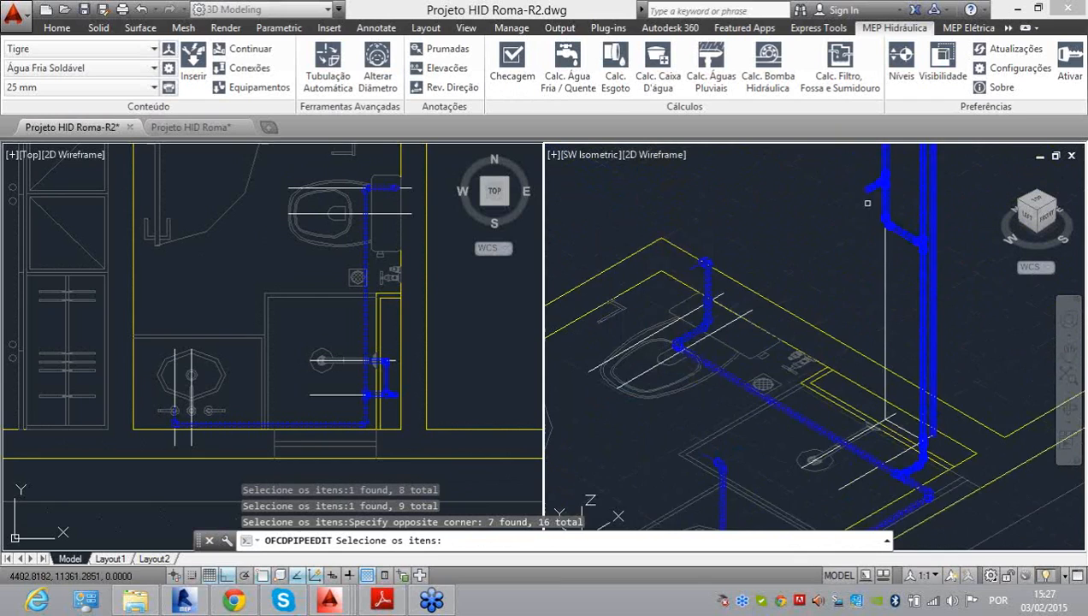
Step: Add the shower branch to the selection, from the link at the main riser up to the shower riser's upper elbow
{"action": "scroll", "coordinate": [937, 188], "scroll_direction": "up", "scroll_amount": 6}
{"action": "left_click", "coordinate": [724, 288]}
{"action": "left_click", "coordinate": [796, 417]}
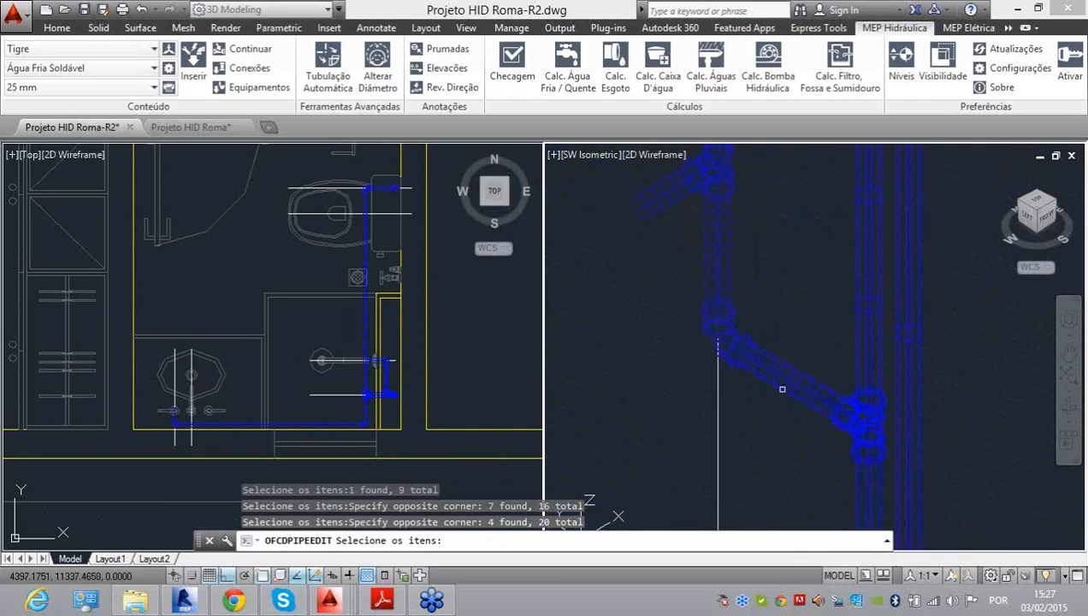
{"action": "left_click", "coordinate": [767, 397]}
{"action": "scroll", "coordinate": [765, 435], "scroll_direction": "down", "scroll_amount": 6}
{"action": "left_click", "coordinate": [770, 381]}
{"action": "left_click", "coordinate": [736, 291]}
{"action": "middle_click_drag", "start_coordinate": [742, 222], "coordinate": [712, 385]}
{"action": "scroll", "coordinate": [714, 384], "scroll_direction": "up", "scroll_amount": 3}
{"action": "left_click", "coordinate": [739, 334]}
{"action": "left_click", "coordinate": [687, 270]}
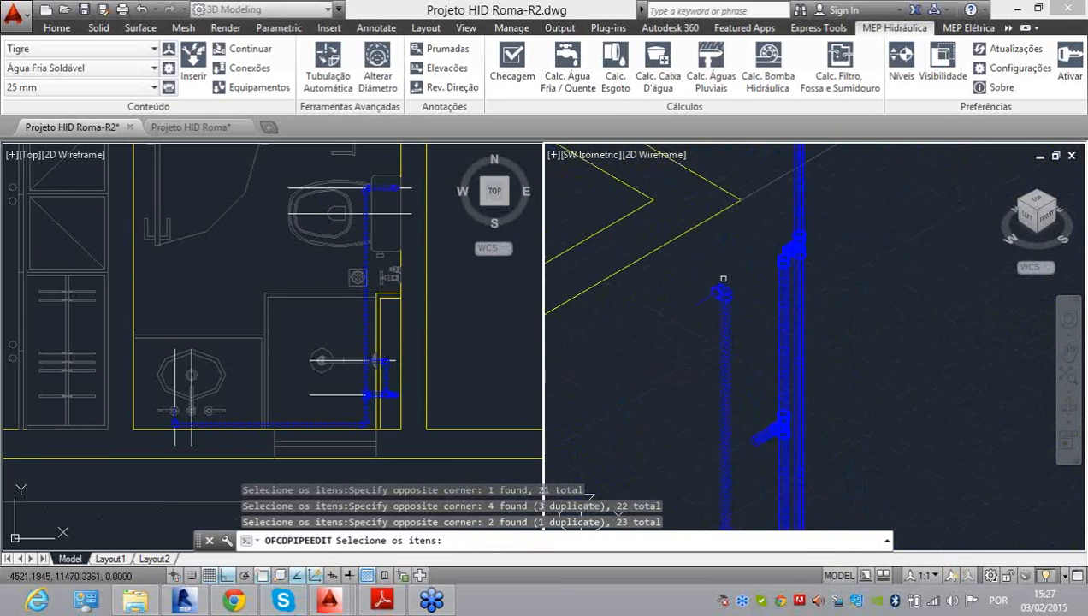
Step: Set the diameter of the selected Água Fria Soldável pipes and fittings to 20 mm
{"action": "key", "text": "Return"}
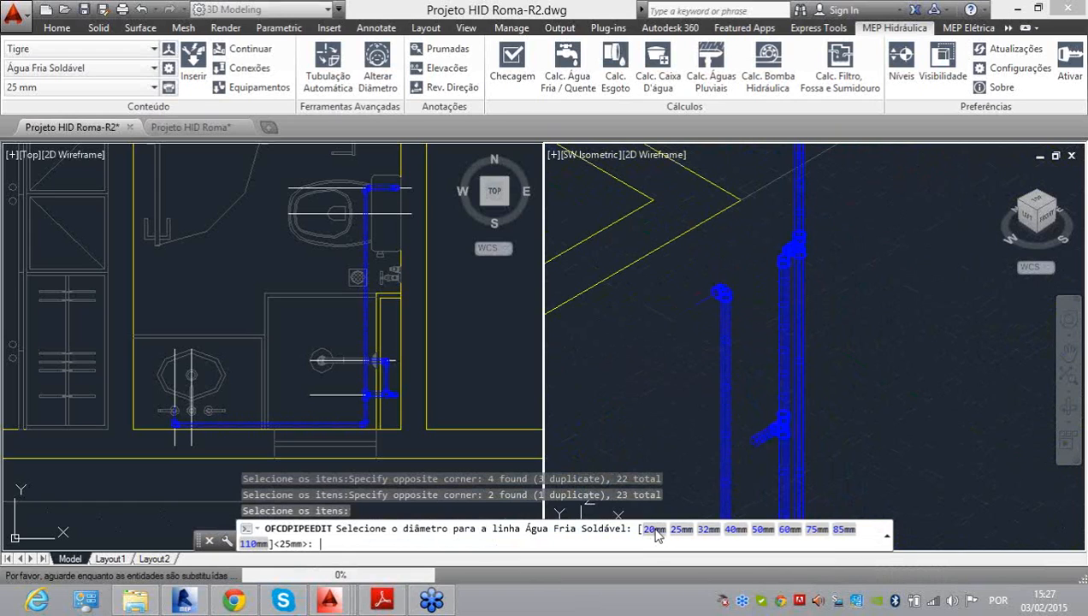
{"action": "type", "text": "20"}
{"action": "key", "text": "Return"}
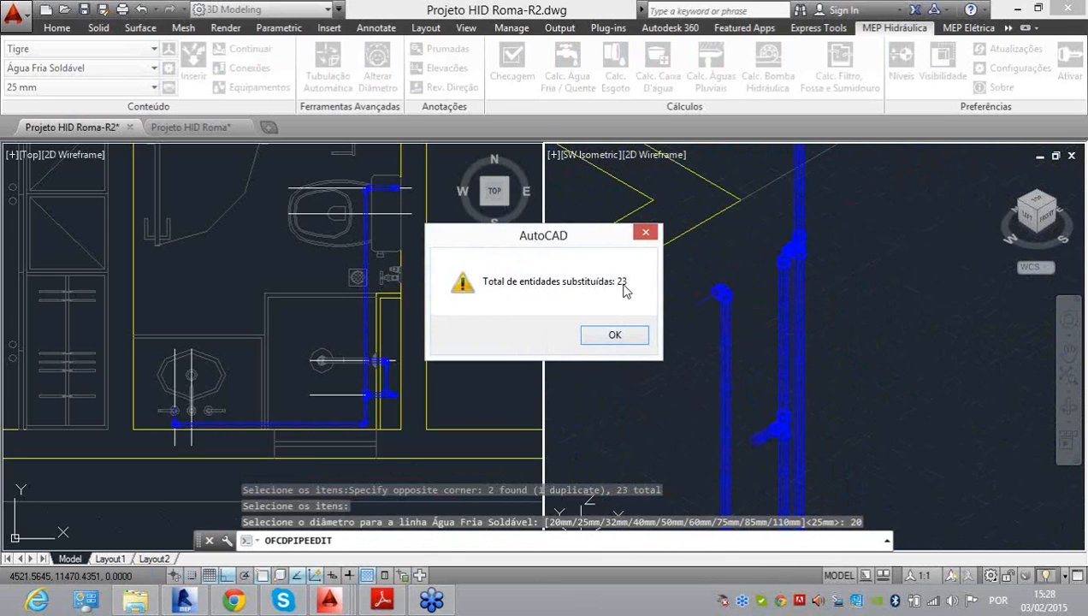
{"action": "left_click", "coordinate": [614, 335]}
{"action": "scroll", "coordinate": [669, 291], "scroll_direction": "up", "scroll_amount": 5}
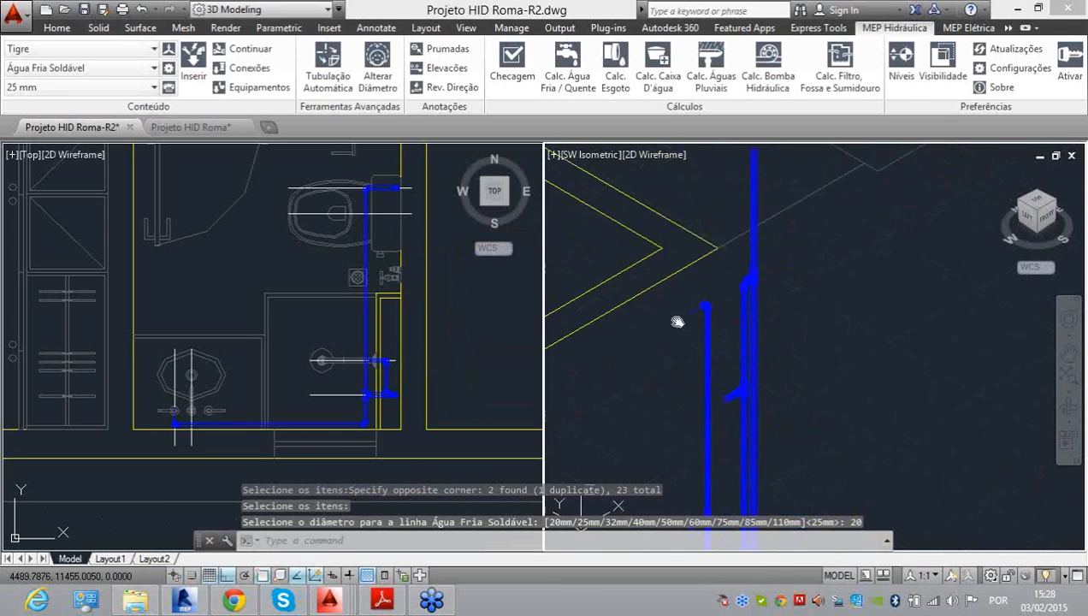
{"action": "scroll", "coordinate": [667, 285], "scroll_direction": "down", "scroll_amount": 6}
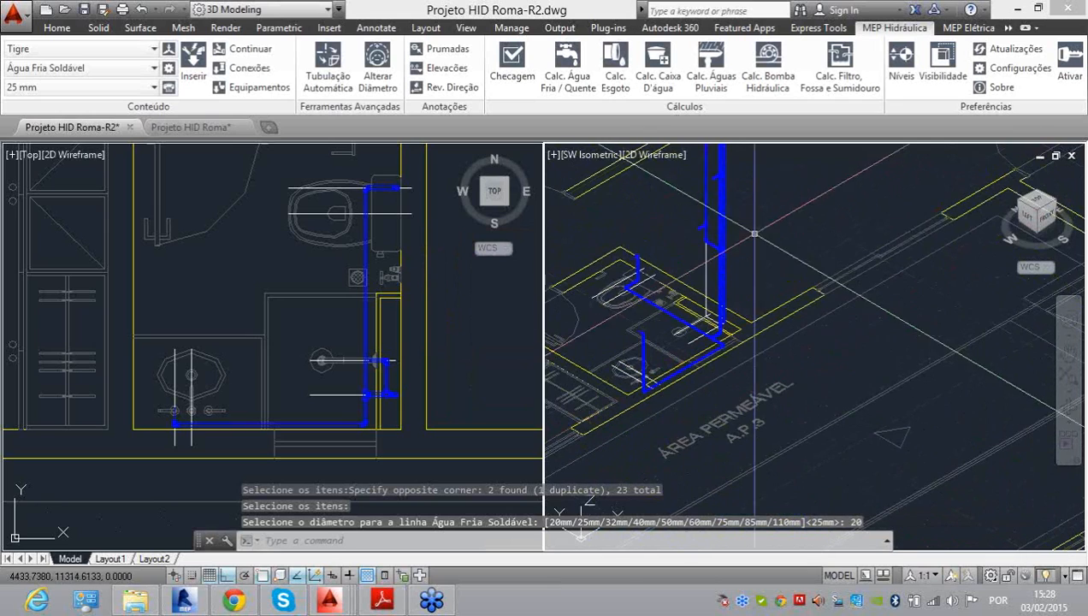
Step: Enable Diâmetro under MEP - Hidráulica in the Padrão visibility options and apply it to label the pipe diameters
{"action": "left_click", "coordinate": [941, 78]}
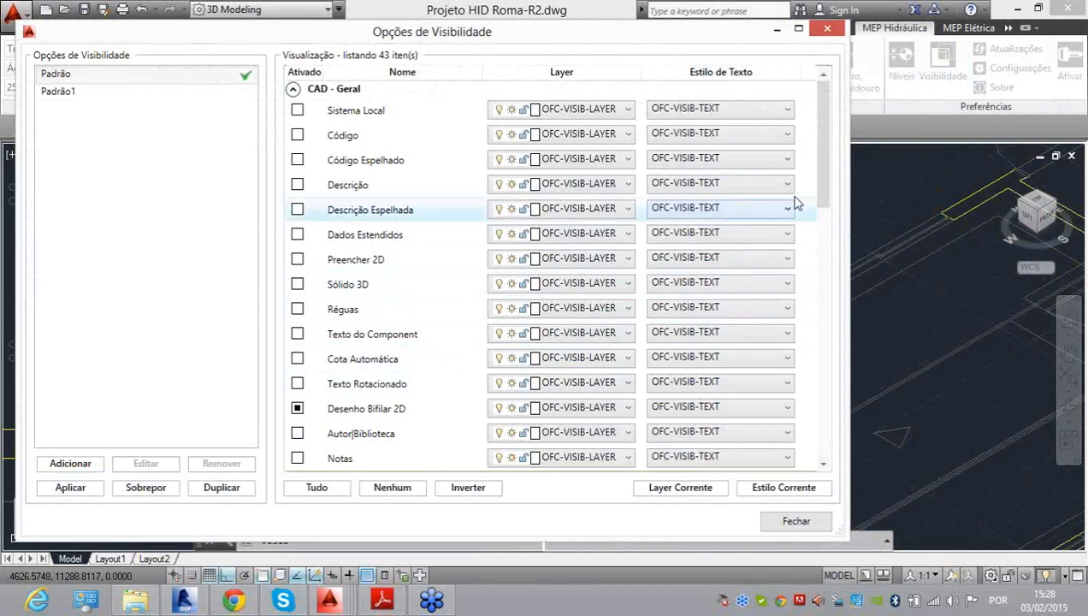
{"action": "left_click_drag", "start_coordinate": [823, 197], "coordinate": [829, 290]}
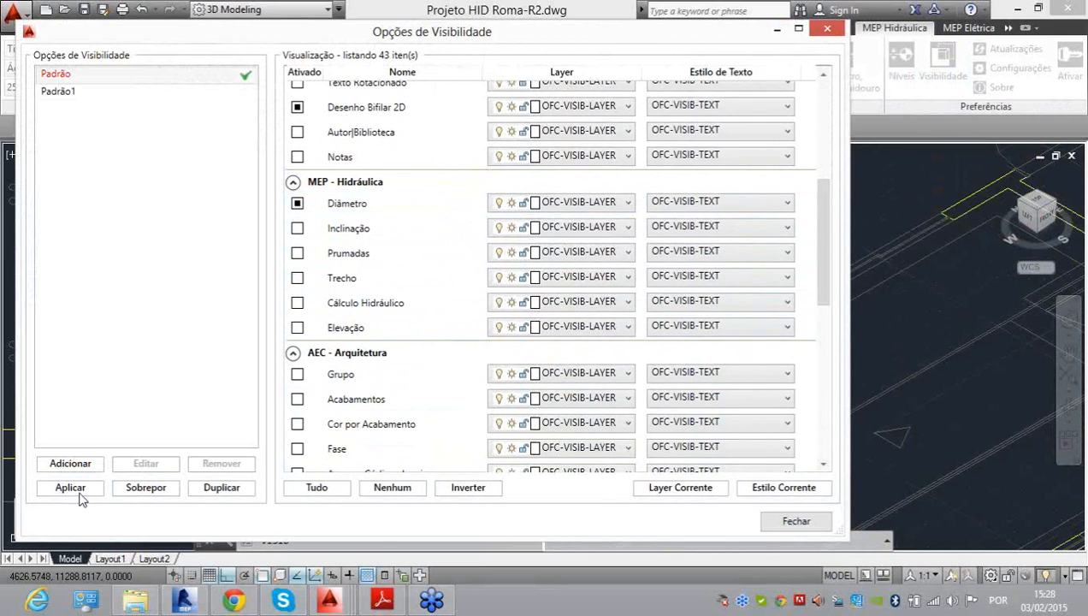
{"action": "left_click", "coordinate": [806, 522]}
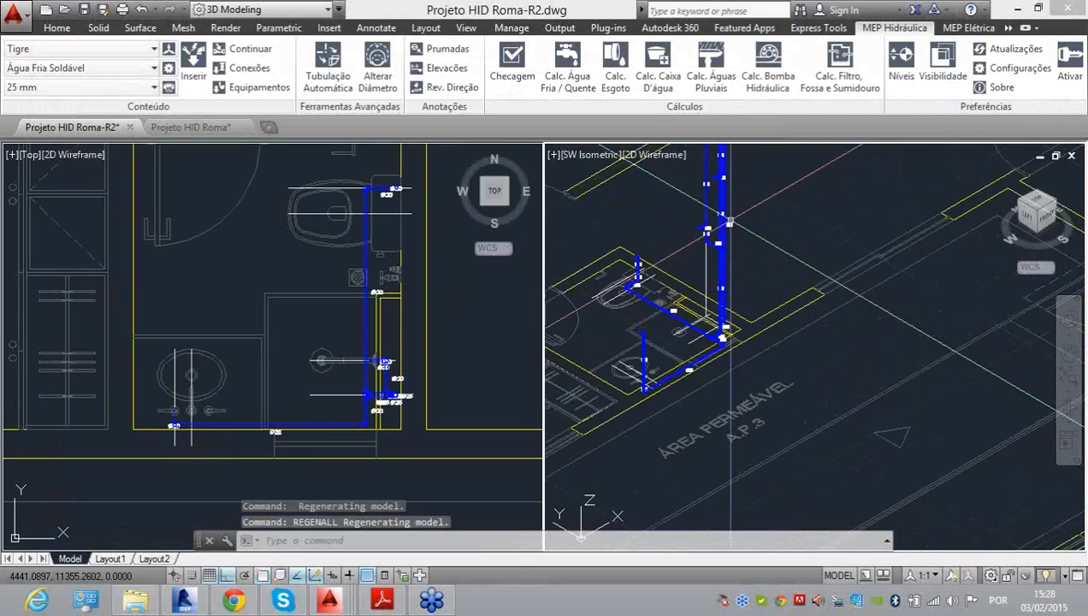
Step: Delete the two floor pipes joined to the 25 mm tee, the toilet run and the short piece to the washbasin elbow
{"action": "scroll", "coordinate": [749, 261], "scroll_direction": "up", "scroll_amount": 5}
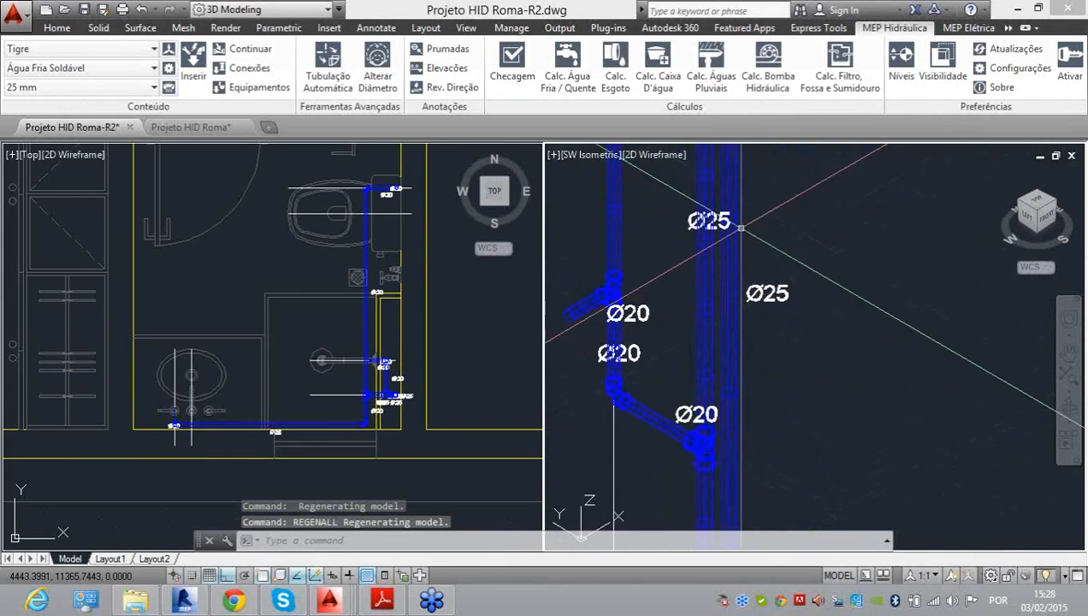
{"action": "scroll", "coordinate": [640, 323], "scroll_direction": "up", "scroll_amount": 2}
{"action": "scroll", "coordinate": [639, 368], "scroll_direction": "down", "scroll_amount": 4}
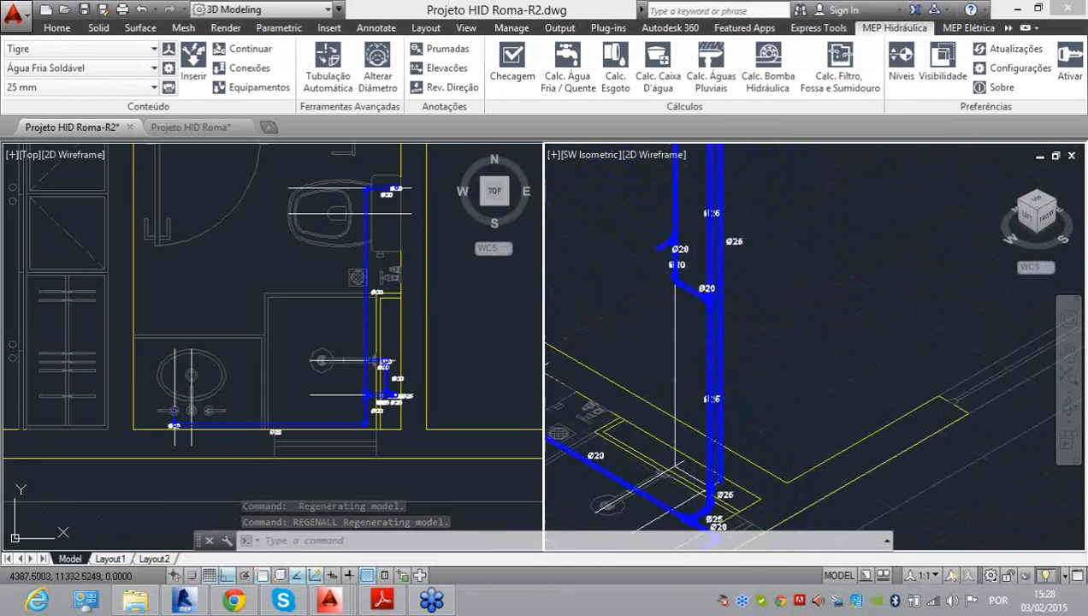
{"action": "scroll", "coordinate": [773, 364], "scroll_direction": "up", "scroll_amount": 3}
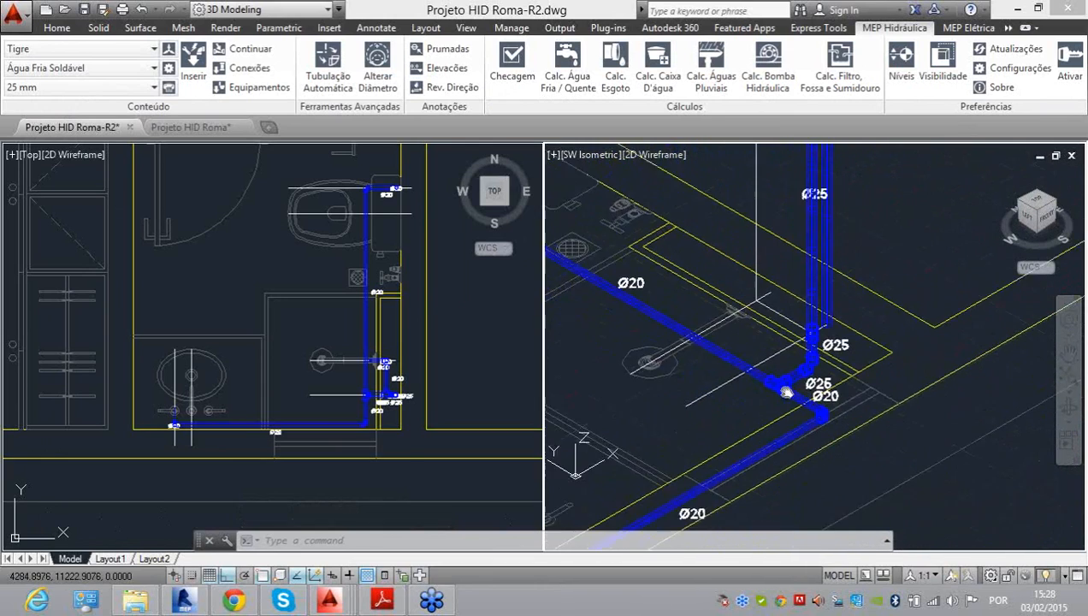
{"action": "left_click", "coordinate": [719, 320]}
{"action": "scroll", "coordinate": [729, 376], "scroll_direction": "up", "scroll_amount": 3}
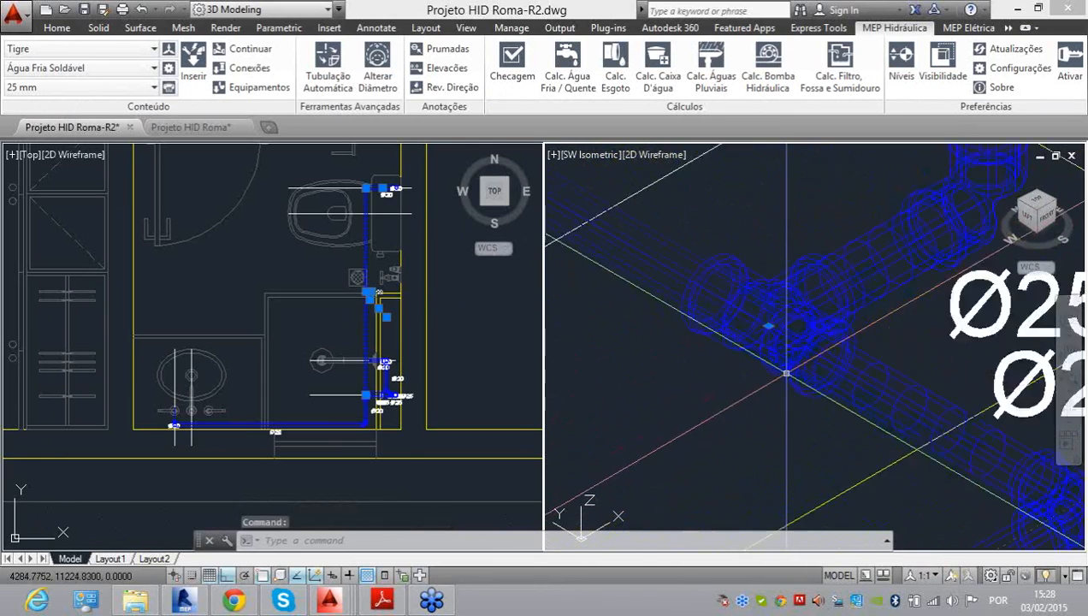
{"action": "scroll", "coordinate": [849, 271], "scroll_direction": "down", "scroll_amount": 3}
{"action": "scroll", "coordinate": [850, 271], "scroll_direction": "up", "scroll_amount": 3}
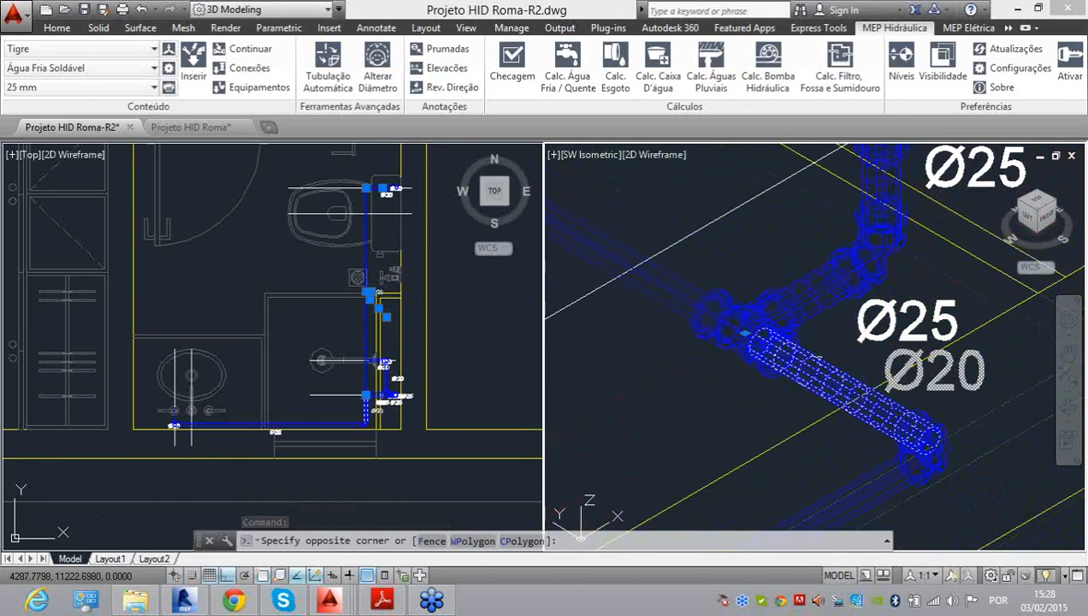
{"action": "left_click", "coordinate": [822, 363]}
{"action": "key", "text": "Delete"}
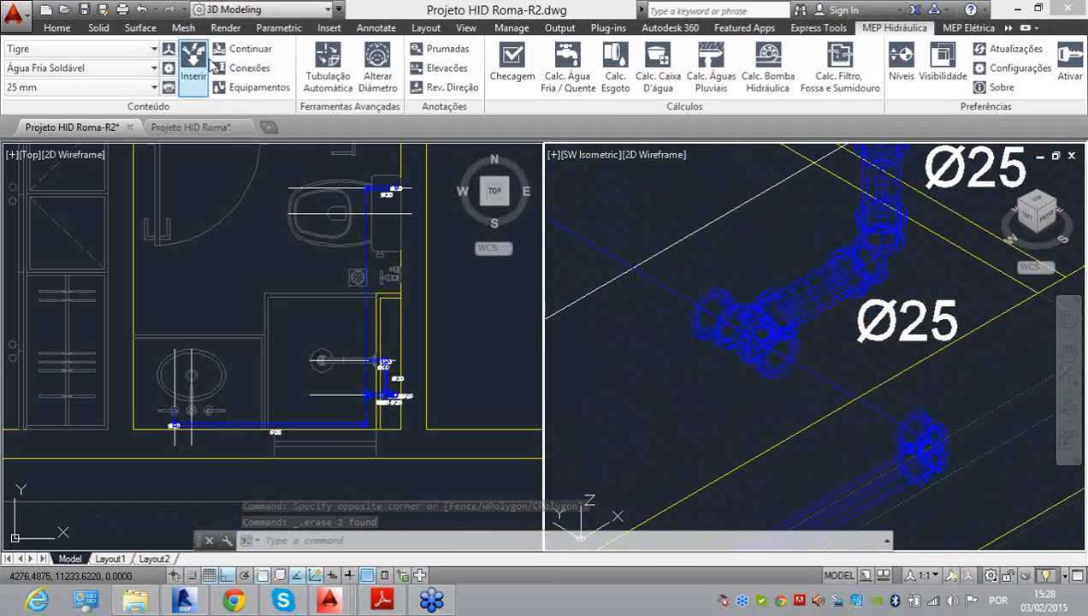
Step: Continue from the tee's washbasin-side outlet with a Redução Curta Ø25x20 bushing and a 20 mm pipe to the elbow
{"action": "left_click", "coordinate": [245, 51]}
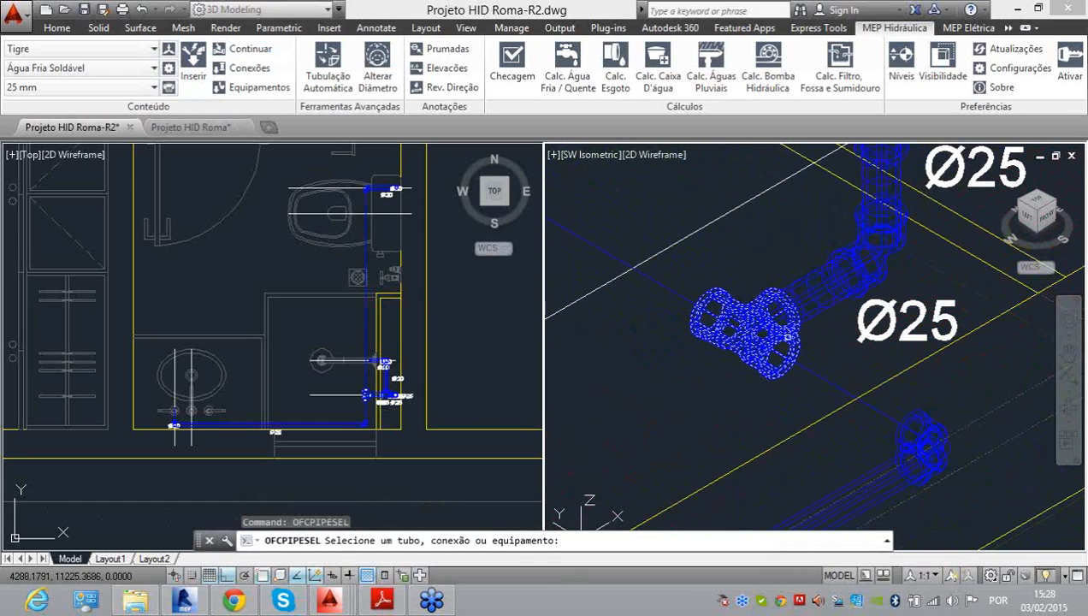
{"action": "left_click", "coordinate": [788, 336]}
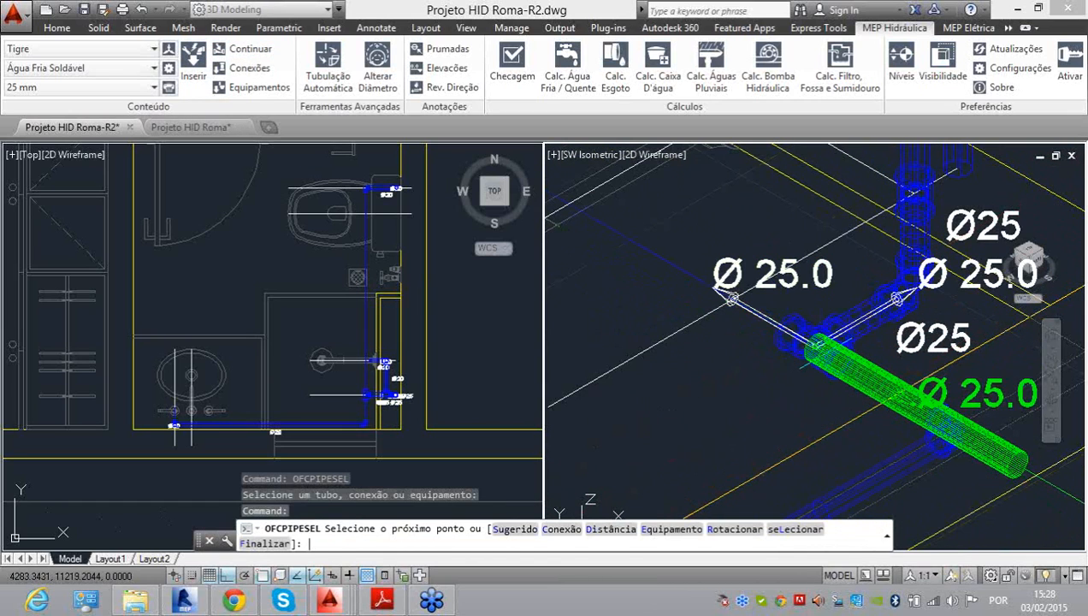
{"action": "key", "text": "Return"}
{"action": "scroll", "coordinate": [112, 301], "scroll_direction": "down", "scroll_amount": 10}
{"action": "scroll", "coordinate": [111, 304], "scroll_direction": "down", "scroll_amount": 2}
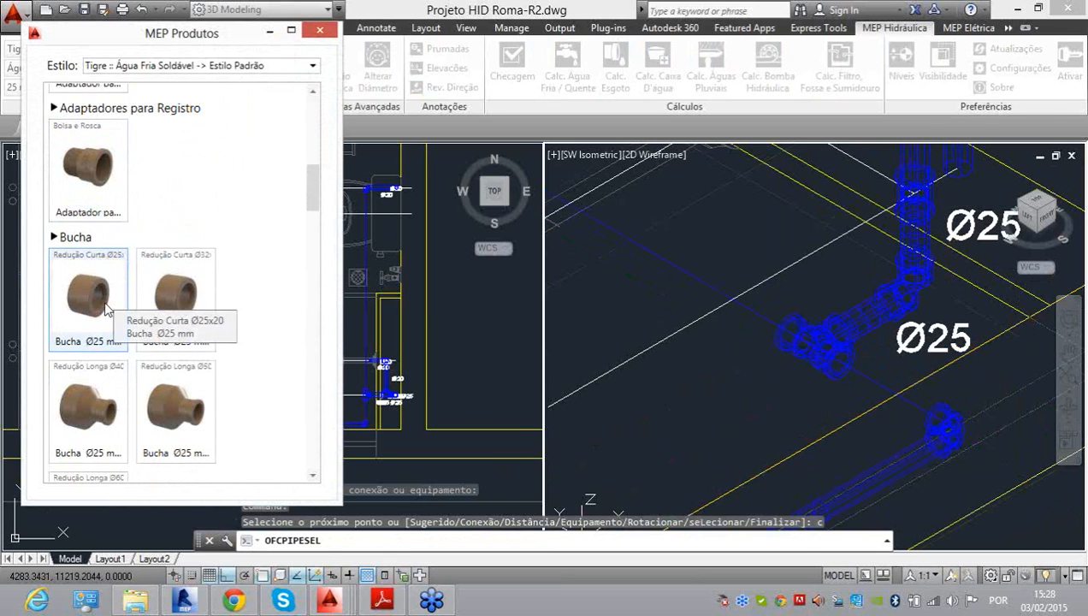
{"action": "double_click", "coordinate": [107, 309]}
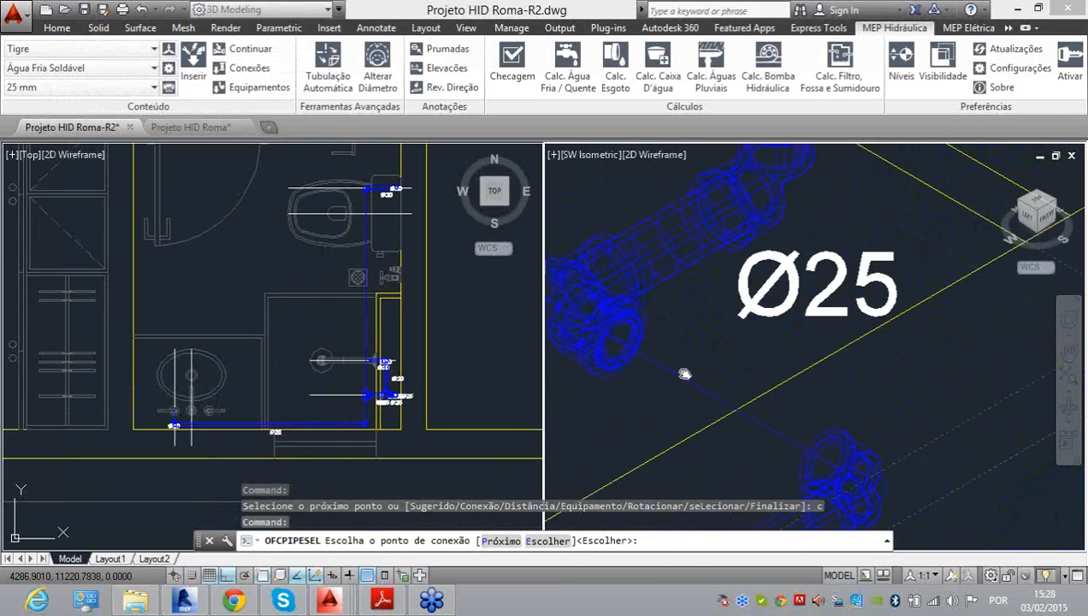
{"action": "key", "text": "Return"}
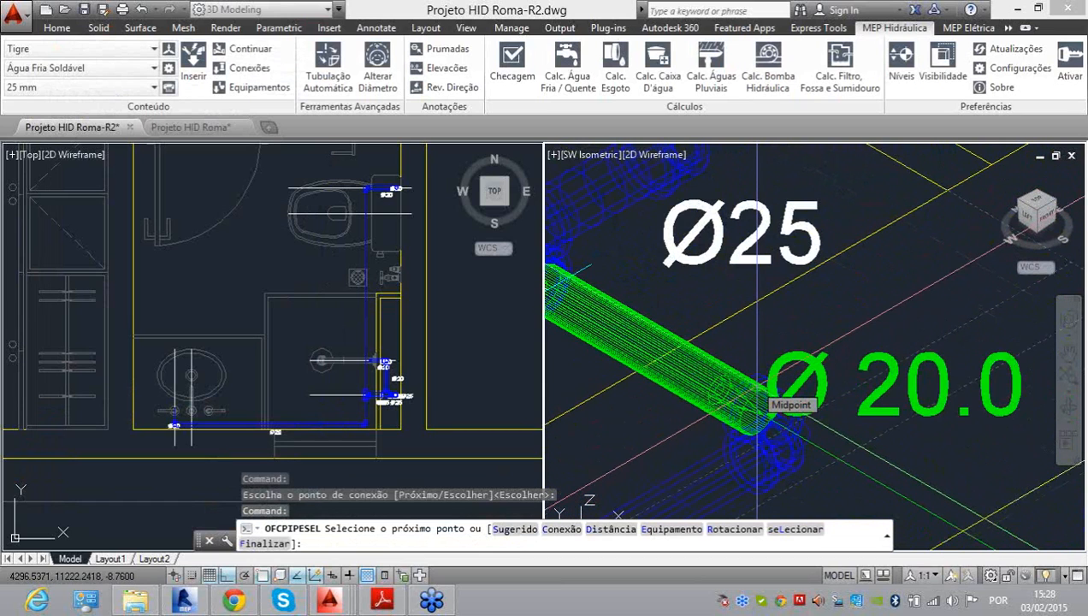
{"action": "left_click", "coordinate": [757, 404]}
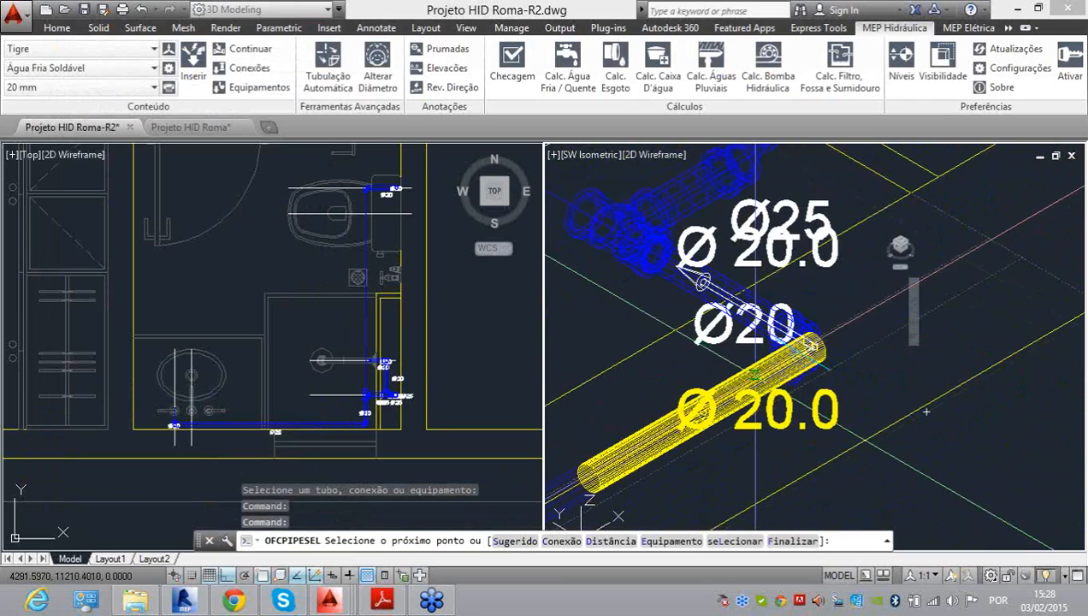
{"action": "key", "text": "Escape"}
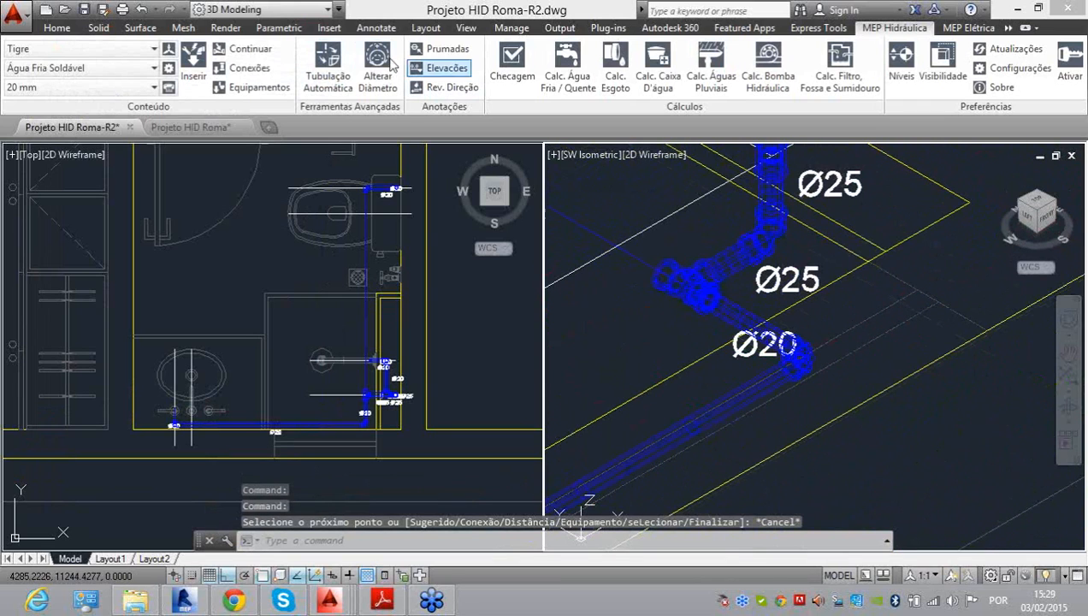
Step: Continue from the tee's toilet-side outlet and look for a connection fitting in the Tigre Água Fria Soldável products
{"action": "left_click", "coordinate": [248, 49]}
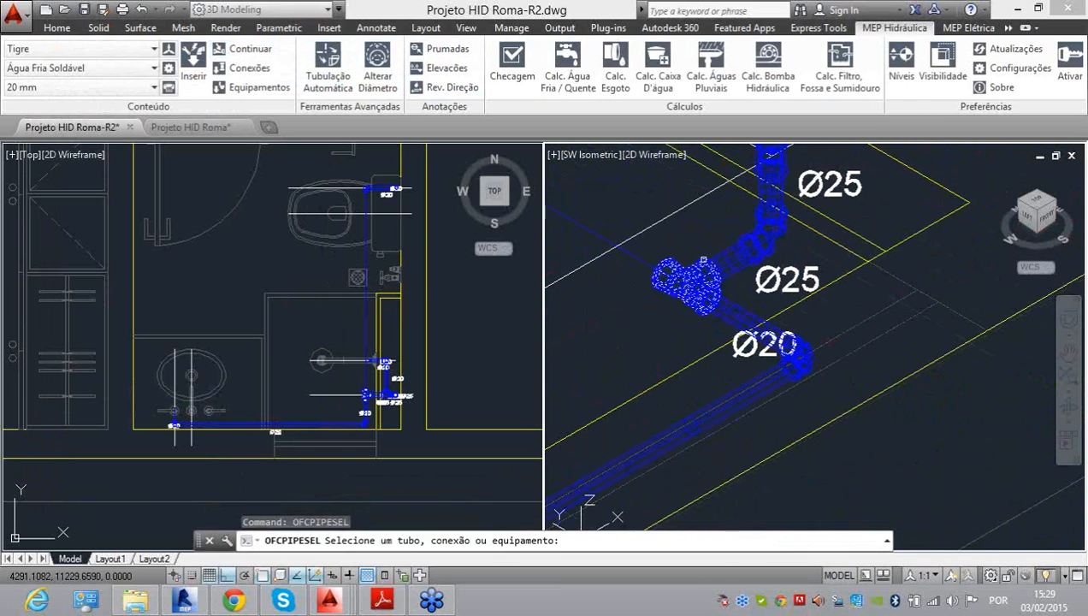
{"action": "left_click", "coordinate": [684, 278]}
{"action": "type", "text": "c"}
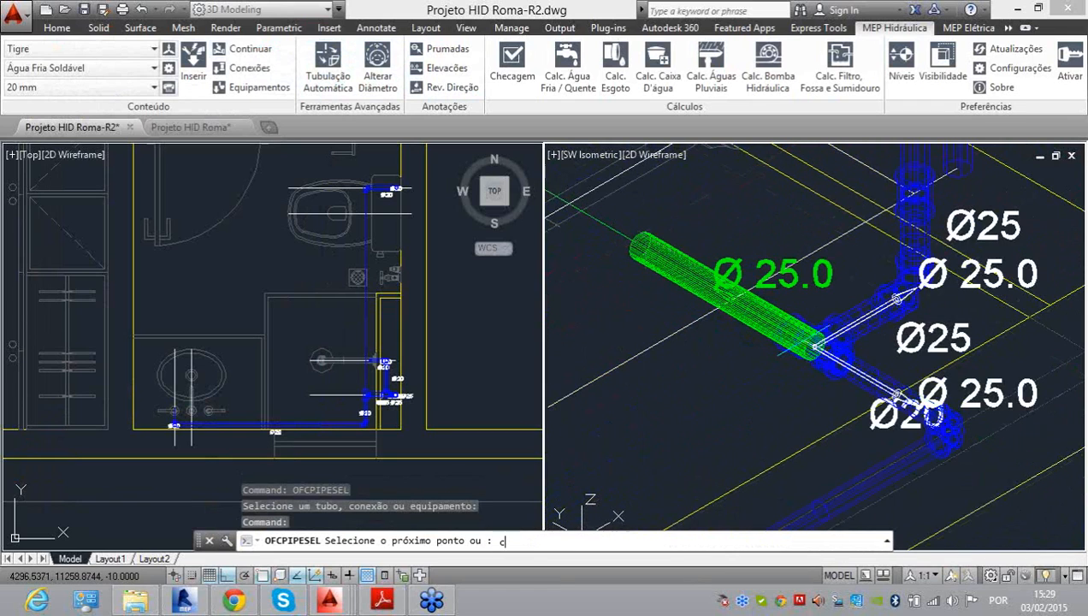
{"action": "key", "text": "Return"}
{"action": "scroll", "coordinate": [166, 331], "scroll_direction": "down", "scroll_amount": 5}
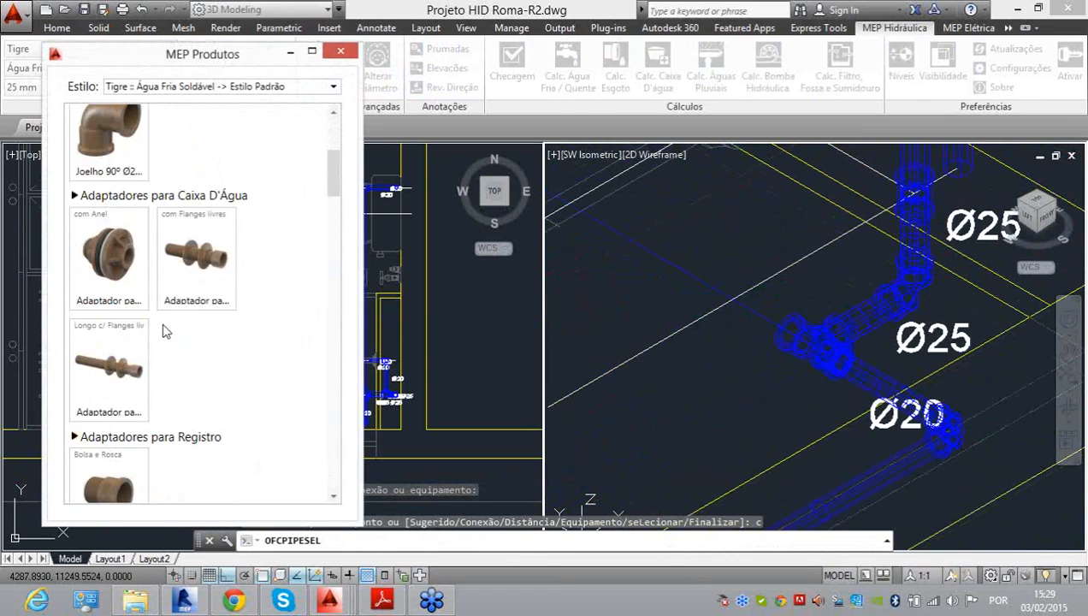
Step: Add a reduction fitting at the 25 mm branch outlet and connect it by a 20 mm pipe to the elbow at the toilet
{"action": "double_click", "coordinate": [108, 428]}
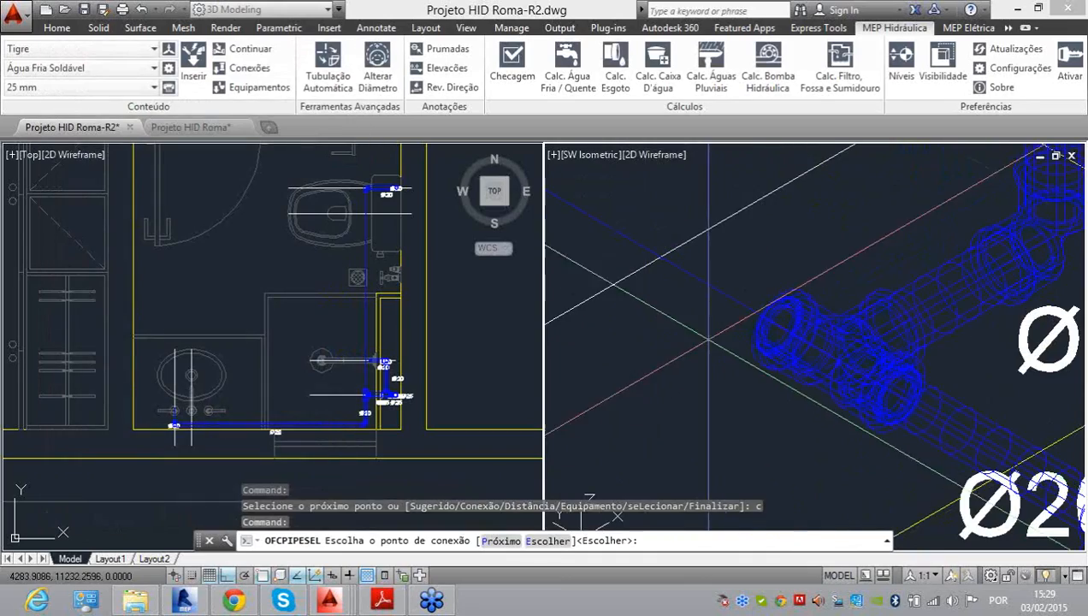
{"action": "middle_click_drag", "start_coordinate": [660, 289], "coordinate": [886, 488]}
{"action": "scroll", "coordinate": [886, 488], "scroll_direction": "down", "scroll_amount": 2}
{"action": "middle_click_drag", "start_coordinate": [679, 398], "coordinate": [1027, 524]}
{"action": "scroll", "coordinate": [720, 318], "scroll_direction": "up", "scroll_amount": 5}
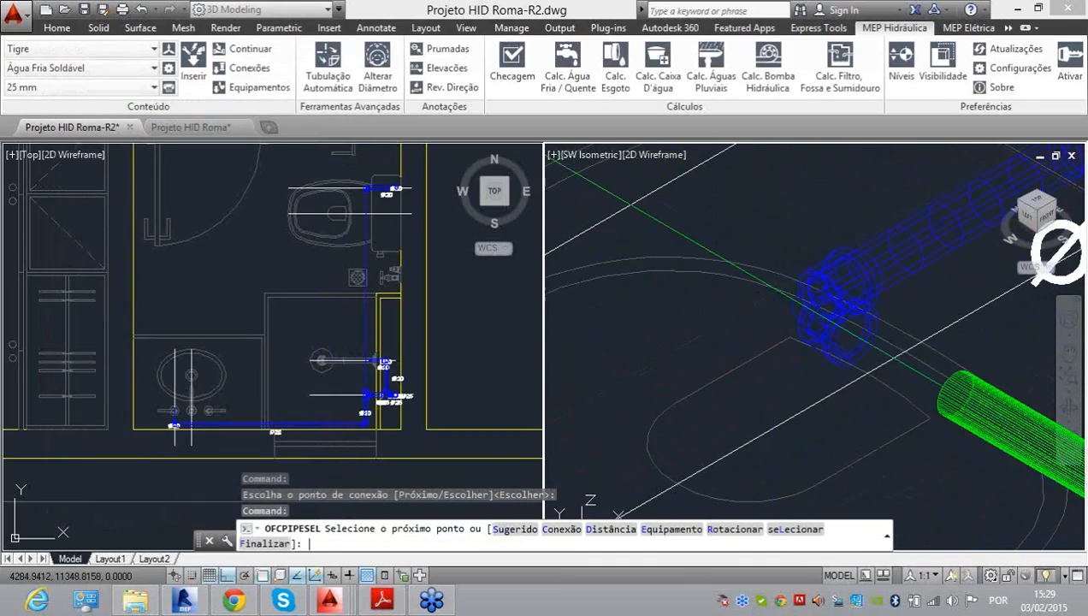
{"action": "type", "text": "l"}
{"action": "key", "text": "Return"}
{"action": "left_click", "coordinate": [813, 322]}
{"action": "scroll", "coordinate": [839, 368], "scroll_direction": "down", "scroll_amount": 2}
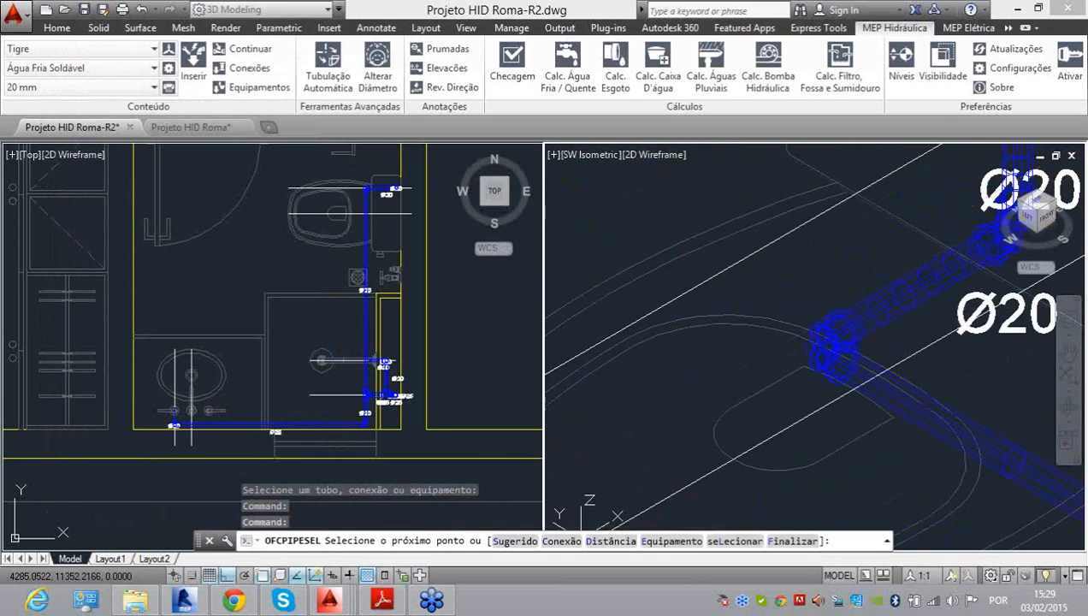
{"action": "key", "text": "Escape"}
{"action": "scroll", "coordinate": [714, 335], "scroll_direction": "down", "scroll_amount": 10}
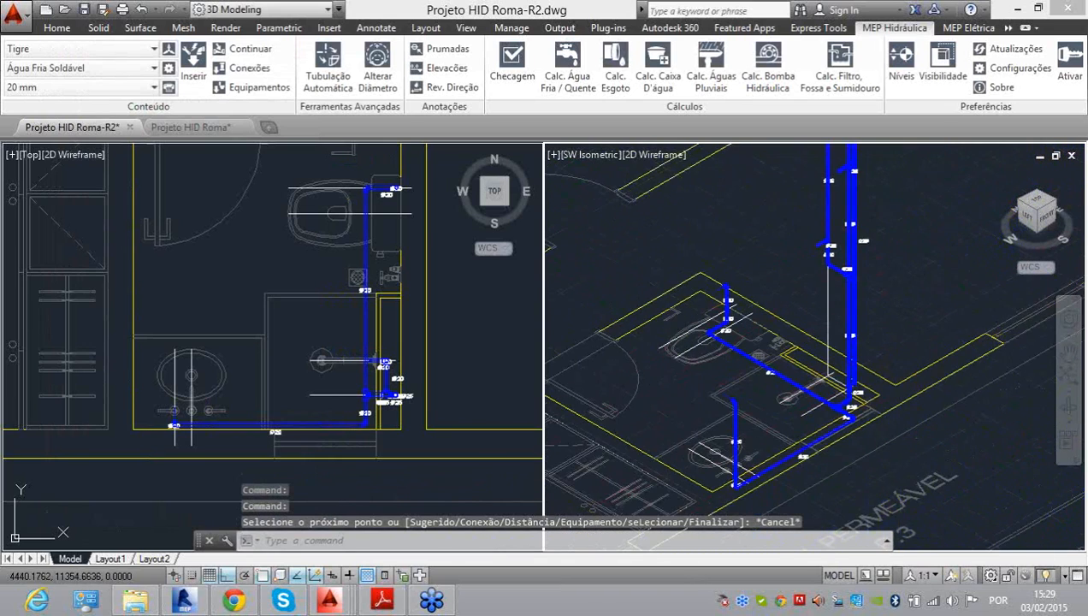
Step: Delete the sloping Ø20 pipe between the elbow and the riser tee
{"action": "scroll", "coordinate": [749, 342], "scroll_direction": "up", "scroll_amount": 8}
{"action": "left_click", "coordinate": [749, 343]}
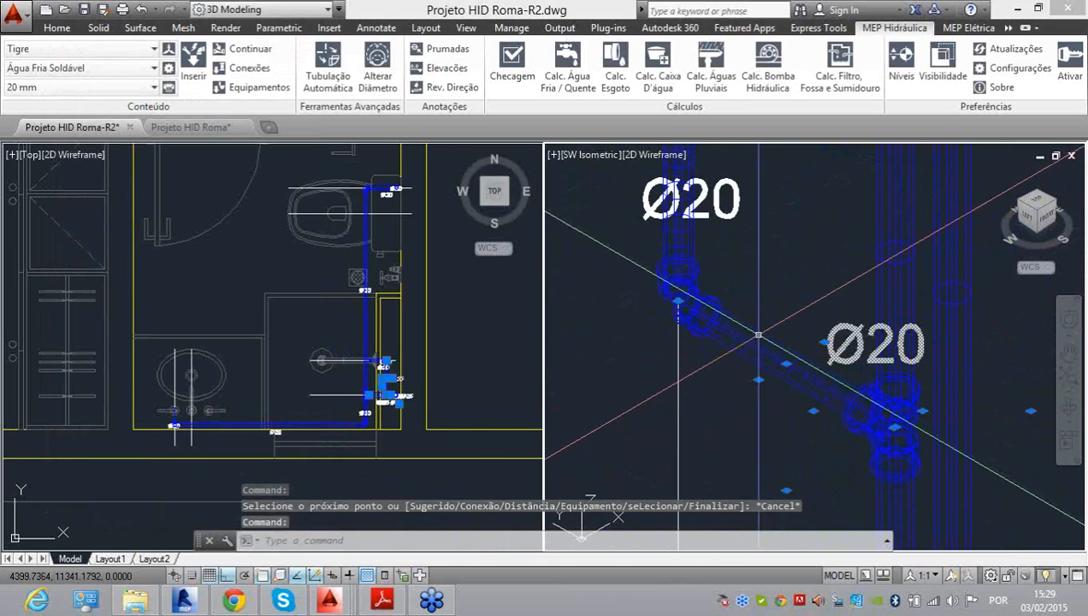
{"action": "key", "text": "Delete"}
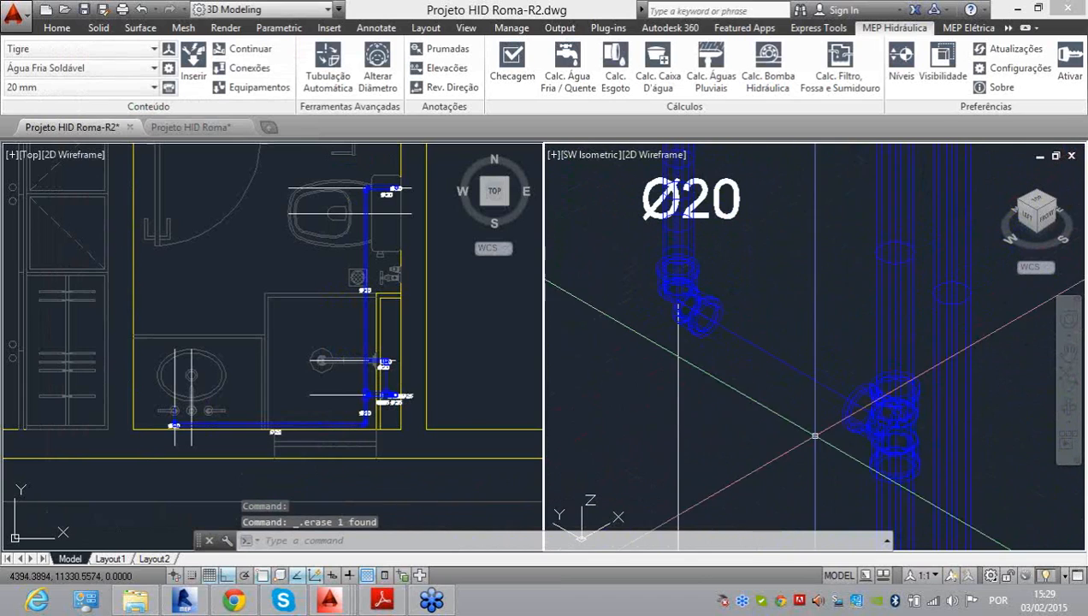
Step: Continue from the riser tee's side outlet by adding a Tigre 25 mm short reduction bushing
{"action": "left_click", "coordinate": [250, 49]}
{"action": "left_click", "coordinate": [858, 390]}
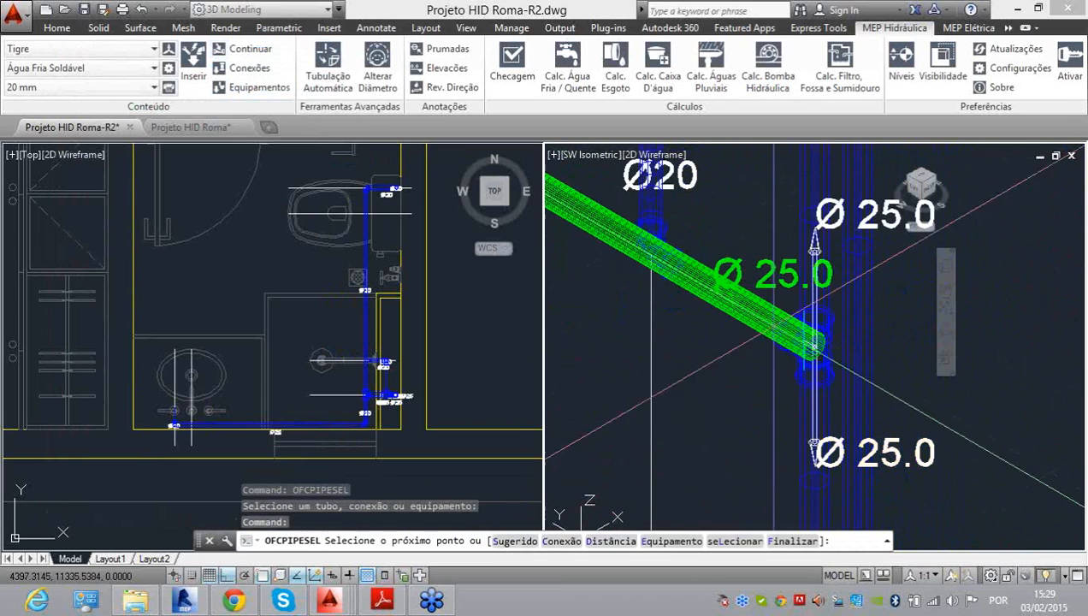
{"action": "type", "text": "c"}
{"action": "key", "text": "Return"}
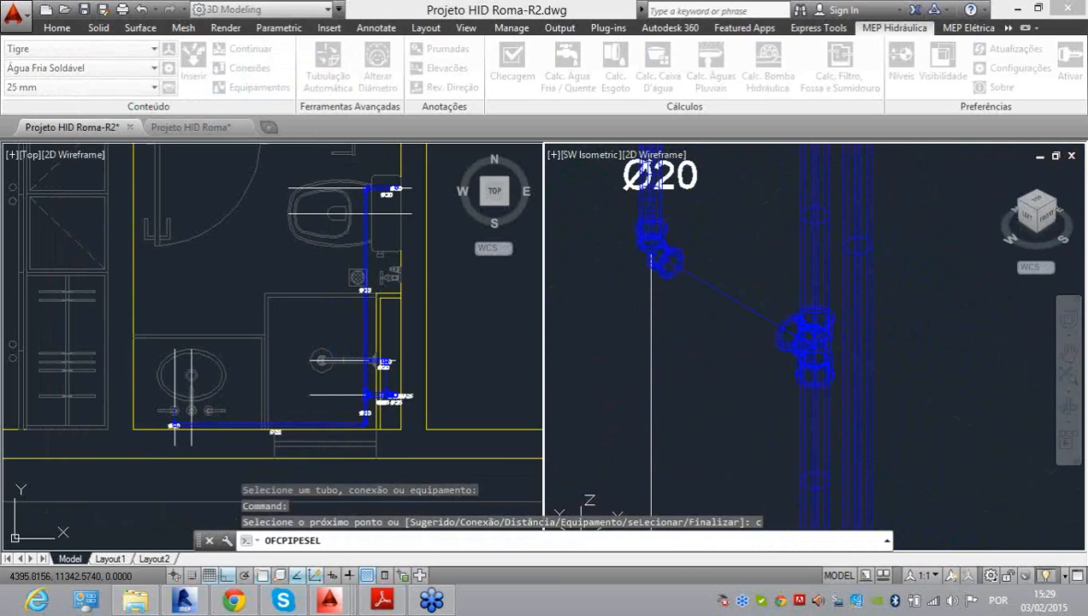
{"action": "scroll", "coordinate": [274, 372], "scroll_direction": "down", "scroll_amount": 5}
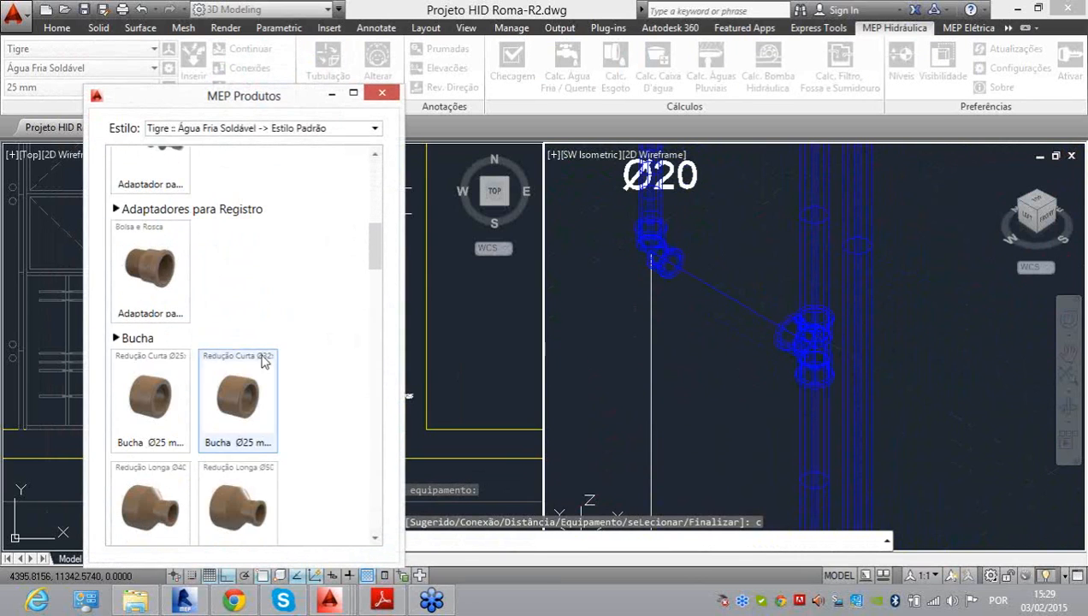
{"action": "scroll", "coordinate": [812, 408], "scroll_direction": "up", "scroll_amount": 6}
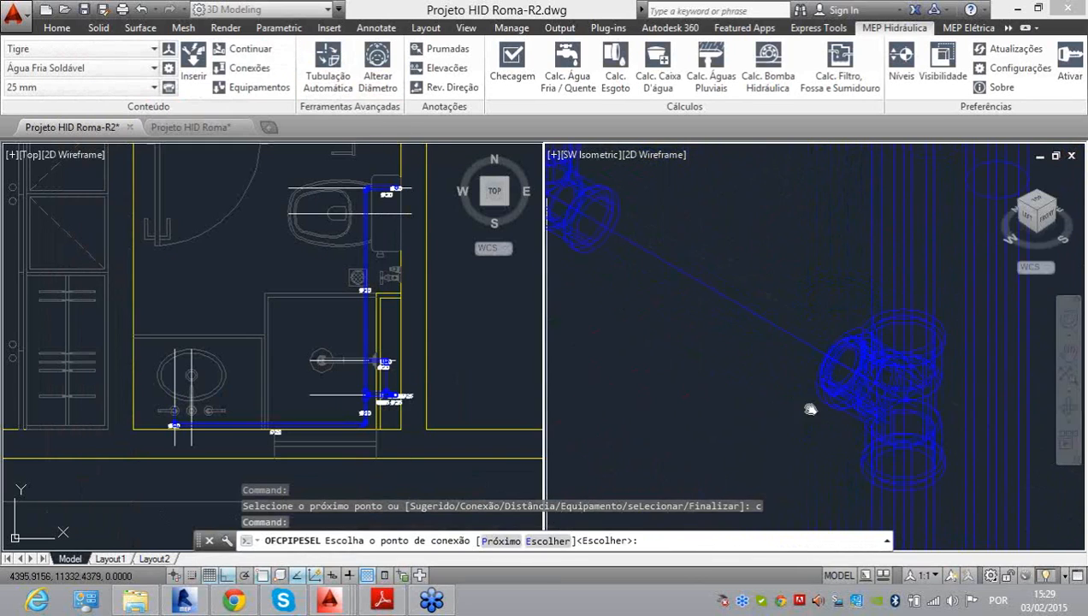
Step: Connect the bushing on the riser tee to the elbow of the neighbouring vertical line with a 20 mm pipe
{"action": "type", "text": "lecione o próximo ponto ou : l"}
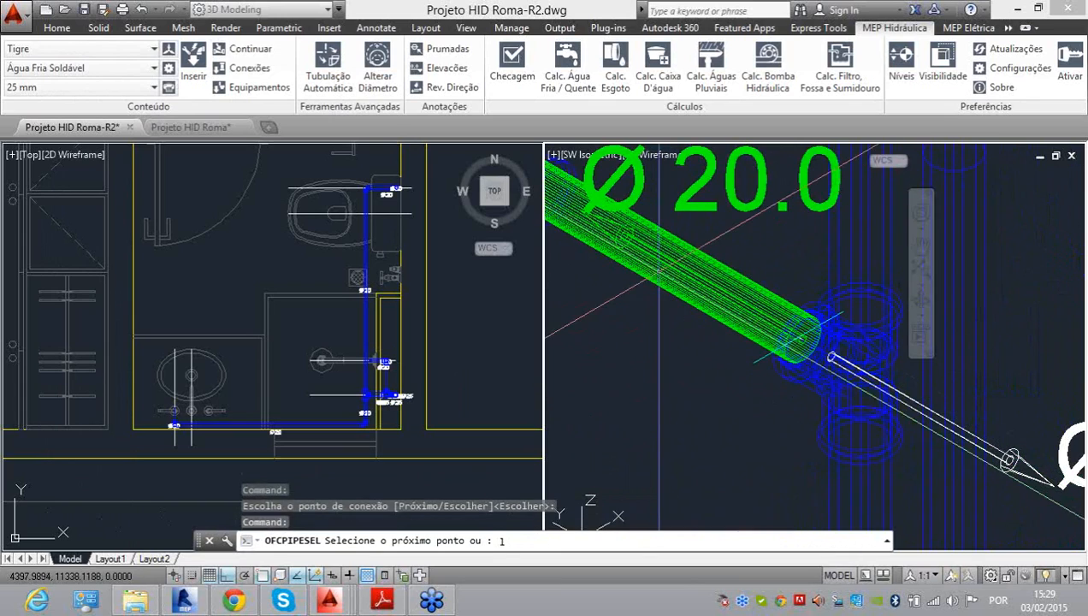
{"action": "key", "text": "Return"}
{"action": "scroll", "coordinate": [798, 369], "scroll_direction": "up", "scroll_amount": 4}
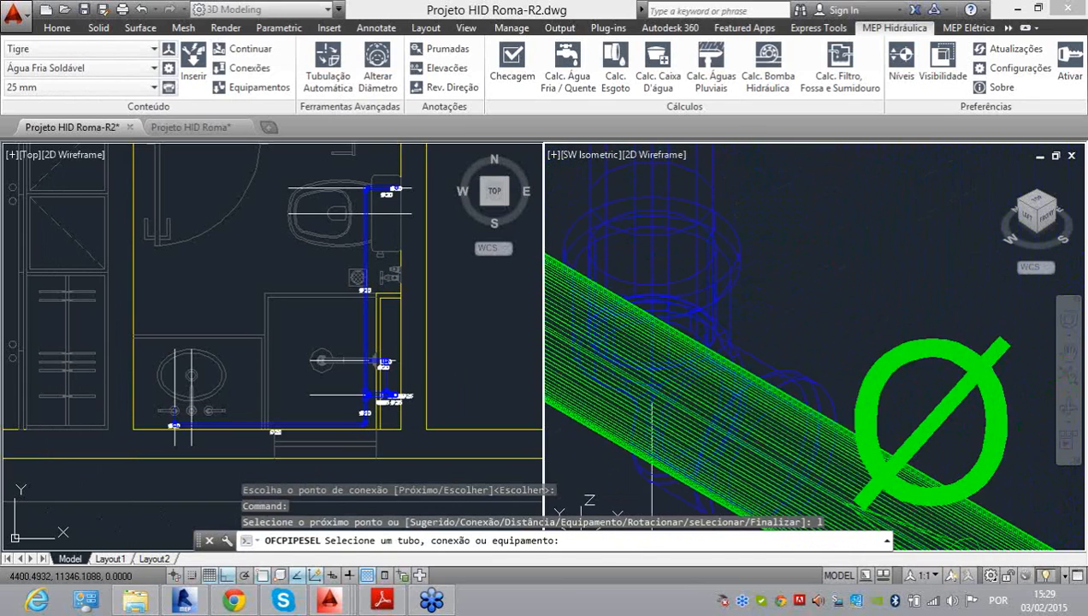
{"action": "left_click", "coordinate": [785, 376]}
{"action": "left_click", "coordinate": [534, 335]}
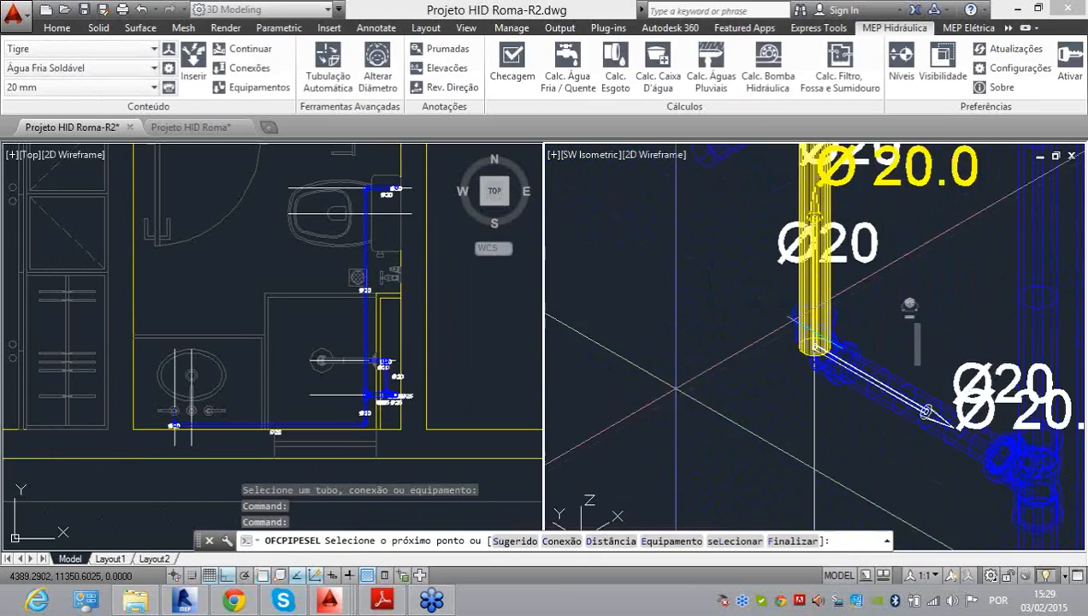
{"action": "key", "text": "Escape"}
Step: Delete the vertical Ø20 pipes and the side-branch fitting above the elbow on the smaller riser
{"action": "scroll", "coordinate": [695, 370], "scroll_direction": "down", "scroll_amount": 3}
{"action": "scroll", "coordinate": [708, 344], "scroll_direction": "up", "scroll_amount": 2}
{"action": "scroll", "coordinate": [753, 371], "scroll_direction": "up", "scroll_amount": 4}
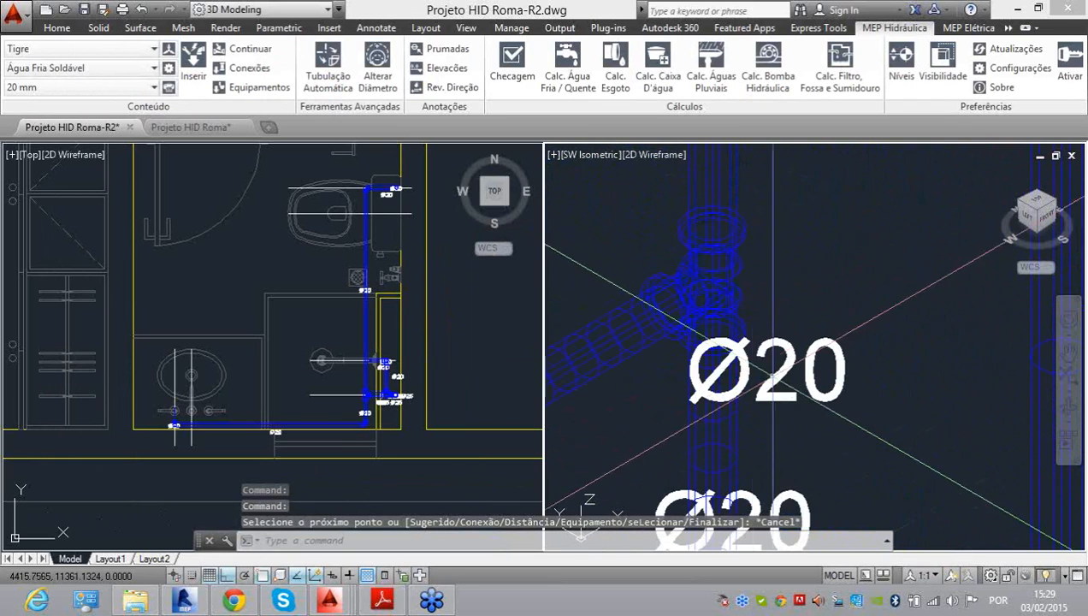
{"action": "left_click", "coordinate": [792, 432]}
{"action": "left_click", "coordinate": [736, 236]}
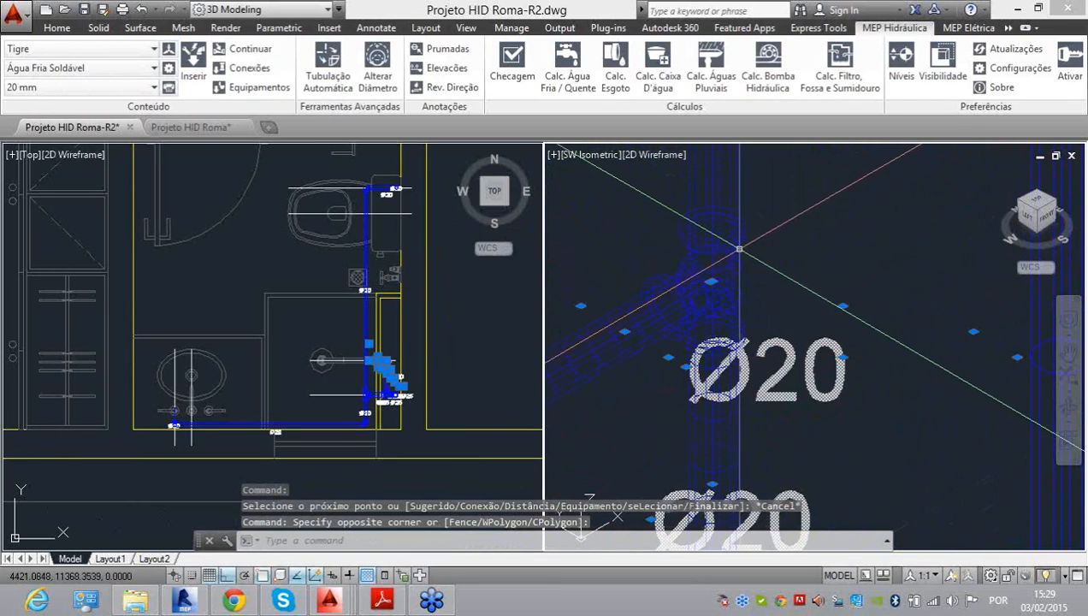
{"action": "scroll", "coordinate": [719, 274], "scroll_direction": "down", "scroll_amount": 3}
{"action": "key", "text": "Delete"}
{"action": "scroll", "coordinate": [690, 306], "scroll_direction": "down", "scroll_amount": 3}
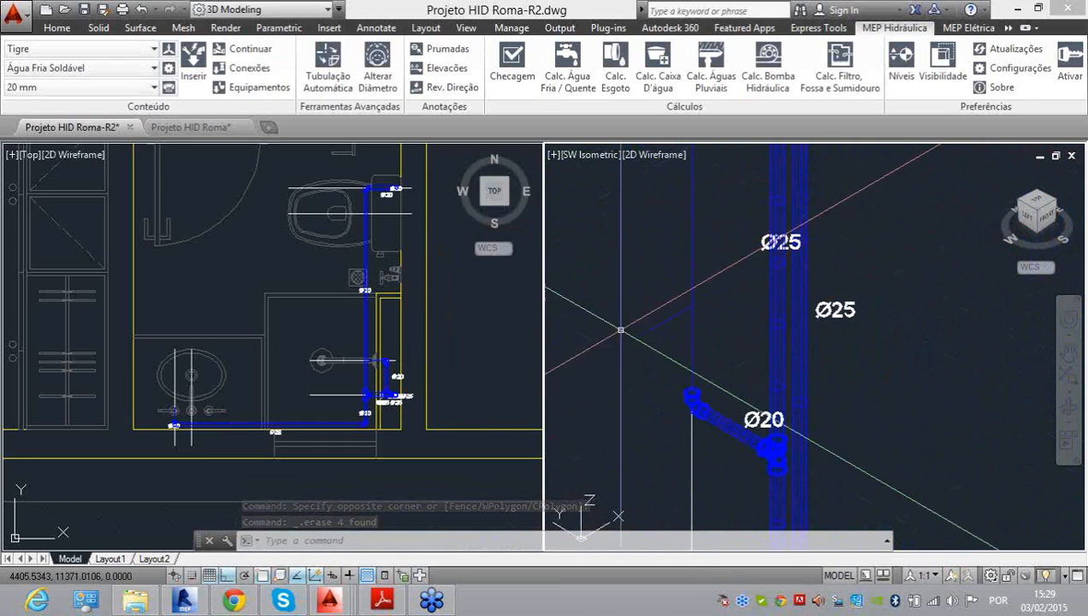
Step: Delete the vertical Ø25 pipes and the side-branch fitting near the upper part of the main riser
{"action": "scroll", "coordinate": [652, 340], "scroll_direction": "down", "scroll_amount": 4}
{"action": "scroll", "coordinate": [645, 338], "scroll_direction": "up", "scroll_amount": 4}
{"action": "scroll", "coordinate": [711, 333], "scroll_direction": "up", "scroll_amount": 6}
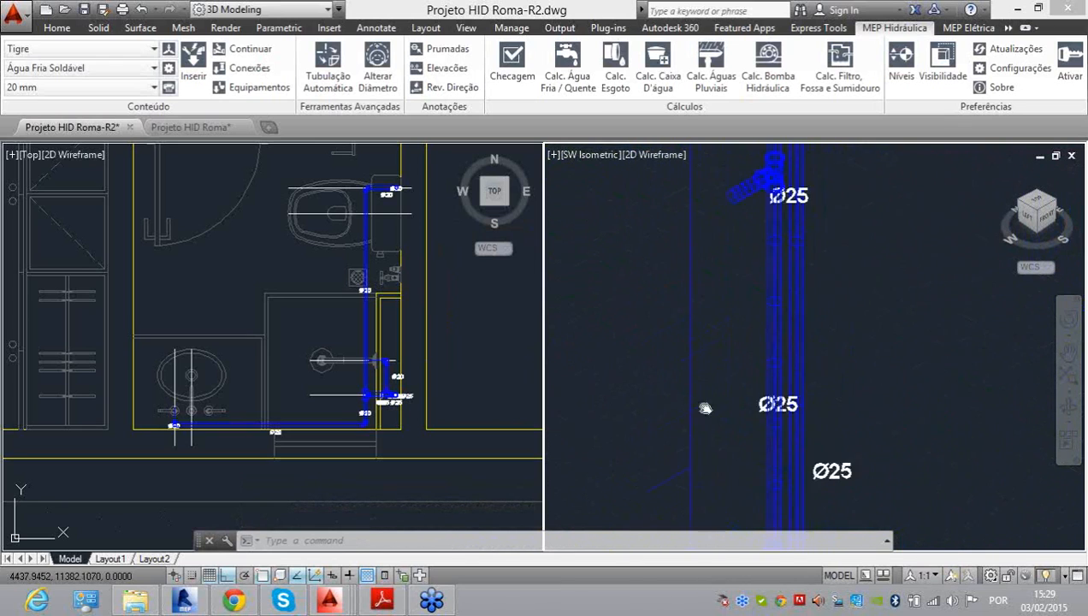
{"action": "left_click", "coordinate": [740, 245]}
{"action": "left_click", "coordinate": [712, 339]}
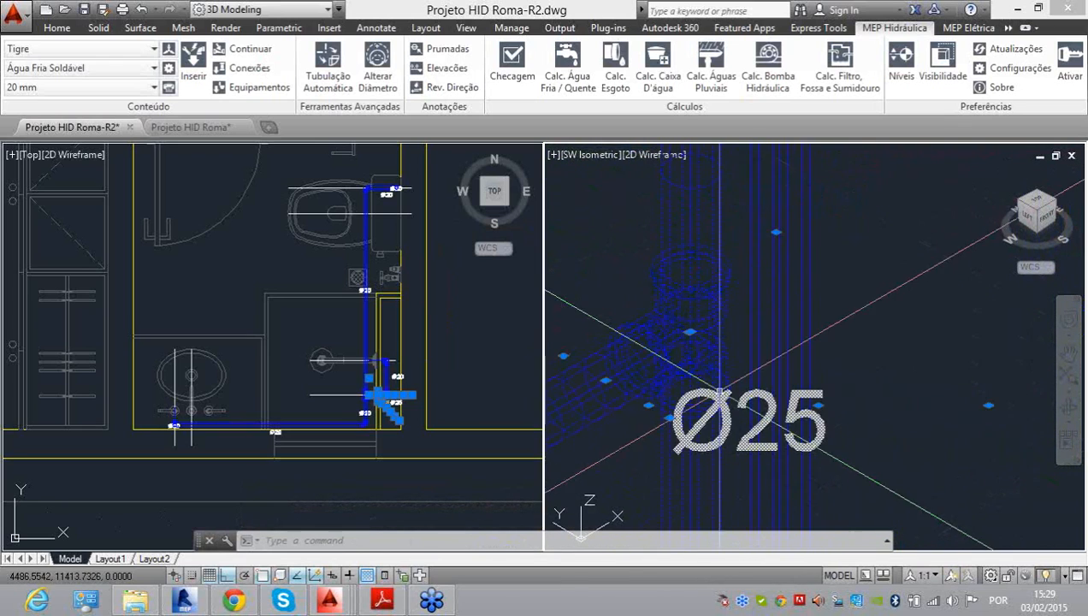
{"action": "key", "text": "Delete"}
{"action": "scroll", "coordinate": [753, 326], "scroll_direction": "down", "scroll_amount": 3}
{"action": "scroll", "coordinate": [752, 326], "scroll_direction": "down", "scroll_amount": 3}
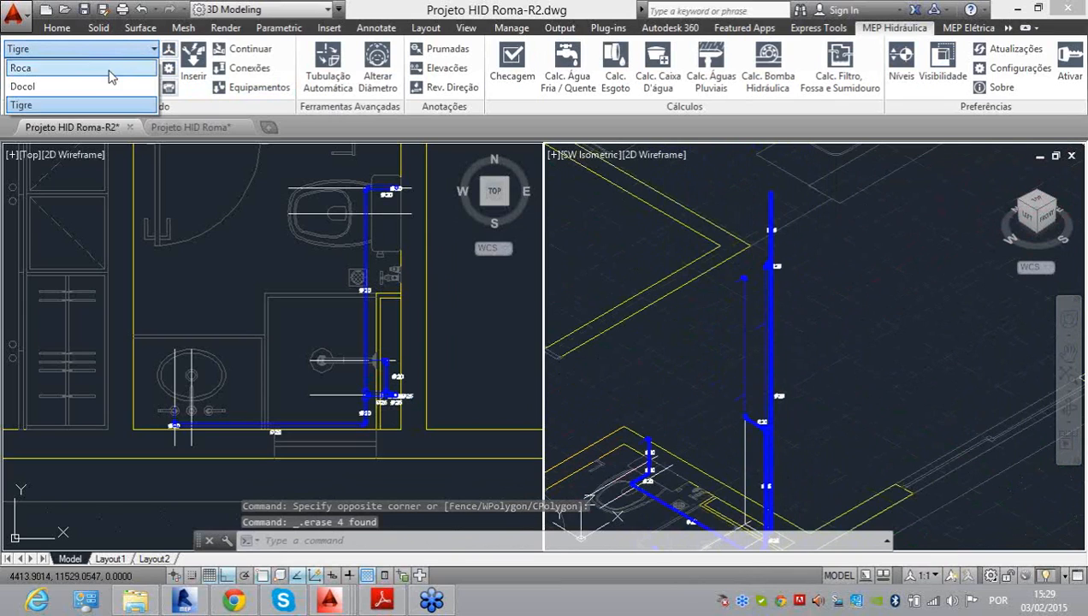
Step: Set the product content to manufacturer Docol, line DocolBásicos - DocolBase, size ¾"
{"action": "left_click", "coordinate": [106, 85]}
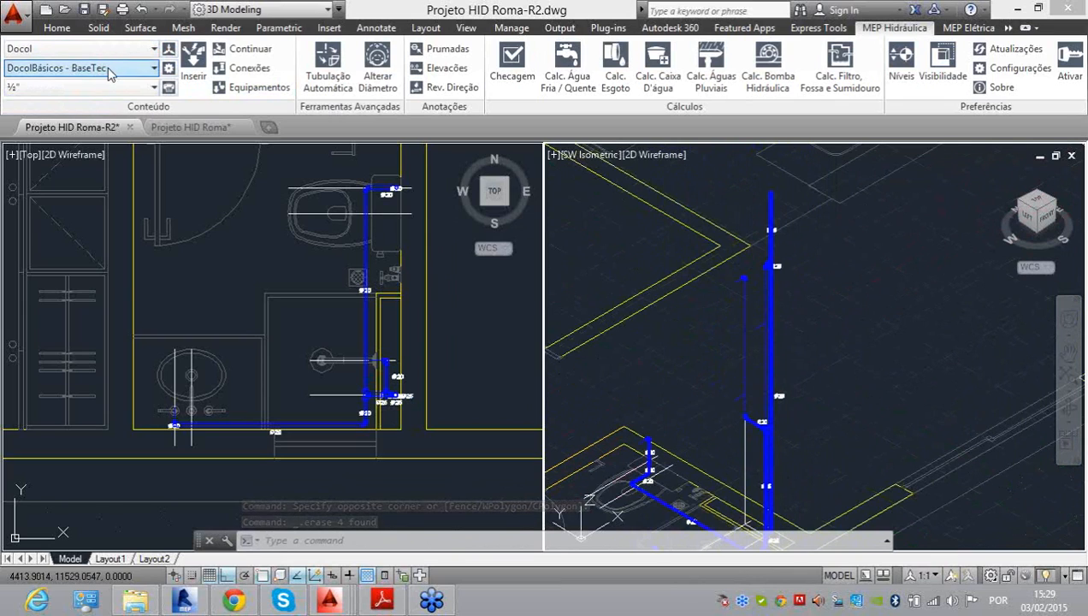
{"action": "left_click", "coordinate": [110, 72]}
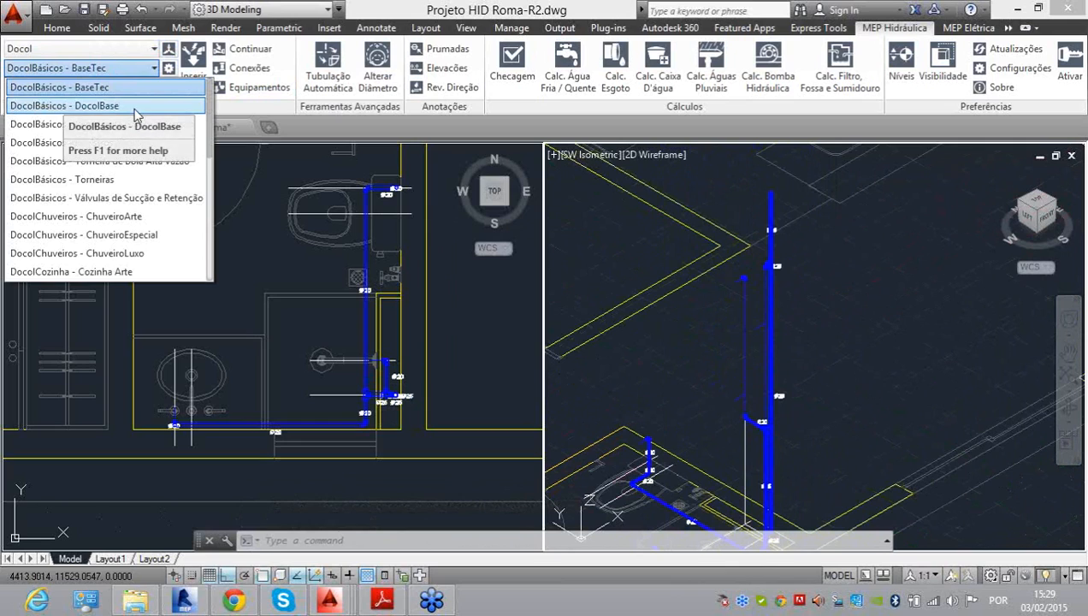
{"action": "left_click", "coordinate": [135, 106]}
{"action": "left_click", "coordinate": [81, 88]}
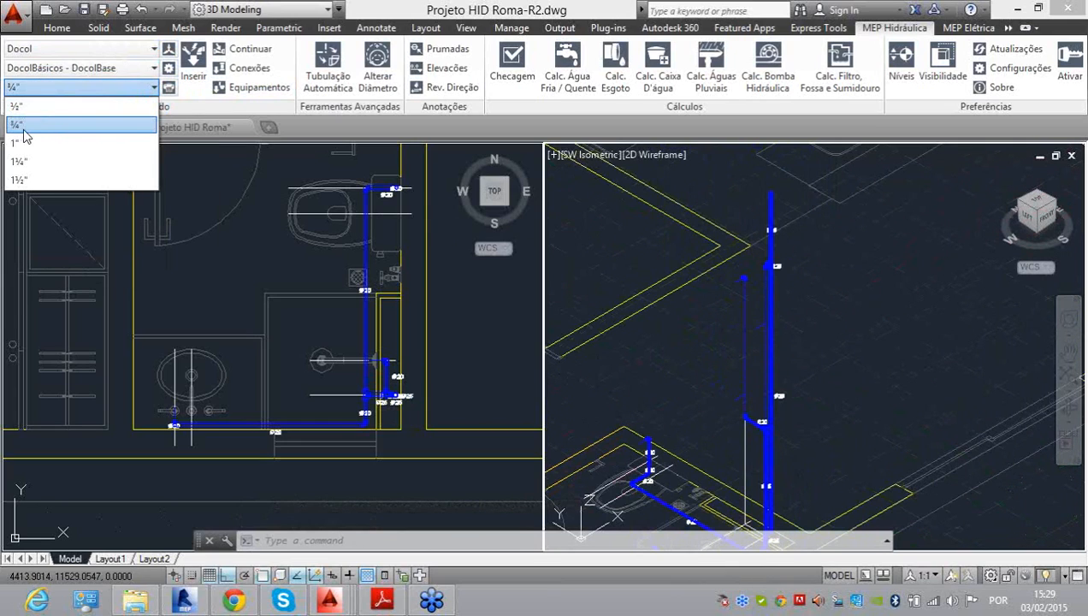
{"action": "left_click", "coordinate": [69, 129]}
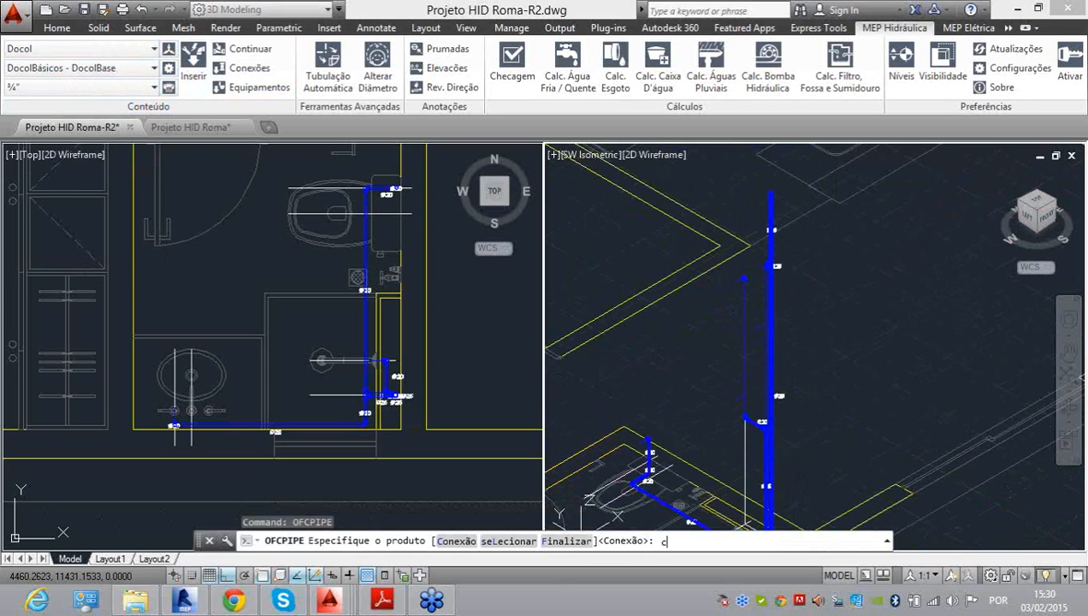
Step: Insert a ¾" DocolBase Registro de Gaveta in LEFT view on the cleared riser line, with its handle rotated towards the shower
{"action": "key", "text": "Return"}
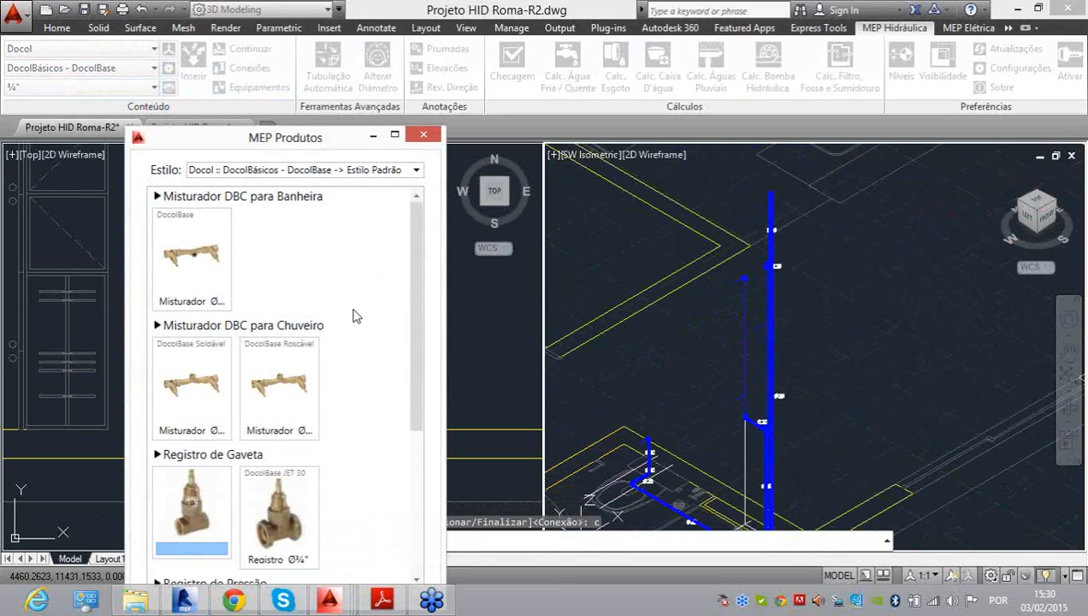
{"action": "scroll", "coordinate": [360, 347], "scroll_direction": "down", "scroll_amount": 3}
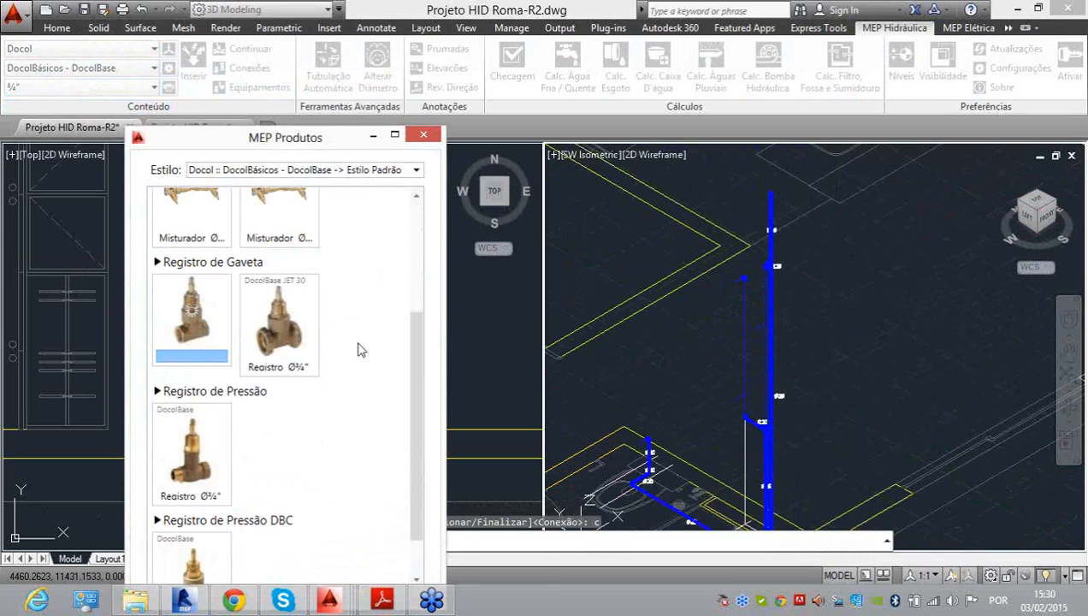
{"action": "double_click", "coordinate": [191, 328]}
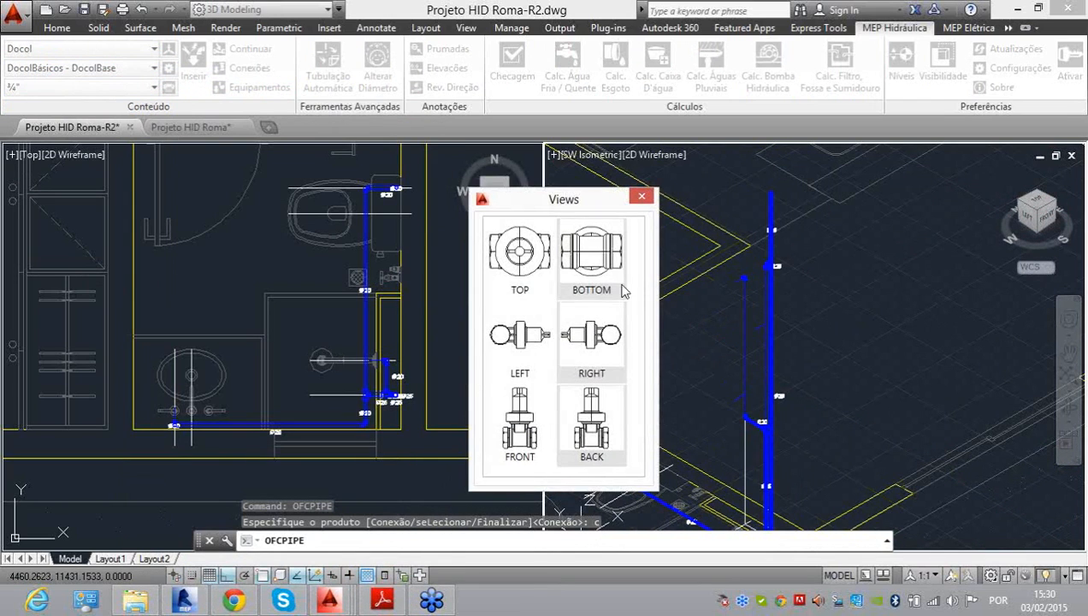
{"action": "left_click", "coordinate": [519, 337]}
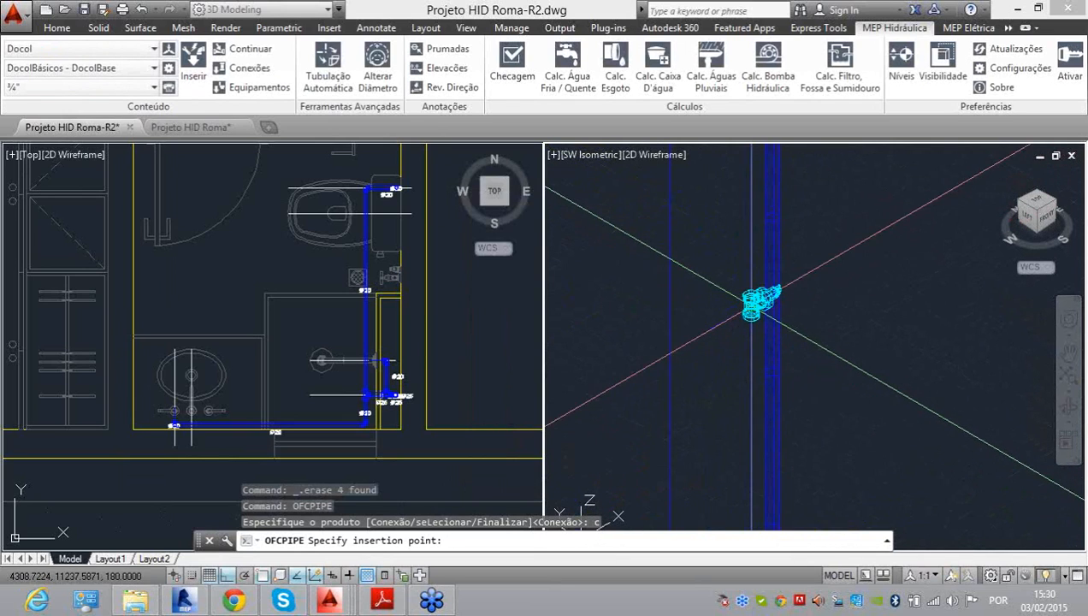
{"action": "left_click", "coordinate": [751, 307]}
{"action": "left_click", "coordinate": [693, 357]}
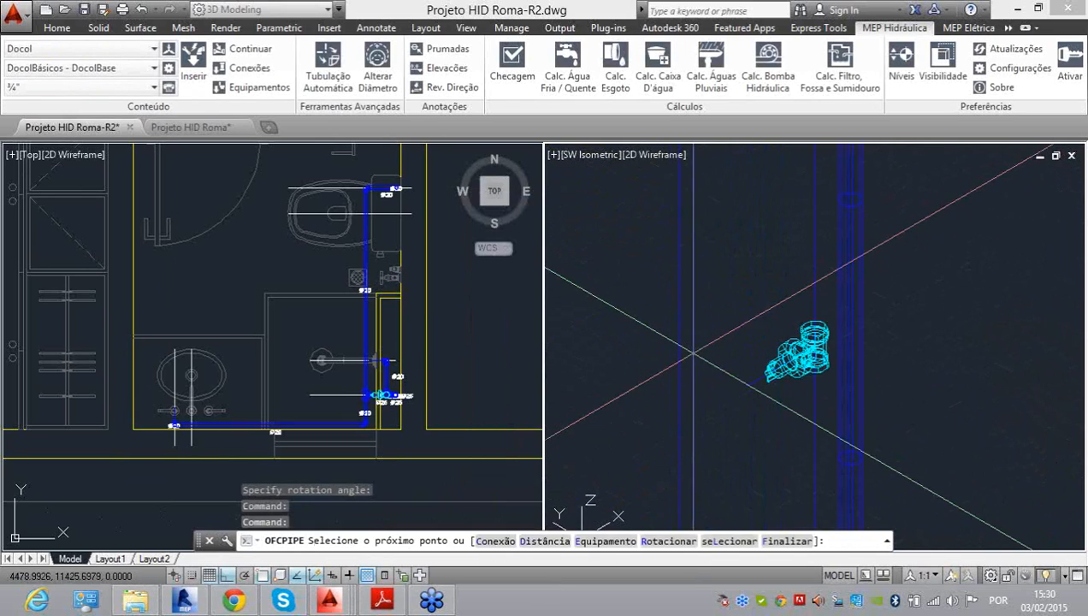
{"action": "scroll", "coordinate": [744, 257], "scroll_direction": "down", "scroll_amount": 6}
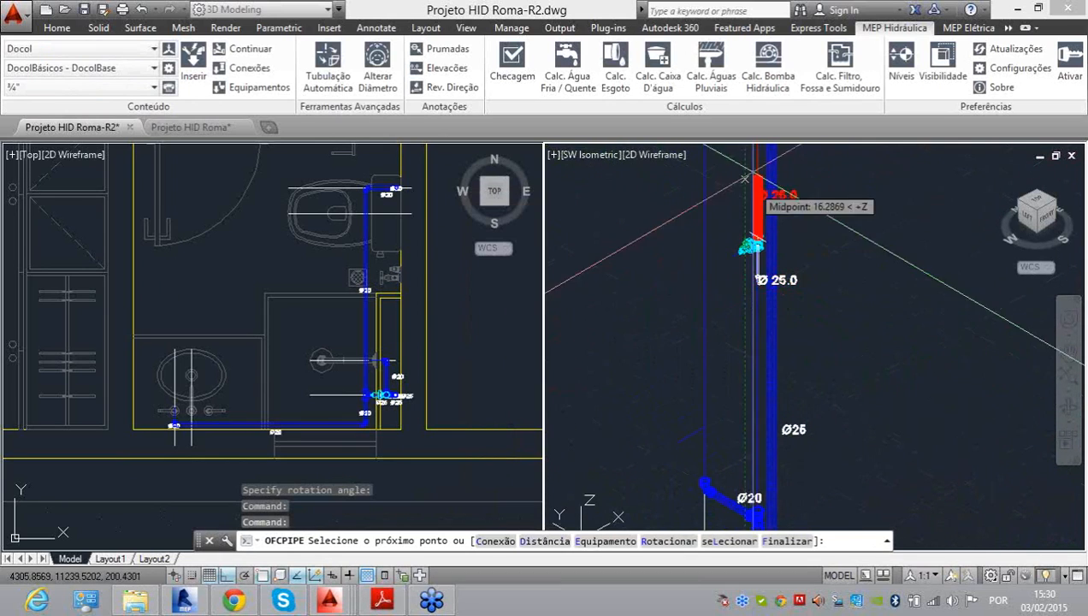
{"action": "left_click", "coordinate": [758, 253]}
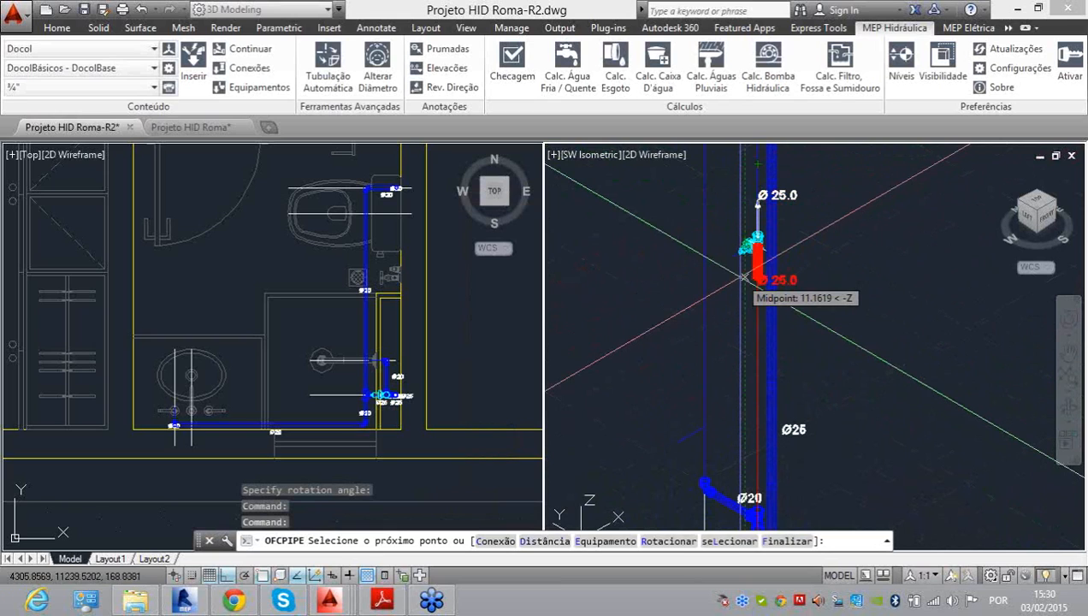
{"action": "key", "text": "Escape"}
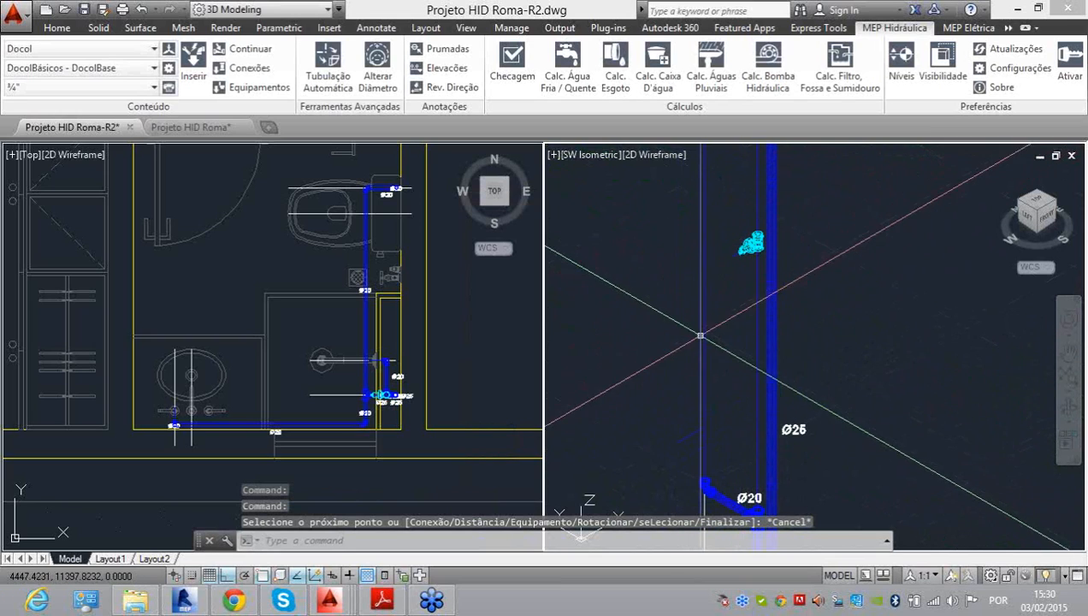
Step: Set the Docol product size to ½" and choose the first Registro de Pressão Ø½" from the product catalogue
{"action": "left_click", "coordinate": [71, 89]}
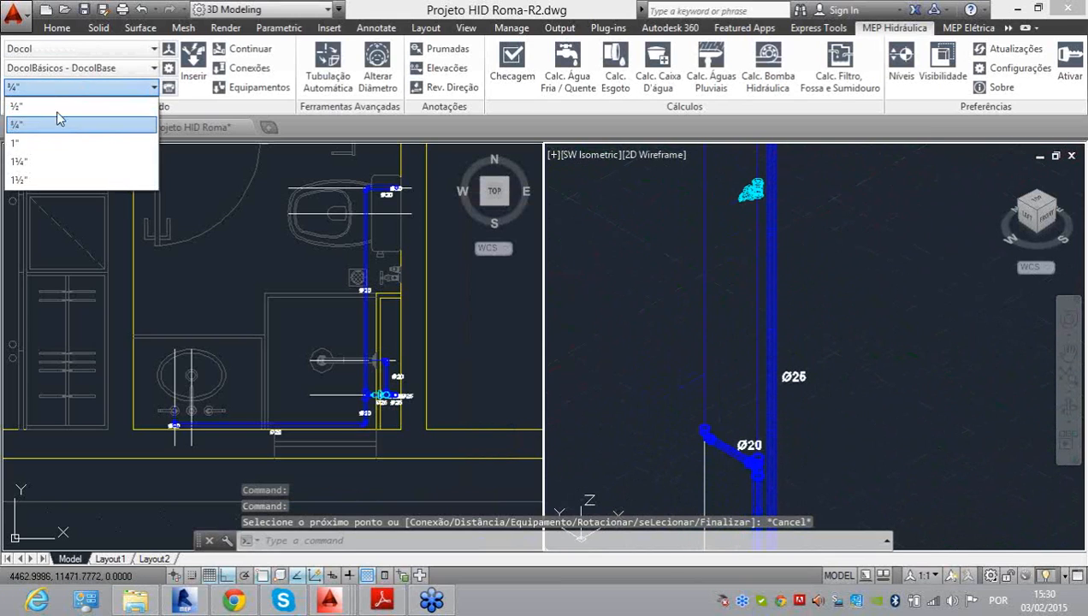
{"action": "left_click", "coordinate": [54, 108]}
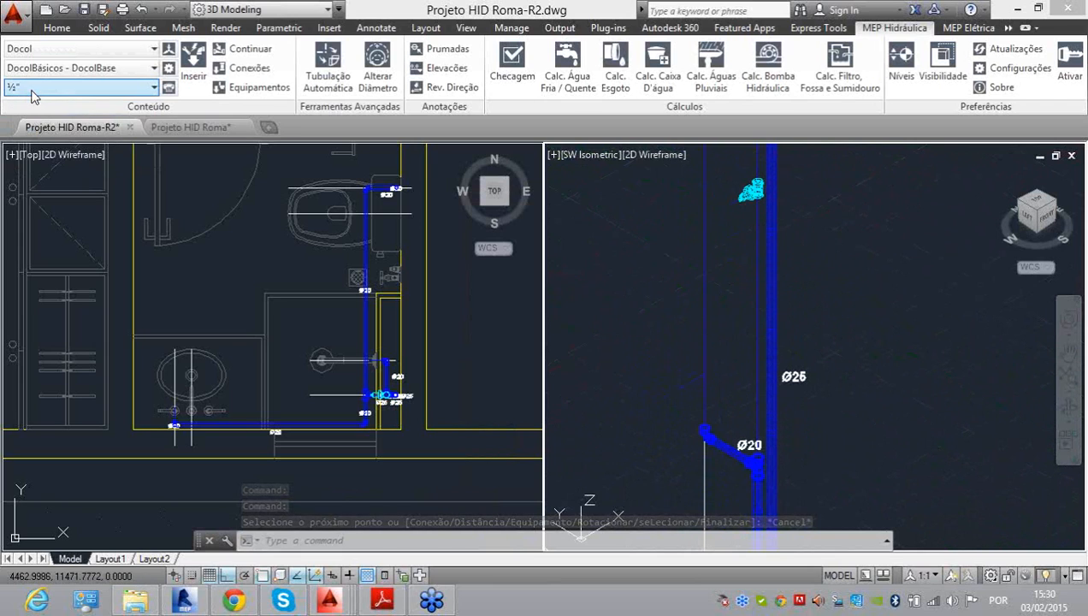
{"action": "left_click", "coordinate": [197, 65]}
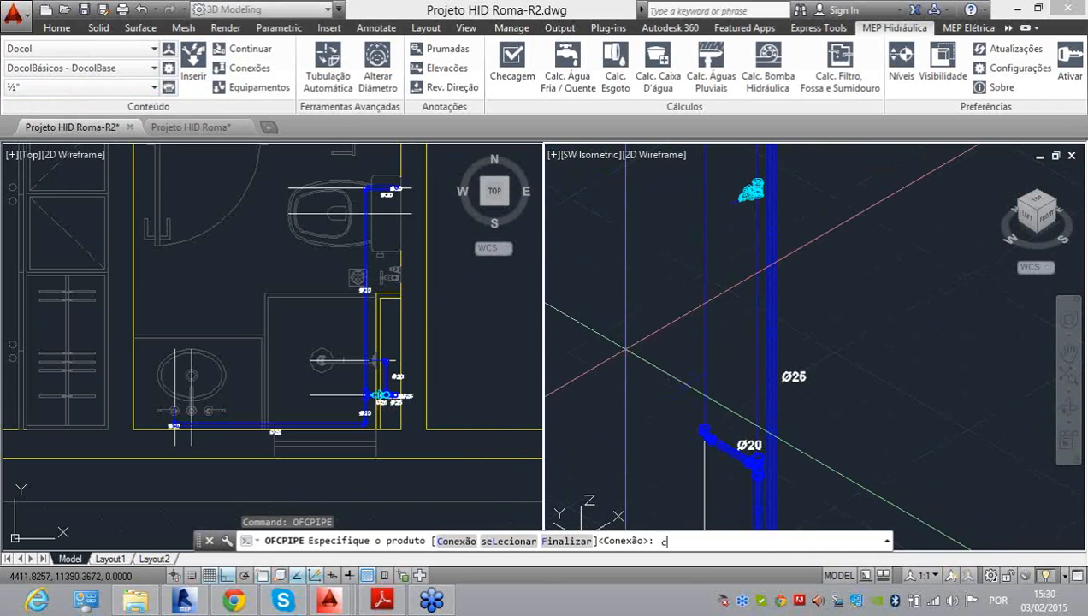
{"action": "type", "text": "c"}
{"action": "key", "text": "Return"}
{"action": "scroll", "coordinate": [130, 342], "scroll_direction": "down", "scroll_amount": 5}
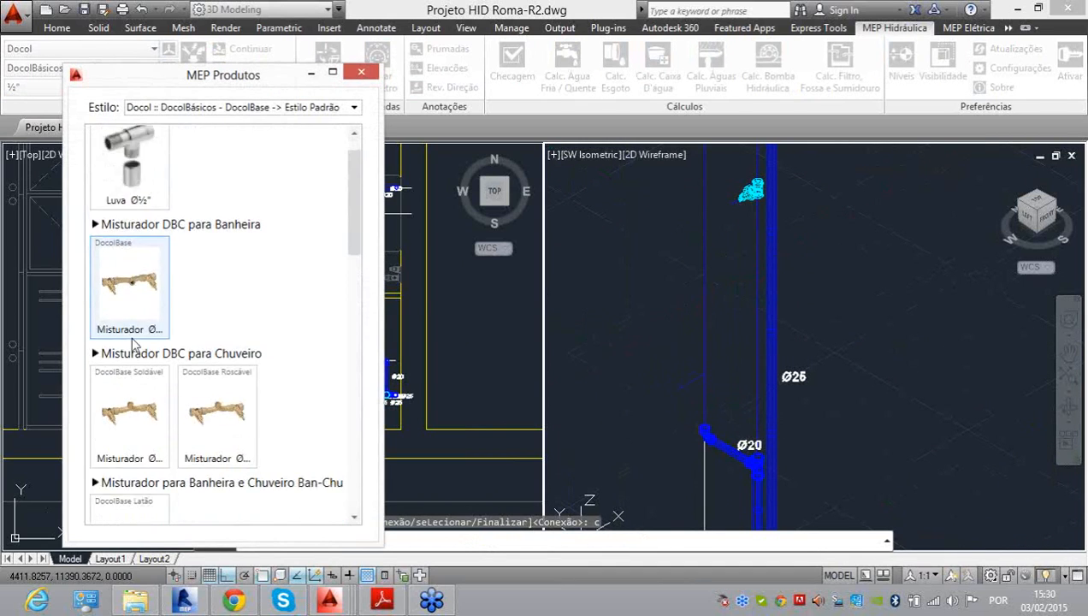
{"action": "scroll", "coordinate": [130, 342], "scroll_direction": "down", "scroll_amount": 5}
{"action": "left_click", "coordinate": [126, 272]}
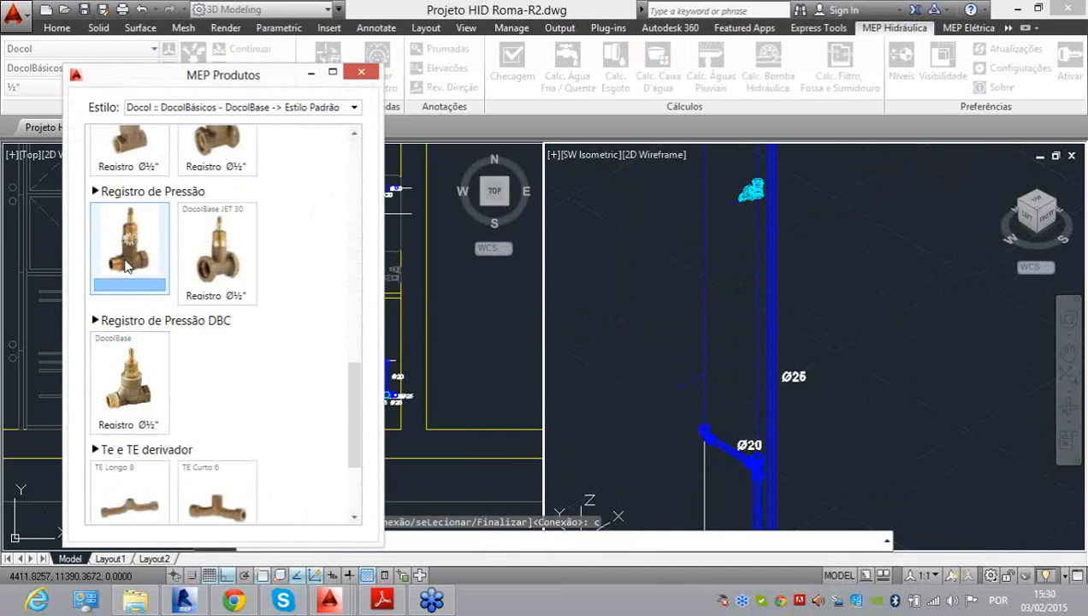
{"action": "left_click", "coordinate": [127, 271]}
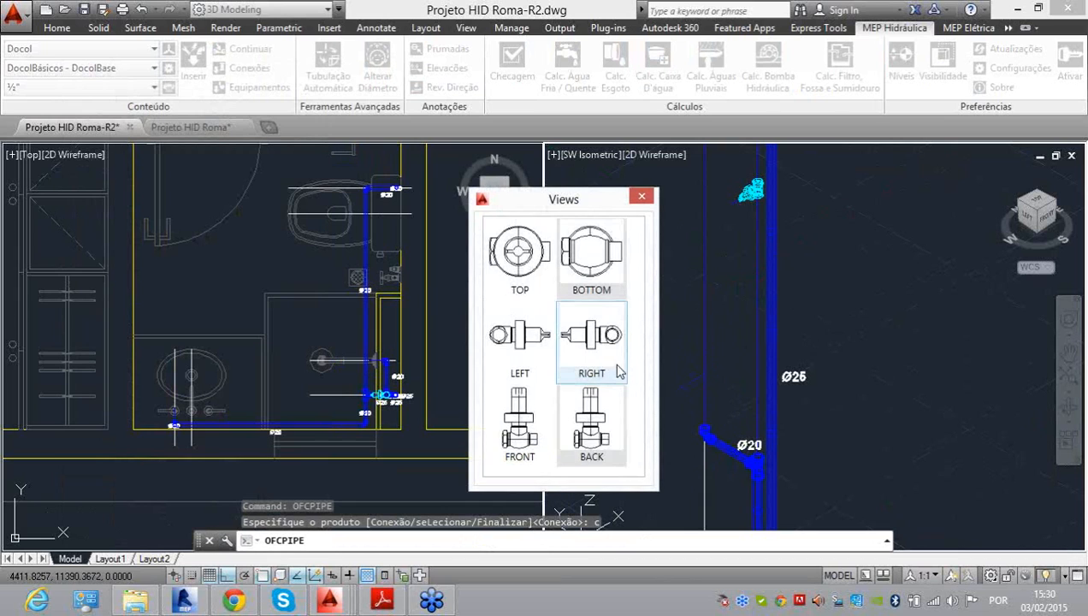
Step: Place the pressure valve in RIGHT view on the smaller riser line above the elbow, with a rotation angle of 0°
{"action": "left_click", "coordinate": [592, 341]}
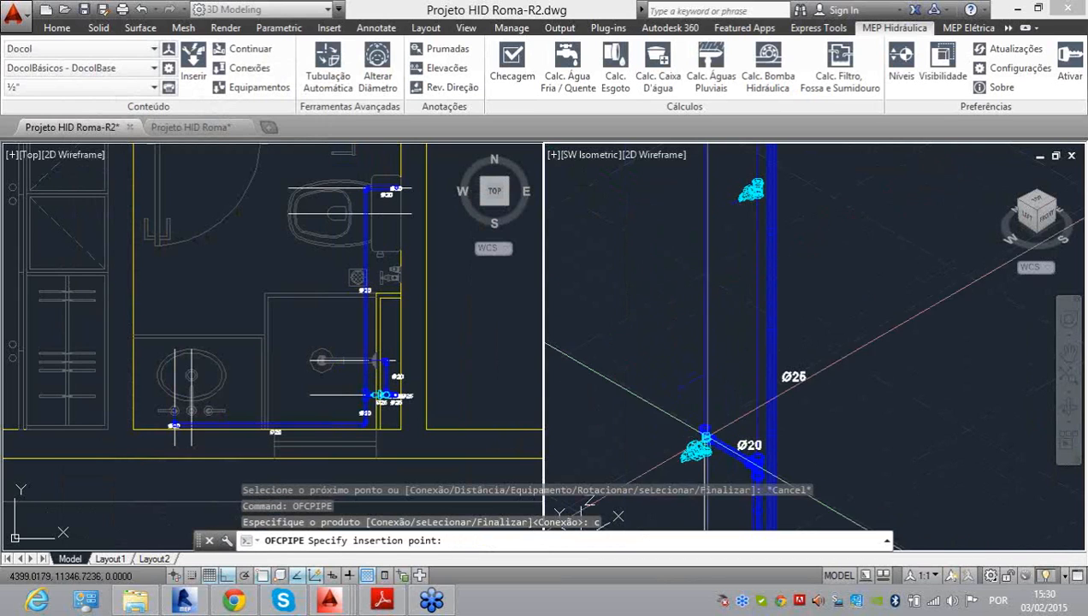
{"action": "scroll", "coordinate": [702, 278], "scroll_direction": "up", "scroll_amount": 6}
{"action": "left_click", "coordinate": [703, 278]}
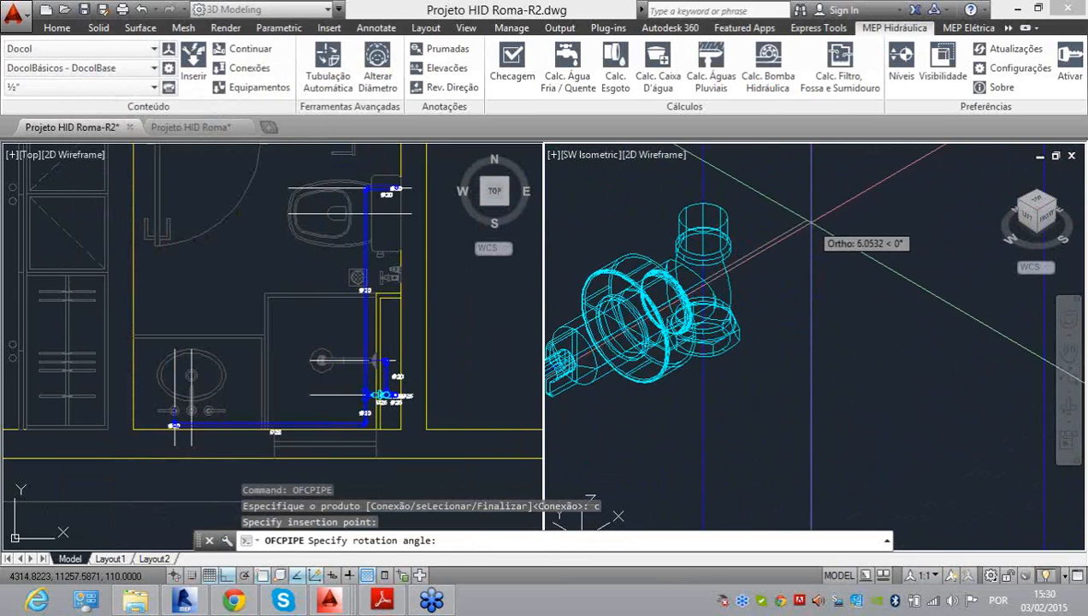
{"action": "scroll", "coordinate": [814, 224], "scroll_direction": "down", "scroll_amount": 4}
{"action": "left_click", "coordinate": [813, 226]}
{"action": "key", "text": "Escape"}
{"action": "scroll", "coordinate": [813, 309], "scroll_direction": "down", "scroll_amount": 4}
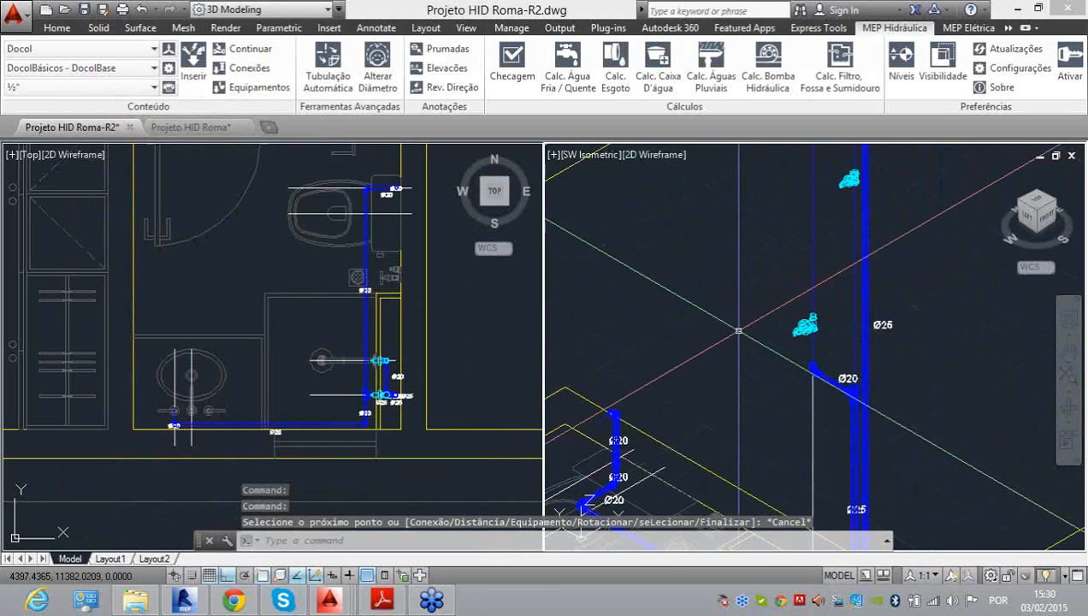
Step: Set the product content to manufacturer Tigre, line Água Fria Soldável, size 20 mm
{"action": "left_click", "coordinate": [85, 48]}
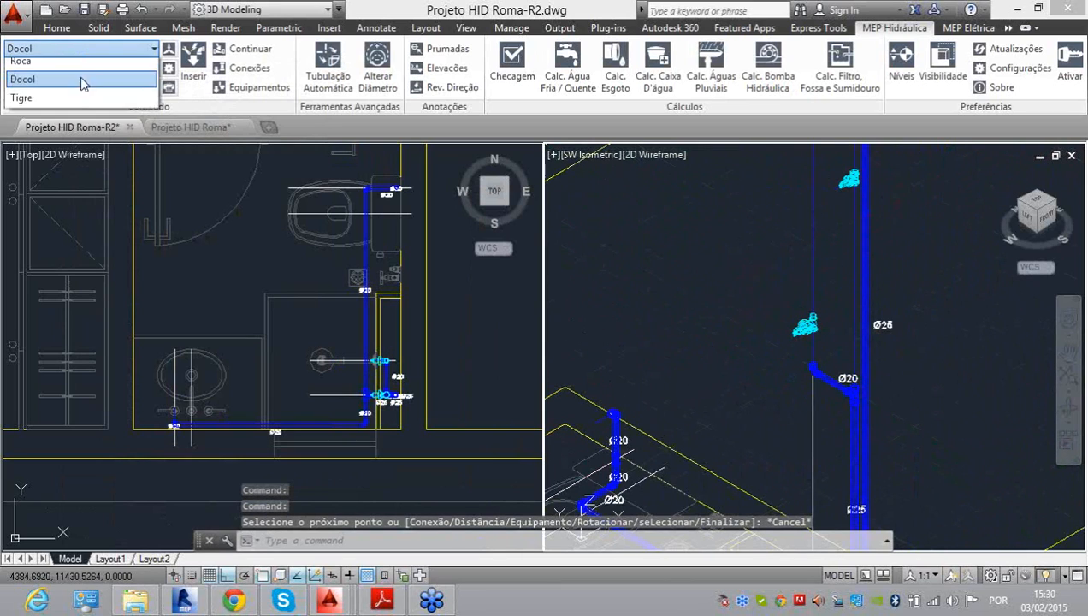
{"action": "left_click", "coordinate": [73, 104]}
{"action": "left_click", "coordinate": [80, 68]}
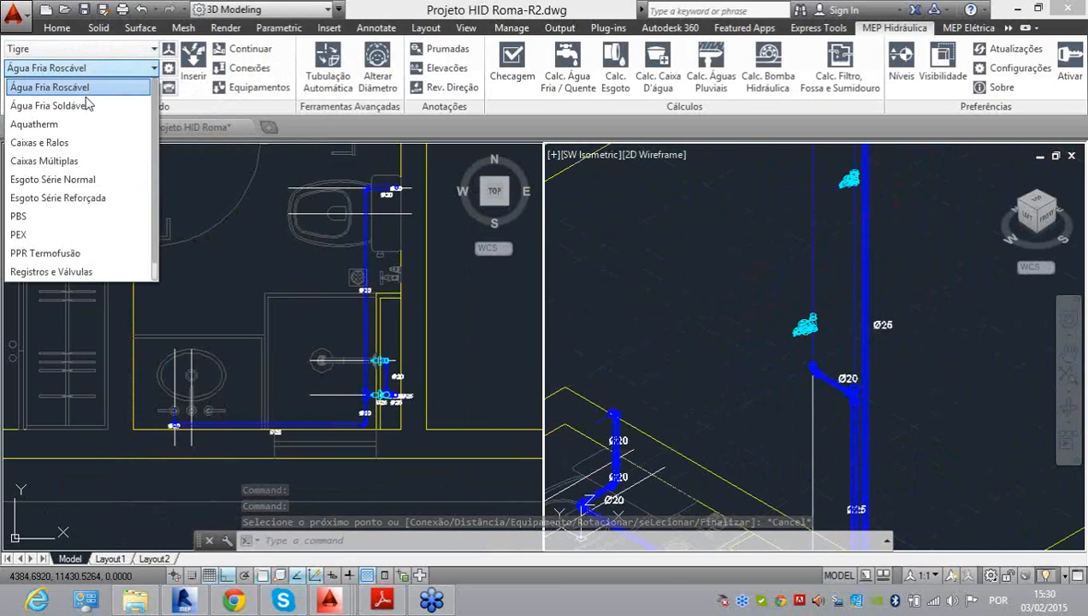
{"action": "left_click", "coordinate": [85, 102]}
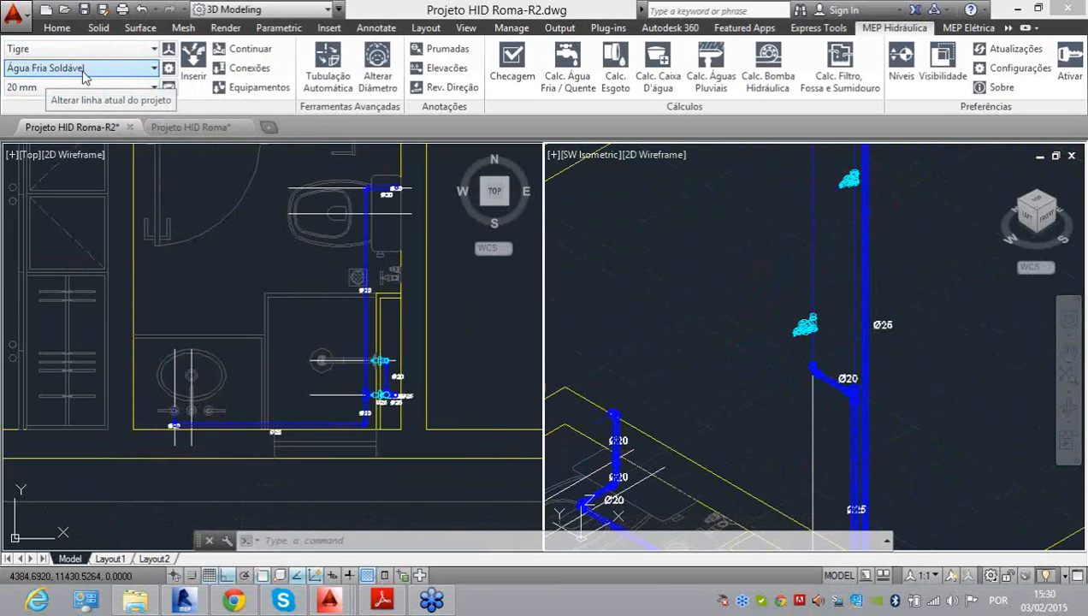
{"action": "left_click", "coordinate": [85, 87]}
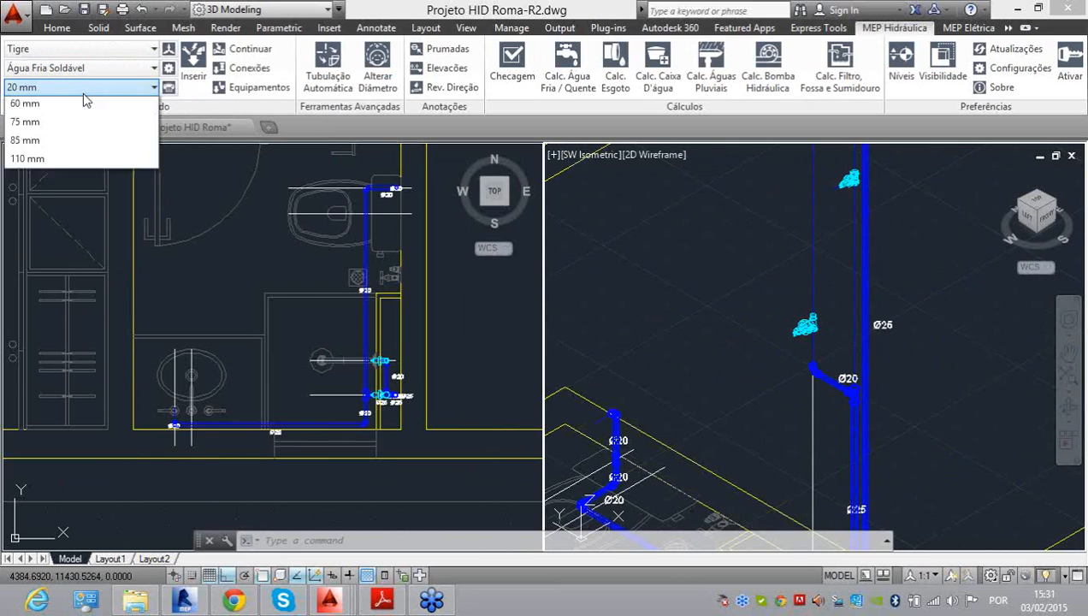
{"action": "left_click", "coordinate": [77, 111]}
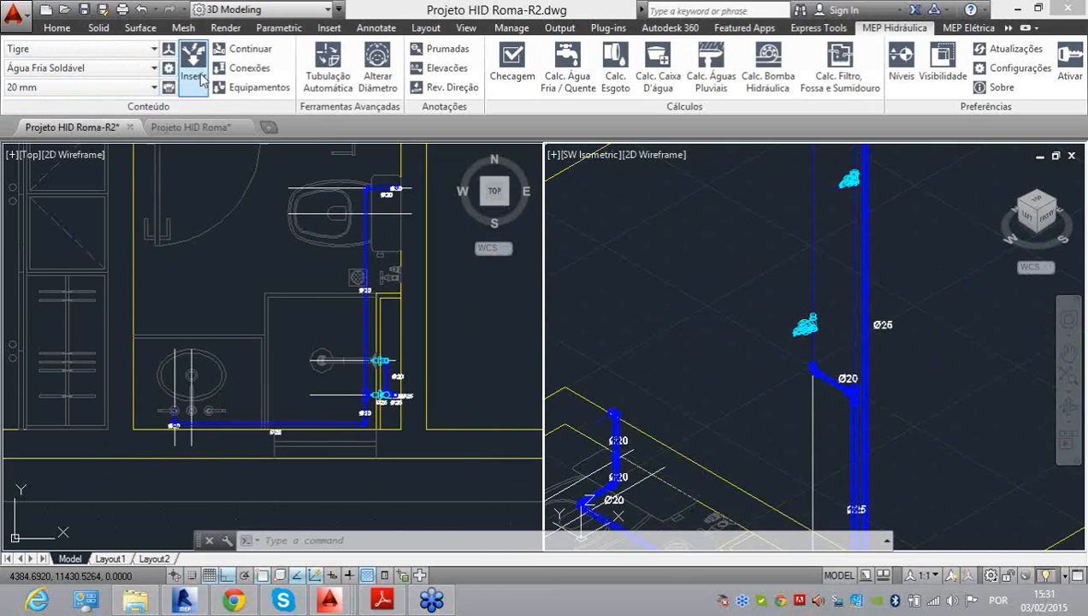
Step: Continue from the pressure valve's lower outlet with a Bolsa e Rosca Adaptador para registro Ø20 mm, switching to its next connection point
{"action": "left_click", "coordinate": [244, 49]}
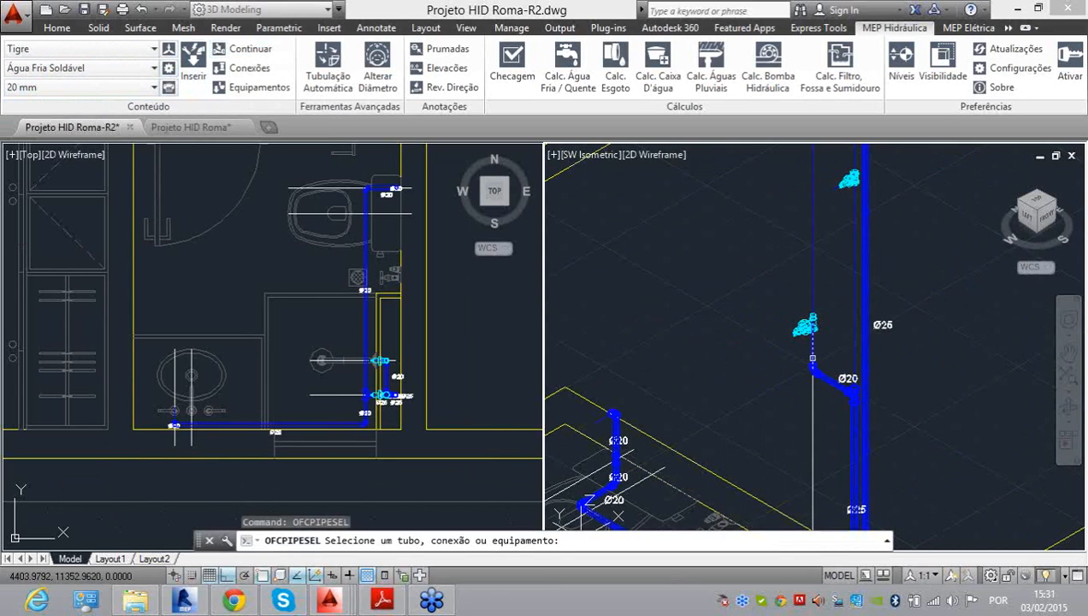
{"action": "scroll", "coordinate": [819, 351], "scroll_direction": "up", "scroll_amount": 6}
{"action": "scroll", "coordinate": [849, 309], "scroll_direction": "down", "scroll_amount": 2}
{"action": "middle_click_drag", "start_coordinate": [849, 309], "coordinate": [848, 391]}
{"action": "left_click", "coordinate": [806, 357]}
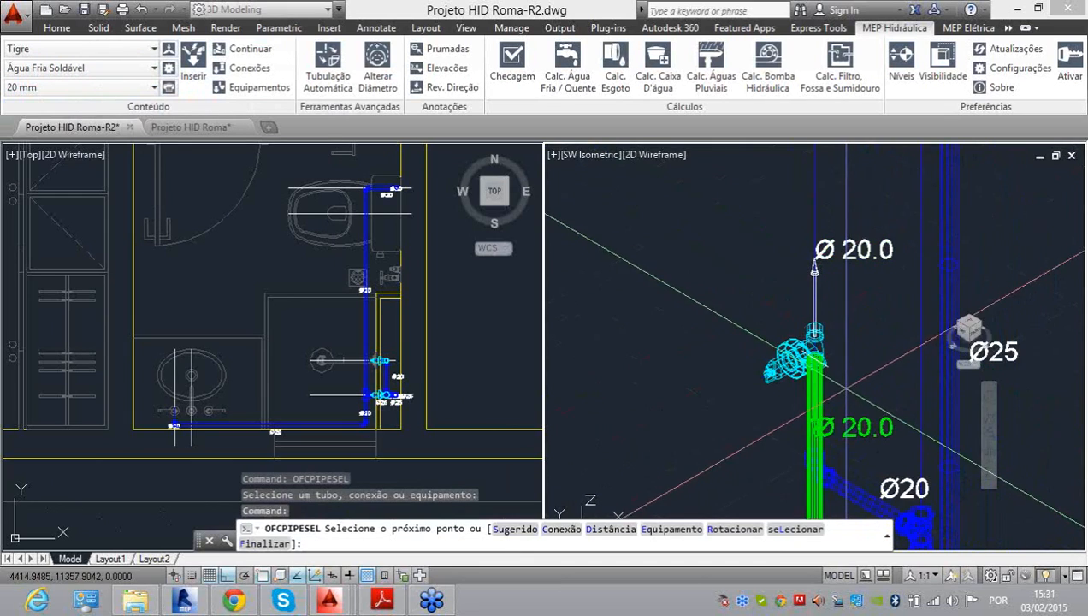
{"action": "middle_click_drag", "start_coordinate": [866, 440], "coordinate": [787, 335]}
{"action": "type", "text": "c"}
{"action": "key", "text": "Return"}
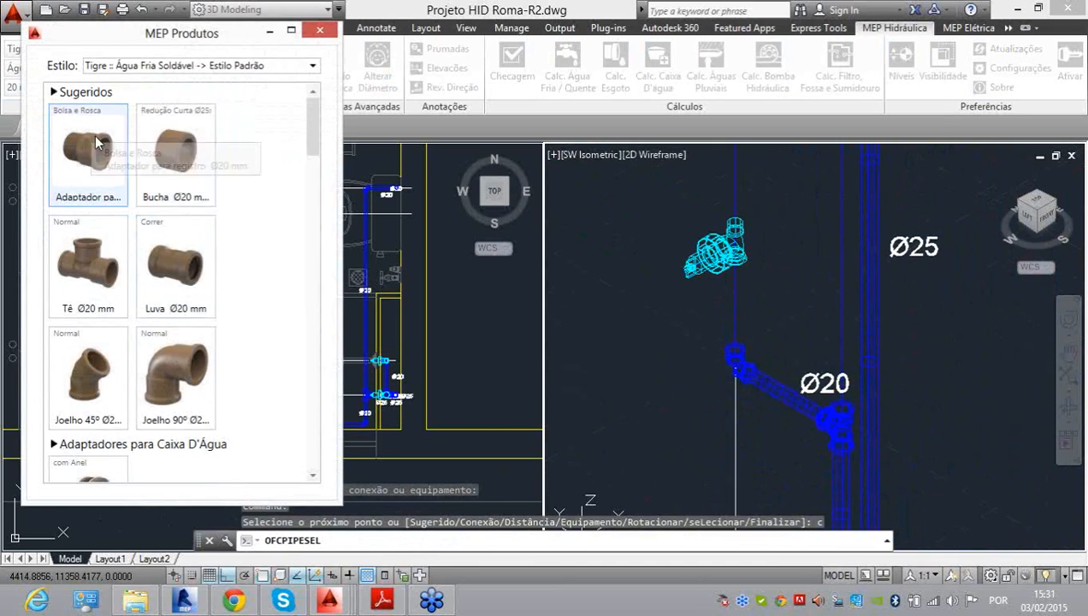
{"action": "double_click", "coordinate": [96, 147]}
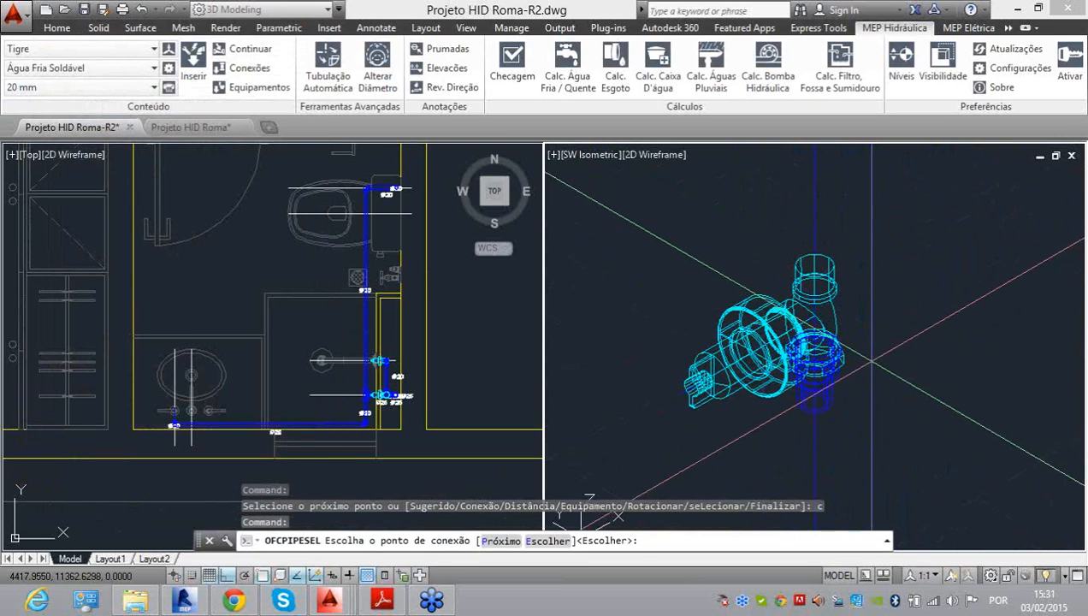
{"action": "type", "text": "p"}
{"action": "key", "text": "Return"}
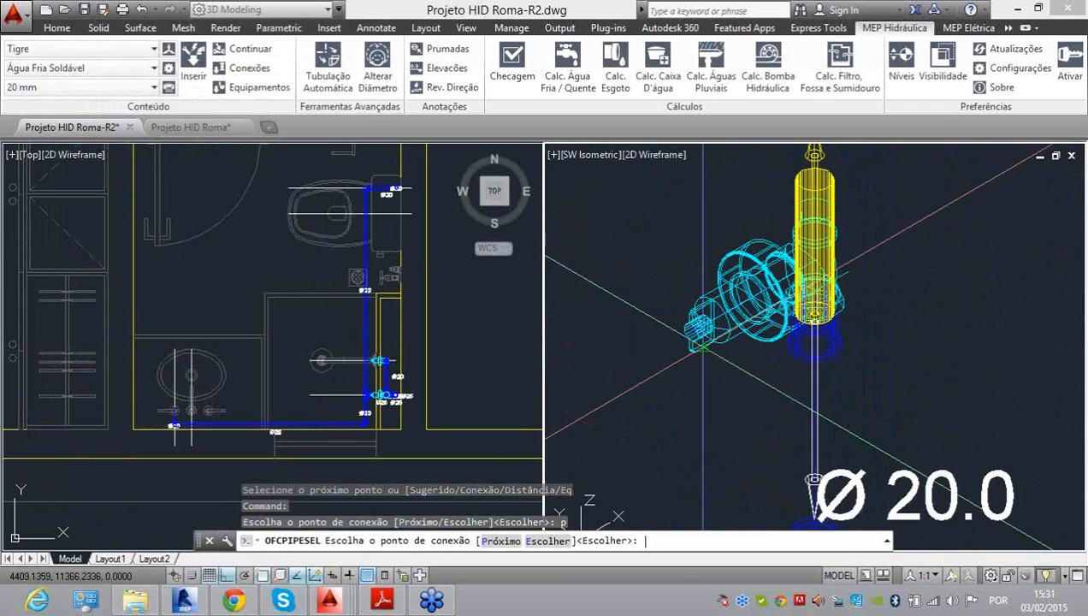
{"action": "key", "text": "Return"}
Step: Connect the adapter below the pressure valve to the fitting above the branch elbow with a 20 mm pipe, accepting the non-parallel connection
{"action": "middle_click_drag", "start_coordinate": [808, 297], "coordinate": [781, 209]}
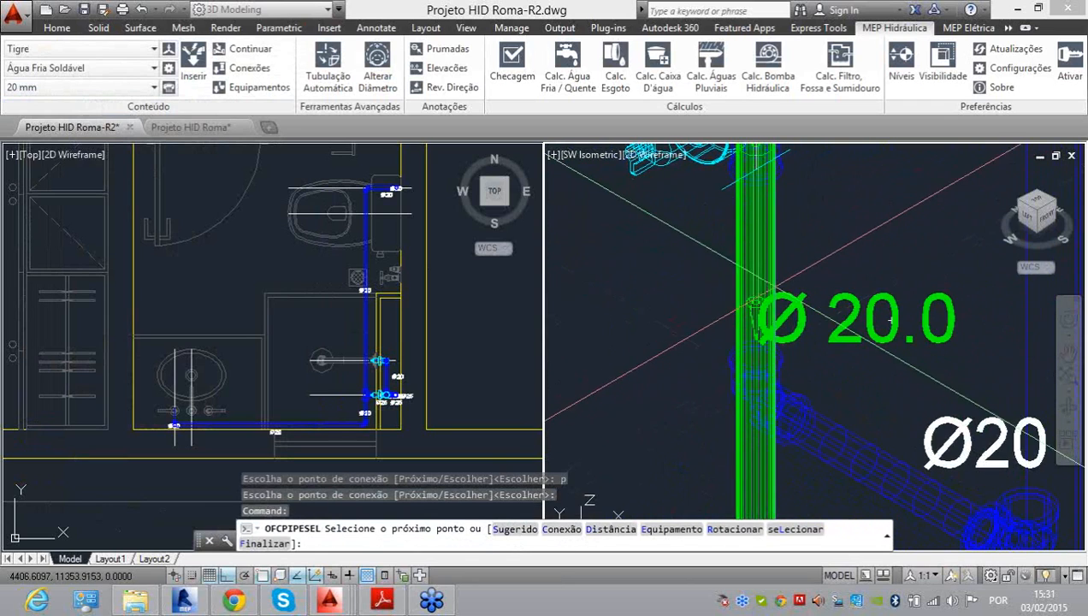
{"action": "middle_click_drag", "start_coordinate": [780, 275], "coordinate": [733, 330]}
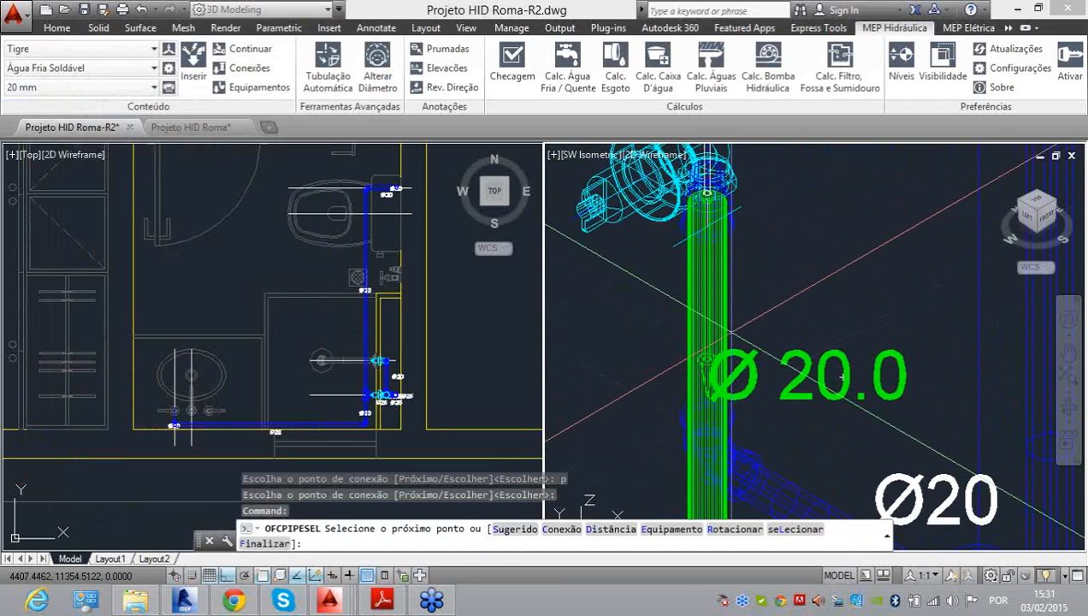
{"action": "type", "text": "l"}
{"action": "key", "text": "Return"}
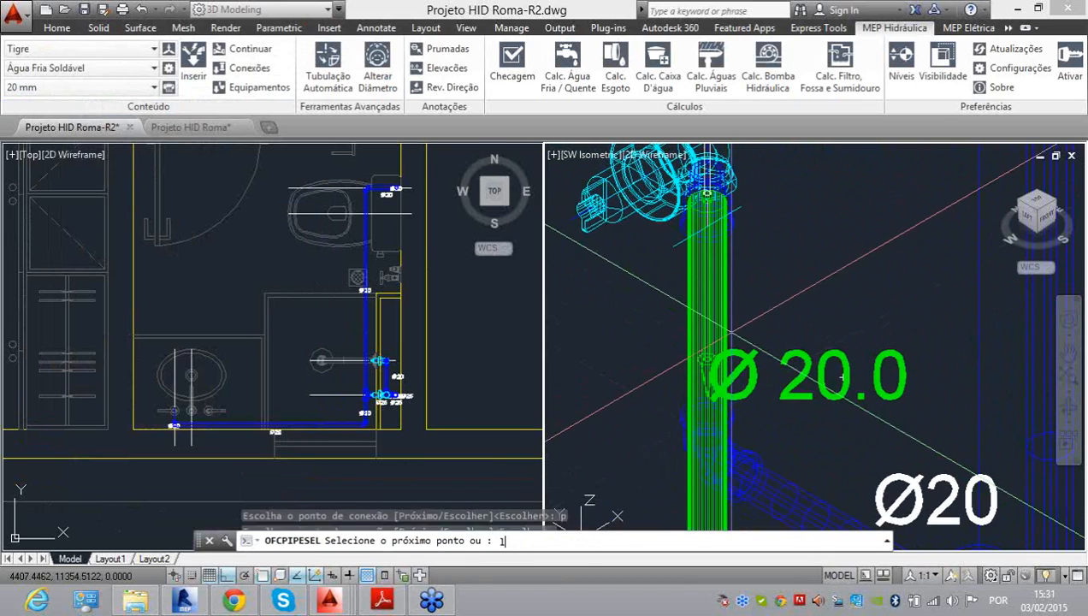
{"action": "left_click", "coordinate": [679, 418]}
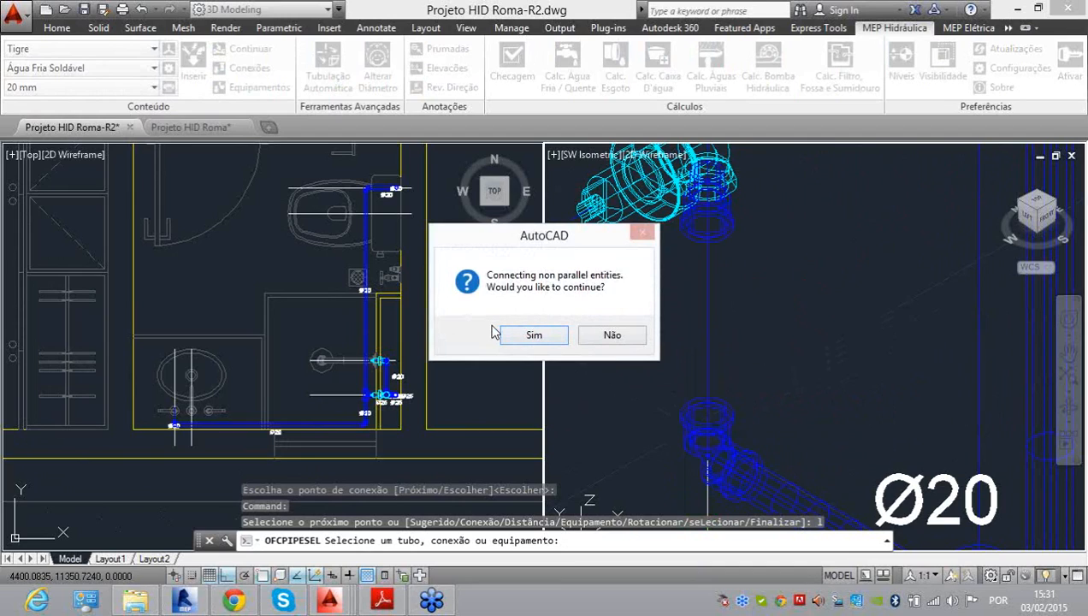
{"action": "left_click", "coordinate": [533, 336]}
{"action": "scroll", "coordinate": [770, 368], "scroll_direction": "up", "scroll_amount": 5}
{"action": "scroll", "coordinate": [738, 298], "scroll_direction": "up", "scroll_amount": 6}
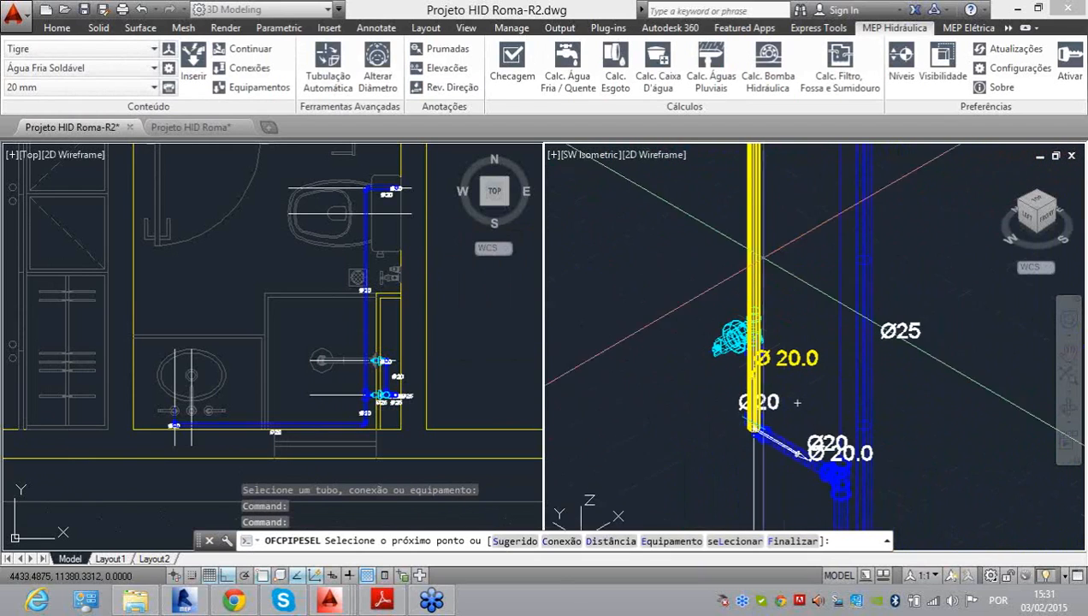
Step: Add a Rosca Luva Ø20 mm to the pressure valve's upper outlet, switching to its next connection point
{"action": "scroll", "coordinate": [738, 298], "scroll_direction": "down", "scroll_amount": 6}
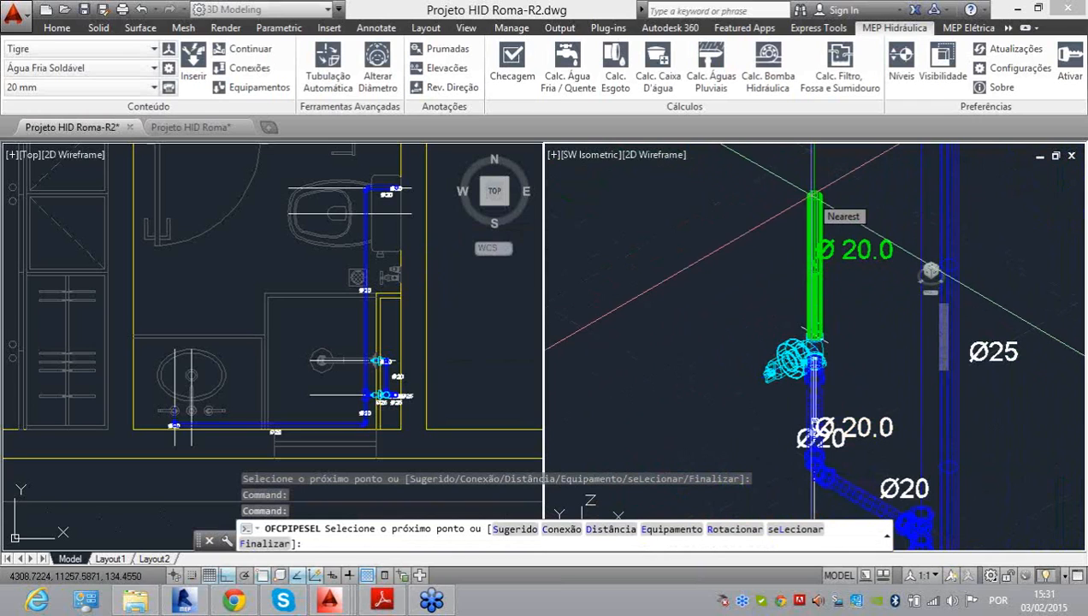
{"action": "key", "text": "Return"}
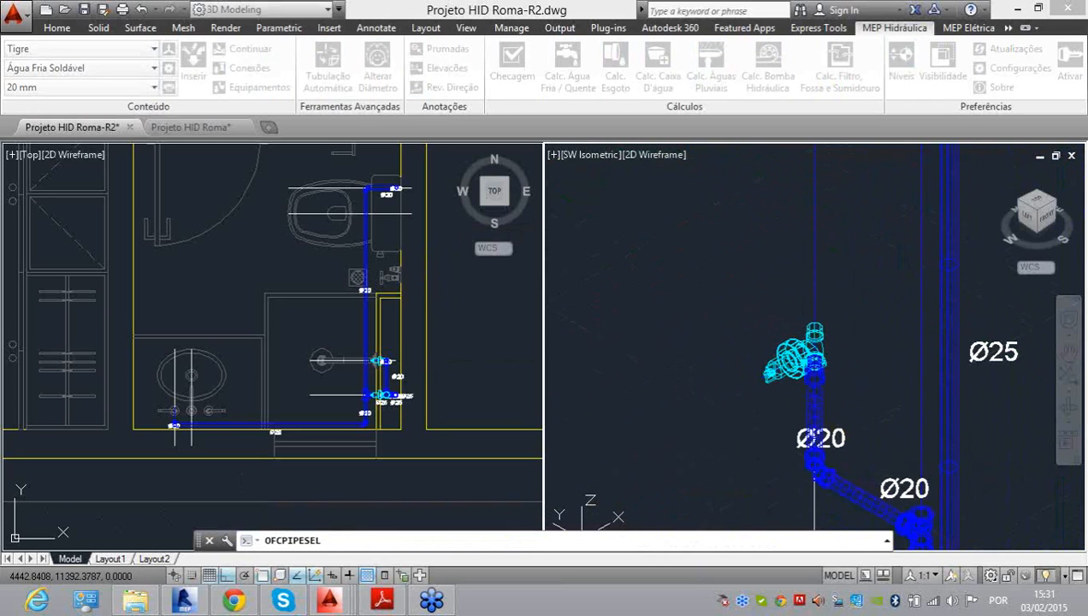
{"action": "scroll", "coordinate": [212, 322], "scroll_direction": "down", "scroll_amount": 15}
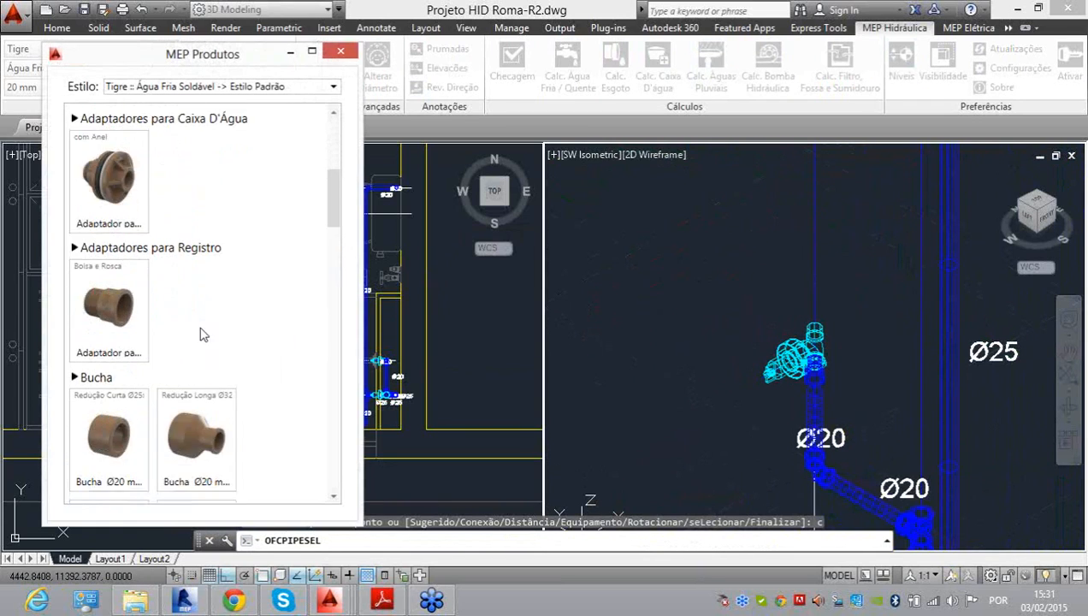
{"action": "scroll", "coordinate": [187, 360], "scroll_direction": "down", "scroll_amount": 10}
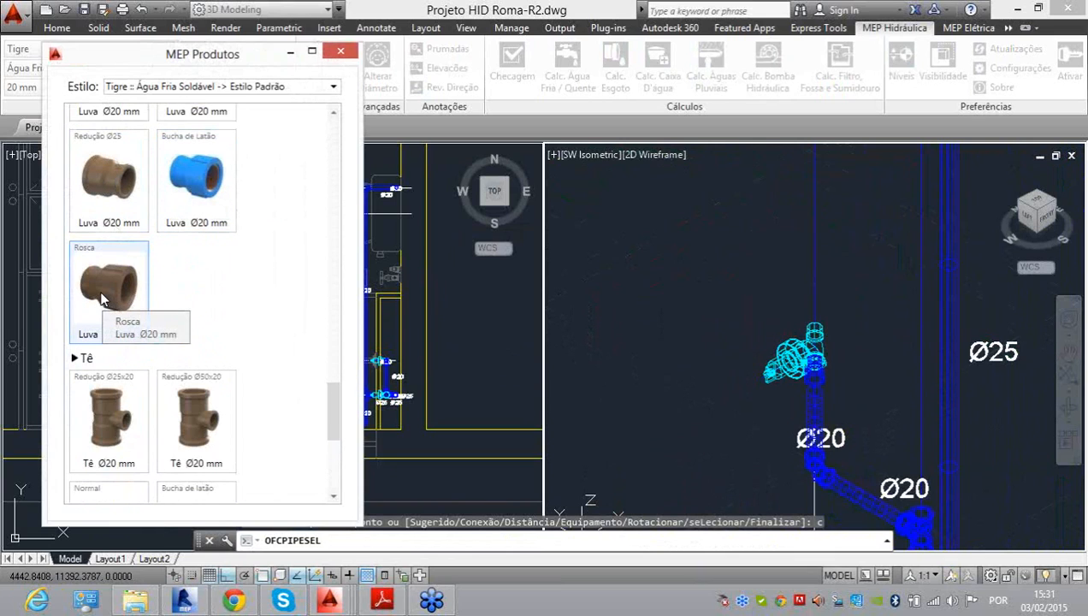
{"action": "type", "text": "p"}
{"action": "key", "text": "Return"}
{"action": "key", "text": "Return"}
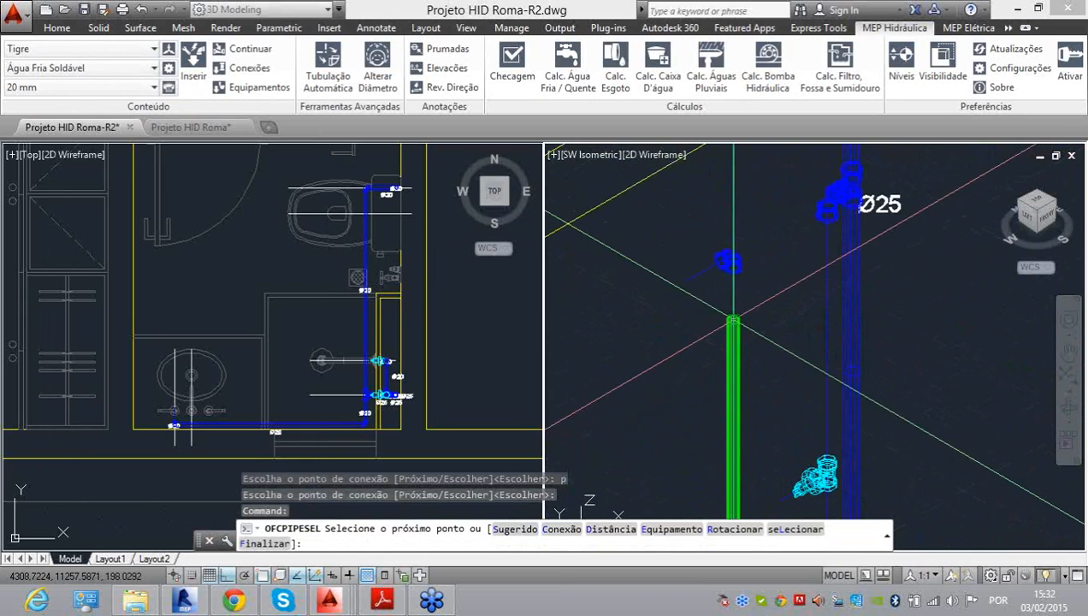
Step: Connect the threaded coupling to the shower elbow at the top of the riser with a 20 mm pipe, accepting the non-parallel connection
{"action": "type", "text": "l"}
{"action": "key", "text": "Return"}
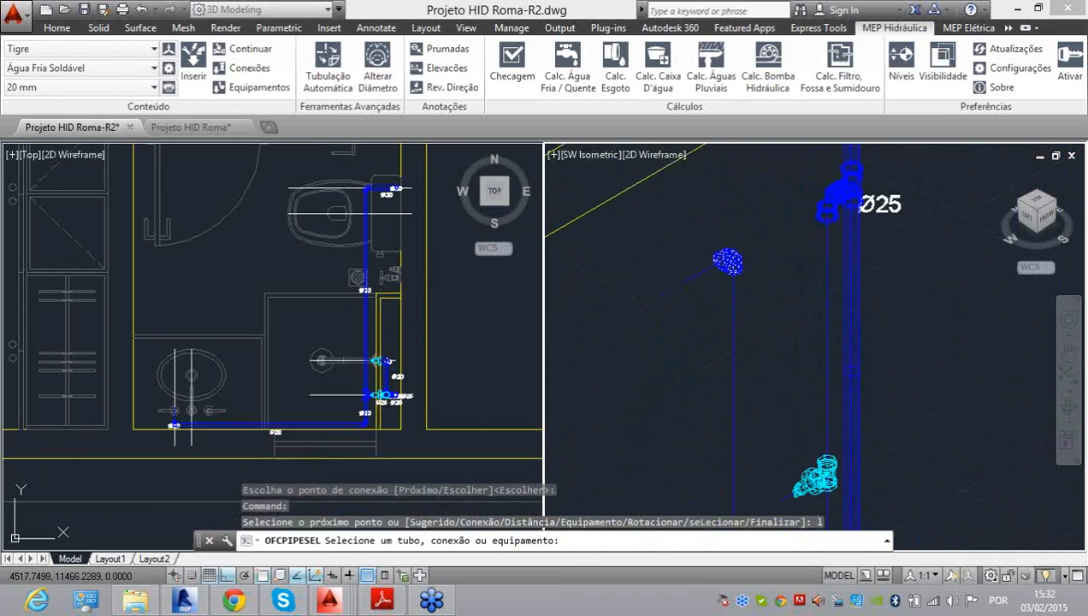
{"action": "left_click", "coordinate": [748, 267]}
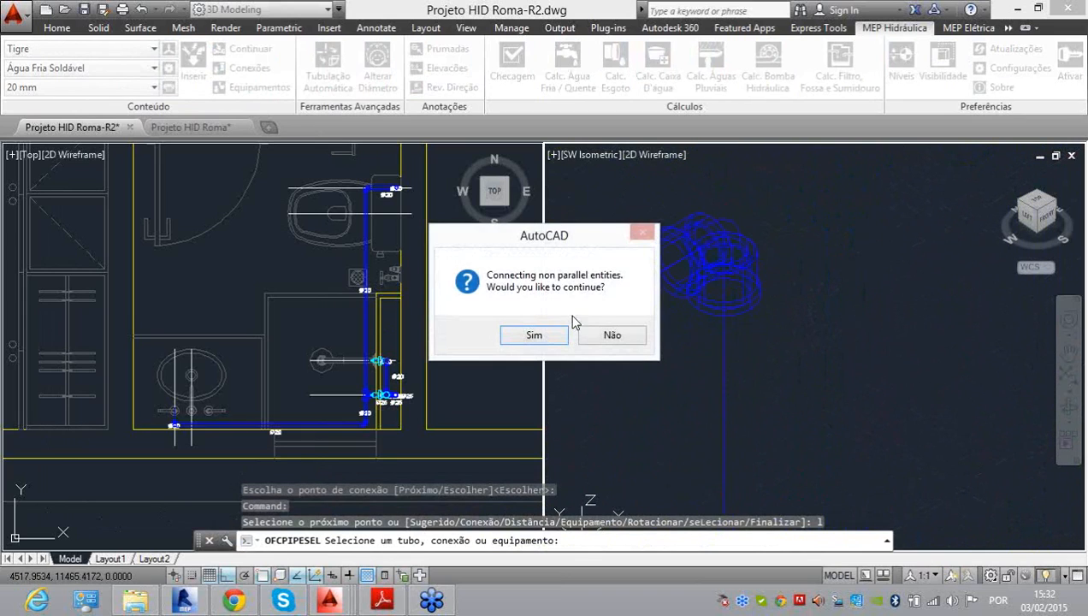
{"action": "left_click", "coordinate": [538, 336]}
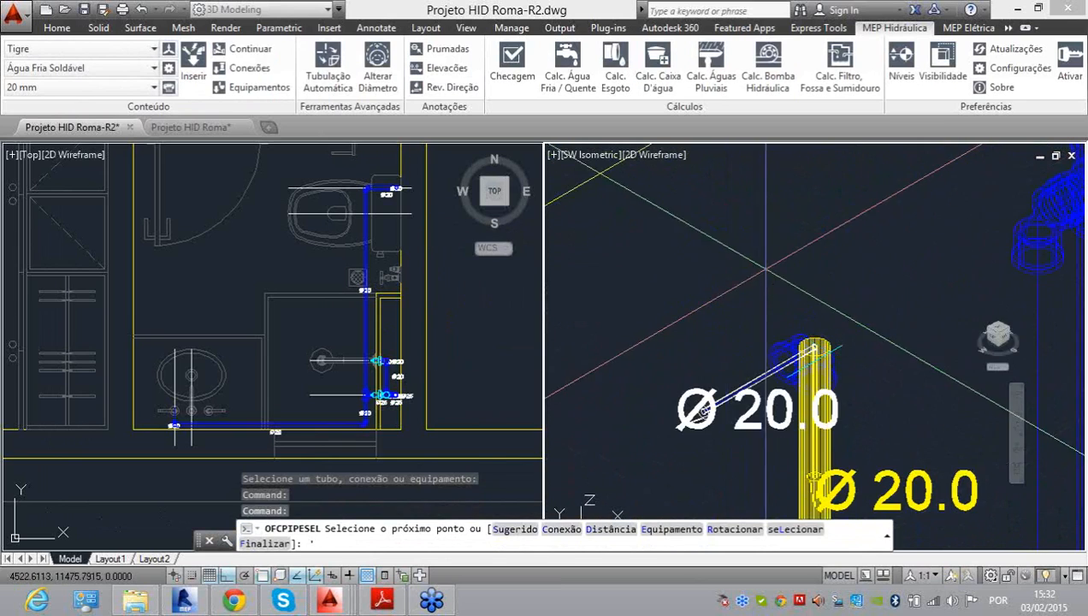
{"action": "key", "text": "Escape"}
Step: Continue from the gate valve's lower outlet with a 25 mm adapter, switching to its next connection point
{"action": "scroll", "coordinate": [787, 342], "scroll_direction": "up", "scroll_amount": 5}
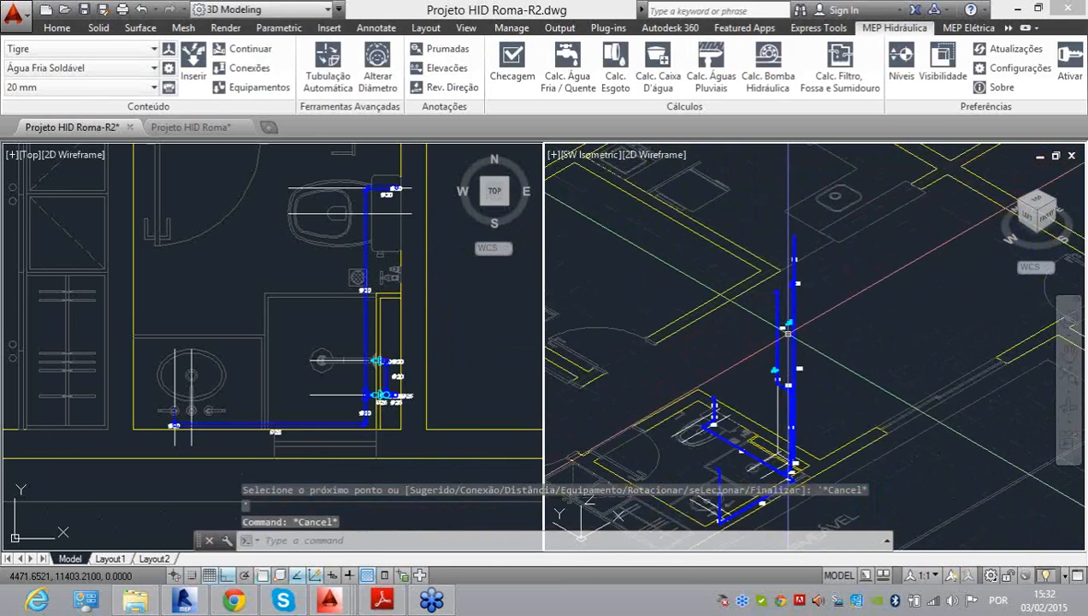
{"action": "scroll", "coordinate": [808, 280], "scroll_direction": "up", "scroll_amount": 3}
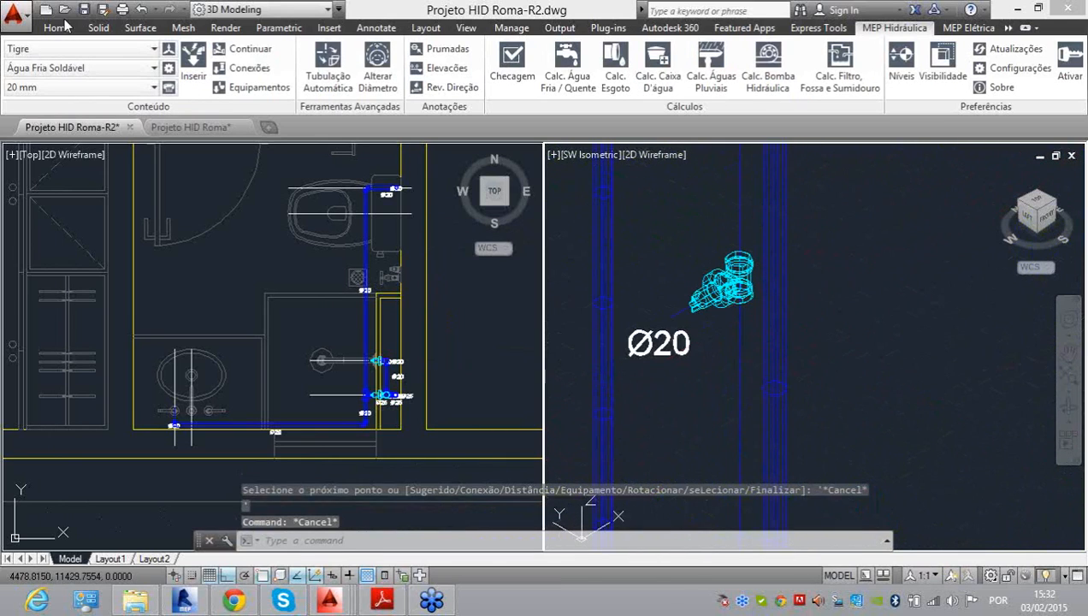
{"action": "left_click", "coordinate": [260, 52]}
{"action": "left_click", "coordinate": [719, 274]}
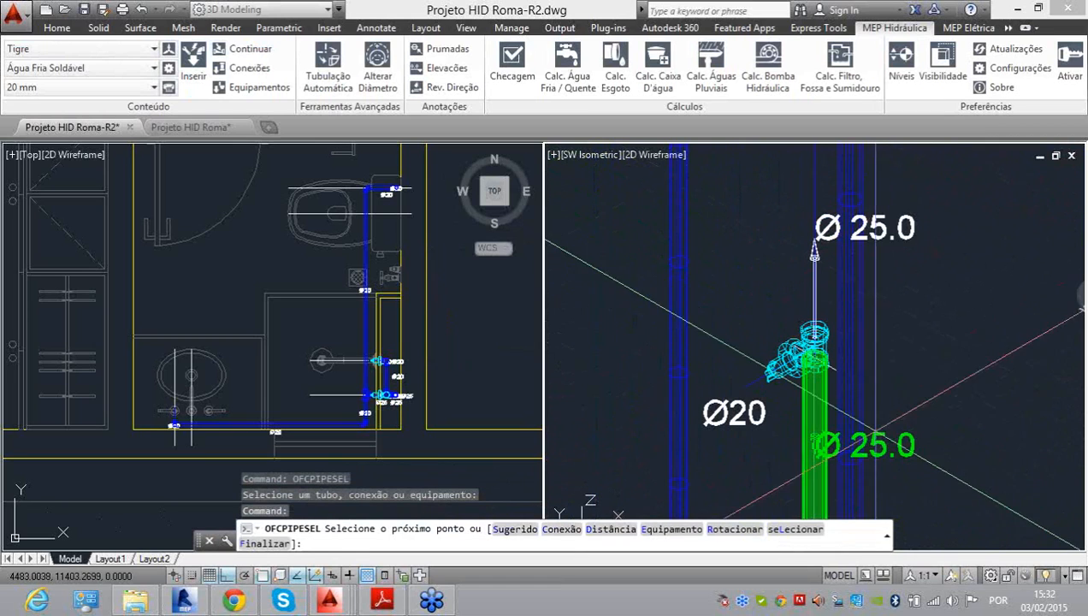
{"action": "type", "text": "c"}
{"action": "key", "text": "Return"}
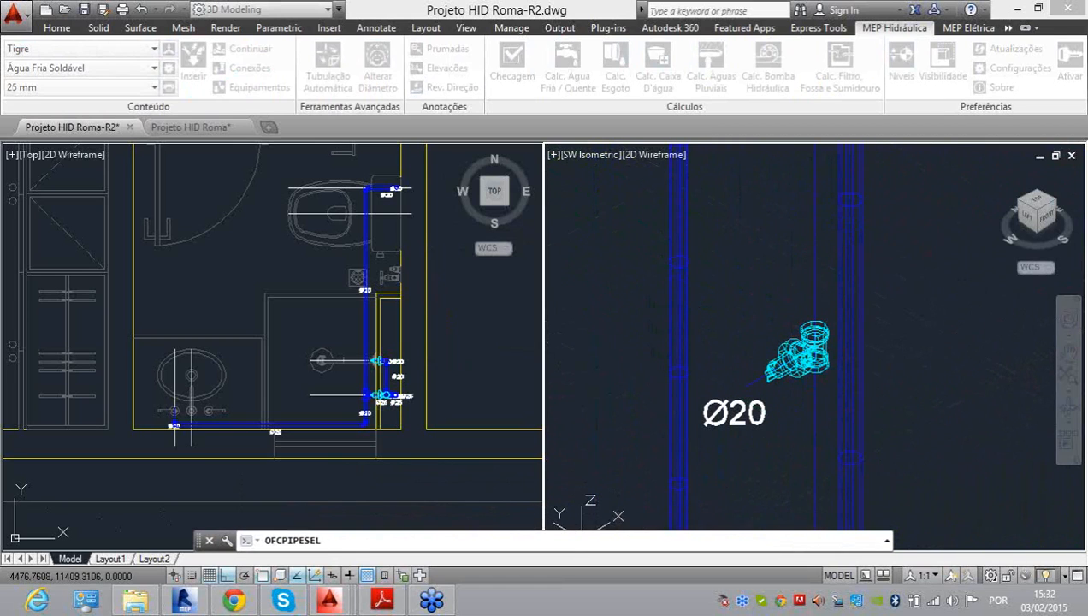
{"action": "left_click", "coordinate": [147, 218]}
{"action": "key", "text": "Return"}
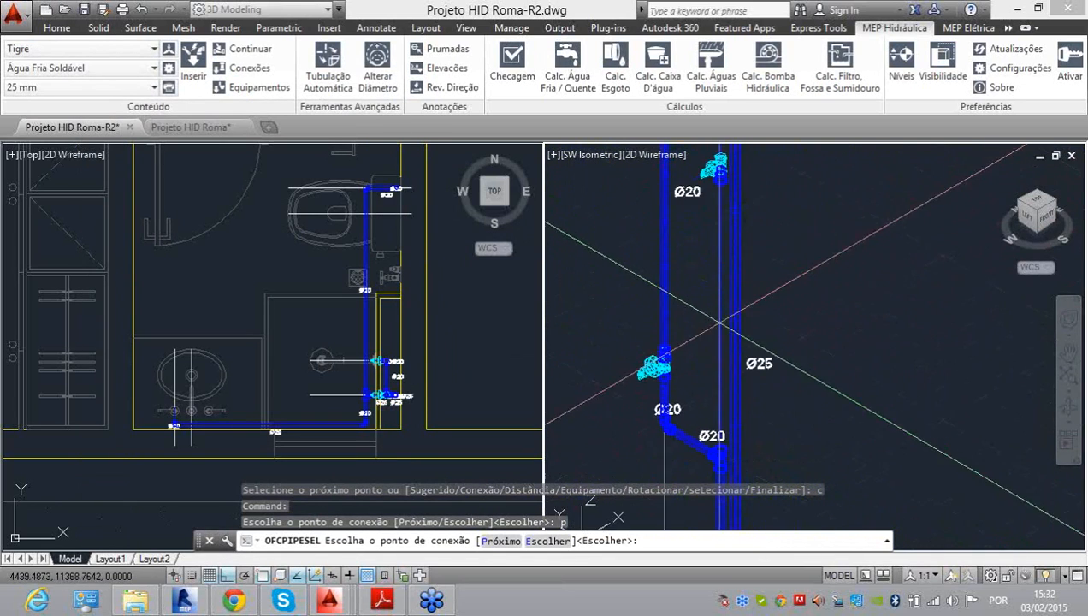
{"action": "key", "text": "Return"}
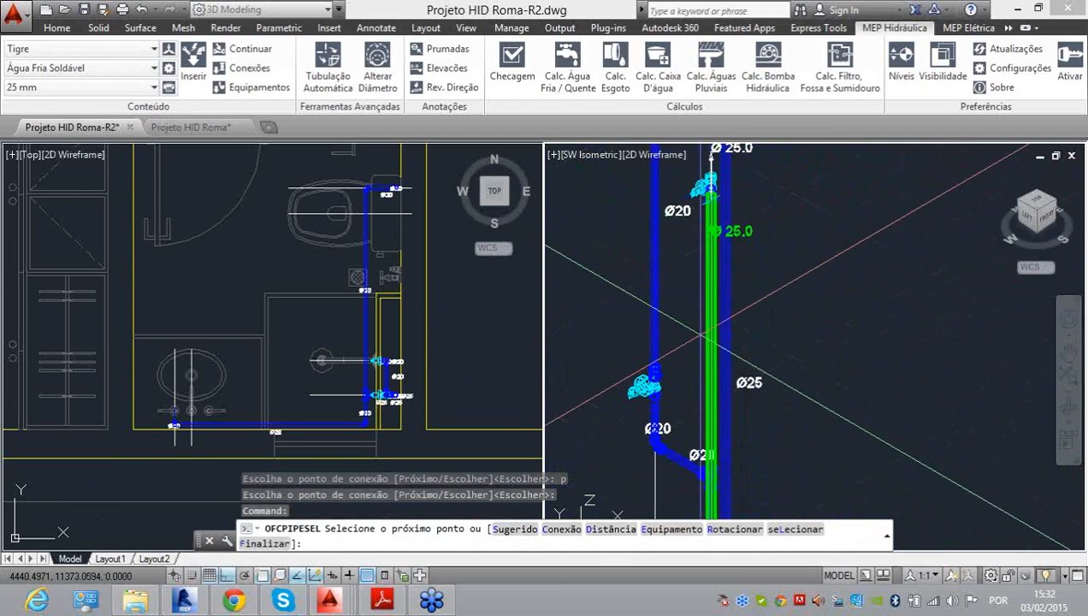
Step: Connect the adapter below the gate valve to the branch tee beneath it with a 25 mm pipe, accepting the non-parallel connection
{"action": "type", "text": "l"}
{"action": "key", "text": "Return"}
{"action": "scroll", "coordinate": [672, 444], "scroll_direction": "up", "scroll_amount": 3}
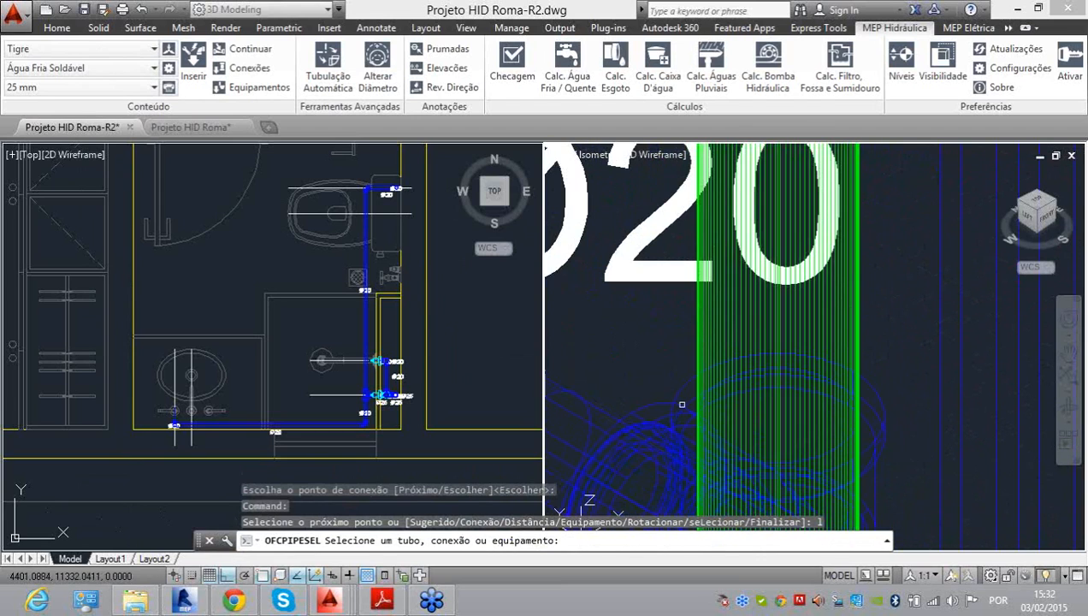
{"action": "left_click", "coordinate": [680, 390]}
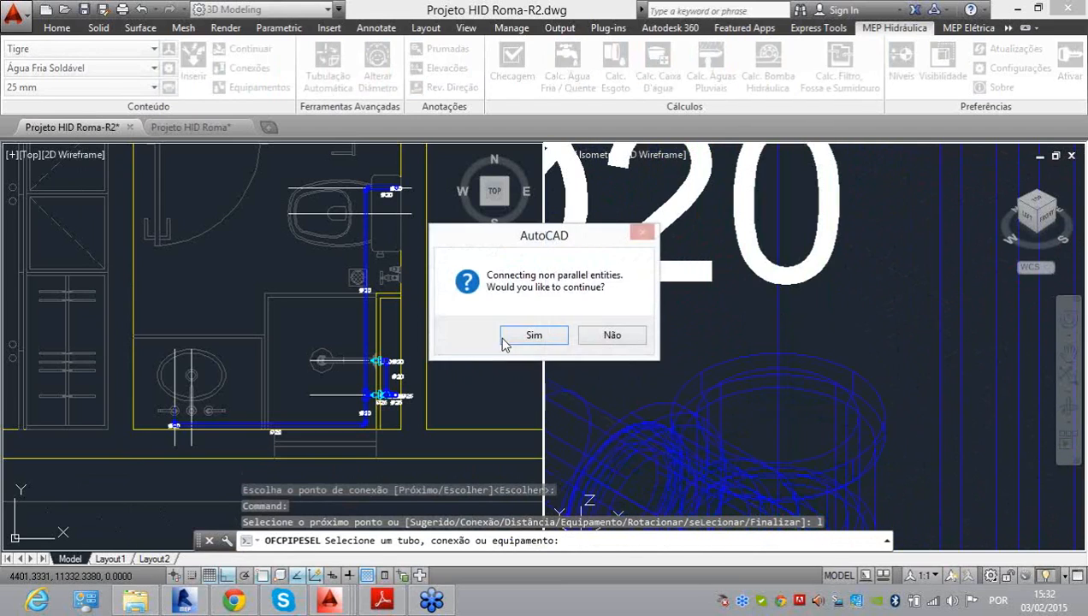
{"action": "left_click", "coordinate": [536, 339]}
{"action": "scroll", "coordinate": [644, 418], "scroll_direction": "down", "scroll_amount": 10}
{"action": "key", "text": "Escape"}
{"action": "scroll", "coordinate": [652, 169], "scroll_direction": "up", "scroll_amount": 5}
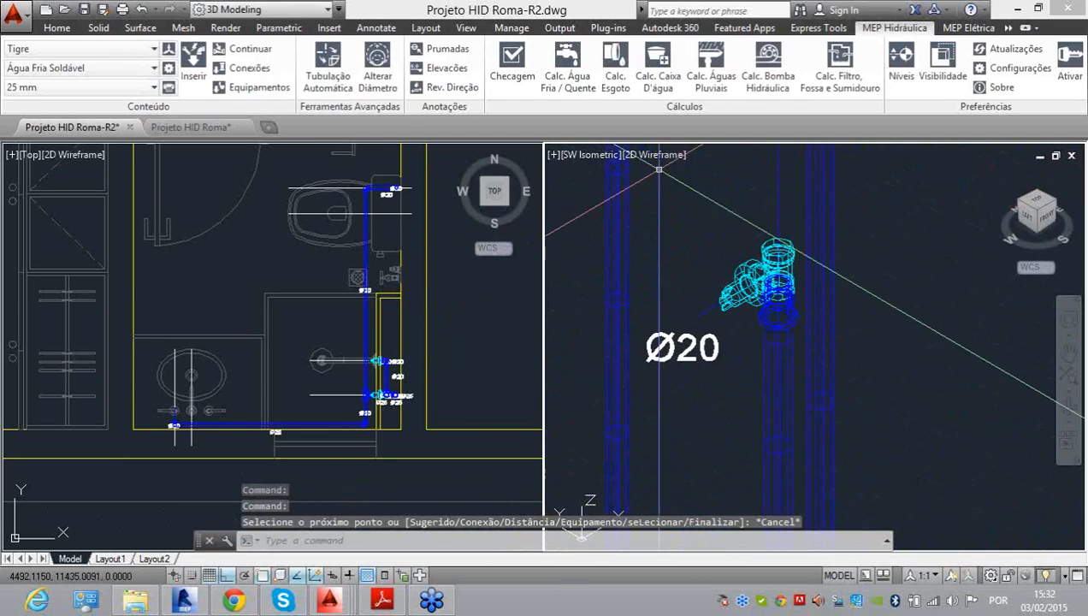
{"action": "left_click", "coordinate": [238, 54]}
{"action": "left_click", "coordinate": [770, 260]}
{"action": "scroll", "coordinate": [773, 250], "scroll_direction": "down", "scroll_amount": 1}
{"action": "middle_click_drag", "start_coordinate": [762, 273], "coordinate": [669, 446]}
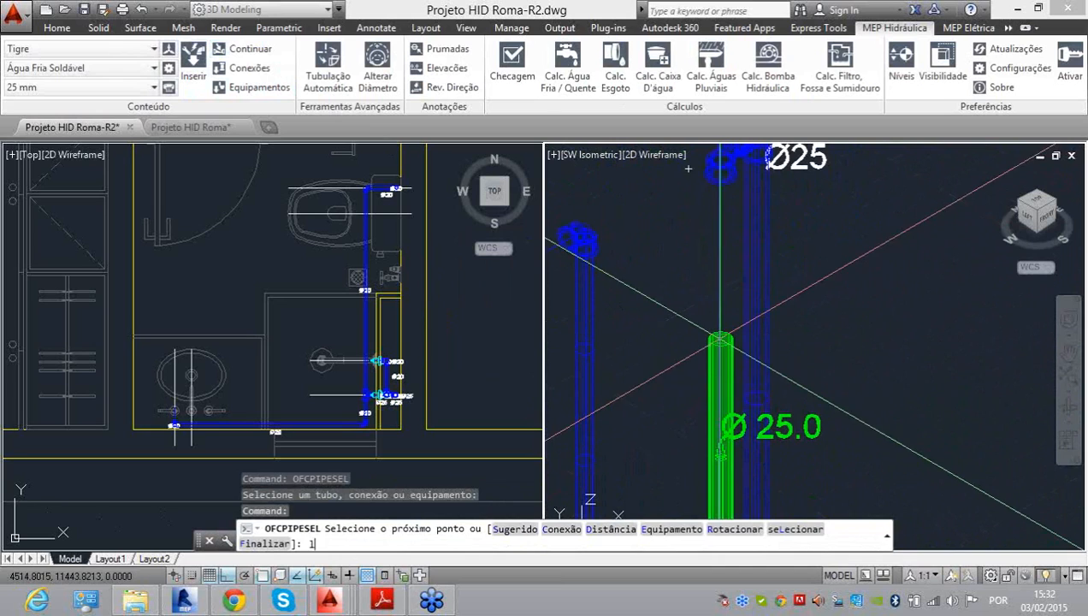
{"action": "key", "text": "Return"}
{"action": "key", "text": "Escape"}
{"action": "scroll", "coordinate": [720, 453], "scroll_direction": "down", "scroll_amount": 1}
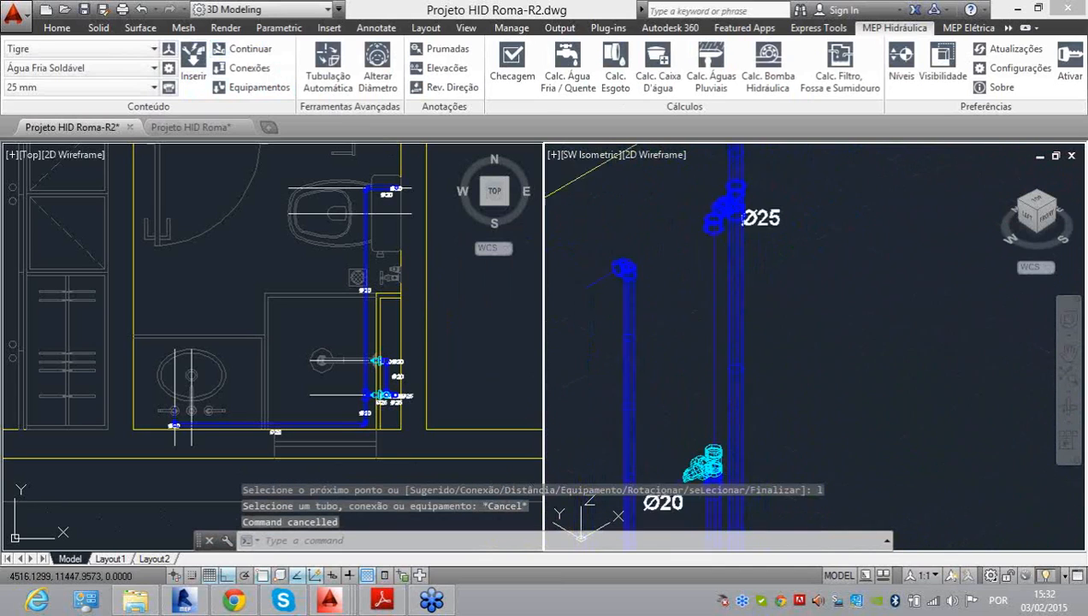
Step: Add a 25 mm Bolsa e Rosca Adaptador to the gate valve's upper outlet, switching to its next connection point
{"action": "left_click", "coordinate": [239, 53]}
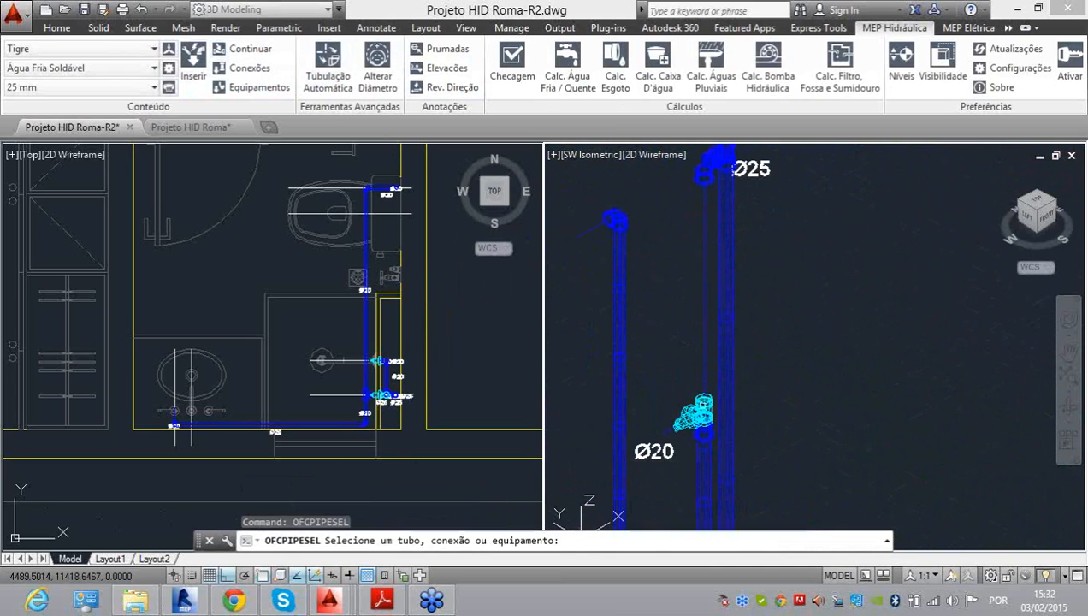
{"action": "left_click", "coordinate": [699, 403]}
{"action": "scroll", "coordinate": [699, 403], "scroll_direction": "up", "scroll_amount": 2}
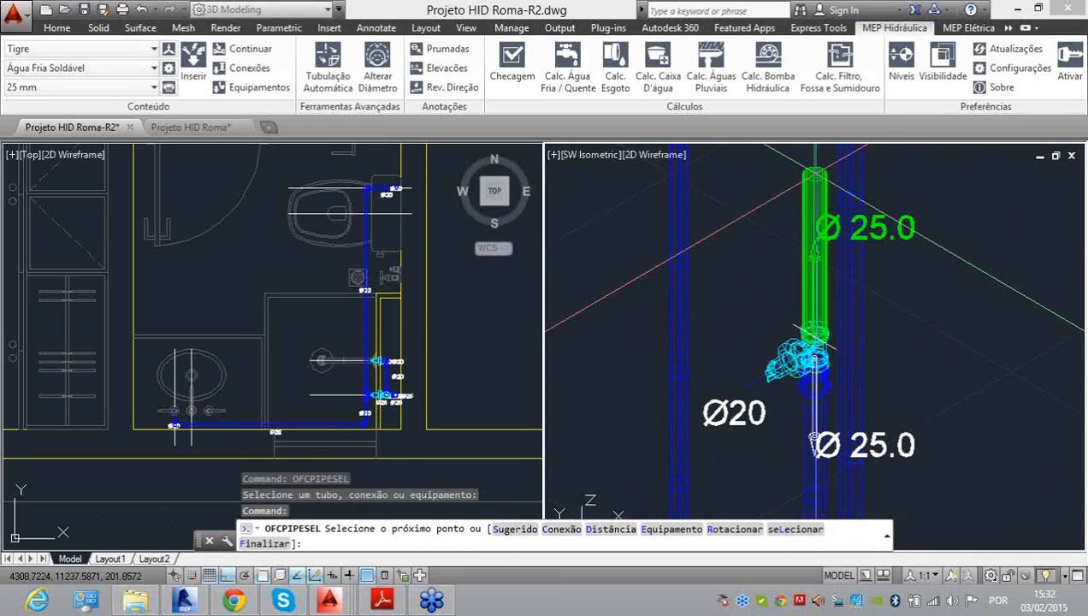
{"action": "type", "text": "c"}
{"action": "key", "text": "Return"}
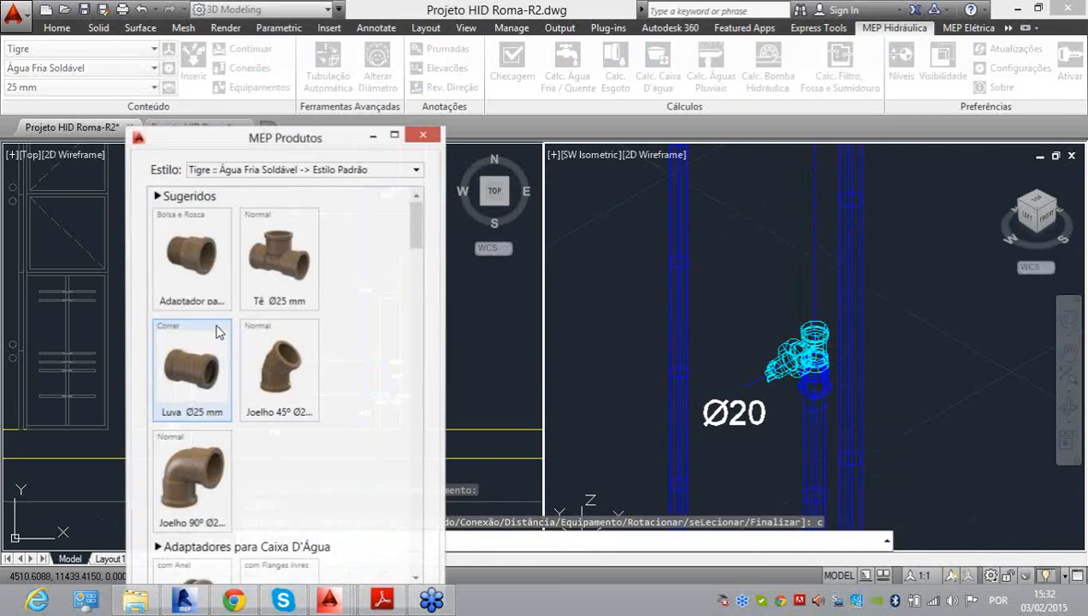
{"action": "left_click", "coordinate": [187, 244]}
{"action": "scroll", "coordinate": [818, 321], "scroll_direction": "up", "scroll_amount": 2}
{"action": "type", "text": "p"}
{"action": "key", "text": "Return"}
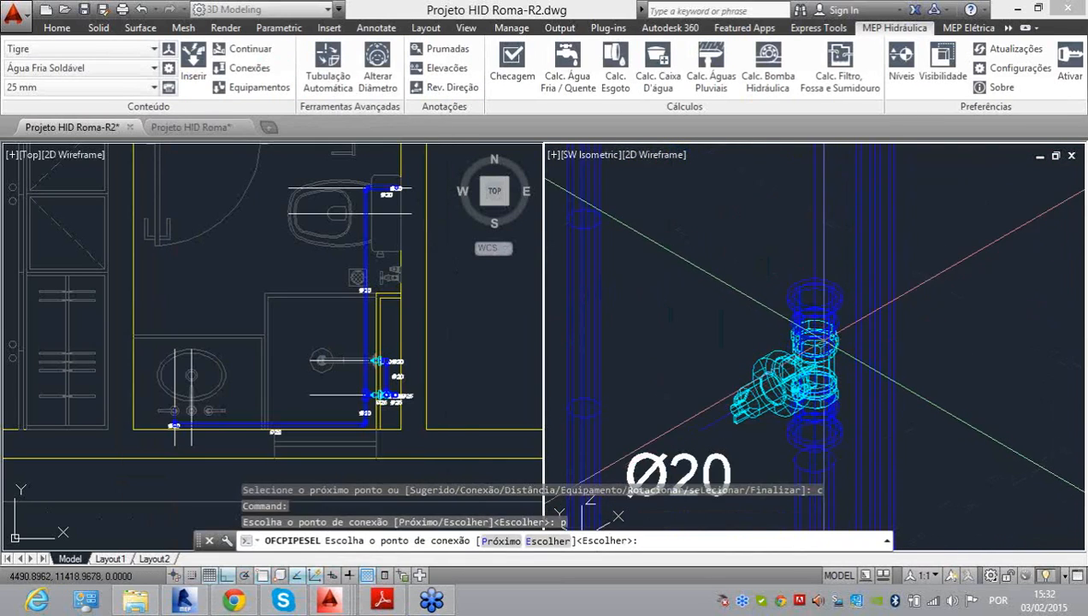
{"action": "key", "text": "Return"}
Step: Connect the adapter above the gate valve to the fitting at the top of the riser with a 25 mm pipe, accepting the non-parallel connection
{"action": "scroll", "coordinate": [792, 342], "scroll_direction": "down", "scroll_amount": 4}
{"action": "middle_click_drag", "start_coordinate": [792, 343], "coordinate": [734, 572]}
{"action": "type", "text": "l"}
{"action": "key", "text": "Return"}
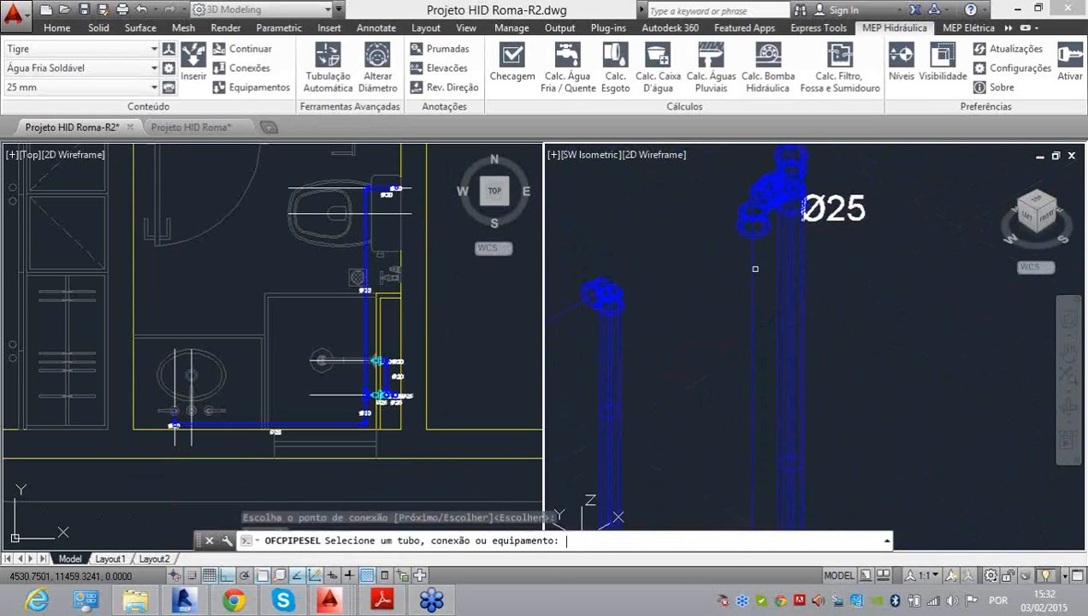
{"action": "left_click", "coordinate": [745, 248]}
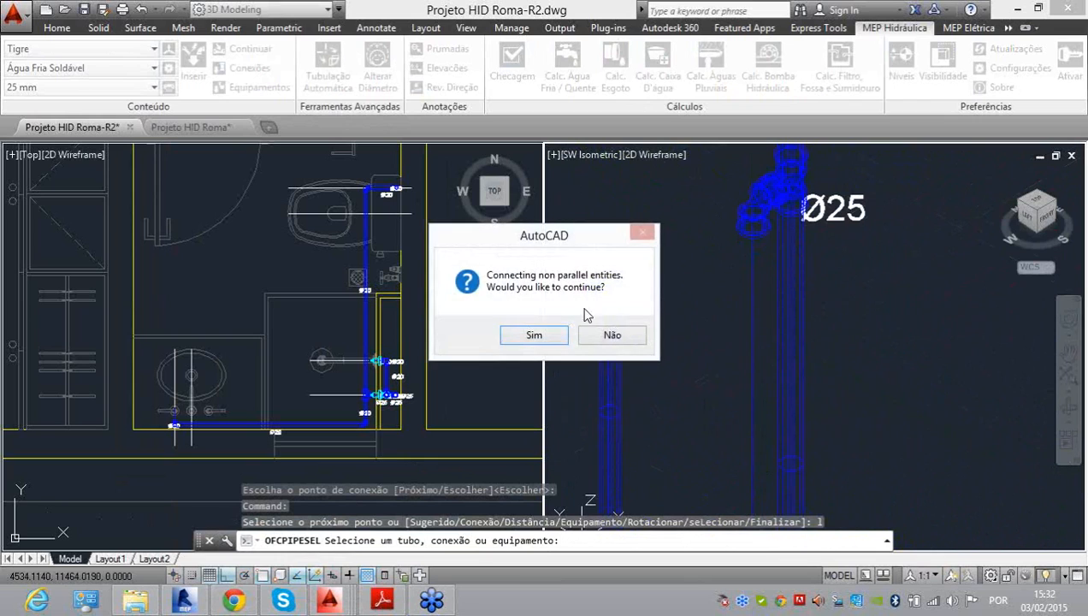
{"action": "left_click", "coordinate": [516, 338]}
{"action": "scroll", "coordinate": [734, 385], "scroll_direction": "down", "scroll_amount": 3}
{"action": "key", "text": "Escape"}
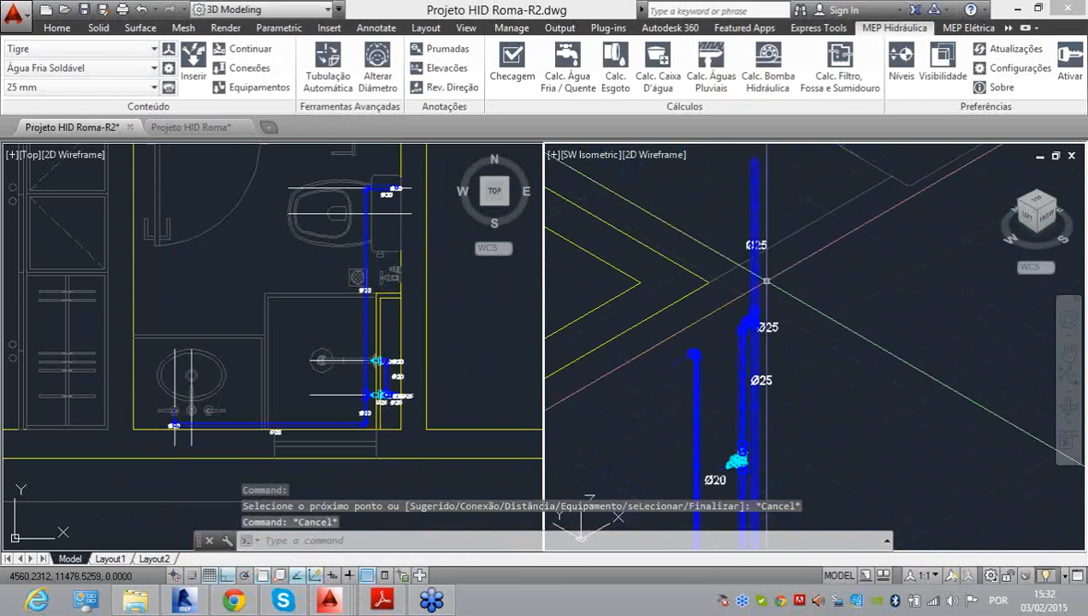
Step: Continue from the elbow atop the toilet's supply pipe with the Bacia Sanitária - Caixa de descarga equipment
{"action": "scroll", "coordinate": [733, 522], "scroll_direction": "down", "scroll_amount": 5}
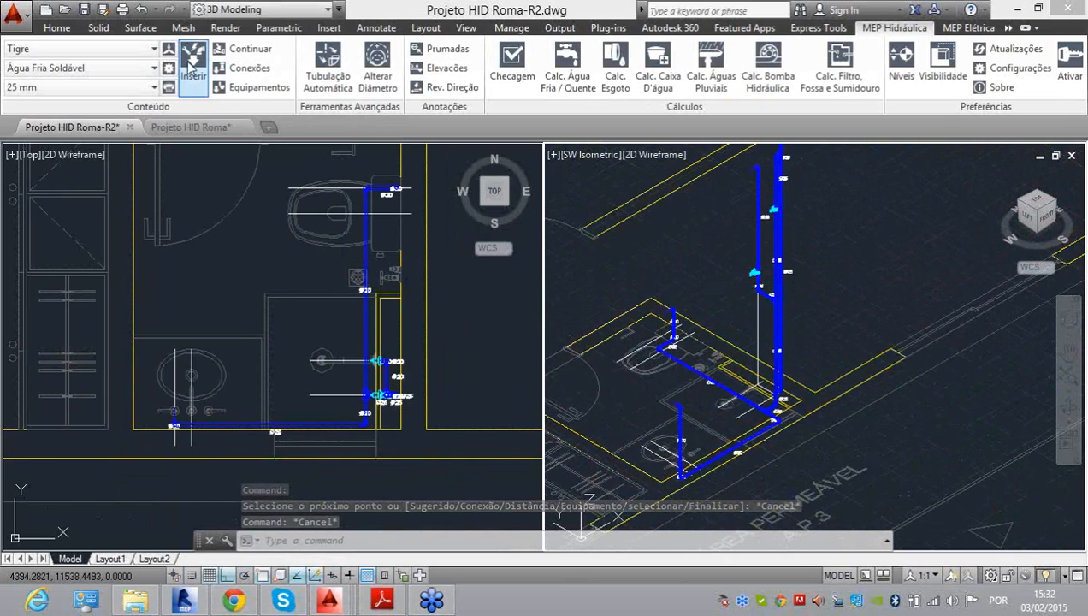
{"action": "left_click", "coordinate": [256, 49]}
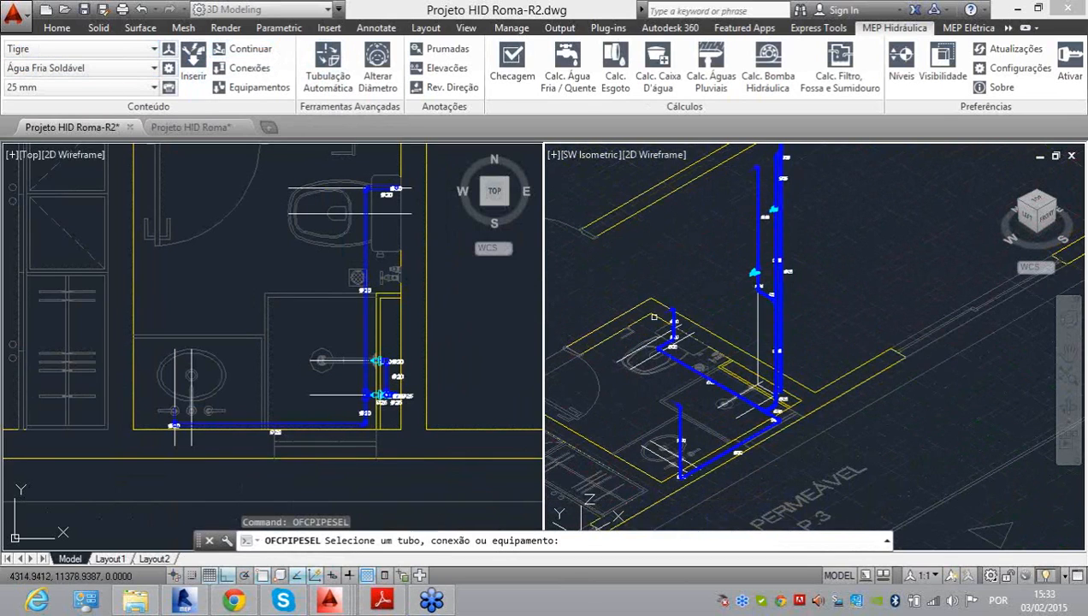
{"action": "scroll", "coordinate": [653, 317], "scroll_direction": "up", "scroll_amount": 5}
{"action": "left_click", "coordinate": [702, 283]}
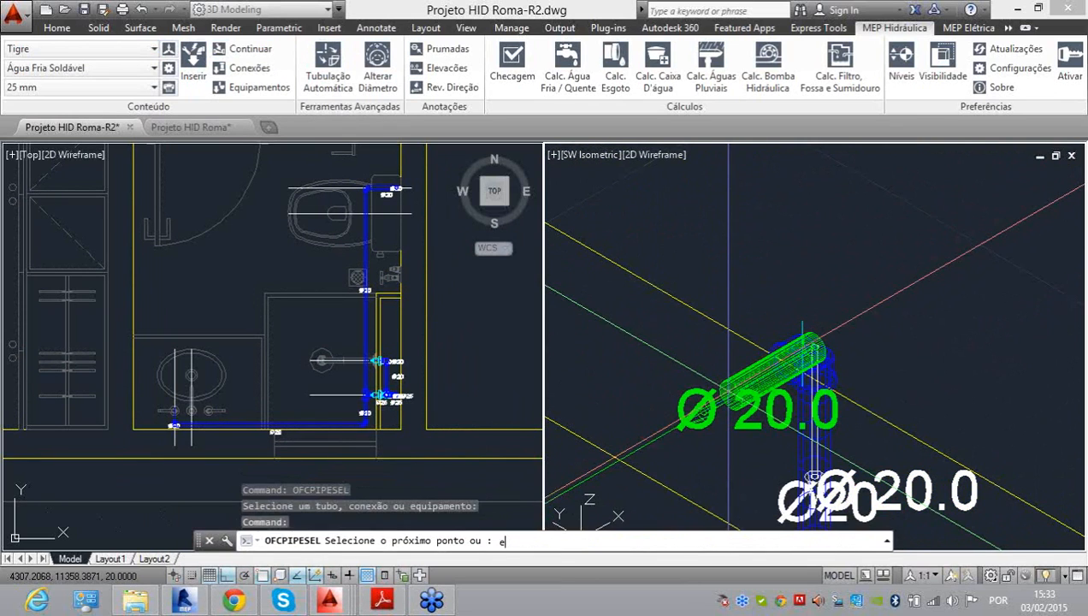
{"action": "type", "text": "e"}
{"action": "key", "text": "Return"}
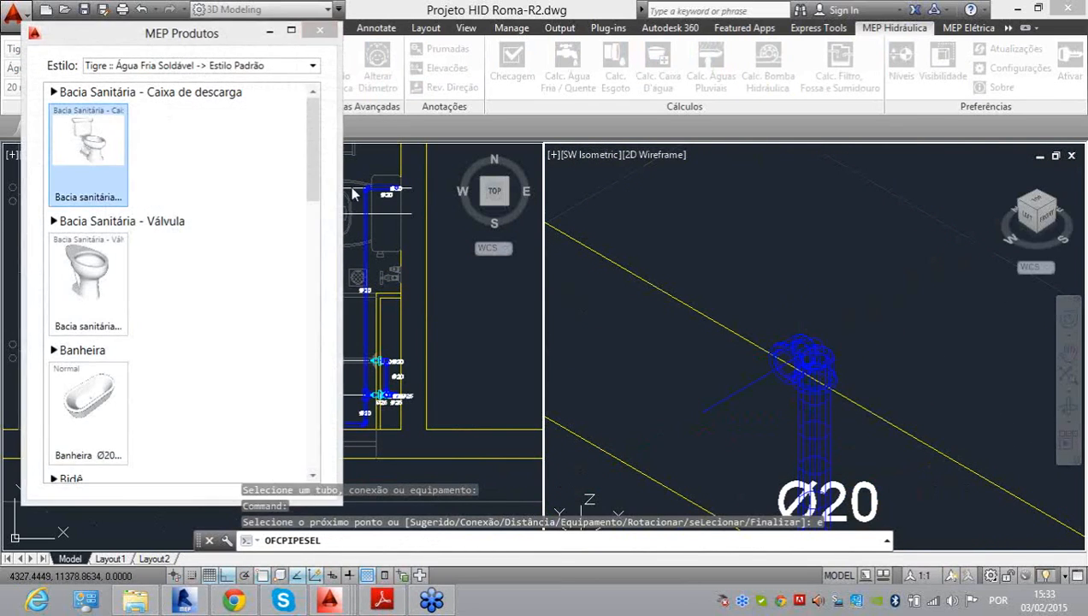
{"action": "double_click", "coordinate": [89, 155]}
{"action": "scroll", "coordinate": [824, 347], "scroll_direction": "down", "scroll_amount": 8}
{"action": "key", "text": "Escape"}
{"action": "key", "text": "Escape"}
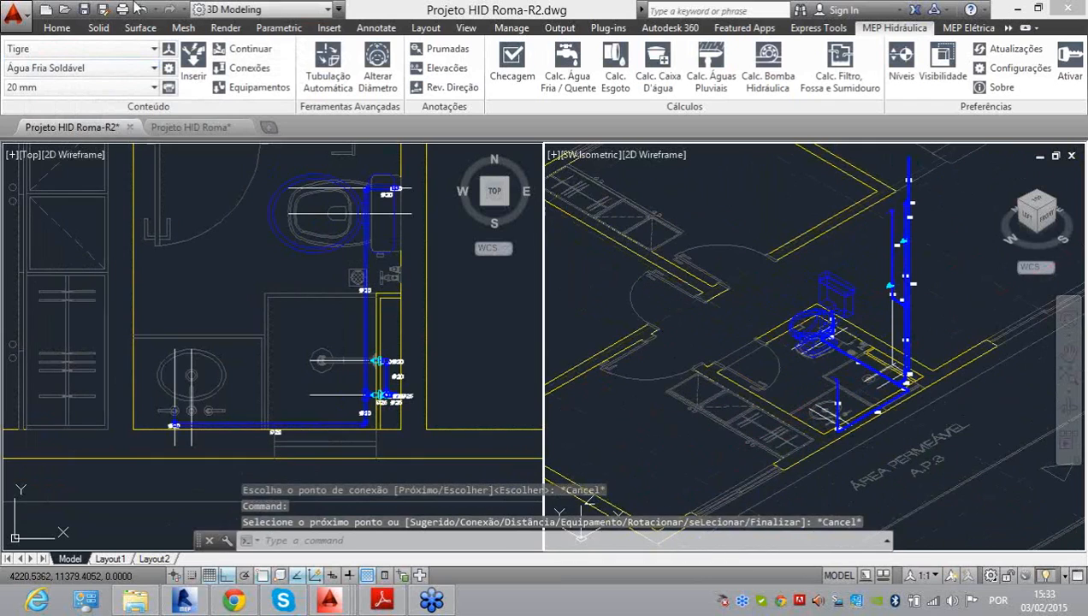
Step: Continue from the elbow atop the washbasin's supply pipe with the Lavatório de residência equipment Pia Ø20 mm
{"action": "left_click", "coordinate": [244, 52]}
{"action": "scroll", "coordinate": [831, 311], "scroll_direction": "up", "scroll_amount": 5}
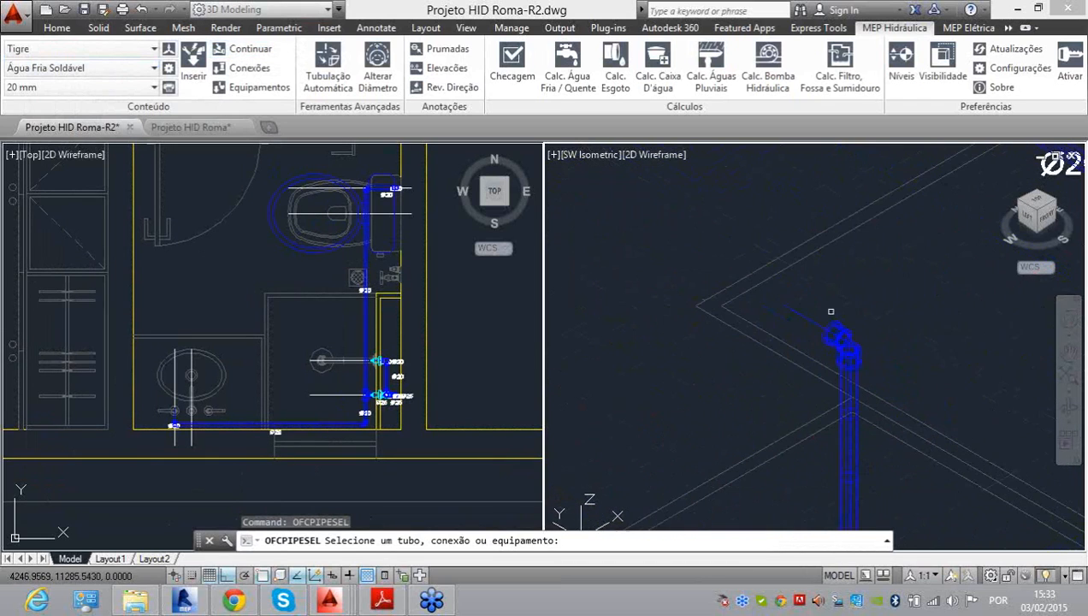
{"action": "left_click", "coordinate": [836, 319]}
{"action": "scroll", "coordinate": [879, 325], "scroll_direction": "up", "scroll_amount": 1}
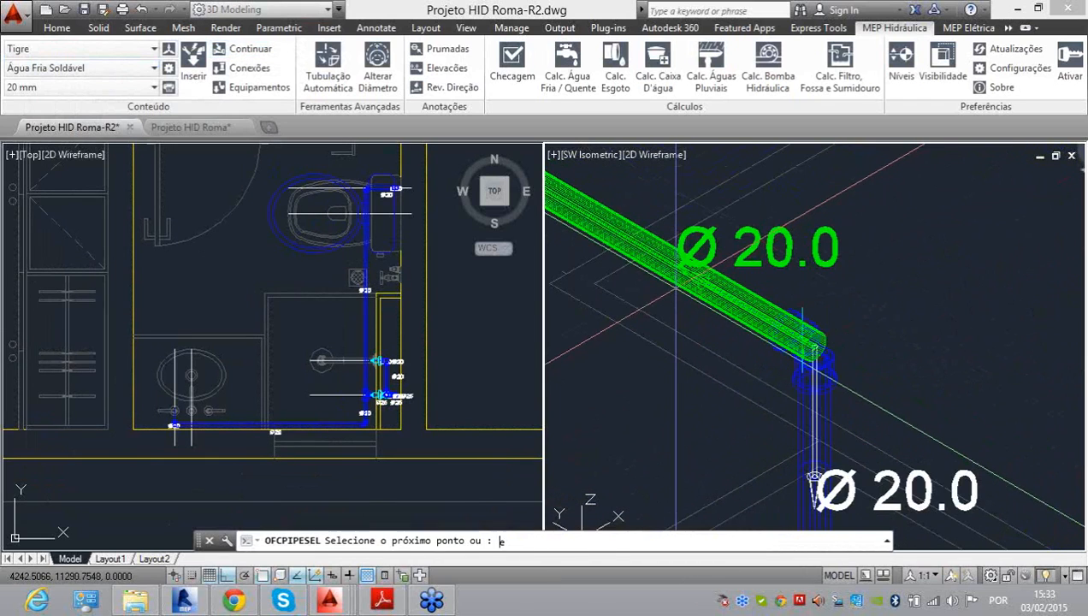
{"action": "type", "text": "e"}
{"action": "key", "text": "Return"}
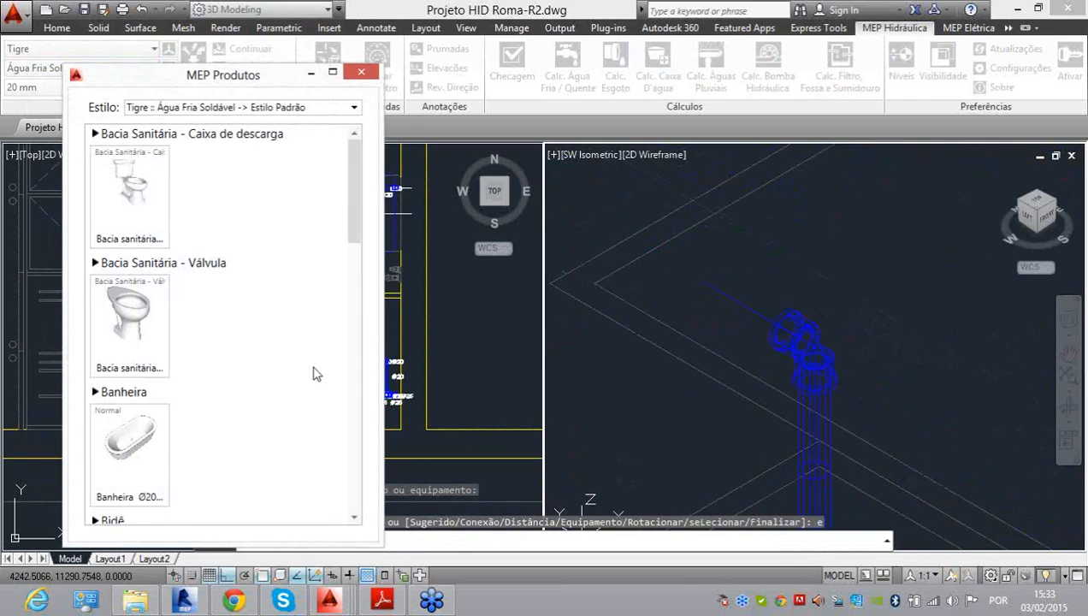
{"action": "scroll", "coordinate": [208, 388], "scroll_direction": "down", "scroll_amount": 10}
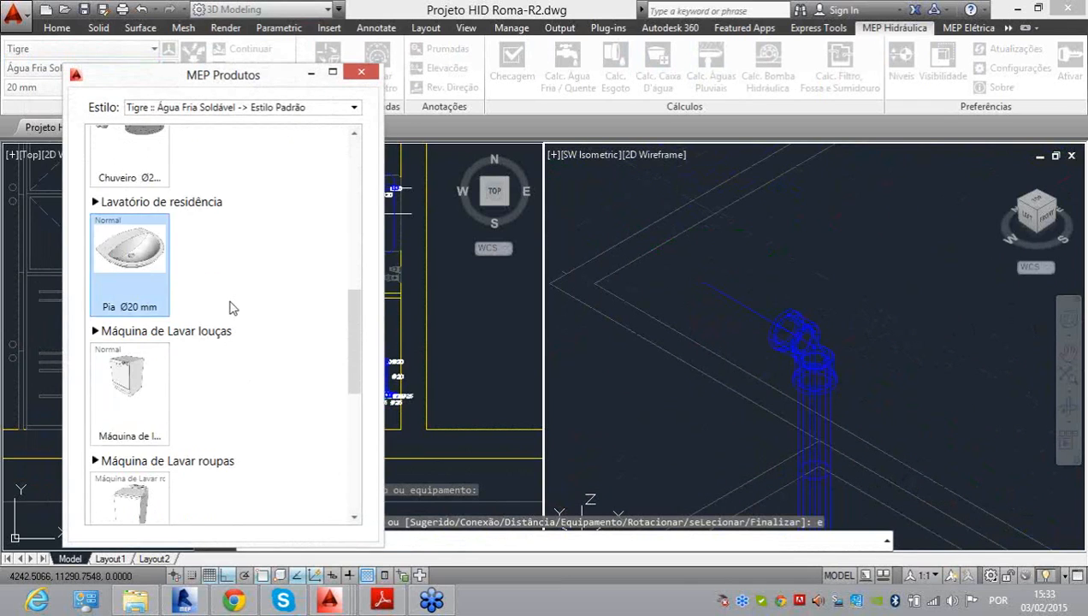
{"action": "scroll", "coordinate": [826, 377], "scroll_direction": "down", "scroll_amount": 10}
{"action": "key", "text": "Escape"}
{"action": "key", "text": "Escape"}
{"action": "middle_click_drag", "start_coordinate": [929, 337], "coordinate": [876, 467]}
{"action": "key", "text": "Return"}
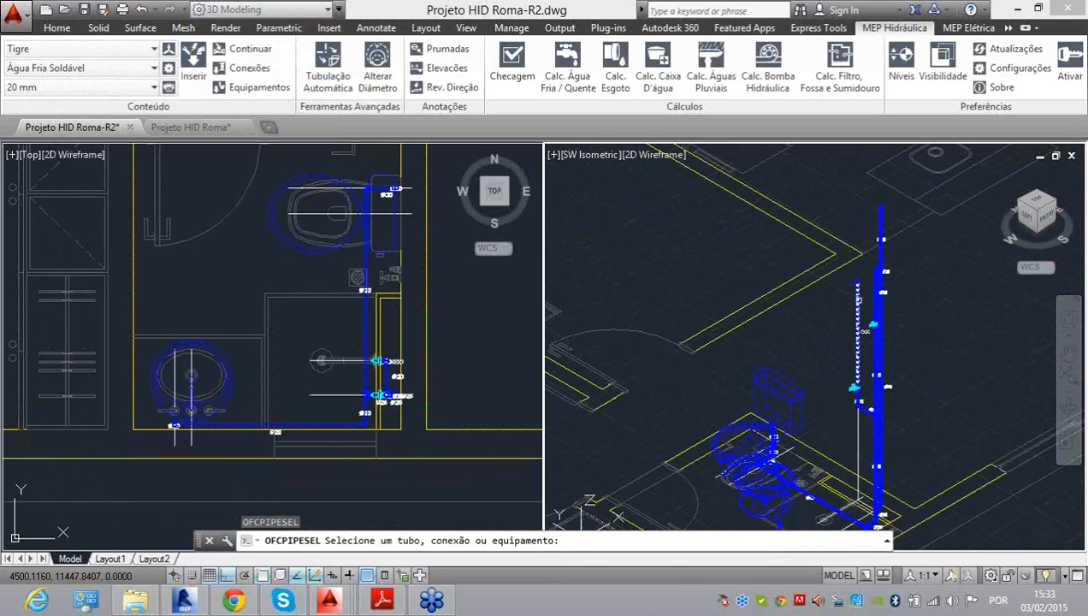
{"action": "scroll", "coordinate": [855, 302], "scroll_direction": "up", "scroll_amount": 2}
{"action": "key", "text": "Escape"}
{"action": "key", "text": "Escape"}
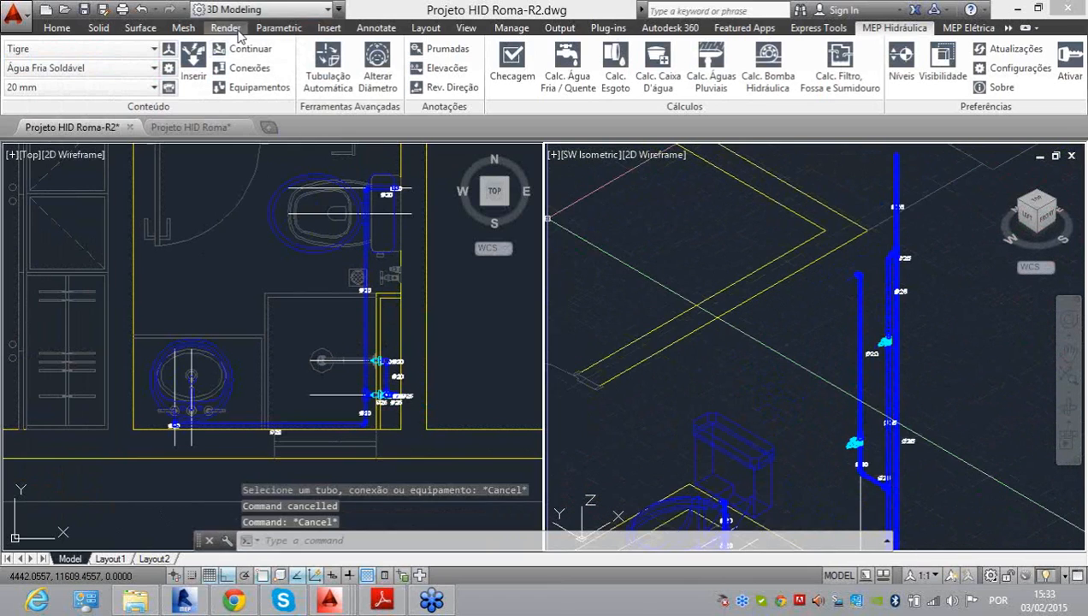
Step: Continue from the elbow at the top of the 20 mm shower riser with the Chuveiro shower equipment
{"action": "left_click", "coordinate": [247, 50]}
{"action": "scroll", "coordinate": [862, 252], "scroll_direction": "up", "scroll_amount": 5}
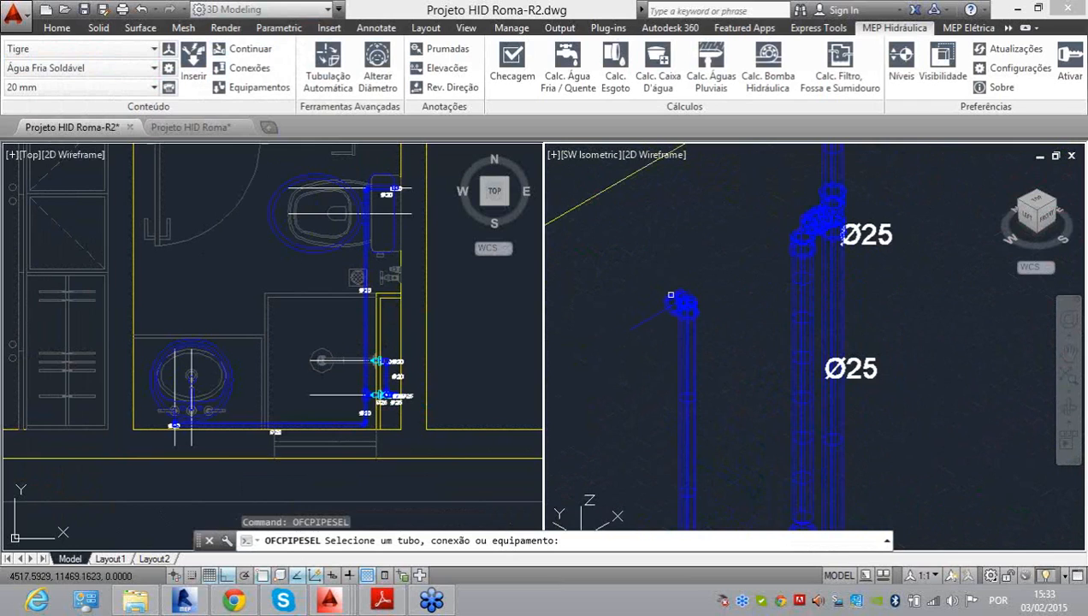
{"action": "left_click", "coordinate": [671, 296]}
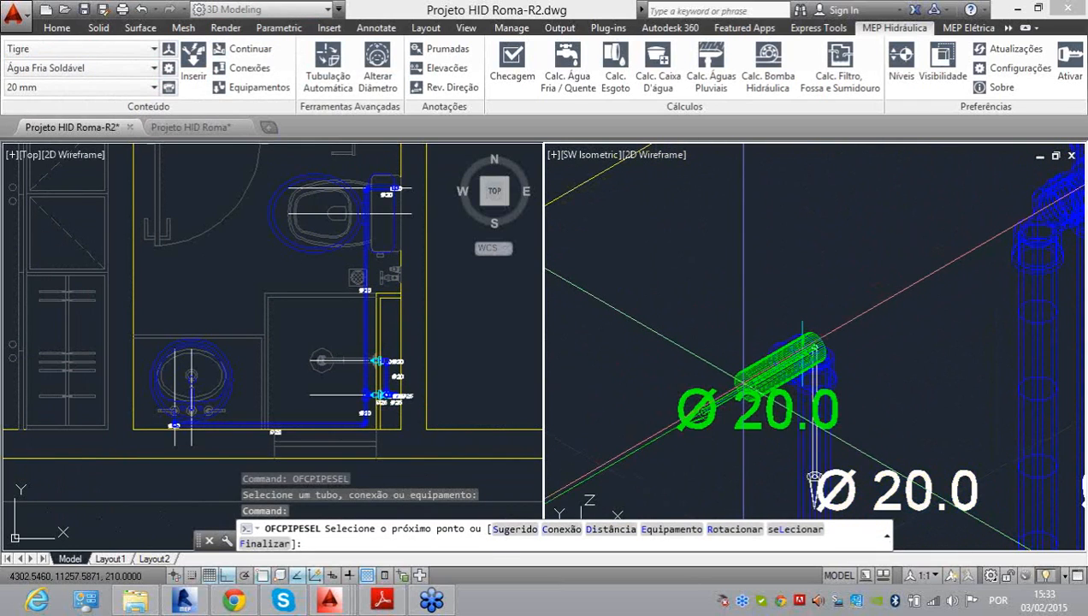
{"action": "type", "text": "e"}
{"action": "key", "text": "Return"}
{"action": "scroll", "coordinate": [308, 415], "scroll_direction": "down", "scroll_amount": 5}
{"action": "double_click", "coordinate": [171, 361]}
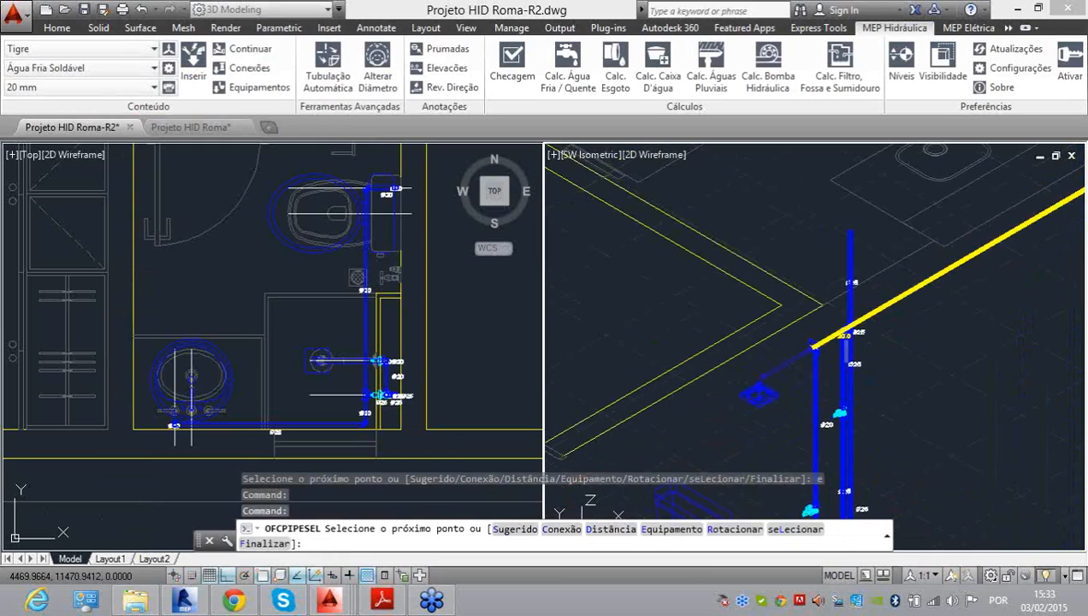
{"action": "scroll", "coordinate": [848, 335], "scroll_direction": "down", "scroll_amount": 5}
{"action": "key", "text": "Escape"}
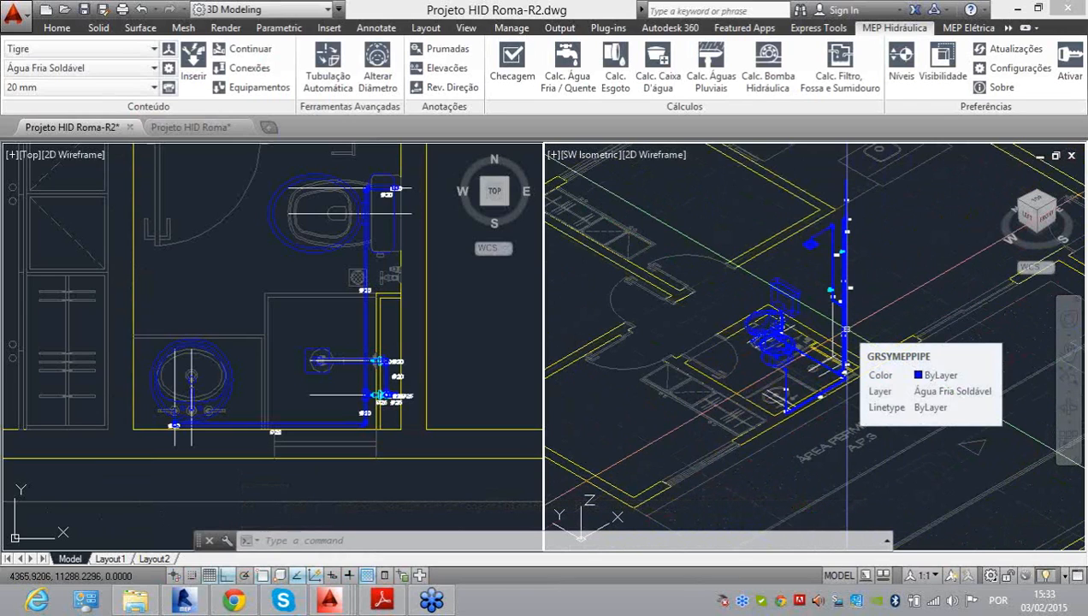
{"action": "scroll", "coordinate": [847, 329], "scroll_direction": "up", "scroll_amount": 5}
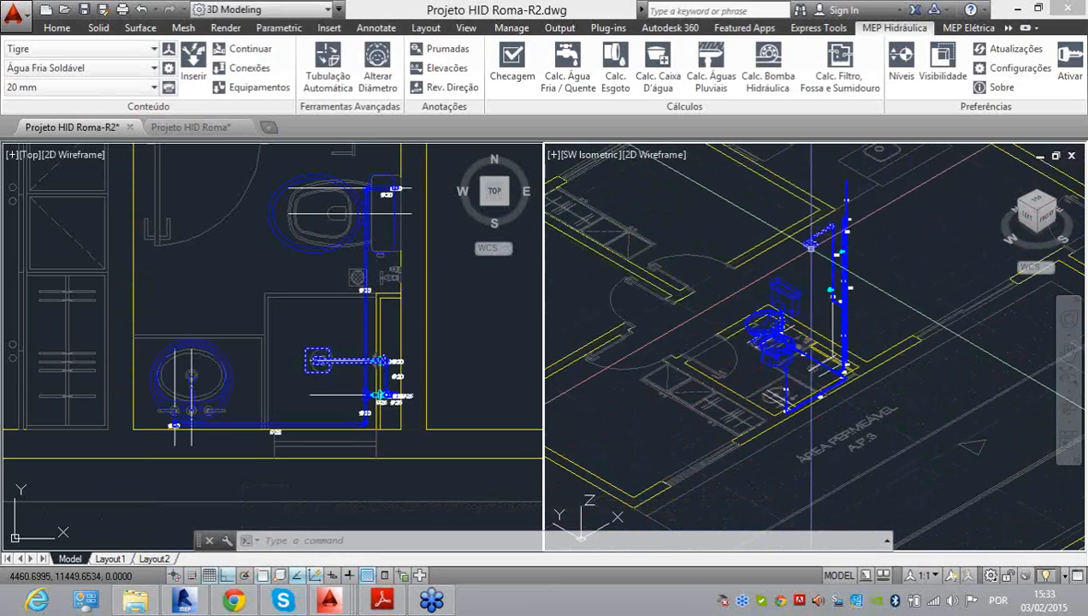
{"action": "middle_click_drag", "start_coordinate": [814, 438], "coordinate": [797, 421]}
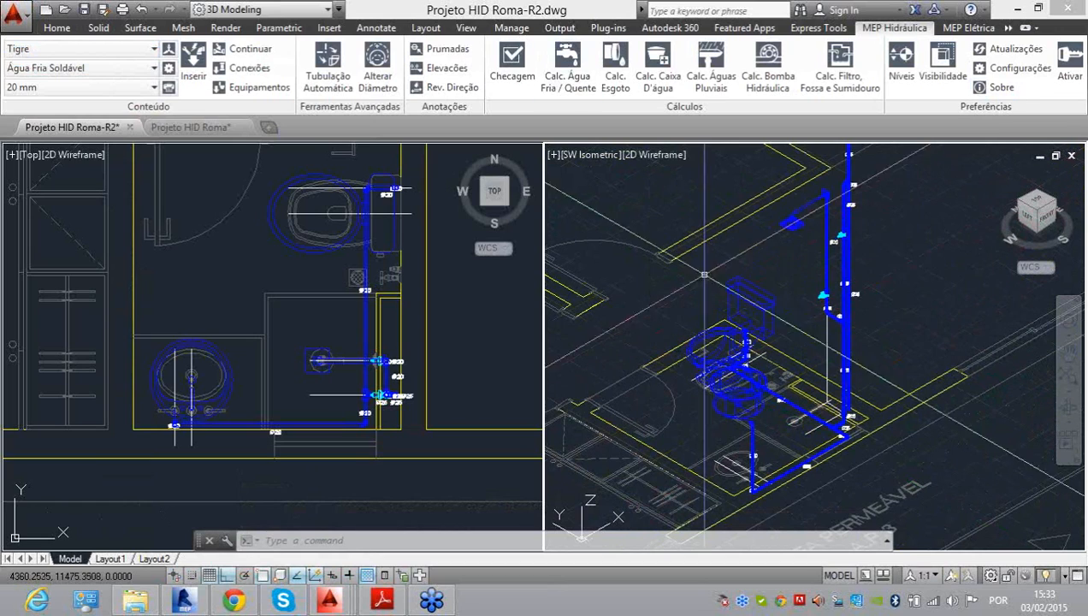
Step: Create a new layer named EQUIPAMENTOS and set its color to magenta
{"action": "left_click", "coordinate": [61, 29]}
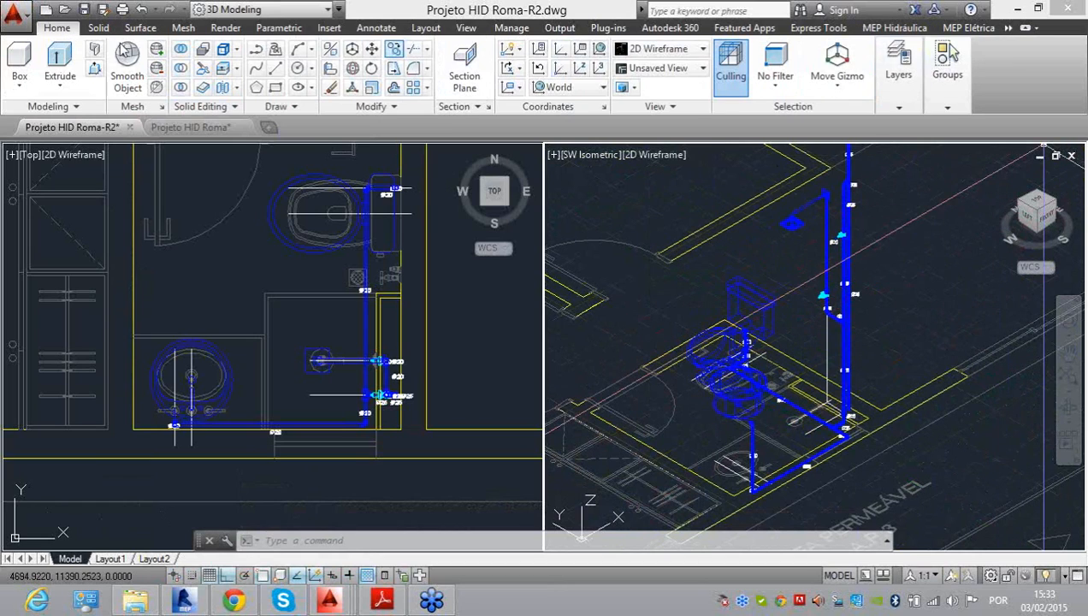
{"action": "left_click", "coordinate": [903, 108]}
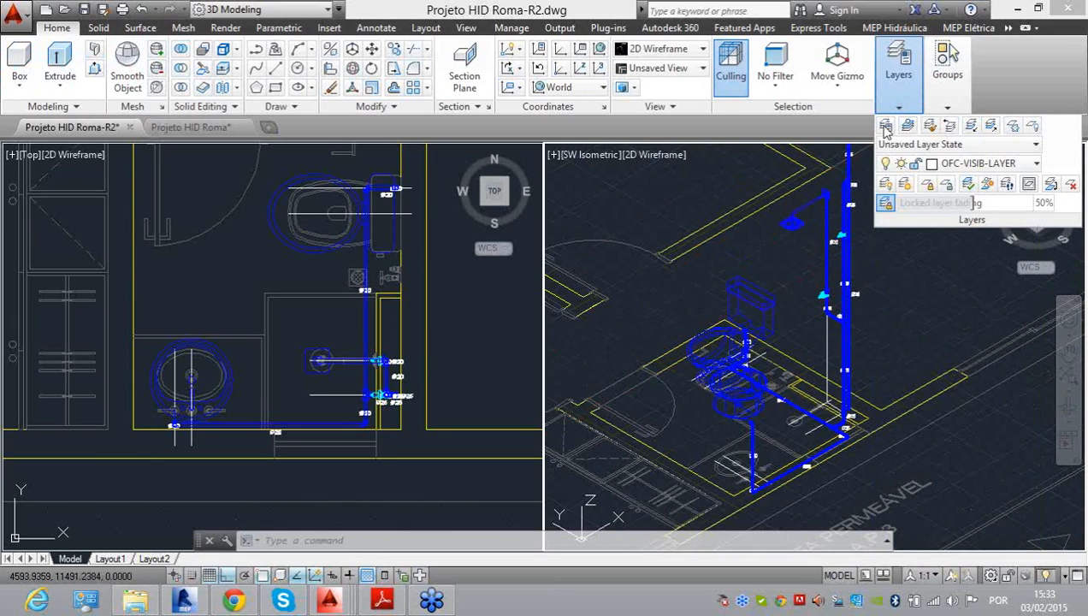
{"action": "left_click", "coordinate": [886, 127]}
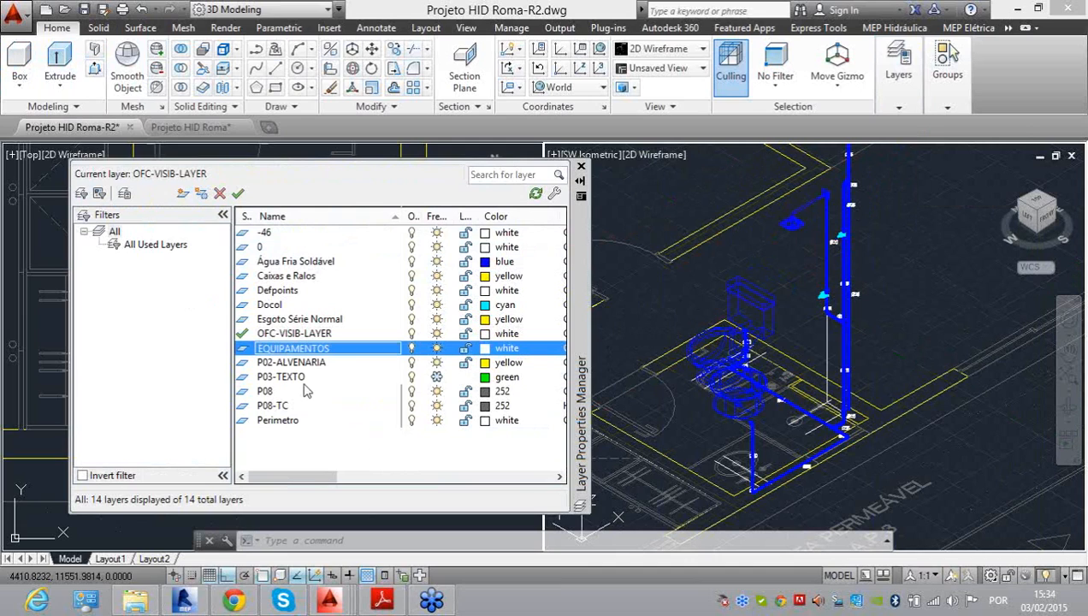
{"action": "left_click", "coordinate": [455, 433]}
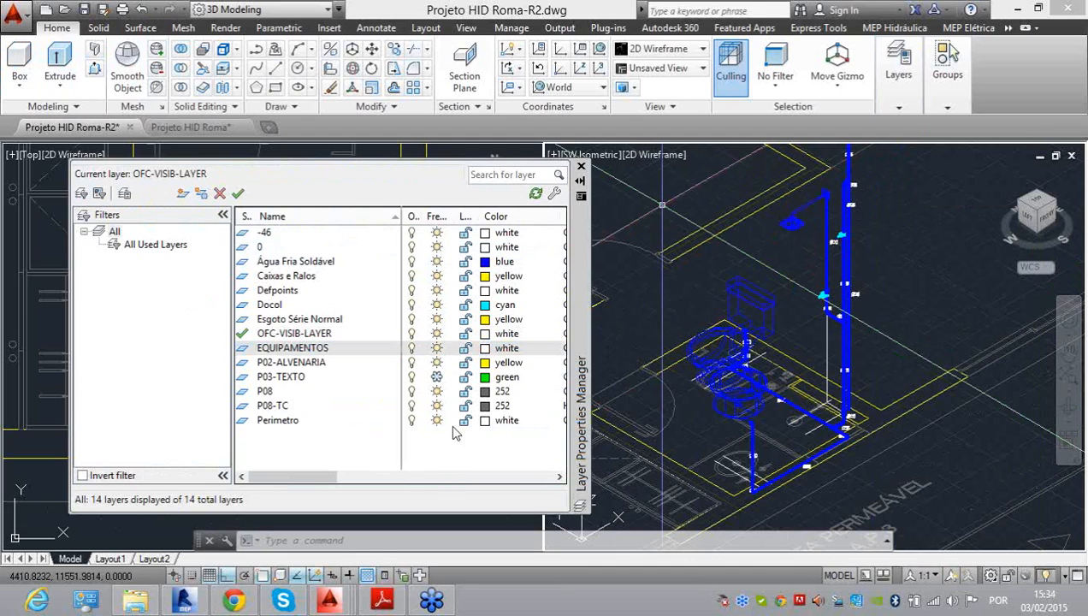
{"action": "left_click", "coordinate": [492, 349]}
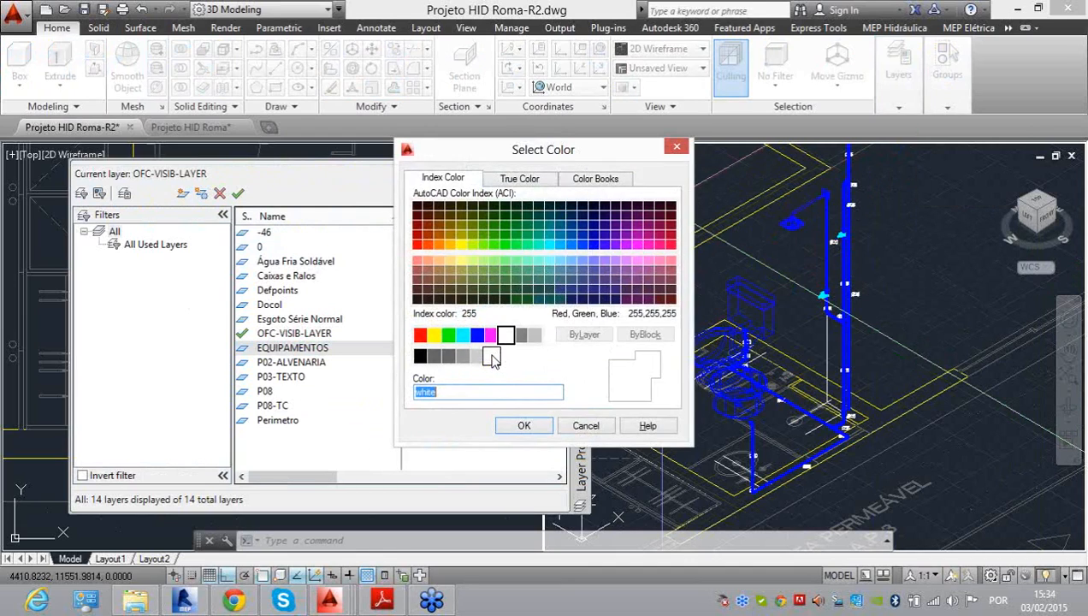
{"action": "left_click", "coordinate": [524, 426]}
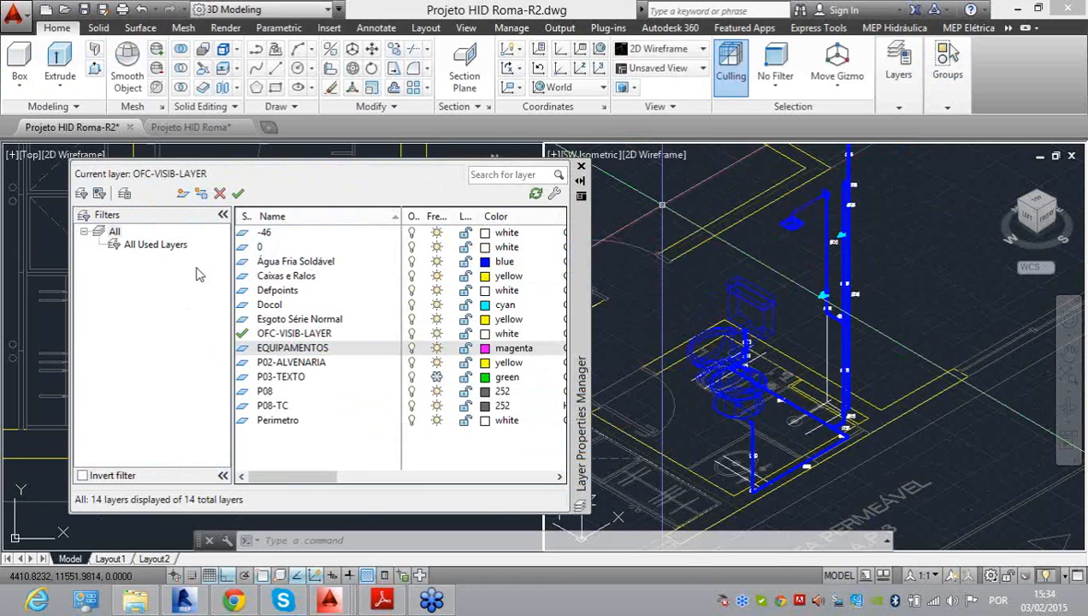
{"action": "left_click", "coordinate": [581, 164]}
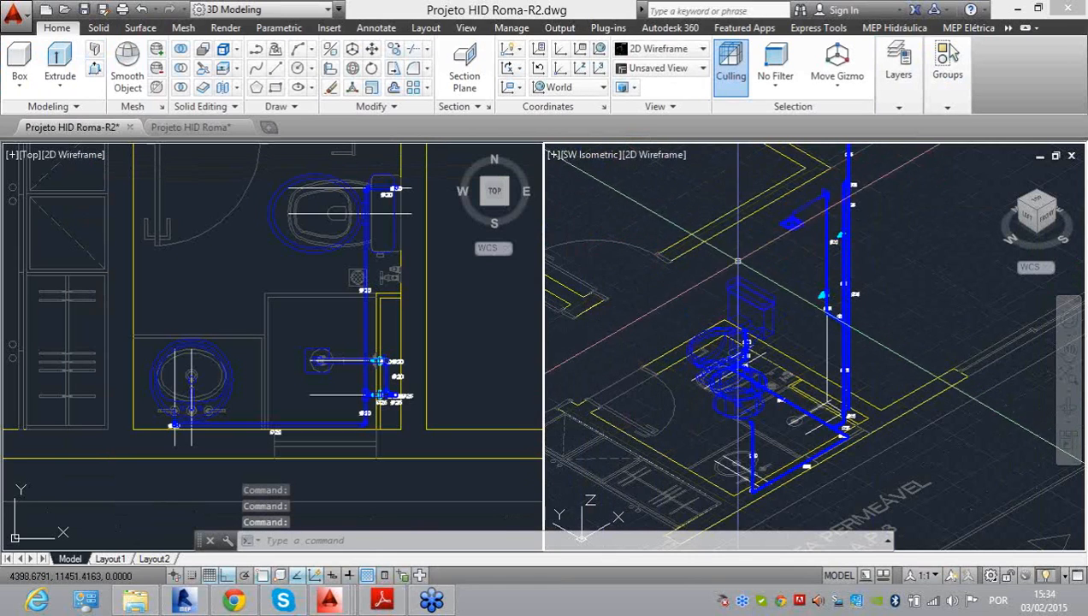
Step: Move the toilet, washbasin and shower equipment to the EQUIPAMENTOS layer
{"action": "scroll", "coordinate": [766, 303], "scroll_direction": "up", "scroll_amount": 3}
{"action": "scroll", "coordinate": [752, 289], "scroll_direction": "down", "scroll_amount": 5}
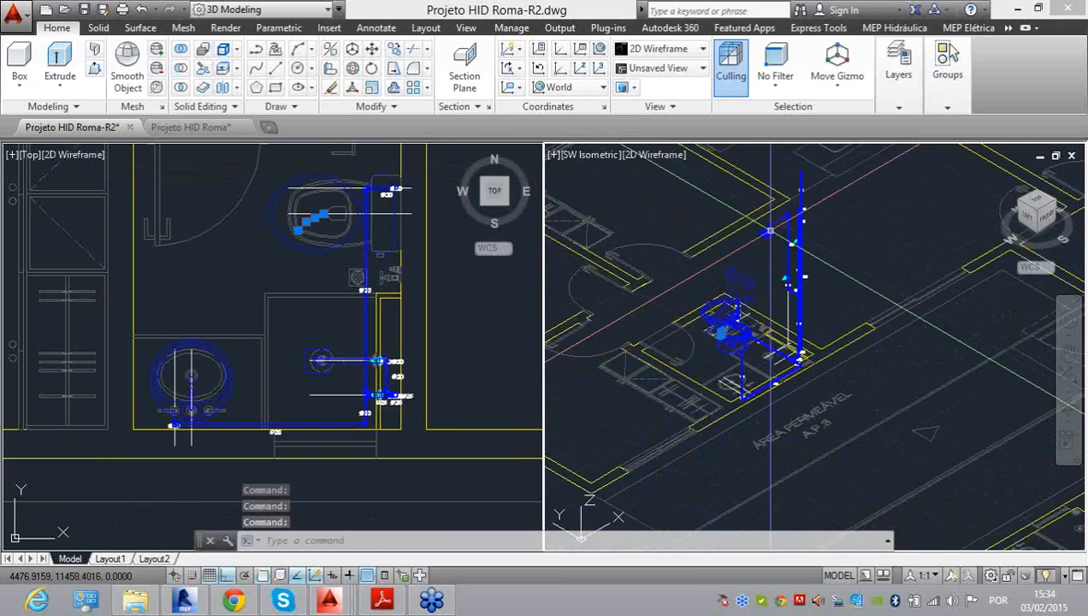
{"action": "scroll", "coordinate": [769, 231], "scroll_direction": "up", "scroll_amount": 4}
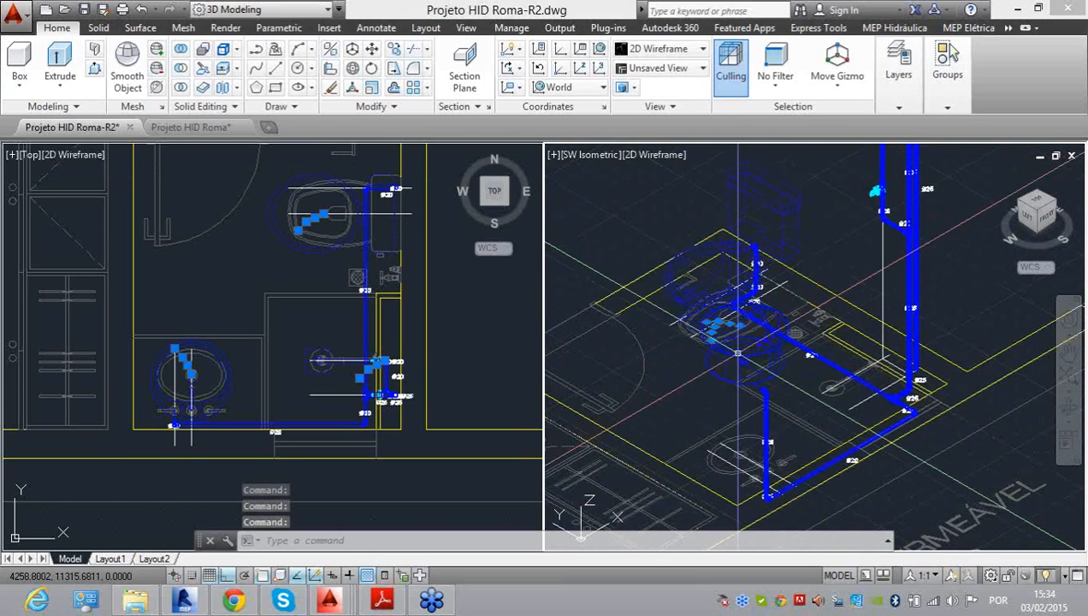
{"action": "left_click", "coordinate": [891, 101]}
{"action": "left_click", "coordinate": [952, 164]}
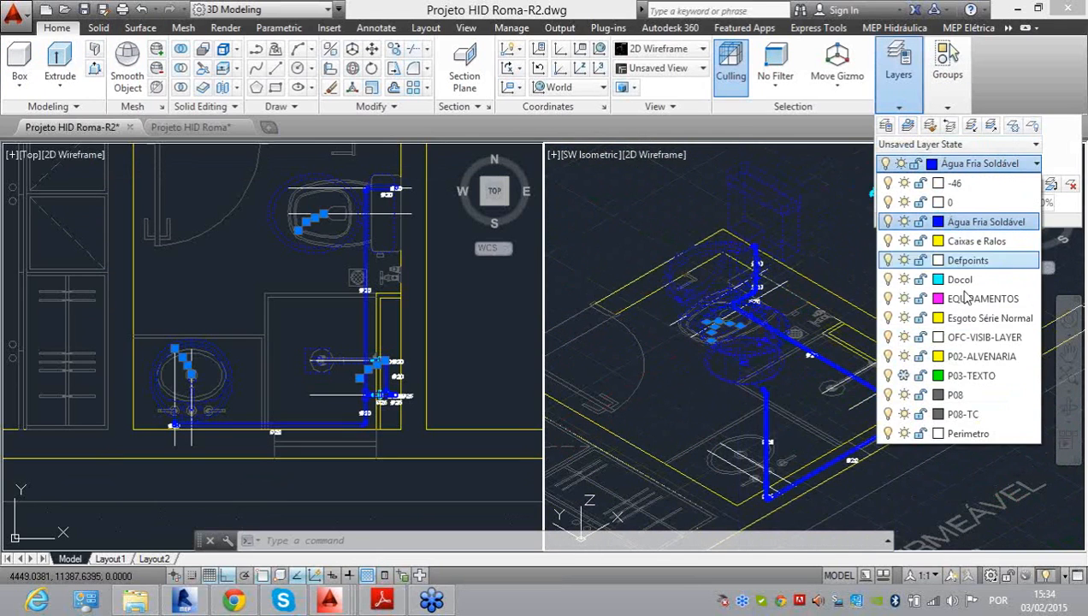
{"action": "left_click", "coordinate": [970, 299]}
{"action": "scroll", "coordinate": [770, 299], "scroll_direction": "down", "scroll_amount": 5}
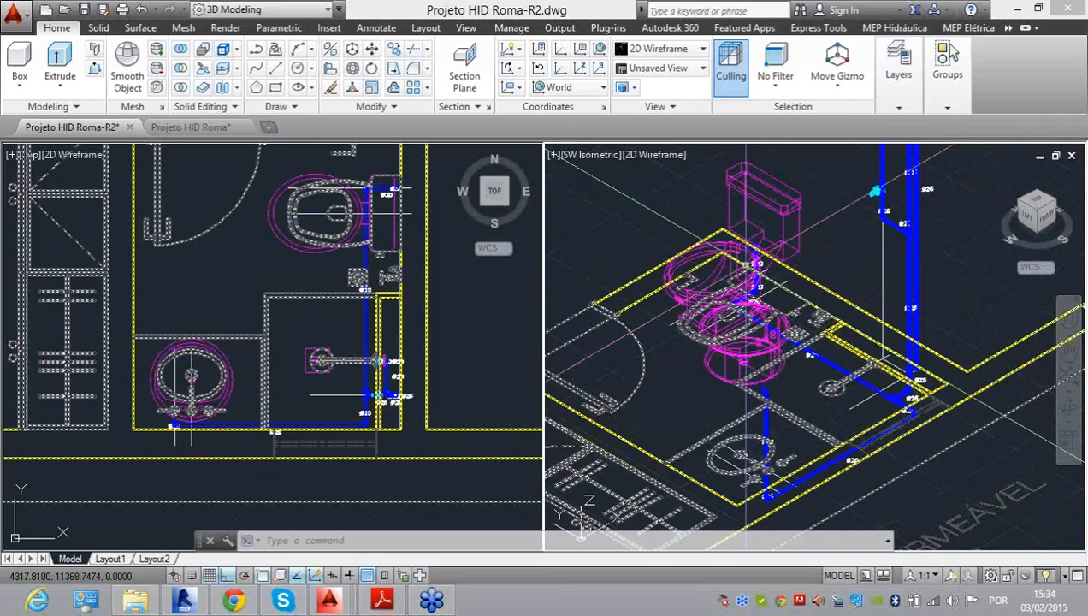
{"action": "scroll", "coordinate": [768, 299], "scroll_direction": "up", "scroll_amount": 2}
Step: Turn the EQUIPAMENTOS layer off and on again to check which fixtures it controls
{"action": "left_click", "coordinate": [912, 107]}
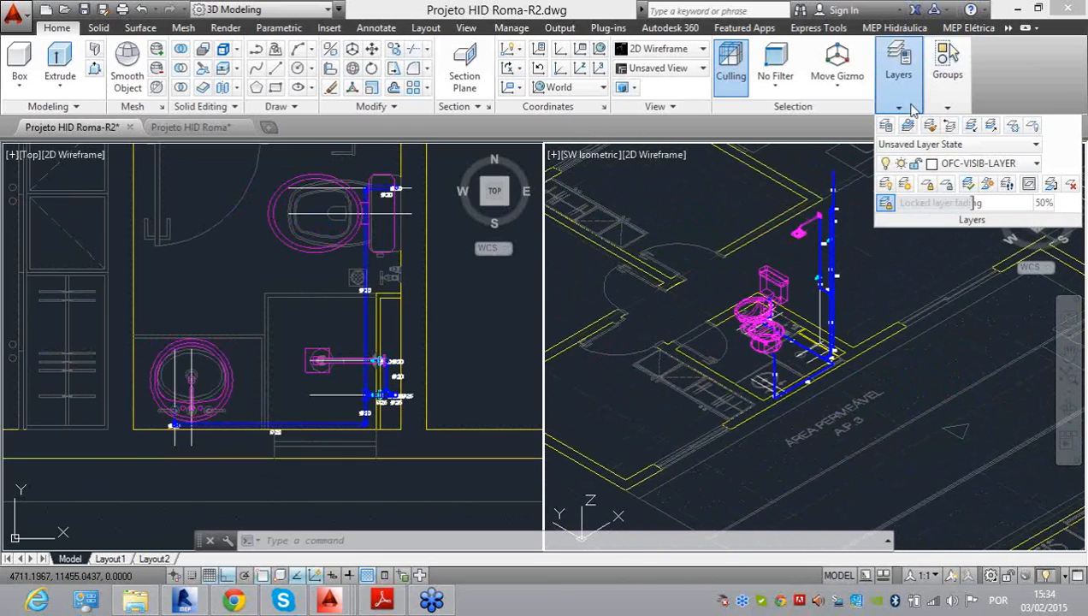
{"action": "left_click", "coordinate": [954, 165]}
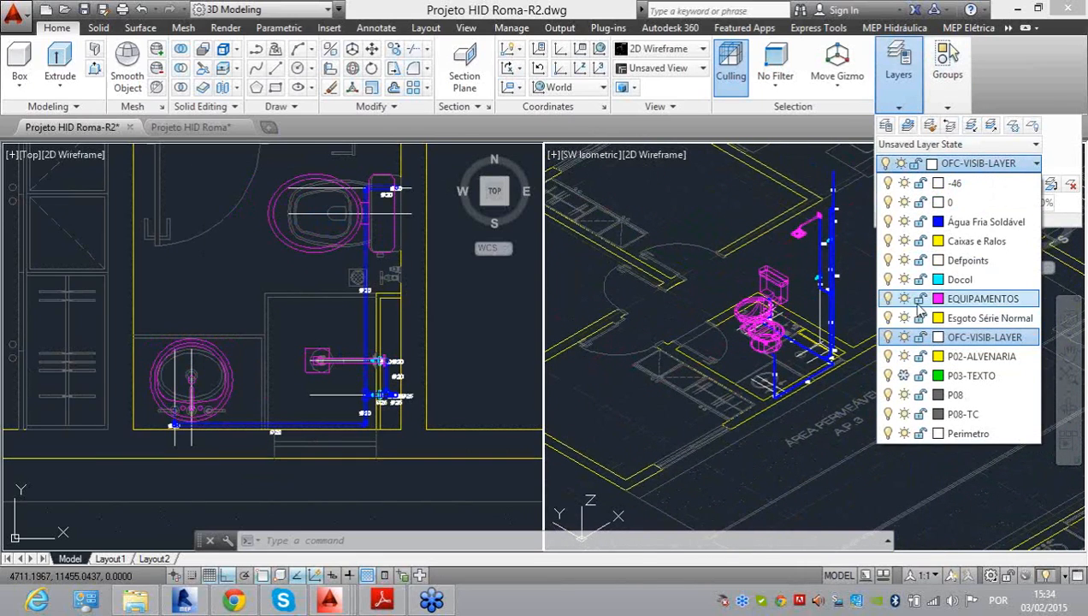
{"action": "left_click", "coordinate": [888, 299]}
{"action": "scroll", "coordinate": [811, 275], "scroll_direction": "up", "scroll_amount": 3}
{"action": "scroll", "coordinate": [754, 249], "scroll_direction": "down", "scroll_amount": 2}
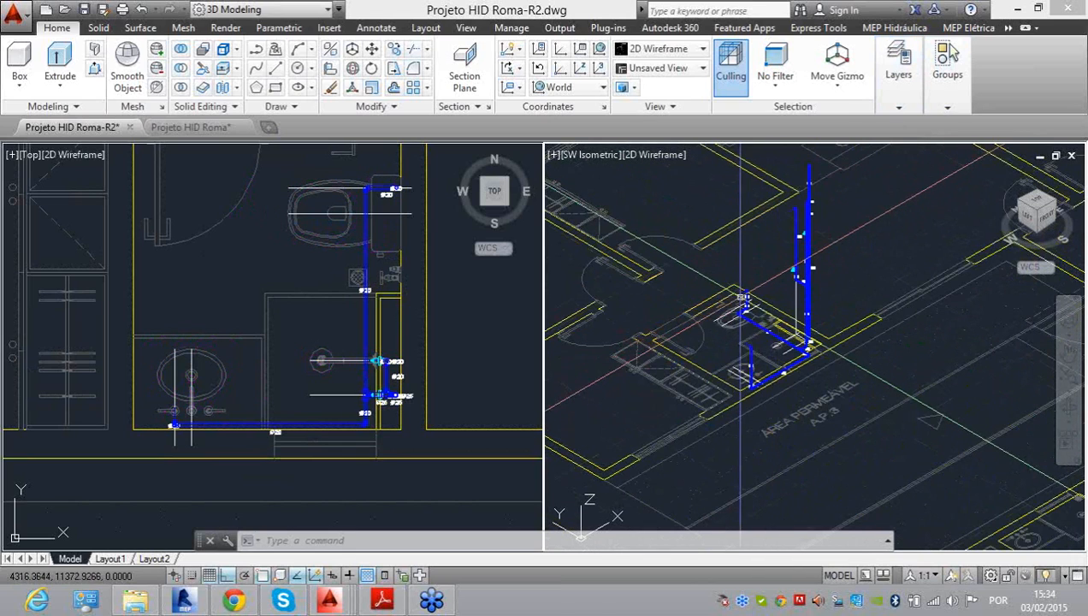
{"action": "left_click", "coordinate": [902, 109]}
{"action": "left_click", "coordinate": [958, 167]}
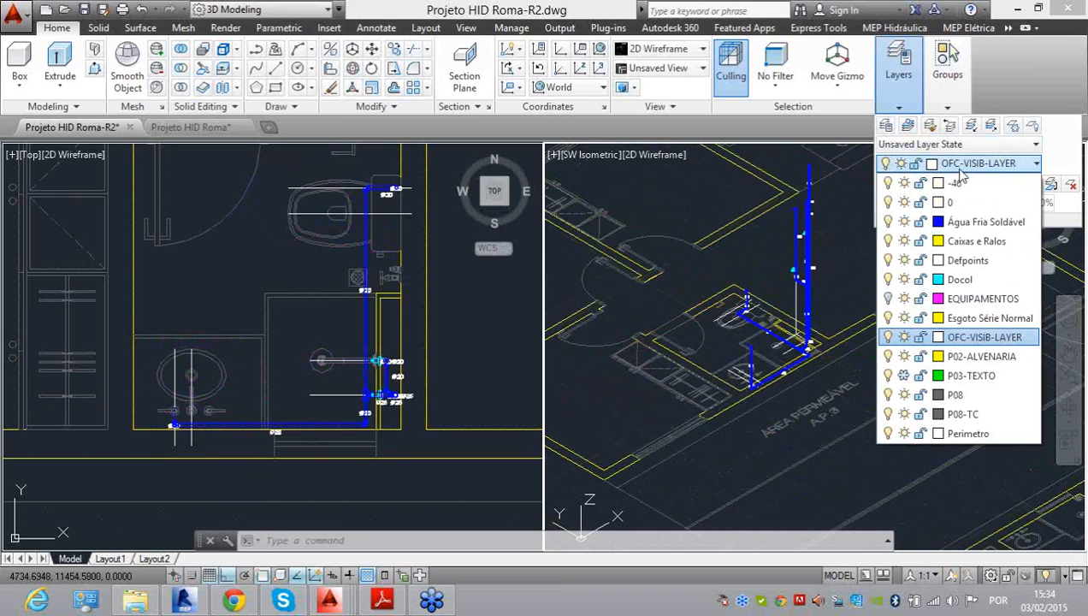
{"action": "left_click", "coordinate": [888, 299]}
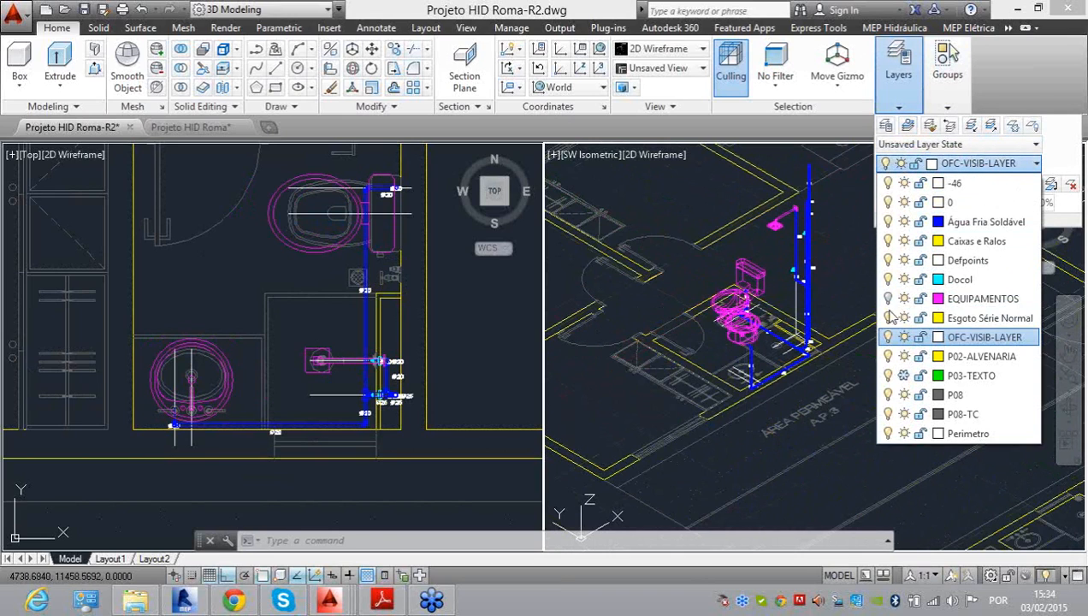
{"action": "left_click", "coordinate": [712, 202]}
{"action": "scroll", "coordinate": [734, 218], "scroll_direction": "down", "scroll_amount": 2}
{"action": "scroll", "coordinate": [734, 217], "scroll_direction": "up", "scroll_amount": 3}
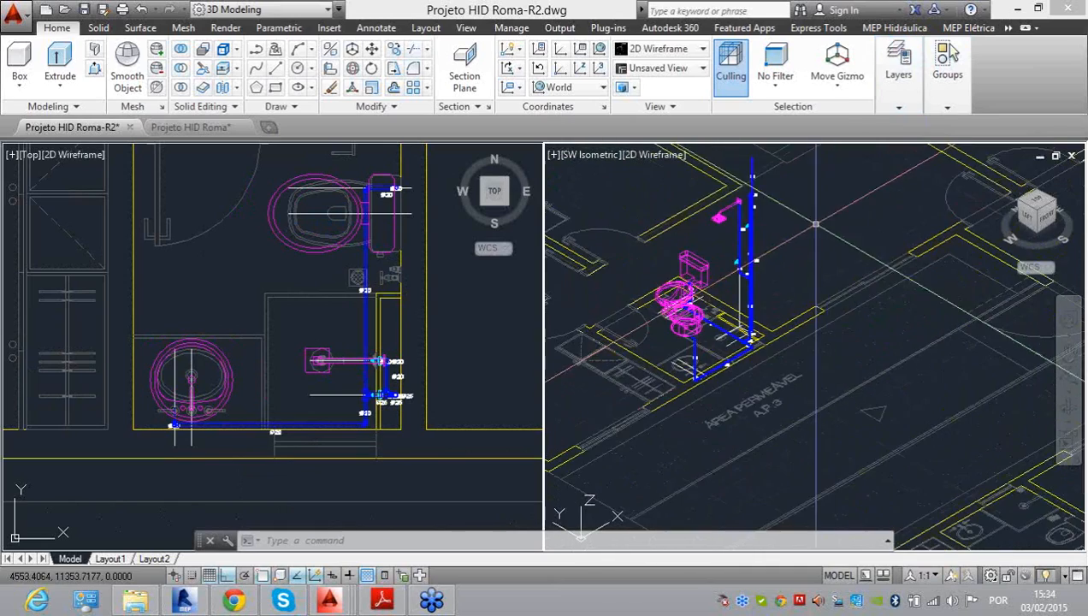
Step: Copy the bathroom's piping and fixtures from the room's upper-right inner wall corner to the same corner of the matching bathroom in another floor plan
{"action": "scroll", "coordinate": [749, 266], "scroll_direction": "down", "scroll_amount": 5}
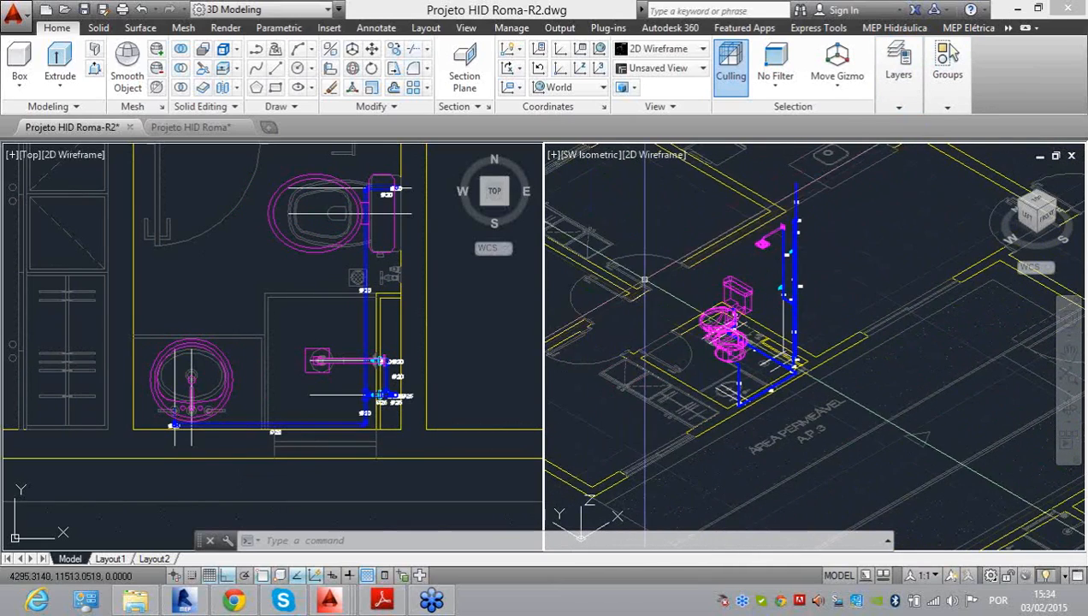
{"action": "scroll", "coordinate": [285, 277], "scroll_direction": "down", "scroll_amount": 6}
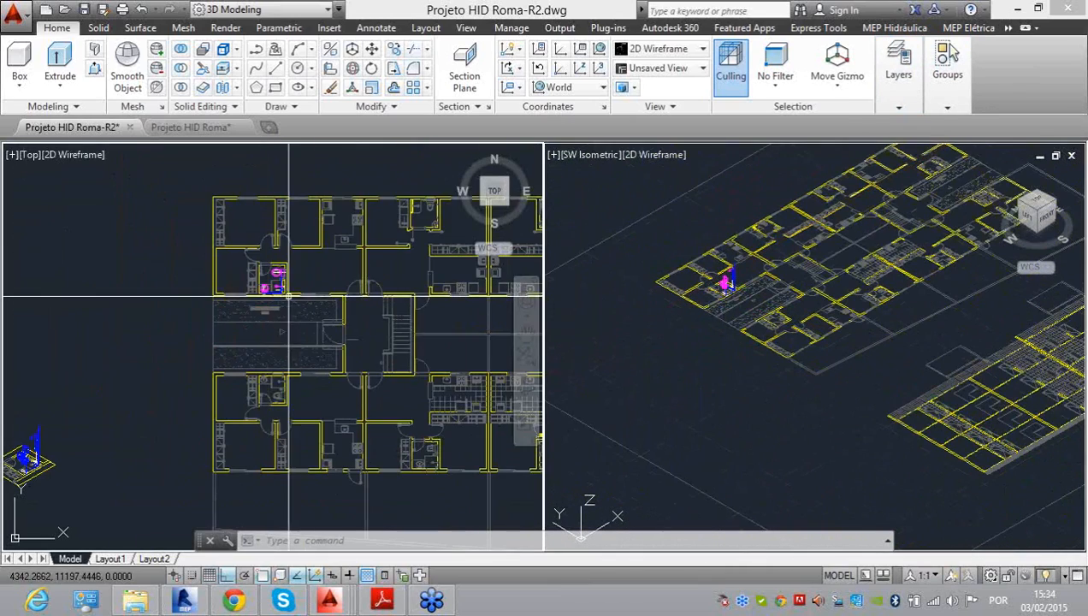
{"action": "scroll", "coordinate": [238, 281], "scroll_direction": "up", "scroll_amount": 3}
{"action": "scroll", "coordinate": [238, 282], "scroll_direction": "up", "scroll_amount": 5}
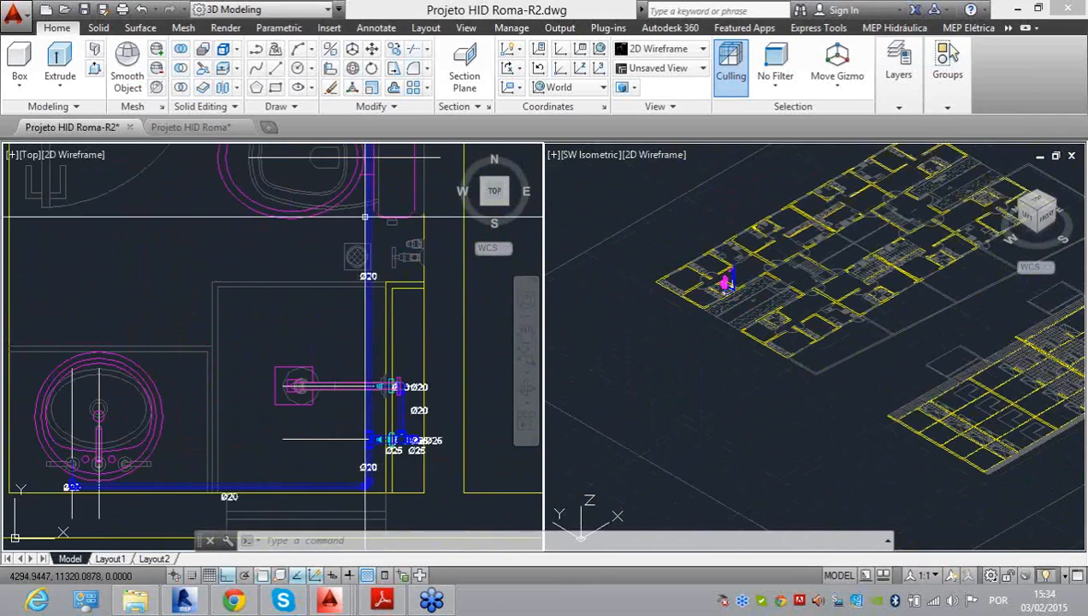
{"action": "scroll", "coordinate": [732, 315], "scroll_direction": "up", "scroll_amount": 8}
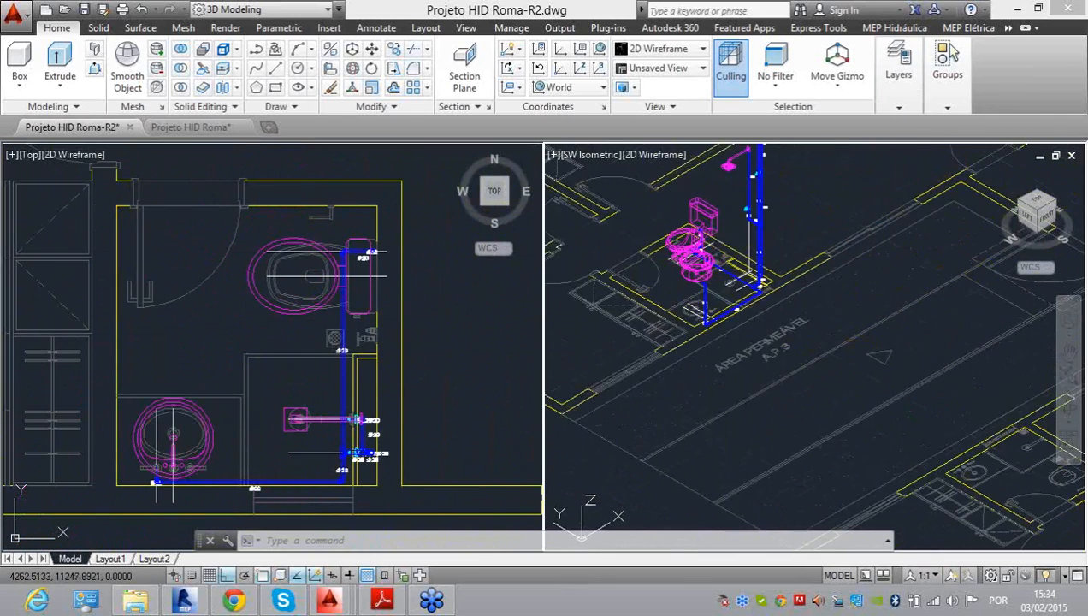
{"action": "scroll", "coordinate": [310, 279], "scroll_direction": "down", "scroll_amount": 3}
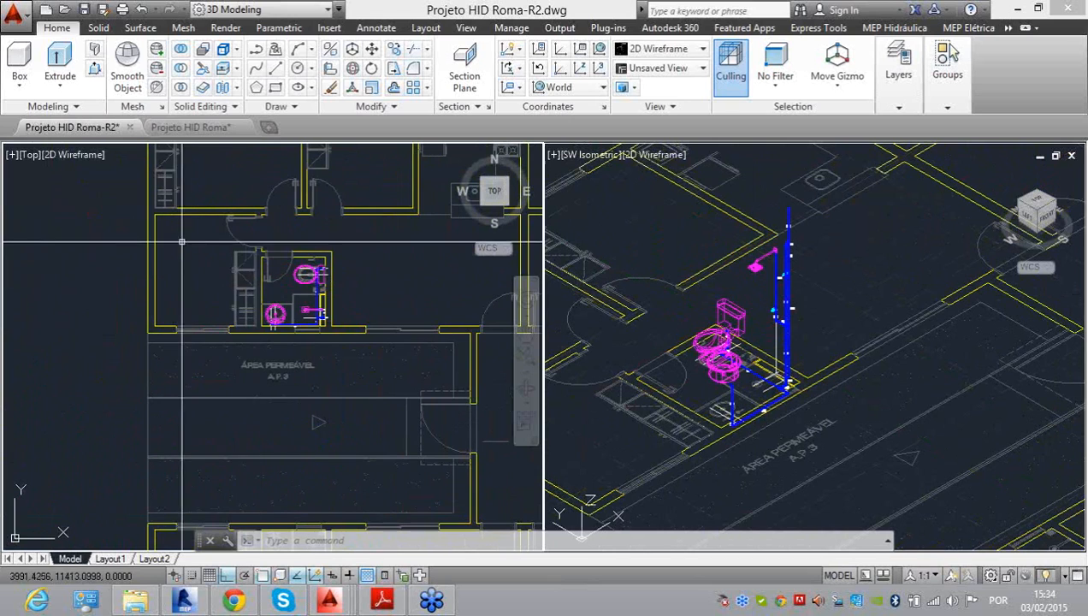
{"action": "left_click", "coordinate": [201, 231]}
{"action": "left_click", "coordinate": [389, 357]}
{"action": "left_click", "coordinate": [390, 358]}
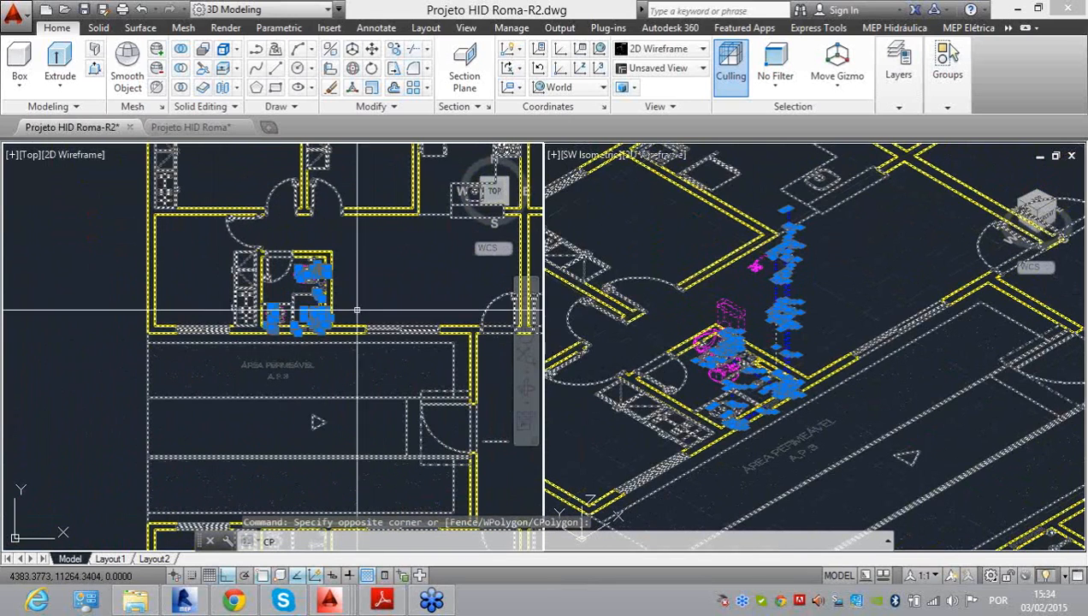
{"action": "type", "text": "CP"}
{"action": "key", "text": "Return"}
{"action": "scroll", "coordinate": [342, 274], "scroll_direction": "up", "scroll_amount": 4}
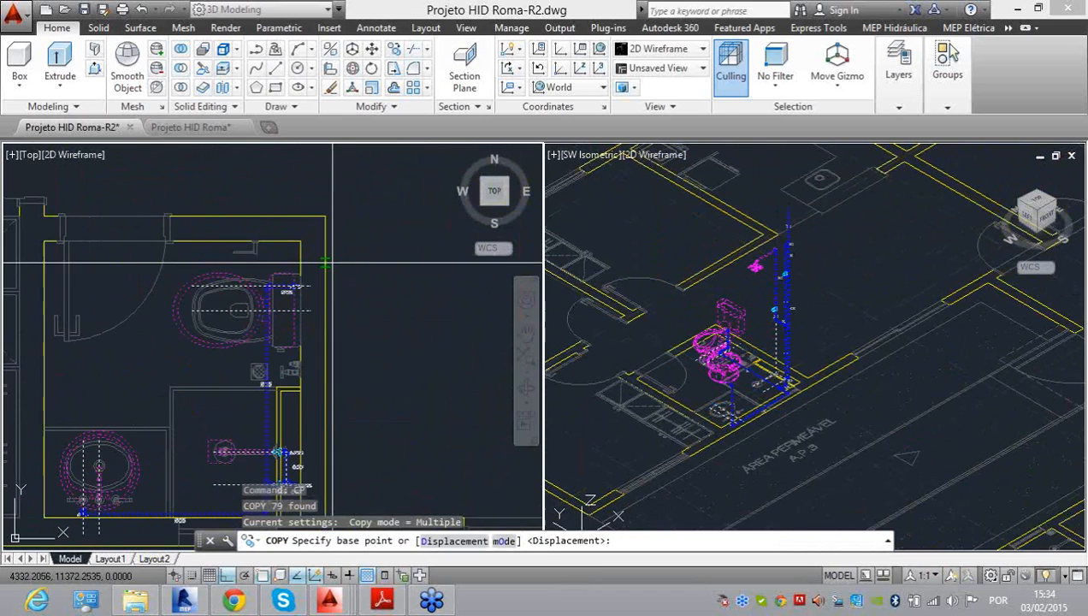
{"action": "left_click", "coordinate": [214, 280]}
{"action": "scroll", "coordinate": [214, 280], "scroll_direction": "down", "scroll_amount": 5}
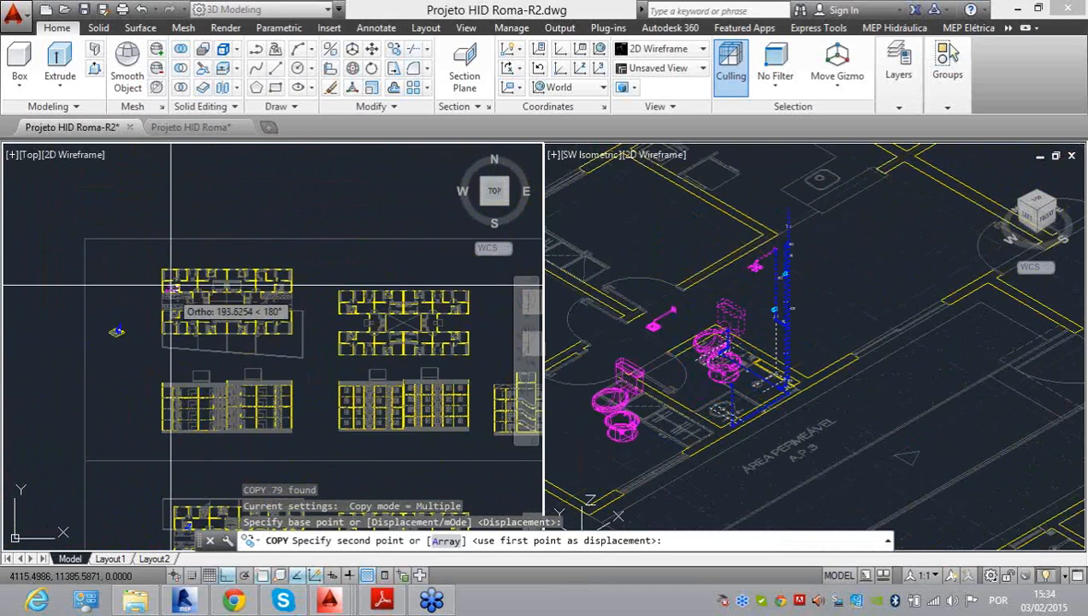
{"action": "scroll", "coordinate": [335, 220], "scroll_direction": "up", "scroll_amount": 3}
{"action": "scroll", "coordinate": [335, 220], "scroll_direction": "up", "scroll_amount": 4}
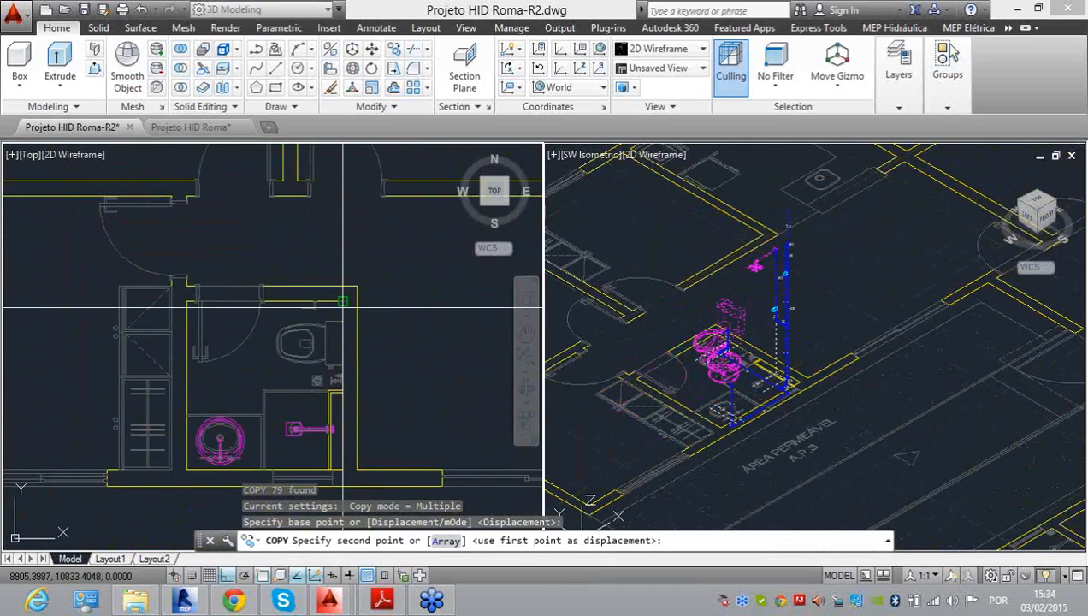
{"action": "left_click", "coordinate": [342, 301]}
{"action": "key", "text": "Escape"}
{"action": "key", "text": "Escape"}
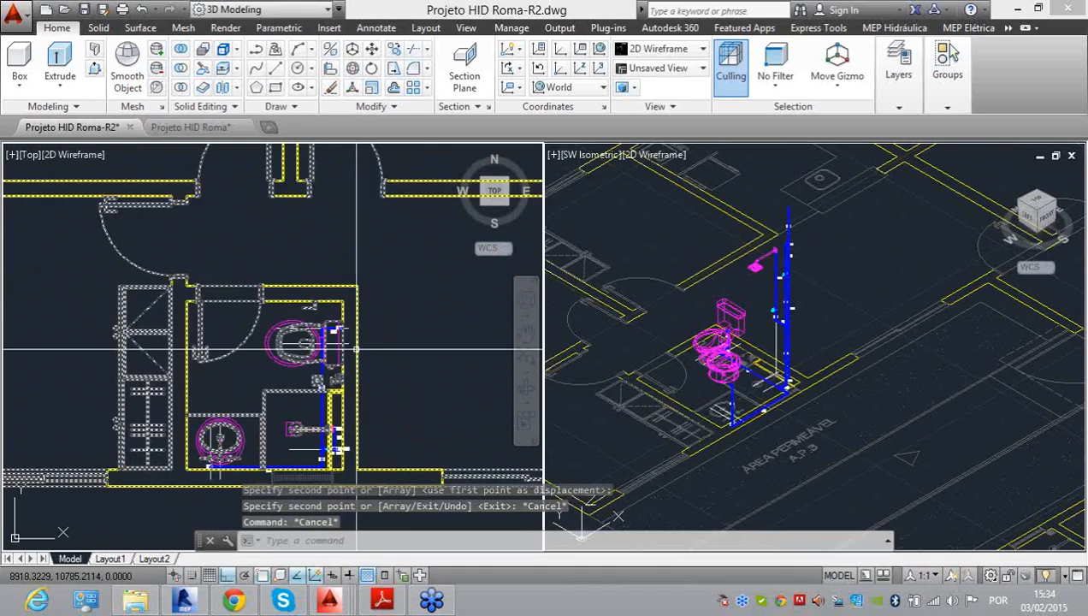
Step: Continue the copied bathroom's Ø25 riser from its upper end with a Normal Joelho 90º elbow
{"action": "scroll", "coordinate": [729, 360], "scroll_direction": "down", "scroll_amount": 5}
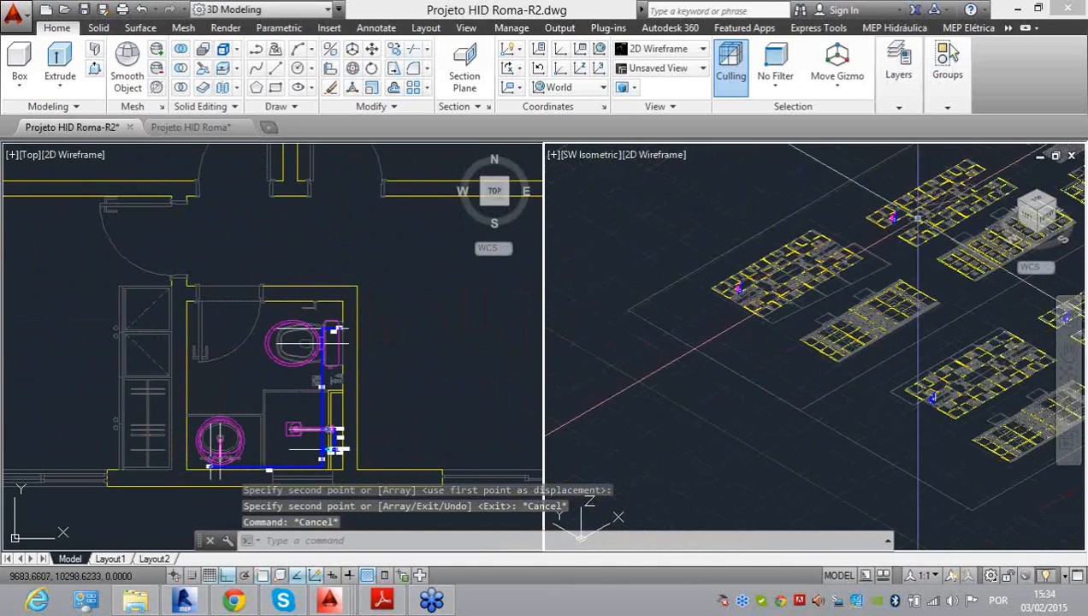
{"action": "scroll", "coordinate": [747, 220], "scroll_direction": "up", "scroll_amount": 2}
{"action": "scroll", "coordinate": [747, 219], "scroll_direction": "up", "scroll_amount": 5}
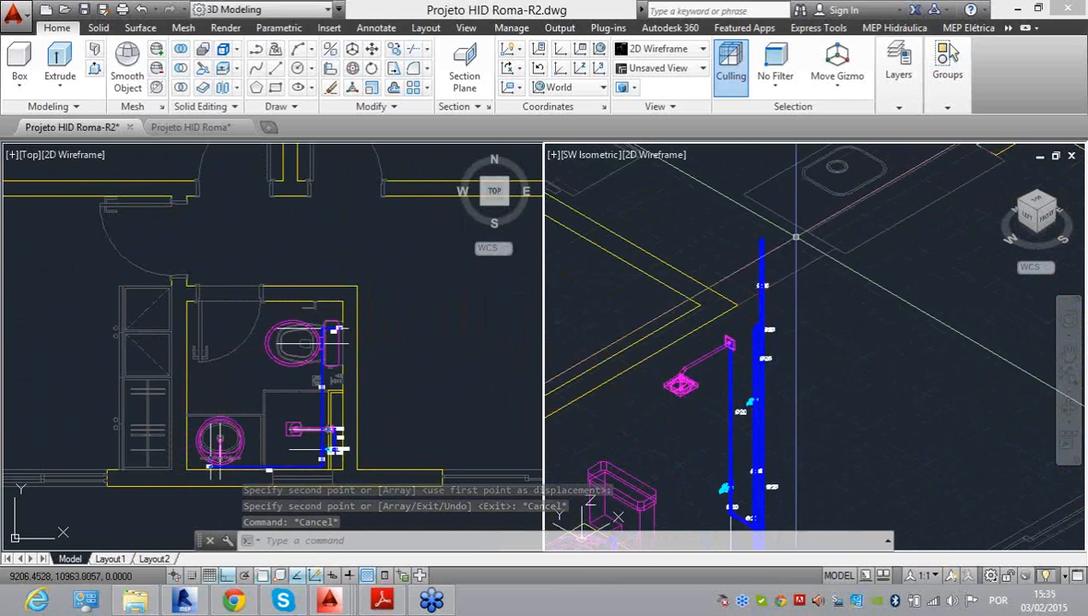
{"action": "scroll", "coordinate": [768, 253], "scroll_direction": "up", "scroll_amount": 3}
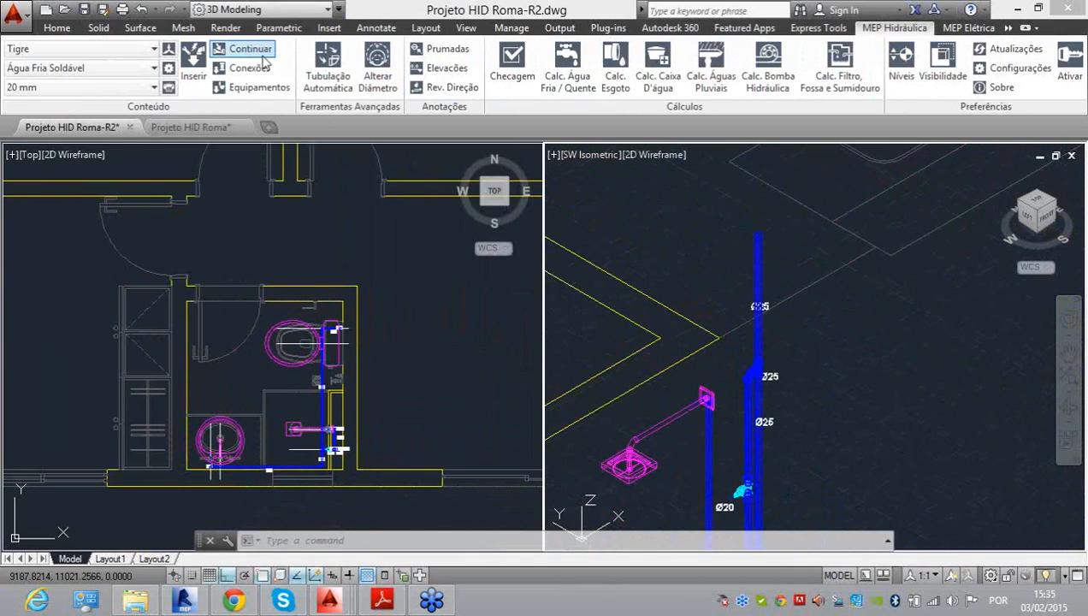
{"action": "left_click", "coordinate": [249, 48]}
{"action": "left_click", "coordinate": [757, 306]}
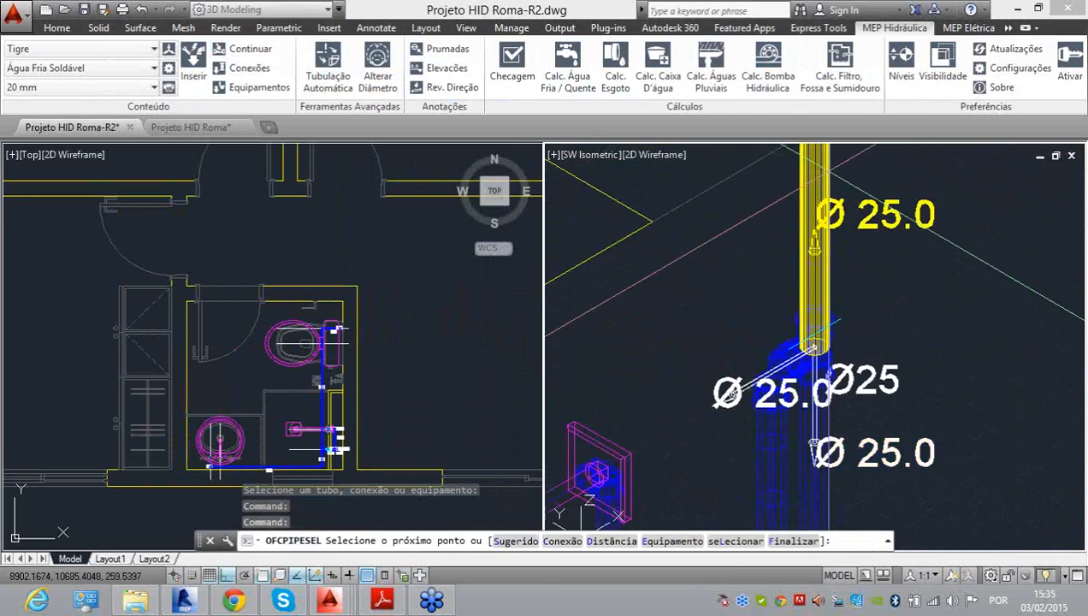
{"action": "scroll", "coordinate": [771, 203], "scroll_direction": "up", "scroll_amount": 2}
{"action": "middle_click_drag", "start_coordinate": [771, 203], "coordinate": [815, 344]}
{"action": "left_click", "coordinate": [771, 261]}
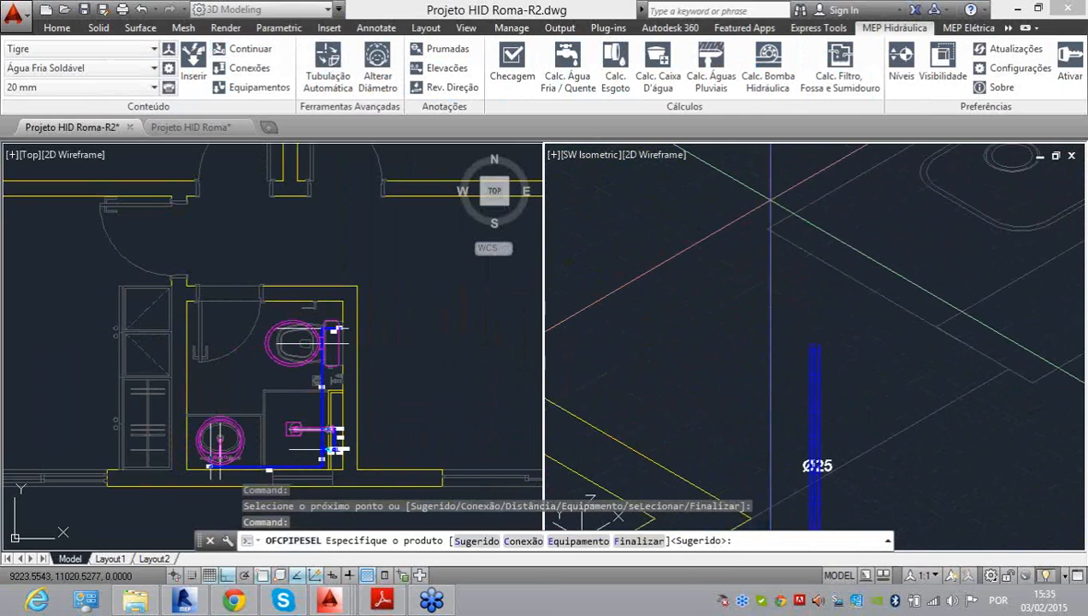
{"action": "type", "text": "C"}
{"action": "key", "text": "Return"}
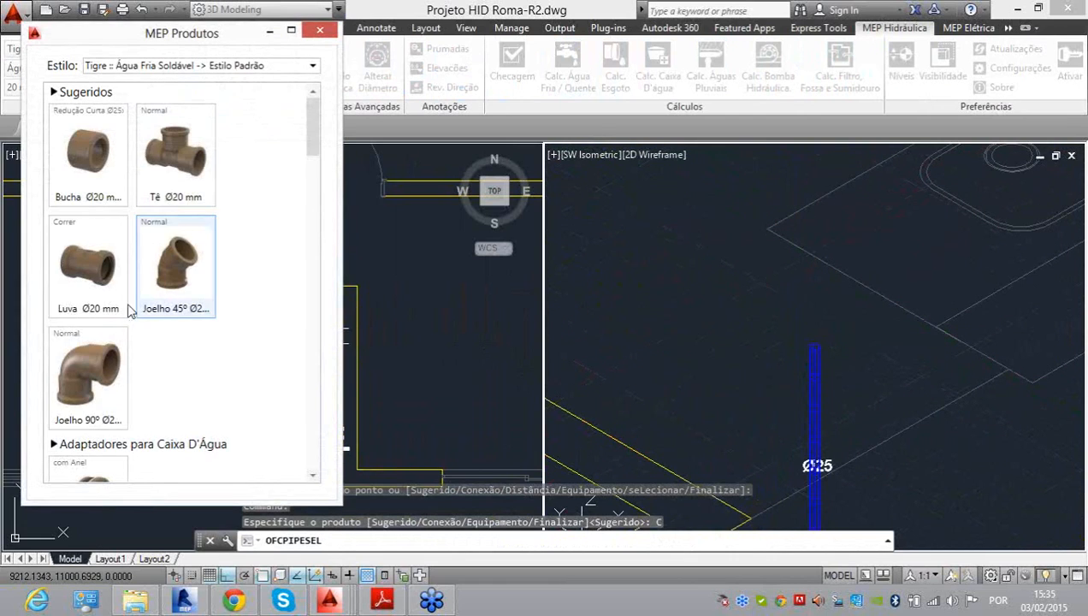
{"action": "left_click", "coordinate": [88, 375]}
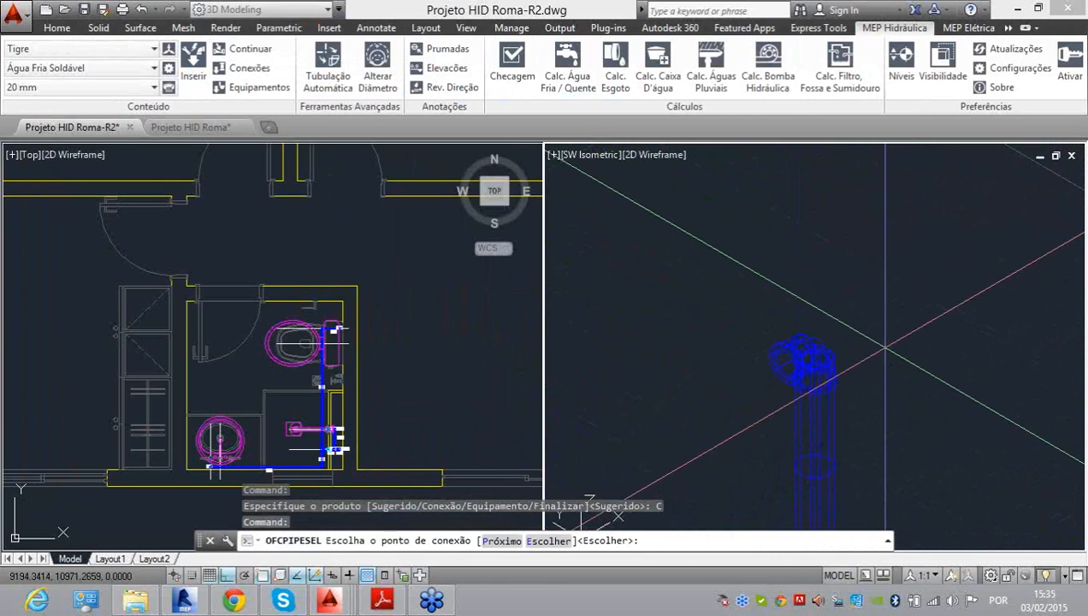
Step: Accept the elbow's connection point on the copied riser and rotate the fitting 180° about it
{"action": "key", "text": "Return"}
{"action": "type", "text": "180"}
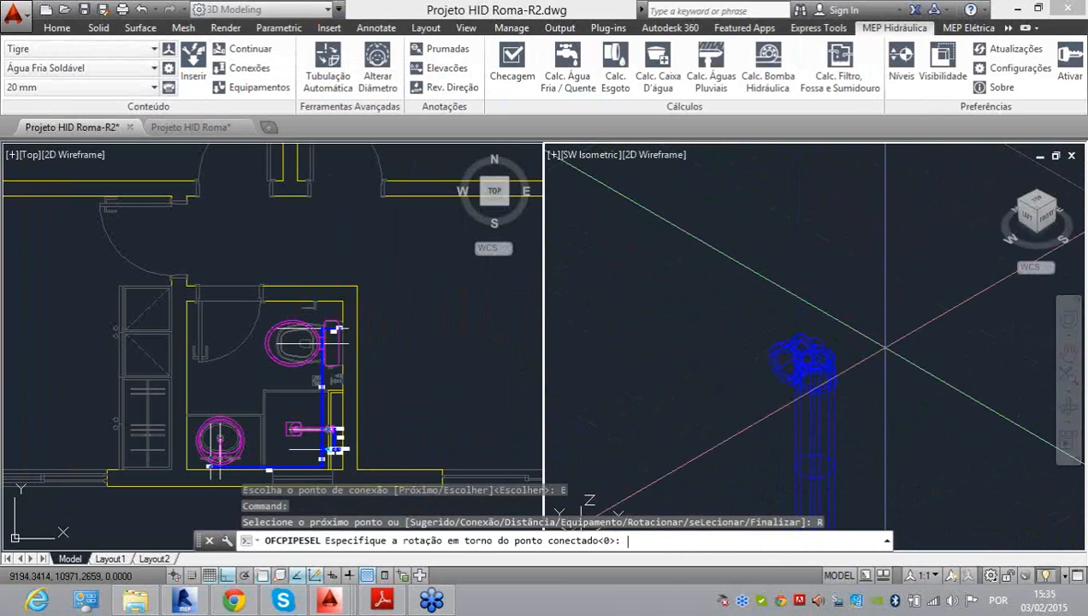
{"action": "key", "text": "Return"}
{"action": "key", "text": "Escape"}
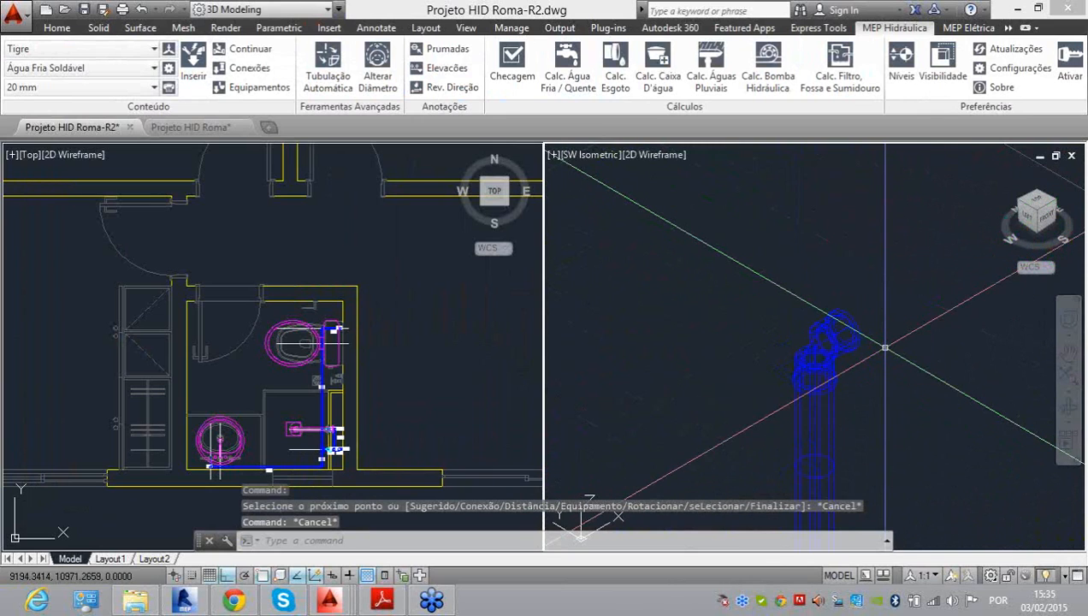
Step: Return to the original bathroom's piping in the isometric view and save the drawing
{"action": "scroll", "coordinate": [853, 304], "scroll_direction": "down", "scroll_amount": 5}
{"action": "scroll", "coordinate": [853, 304], "scroll_direction": "down", "scroll_amount": 5}
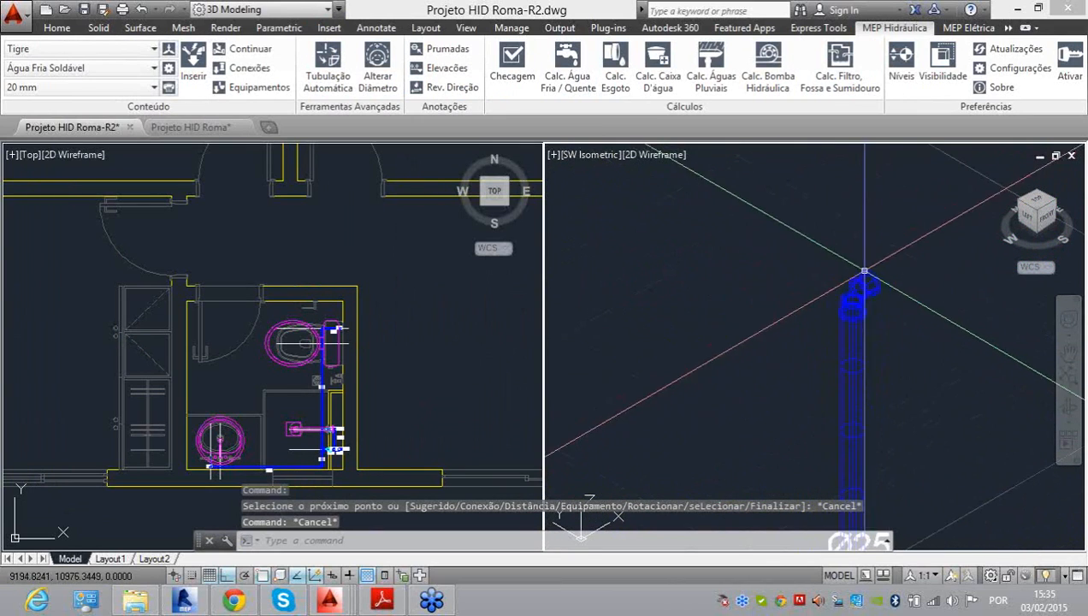
{"action": "scroll", "coordinate": [835, 416], "scroll_direction": "up", "scroll_amount": 10}
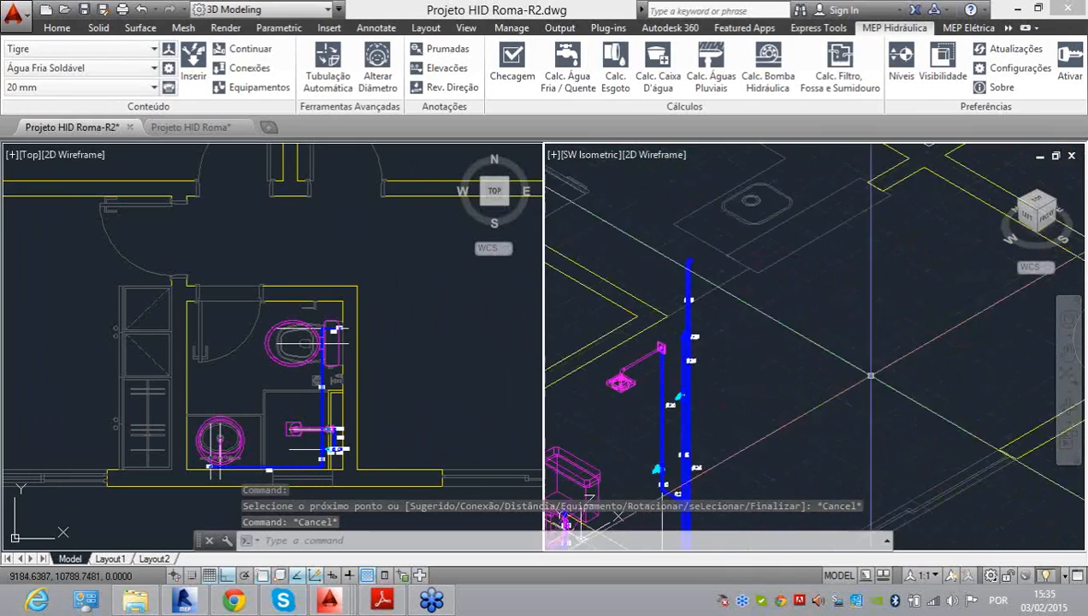
{"action": "scroll", "coordinate": [727, 316], "scroll_direction": "down", "scroll_amount": 8}
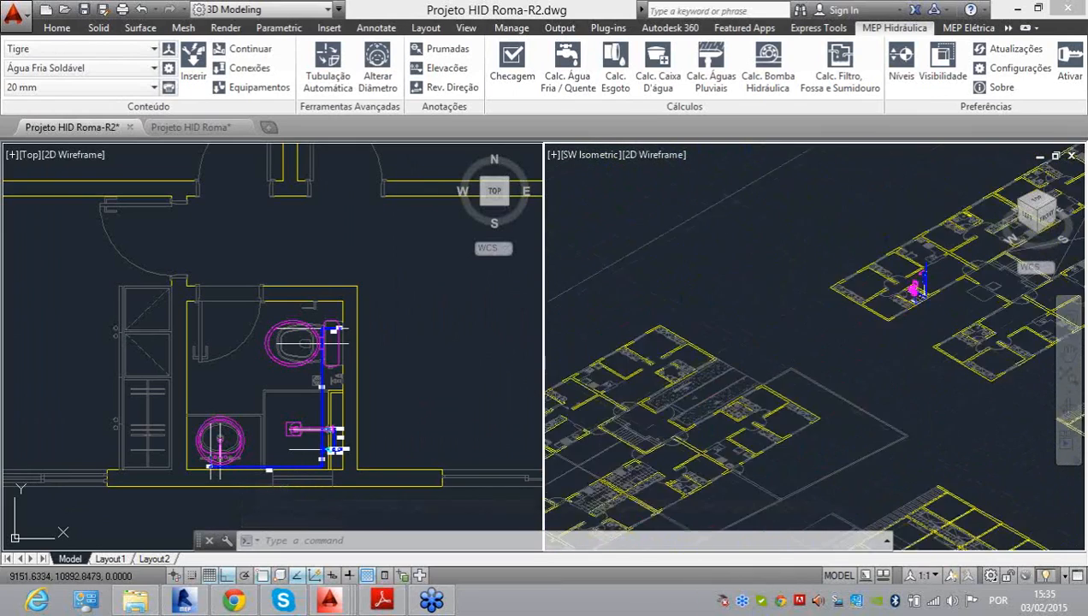
{"action": "scroll", "coordinate": [607, 420], "scroll_direction": "up", "scroll_amount": 5}
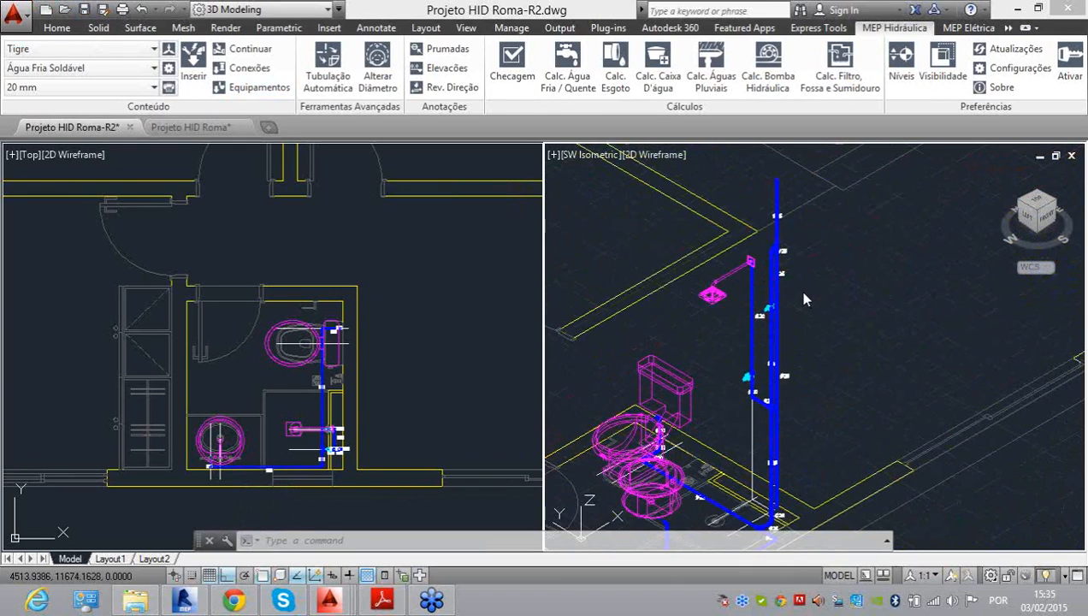
{"action": "key", "text": "ctrl+s"}
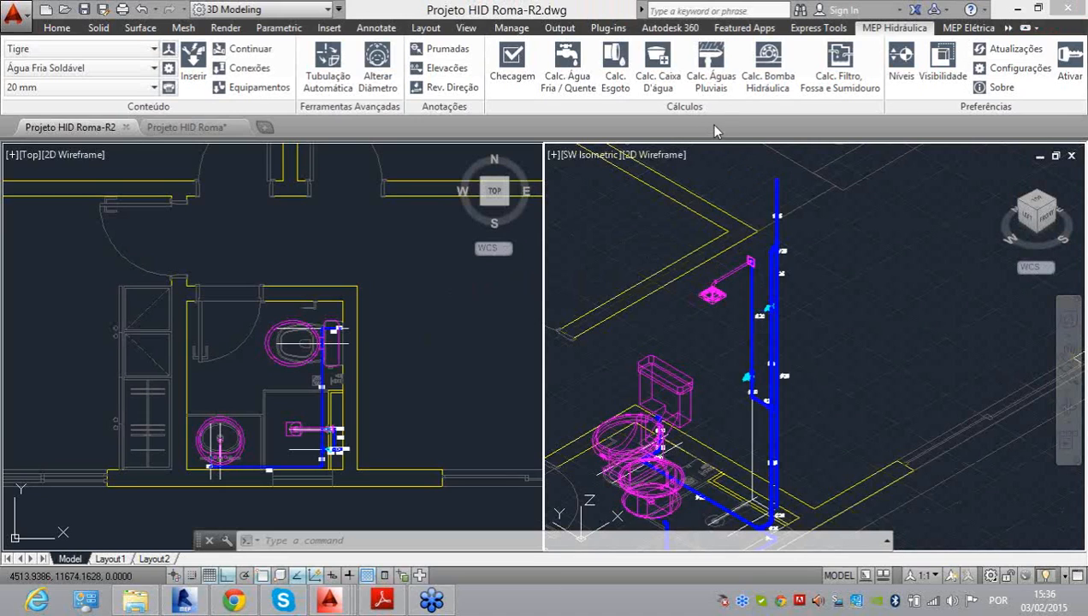
Step: Delete the original bathroom's shower and the elbow joining it to the top of the vertical Ø20 pipe
{"action": "scroll", "coordinate": [716, 269], "scroll_direction": "up", "scroll_amount": 5}
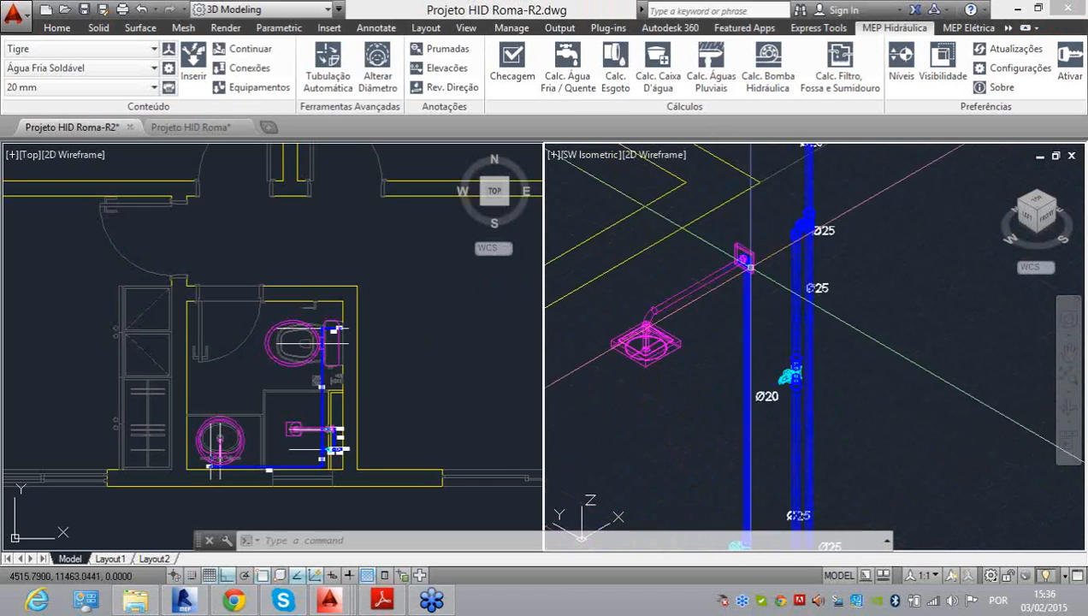
{"action": "left_click", "coordinate": [716, 270]}
{"action": "middle_click_drag", "start_coordinate": [710, 288], "coordinate": [741, 281]}
{"action": "key", "text": "Delete"}
{"action": "scroll", "coordinate": [723, 281], "scroll_direction": "up", "scroll_amount": 3}
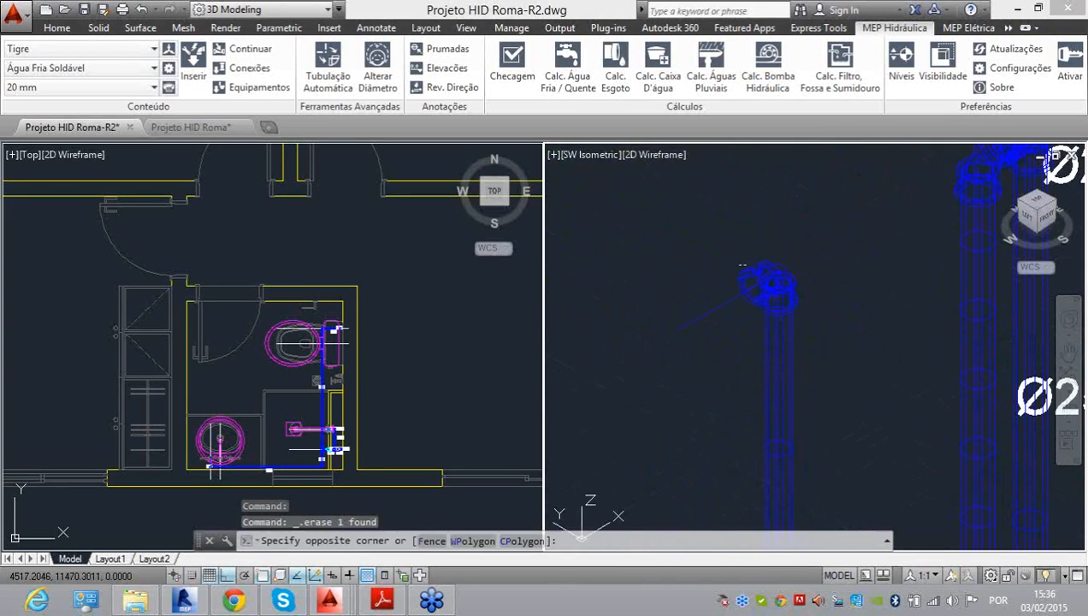
{"action": "left_click", "coordinate": [723, 281]}
{"action": "scroll", "coordinate": [723, 281], "scroll_direction": "up", "scroll_amount": 3}
{"action": "middle_click_drag", "start_coordinate": [723, 281], "coordinate": [625, 233]}
{"action": "key", "text": "Delete"}
{"action": "scroll", "coordinate": [625, 233], "scroll_direction": "down", "scroll_amount": 5}
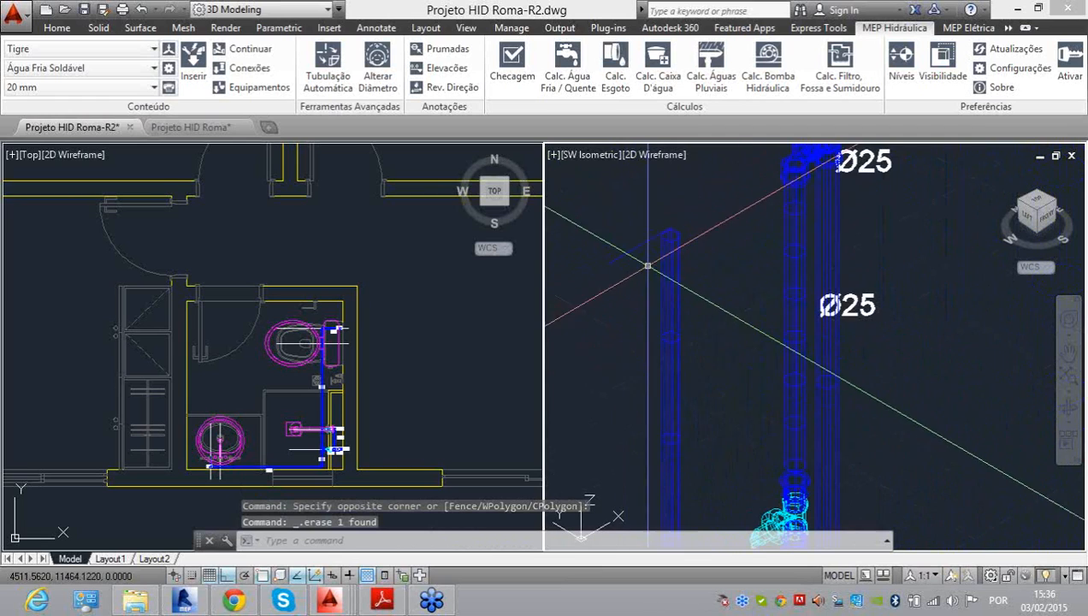
Step: Continue the open top of the shower's vertical pipe with a Bucha Latão Joelho 90º Ø20 mm elbow
{"action": "left_click", "coordinate": [248, 48]}
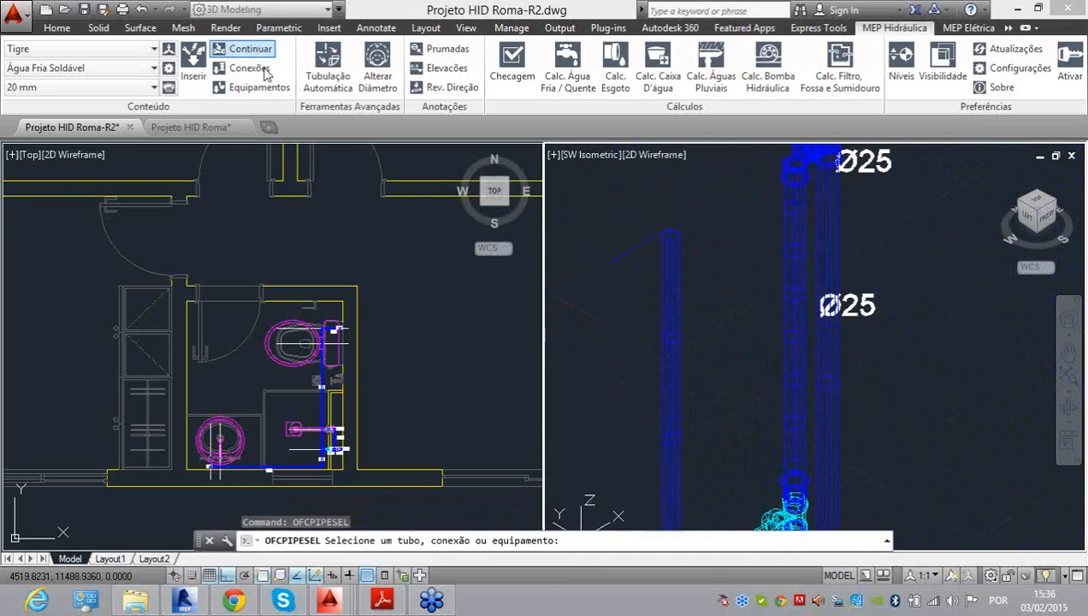
{"action": "left_click", "coordinate": [676, 257]}
{"action": "scroll", "coordinate": [710, 259], "scroll_direction": "down", "scroll_amount": 4}
{"action": "middle_click_drag", "start_coordinate": [711, 264], "coordinate": [613, 515]}
{"action": "scroll", "coordinate": [669, 235], "scroll_direction": "down", "scroll_amount": 5}
{"action": "scroll", "coordinate": [666, 219], "scroll_direction": "up", "scroll_amount": 8}
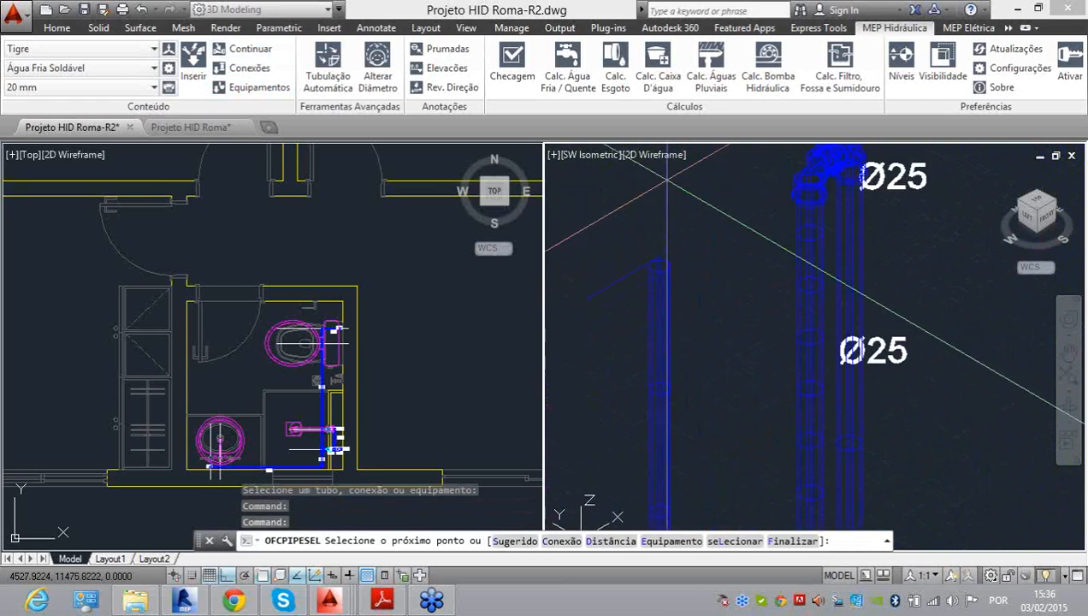
{"action": "left_click", "coordinate": [651, 273]}
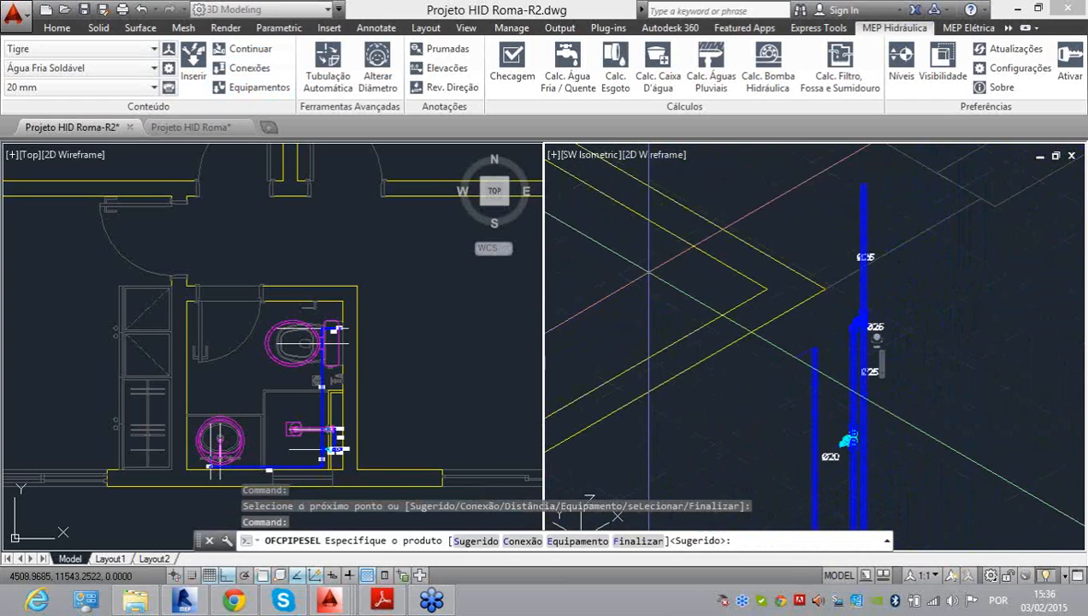
{"action": "type", "text": "C"}
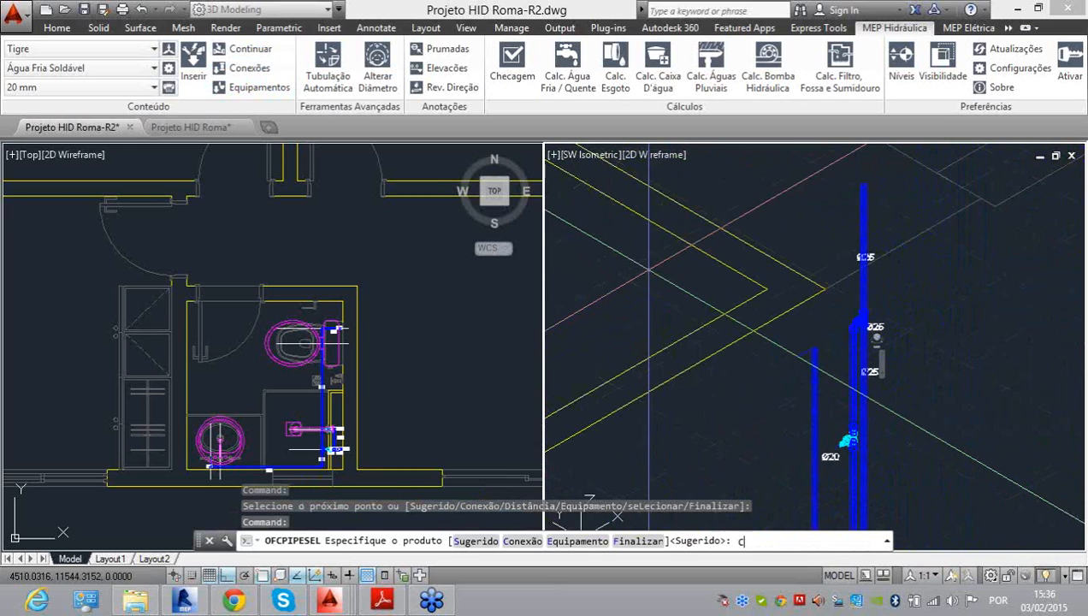
{"action": "key", "text": "Return"}
{"action": "scroll", "coordinate": [272, 292], "scroll_direction": "down", "scroll_amount": 9}
{"action": "scroll", "coordinate": [256, 286], "scroll_direction": "down", "scroll_amount": 8}
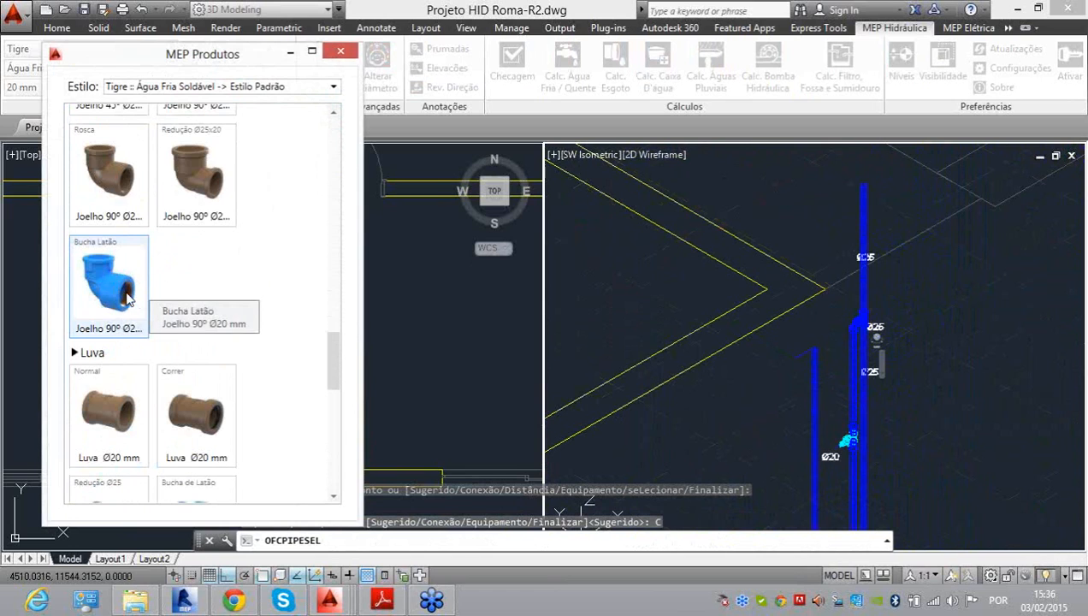
{"action": "double_click", "coordinate": [138, 295]}
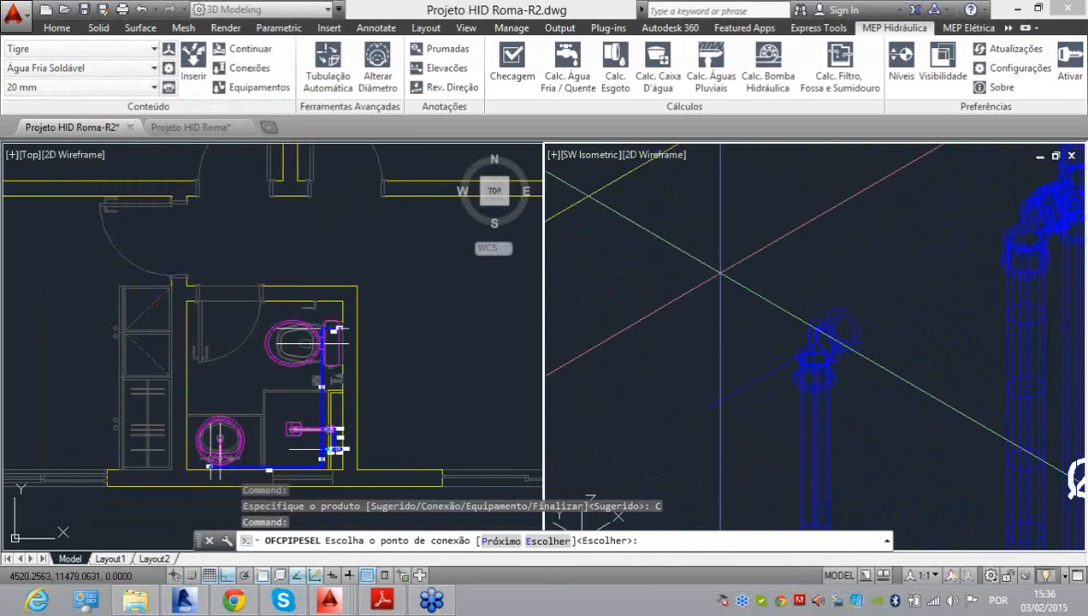
Step: Accept the brass-bushed elbow's connection point and rotate the fitting 180° about it
{"action": "scroll", "coordinate": [663, 274], "scroll_direction": "down", "scroll_amount": 2}
{"action": "middle_click_drag", "start_coordinate": [663, 274], "coordinate": [469, 272]}
{"action": "scroll", "coordinate": [663, 270], "scroll_direction": "down", "scroll_amount": 2}
{"action": "middle_click_drag", "start_coordinate": [662, 271], "coordinate": [692, 263]}
{"action": "scroll", "coordinate": [624, 281], "scroll_direction": "up", "scroll_amount": 2}
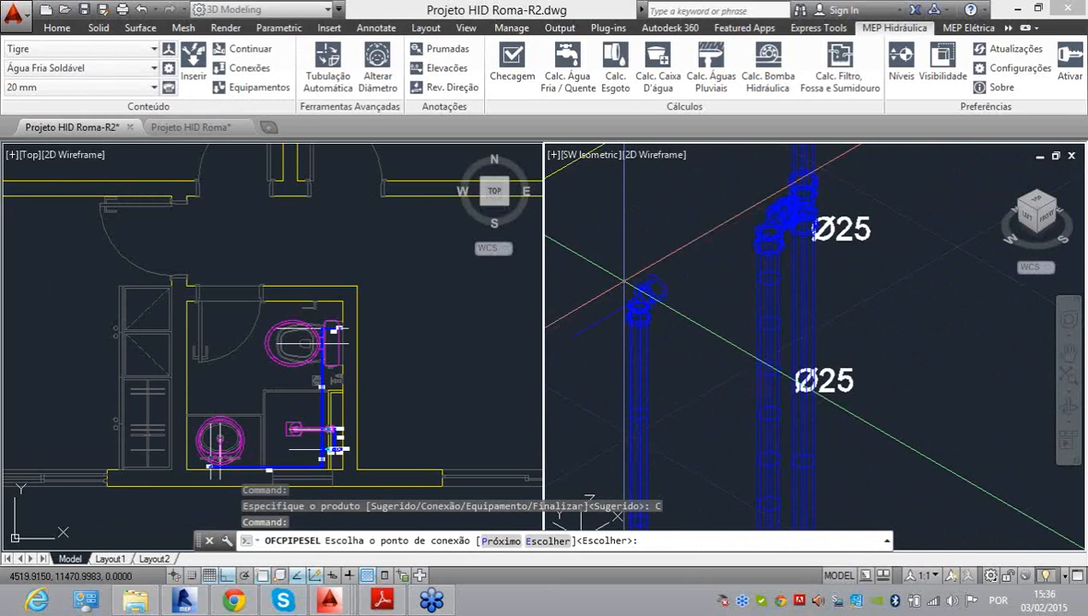
{"action": "type", "text": "E"}
{"action": "key", "text": "Return"}
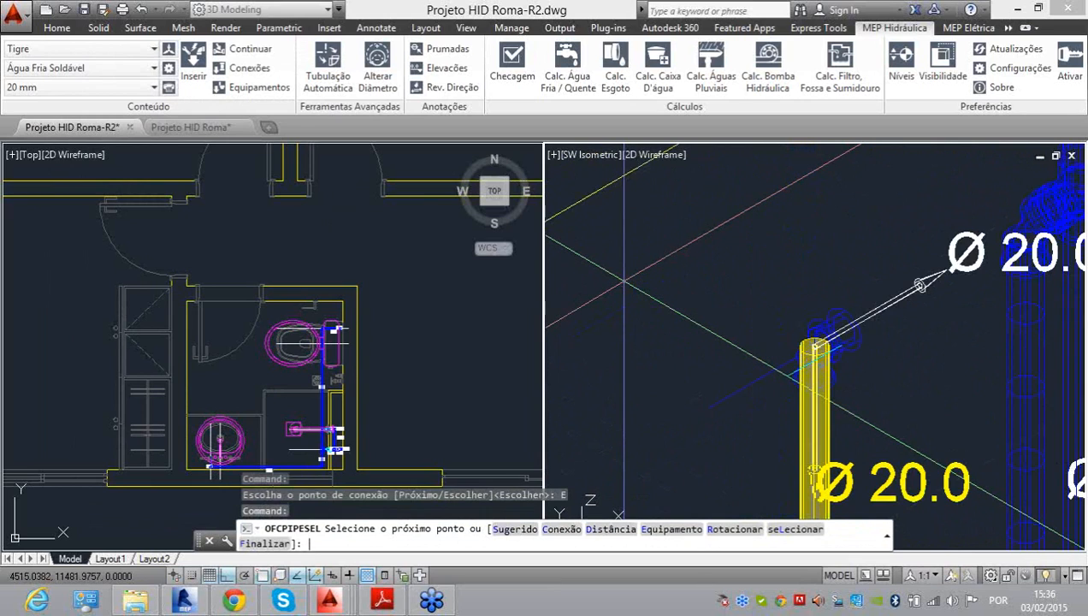
{"action": "type", "text": "R"}
{"action": "key", "text": "Return"}
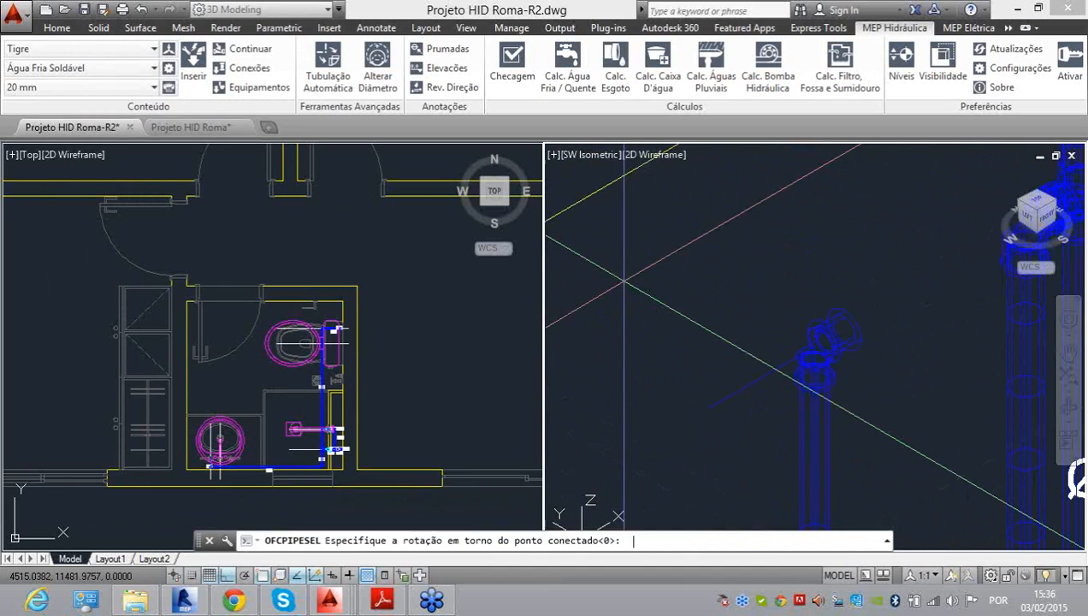
{"action": "type", "text": "180"}
{"action": "key", "text": "Return"}
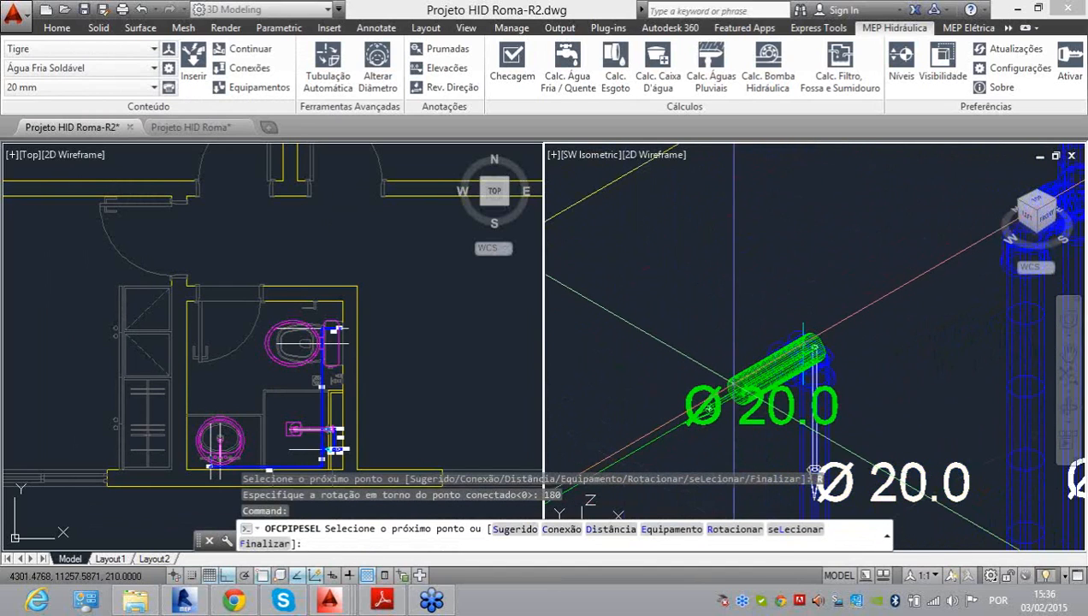
Step: Attach the Normal Chuveiro equipment from Chuveiro de residência to the brass-bushed elbow's free end
{"action": "type", "text": "E"}
{"action": "key", "text": "Return"}
{"action": "scroll", "coordinate": [283, 306], "scroll_direction": "down", "scroll_amount": 5}
{"action": "left_click", "coordinate": [150, 271]}
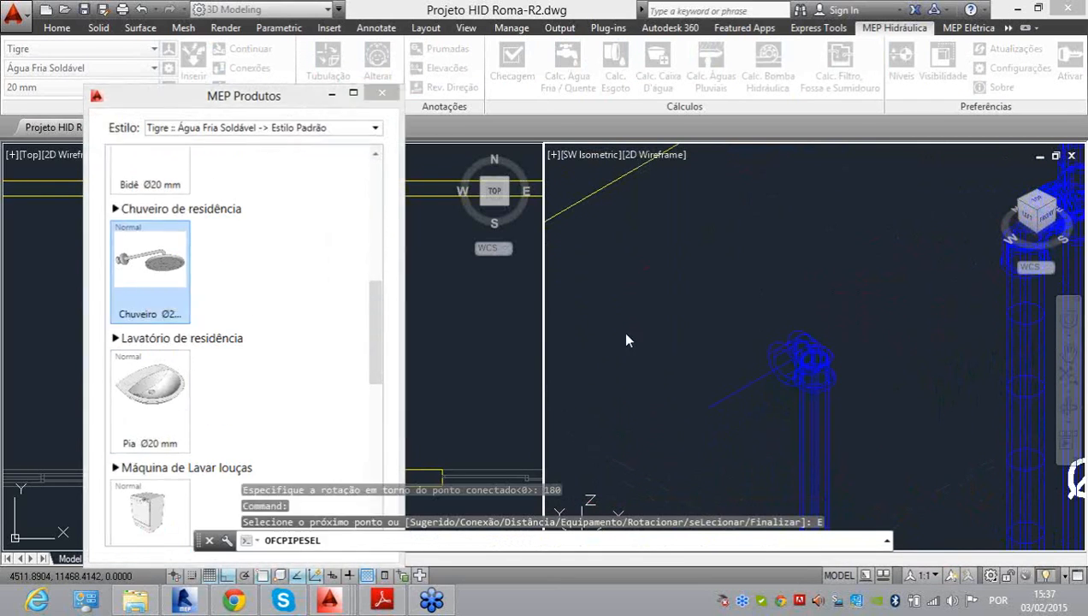
{"action": "key", "text": "Escape"}
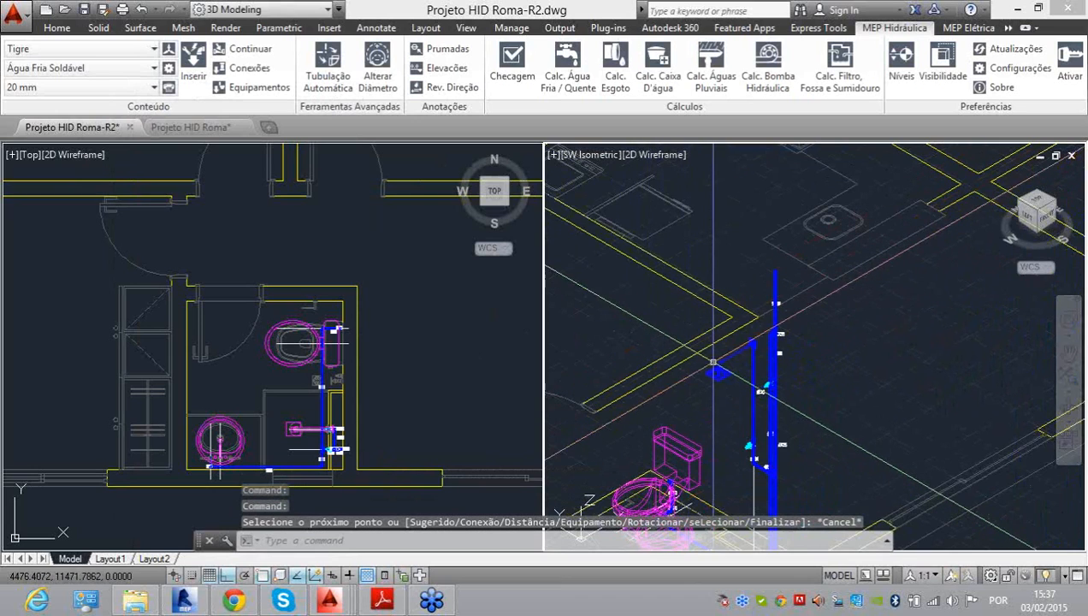
Step: Move the newly attached shower to the EQUIPAMENTOS layer and clear the selection
{"action": "scroll", "coordinate": [714, 364], "scroll_direction": "up", "scroll_amount": 4}
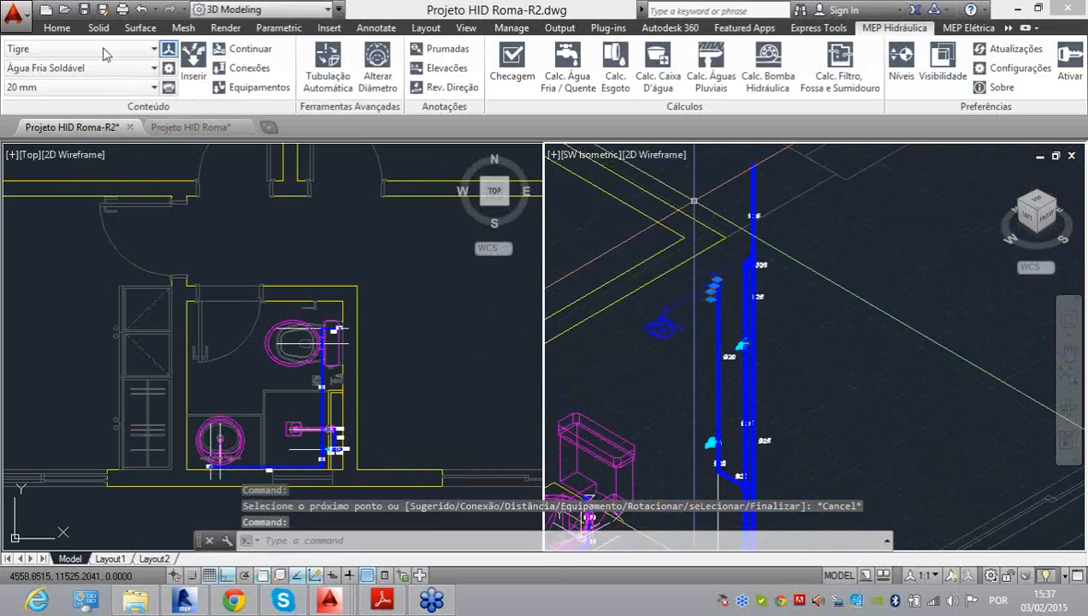
{"action": "left_click", "coordinate": [57, 27]}
{"action": "left_click", "coordinate": [899, 65]}
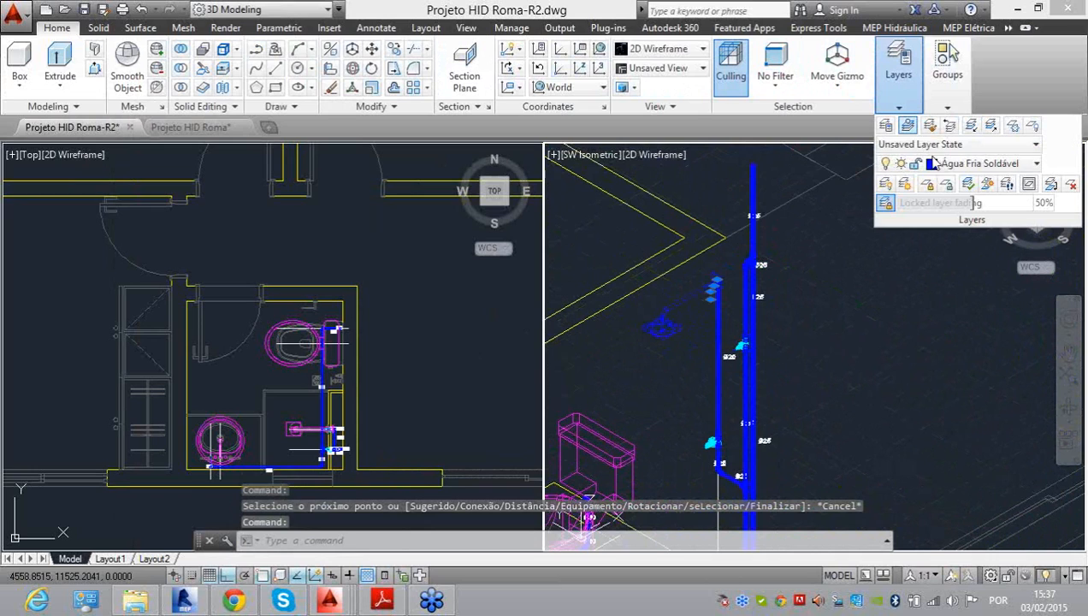
{"action": "left_click", "coordinate": [972, 164]}
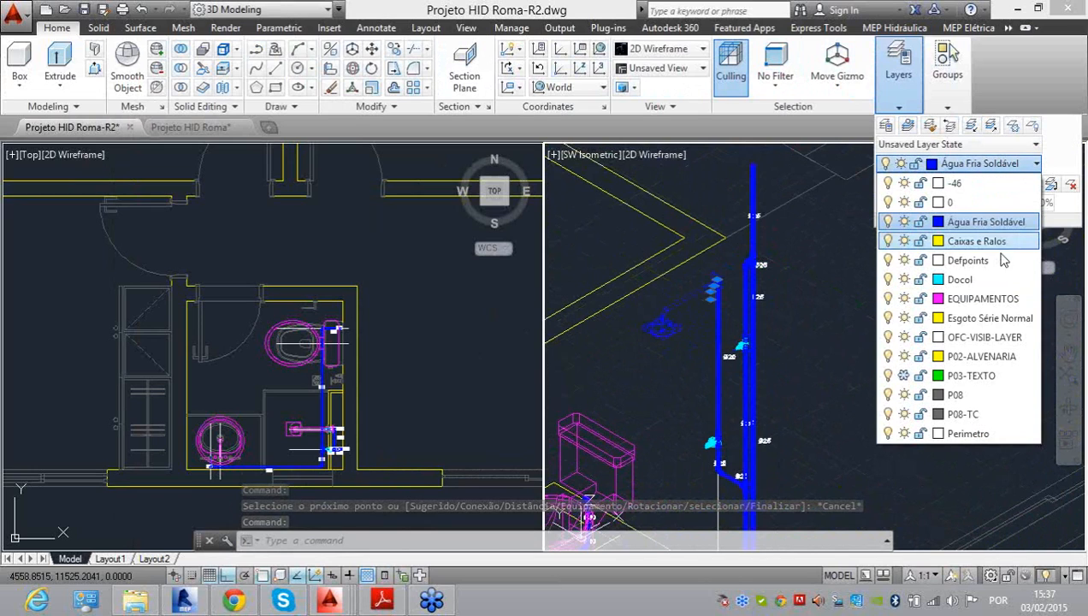
{"action": "left_click", "coordinate": [984, 299]}
{"action": "key", "text": "Escape"}
{"action": "key", "text": "Escape"}
{"action": "key", "text": "Escape"}
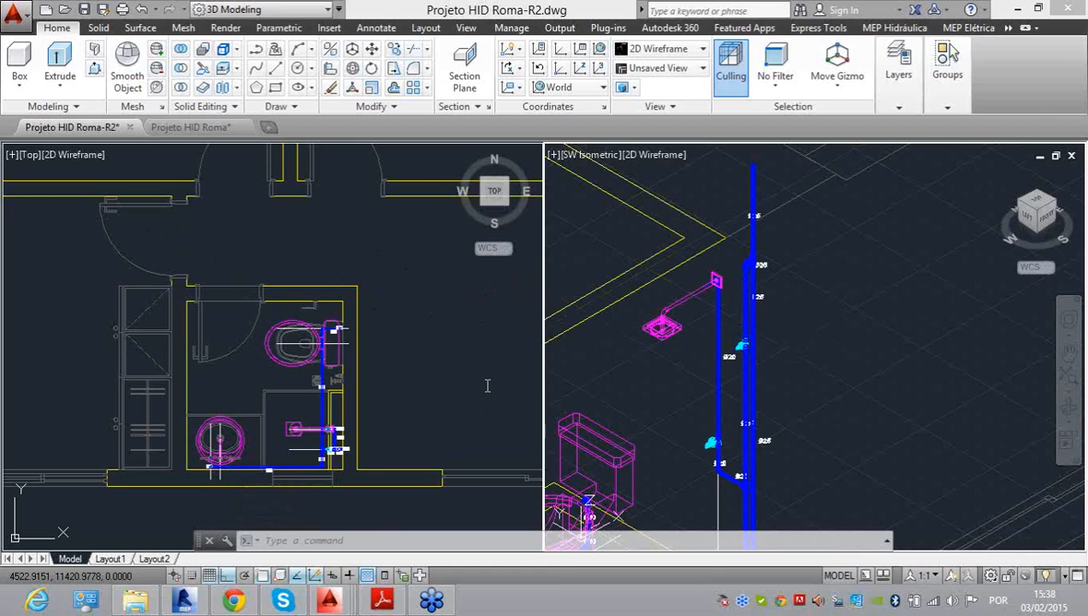
{"action": "left_click", "coordinate": [451, 435]}
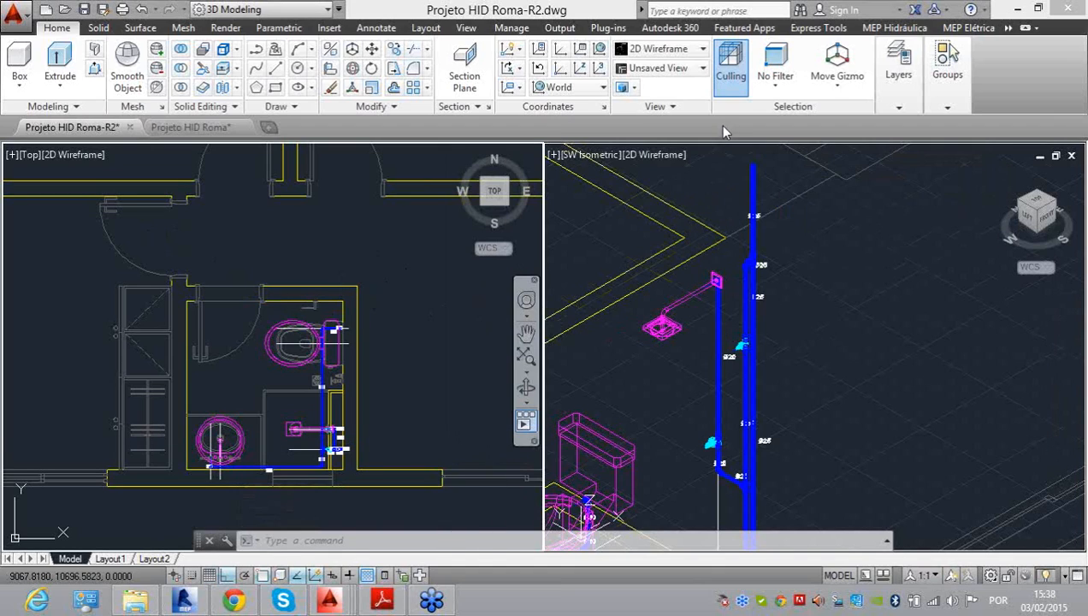
{"action": "scroll", "coordinate": [539, 298], "scroll_direction": "down", "scroll_amount": 3}
{"action": "left_click", "coordinate": [636, 317]}
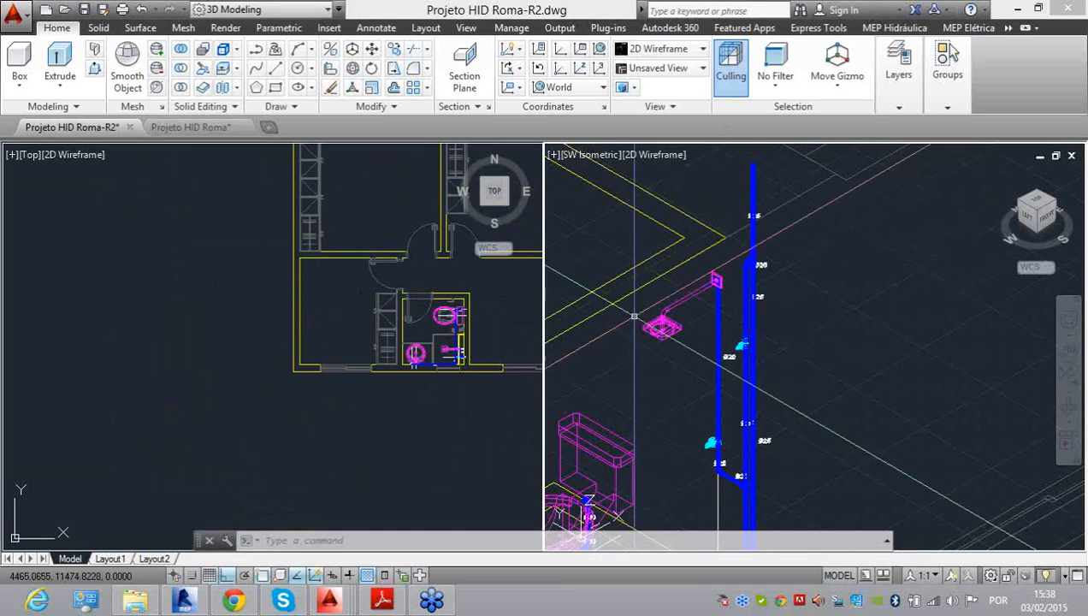
Step: Create a new layer named DN20 in the layer properties, leaving its default white colour
{"action": "middle_click_drag", "start_coordinate": [628, 362], "coordinate": [610, 263]}
{"action": "scroll", "coordinate": [688, 299], "scroll_direction": "up", "scroll_amount": 5}
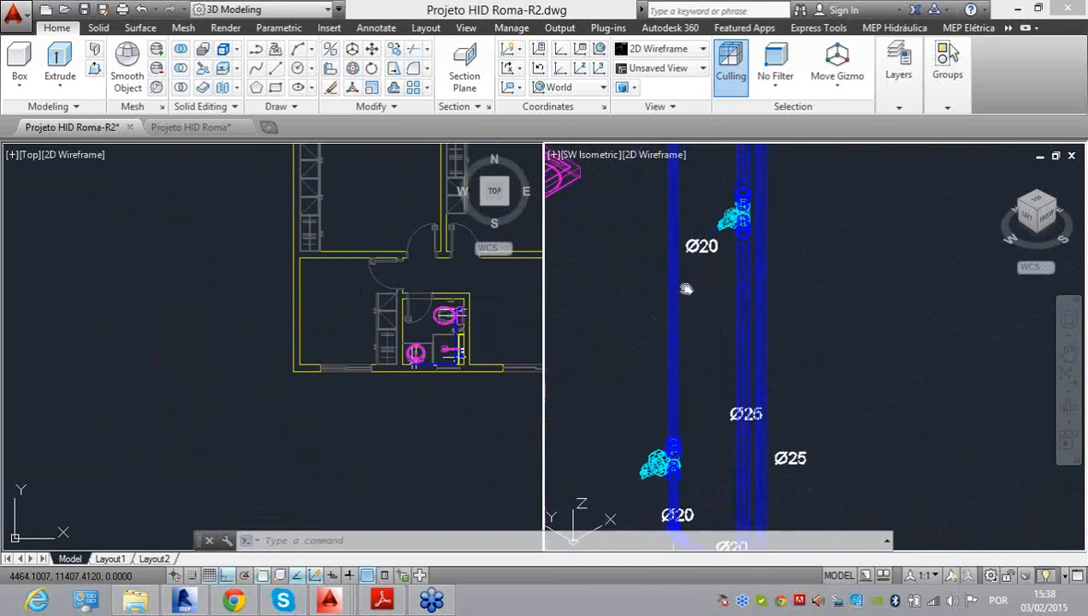
{"action": "left_click", "coordinate": [899, 107]}
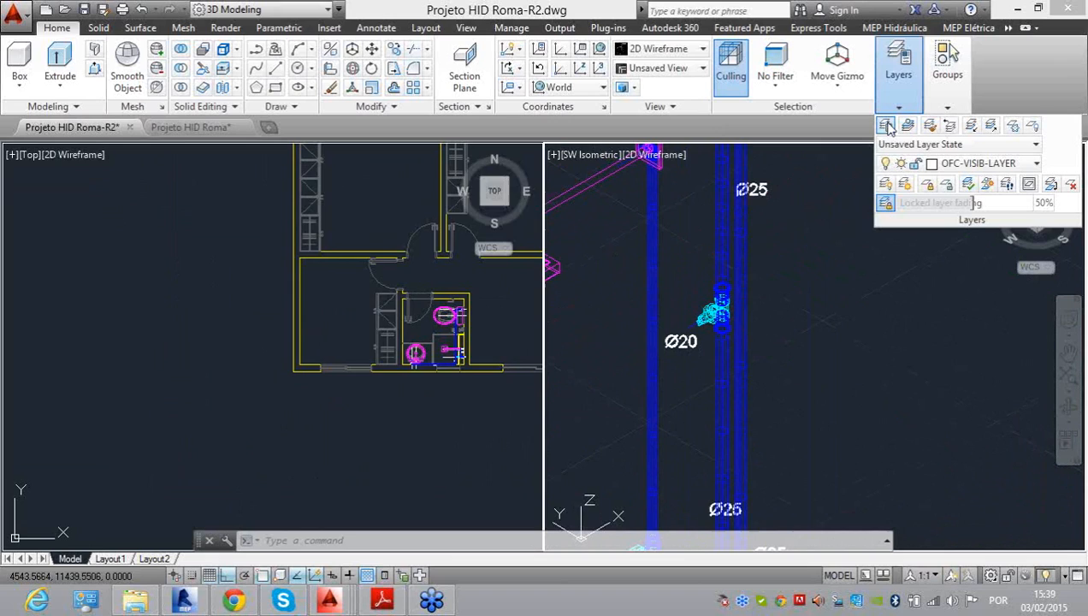
{"action": "left_click", "coordinate": [886, 126]}
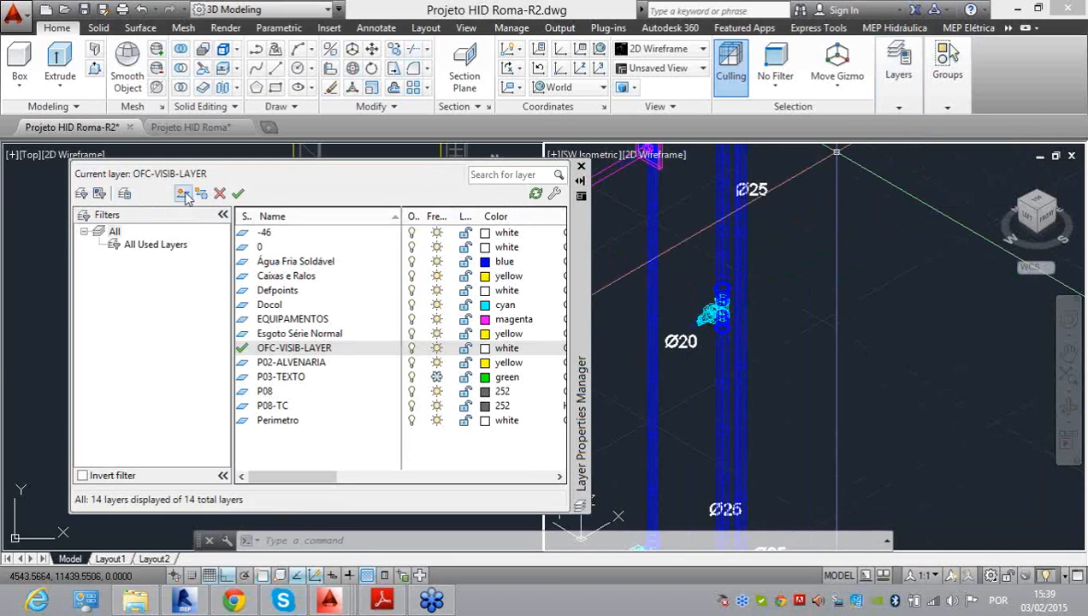
{"action": "left_click", "coordinate": [182, 193]}
{"action": "type", "text": "DN20"}
{"action": "key", "text": "Return"}
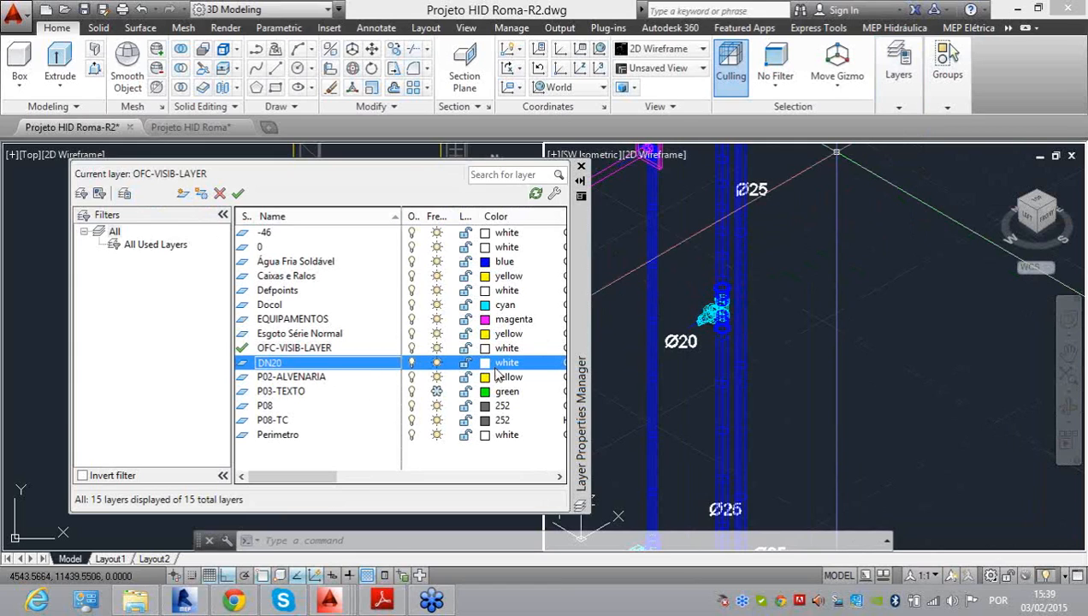
{"action": "left_click", "coordinate": [581, 168]}
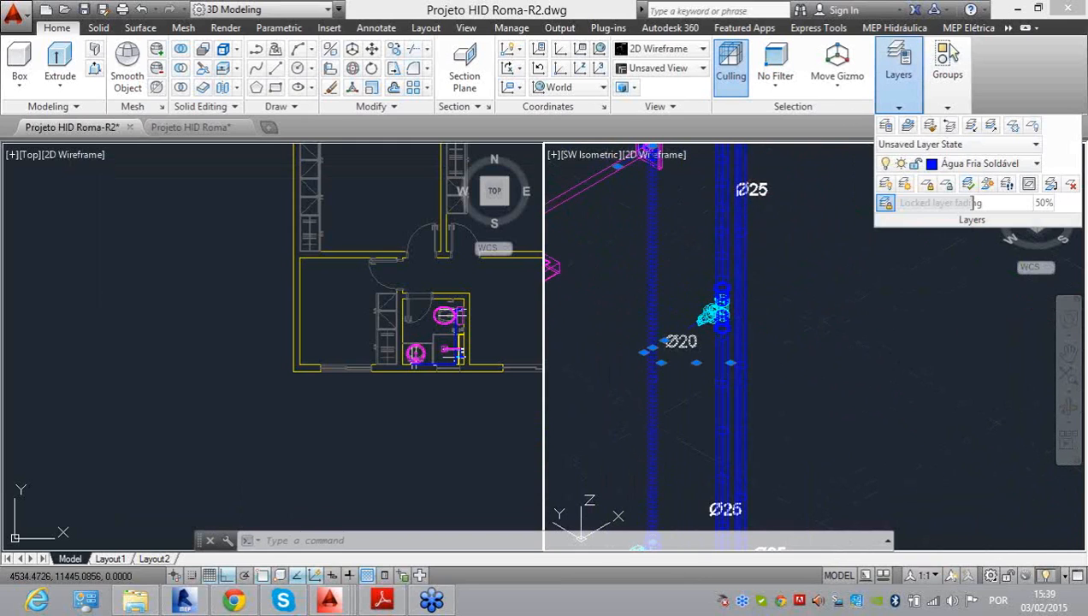
Step: Move the shower branch's Ø20 pipes and fittings to the DN20 layer and clear the selection
{"action": "scroll", "coordinate": [738, 200], "scroll_direction": "up", "scroll_amount": 10}
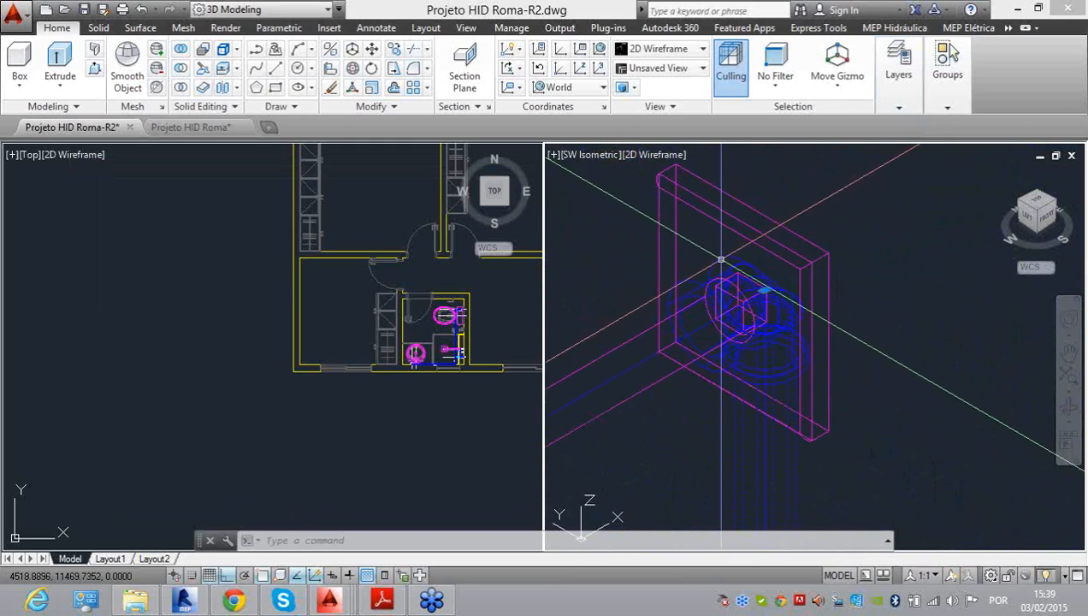
{"action": "left_click", "coordinate": [712, 260]}
{"action": "scroll", "coordinate": [689, 171], "scroll_direction": "down", "scroll_amount": 8}
{"action": "middle_click_drag", "start_coordinate": [686, 291], "coordinate": [657, 125]}
{"action": "middle_click_drag", "start_coordinate": [672, 401], "coordinate": [665, 324]}
{"action": "scroll", "coordinate": [671, 351], "scroll_direction": "up", "scroll_amount": 5}
{"action": "left_click", "coordinate": [692, 360]}
{"action": "left_click", "coordinate": [647, 237]}
{"action": "middle_click_drag", "start_coordinate": [690, 420], "coordinate": [649, 295]}
{"action": "left_click", "coordinate": [664, 351]}
{"action": "left_click", "coordinate": [635, 350]}
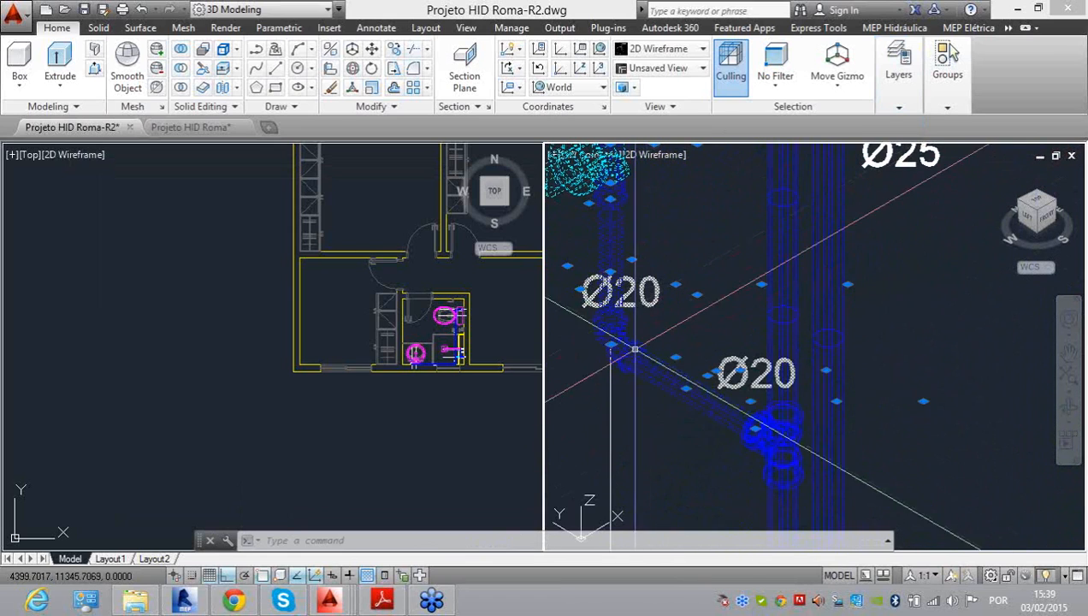
{"action": "left_click", "coordinate": [897, 107]}
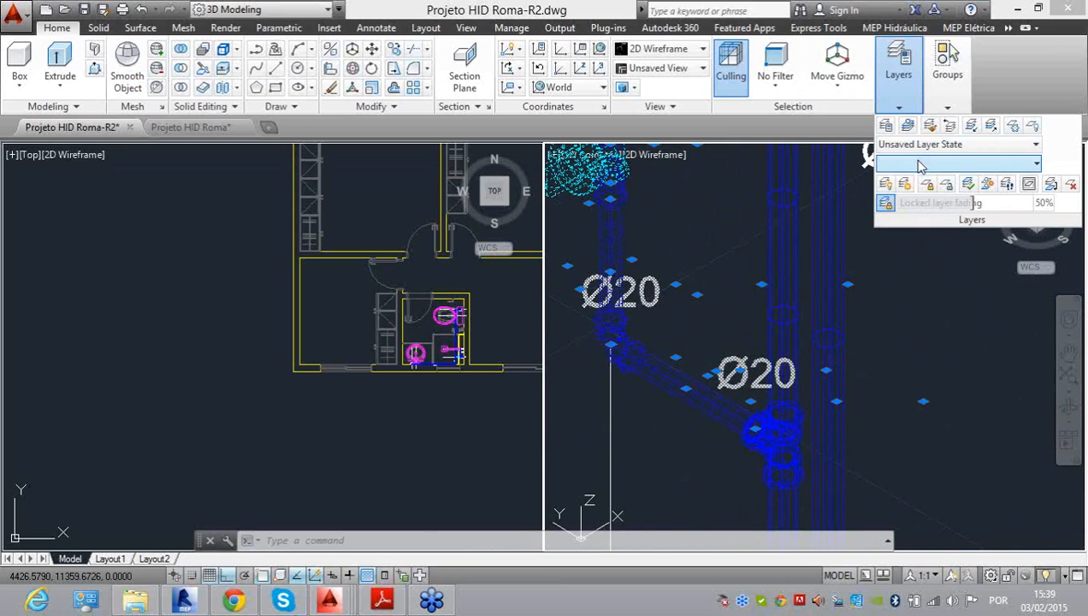
{"action": "left_click", "coordinate": [920, 166]}
{"action": "left_click", "coordinate": [946, 279]}
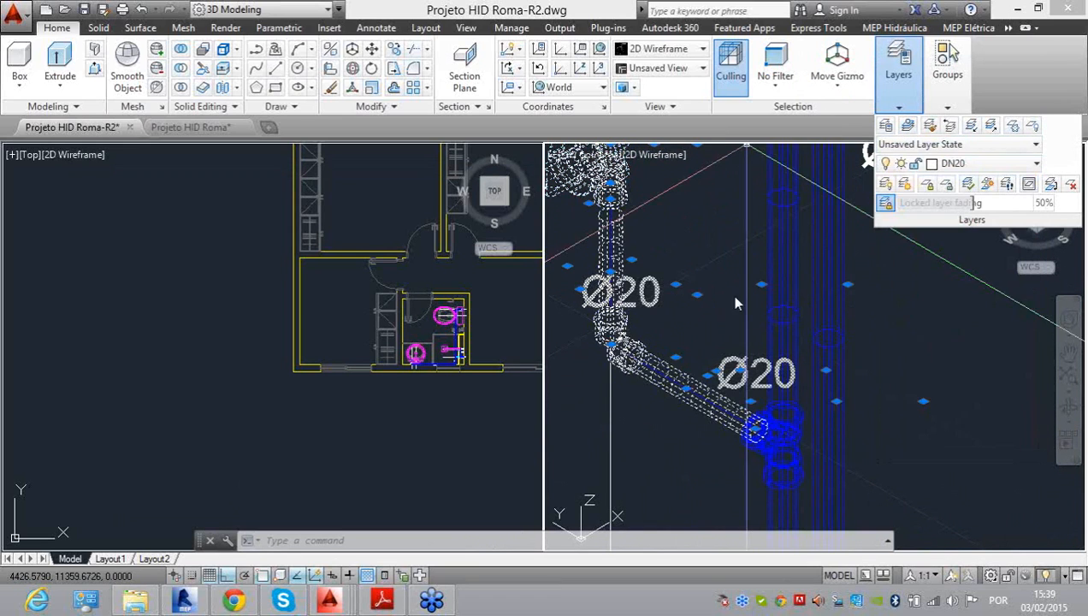
{"action": "key", "text": "Escape"}
Step: Turn off the DN20 layer to check the shower branch's visibility, and undo that layer change
{"action": "scroll", "coordinate": [680, 289], "scroll_direction": "down", "scroll_amount": 5}
{"action": "middle_click_drag", "start_coordinate": [688, 267], "coordinate": [700, 401]}
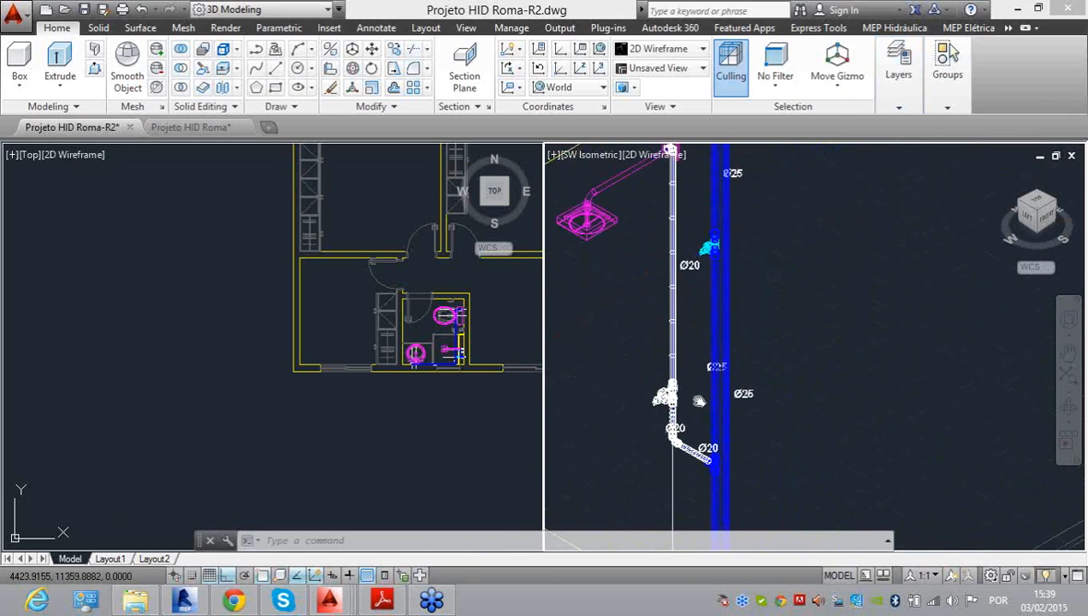
{"action": "scroll", "coordinate": [684, 368], "scroll_direction": "down", "scroll_amount": 3}
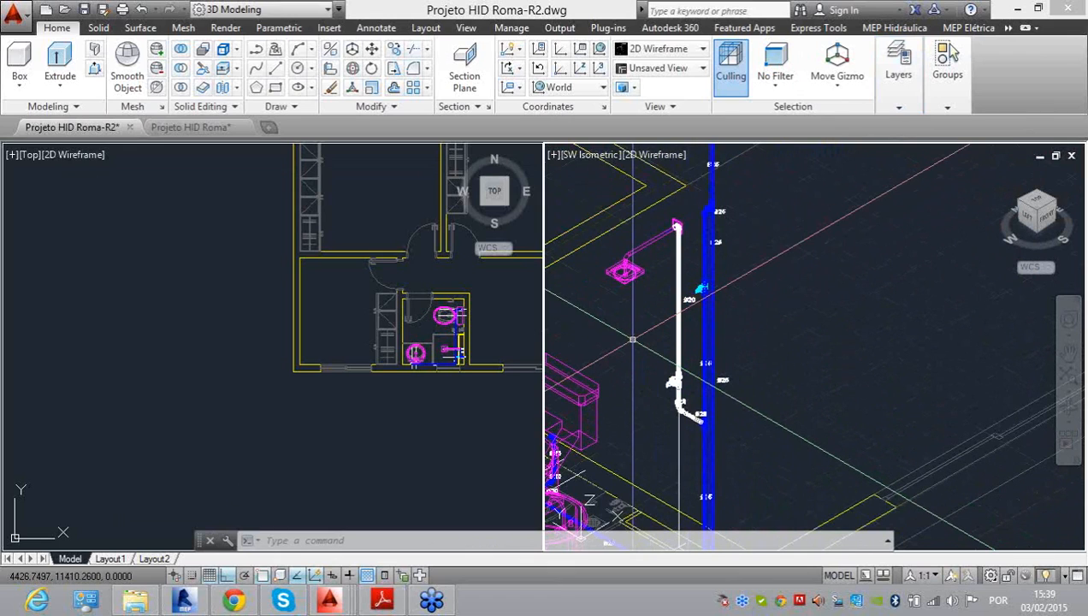
{"action": "left_click", "coordinate": [898, 106]}
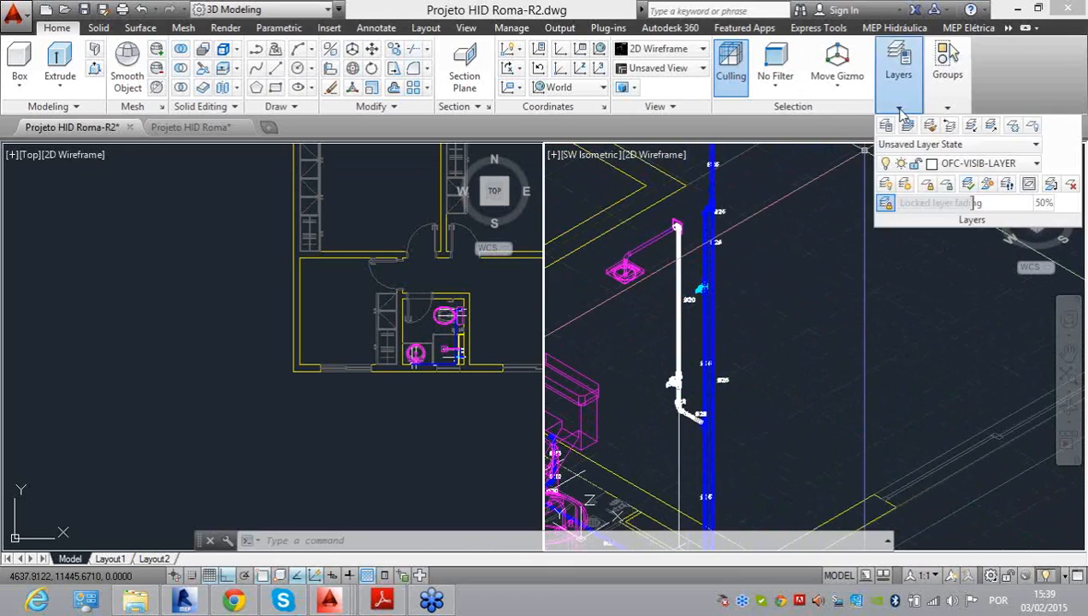
{"action": "left_click", "coordinate": [955, 165]}
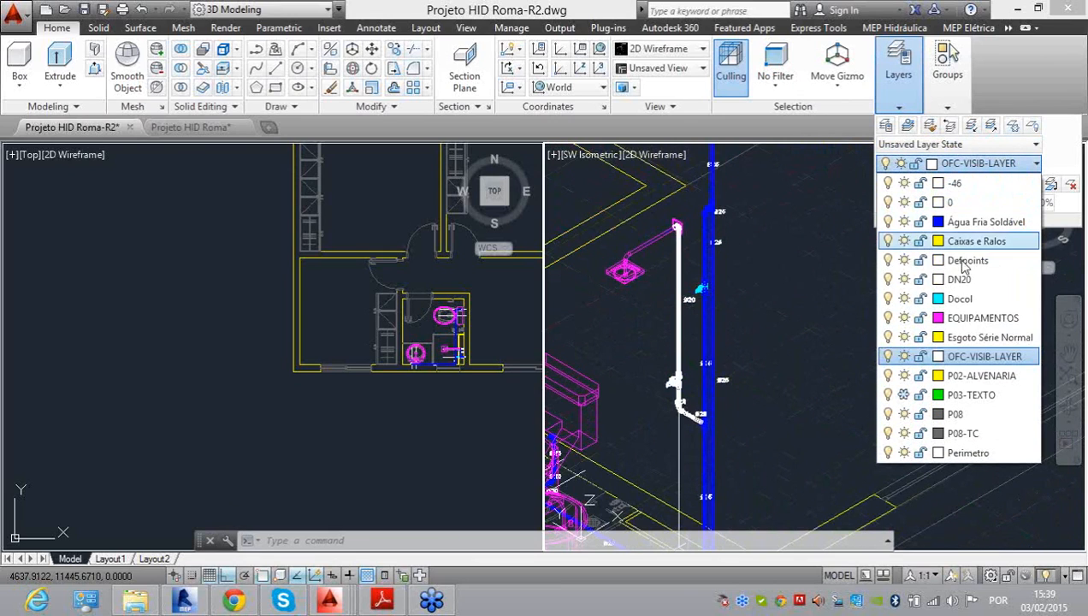
{"action": "left_click", "coordinate": [888, 280]}
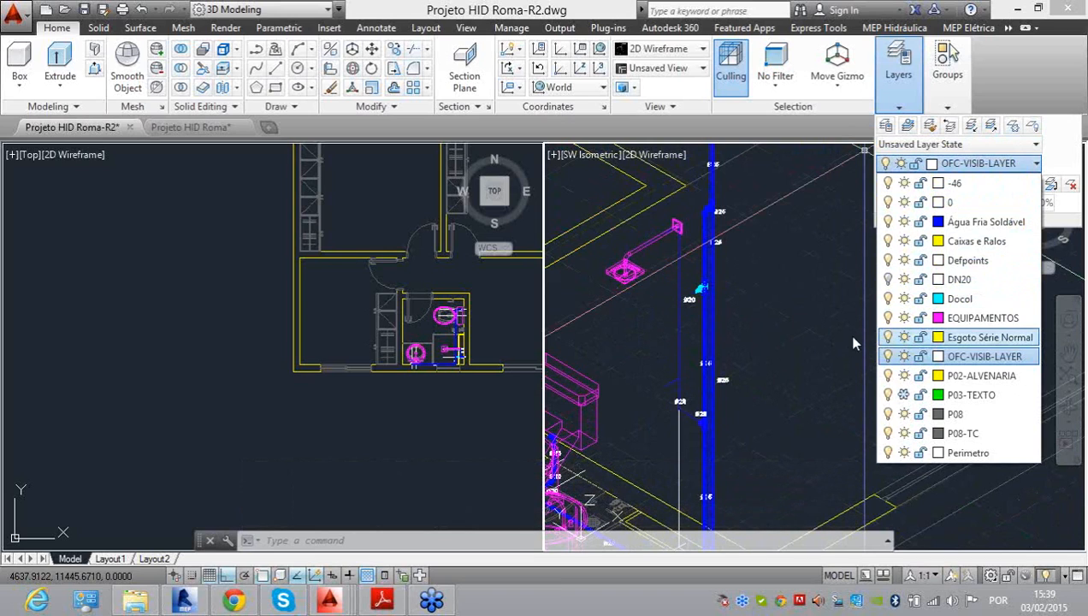
{"action": "left_click", "coordinate": [770, 318]}
{"action": "key", "text": "ctrl+z"}
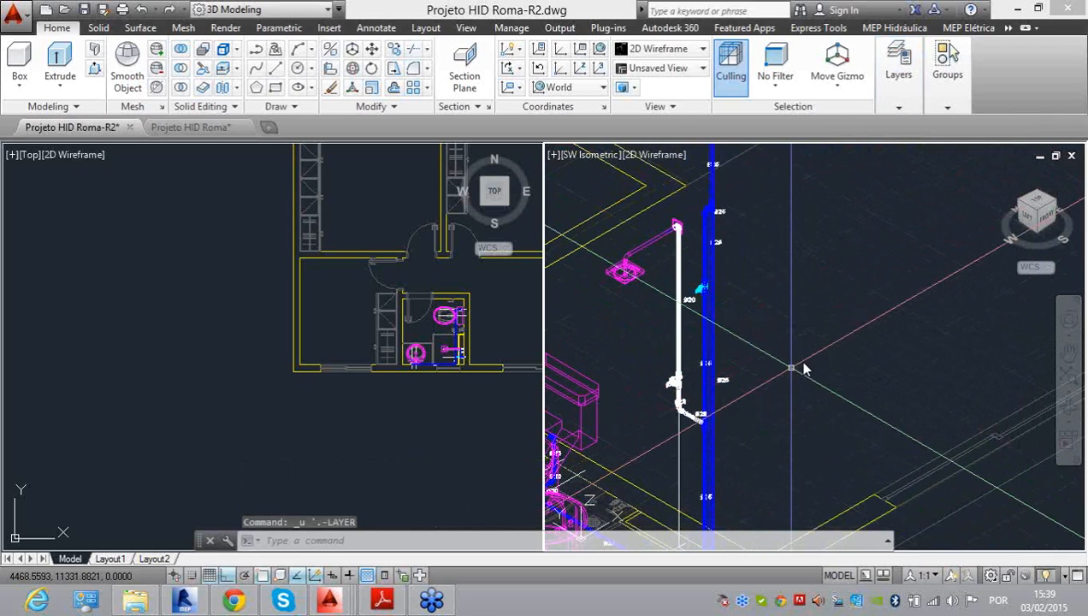
{"action": "left_click", "coordinate": [400, 364]}
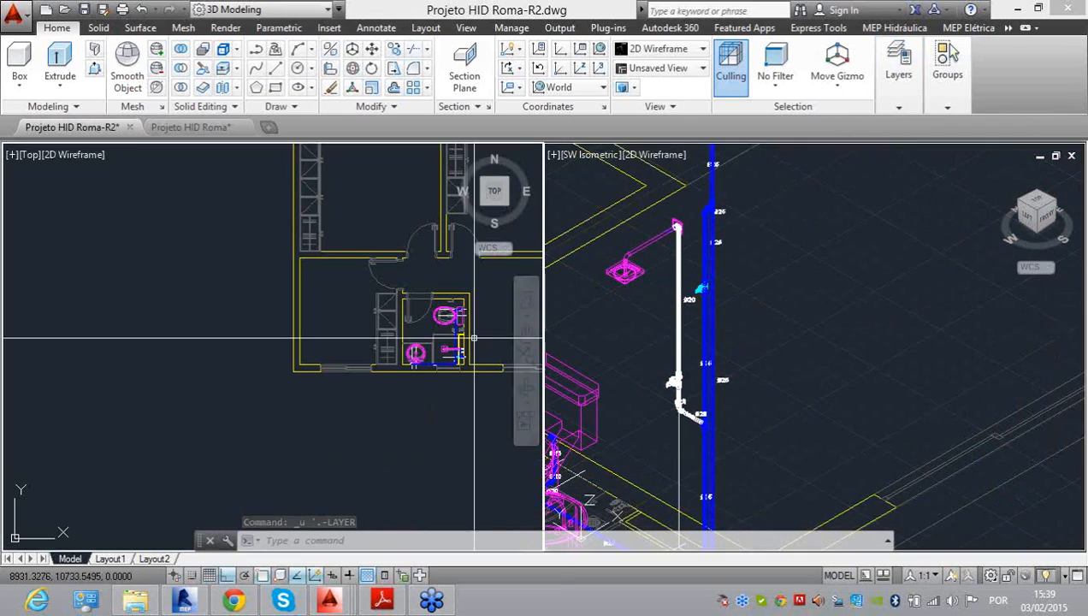
{"action": "scroll", "coordinate": [462, 342], "scroll_direction": "up", "scroll_amount": 6}
{"action": "scroll", "coordinate": [391, 255], "scroll_direction": "down", "scroll_amount": 3}
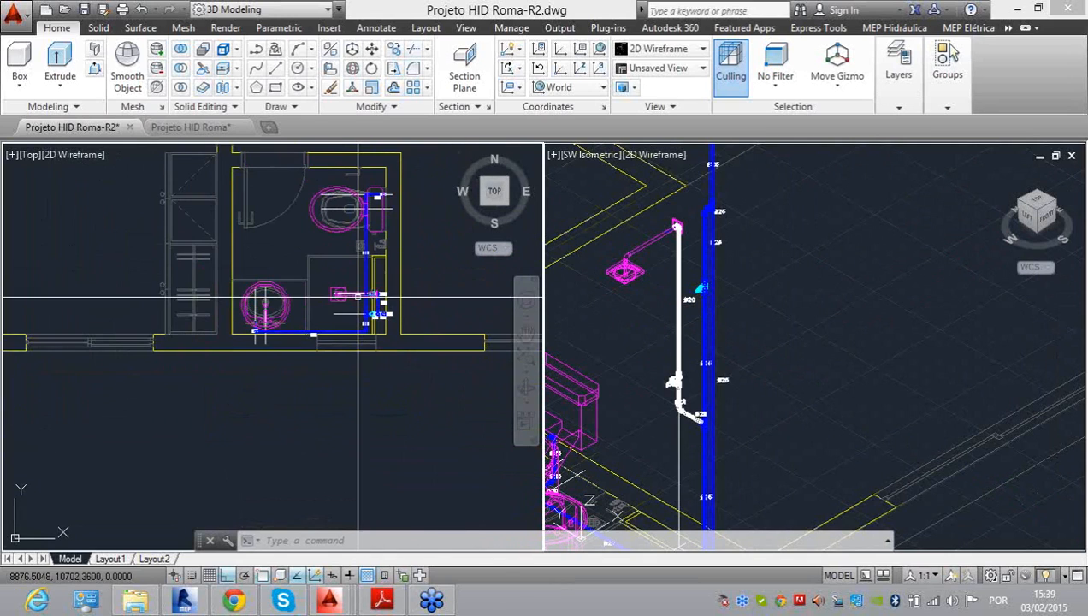
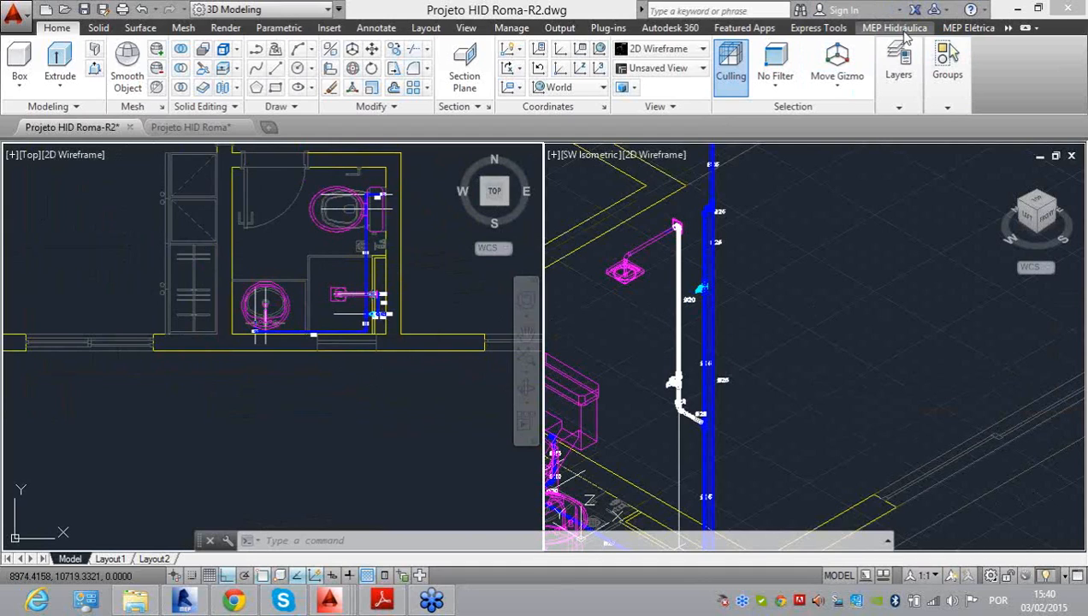
Step: Set the MEP hydraulic content manufacturer to Docol and look through its list of product lines
{"action": "left_click", "coordinate": [881, 30]}
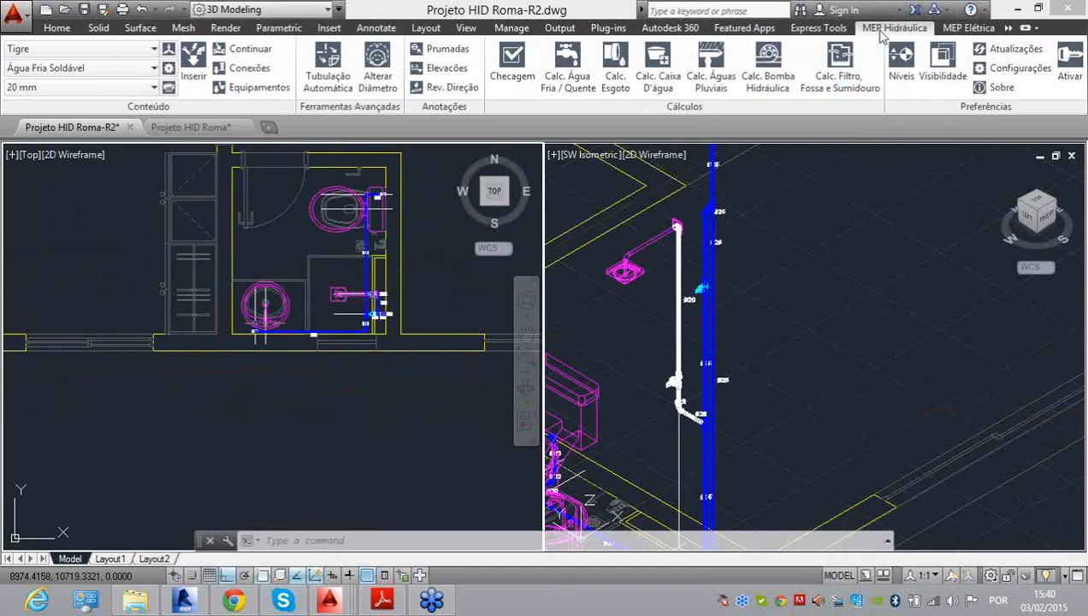
{"action": "left_click", "coordinate": [143, 51]}
{"action": "left_click", "coordinate": [108, 84]}
{"action": "left_click", "coordinate": [126, 75]}
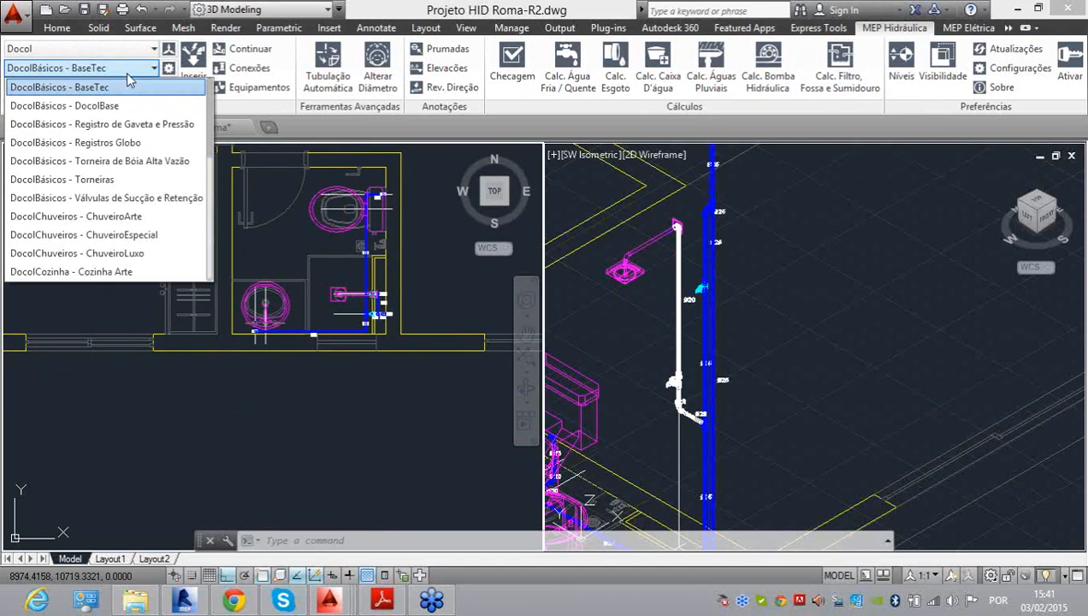
{"action": "scroll", "coordinate": [120, 208], "scroll_direction": "down", "scroll_amount": 5}
{"action": "scroll", "coordinate": [117, 235], "scroll_direction": "down", "scroll_amount": 1}
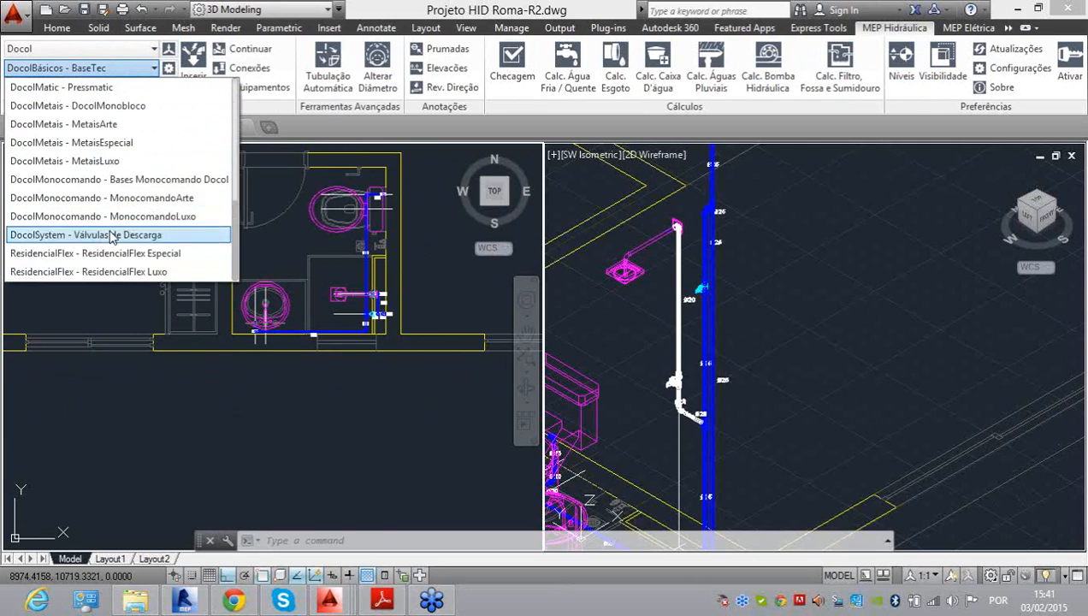
{"action": "scroll", "coordinate": [116, 236], "scroll_direction": "up", "scroll_amount": 5}
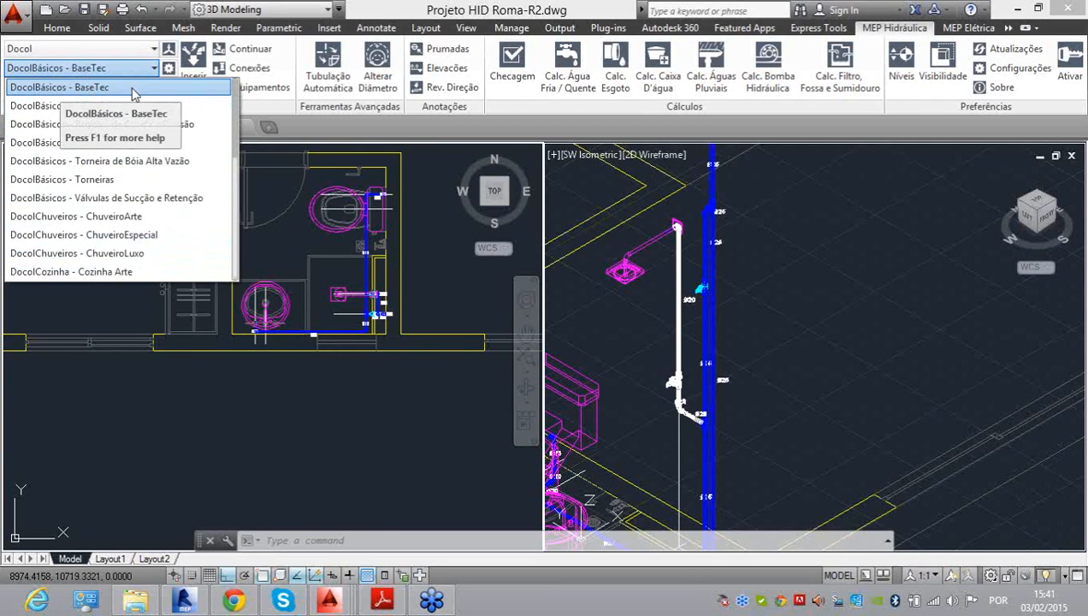
Step: Open the ofcdesk Content Explorer and expand the Docol manufacturer in the local libraries
{"action": "left_click", "coordinate": [1006, 30]}
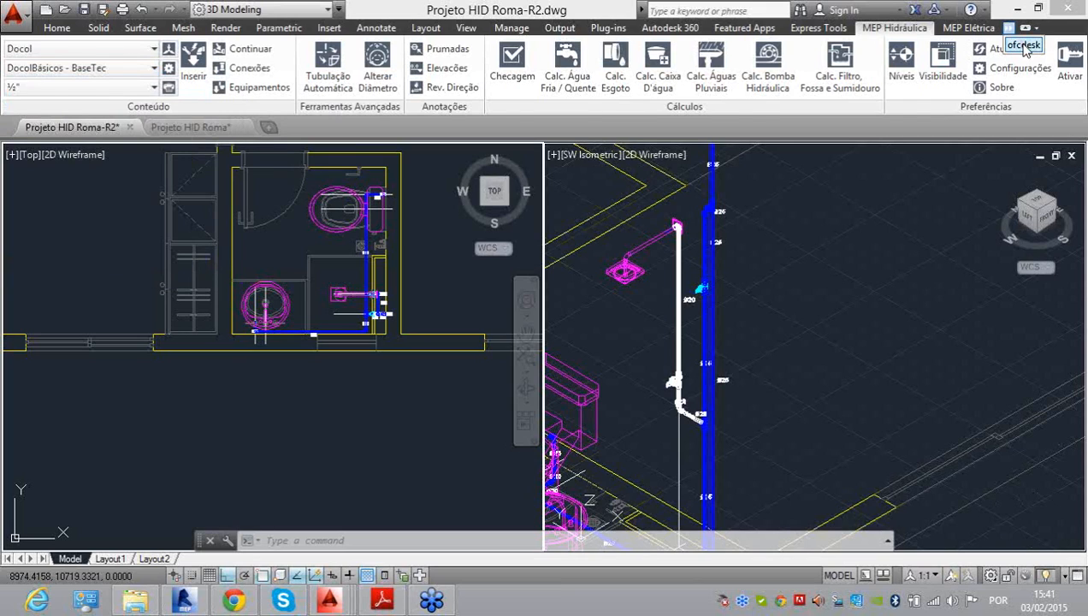
{"action": "left_click", "coordinate": [1023, 45]}
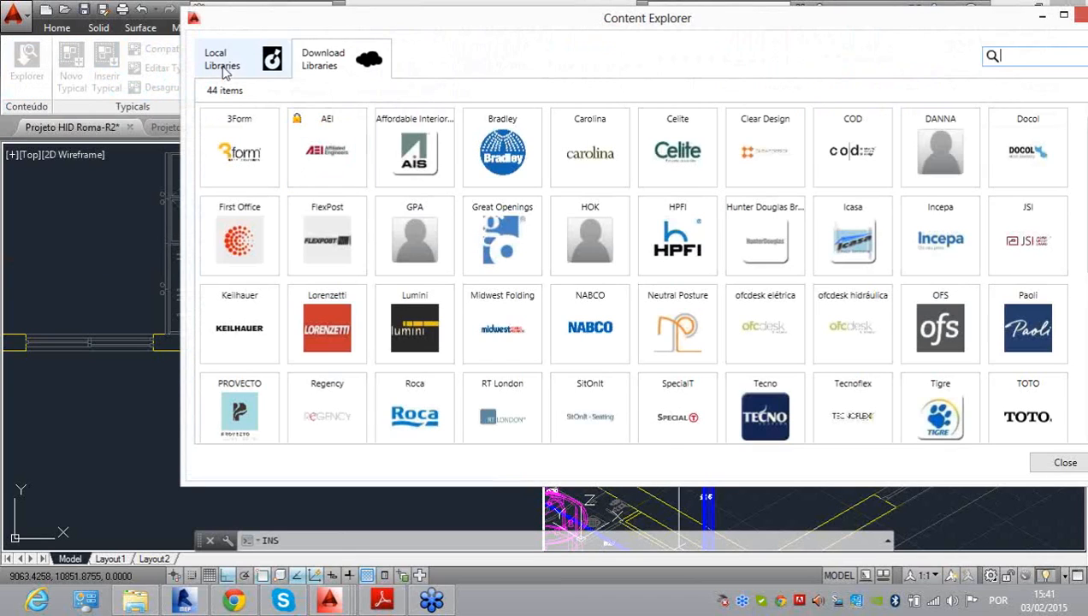
{"action": "left_click", "coordinate": [225, 73]}
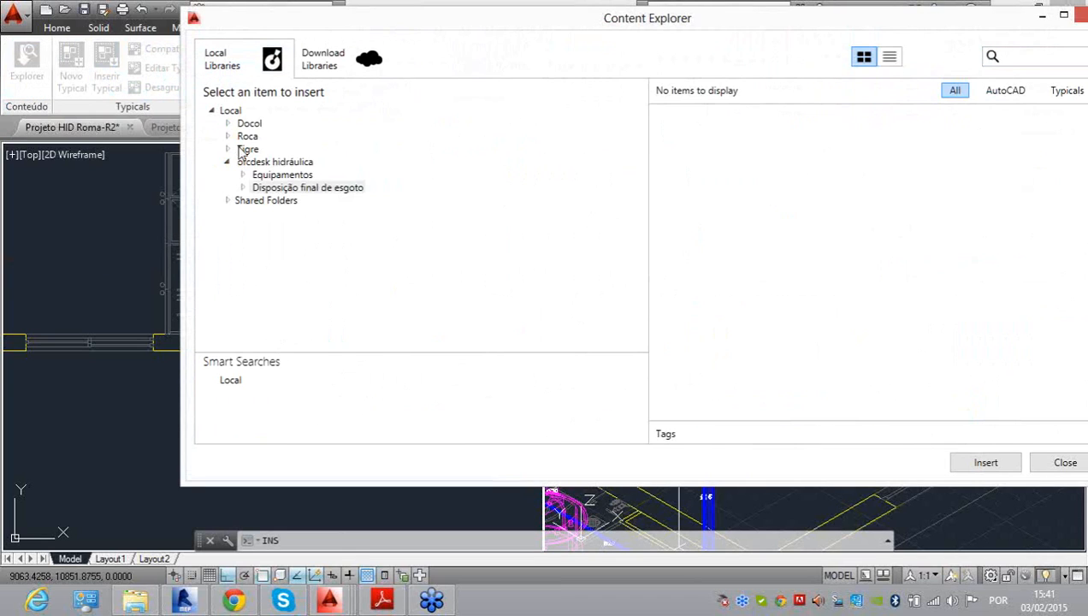
{"action": "left_click", "coordinate": [228, 127]}
{"action": "scroll", "coordinate": [280, 167], "scroll_direction": "up", "scroll_amount": 10}
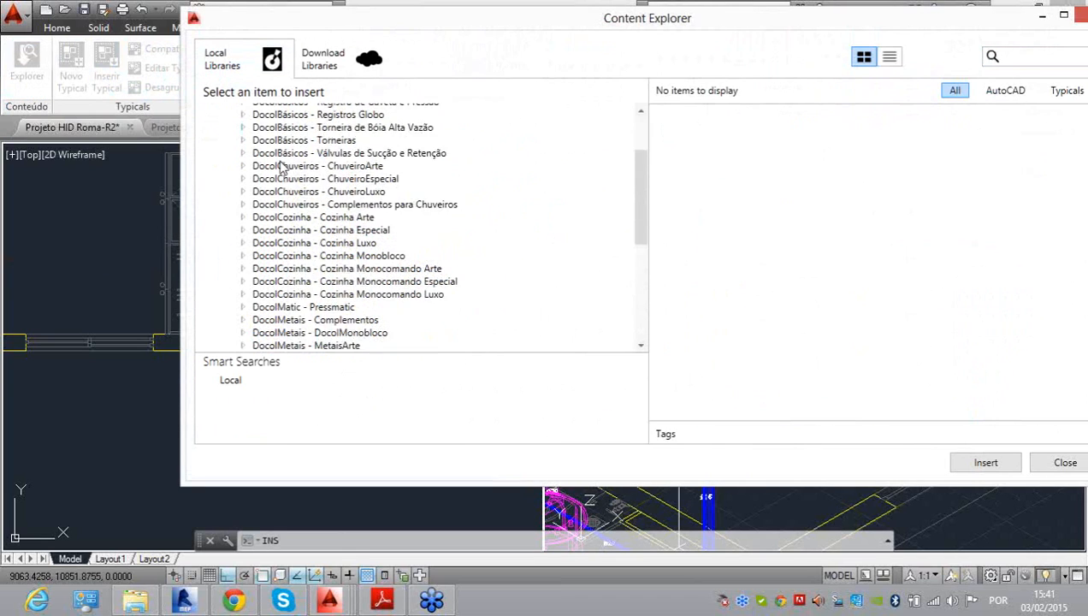
Step: Display the Cabide items of the Arabella series in the DocolAcessórios - AcessóriosArte library
{"action": "left_click", "coordinate": [349, 137]}
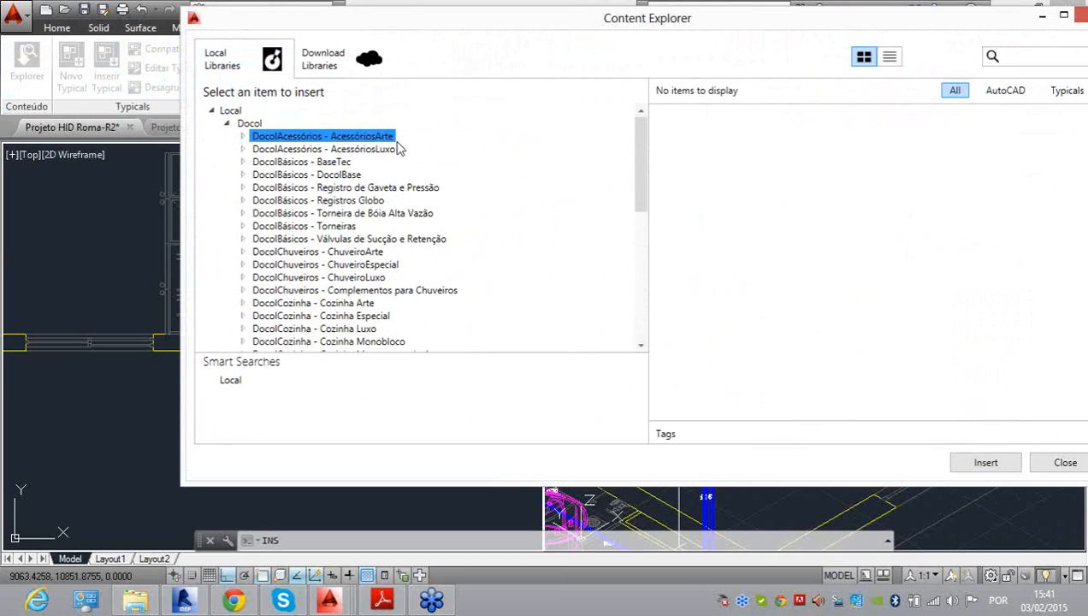
{"action": "left_click", "coordinate": [334, 163]}
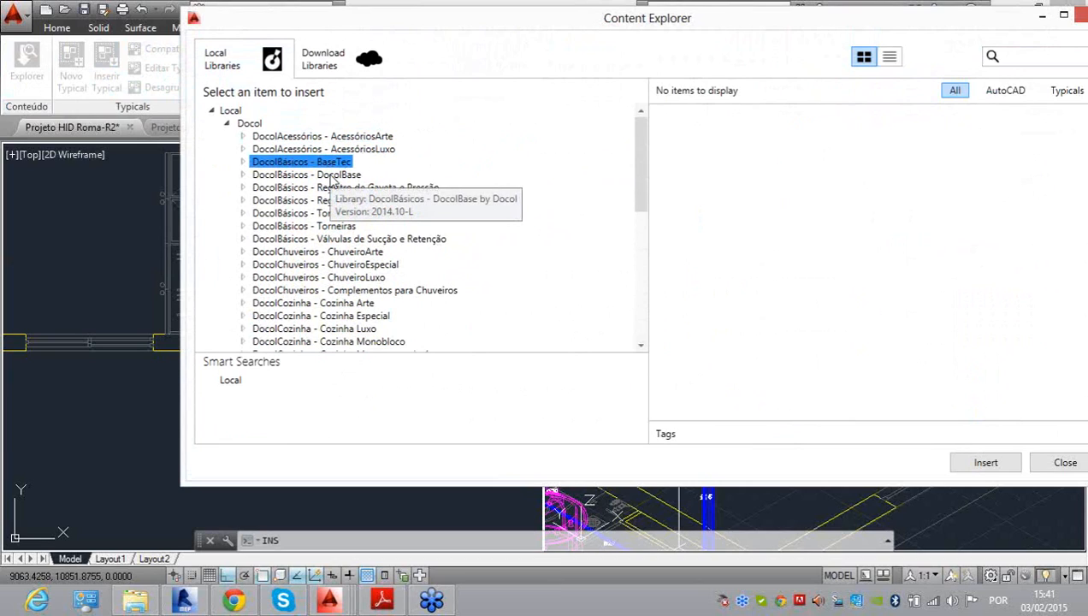
{"action": "left_click", "coordinate": [352, 137]}
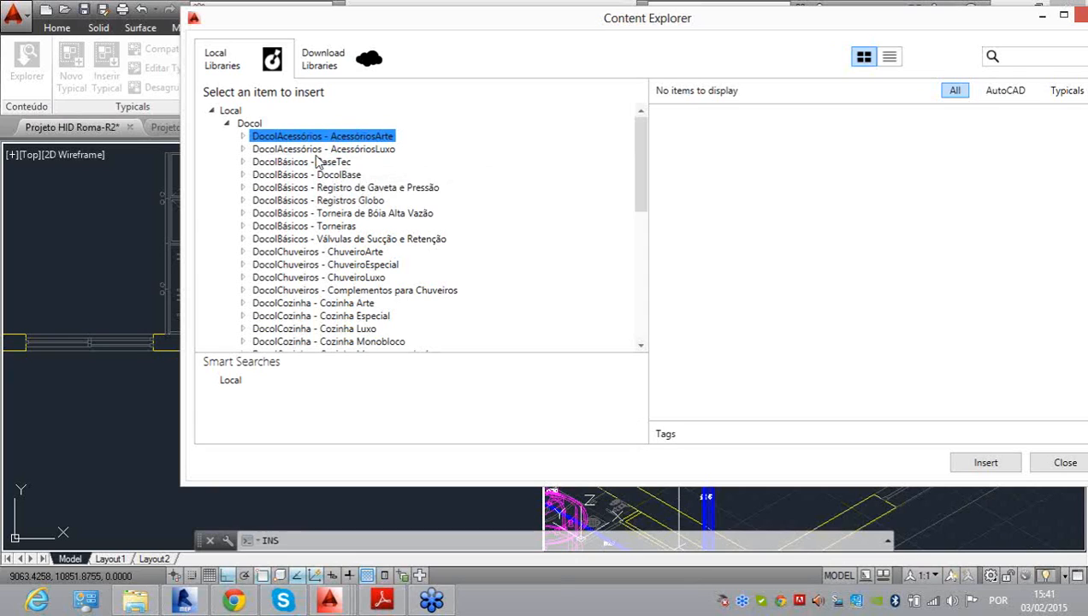
{"action": "left_click", "coordinate": [242, 137]}
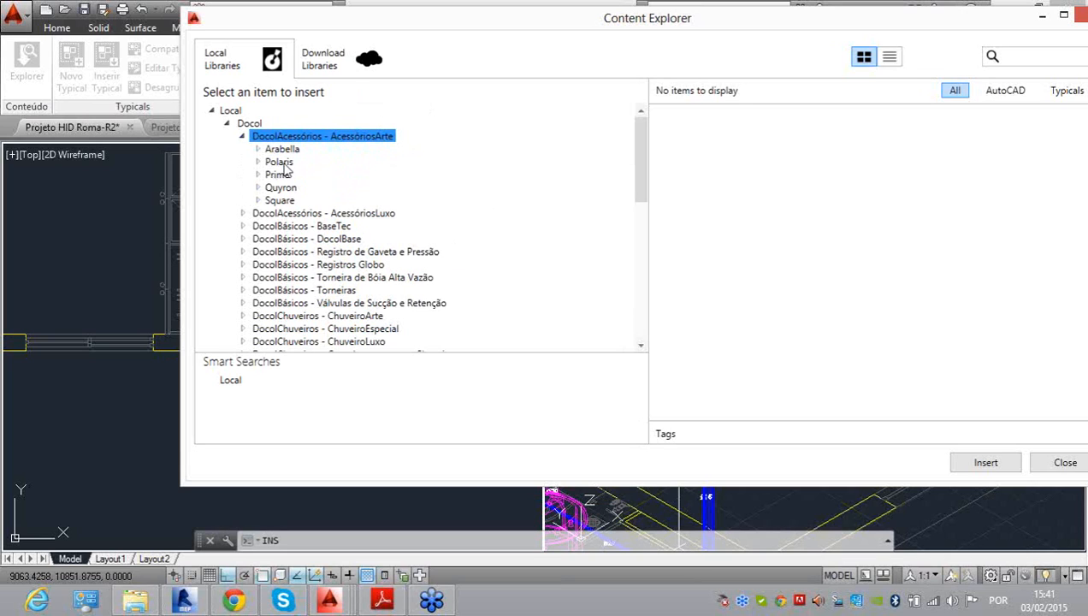
{"action": "left_click_drag", "start_coordinate": [347, 34], "coordinate": [244, 54]}
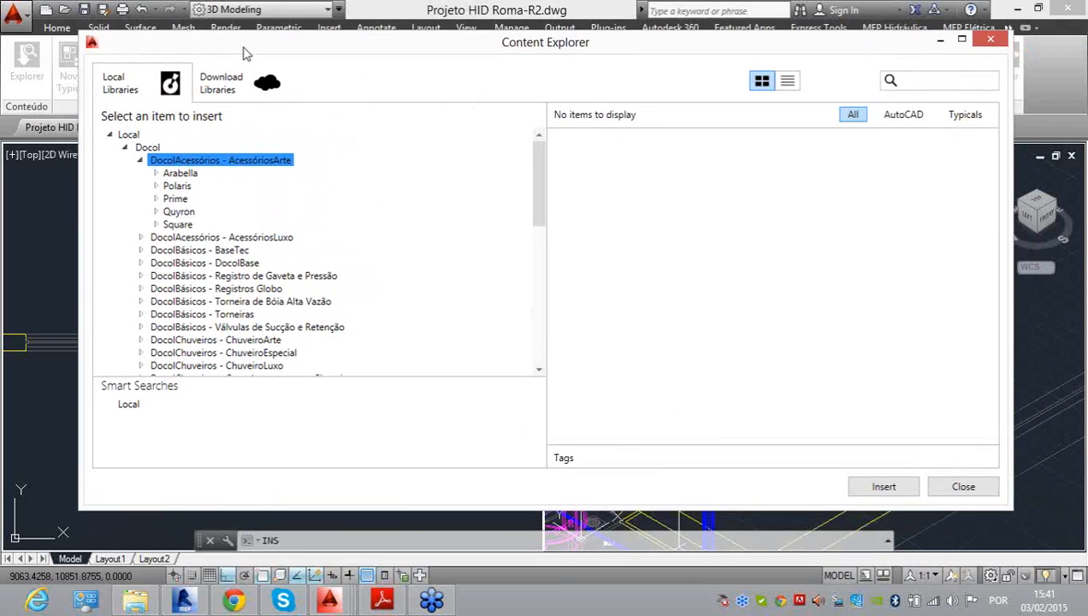
{"action": "left_click", "coordinate": [172, 175]}
{"action": "left_click", "coordinate": [157, 173]}
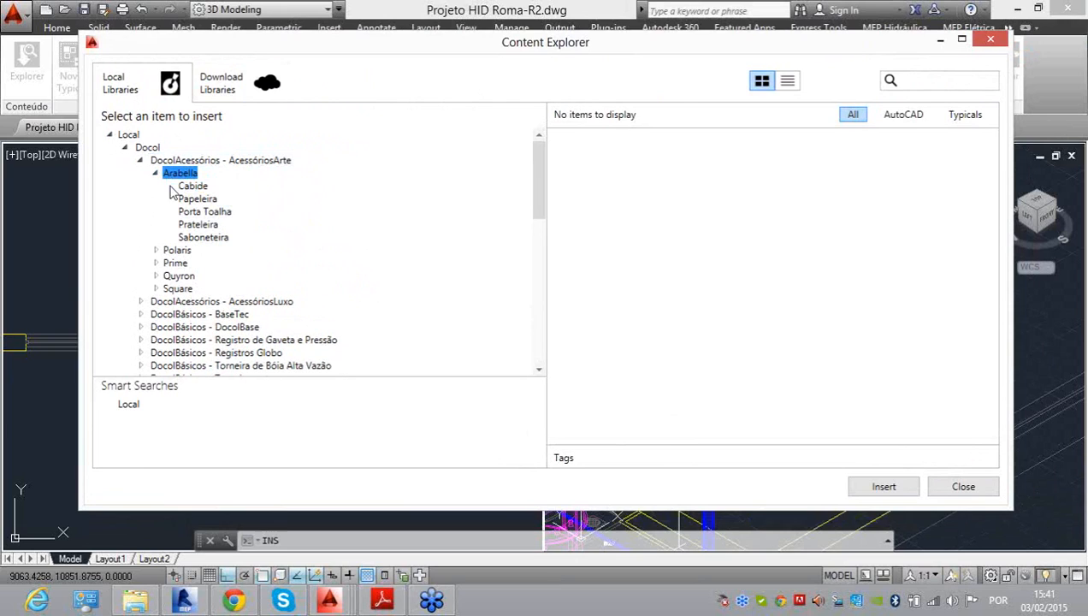
{"action": "left_click", "coordinate": [192, 186]}
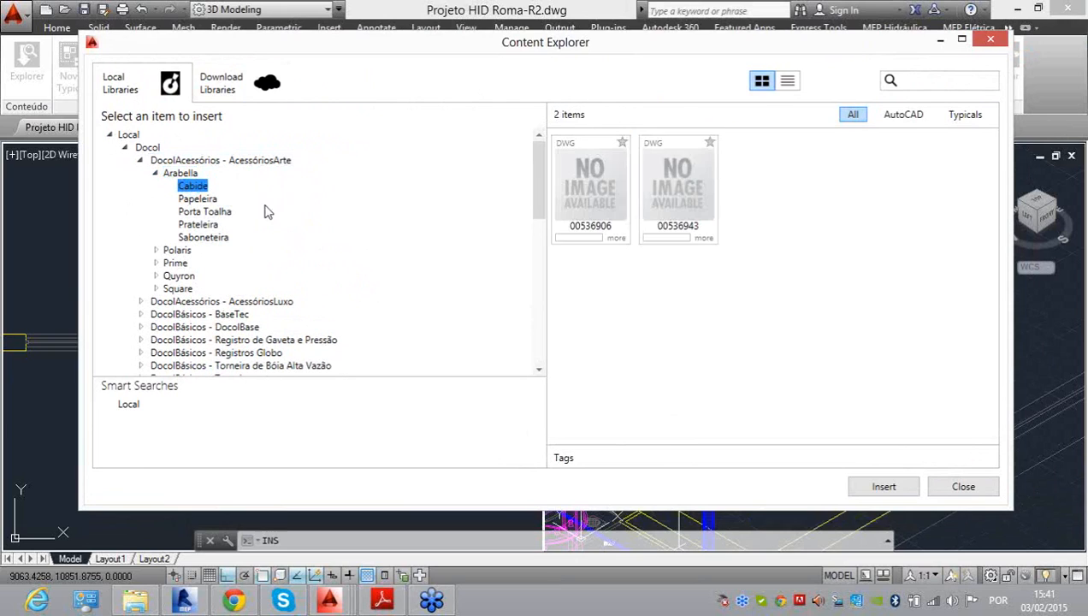
Step: Insert one Arabella Cabide 00536943 in the empty room beside the shower piping in plan, and close the content library
{"action": "left_click", "coordinate": [676, 235]}
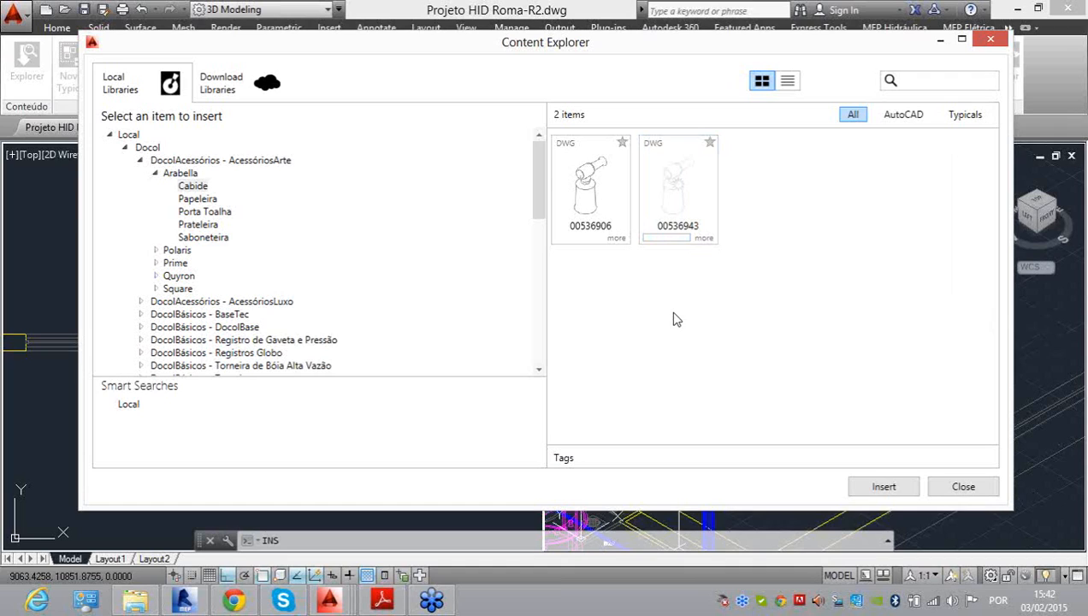
{"action": "left_click", "coordinate": [876, 487]}
{"action": "left_click", "coordinate": [613, 314]}
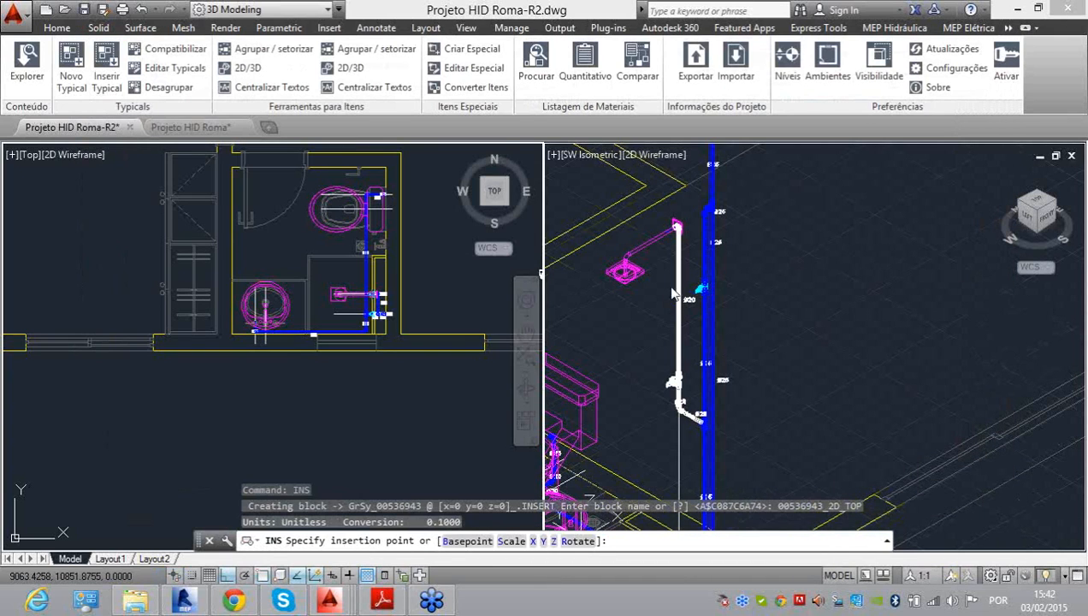
{"action": "scroll", "coordinate": [359, 300], "scroll_direction": "up", "scroll_amount": 5}
{"action": "left_click", "coordinate": [409, 319]}
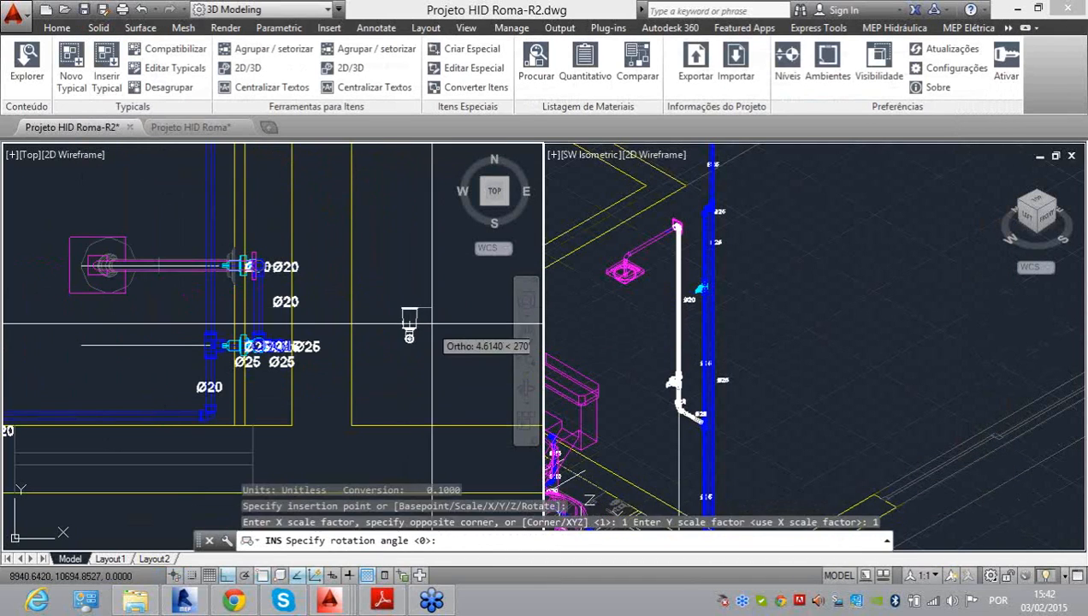
{"action": "left_click", "coordinate": [431, 321]}
{"action": "scroll", "coordinate": [424, 336], "scroll_direction": "up", "scroll_amount": 4}
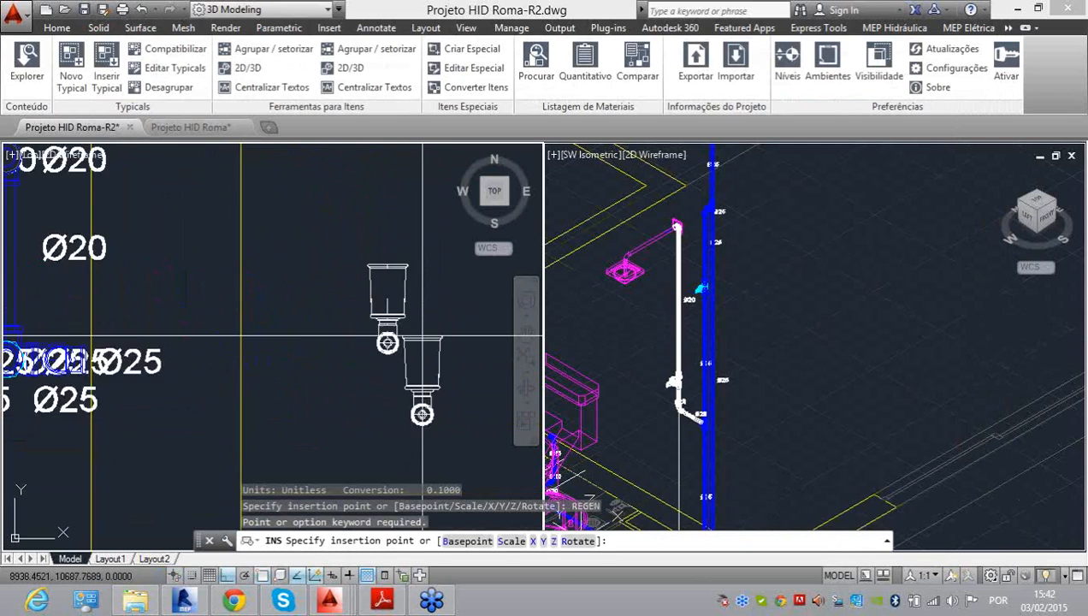
{"action": "key", "text": "Escape"}
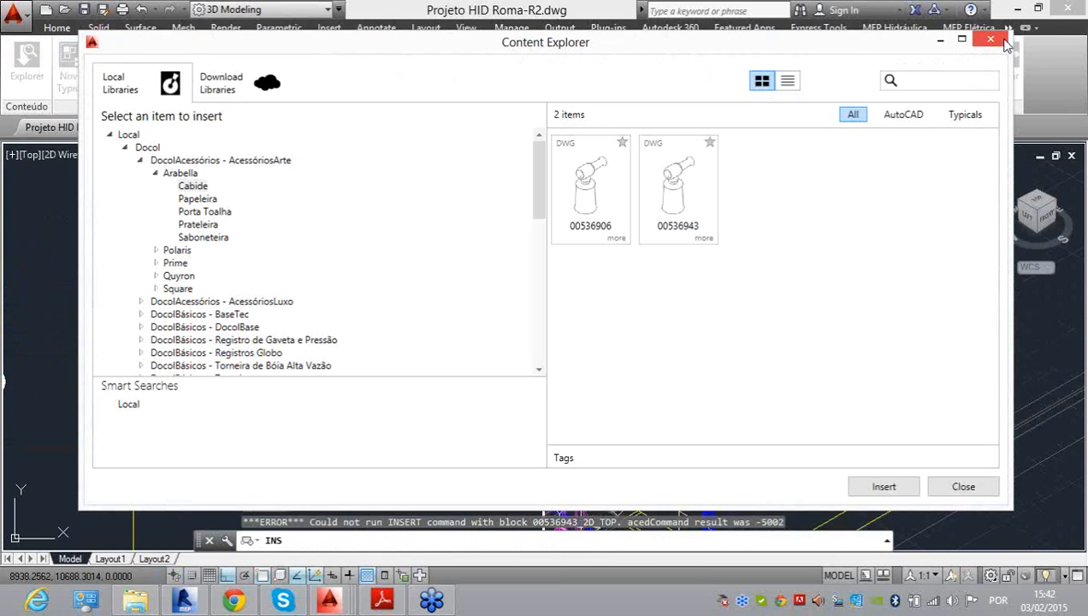
{"action": "left_click", "coordinate": [960, 489]}
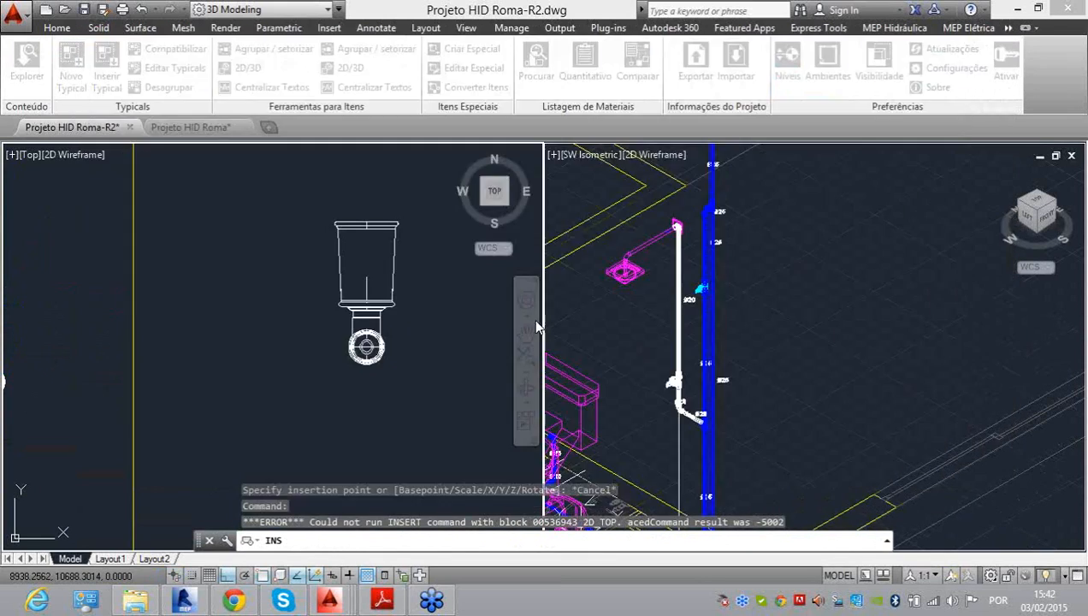
Step: Examine the inserted 2D coat hook in both the isometric and plan views
{"action": "left_click", "coordinate": [637, 332]}
{"action": "scroll", "coordinate": [643, 335], "scroll_direction": "down", "scroll_amount": 5}
{"action": "scroll", "coordinate": [659, 394], "scroll_direction": "up", "scroll_amount": 7}
{"action": "scroll", "coordinate": [646, 395], "scroll_direction": "down", "scroll_amount": 9}
{"action": "left_click", "coordinate": [423, 291]}
{"action": "left_click", "coordinate": [384, 263]}
{"action": "left_click", "coordinate": [349, 241]}
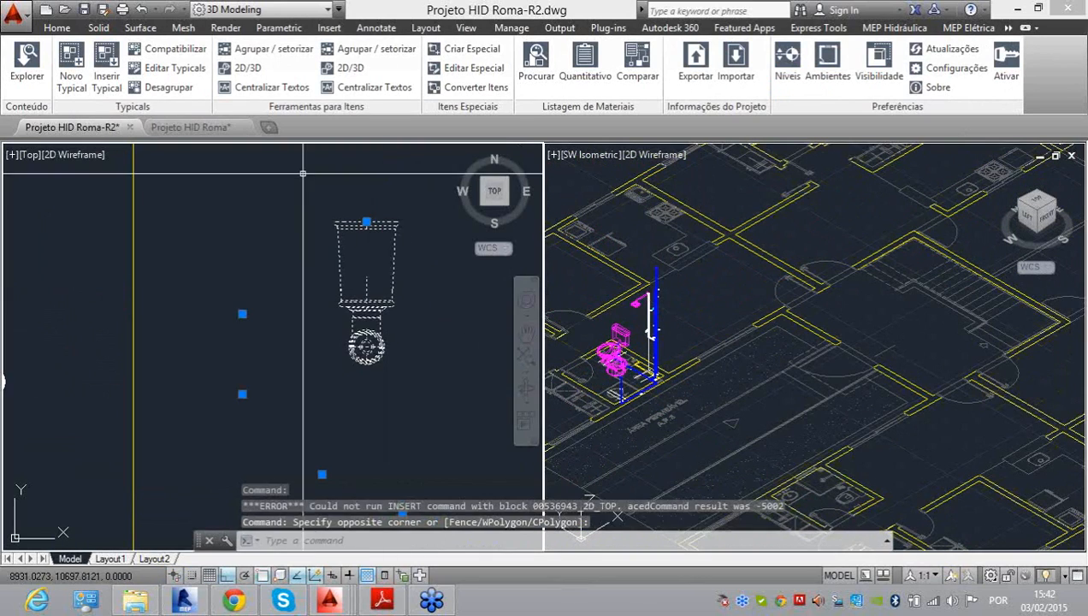
{"action": "left_click", "coordinate": [693, 308]}
{"action": "scroll", "coordinate": [770, 291], "scroll_direction": "down", "scroll_amount": 6}
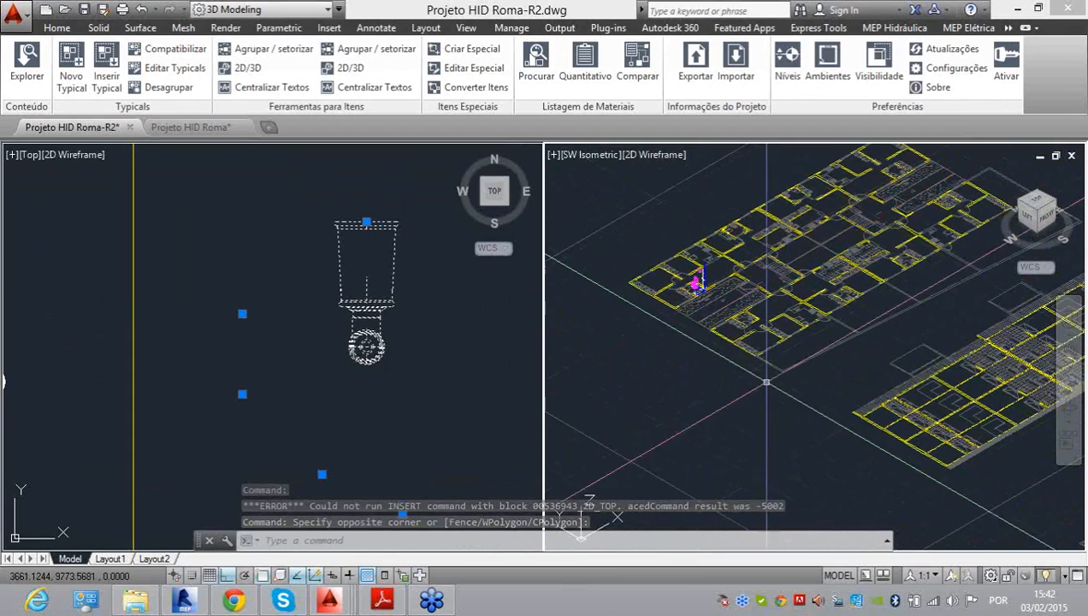
{"action": "scroll", "coordinate": [758, 375], "scroll_direction": "down", "scroll_amount": 9}
{"action": "scroll", "coordinate": [753, 368], "scroll_direction": "up", "scroll_amount": 8}
{"action": "scroll", "coordinate": [655, 375], "scroll_direction": "up", "scroll_amount": 10}
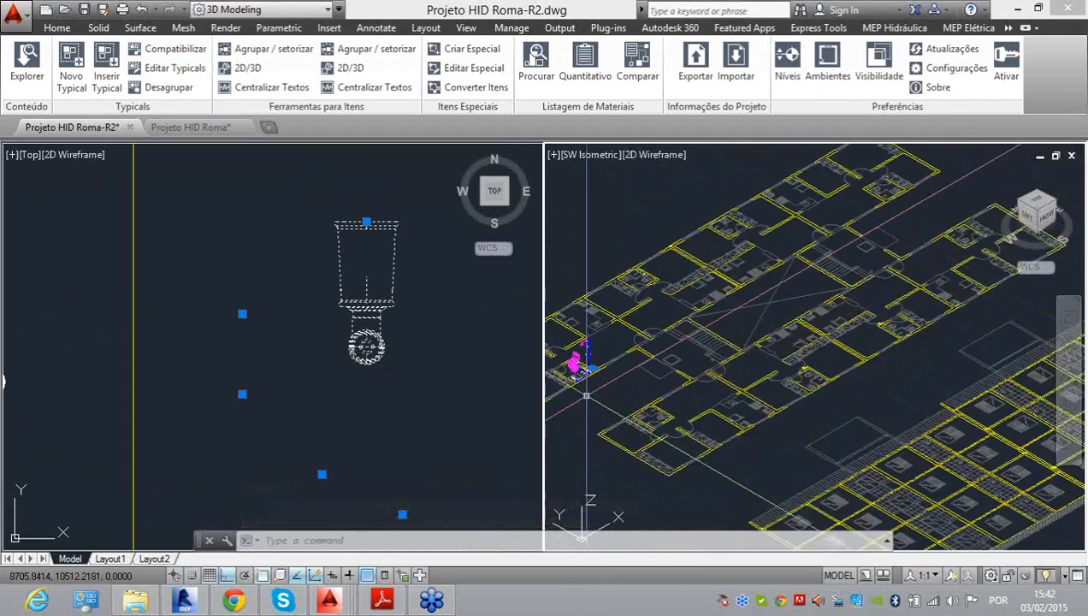
{"action": "scroll", "coordinate": [704, 318], "scroll_direction": "down", "scroll_amount": 3}
{"action": "key", "text": "Escape"}
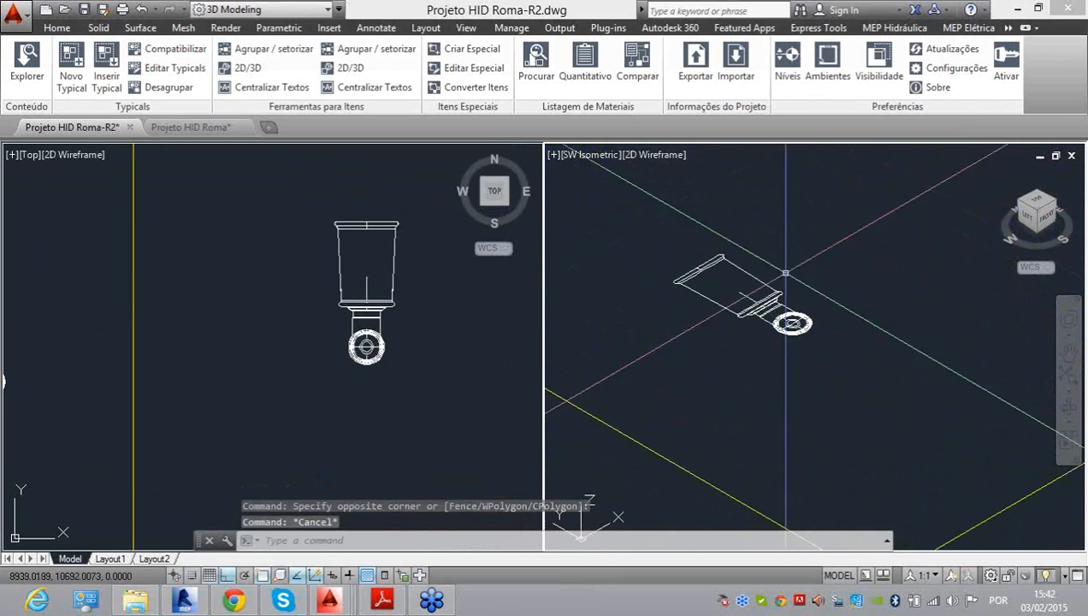
{"action": "left_click", "coordinate": [388, 346]}
{"action": "scroll", "coordinate": [386, 349], "scroll_direction": "down", "scroll_amount": 4}
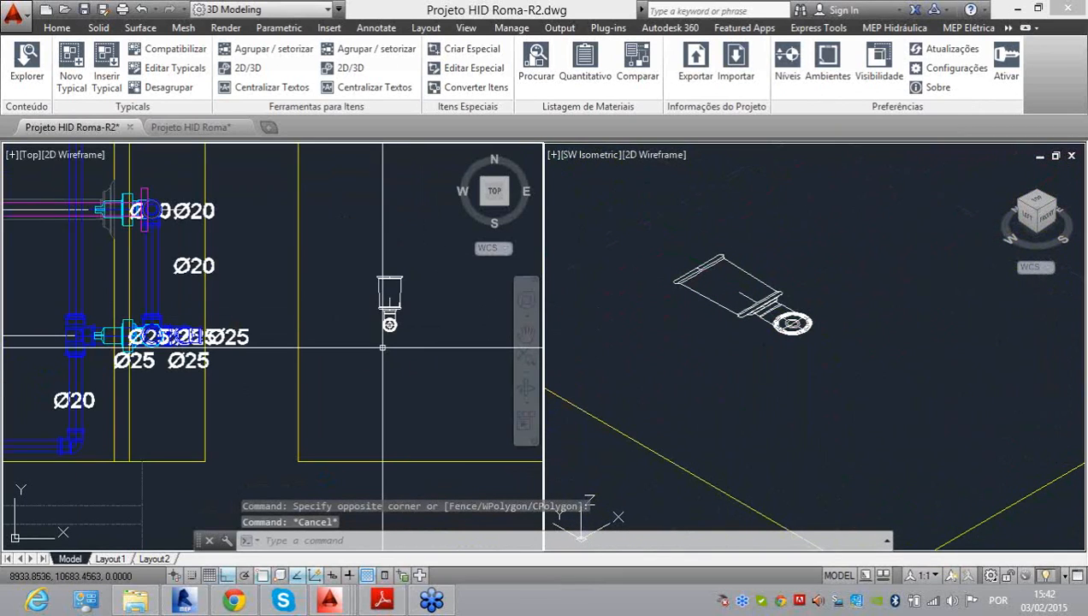
Step: Convert the inserted coat hook to its 3D representation with the 2D/3D tool
{"action": "left_click", "coordinate": [248, 69]}
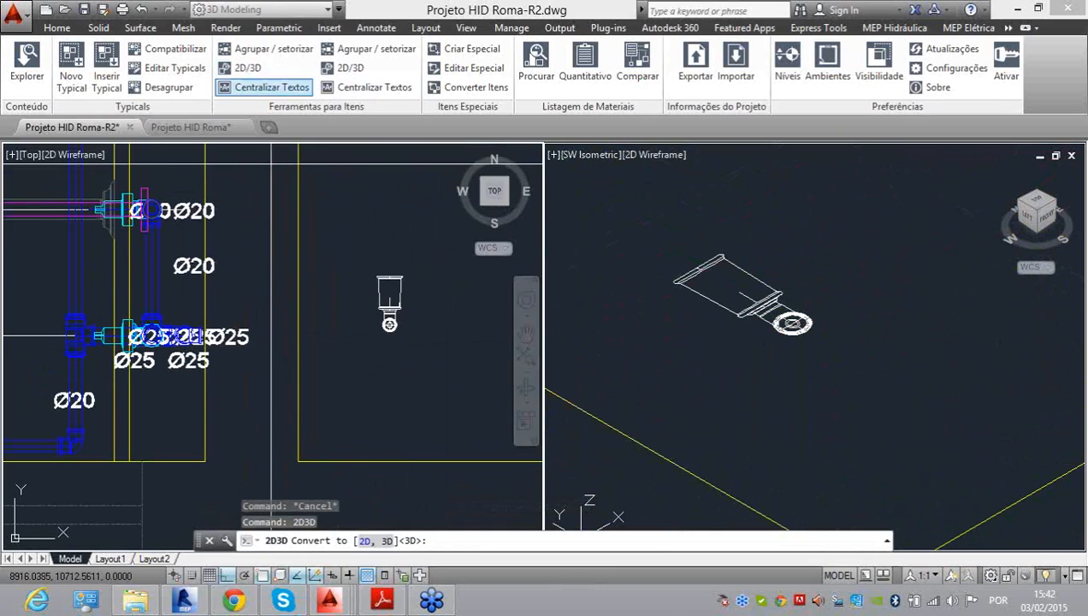
{"action": "key", "text": "Return"}
{"action": "left_click", "coordinate": [406, 287]}
{"action": "left_click", "coordinate": [376, 253]}
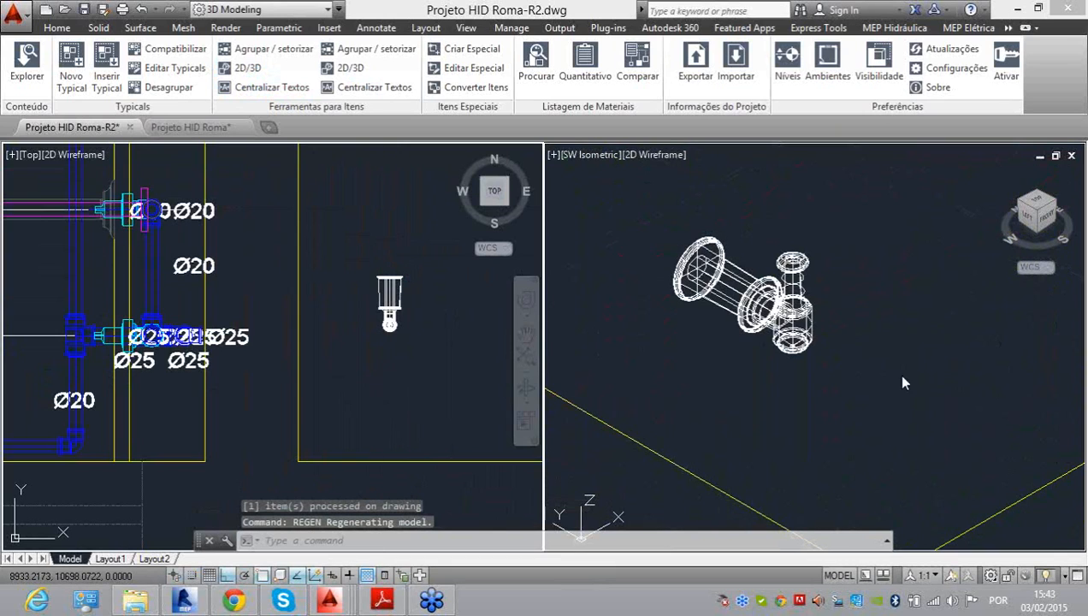
Step: Inspect the 3D coat hook in the isometric view and delete it from the drawing
{"action": "left_click", "coordinate": [803, 350]}
{"action": "scroll", "coordinate": [648, 313], "scroll_direction": "down", "scroll_amount": 2}
{"action": "scroll", "coordinate": [649, 313], "scroll_direction": "down", "scroll_amount": 2}
{"action": "left_click", "coordinate": [488, 333]}
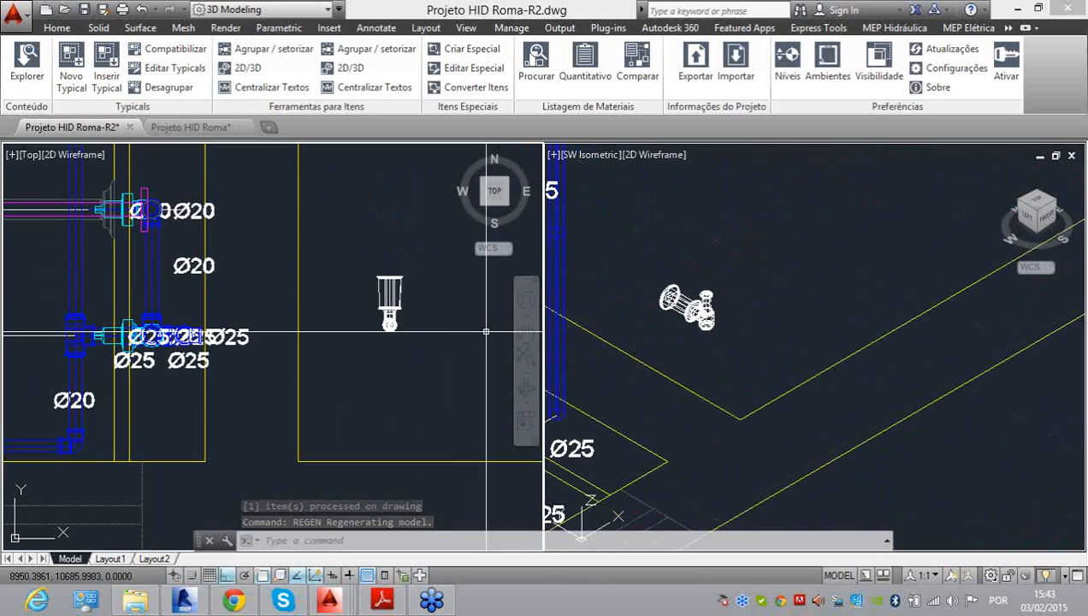
{"action": "left_click", "coordinate": [617, 310]}
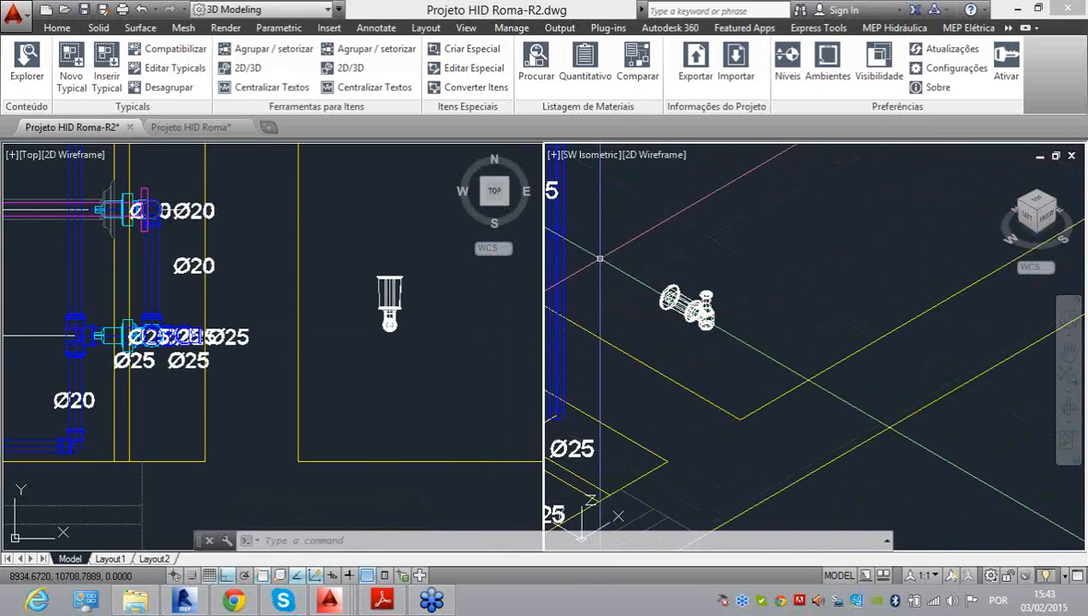
{"action": "scroll", "coordinate": [678, 293], "scroll_direction": "up", "scroll_amount": 1}
{"action": "left_click", "coordinate": [700, 315]}
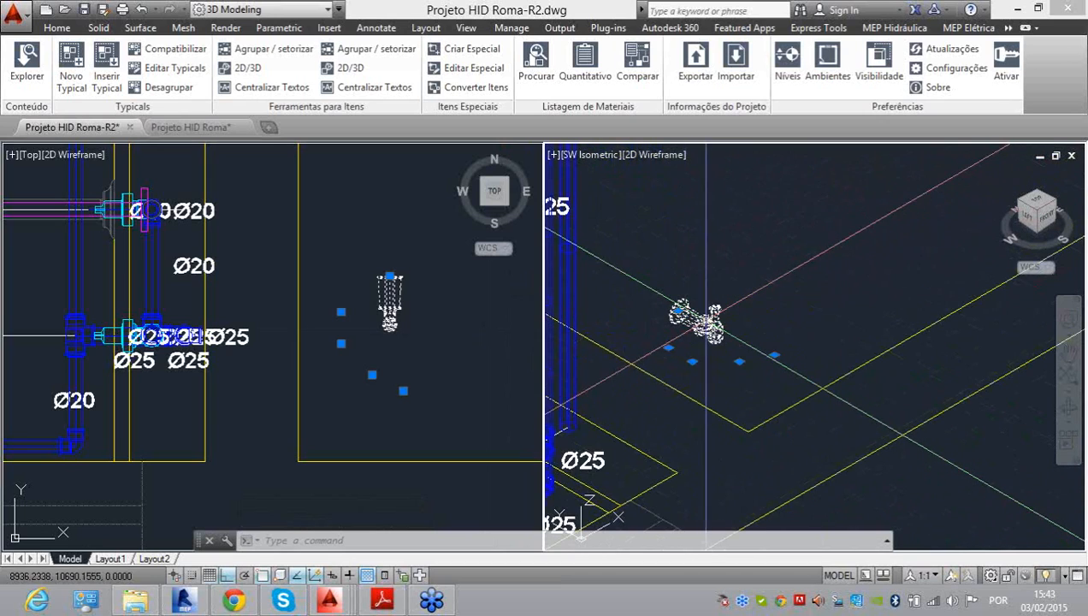
{"action": "key", "text": "Delete"}
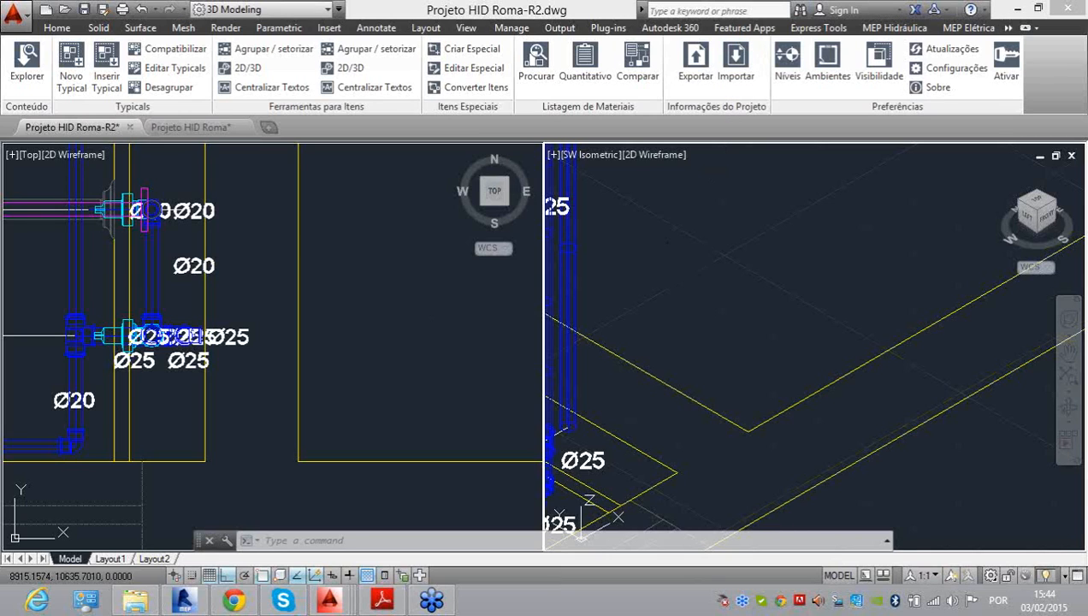
Step: Examine the building's floor plans and the bathroom's location in the plan and isometric views
{"action": "scroll", "coordinate": [659, 248], "scroll_direction": "down", "scroll_amount": 12}
{"action": "left_click", "coordinate": [336, 316]}
{"action": "scroll", "coordinate": [470, 317], "scroll_direction": "down", "scroll_amount": 6}
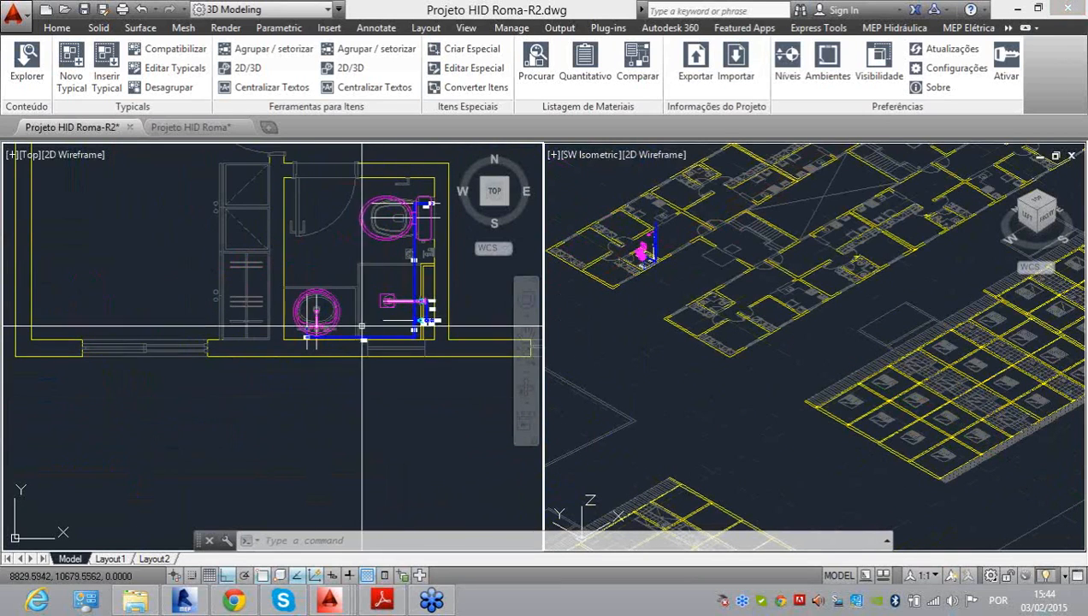
{"action": "scroll", "coordinate": [355, 331], "scroll_direction": "down", "scroll_amount": 8}
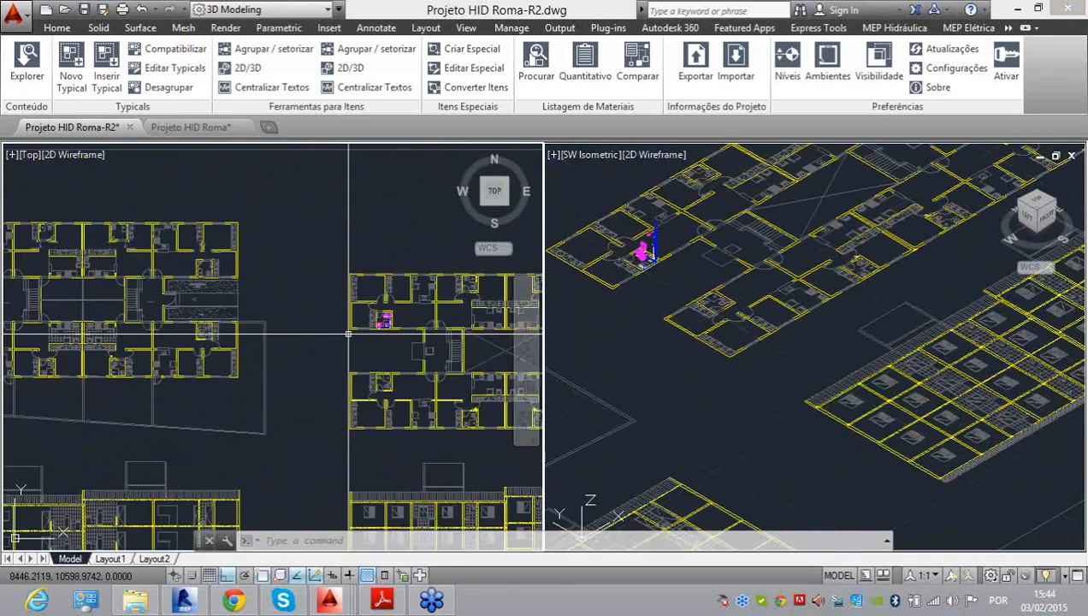
{"action": "scroll", "coordinate": [348, 334], "scroll_direction": "down", "scroll_amount": 3}
{"action": "left_click", "coordinate": [646, 316]}
{"action": "scroll", "coordinate": [640, 326], "scroll_direction": "down", "scroll_amount": 5}
{"action": "mouse_move", "coordinate": [639, 329]}
{"action": "middle_mouse_down"}
{"action": "mouse_move", "coordinate": [681, 276]}
{"action": "mouse_move", "coordinate": [711, 280]}
{"action": "middle_mouse_up"}
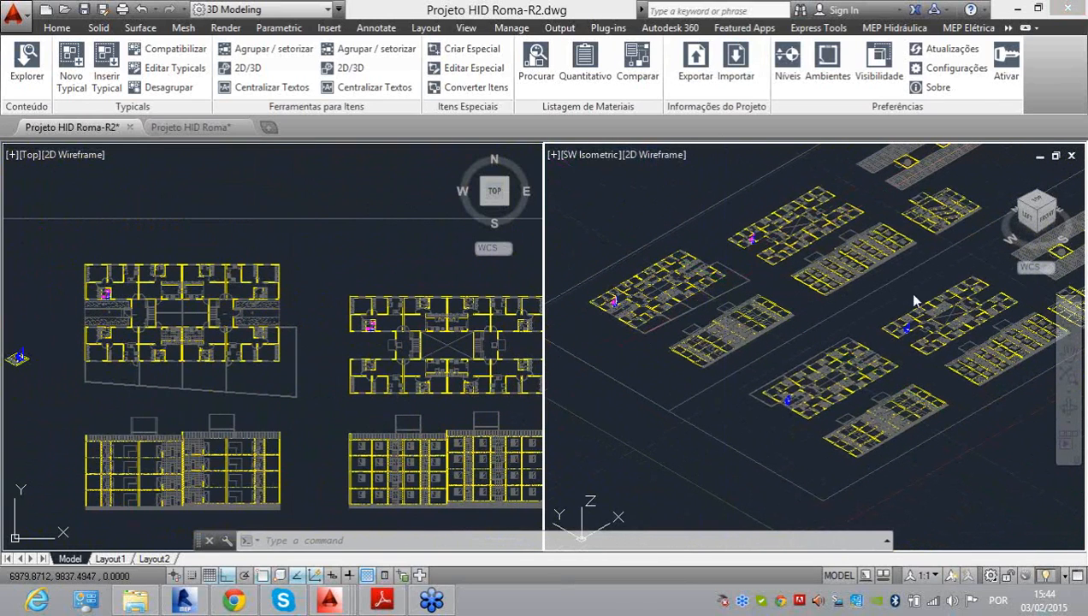
{"action": "scroll", "coordinate": [692, 273], "scroll_direction": "up", "scroll_amount": 3}
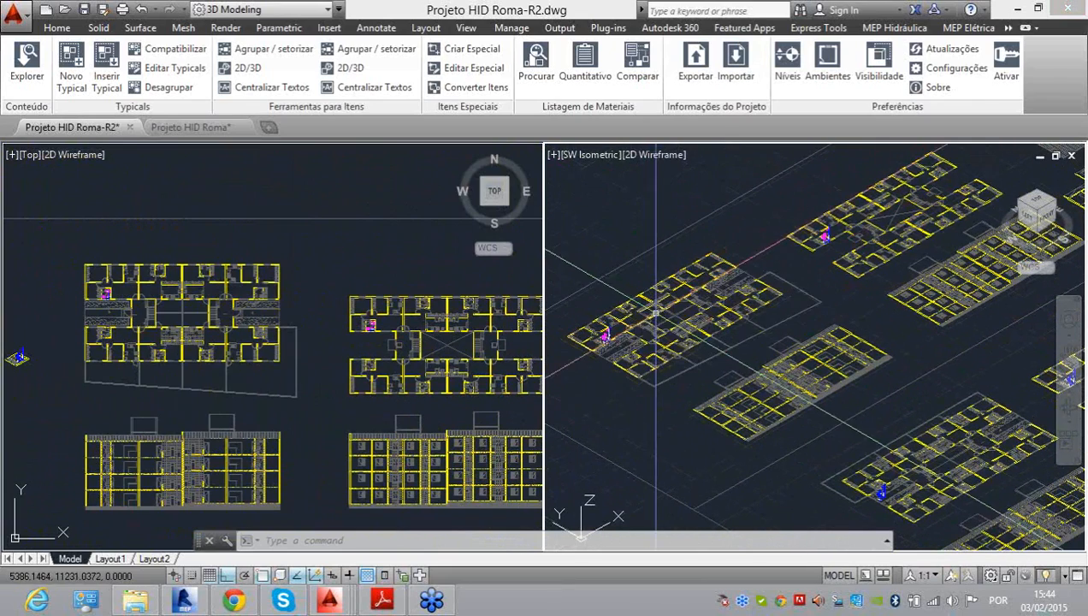
{"action": "scroll", "coordinate": [363, 340], "scroll_direction": "up", "scroll_amount": 10}
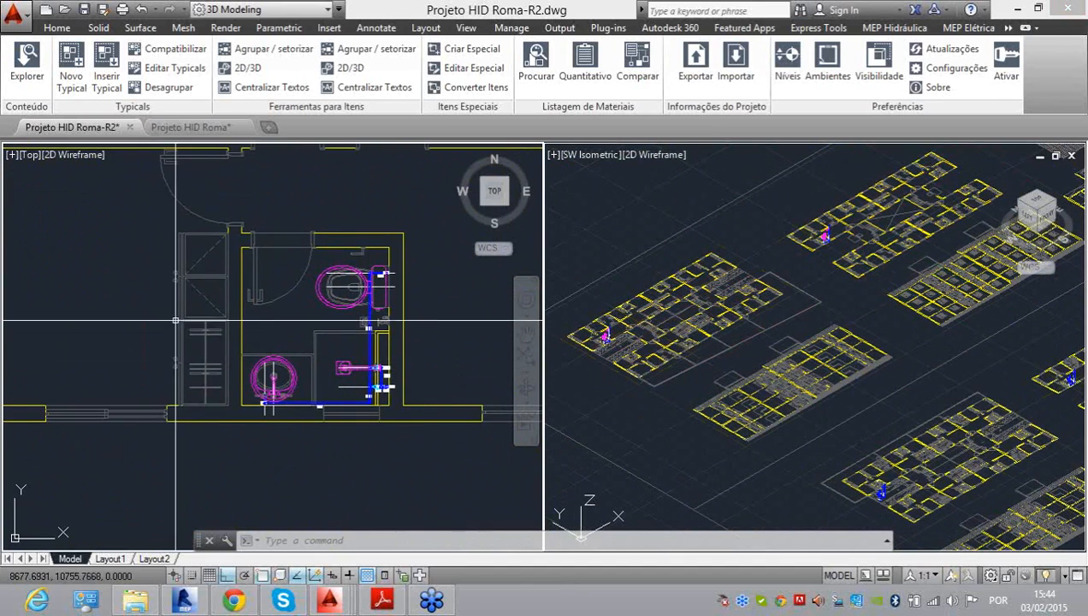
{"action": "scroll", "coordinate": [410, 360], "scroll_direction": "down", "scroll_amount": 2}
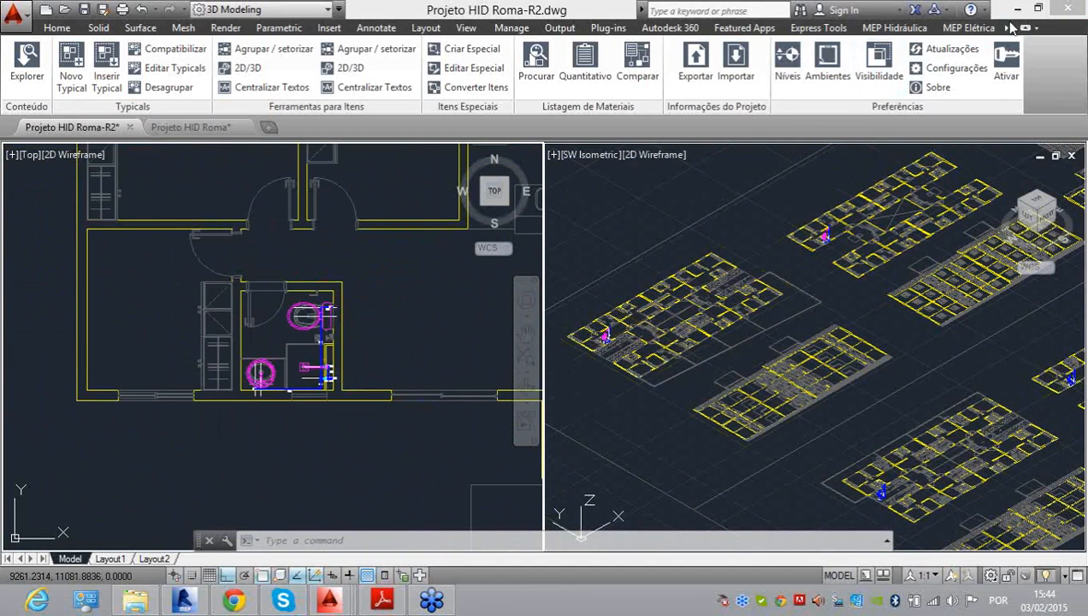
Step: Remove Level 01 and Level 02 from the project's floor levels and close the list
{"action": "left_click", "coordinate": [880, 31]}
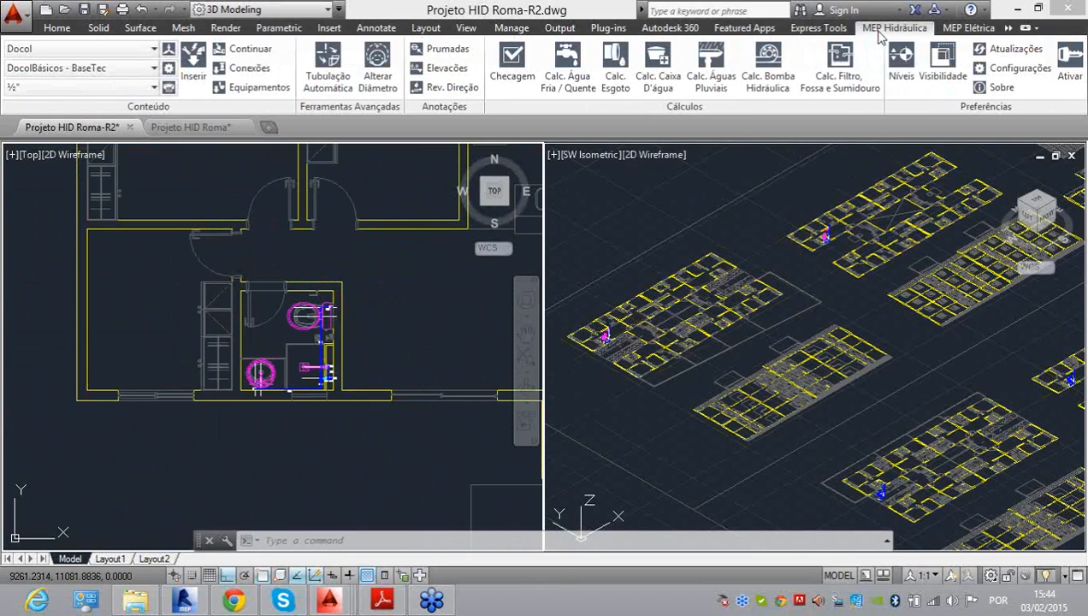
{"action": "left_click", "coordinate": [900, 77]}
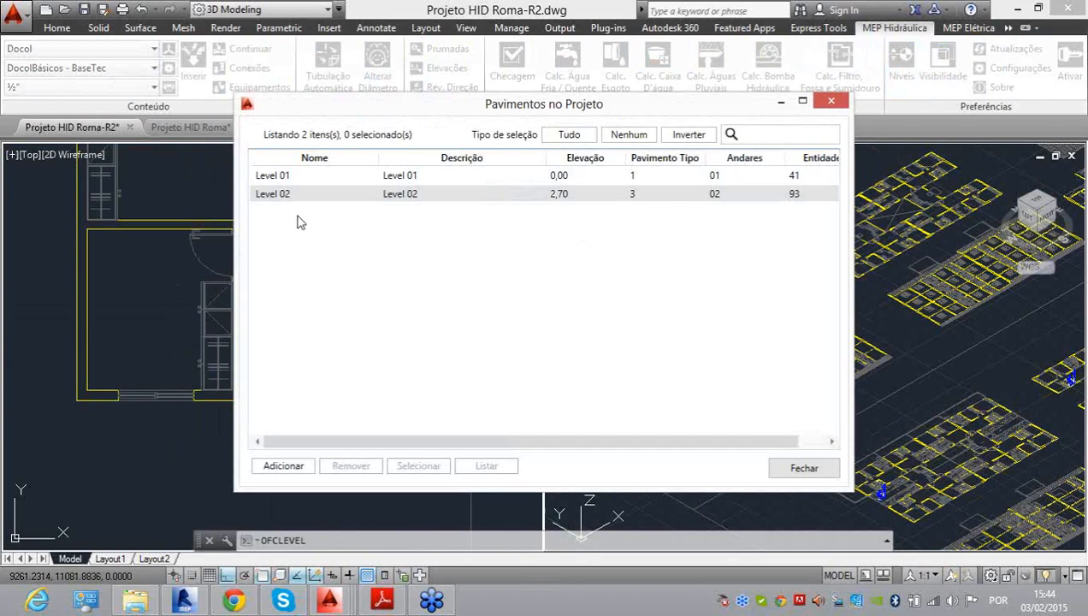
{"action": "left_click", "coordinate": [289, 176]}
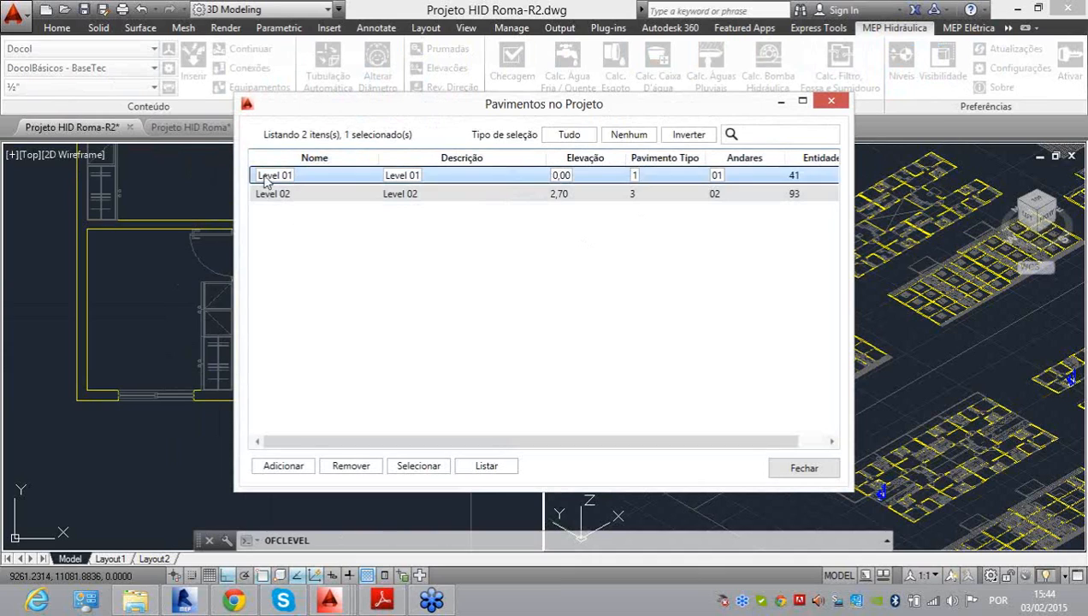
{"action": "left_click", "coordinate": [358, 471]}
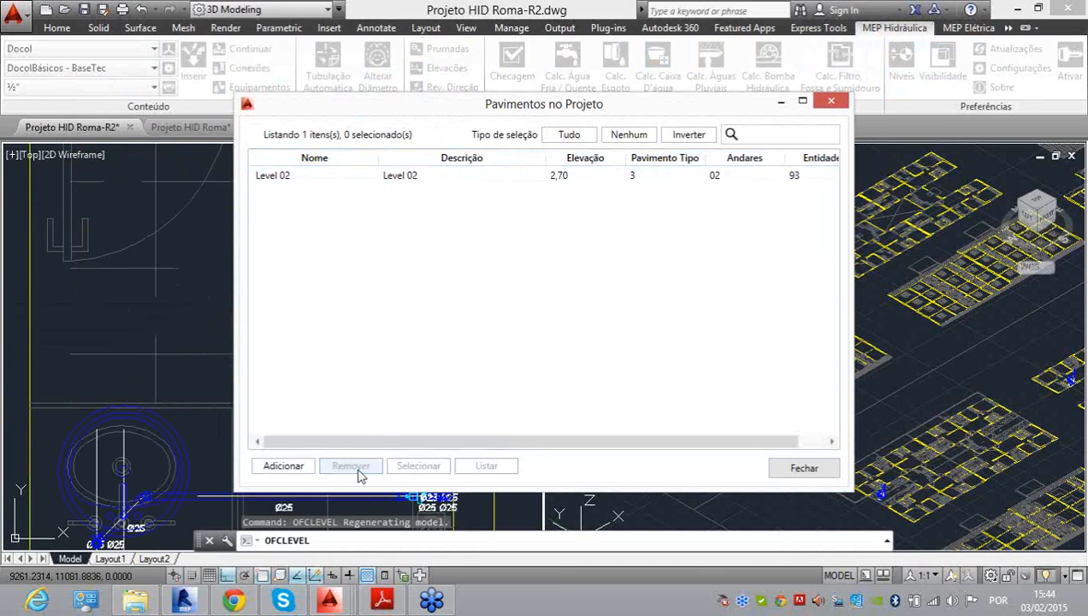
{"action": "left_click", "coordinate": [359, 470]}
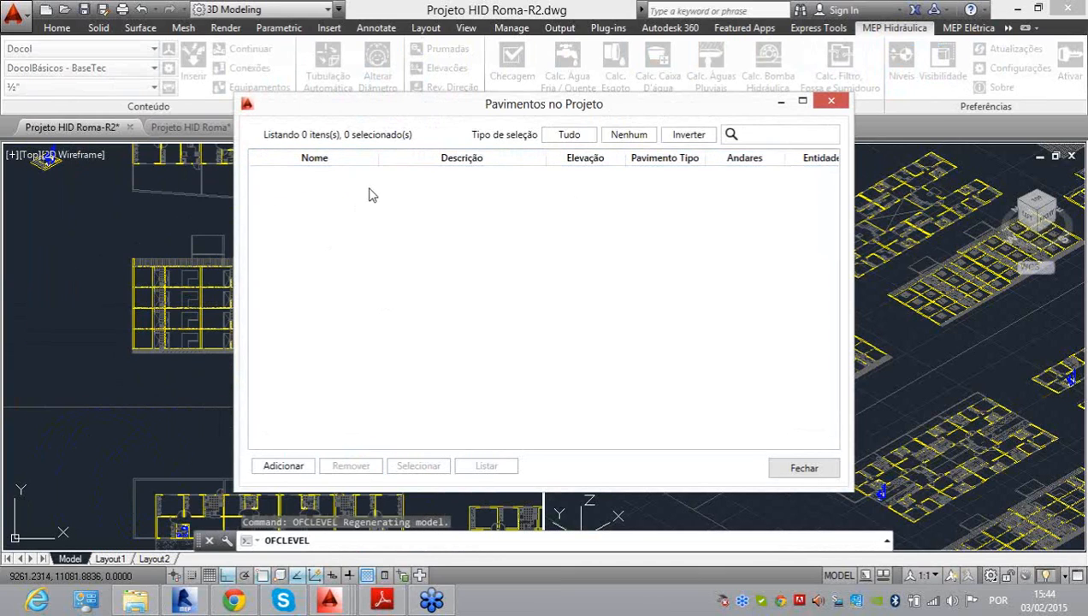
{"action": "left_click", "coordinate": [797, 468]}
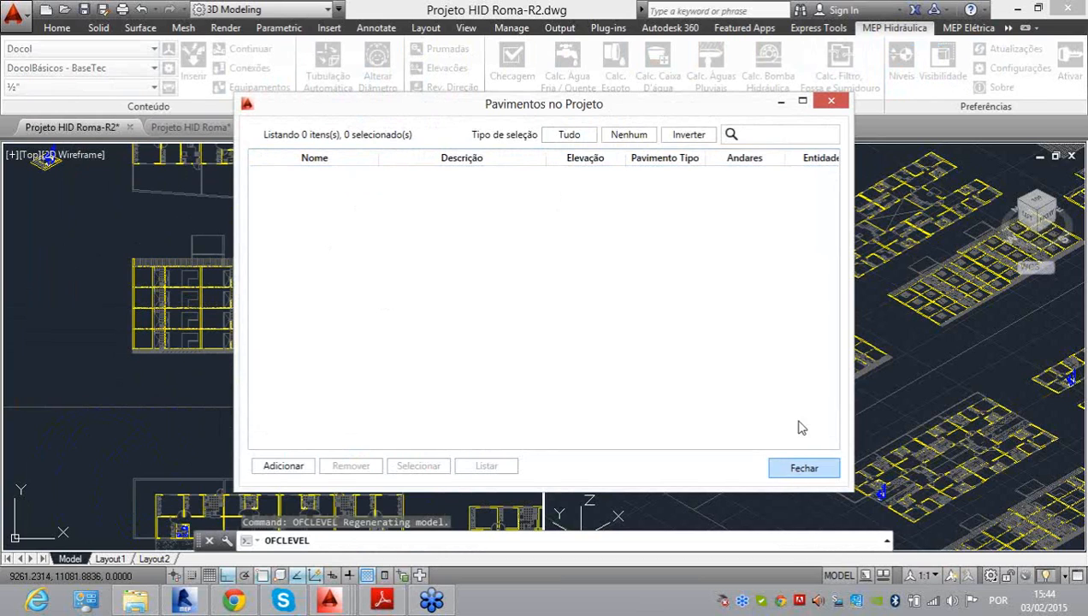
Step: Reopen the project's floor list and add a new level
{"action": "left_click", "coordinate": [901, 81]}
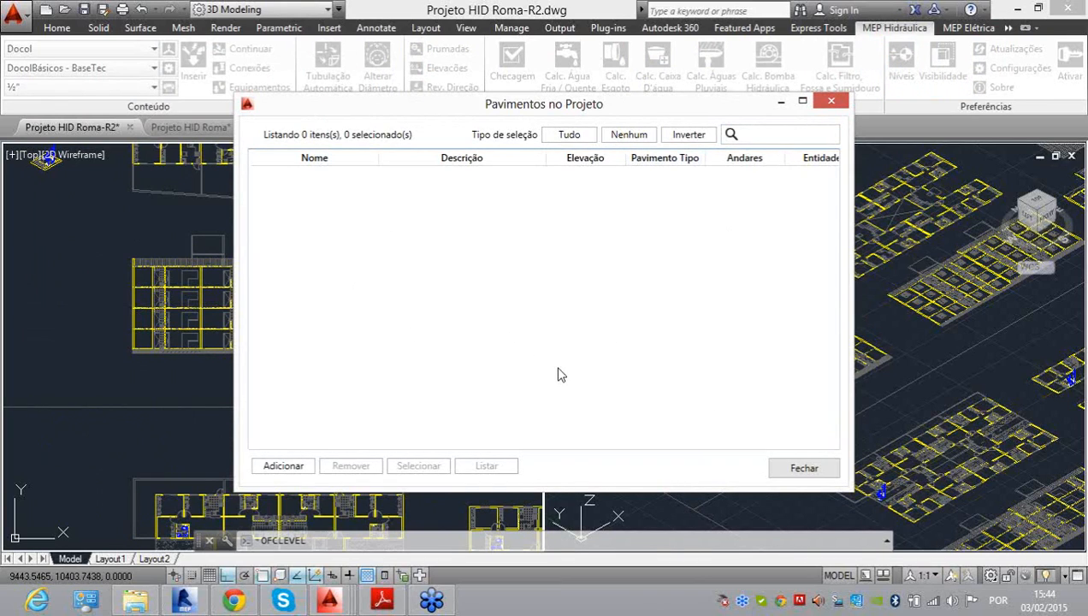
{"action": "left_click", "coordinate": [282, 467]}
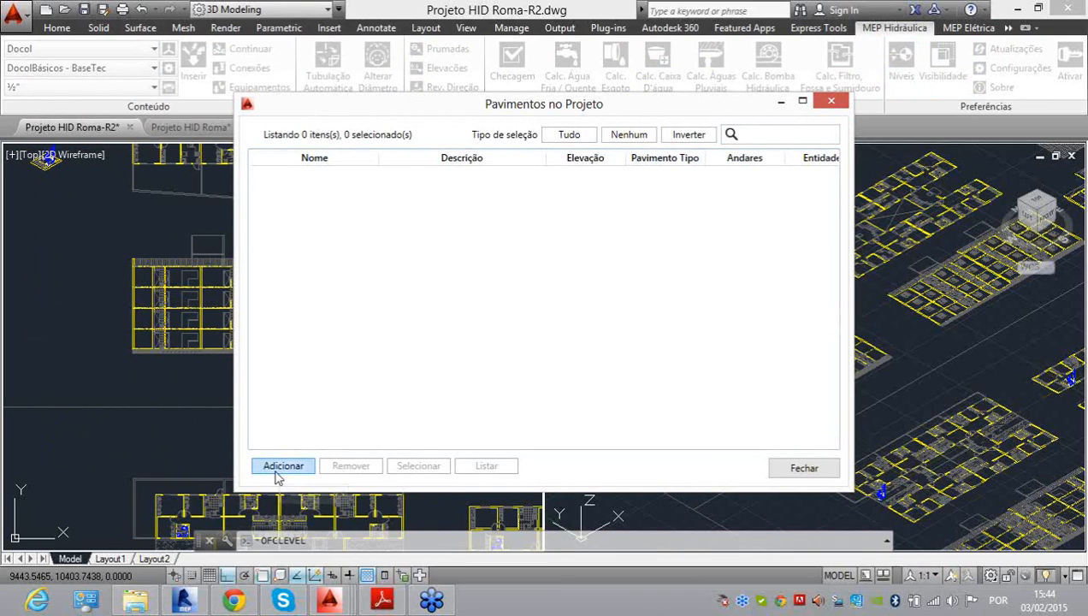
Step: Try to select the drawing entities that belong to the new level, and cancel the selection
{"action": "left_click", "coordinate": [305, 176]}
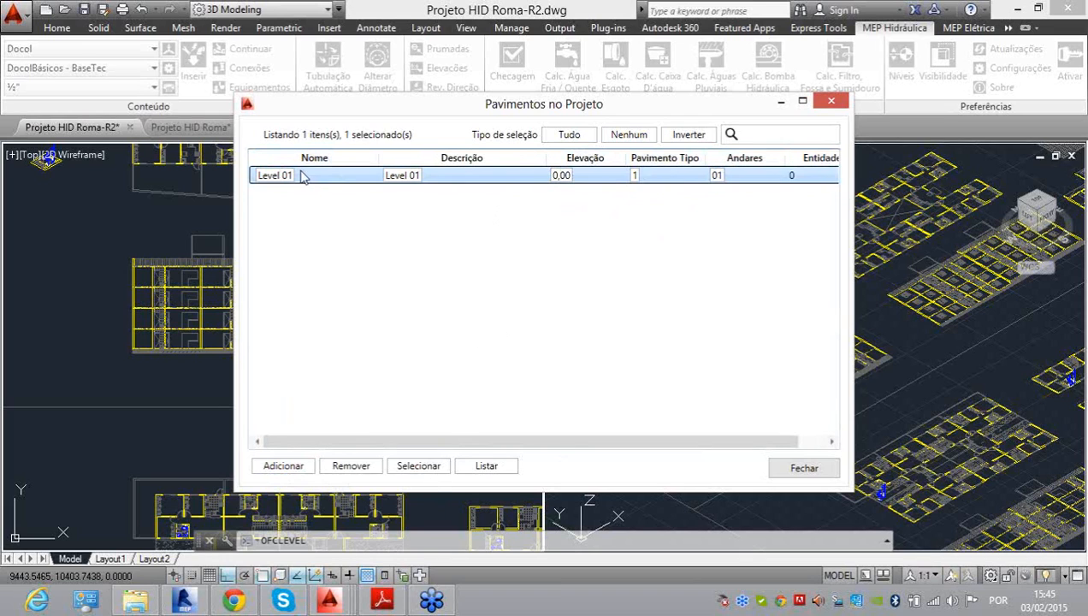
{"action": "left_click", "coordinate": [418, 467]}
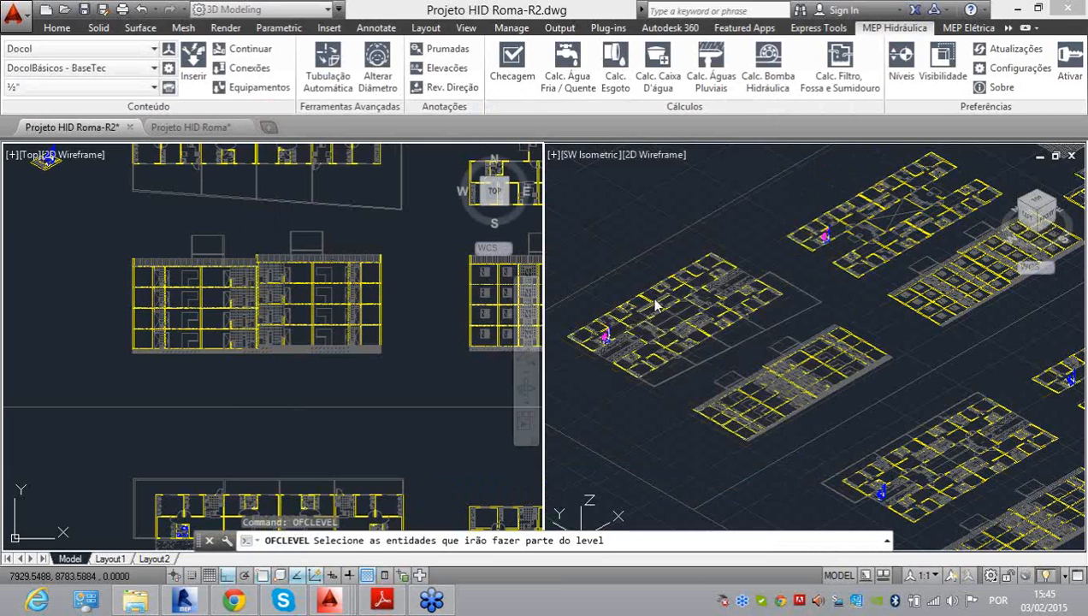
{"action": "left_click", "coordinate": [622, 236]}
{"action": "left_click", "coordinate": [619, 349]}
{"action": "scroll", "coordinate": [608, 327], "scroll_direction": "up", "scroll_amount": 2}
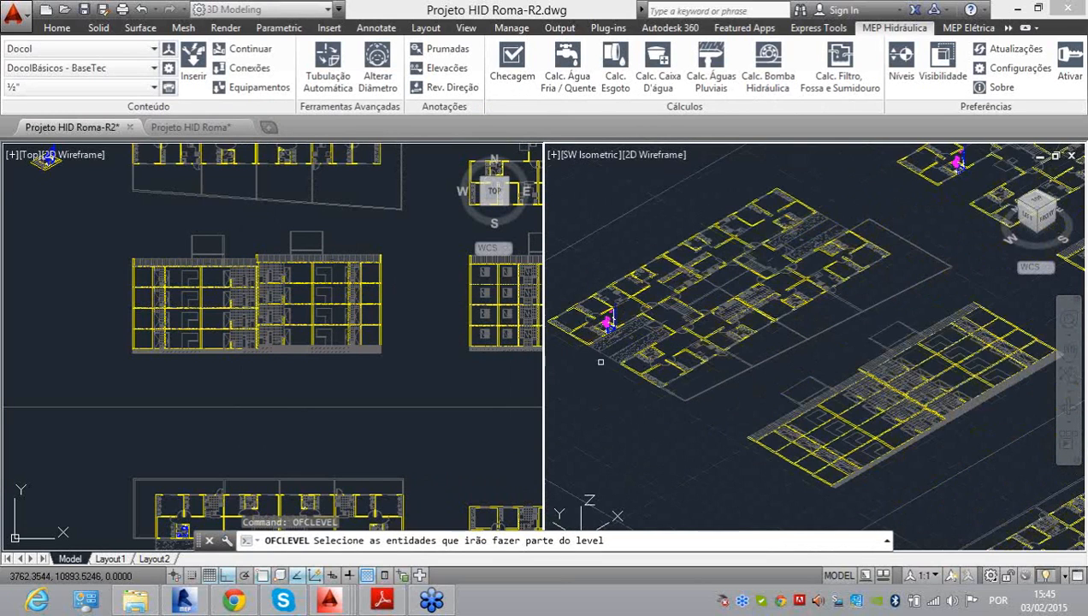
{"action": "key", "text": "Escape"}
{"action": "key", "text": "Escape"}
{"action": "key", "text": "Escape"}
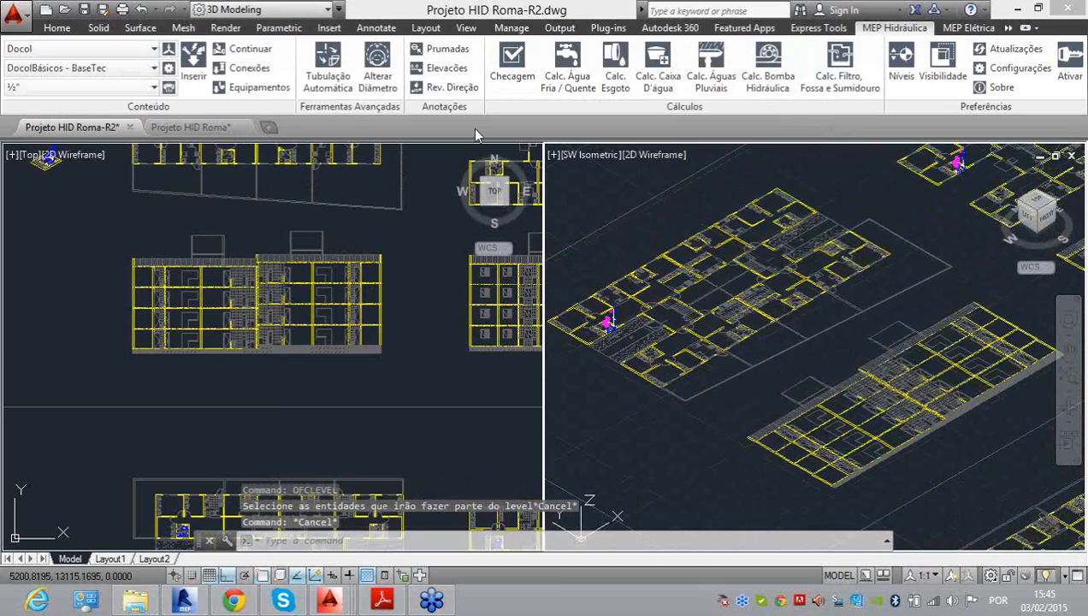
Step: Delete the vertical 25 mm pipe running down beside the riser at the offset above the shower
{"action": "scroll", "coordinate": [573, 282], "scroll_direction": "up", "scroll_amount": 6}
{"action": "scroll", "coordinate": [566, 282], "scroll_direction": "up", "scroll_amount": 2}
{"action": "scroll", "coordinate": [599, 265], "scroll_direction": "down", "scroll_amount": 8}
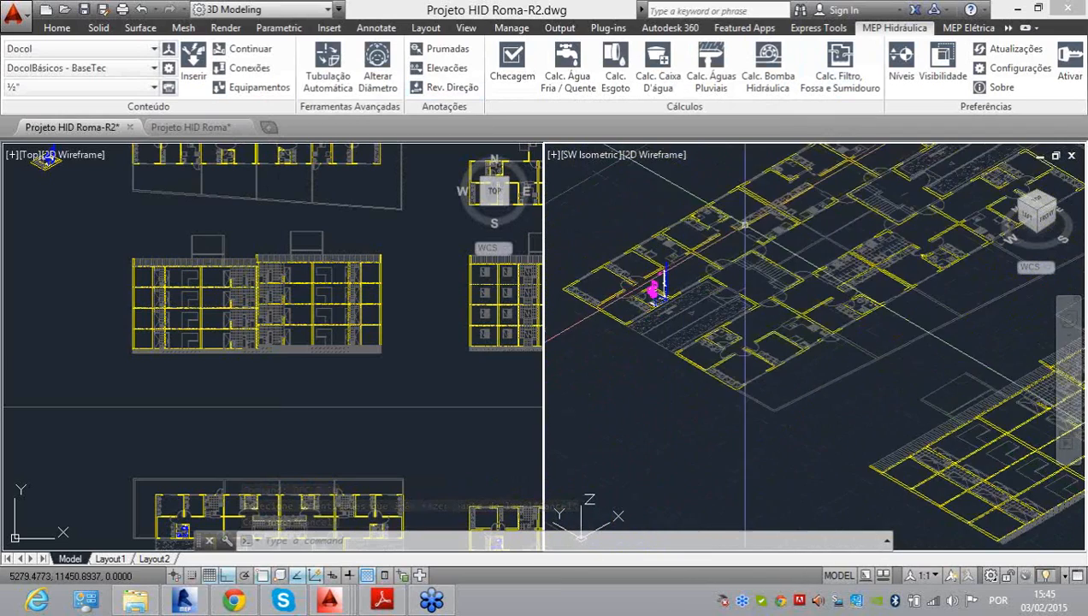
{"action": "scroll", "coordinate": [744, 224], "scroll_direction": "down", "scroll_amount": 6}
{"action": "scroll", "coordinate": [708, 353], "scroll_direction": "up", "scroll_amount": 8}
{"action": "middle_click_drag", "start_coordinate": [820, 402], "coordinate": [815, 425]}
{"action": "scroll", "coordinate": [843, 275], "scroll_direction": "up", "scroll_amount": 8}
{"action": "middle_click_drag", "start_coordinate": [860, 299], "coordinate": [836, 418]}
{"action": "left_click", "coordinate": [833, 368]}
{"action": "left_click", "coordinate": [834, 362]}
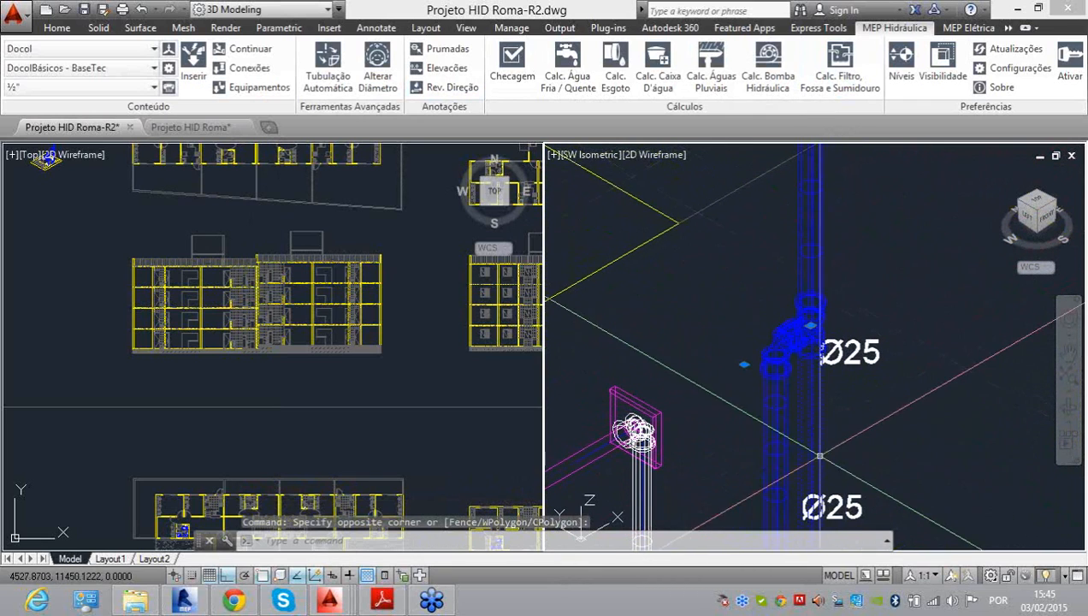
{"action": "key", "text": "Delete"}
Step: Delete the upper pipe, upper elbow and short connecting pipe at the riser's offset, keeping the lower elbow
{"action": "scroll", "coordinate": [802, 300], "scroll_direction": "up", "scroll_amount": 3}
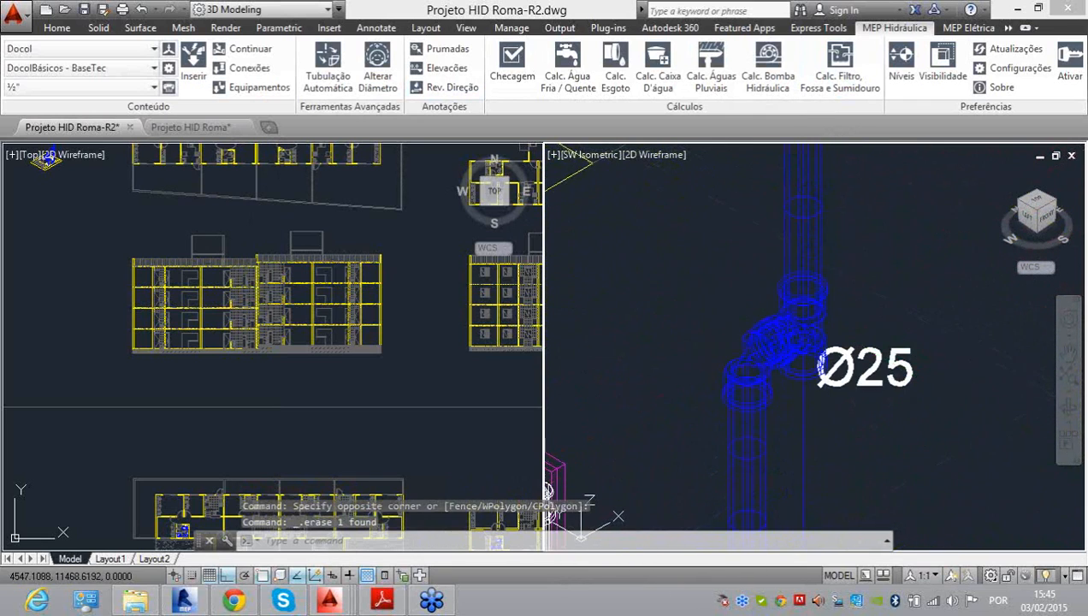
{"action": "left_click", "coordinate": [819, 287]}
{"action": "key", "text": "Delete"}
{"action": "left_click", "coordinate": [822, 299]}
{"action": "key", "text": "Delete"}
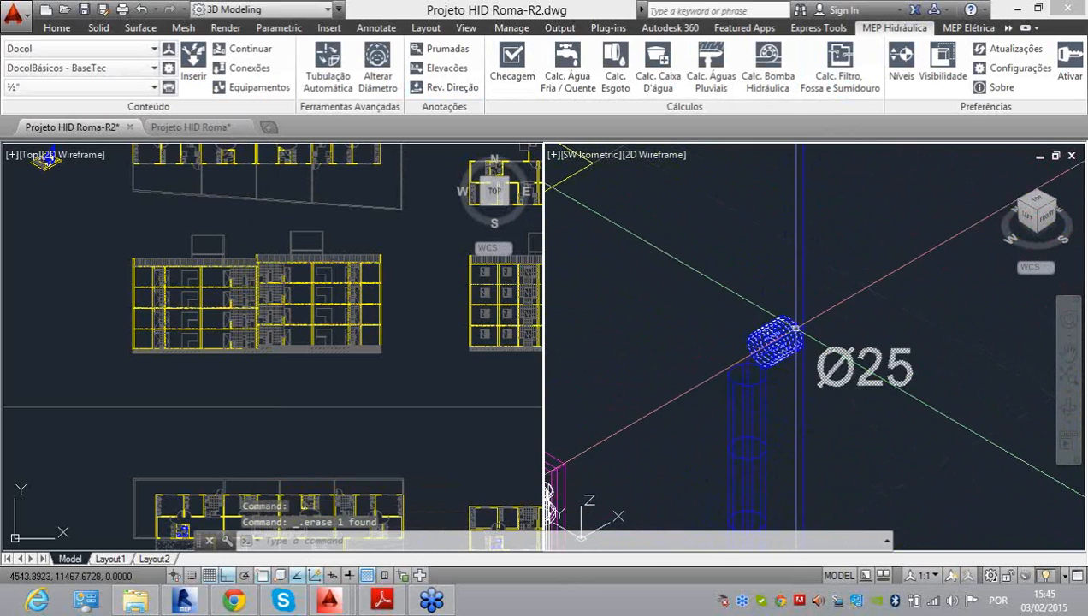
{"action": "key", "text": "ctrl+z"}
{"action": "scroll", "coordinate": [796, 328], "scroll_direction": "up", "scroll_amount": 6}
{"action": "left_click", "coordinate": [798, 324]}
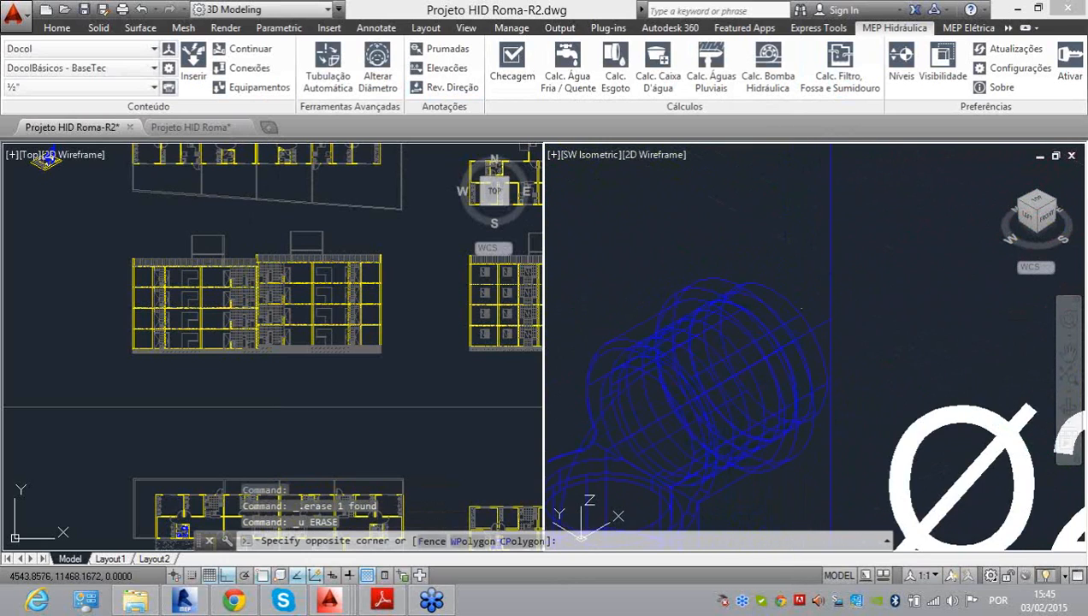
{"action": "left_click", "coordinate": [788, 298]}
{"action": "key", "text": "Delete"}
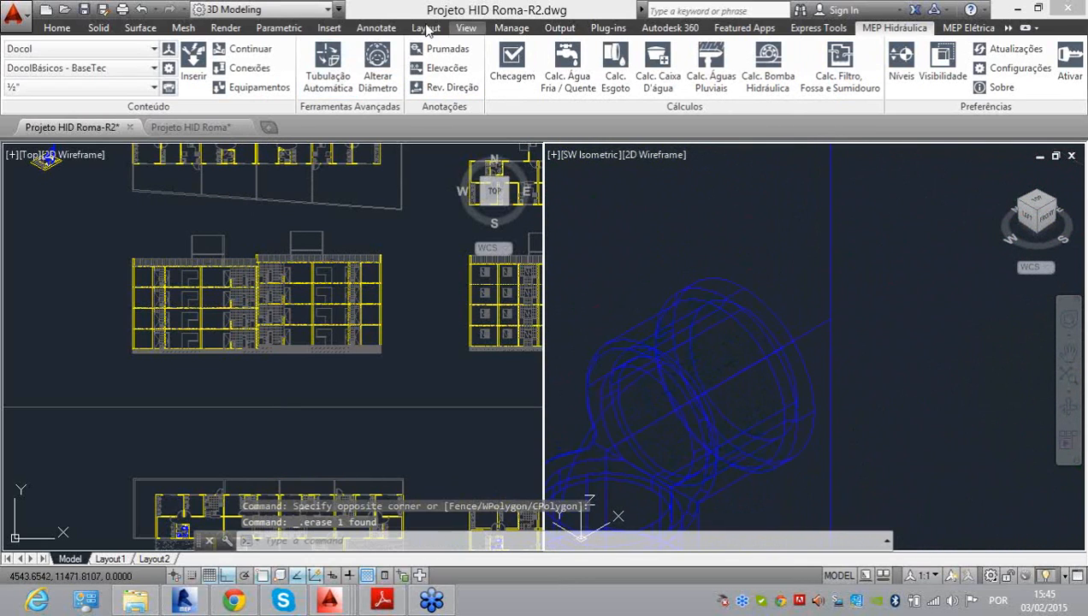
Step: Set the piping content to the manufacturer Tigre and the line Água Fria Soldável
{"action": "left_click", "coordinate": [729, 282]}
{"action": "key", "text": "Escape"}
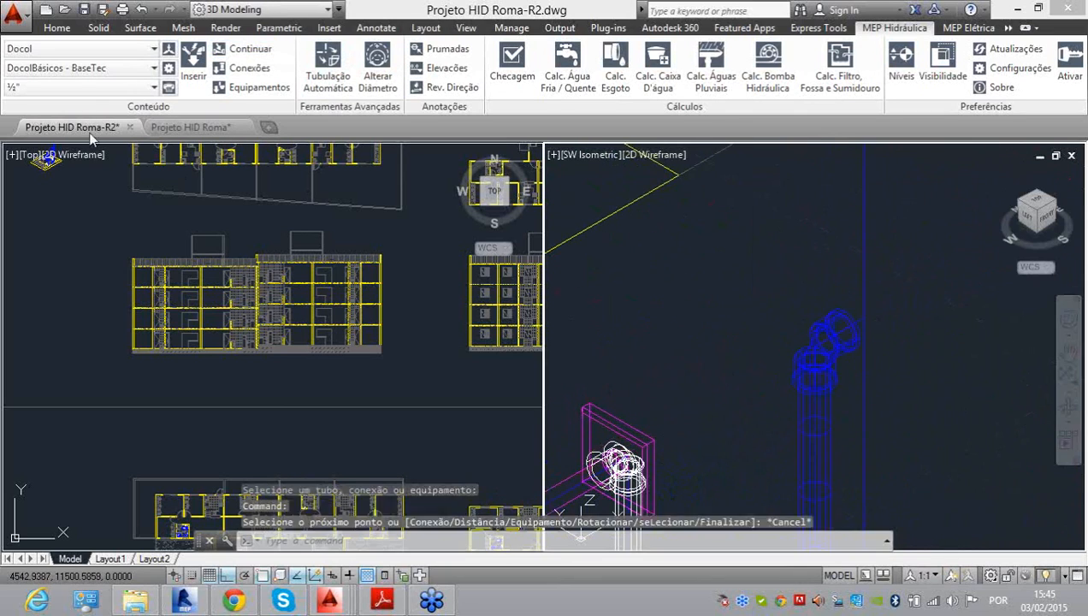
{"action": "left_click", "coordinate": [62, 48]}
{"action": "left_click", "coordinate": [59, 103]}
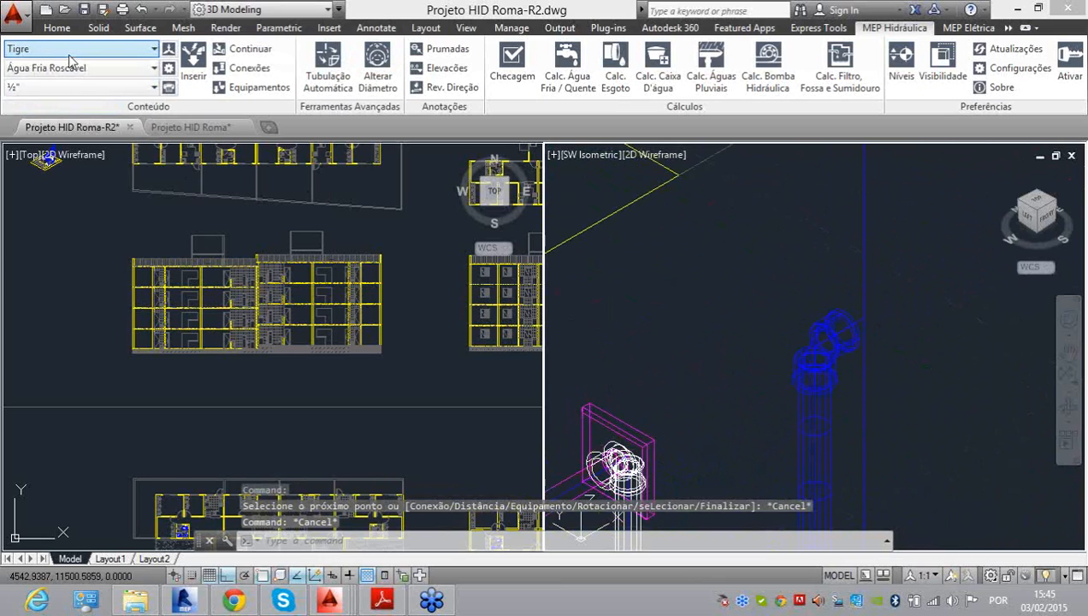
{"action": "left_click", "coordinate": [70, 67]}
{"action": "left_click", "coordinate": [84, 104]}
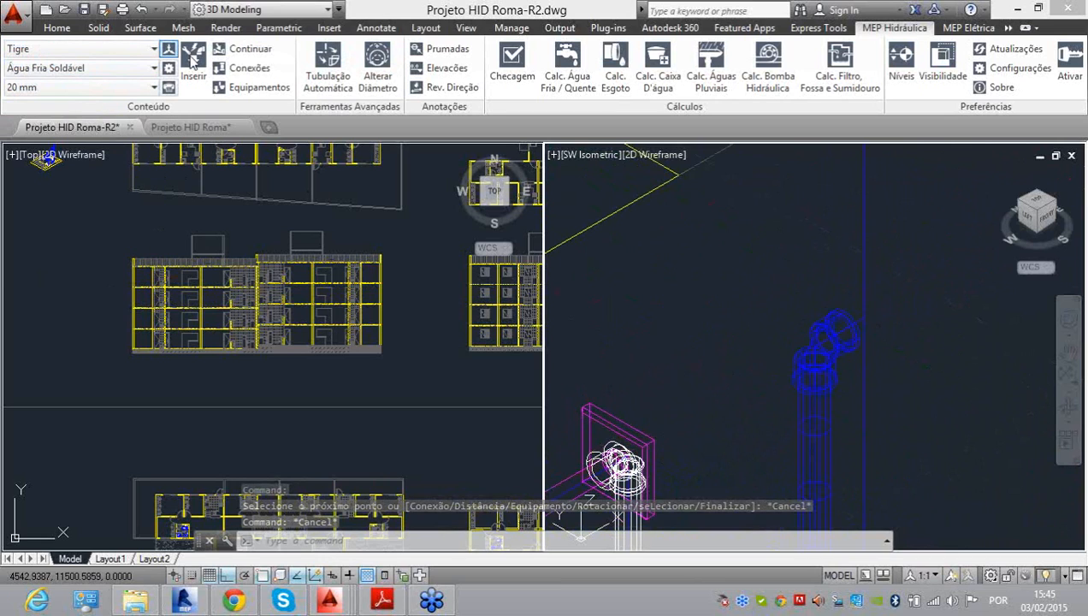
Step: Continue from the open end of the riser's elbow with a short horizontal 25 mm pipe
{"action": "left_click", "coordinate": [244, 49]}
{"action": "left_click", "coordinate": [842, 309]}
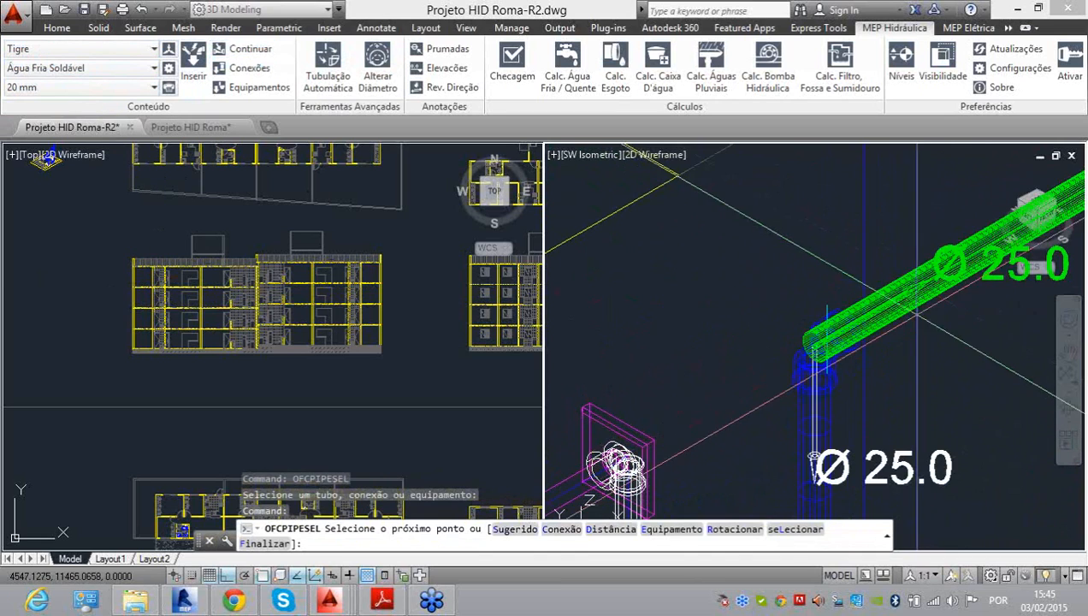
{"action": "scroll", "coordinate": [816, 346], "scroll_direction": "up", "scroll_amount": 6}
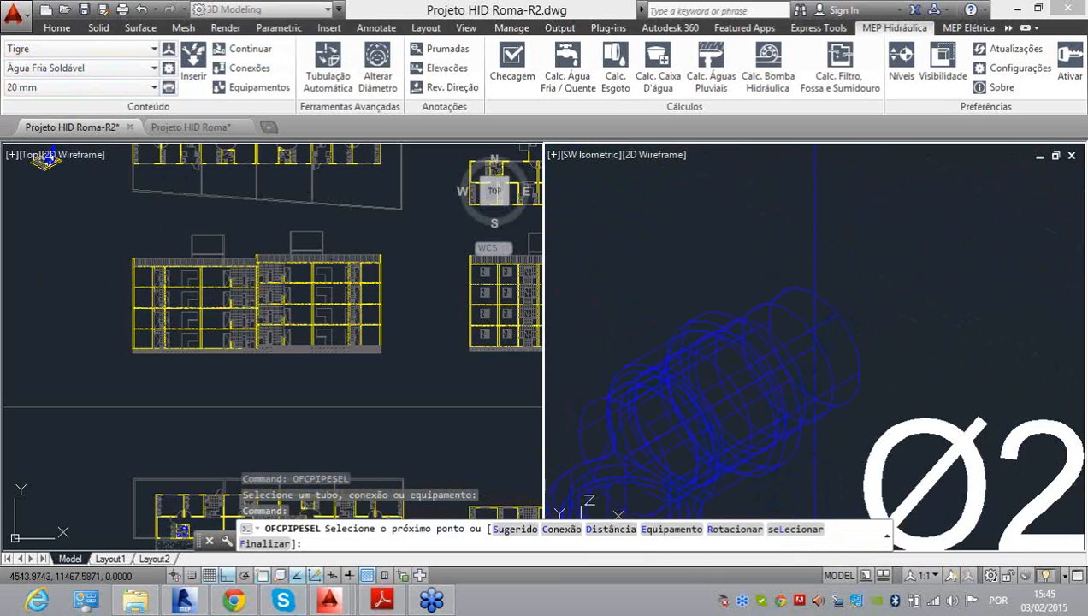
Step: Insert a Joelho 90º Ø25 mm fitting at the end of the short pipe, accepting the default connection point option
{"action": "type", "text": "C"}
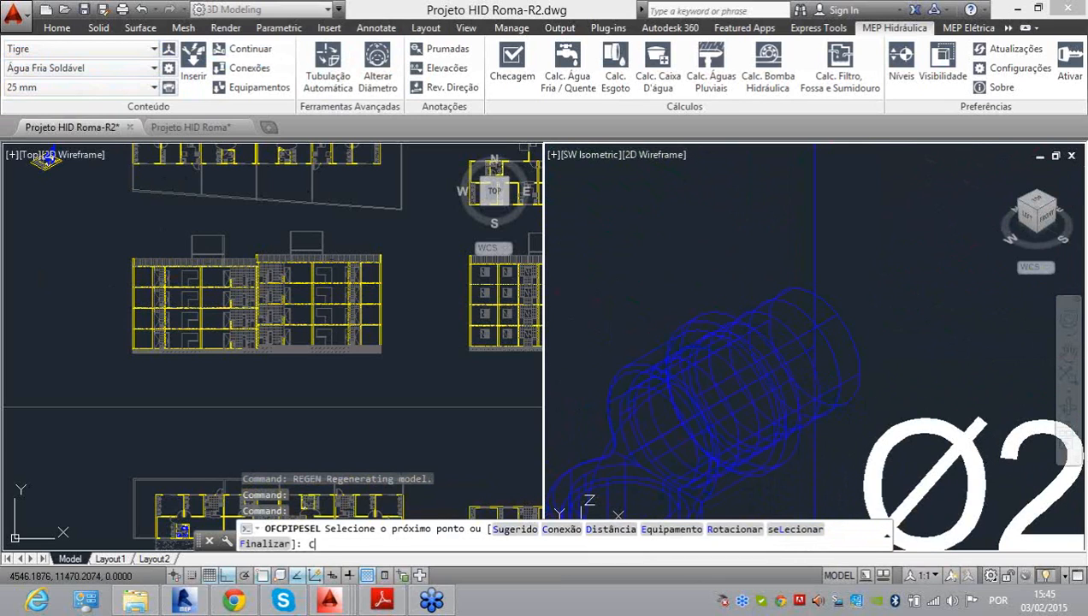
{"action": "key", "text": "Return"}
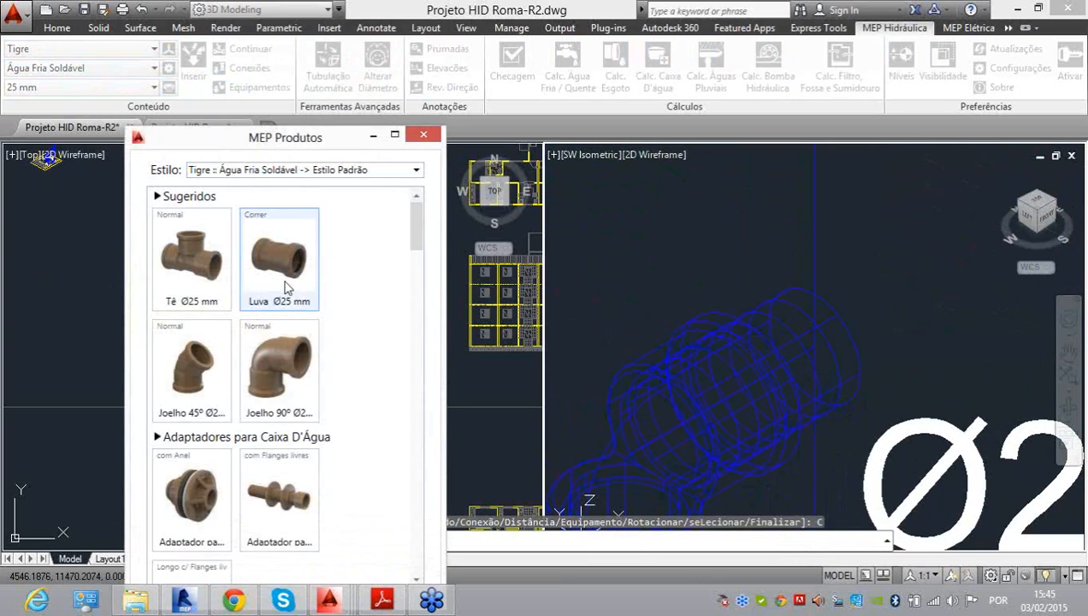
{"action": "left_click", "coordinate": [279, 368]}
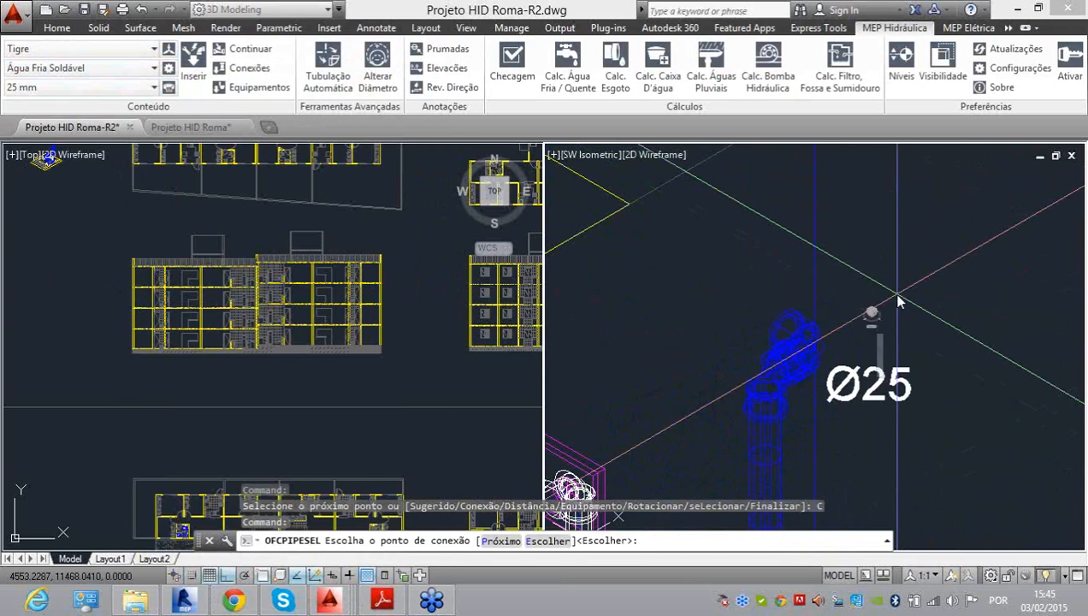
{"action": "key", "text": "Return"}
Step: Rotate the new elbow about its connection point by 90 degrees and by another 180 degrees, so it opens upward
{"action": "type", "text": "R"}
{"action": "key", "text": "Return"}
{"action": "type", "text": "90"}
{"action": "key", "text": "Return"}
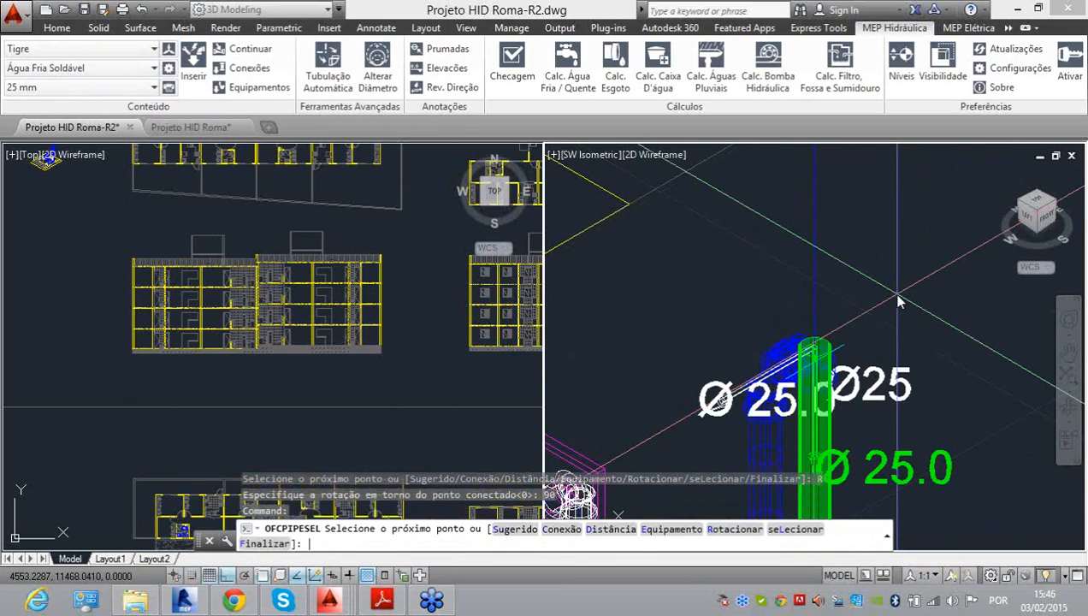
{"action": "type", "text": "R"}
{"action": "key", "text": "Return"}
{"action": "type", "text": "180"}
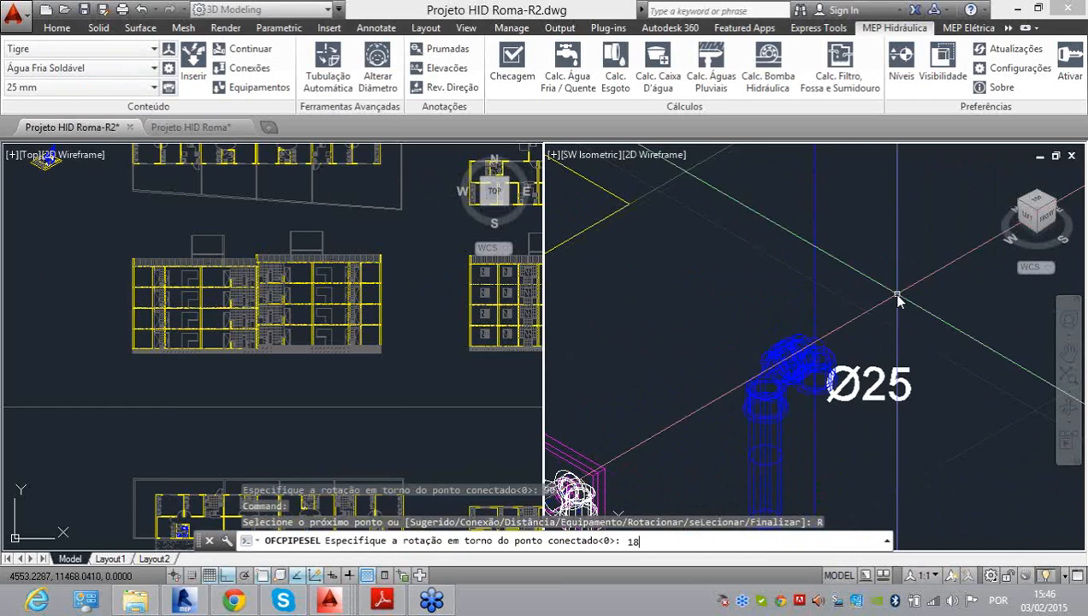
{"action": "key", "text": "Return"}
Step: Draw a vertical 25 mm pipe upward from the rotated elbow, end the routing, and select the pipe
{"action": "scroll", "coordinate": [855, 377], "scroll_direction": "down", "scroll_amount": 10}
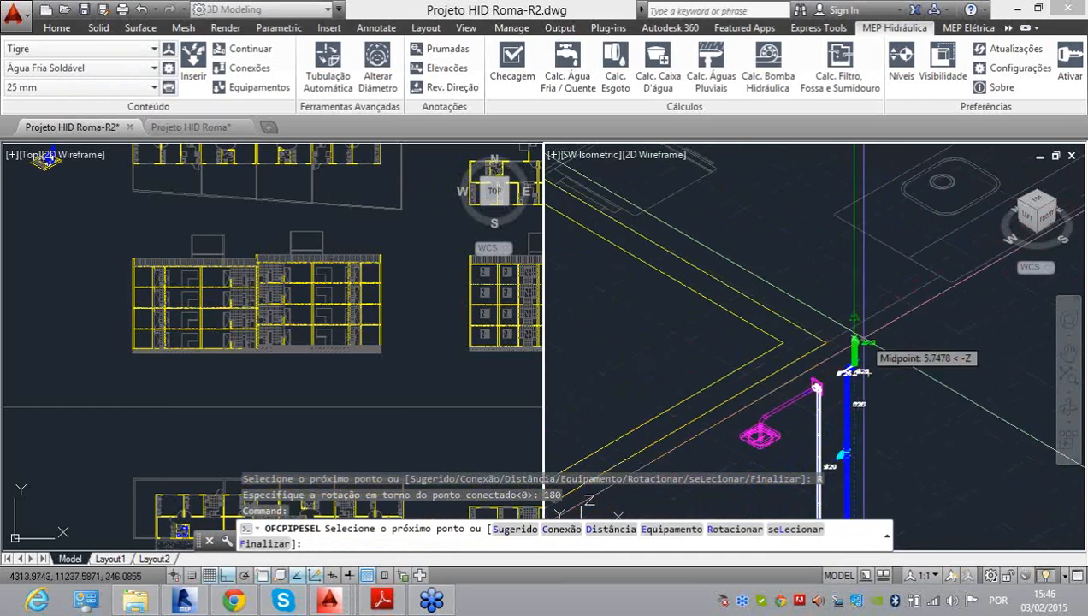
{"action": "scroll", "coordinate": [865, 312], "scroll_direction": "up", "scroll_amount": 5}
{"action": "left_click", "coordinate": [862, 319]}
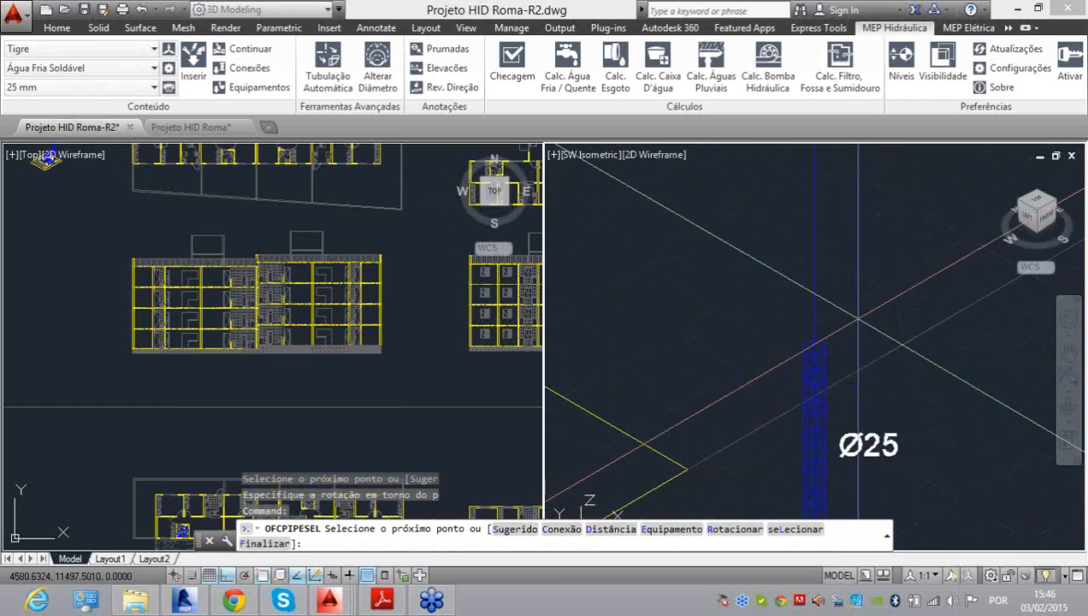
{"action": "scroll", "coordinate": [753, 332], "scroll_direction": "down", "scroll_amount": 4}
{"action": "key", "text": "Escape"}
{"action": "key", "text": "Escape"}
{"action": "middle_click_drag", "start_coordinate": [776, 338], "coordinate": [746, 305]}
{"action": "left_click", "coordinate": [743, 321]}
{"action": "scroll", "coordinate": [730, 315], "scroll_direction": "up", "scroll_amount": 4}
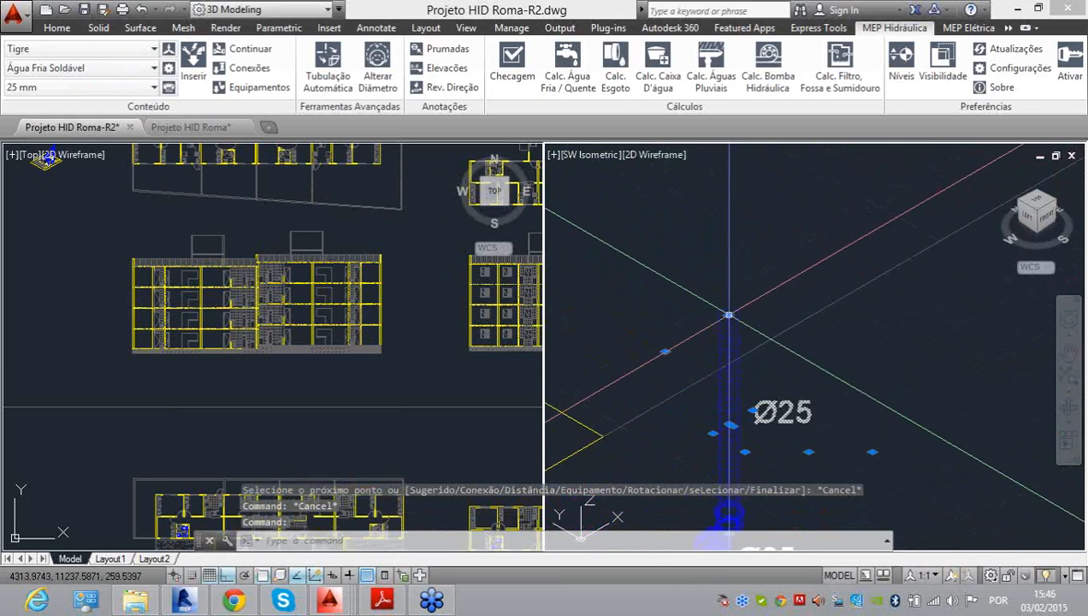
{"action": "left_click", "coordinate": [729, 315]}
{"action": "scroll", "coordinate": [733, 304], "scroll_direction": "down", "scroll_amount": 4}
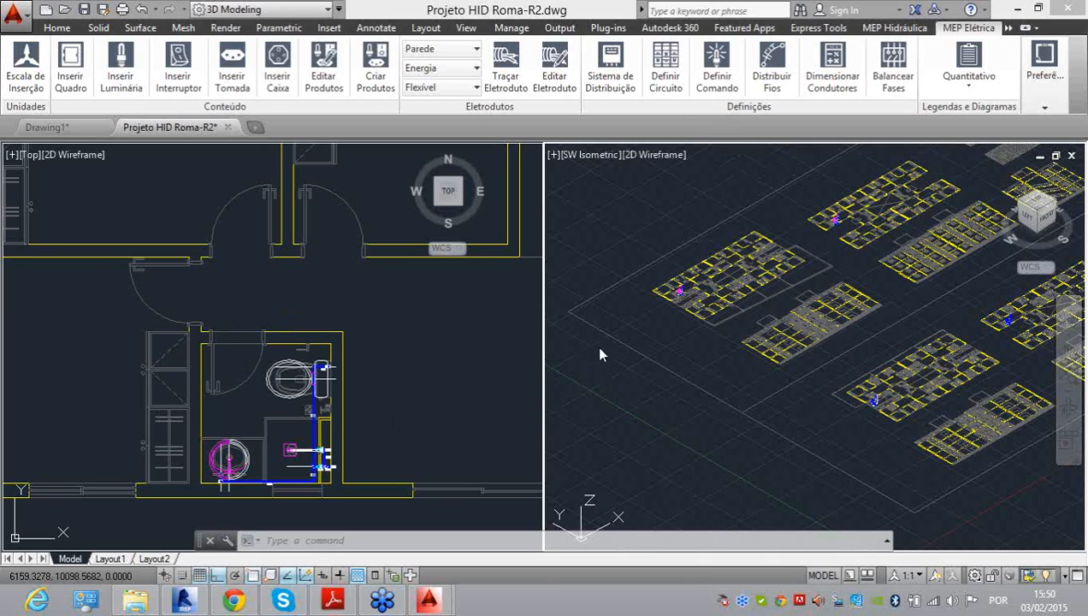
Step: Examine the building's floor plans in the plan view and the bathroom's cold-water riser in the isometric view
{"action": "left_click", "coordinate": [399, 359]}
{"action": "scroll", "coordinate": [399, 360], "scroll_direction": "down", "scroll_amount": 5}
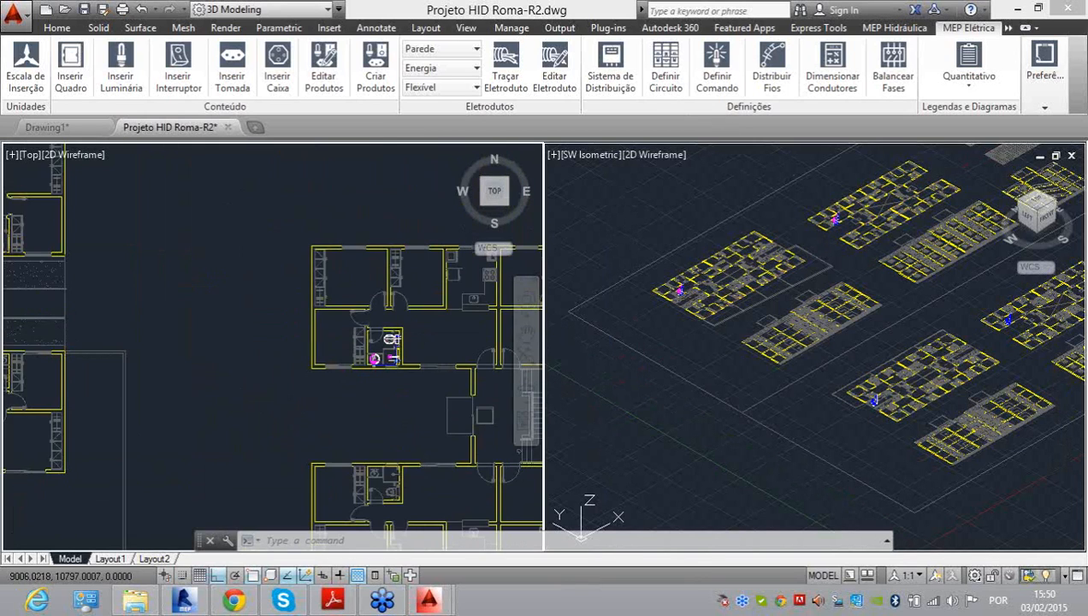
{"action": "scroll", "coordinate": [415, 342], "scroll_direction": "down", "scroll_amount": 6}
{"action": "left_click", "coordinate": [616, 323]}
{"action": "scroll", "coordinate": [722, 285], "scroll_direction": "up", "scroll_amount": 6}
{"action": "scroll", "coordinate": [621, 287], "scroll_direction": "up", "scroll_amount": 10}
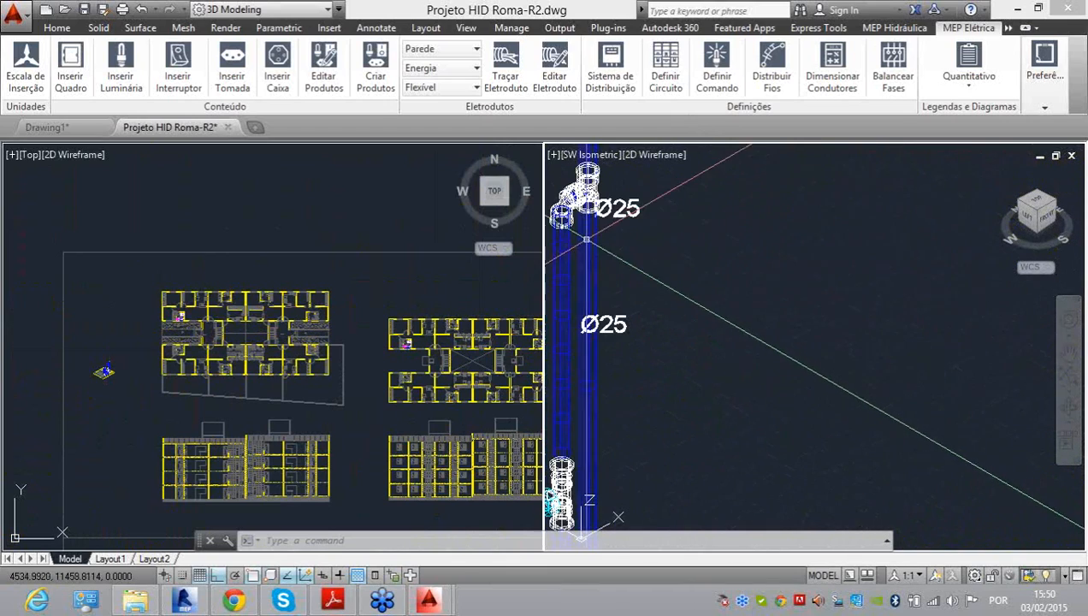
{"action": "left_click", "coordinate": [666, 273]}
{"action": "scroll", "coordinate": [674, 270], "scroll_direction": "down", "scroll_amount": 8}
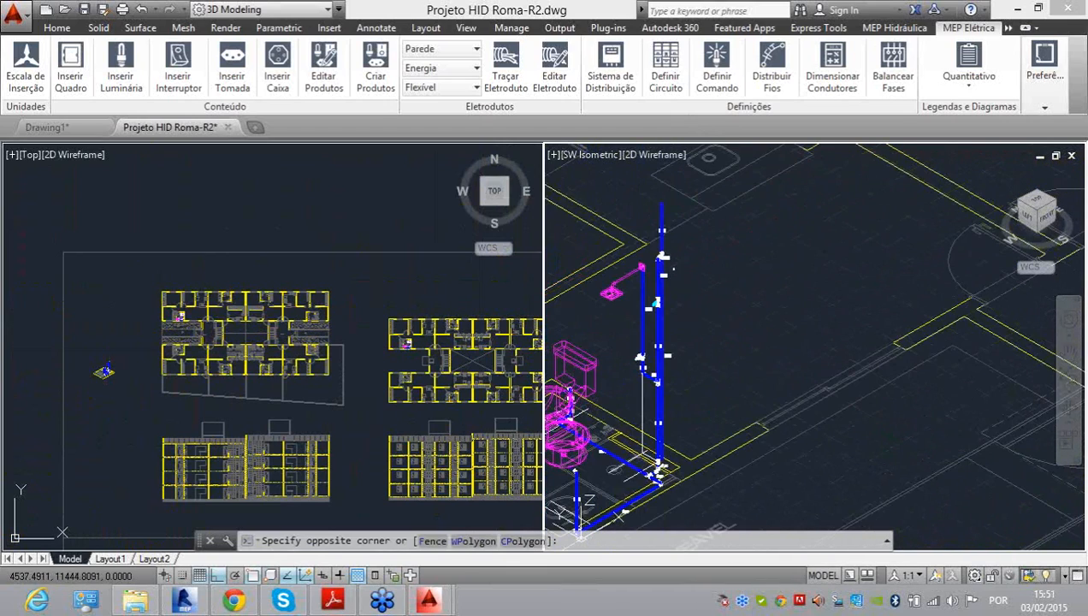
{"action": "left_click", "coordinate": [673, 270]}
{"action": "scroll", "coordinate": [682, 285], "scroll_direction": "down", "scroll_amount": 10}
{"action": "middle_click_drag", "start_coordinate": [691, 290], "coordinate": [619, 319]}
{"action": "scroll", "coordinate": [619, 320], "scroll_direction": "up", "scroll_amount": 12}
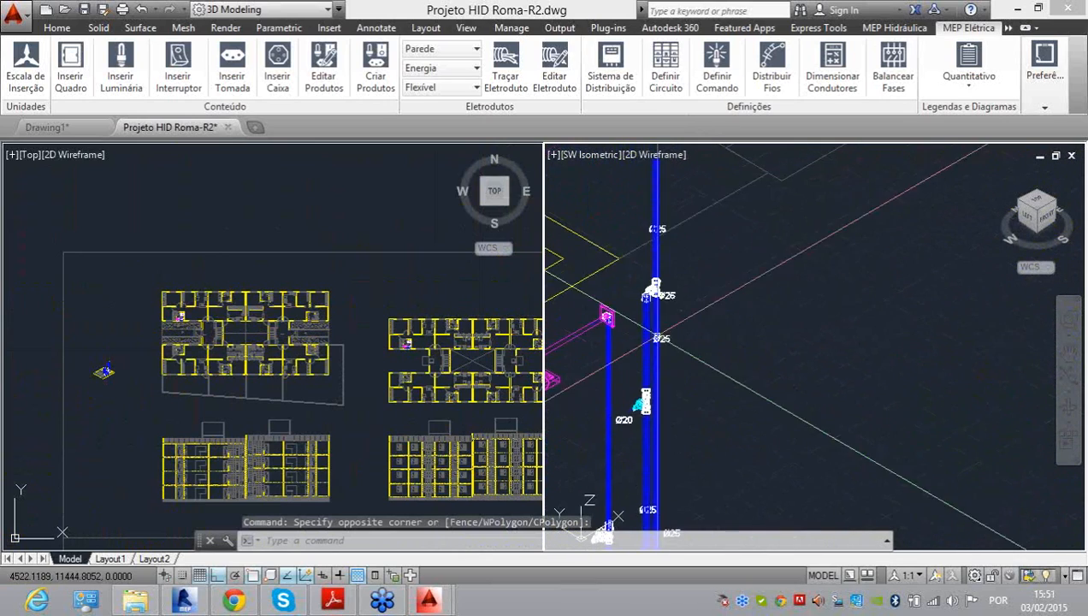
Step: Delete the pipes and upper elbow at the riser's offset, keeping the elbow on top of the lower riser pipe
{"action": "scroll", "coordinate": [651, 292], "scroll_direction": "up", "scroll_amount": 8}
{"action": "left_click", "coordinate": [731, 318]}
{"action": "left_click", "coordinate": [683, 401]}
{"action": "scroll", "coordinate": [682, 347], "scroll_direction": "down", "scroll_amount": 2}
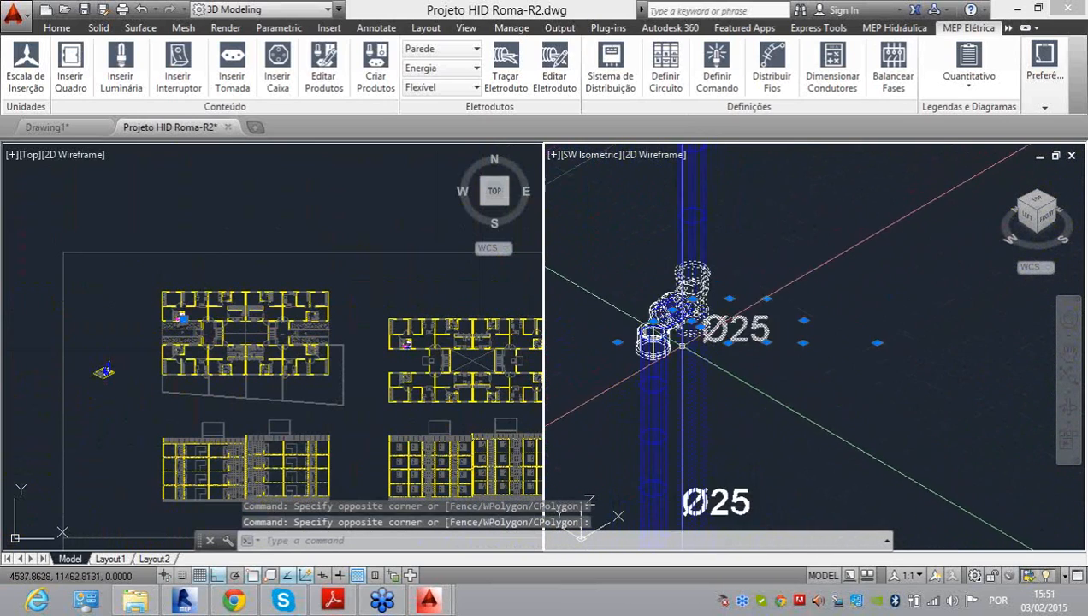
{"action": "scroll", "coordinate": [682, 347], "scroll_direction": "up", "scroll_amount": 4}
{"action": "key", "text": "Delete"}
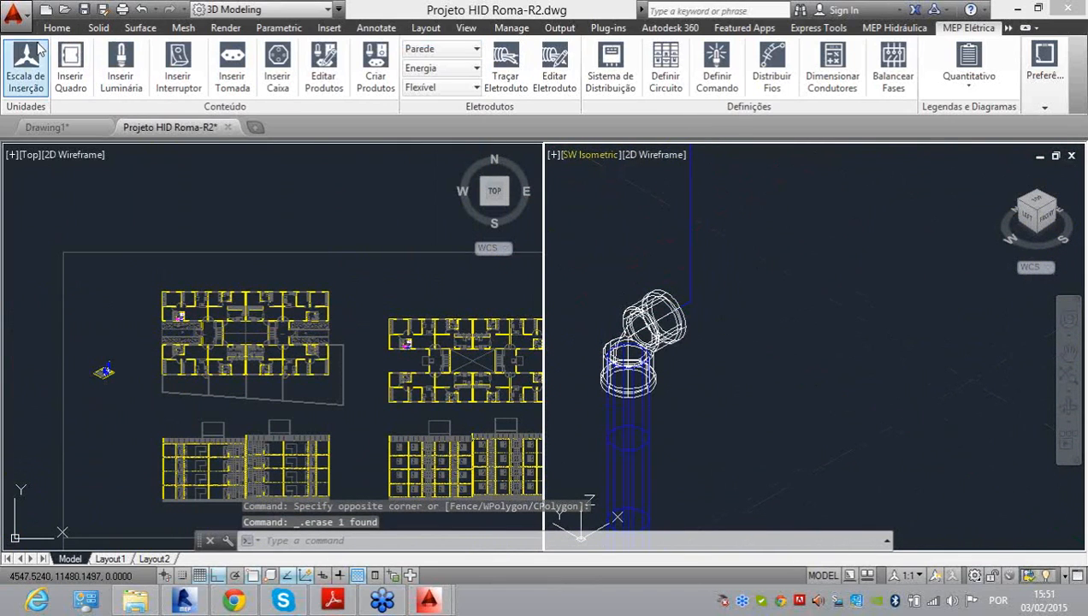
Step: Resume the hydraulic piping from the remaining riser elbow and draw a short horizontal 25 mm pipe
{"action": "left_click", "coordinate": [873, 28]}
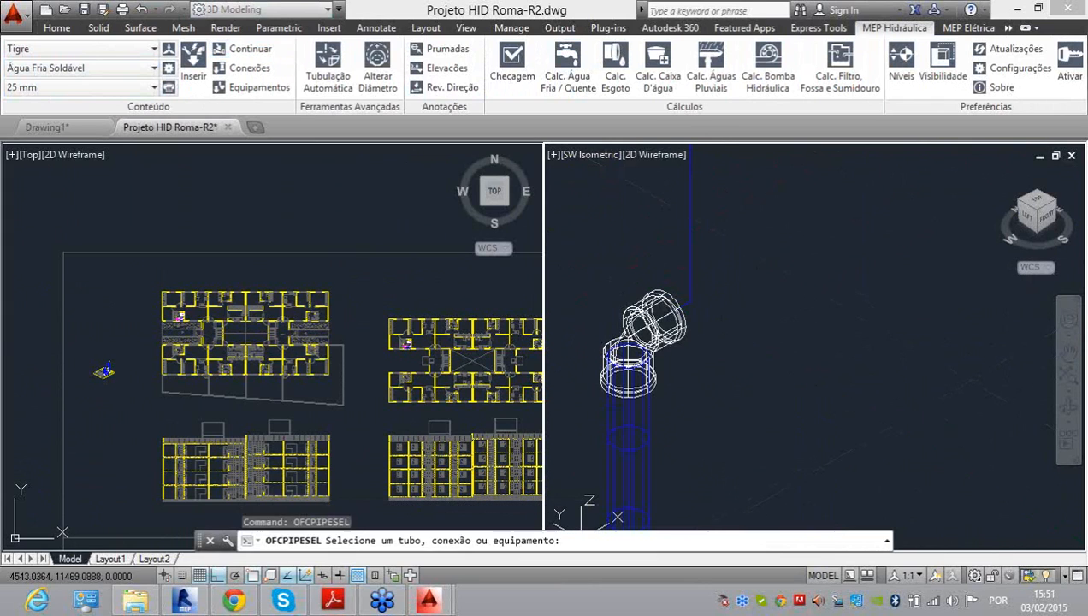
{"action": "left_click", "coordinate": [663, 304]}
{"action": "scroll", "coordinate": [856, 325], "scroll_direction": "down", "scroll_amount": 3}
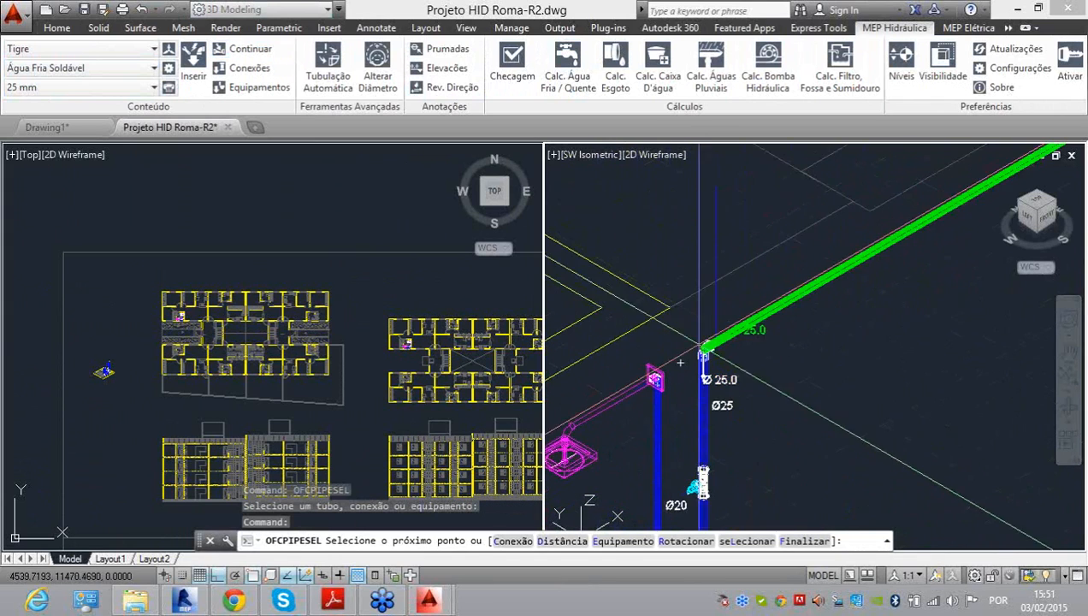
{"action": "left_click", "coordinate": [648, 355]}
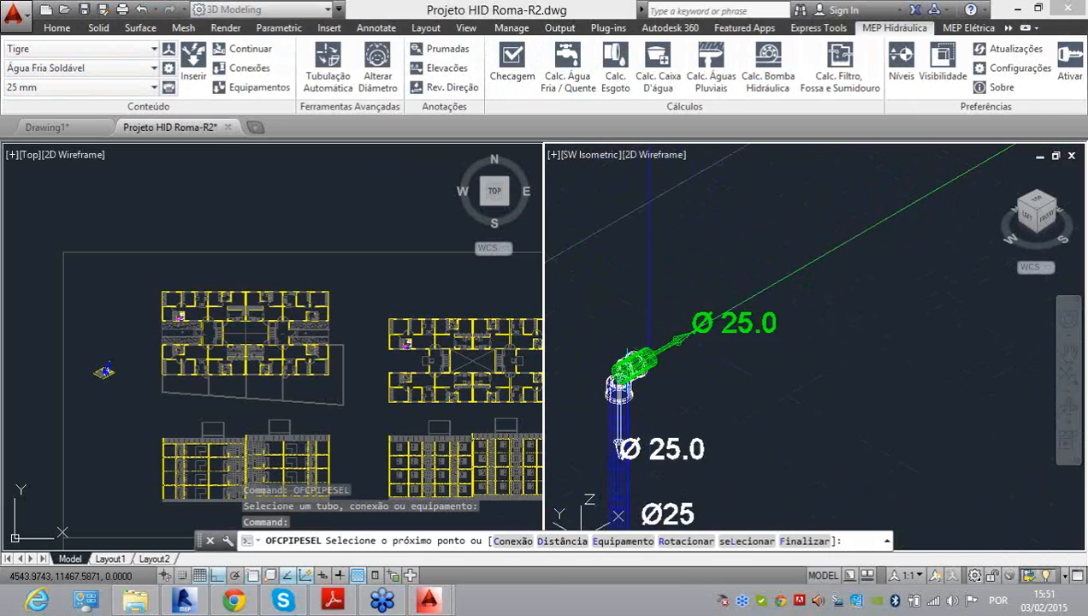
{"action": "scroll", "coordinate": [638, 345], "scroll_direction": "down", "scroll_amount": 5}
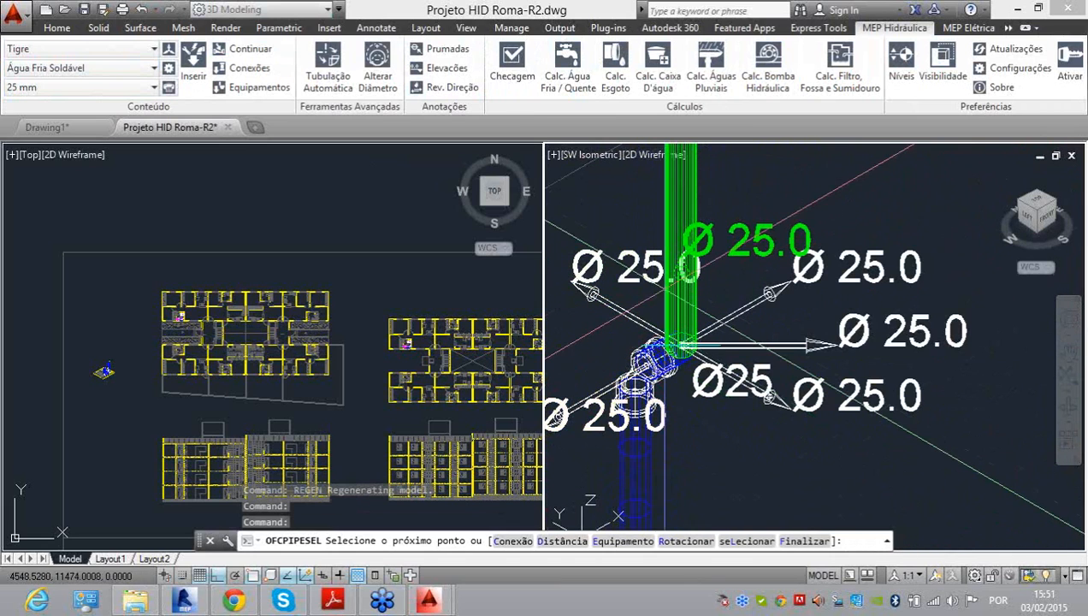
Step: Add a Joelho 90º Ø25 mm fitting to the short pipe's end, using the option to choose the connection point
{"action": "type", "text": "cione o próximo ponto ou : c"}
{"action": "key", "text": "Return"}
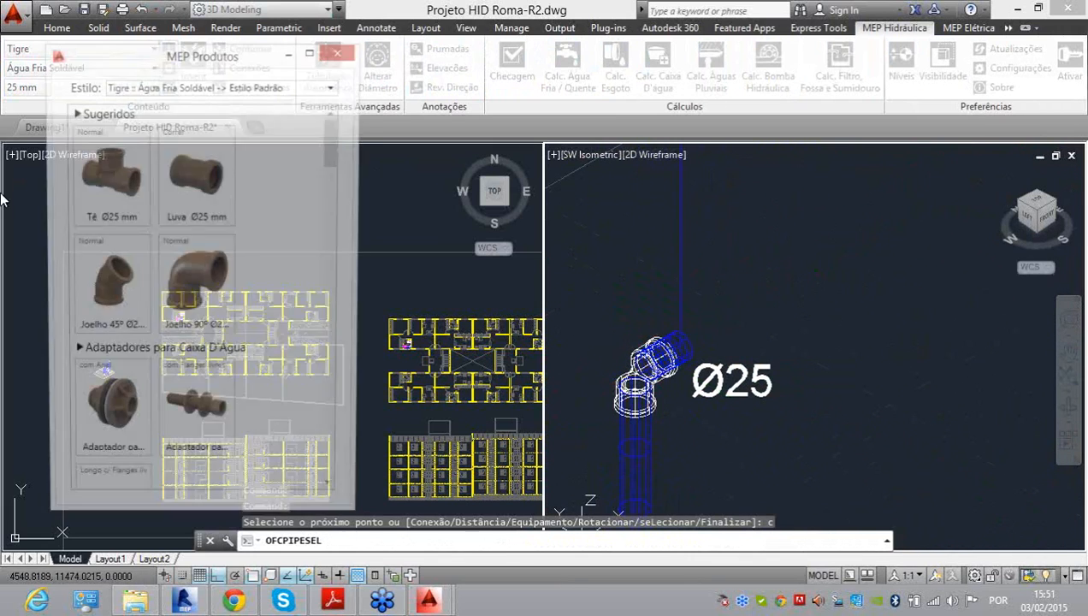
{"action": "scroll", "coordinate": [213, 279], "scroll_direction": "down", "scroll_amount": 1}
{"action": "left_click", "coordinate": [215, 267]}
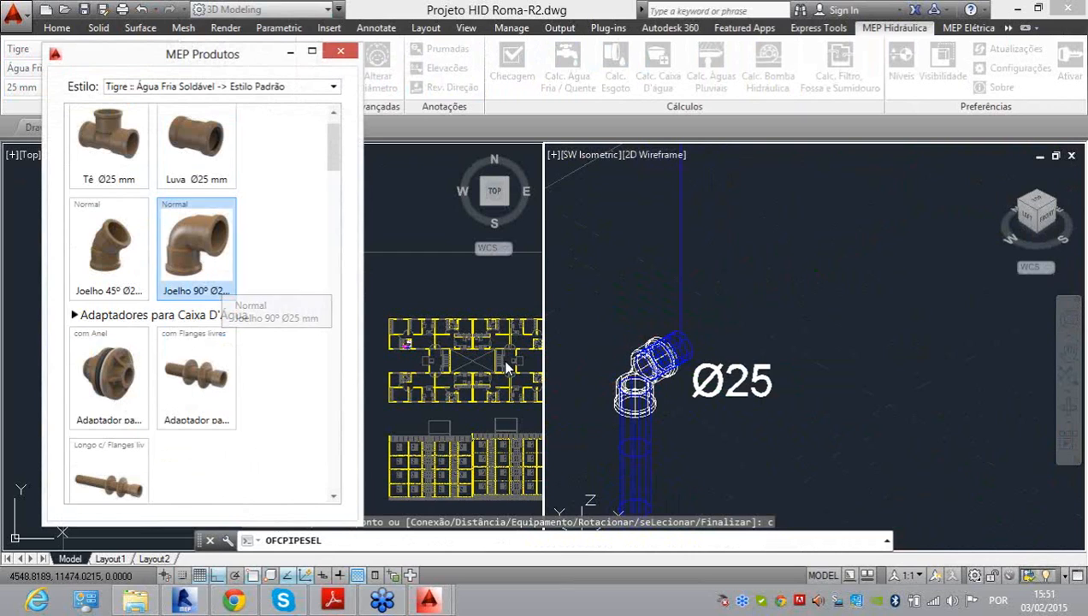
{"action": "type", "text": "e"}
Step: Turn the added 90º elbow upward by rotating it 90 degrees and a further 180 degrees about its connection
{"action": "key", "text": "Return"}
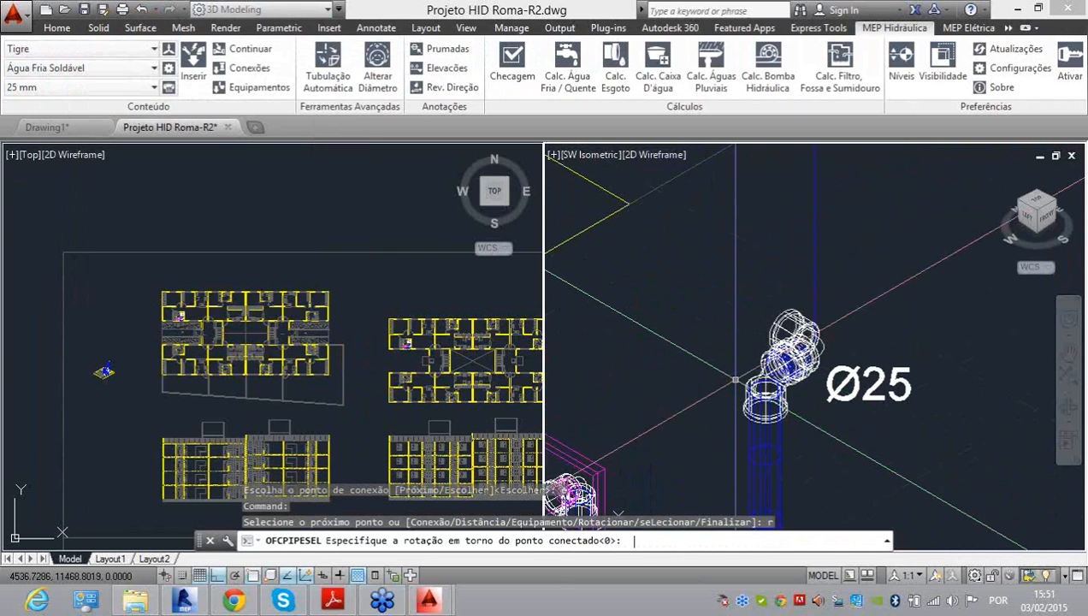
{"action": "type", "text": "90"}
{"action": "key", "text": "Return"}
{"action": "type", "text": "róximo ponto ou : r"}
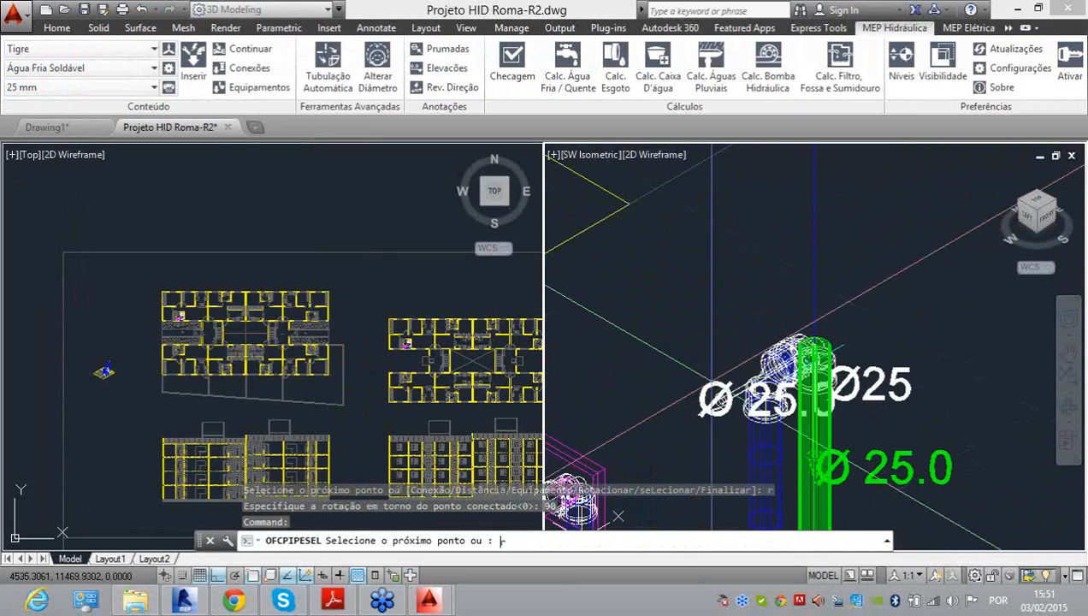
{"action": "key", "text": "Return"}
{"action": "type", "text": "180"}
{"action": "key", "text": "Return"}
{"action": "scroll", "coordinate": [617, 516], "scroll_direction": "down", "scroll_amount": 4}
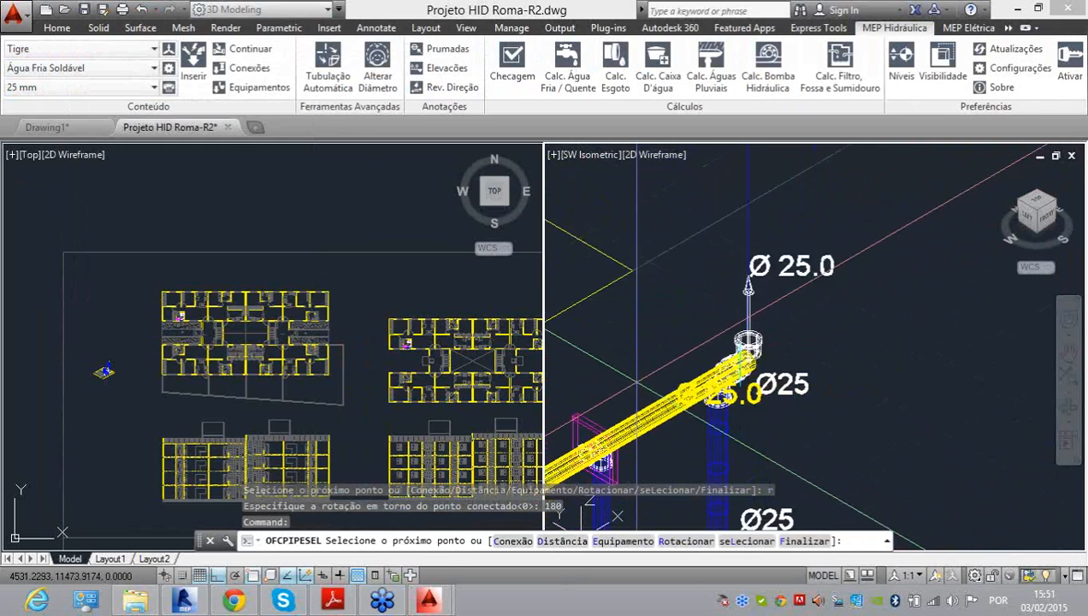
Step: Draw a vertical 25 mm pipe upward from the riser's added 90º elbow and end the piping command
{"action": "scroll", "coordinate": [681, 213], "scroll_direction": "up", "scroll_amount": 2}
{"action": "left_click", "coordinate": [814, 345]}
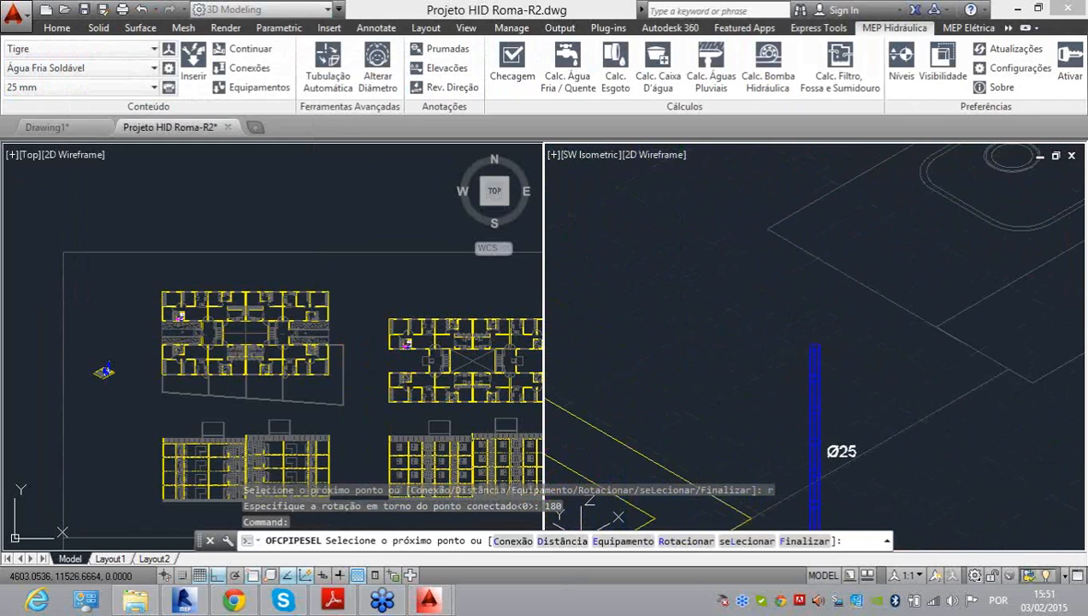
{"action": "key", "text": "Escape"}
{"action": "key", "text": "Escape"}
Step: Examine the riser's upper offset and the piping's position across the different floor plans
{"action": "scroll", "coordinate": [619, 302], "scroll_direction": "down", "scroll_amount": 8}
{"action": "scroll", "coordinate": [643, 400], "scroll_direction": "down", "scroll_amount": 5}
{"action": "middle_click_drag", "start_coordinate": [643, 401], "coordinate": [623, 332]}
{"action": "scroll", "coordinate": [619, 329], "scroll_direction": "up", "scroll_amount": 7}
{"action": "scroll", "coordinate": [654, 334], "scroll_direction": "down", "scroll_amount": 2}
{"action": "scroll", "coordinate": [654, 334], "scroll_direction": "down", "scroll_amount": 6}
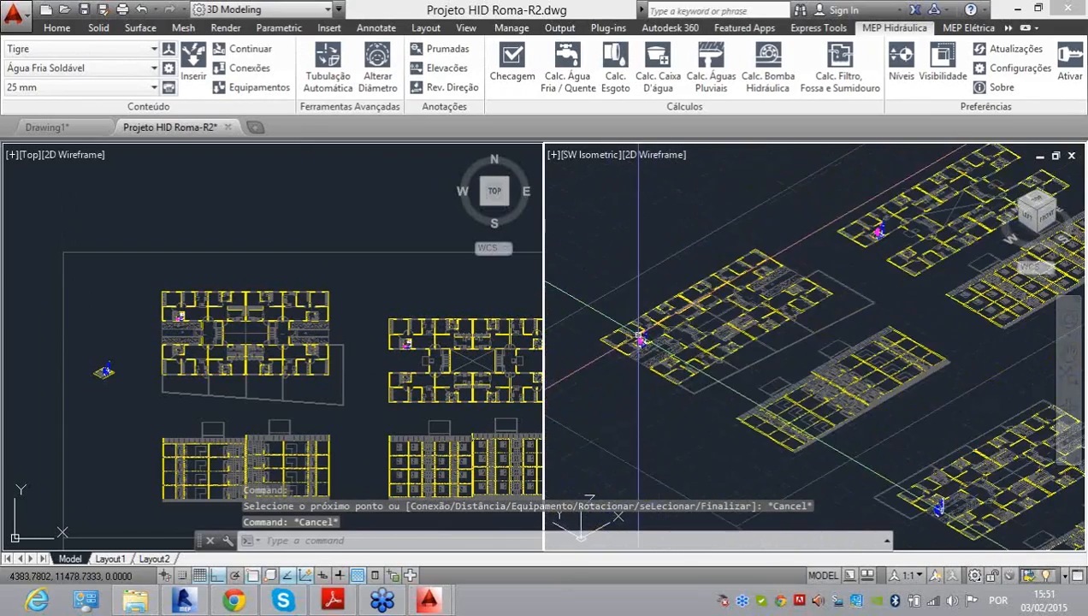
{"action": "scroll", "coordinate": [672, 322], "scroll_direction": "up", "scroll_amount": 9}
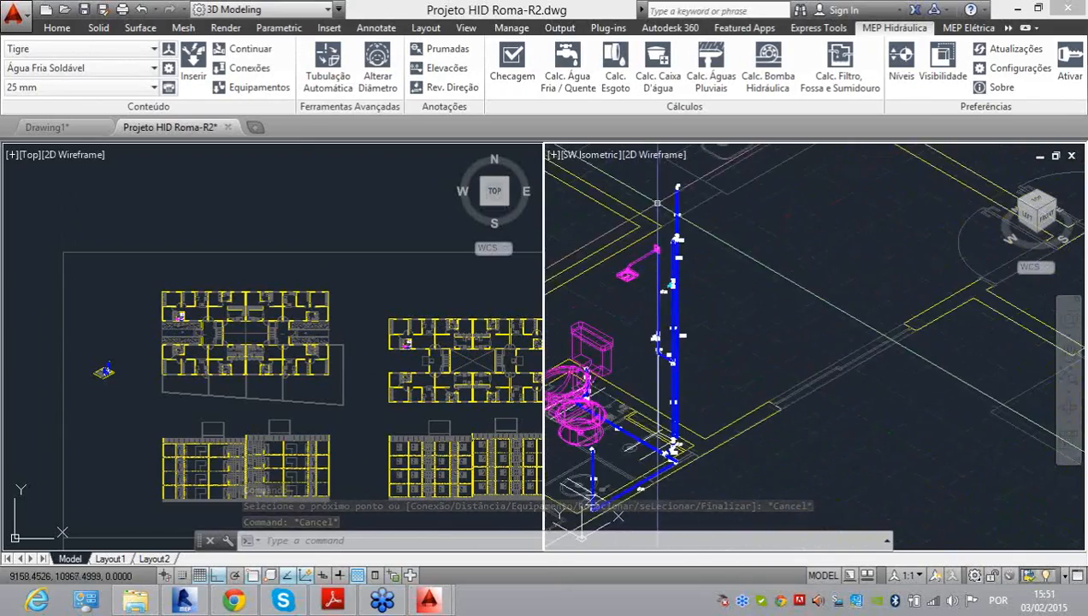
{"action": "scroll", "coordinate": [724, 271], "scroll_direction": "down", "scroll_amount": 2}
{"action": "scroll", "coordinate": [723, 271], "scroll_direction": "down", "scroll_amount": 8}
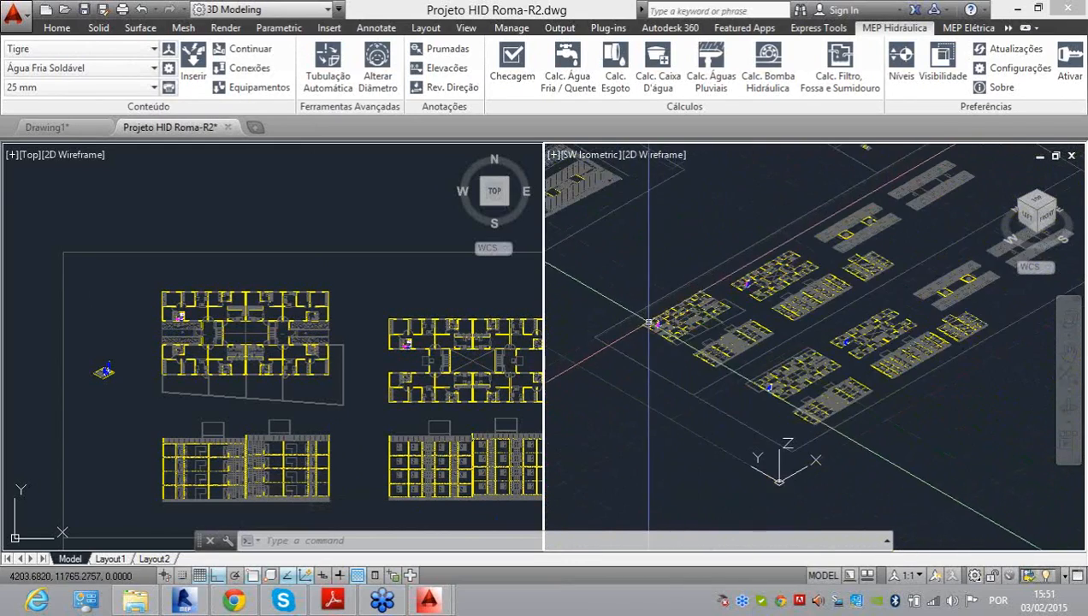
{"action": "scroll", "coordinate": [681, 298], "scroll_direction": "up", "scroll_amount": 9}
{"action": "middle_click_drag", "start_coordinate": [667, 306], "coordinate": [685, 247]}
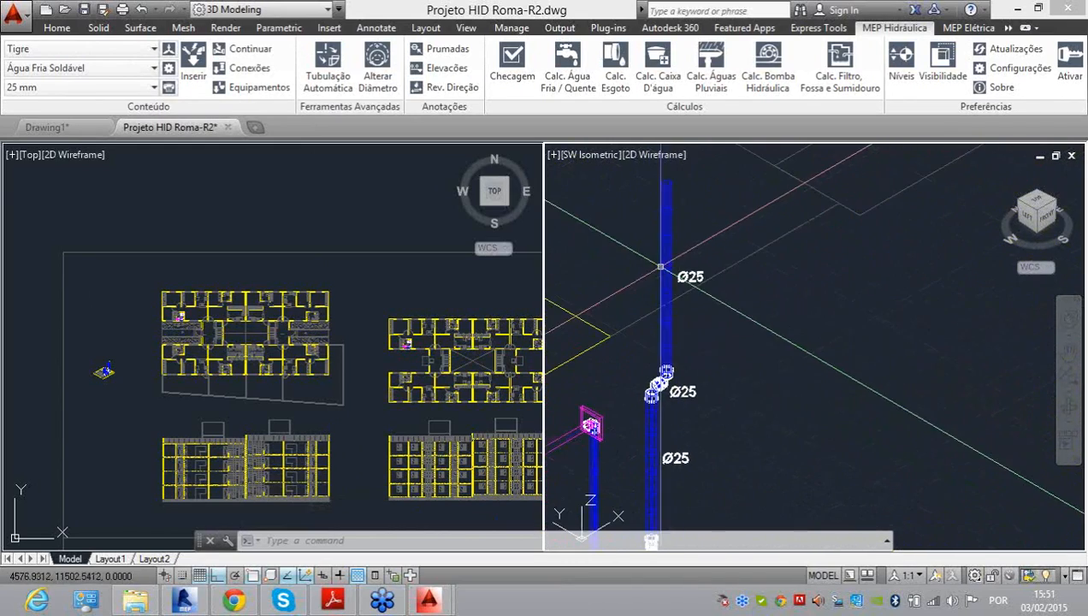
Step: Delete the vertical 25 mm pipe above the riser's upper elbow
{"action": "left_click", "coordinate": [693, 296]}
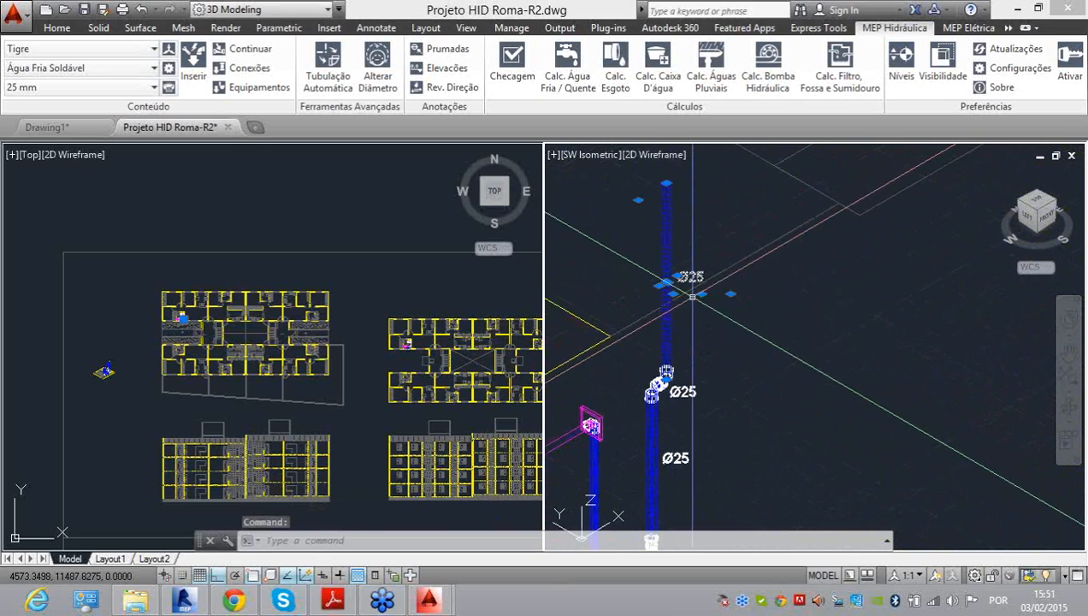
{"action": "mouse_move", "coordinate": [666, 370]}
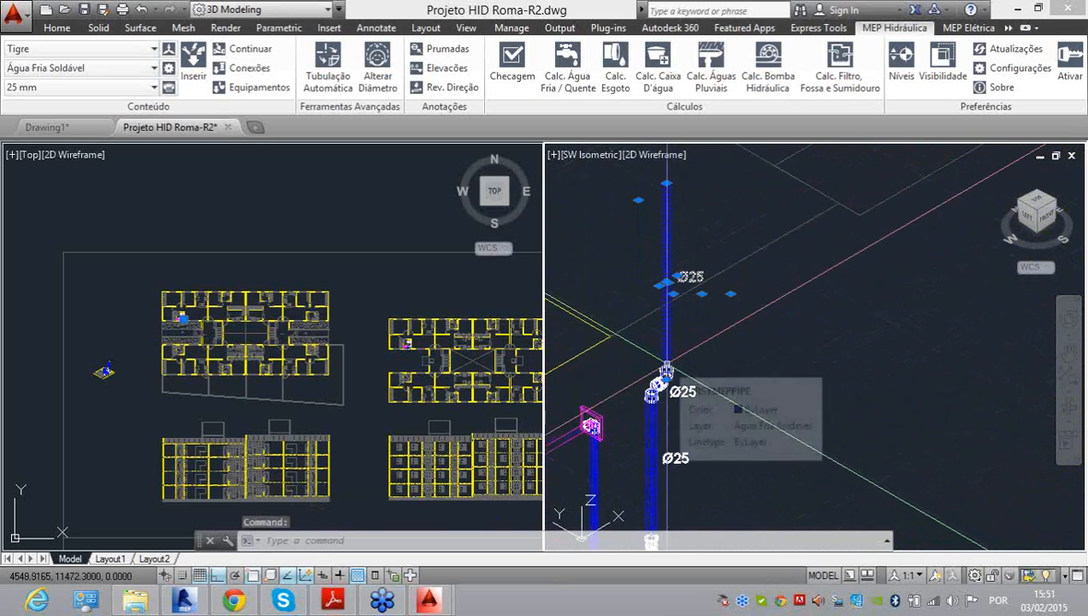
{"action": "key", "text": "Delete"}
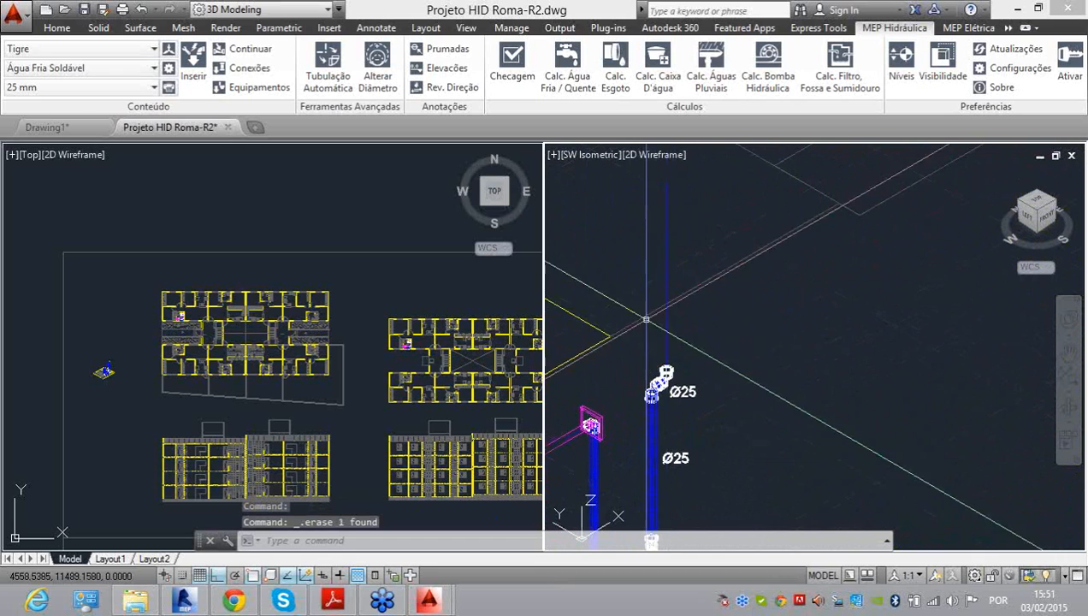
{"action": "middle_click_drag", "start_coordinate": [667, 366], "coordinate": [670, 325]}
{"action": "scroll", "coordinate": [665, 323], "scroll_direction": "up", "scroll_amount": 2}
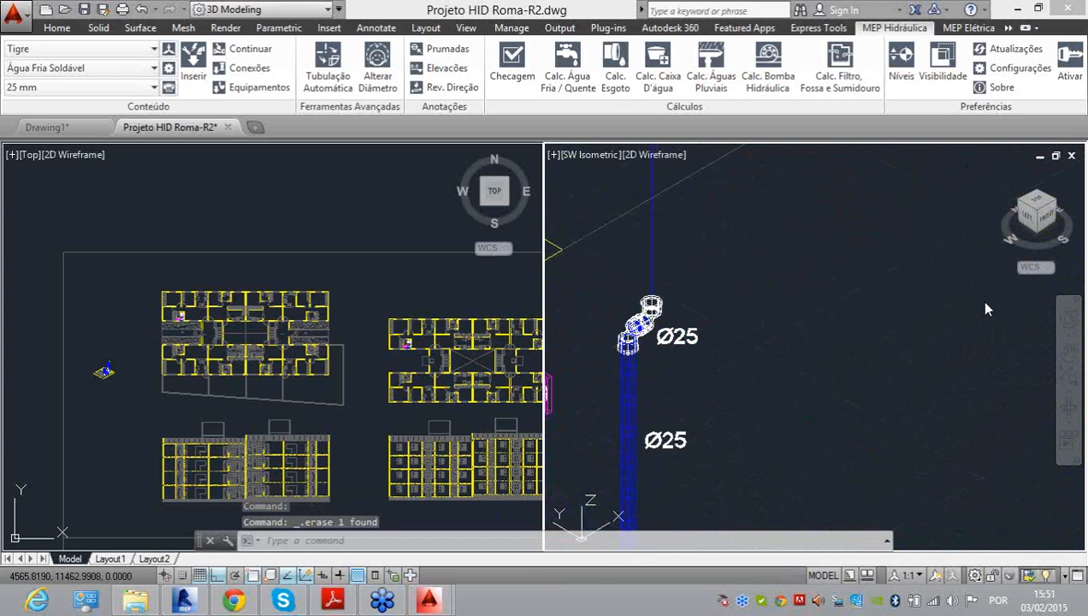
{"action": "scroll", "coordinate": [986, 308], "scroll_direction": "down", "scroll_amount": 4}
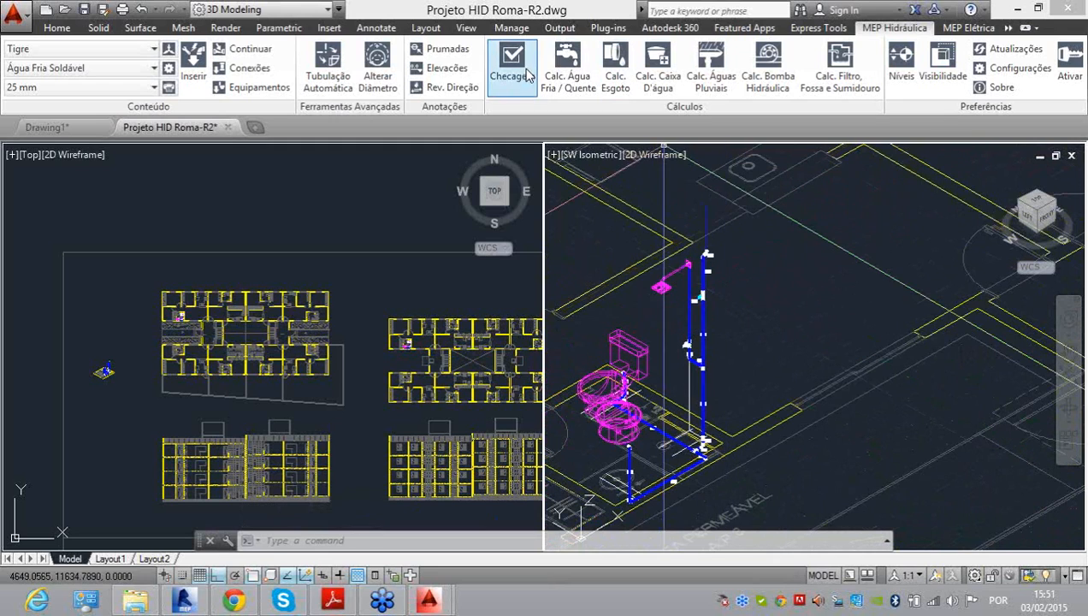
Step: Enable the Sistema Local display in the Padrão visibility options, apply it, and inspect the local axes on the riser's pipes and fittings
{"action": "left_click", "coordinate": [945, 62]}
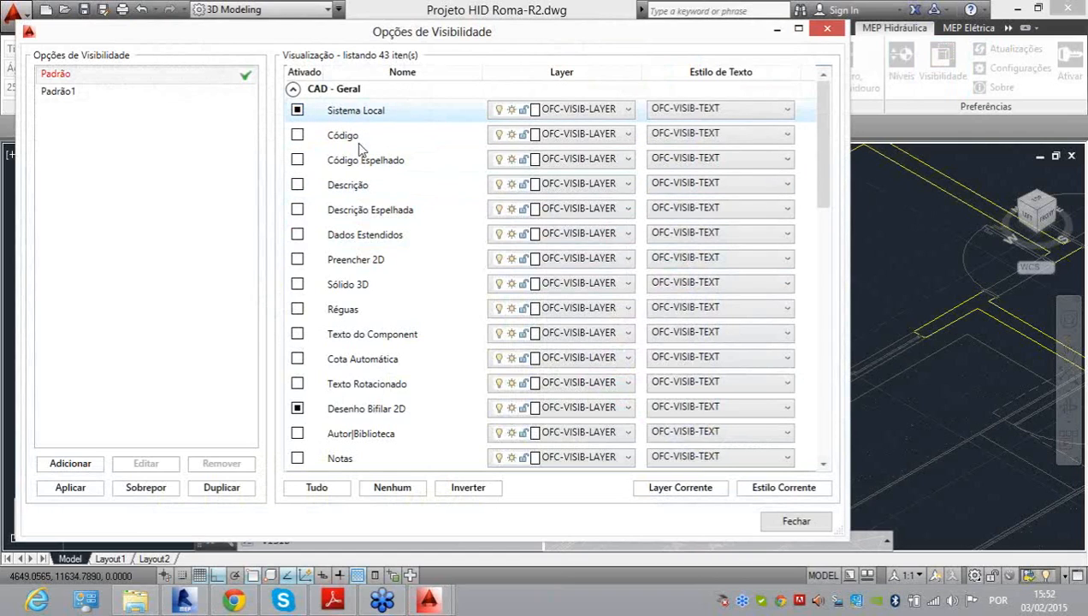
{"action": "left_click", "coordinate": [64, 488]}
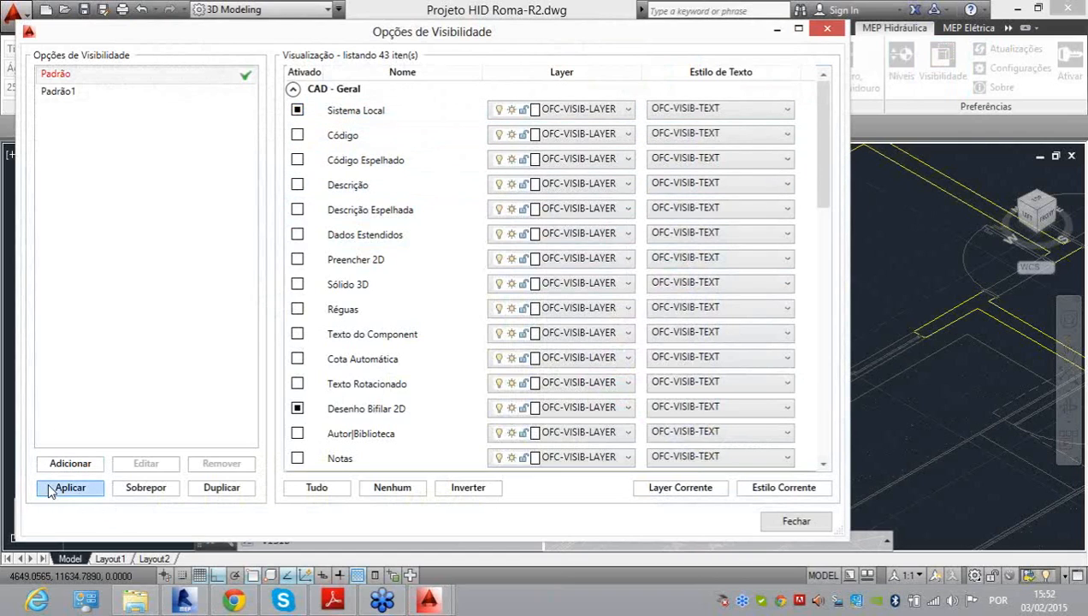
{"action": "left_click", "coordinate": [780, 522]}
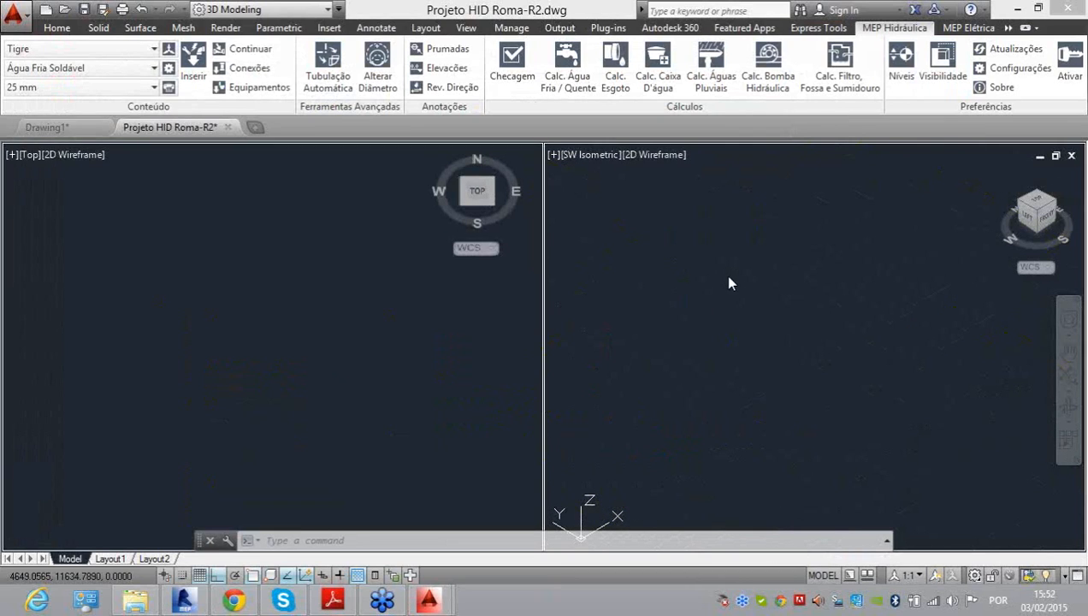
{"action": "scroll", "coordinate": [721, 237], "scroll_direction": "up", "scroll_amount": 8}
{"action": "scroll", "coordinate": [725, 266], "scroll_direction": "down", "scroll_amount": 3}
{"action": "middle_click_drag", "start_coordinate": [732, 310], "coordinate": [734, 204]}
{"action": "scroll", "coordinate": [664, 342], "scroll_direction": "down", "scroll_amount": 2}
{"action": "middle_click_drag", "start_coordinate": [666, 343], "coordinate": [666, 259]}
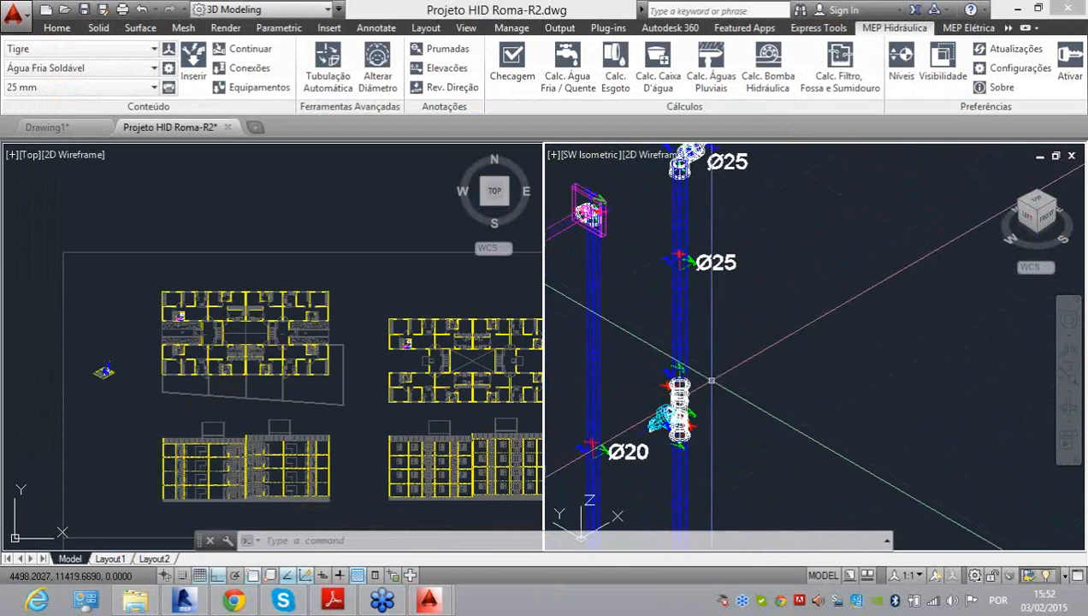
{"action": "scroll", "coordinate": [685, 364], "scroll_direction": "down", "scroll_amount": 6}
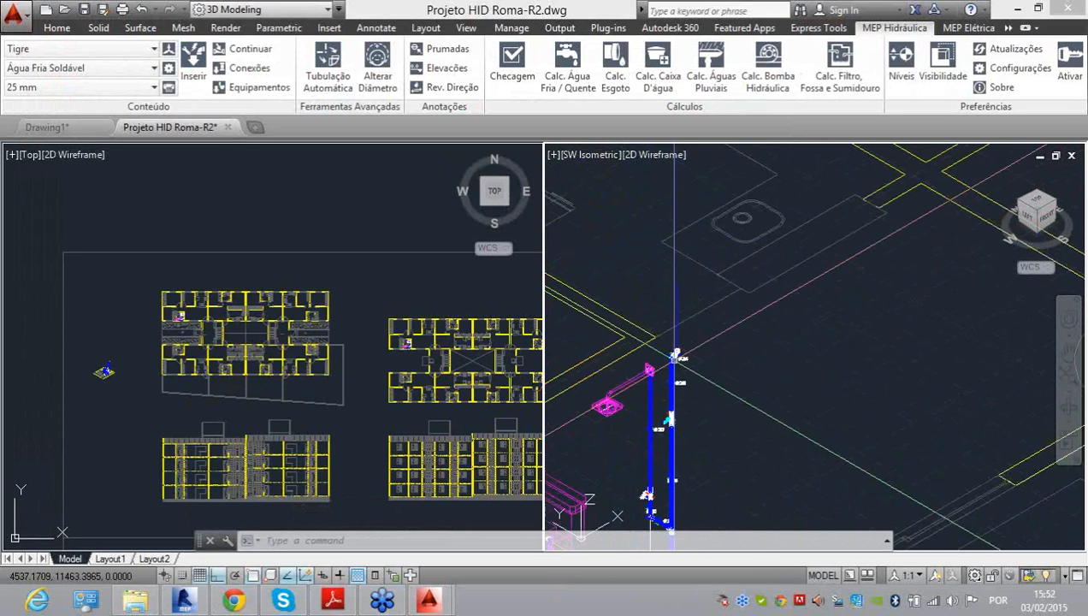
Step: Try to connect a fitting at the riser's upper offset to a pipe with the Conectar option of the Prumadas command
{"action": "left_click", "coordinate": [441, 51]}
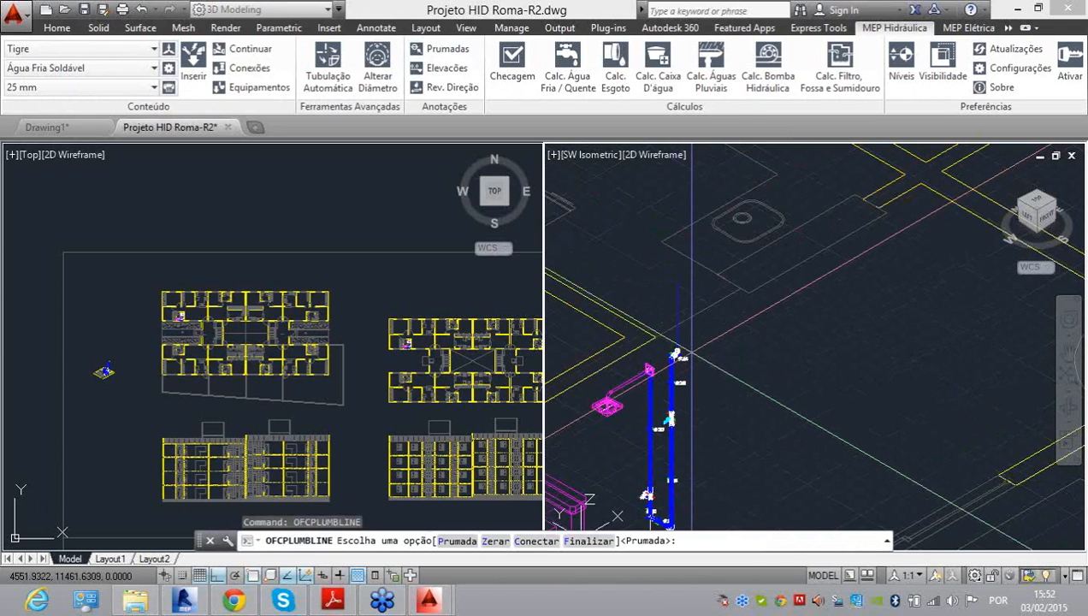
{"action": "type", "text": "c"}
{"action": "key", "text": "Return"}
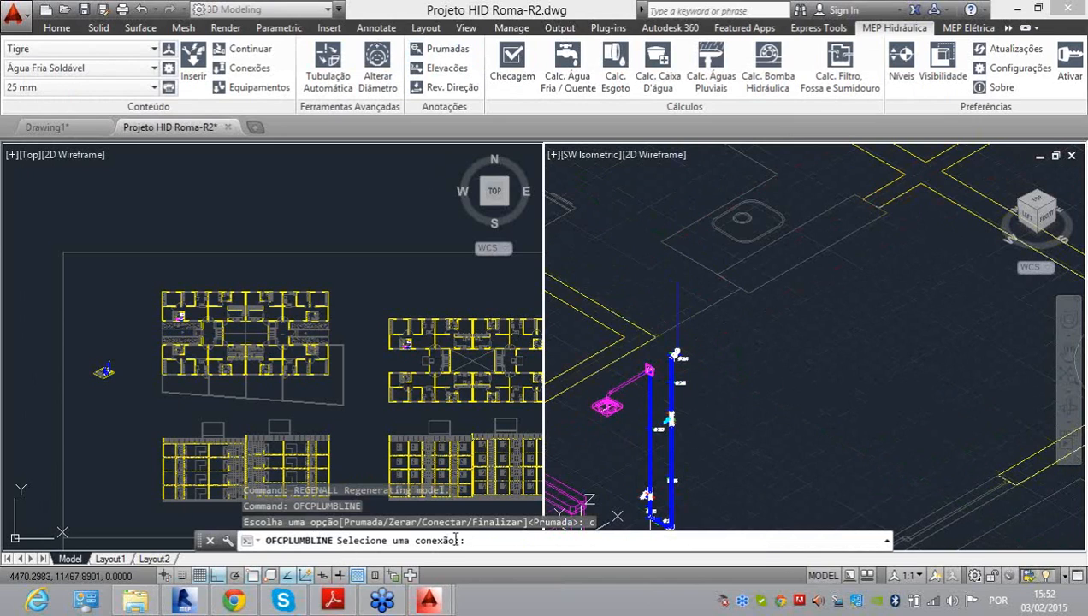
{"action": "scroll", "coordinate": [678, 351], "scroll_direction": "up", "scroll_amount": 5}
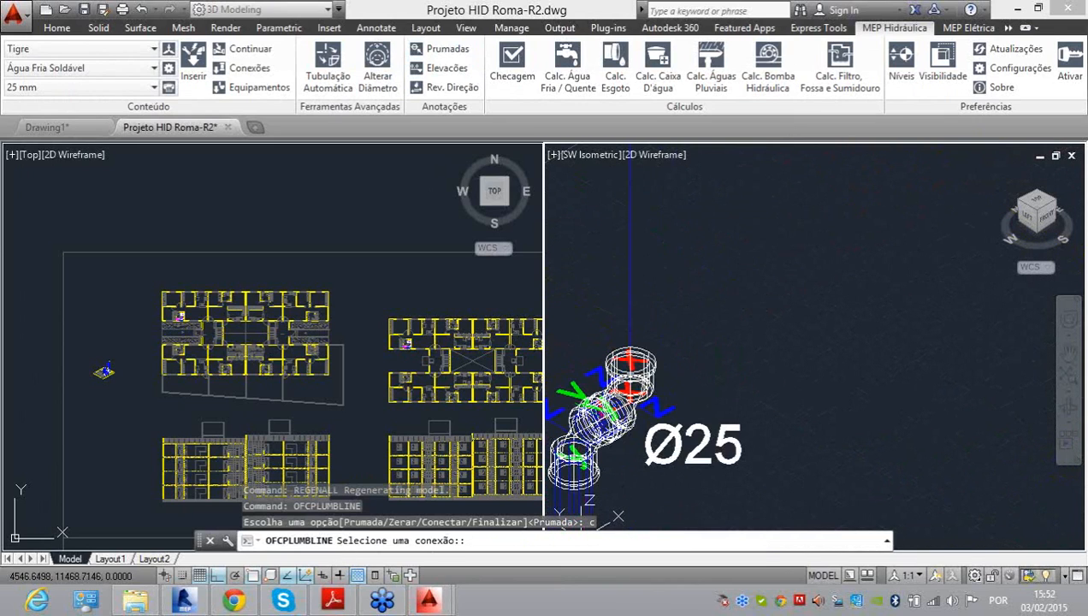
{"action": "left_click", "coordinate": [614, 409]}
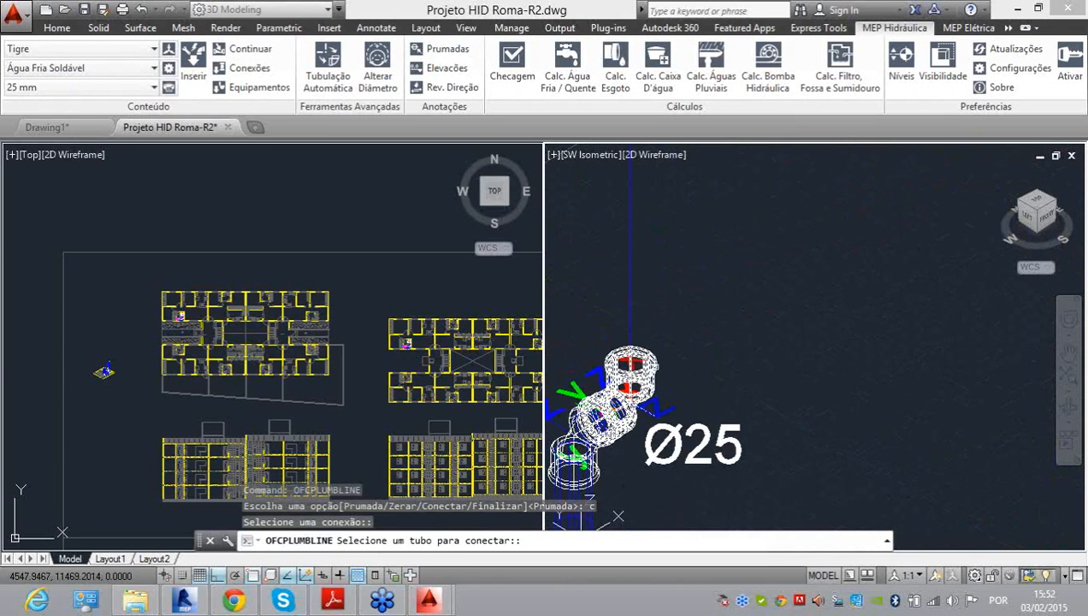
{"action": "left_click", "coordinate": [651, 375]}
{"action": "left_click", "coordinate": [626, 338]}
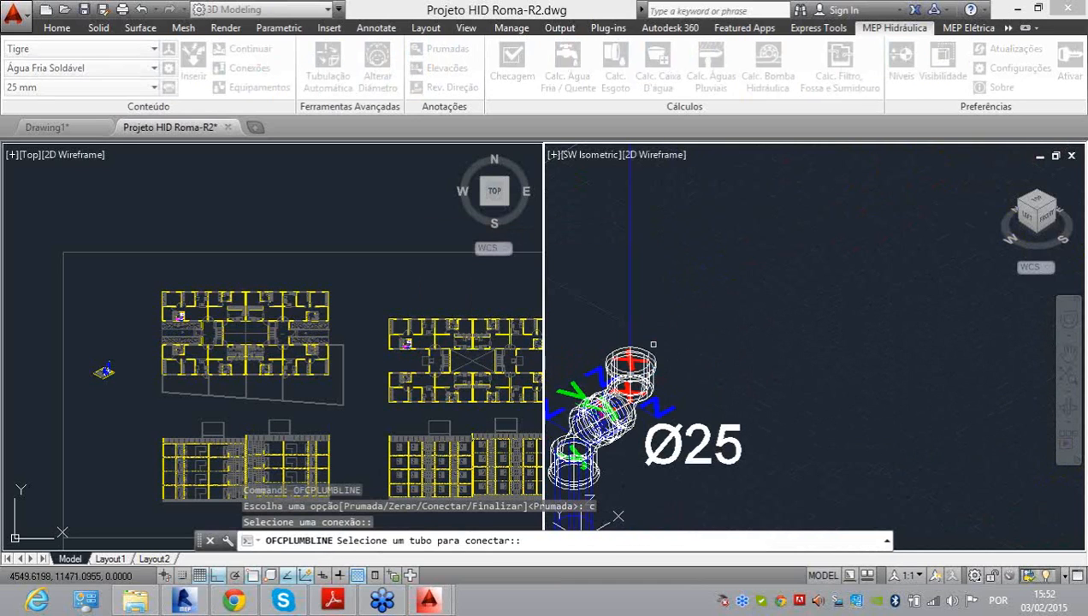
{"action": "left_click", "coordinate": [651, 361]}
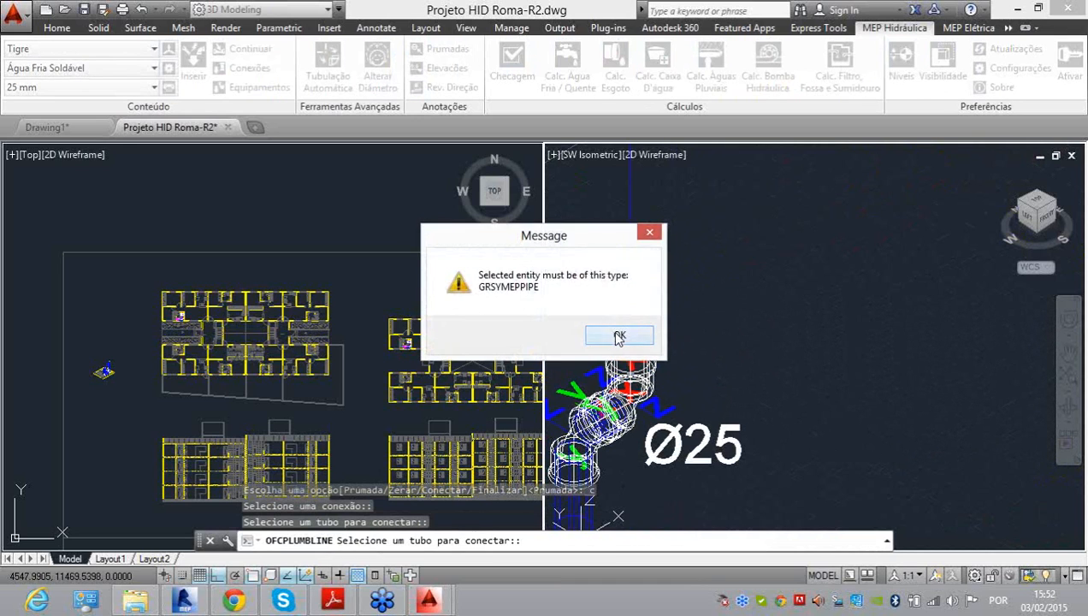
{"action": "left_click", "coordinate": [620, 338]}
{"action": "scroll", "coordinate": [616, 351], "scroll_direction": "up", "scroll_amount": 5}
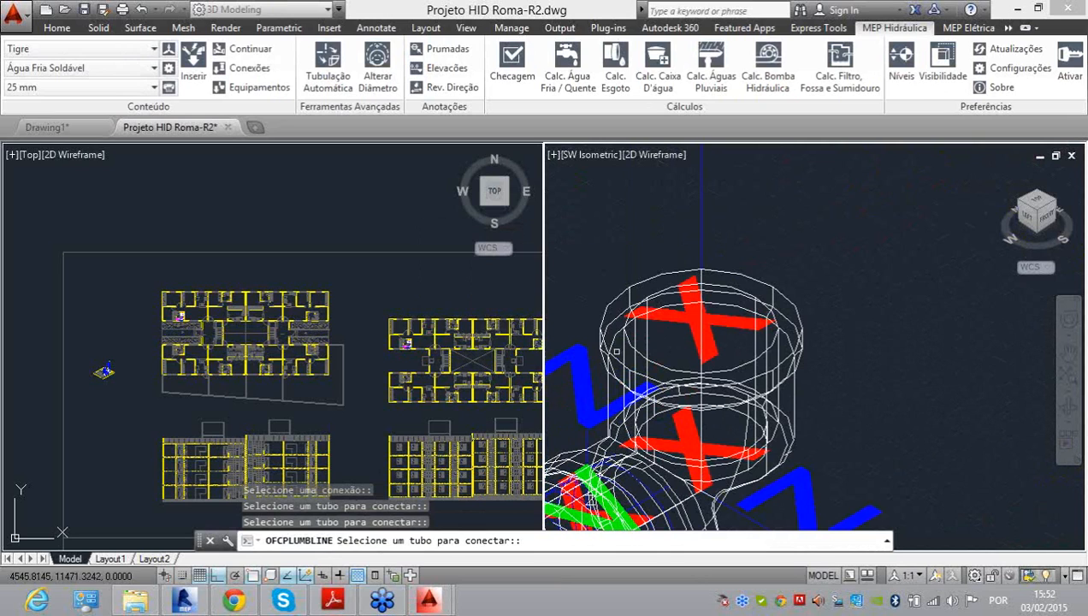
{"action": "left_click", "coordinate": [604, 326]}
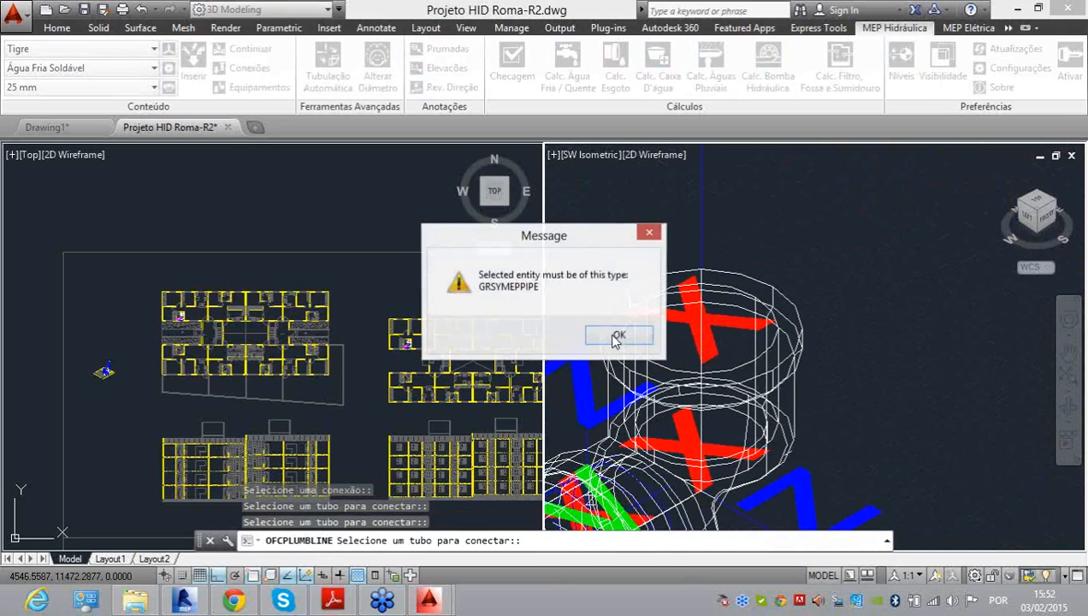
{"action": "left_click", "coordinate": [617, 336]}
{"action": "scroll", "coordinate": [618, 337], "scroll_direction": "down", "scroll_amount": 5}
{"action": "key", "text": "Escape"}
{"action": "key", "text": "Escape"}
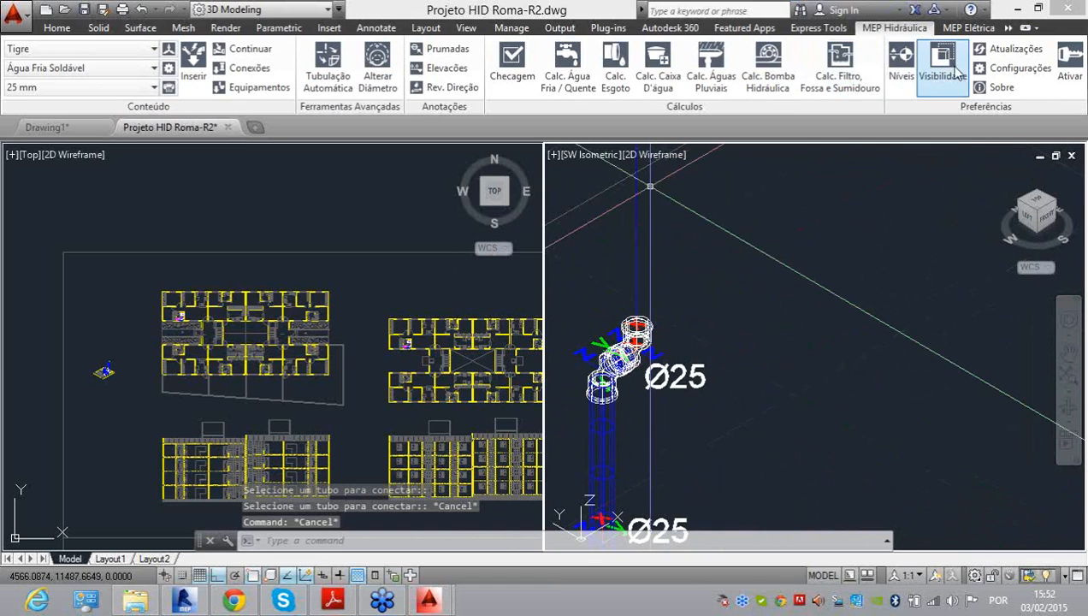
Step: Disable the Sistema Local display in the Padrão visibility options and apply the change
{"action": "left_click", "coordinate": [903, 71]}
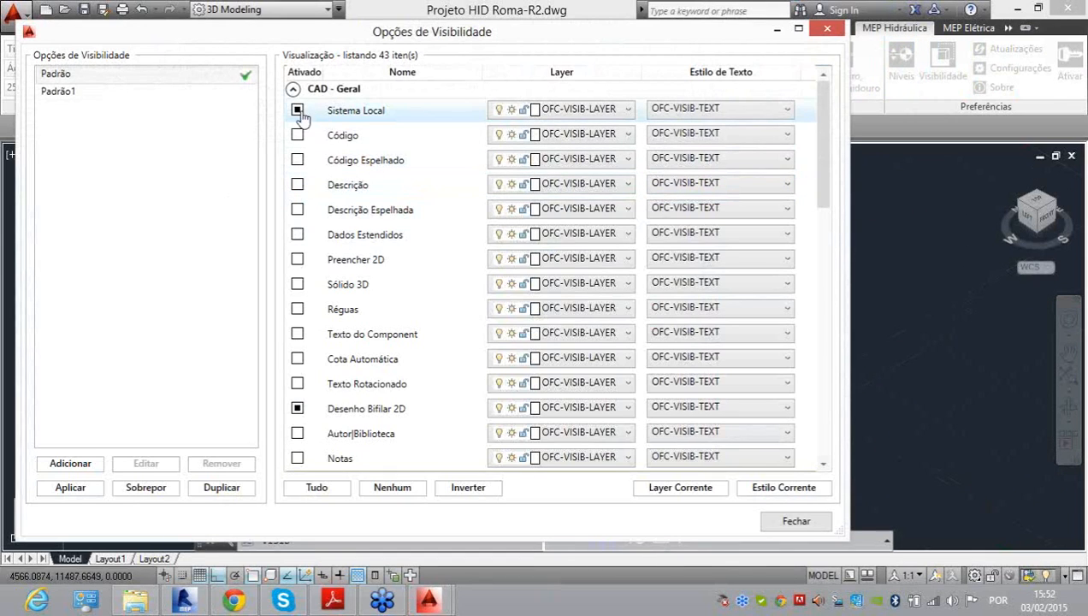
{"action": "left_click", "coordinate": [298, 110]}
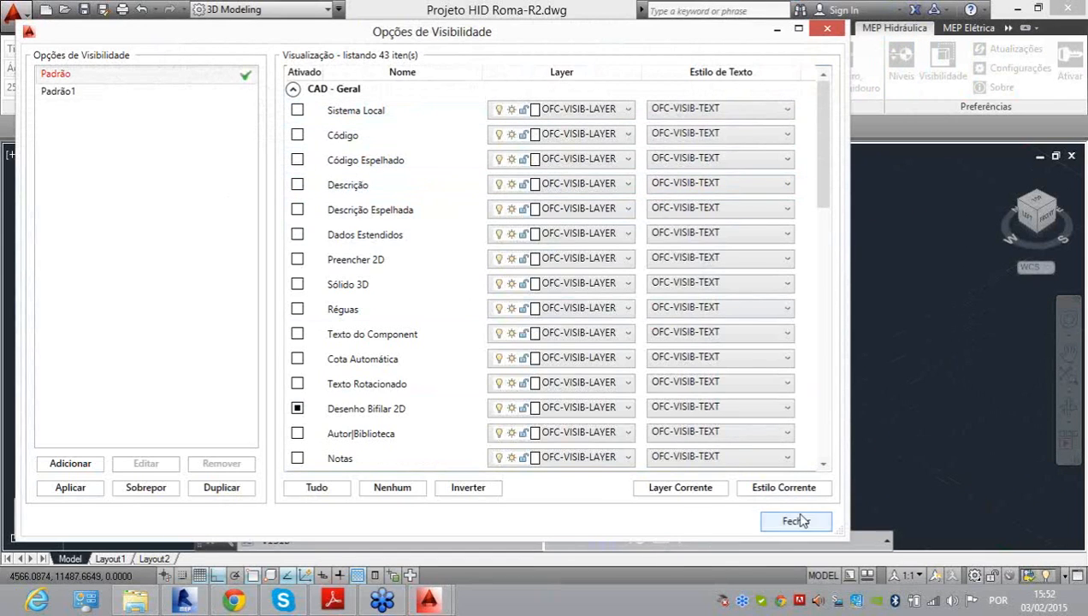
{"action": "left_click", "coordinate": [72, 488]}
{"action": "left_click", "coordinate": [792, 521]}
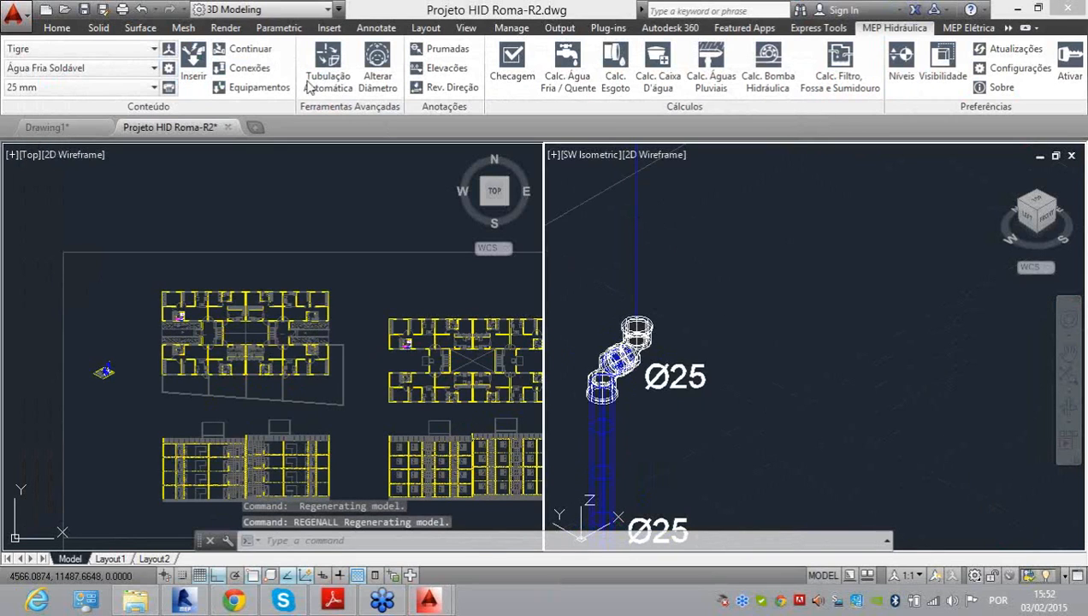
Step: Connect the riser's upper elbow to the vertical riser pipe on the other floor plan with the Conectar option of the Prumadas command
{"action": "left_click", "coordinate": [438, 49]}
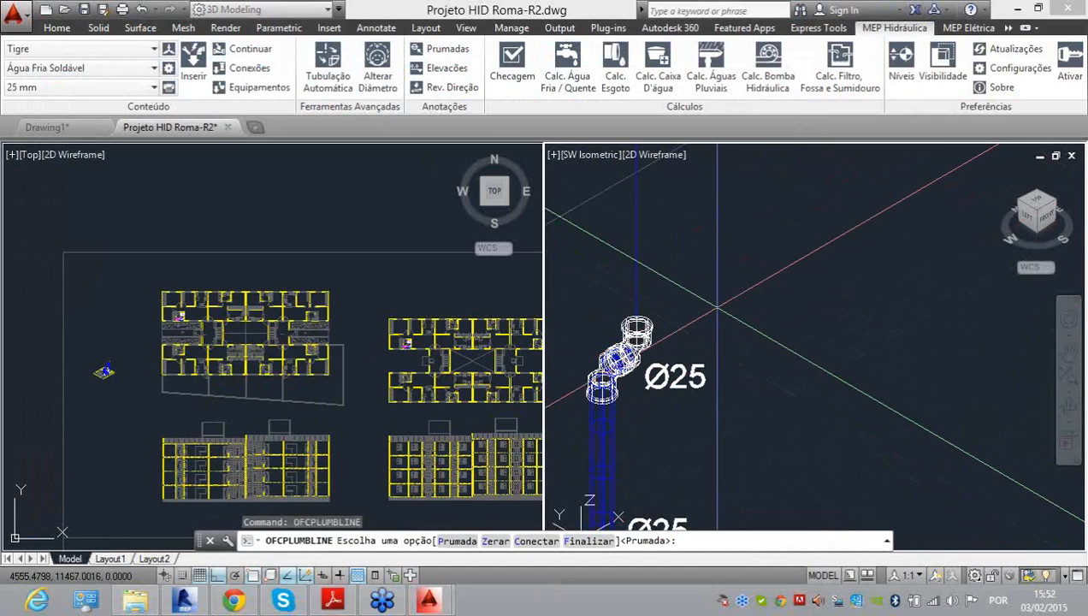
{"action": "type", "text": "c"}
{"action": "key", "text": "Return"}
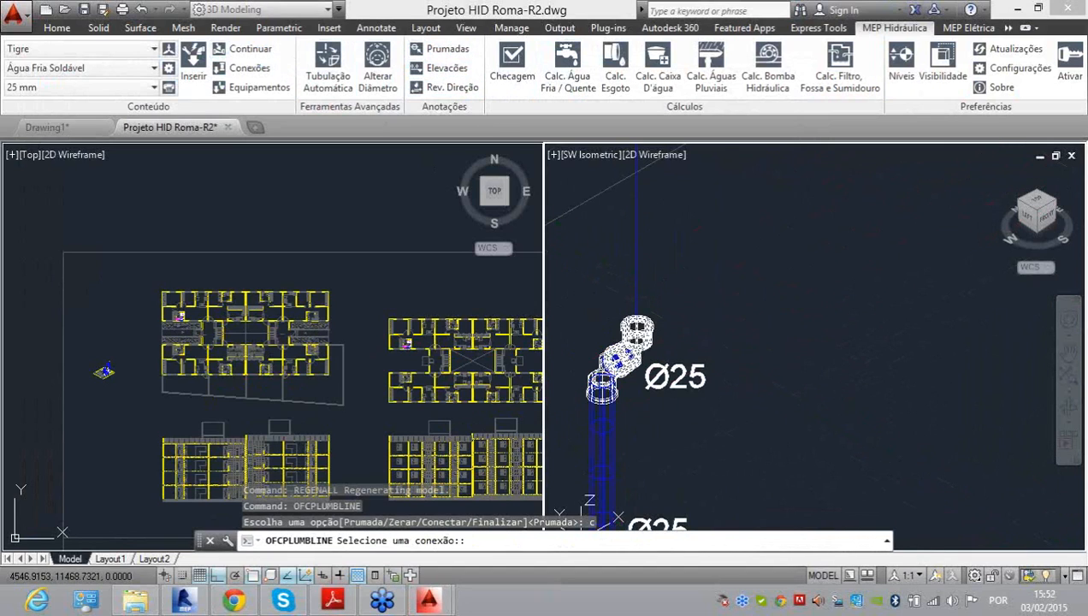
{"action": "left_click", "coordinate": [637, 330]}
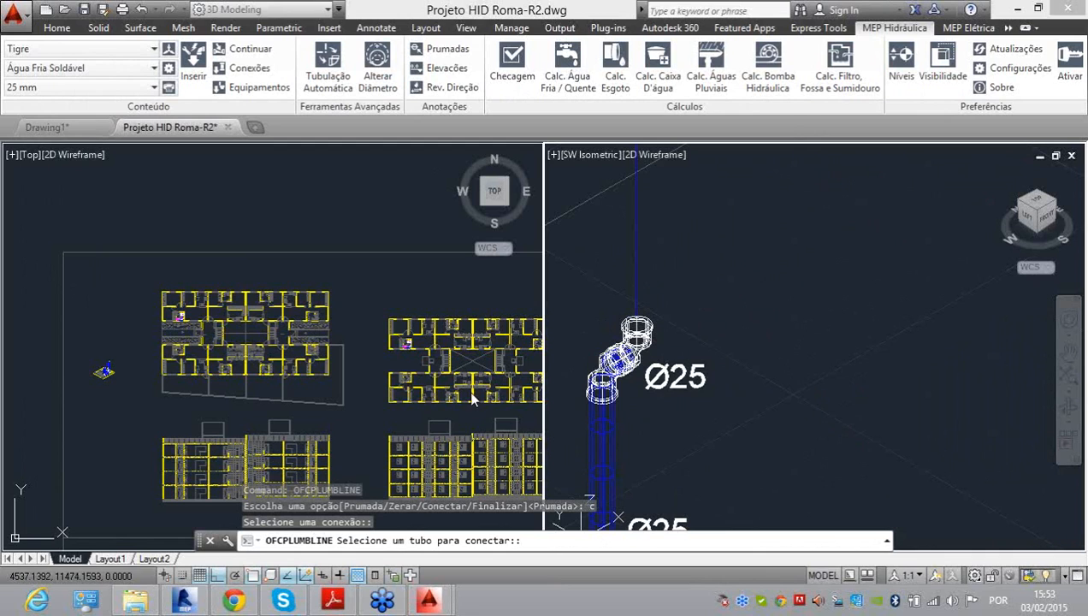
{"action": "scroll", "coordinate": [617, 516], "scroll_direction": "down", "scroll_amount": 10}
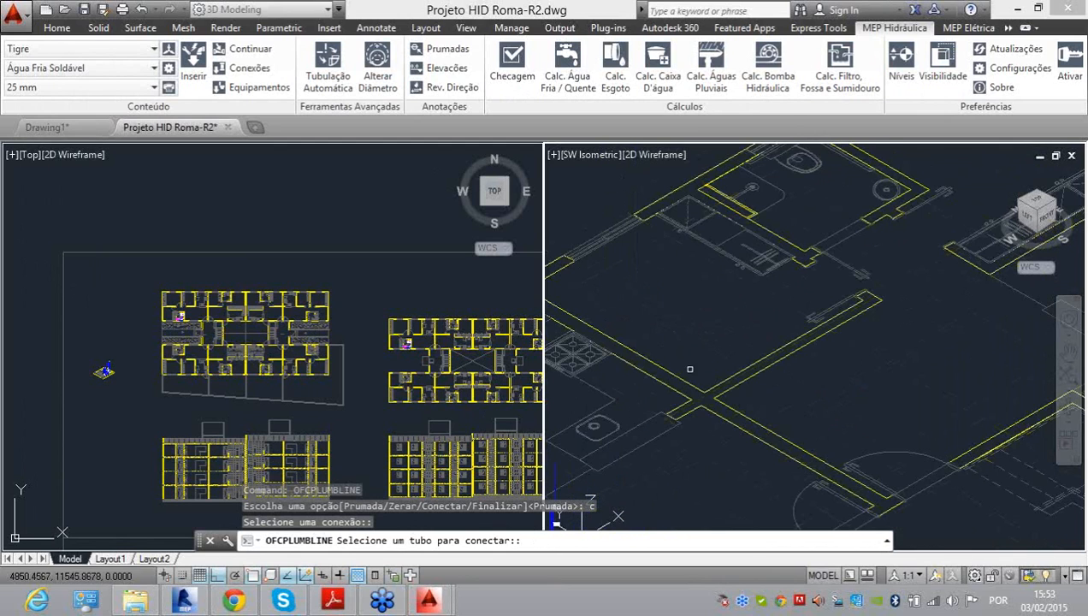
{"action": "scroll", "coordinate": [932, 254], "scroll_direction": "up", "scroll_amount": 10}
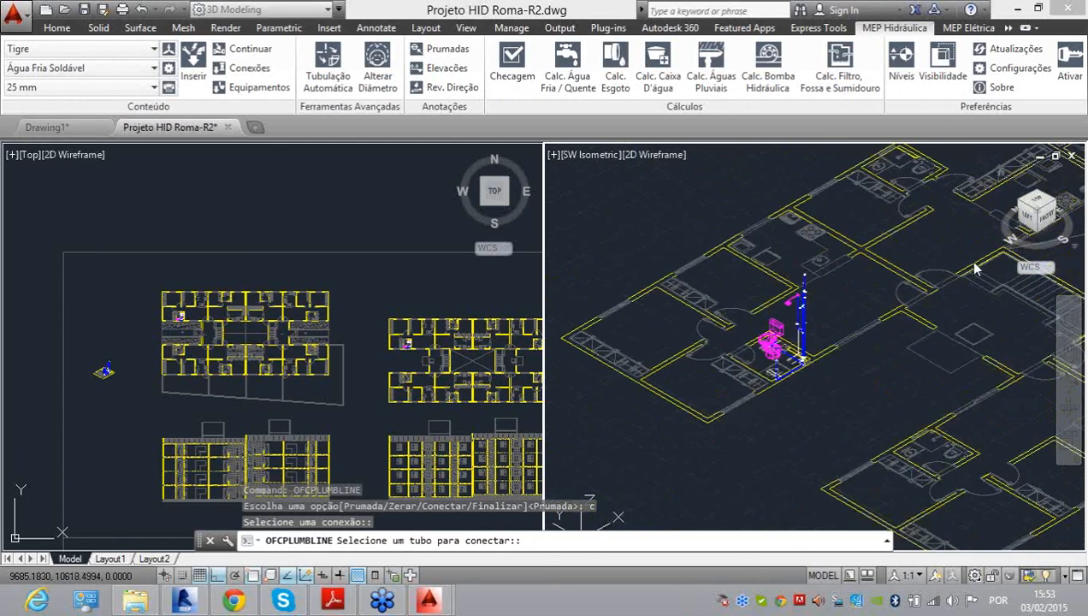
{"action": "left_click", "coordinate": [724, 234]}
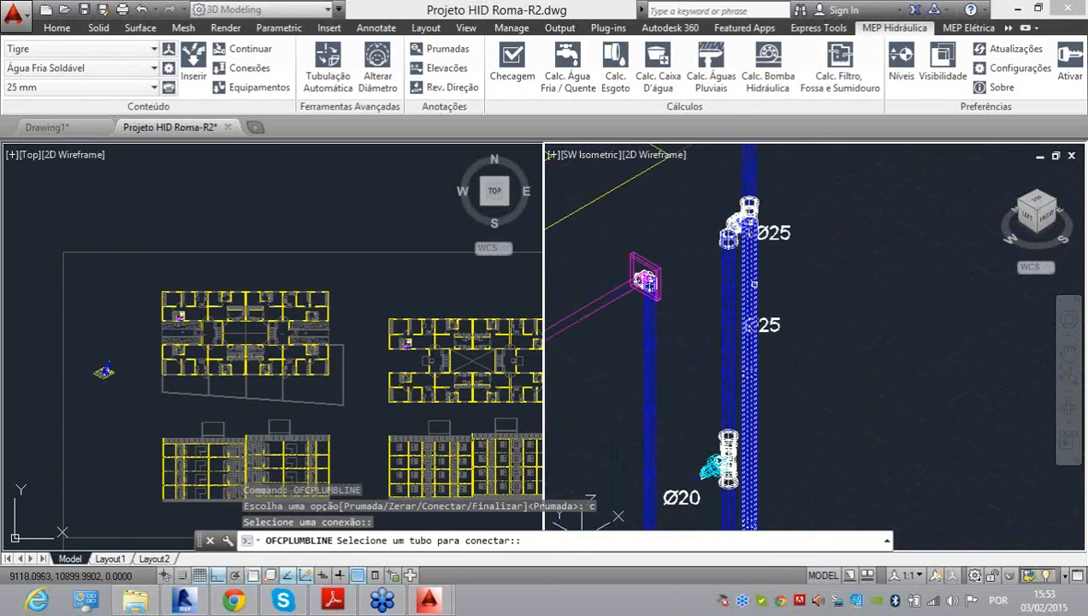
{"action": "scroll", "coordinate": [804, 303], "scroll_direction": "down", "scroll_amount": 5}
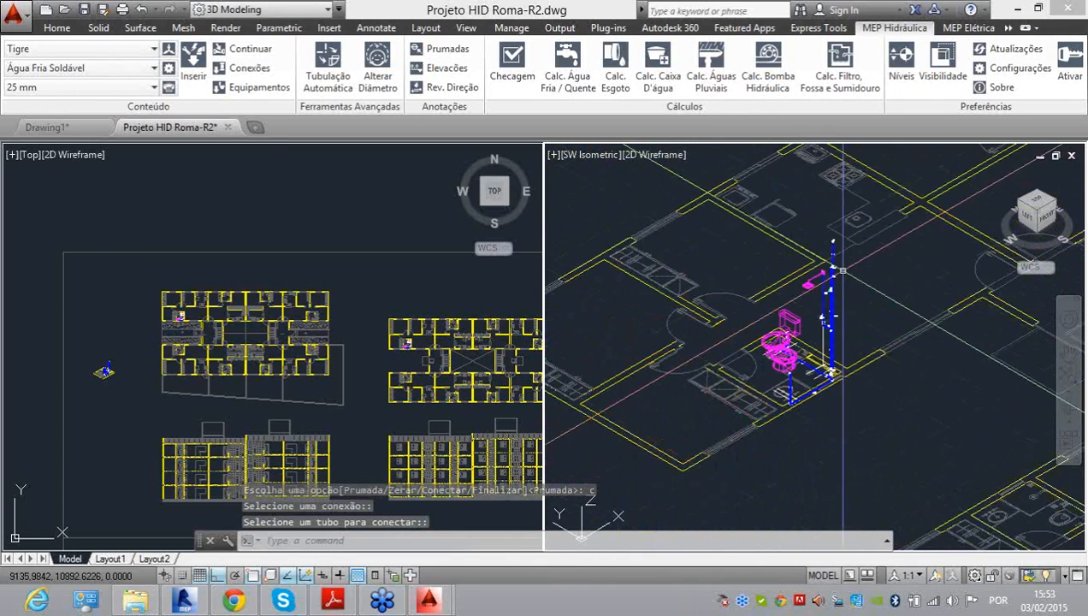
Step: Review the visibility options and examine the connection line between the bathroom risers of the floor plans in both views
{"action": "left_click", "coordinate": [942, 67]}
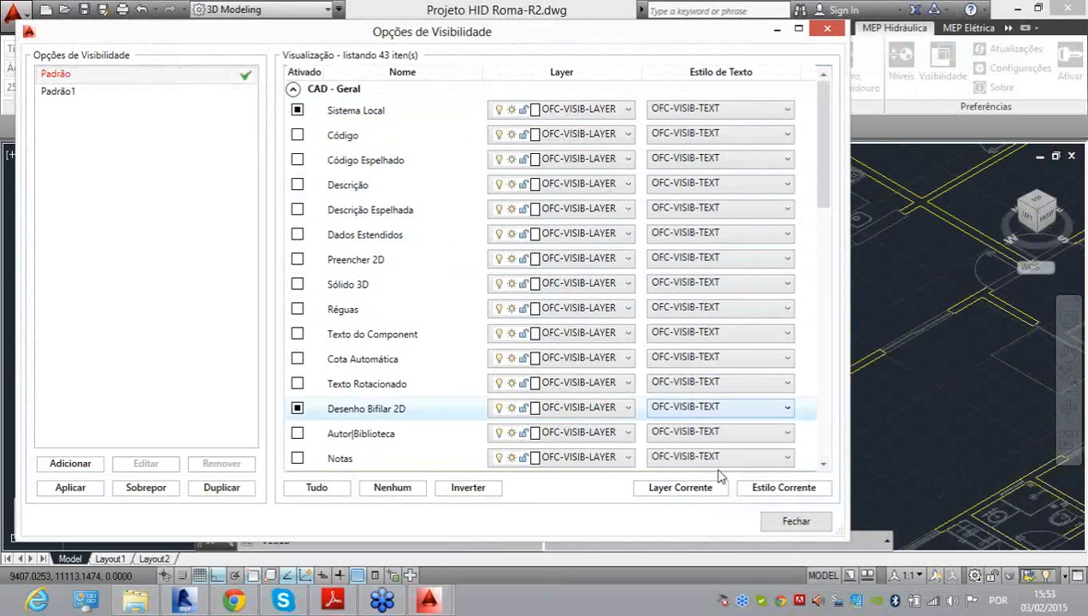
{"action": "left_click", "coordinate": [801, 521]}
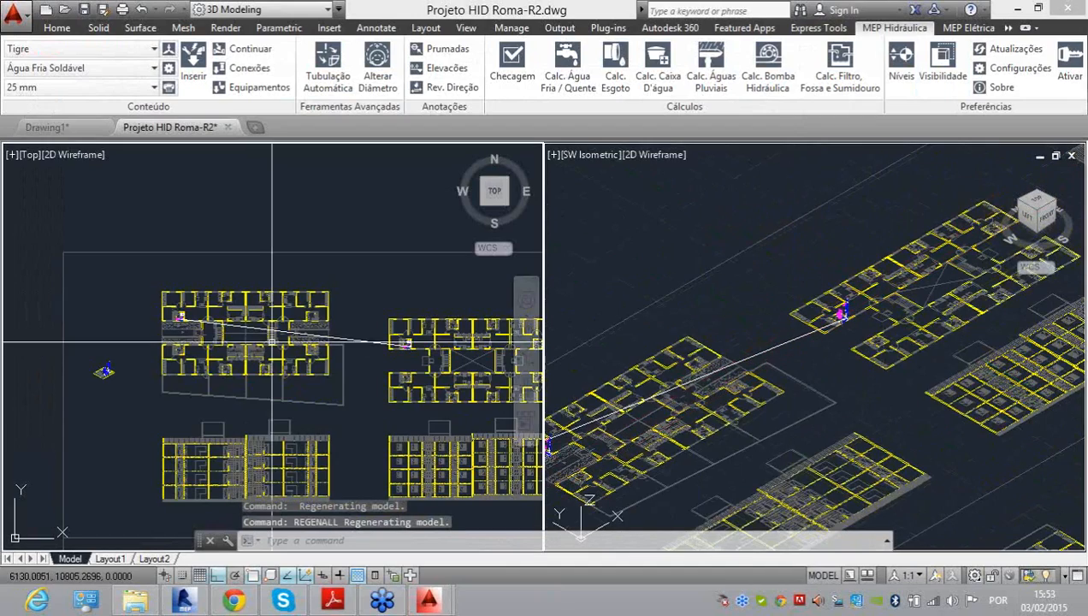
{"action": "middle_click_drag", "start_coordinate": [287, 335], "coordinate": [214, 286]}
{"action": "scroll", "coordinate": [794, 345], "scroll_direction": "up", "scroll_amount": 10}
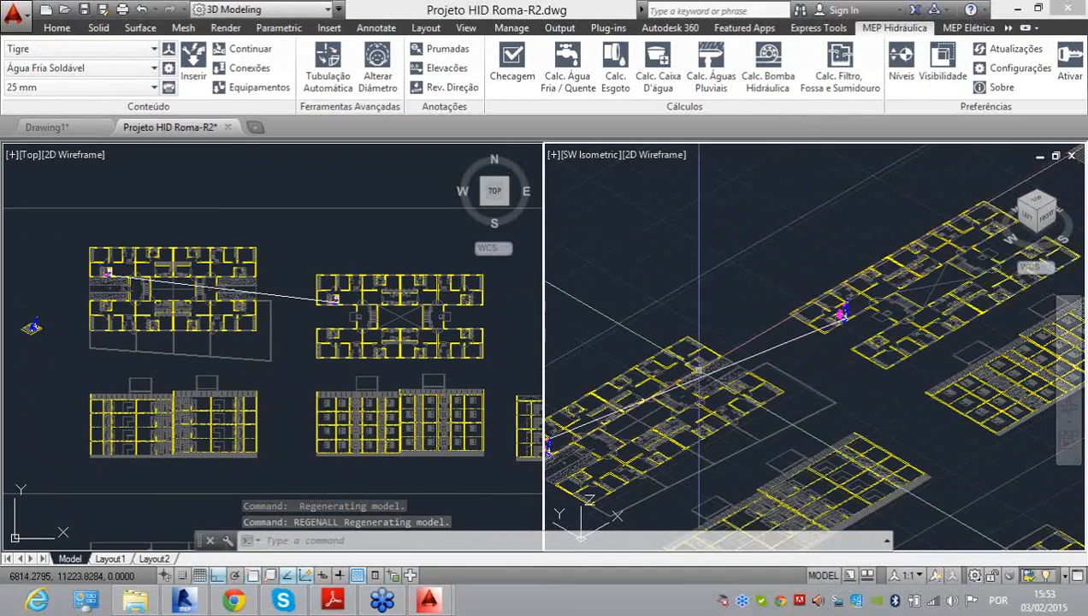
{"action": "scroll", "coordinate": [857, 313], "scroll_direction": "up", "scroll_amount": 8}
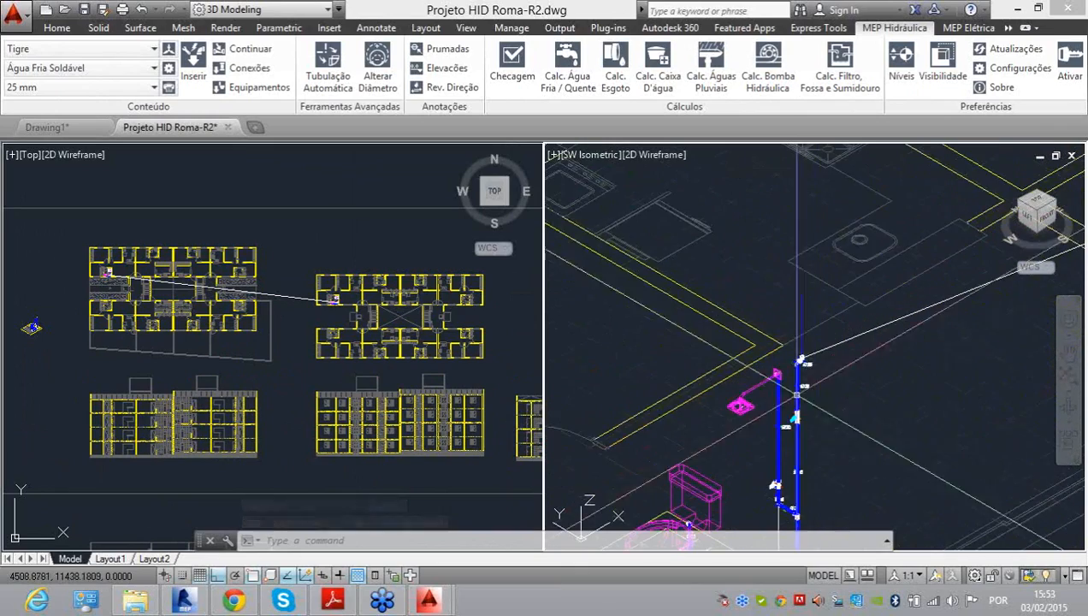
{"action": "scroll", "coordinate": [662, 351], "scroll_direction": "down", "scroll_amount": 10}
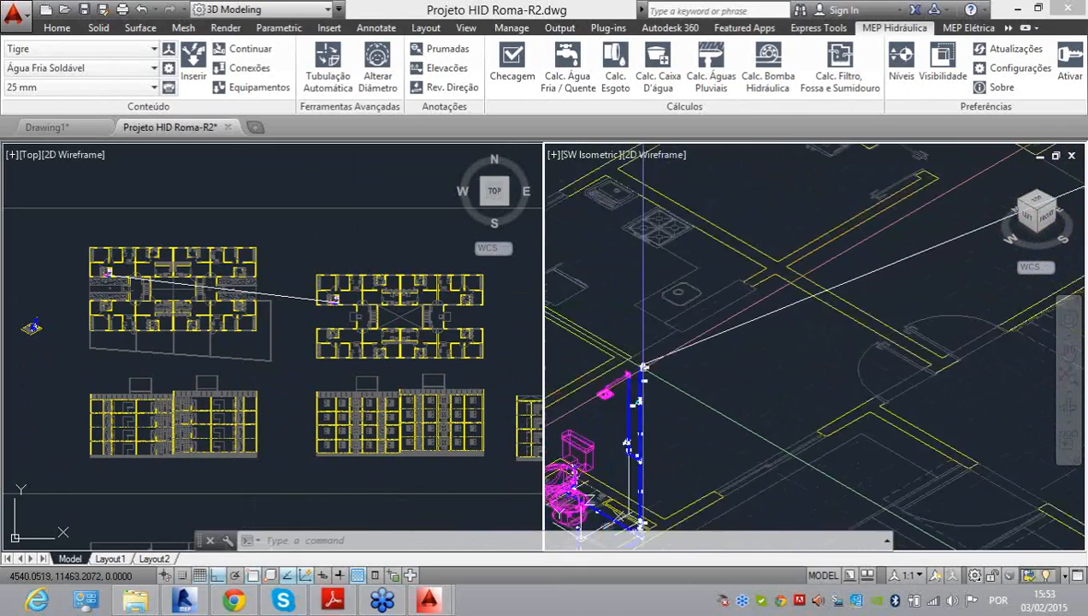
{"action": "scroll", "coordinate": [892, 278], "scroll_direction": "up", "scroll_amount": 5}
{"action": "scroll", "coordinate": [892, 278], "scroll_direction": "up", "scroll_amount": 4}
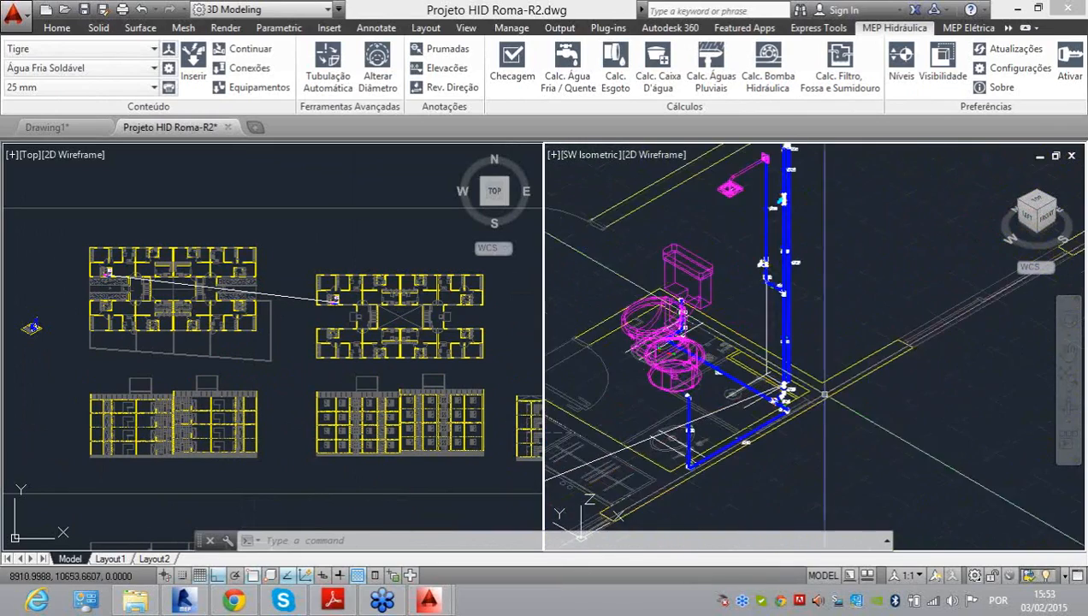
{"action": "scroll", "coordinate": [838, 337], "scroll_direction": "down", "scroll_amount": 2}
{"action": "scroll", "coordinate": [838, 337], "scroll_direction": "down", "scroll_amount": 8}
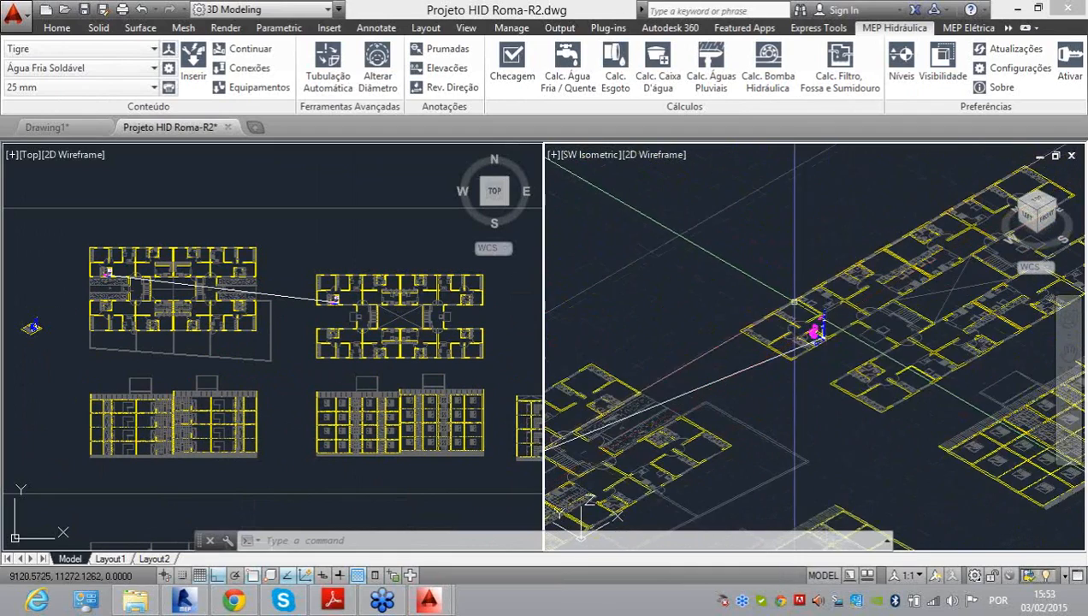
{"action": "left_click", "coordinate": [304, 318]}
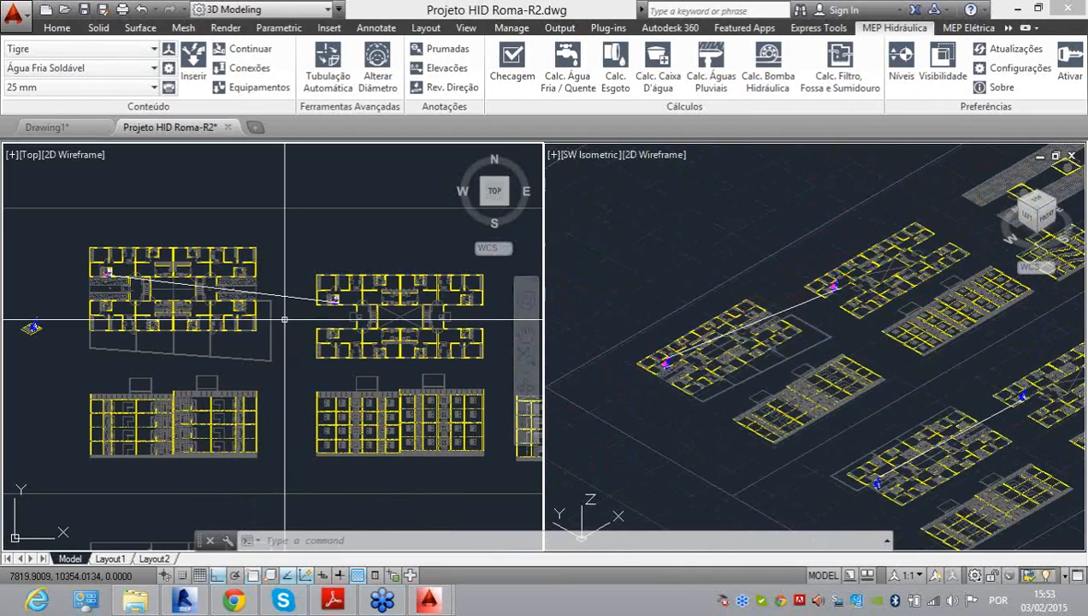
{"action": "scroll", "coordinate": [298, 342], "scroll_direction": "up", "scroll_amount": 3}
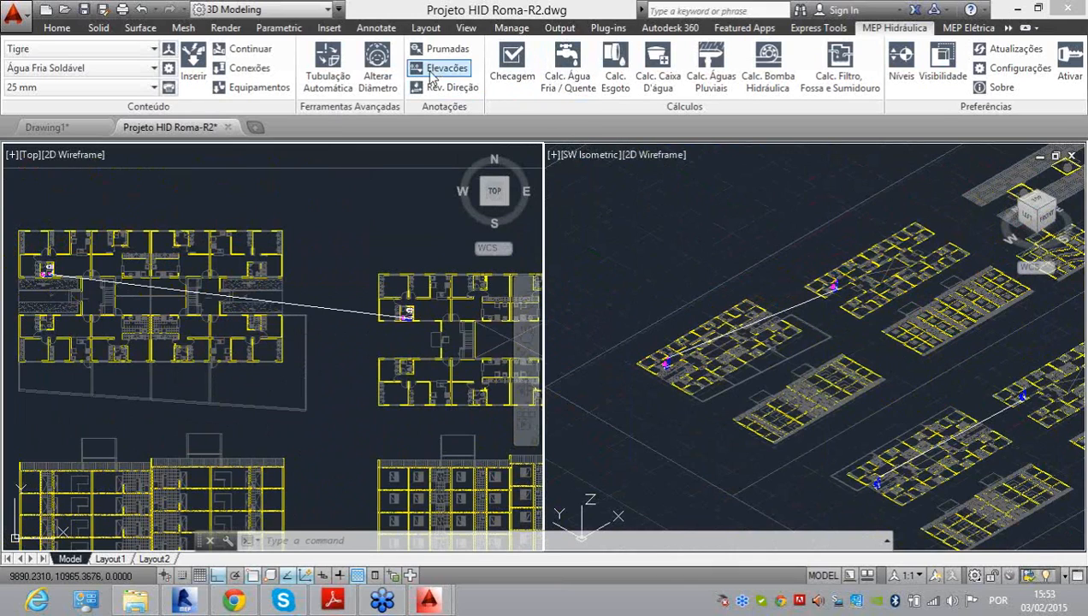
Step: Reselect the entities of Level 01 with a crossing window around the piped bathroom in the lower-row floor plan
{"action": "left_click", "coordinate": [901, 77]}
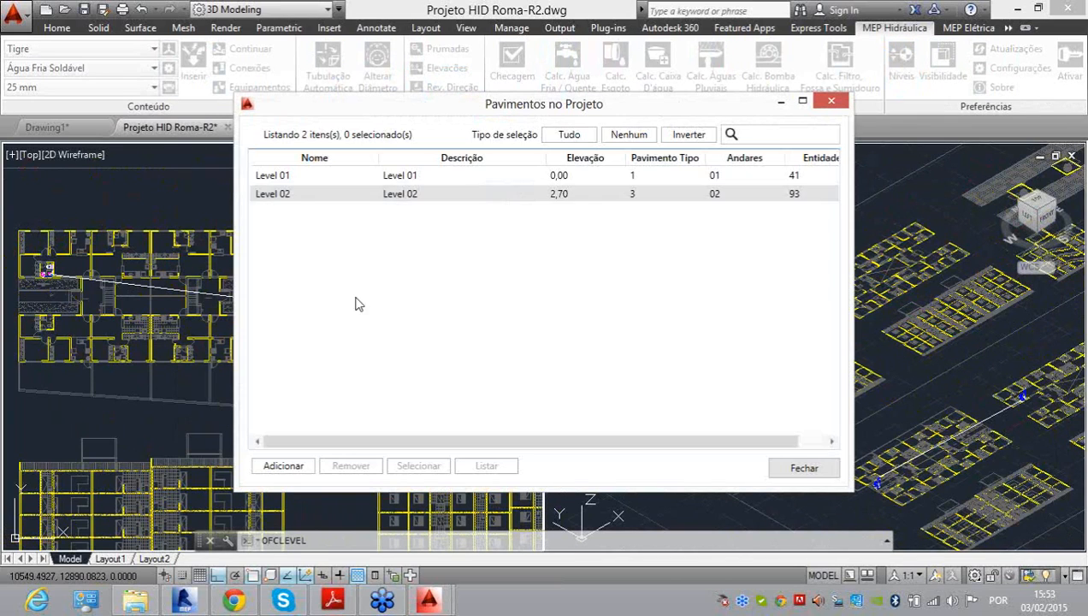
{"action": "left_click", "coordinate": [307, 183]}
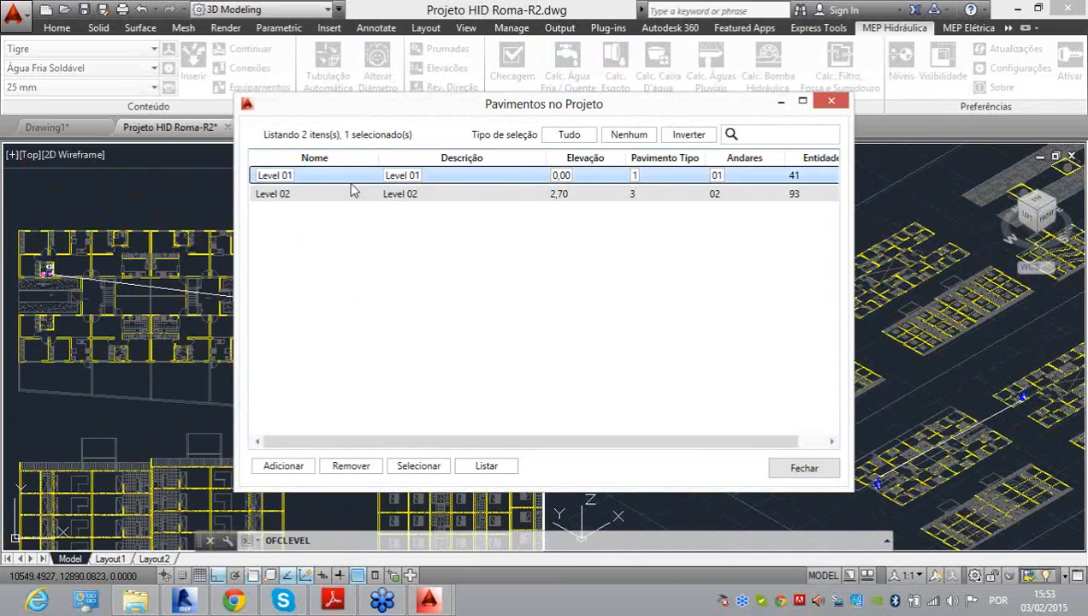
{"action": "left_click", "coordinate": [424, 469]}
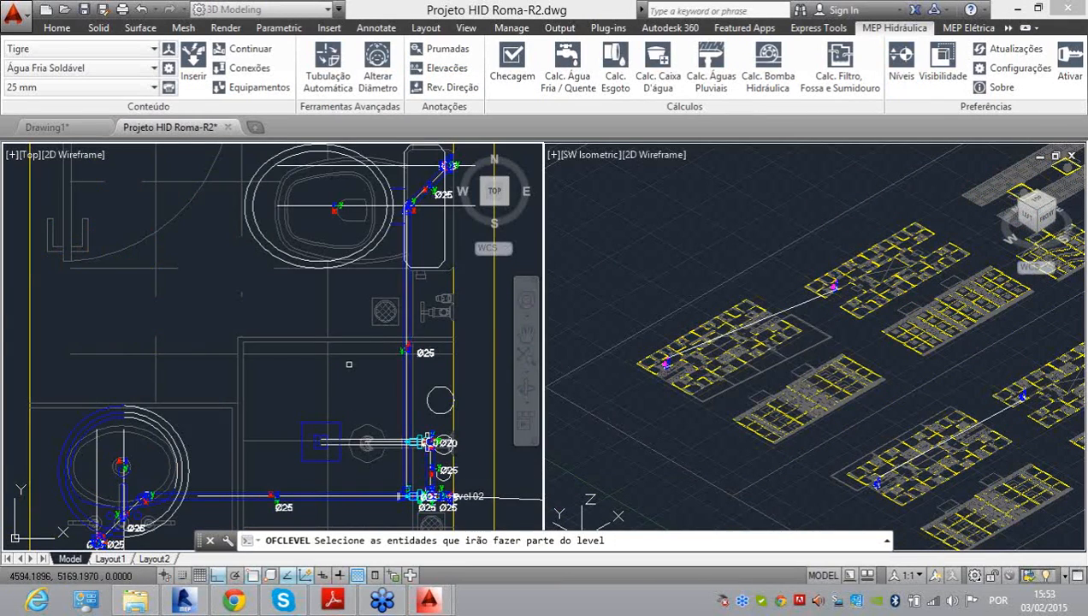
{"action": "scroll", "coordinate": [349, 365], "scroll_direction": "down", "scroll_amount": 4}
{"action": "left_click", "coordinate": [397, 255]}
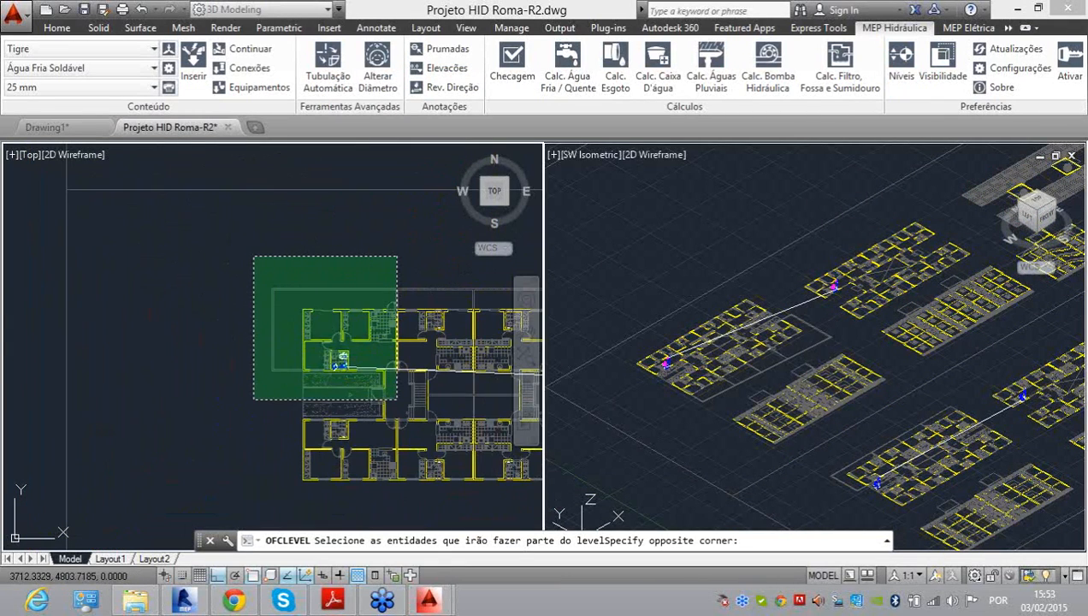
{"action": "left_click", "coordinate": [253, 399]}
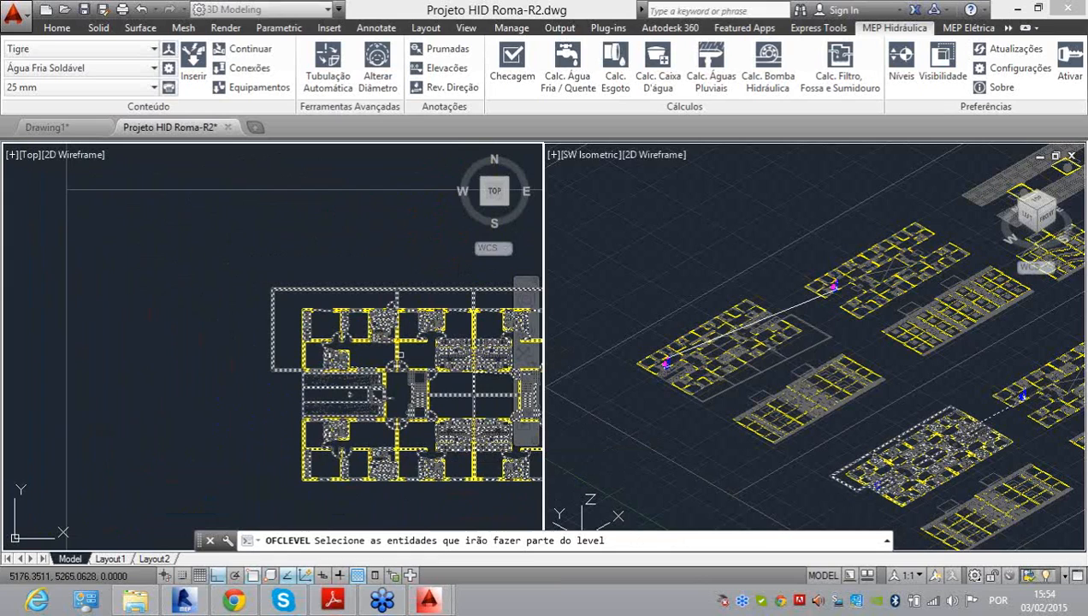
{"action": "key", "text": "Return"}
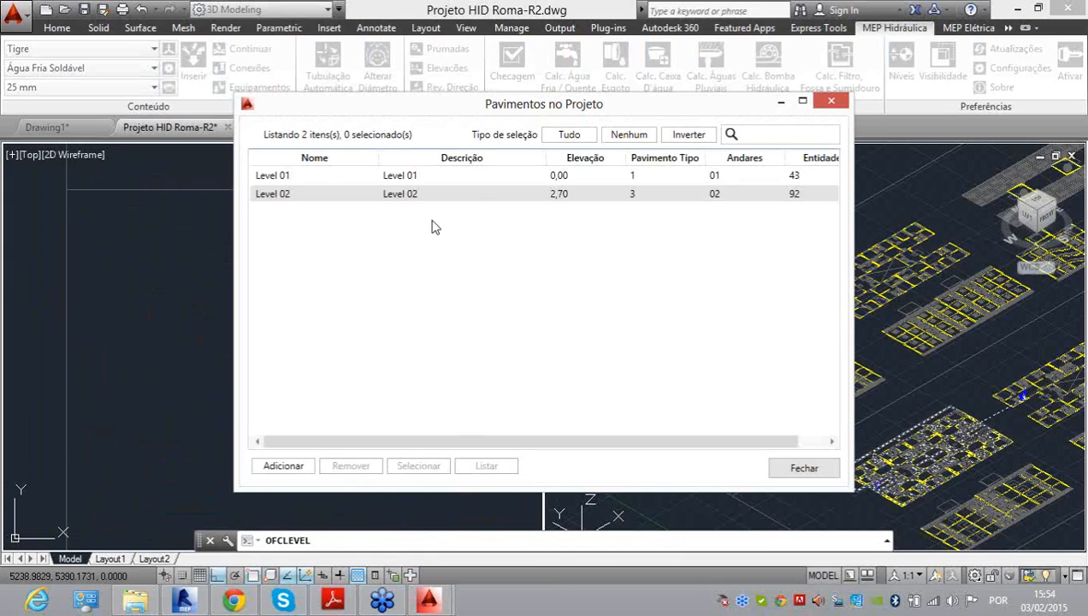
Step: Remove Level 02 from the project floors and add it again with elevation 2,70 and Pavimento Tipo 3
{"action": "left_click", "coordinate": [316, 203]}
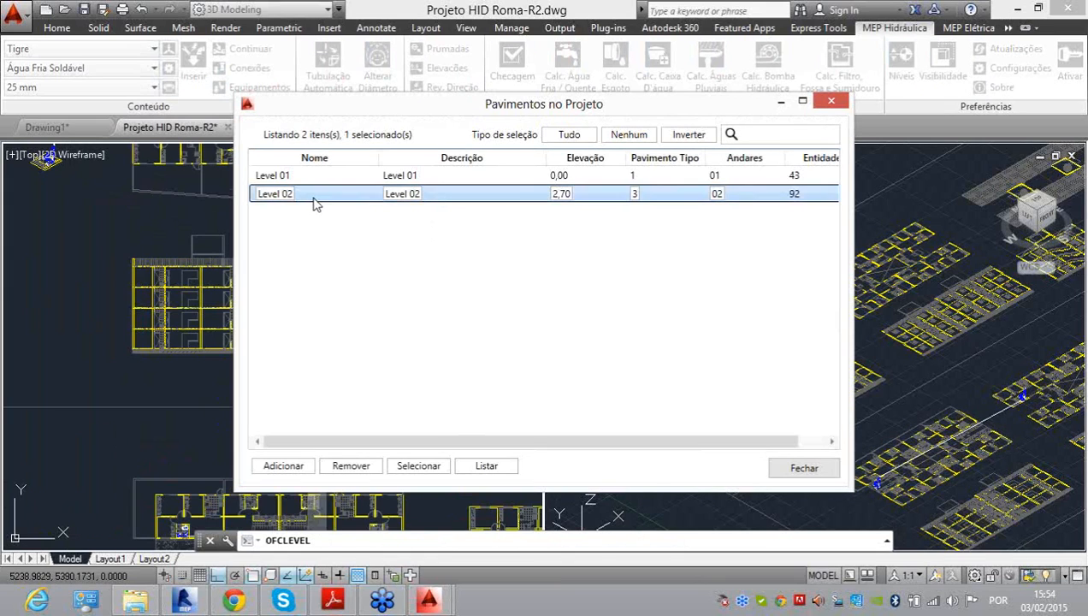
{"action": "left_click", "coordinate": [351, 467]}
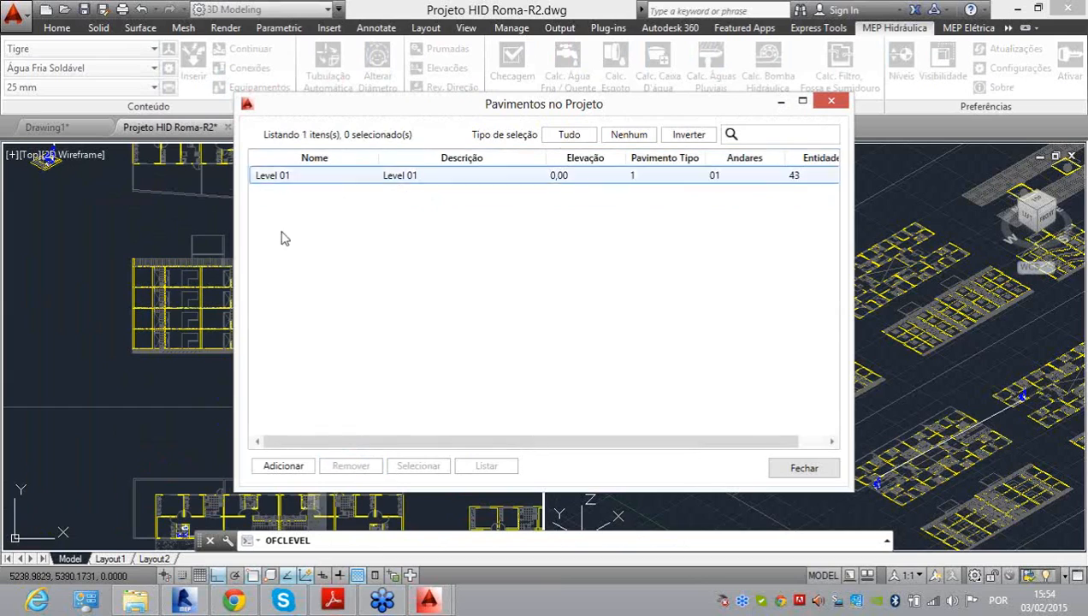
{"action": "left_click", "coordinate": [285, 469]}
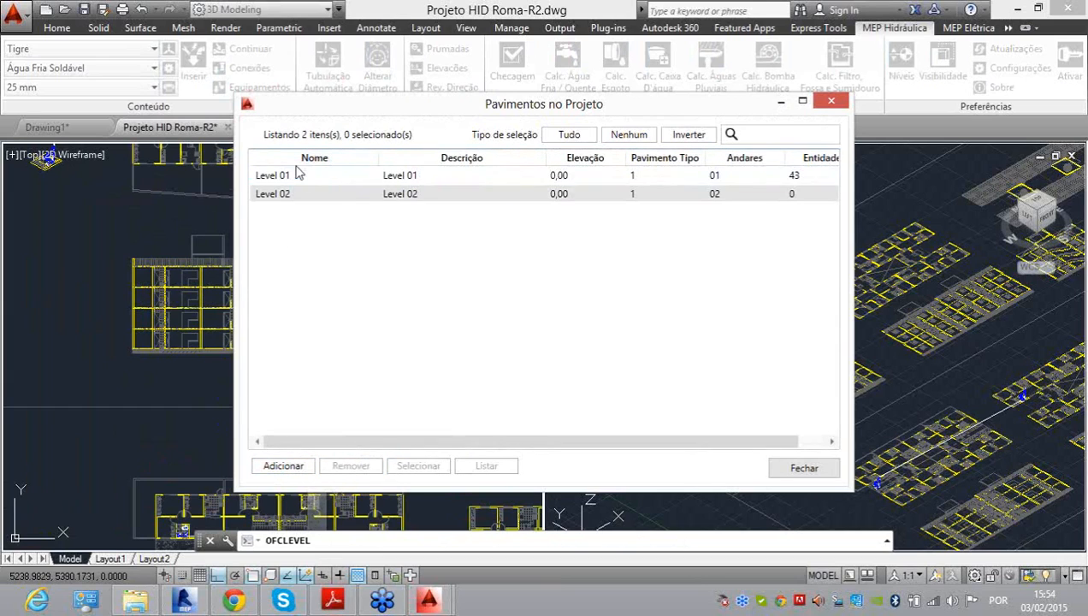
{"action": "left_click", "coordinate": [574, 202]}
{"action": "left_click", "coordinate": [558, 193]}
{"action": "key", "text": "BackSpace"}
{"action": "type", "text": "2,"}
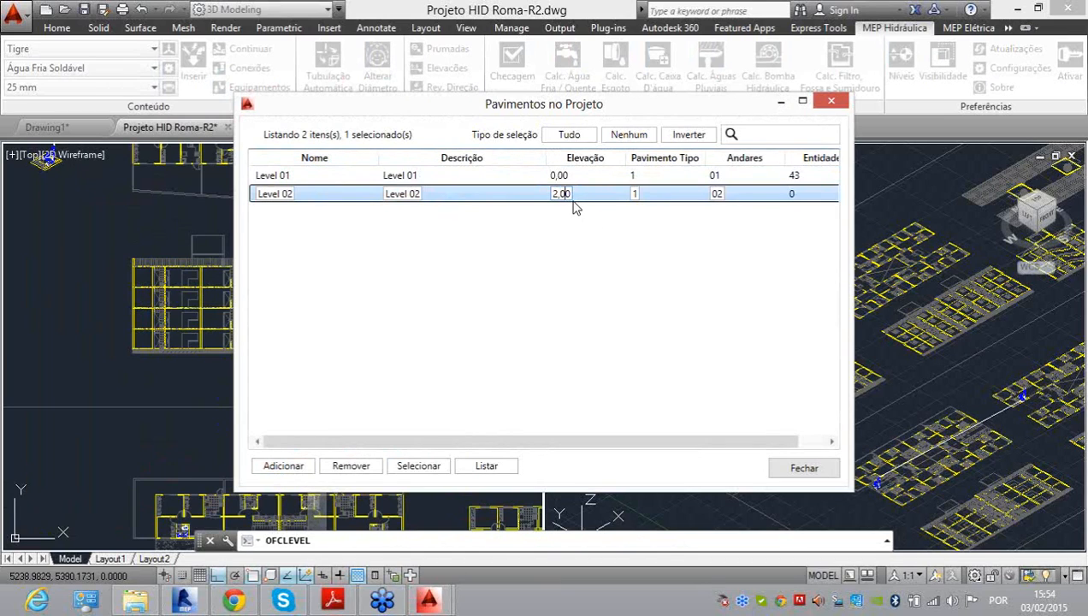
{"action": "type", "text": "7"}
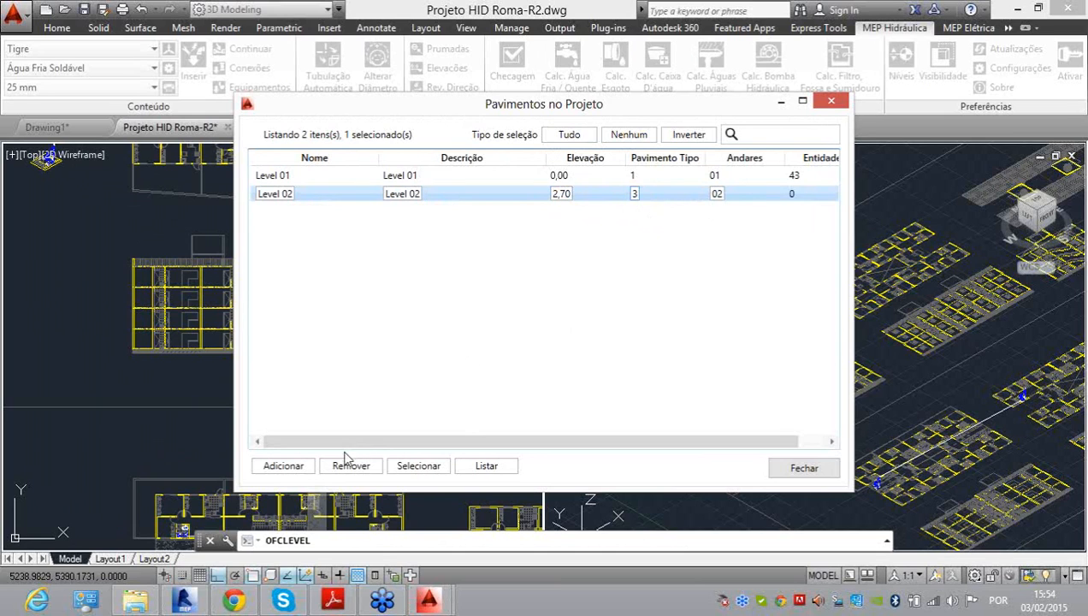
Step: Select the bathroom's piping and fixtures in the second upper-row floor plan as the entities of Level 02
{"action": "left_click", "coordinate": [440, 469]}
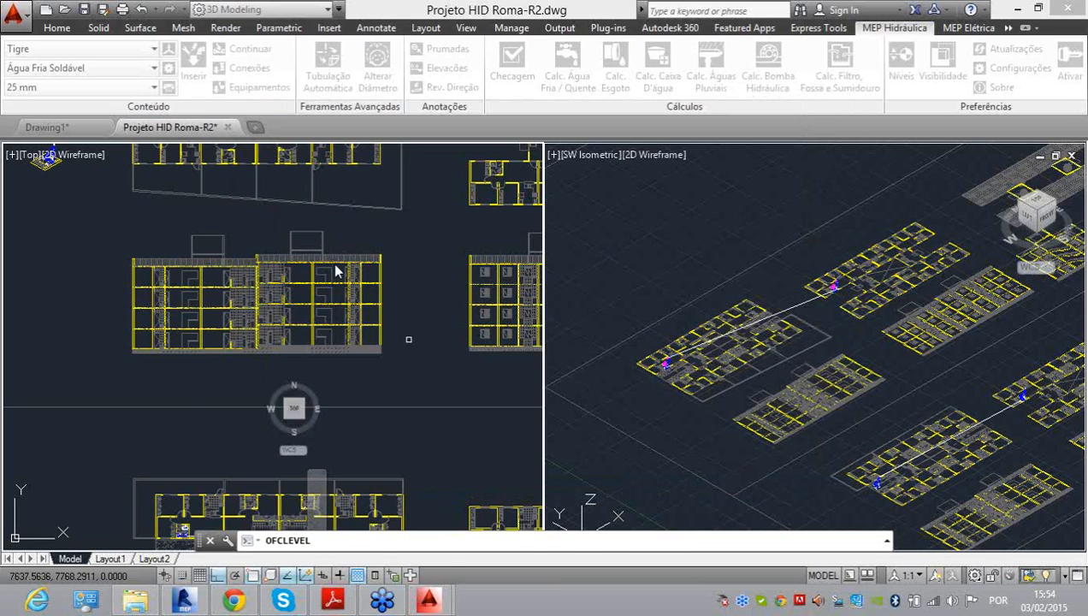
{"action": "scroll", "coordinate": [361, 248], "scroll_direction": "down", "scroll_amount": 8}
{"action": "scroll", "coordinate": [393, 247], "scroll_direction": "up", "scroll_amount": 6}
{"action": "left_click", "coordinate": [415, 245]}
{"action": "left_click", "coordinate": [287, 322]}
{"action": "scroll", "coordinate": [327, 285], "scroll_direction": "up", "scroll_amount": 9}
{"action": "left_click", "coordinate": [329, 394]}
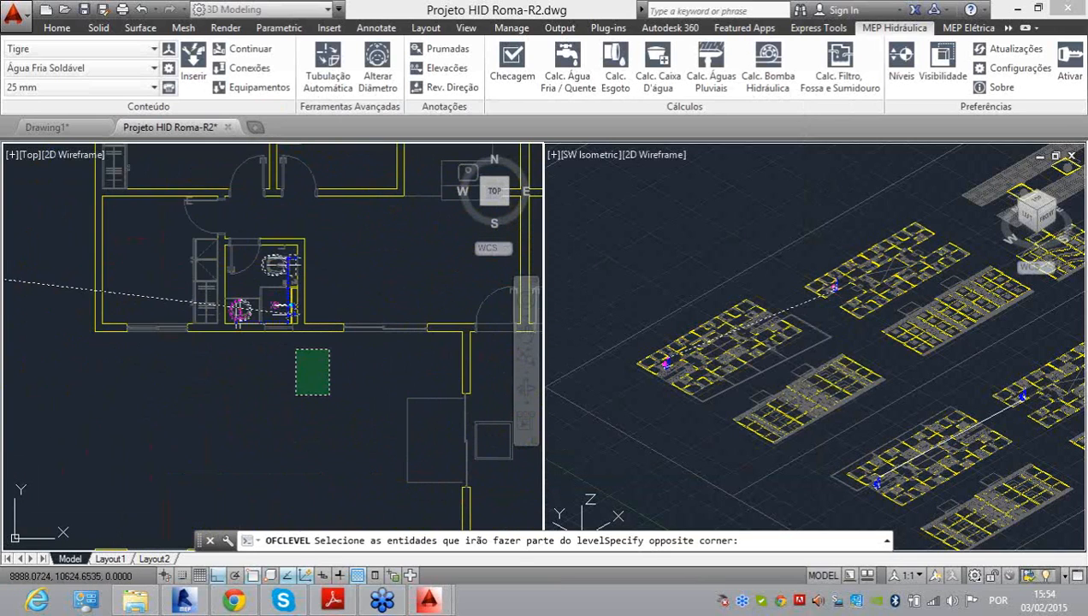
{"action": "left_click", "coordinate": [56, 215]}
{"action": "scroll", "coordinate": [160, 318], "scroll_direction": "down", "scroll_amount": 2}
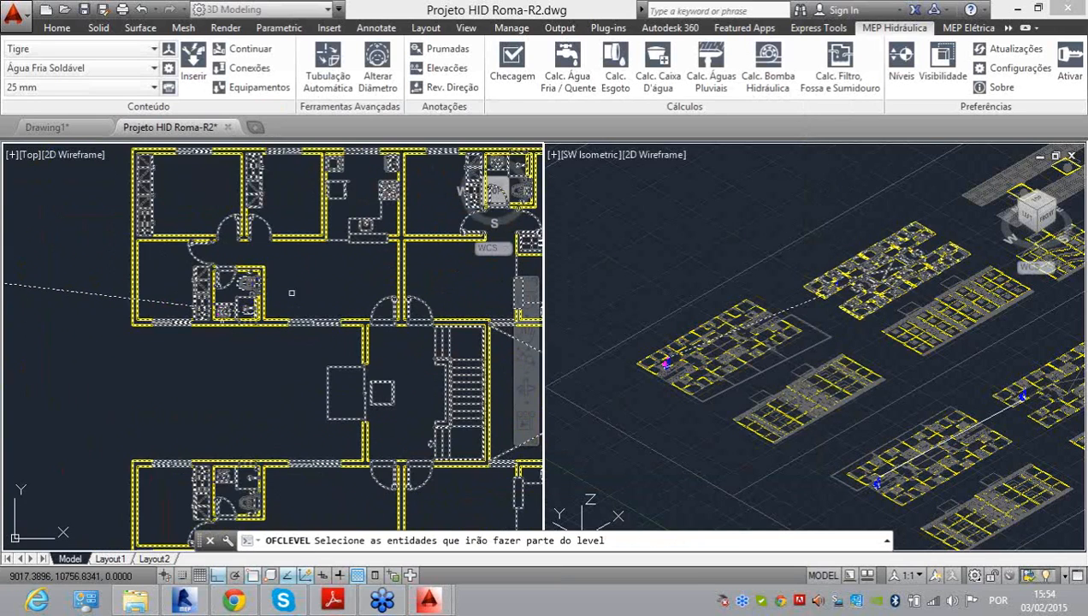
{"action": "scroll", "coordinate": [162, 302], "scroll_direction": "up", "scroll_amount": 4}
{"action": "scroll", "coordinate": [196, 334], "scroll_direction": "up", "scroll_amount": 3}
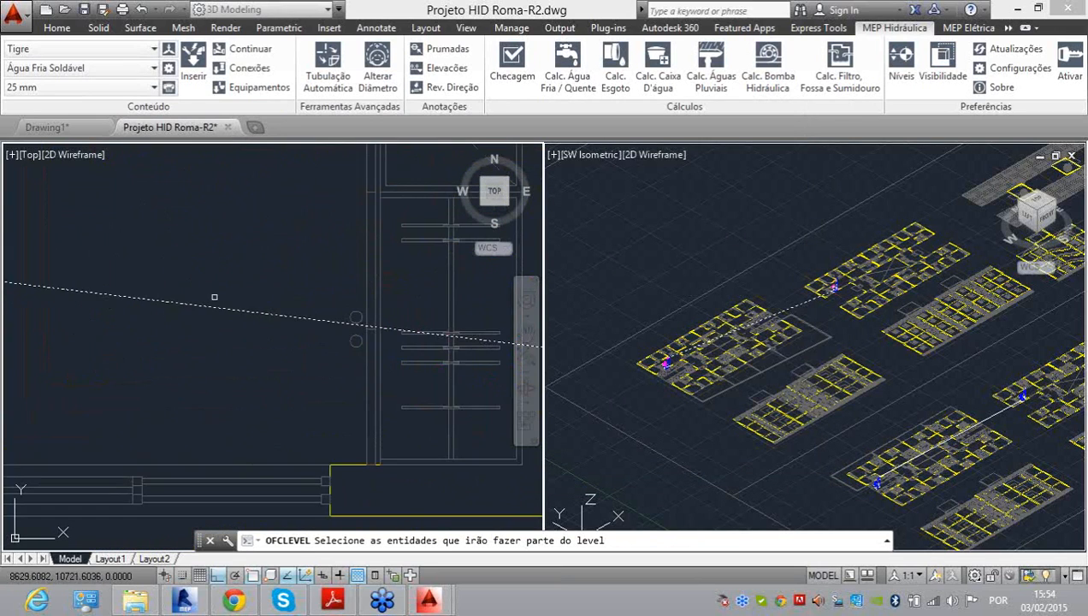
{"action": "scroll", "coordinate": [214, 297], "scroll_direction": "down", "scroll_amount": 4}
{"action": "key", "text": "Return"}
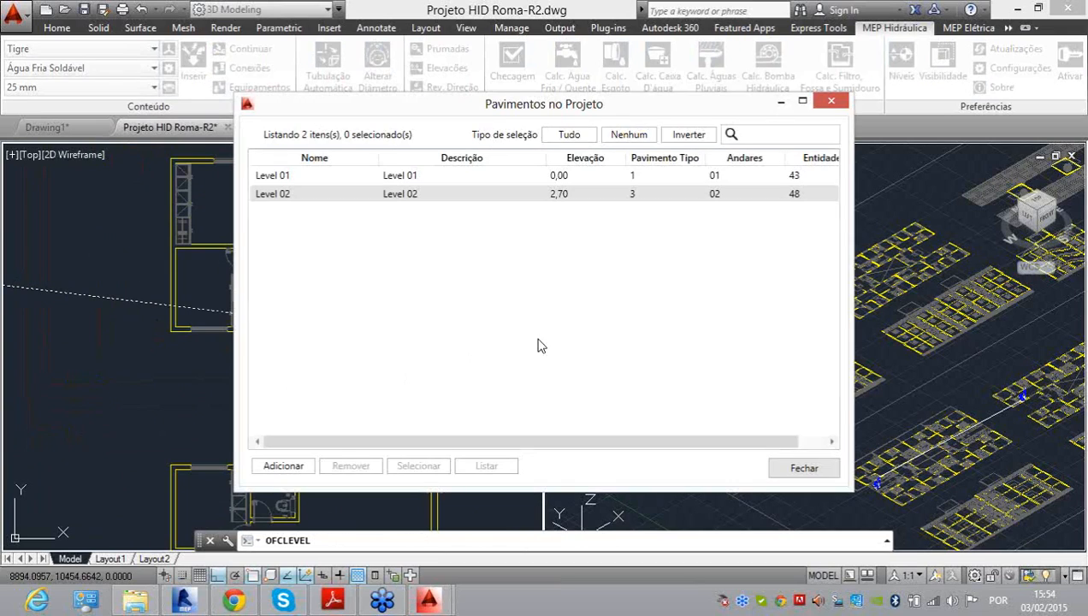
Step: Check the Entidades column for both levels, close the floor list and save the drawing
{"action": "left_click_drag", "start_coordinate": [852, 194], "coordinate": [914, 199]}
{"action": "left_click", "coordinate": [814, 196]}
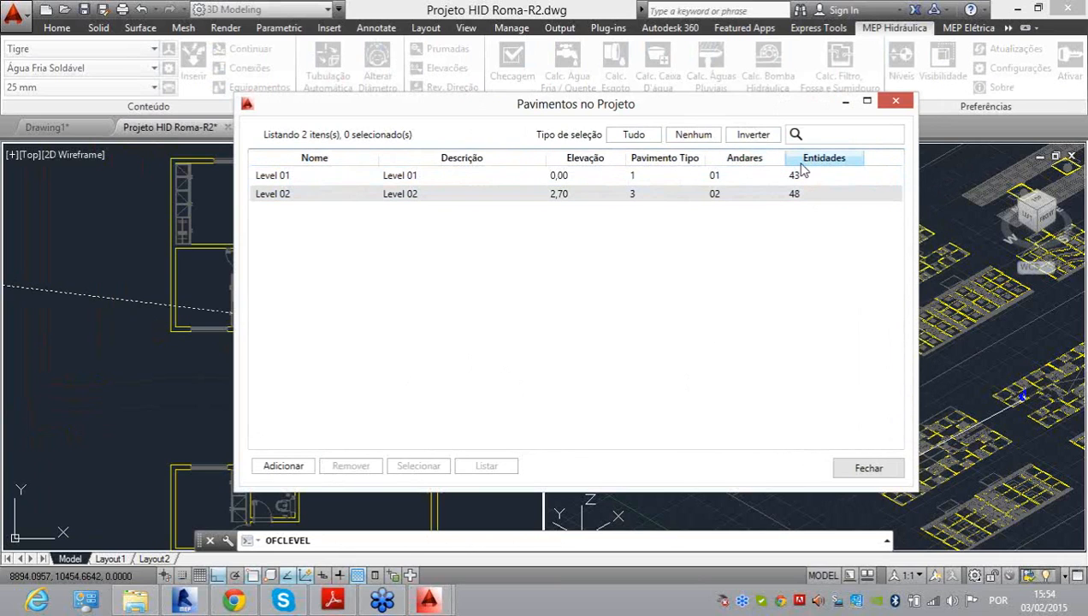
{"action": "left_click", "coordinate": [867, 467]}
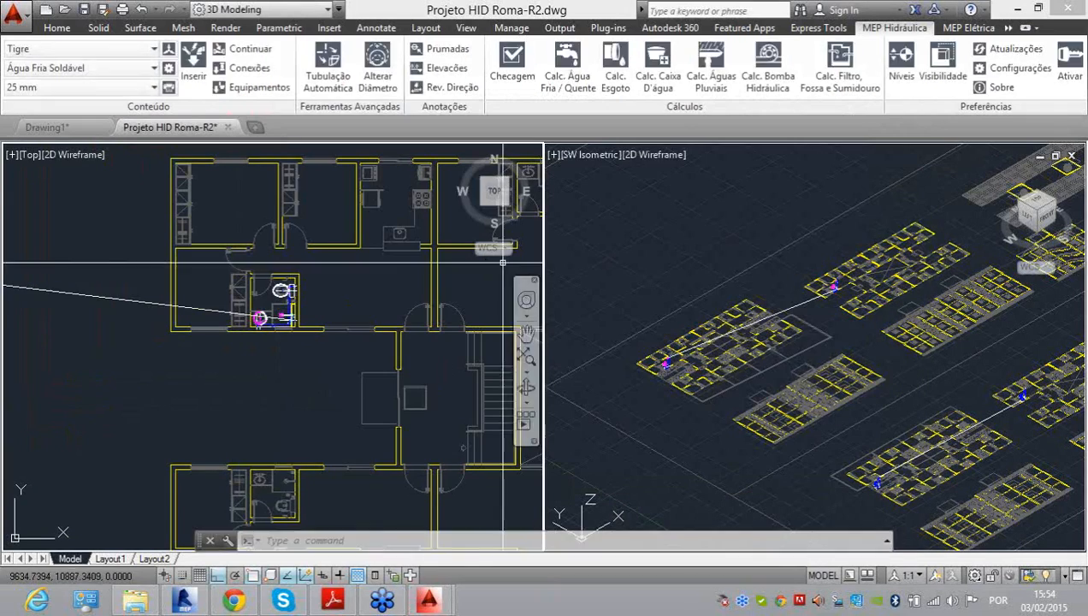
{"action": "left_click", "coordinate": [692, 254]}
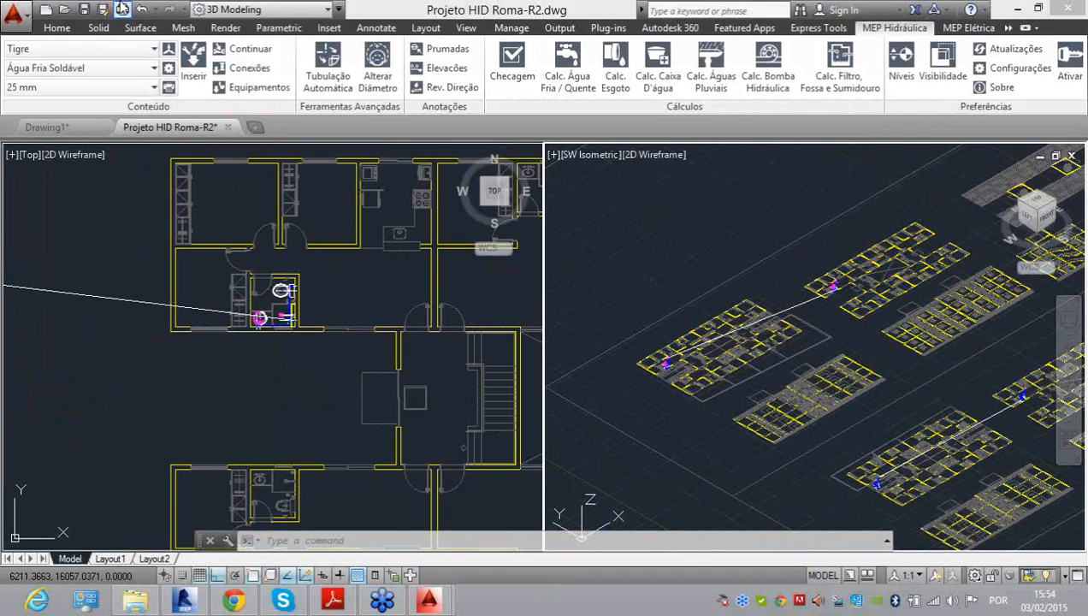
{"action": "left_click", "coordinate": [91, 9]}
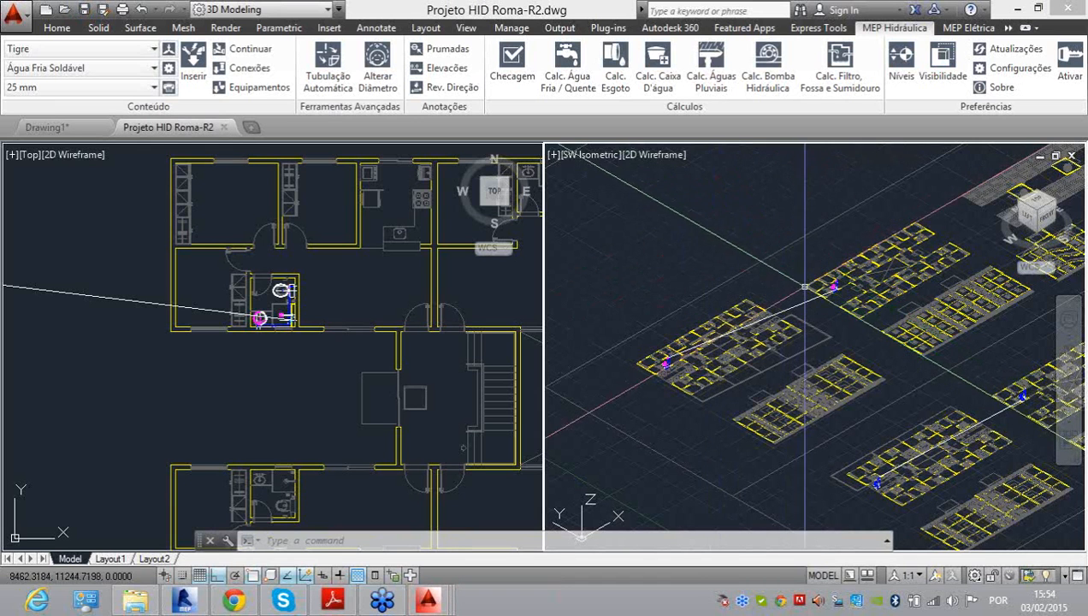
Step: Run the cold/hot water calculation from the riser's top elbow with 2 m.c.a. upstream pressure, z elevation axis and non-simultaneous equipment use
{"action": "scroll", "coordinate": [809, 284], "scroll_direction": "up", "scroll_amount": 5}
{"action": "scroll", "coordinate": [819, 283], "scroll_direction": "up", "scroll_amount": 5}
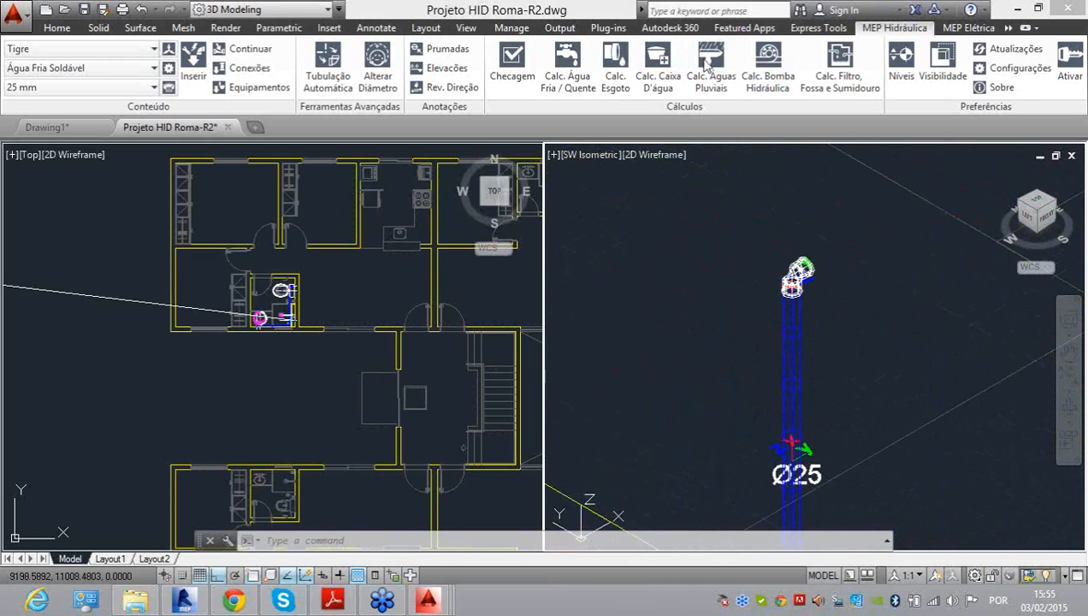
{"action": "left_click", "coordinate": [573, 93]}
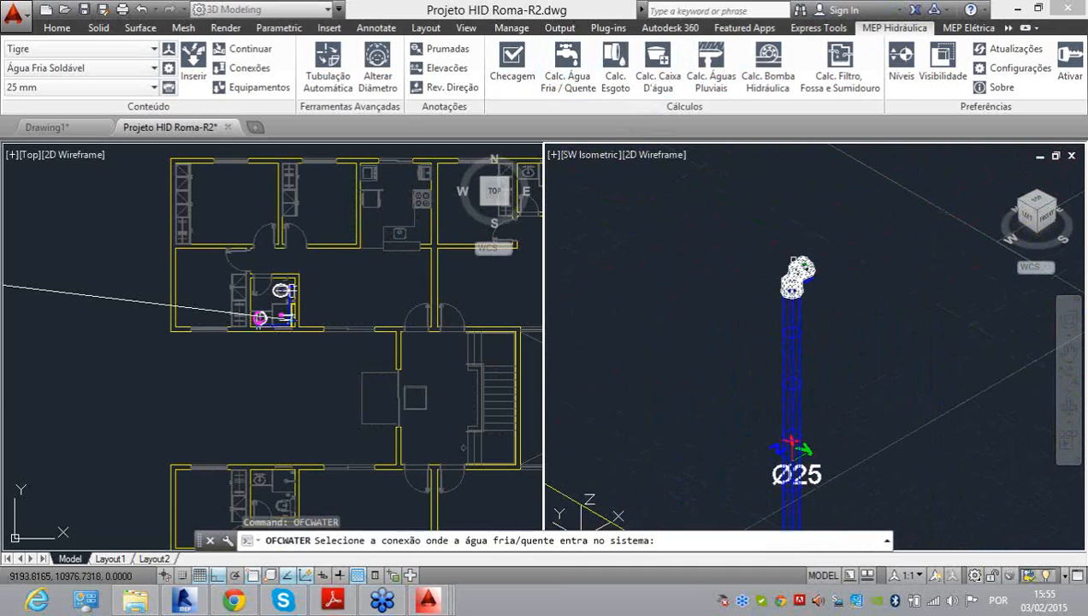
{"action": "left_click", "coordinate": [795, 275]}
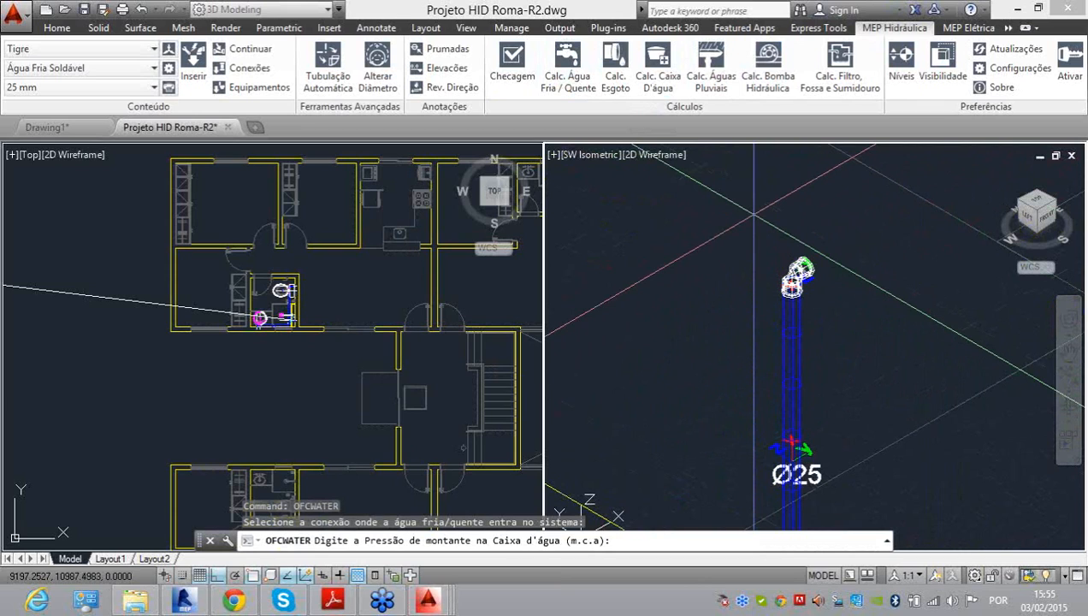
{"action": "scroll", "coordinate": [728, 256], "scroll_direction": "down", "scroll_amount": 3}
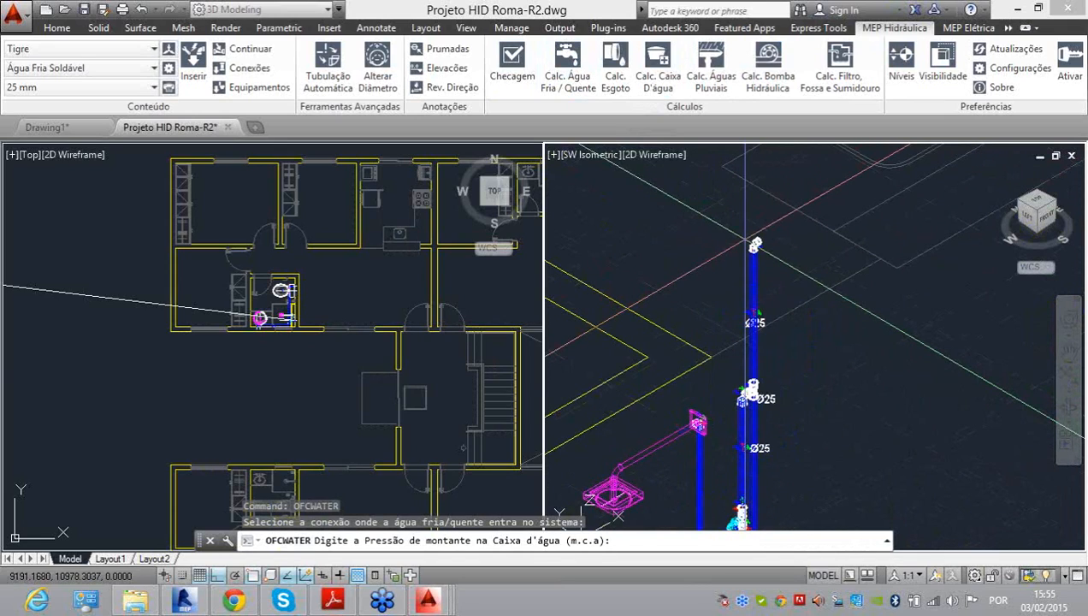
{"action": "type", "text": "2"}
{"action": "key", "text": "Return"}
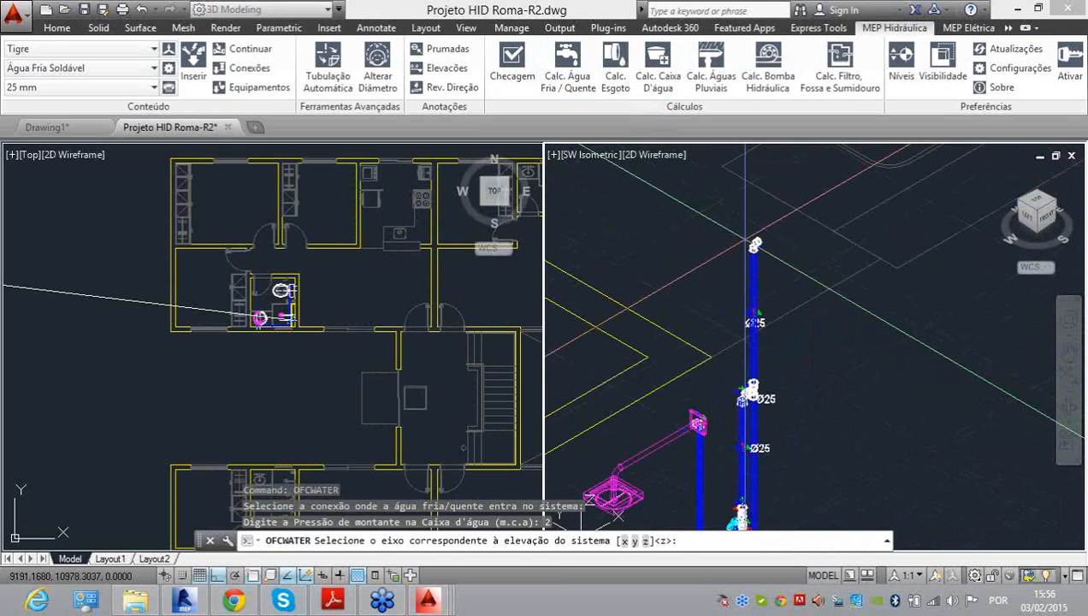
{"action": "type", "text": "z"}
{"action": "key", "text": "Return"}
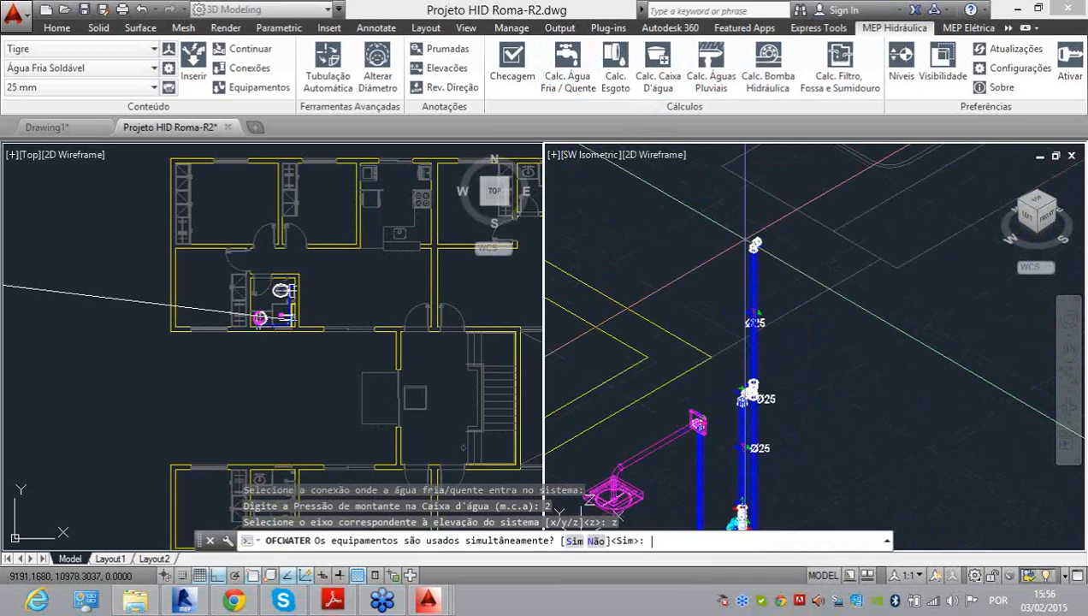
{"action": "type", "text": "n"}
{"action": "key", "text": "Return"}
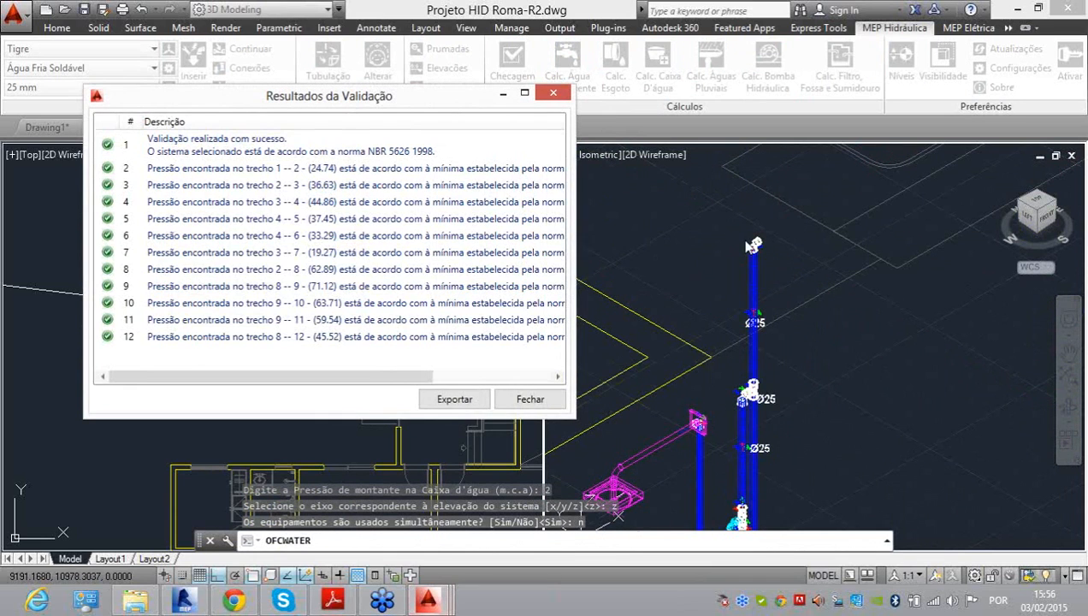
Step: Widen the validation results window and review the pressure checks for each pipe section
{"action": "left_click_drag", "start_coordinate": [573, 417], "coordinate": [811, 422]}
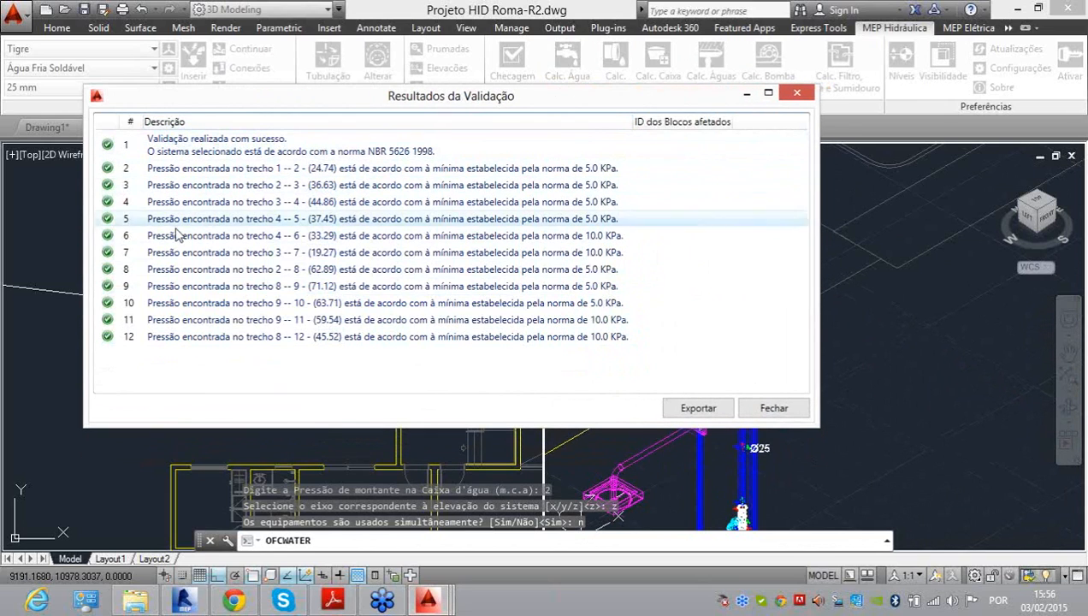
{"action": "left_click", "coordinate": [249, 170]}
{"action": "left_click", "coordinate": [268, 206]}
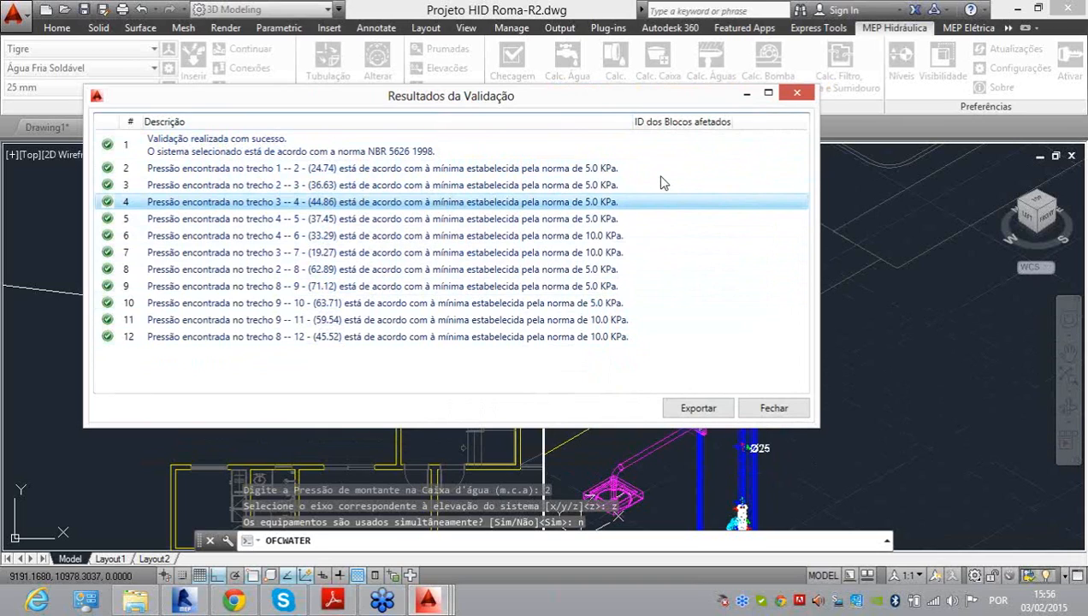
{"action": "left_click", "coordinate": [595, 244]}
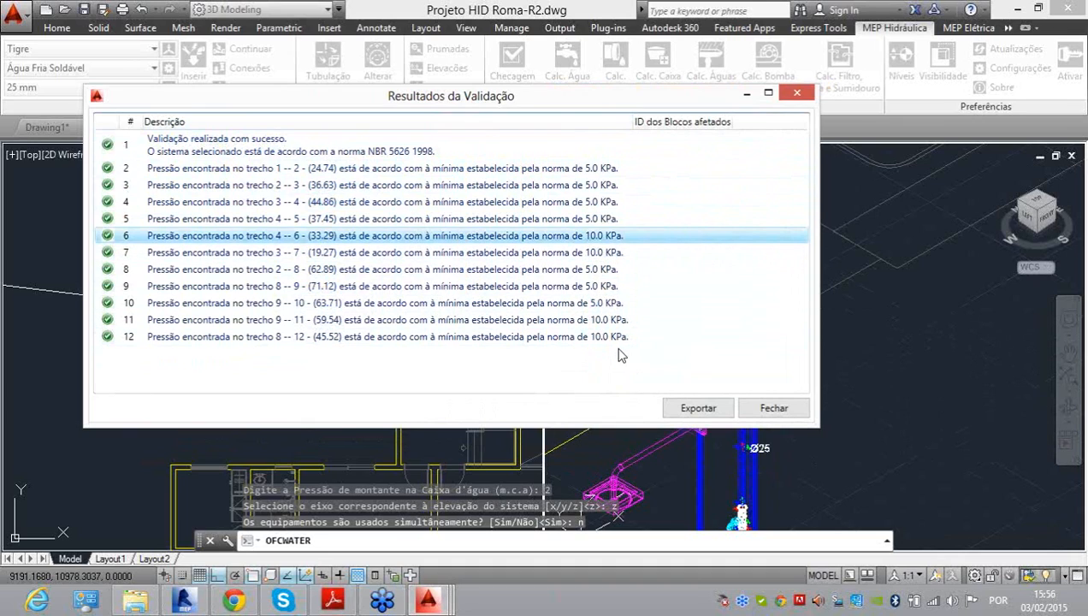
Step: Export the validation results to the desktop as the CSV file Report.csv and close the results window
{"action": "left_click", "coordinate": [708, 414]}
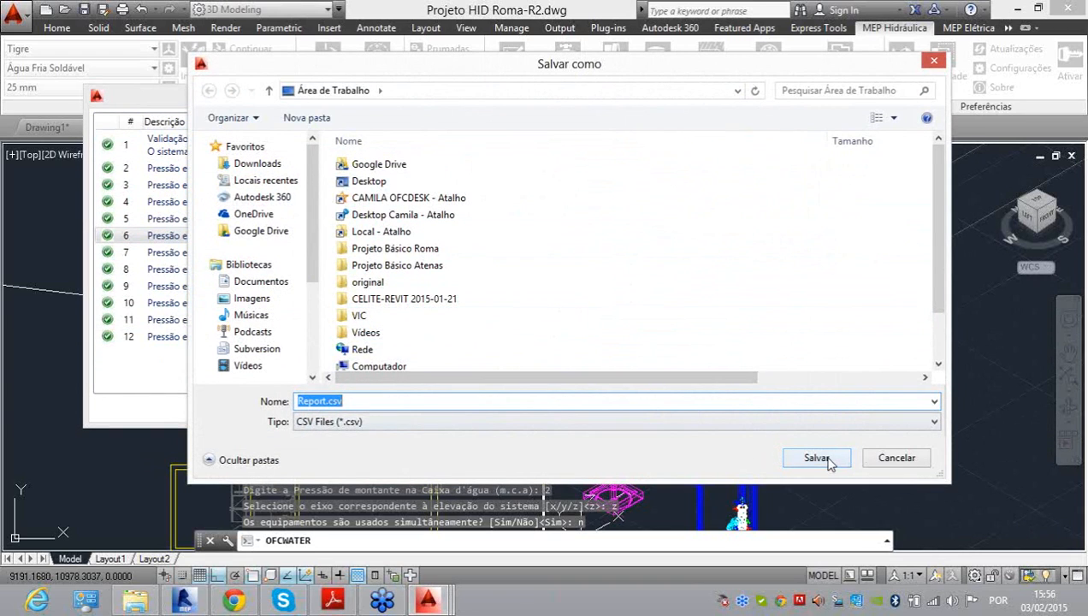
{"action": "left_click", "coordinate": [316, 422]}
{"action": "left_click", "coordinate": [317, 435]}
{"action": "left_click", "coordinate": [813, 458]}
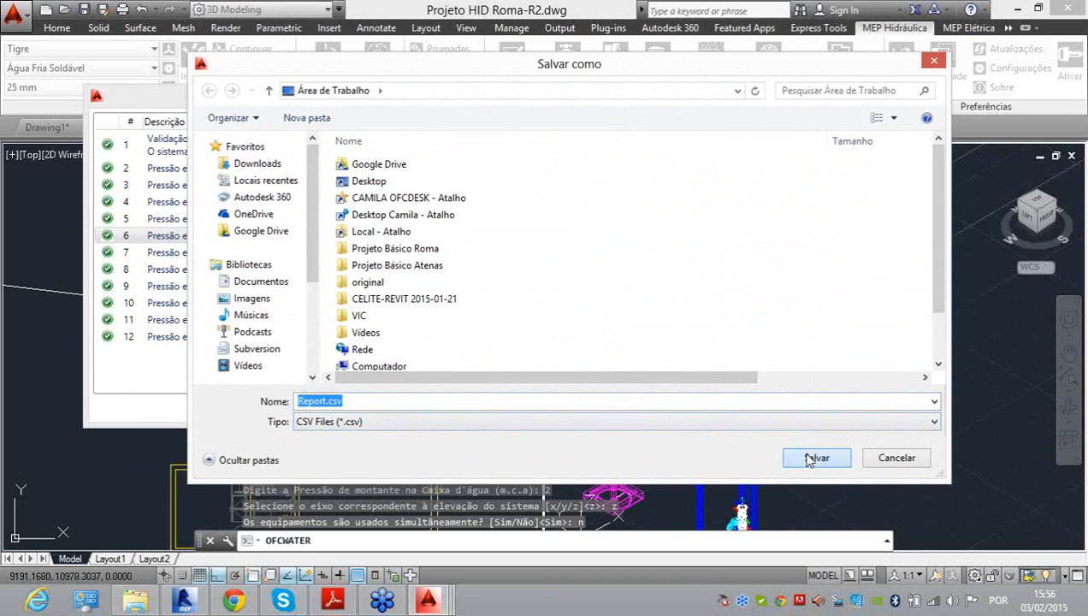
{"action": "left_click", "coordinate": [528, 304]}
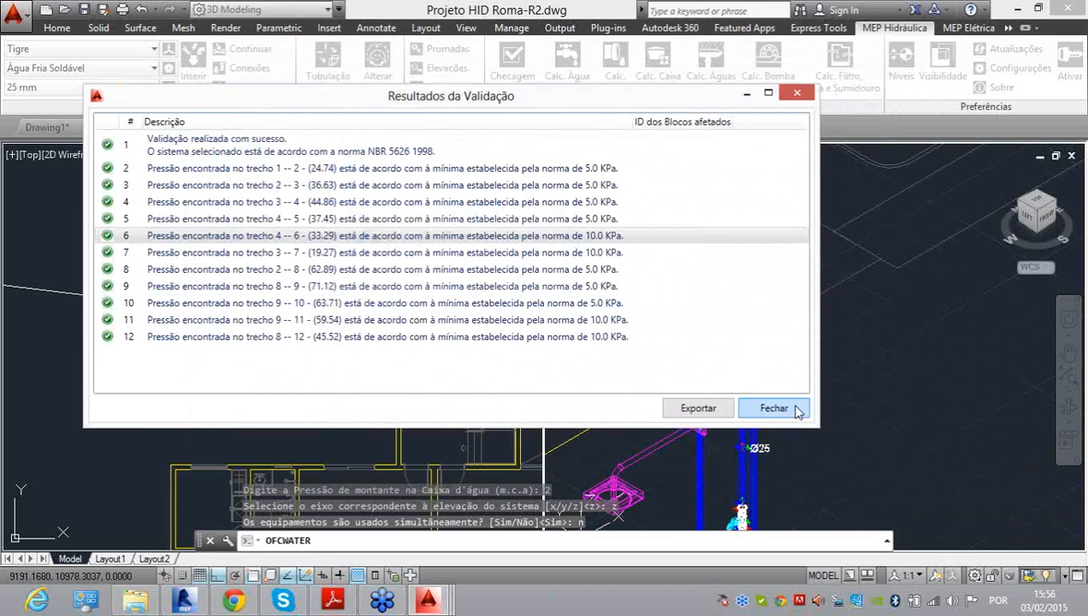
{"action": "left_click", "coordinate": [774, 408]}
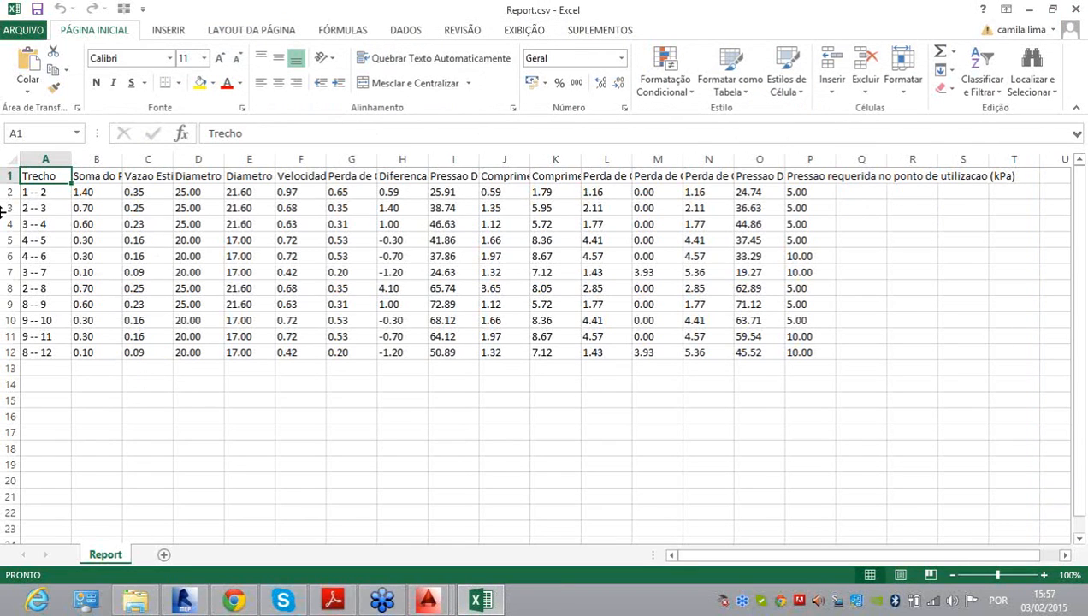
Step: Make row 1 taller with wrapped header text in A1:P1 and widen columns A to P
{"action": "left_click_drag", "start_coordinate": [10, 182], "coordinate": [819, 159]}
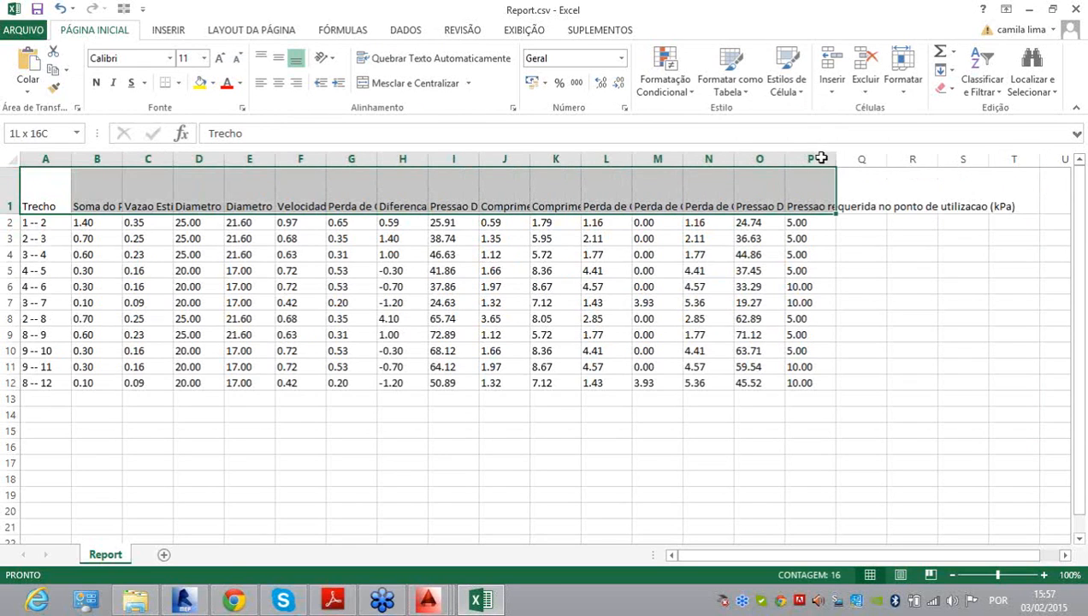
{"action": "left_click", "coordinate": [452, 60]}
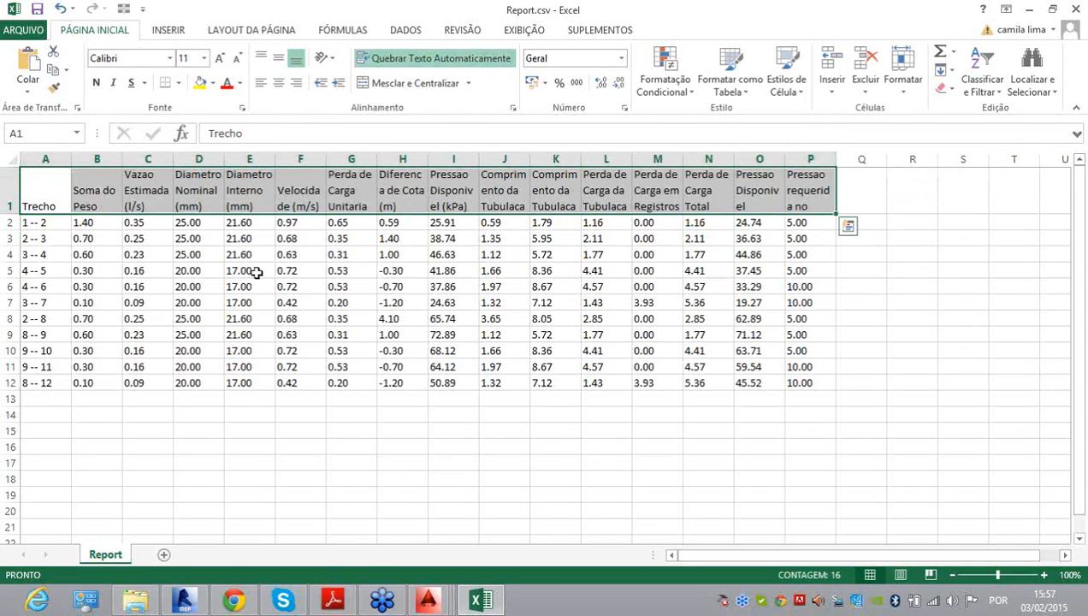
{"action": "left_click_drag", "start_coordinate": [45, 161], "coordinate": [931, 161]}
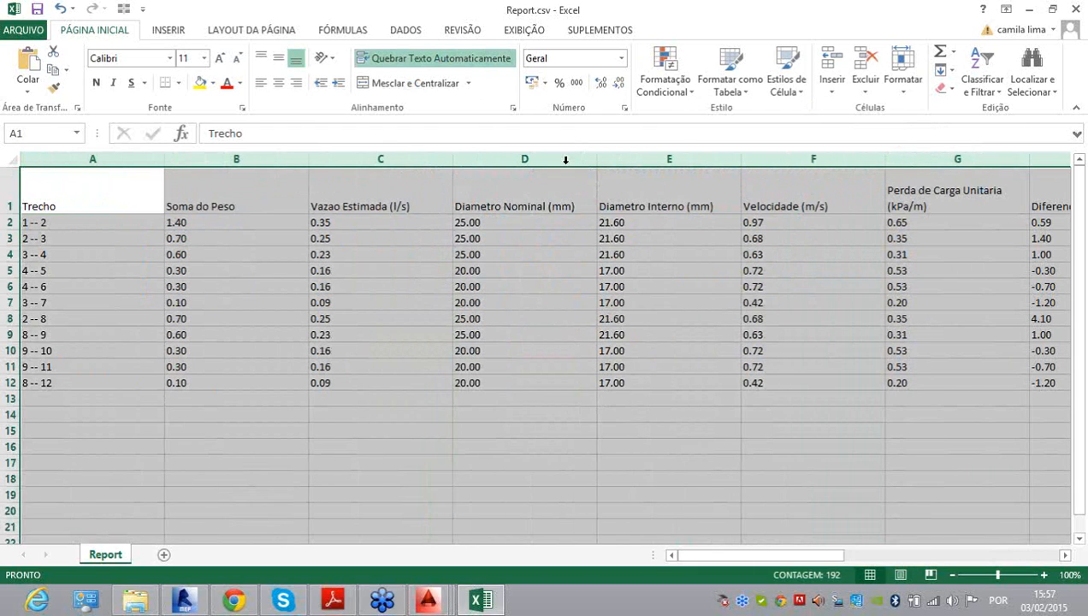
{"action": "left_click_drag", "start_coordinate": [592, 161], "coordinate": [487, 162]}
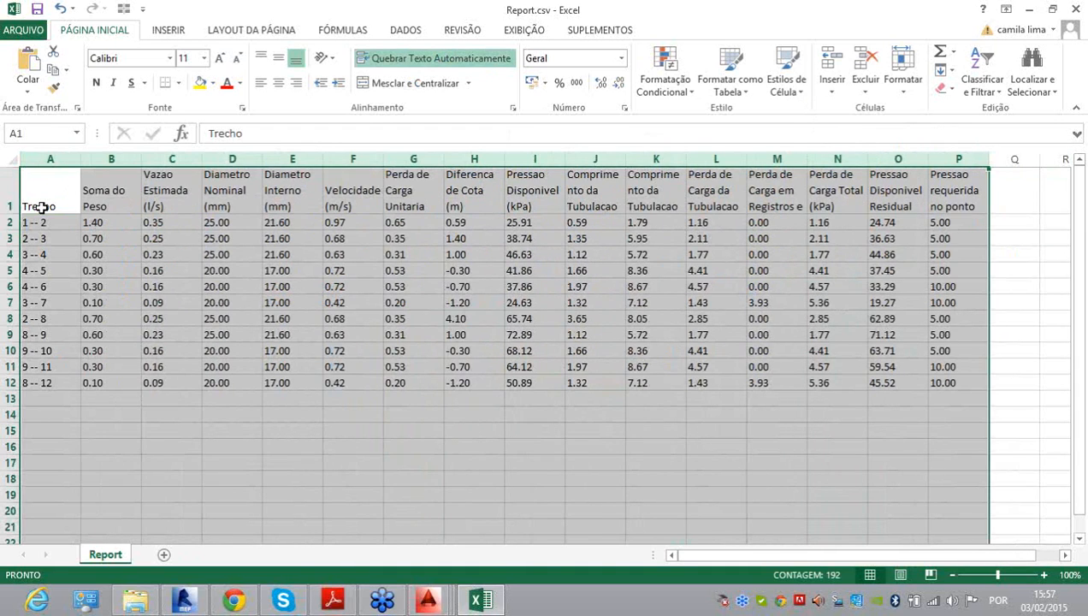
Step: Fill the header cells A1:P1 with yellow
{"action": "left_click_drag", "start_coordinate": [41, 207], "coordinate": [462, 207]}
{"action": "left_click_drag", "start_coordinate": [619, 160], "coordinate": [967, 174]}
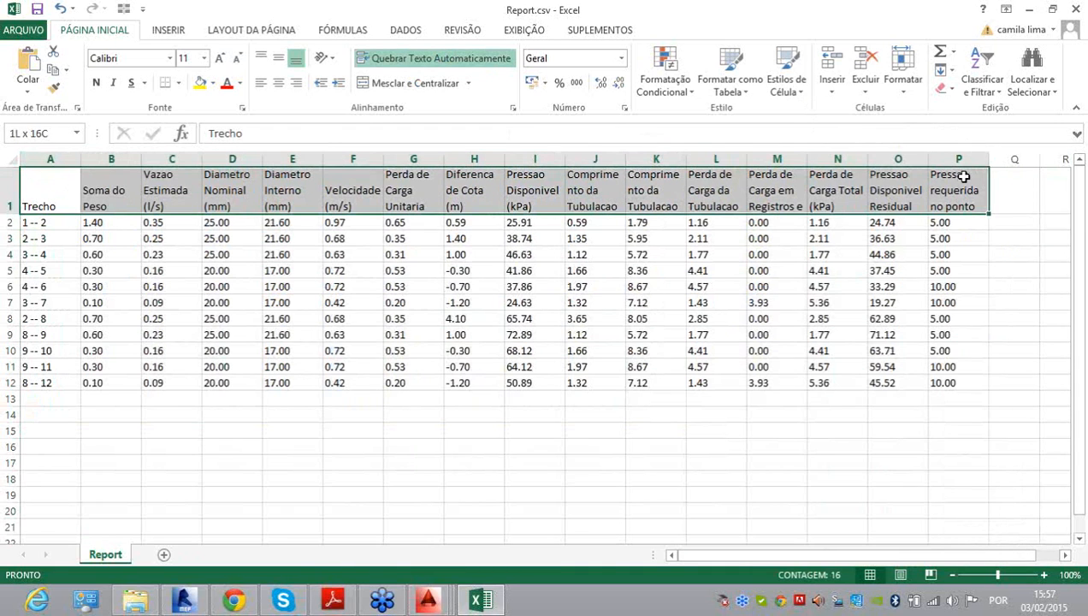
{"action": "left_click", "coordinate": [202, 83]}
{"action": "left_click_drag", "start_coordinate": [882, 223], "coordinate": [913, 398]}
{"action": "left_click_drag", "start_coordinate": [41, 223], "coordinate": [942, 377]}
{"action": "left_click", "coordinate": [316, 287]}
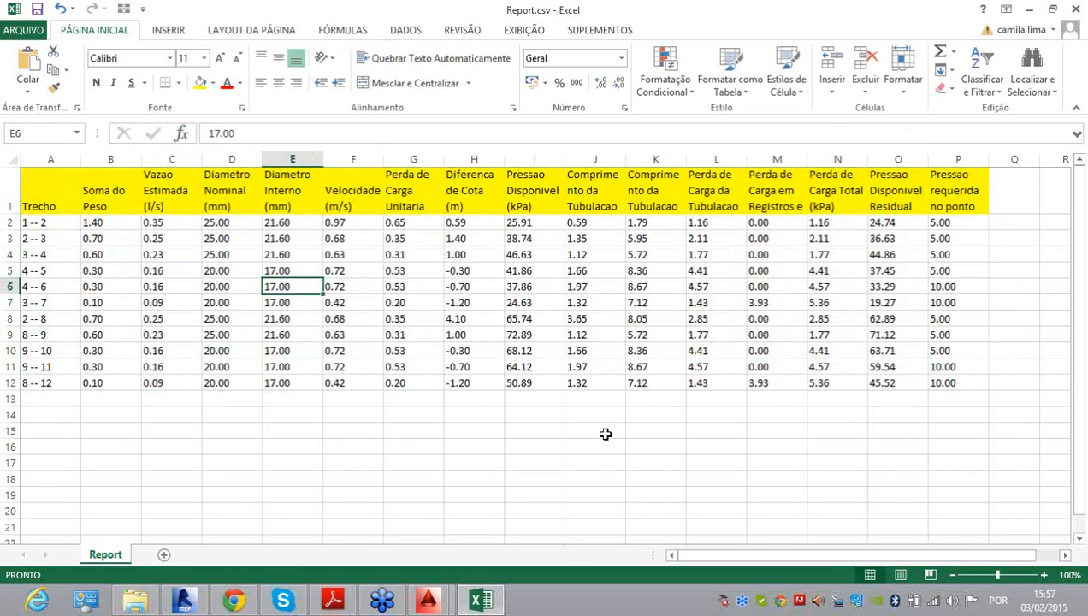
Step: Switch to Projeto HID Roma-R2.dwg in AutoCAD and examine the floor plans and the bathroom's cold-water riser in both viewports
{"action": "left_click", "coordinate": [427, 601]}
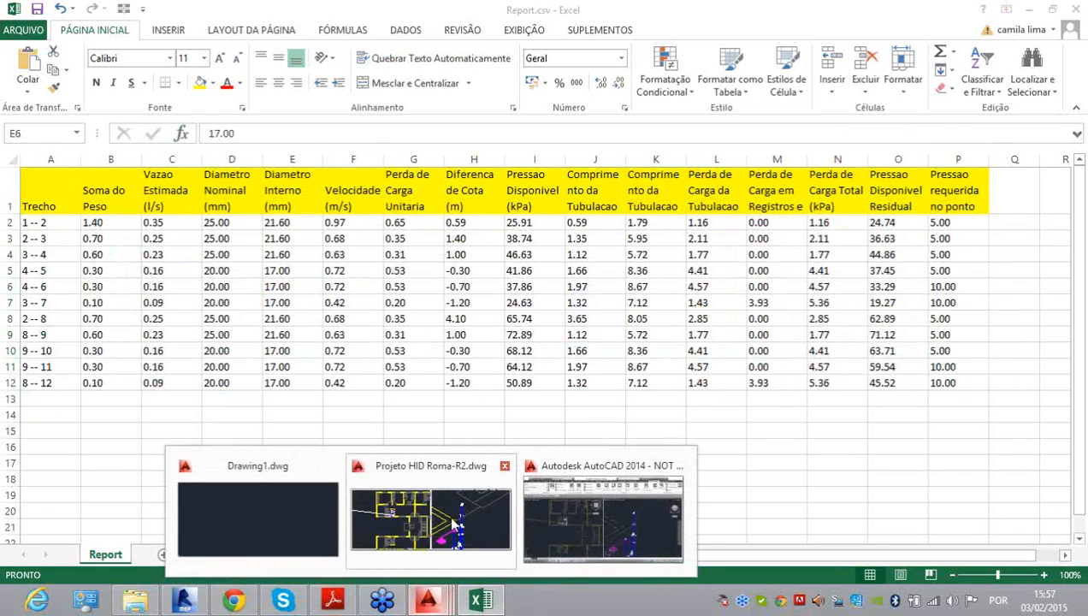
{"action": "left_click", "coordinate": [494, 519]}
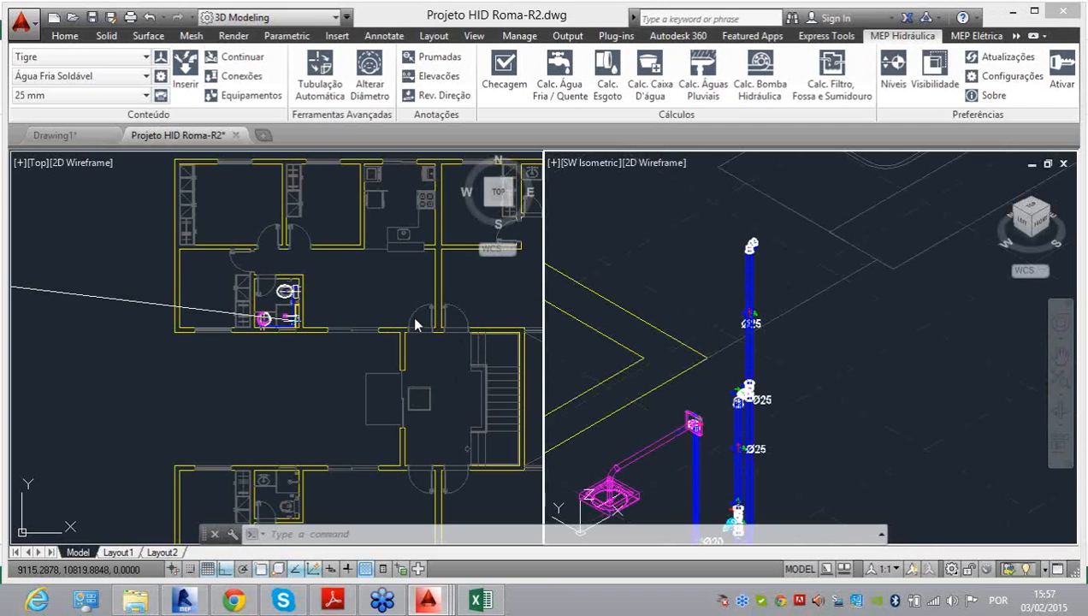
{"action": "scroll", "coordinate": [411, 301], "scroll_direction": "down", "scroll_amount": 6}
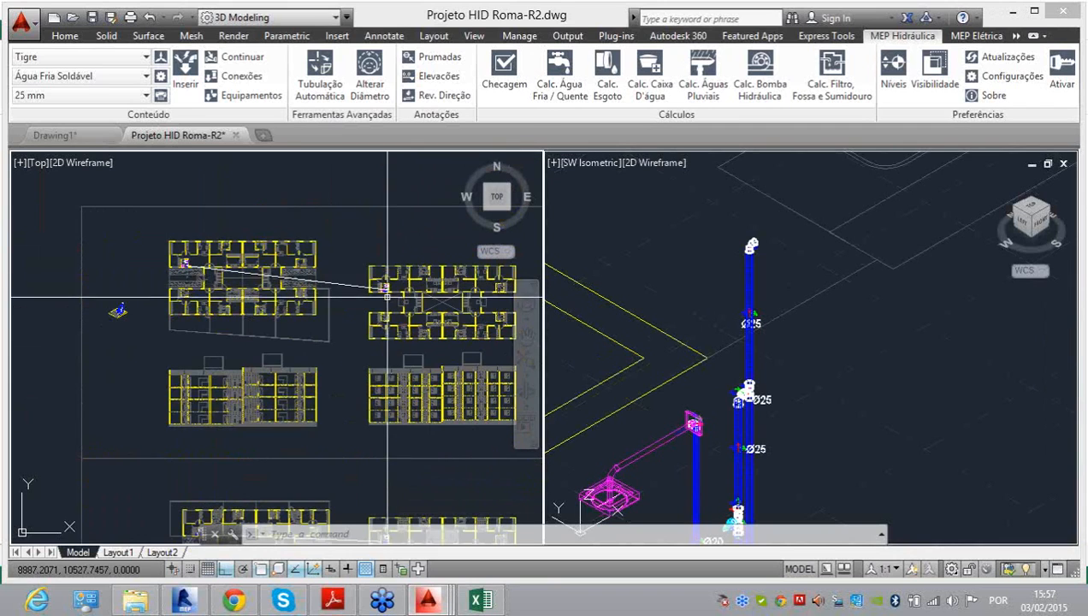
{"action": "scroll", "coordinate": [353, 326], "scroll_direction": "up", "scroll_amount": 3}
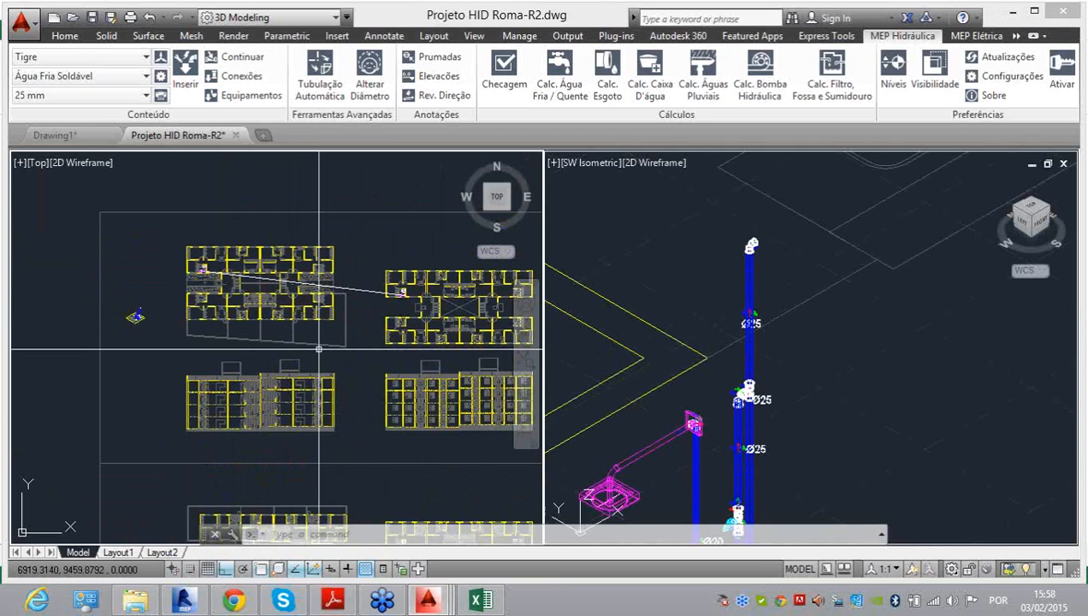
{"action": "scroll", "coordinate": [319, 349], "scroll_direction": "up", "scroll_amount": 2}
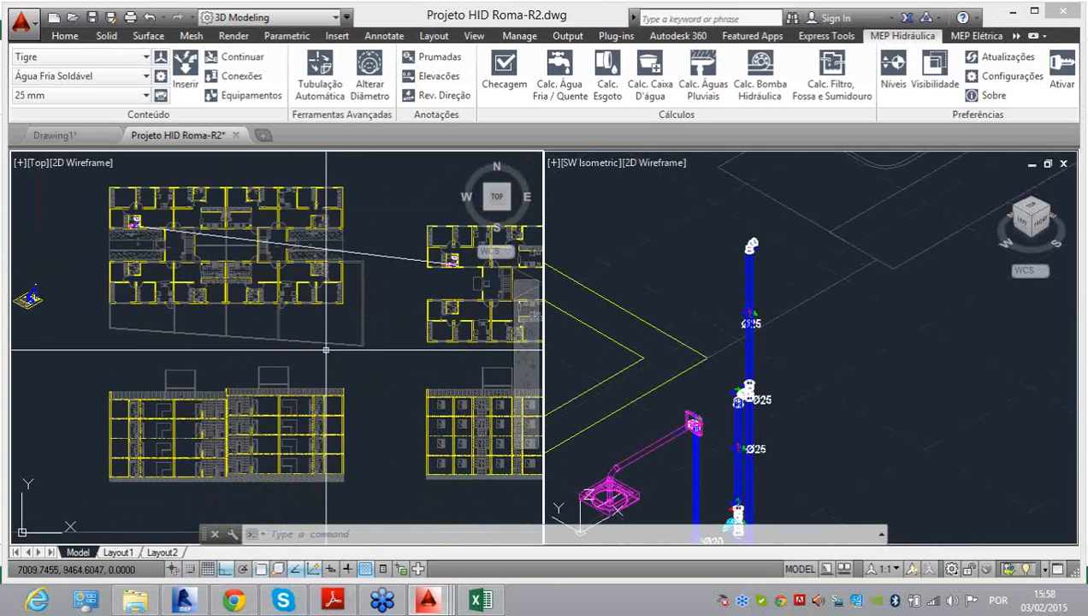
{"action": "scroll", "coordinate": [694, 257], "scroll_direction": "up", "scroll_amount": 4}
{"action": "middle_click_drag", "start_coordinate": [702, 351], "coordinate": [758, 238]}
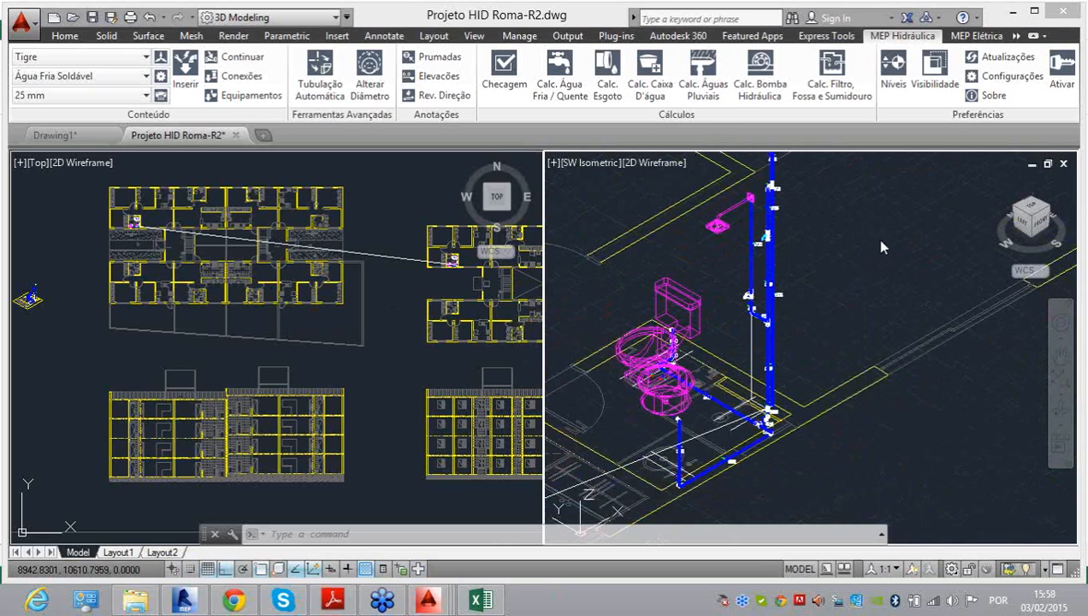
{"action": "scroll", "coordinate": [794, 301], "scroll_direction": "down", "scroll_amount": 7}
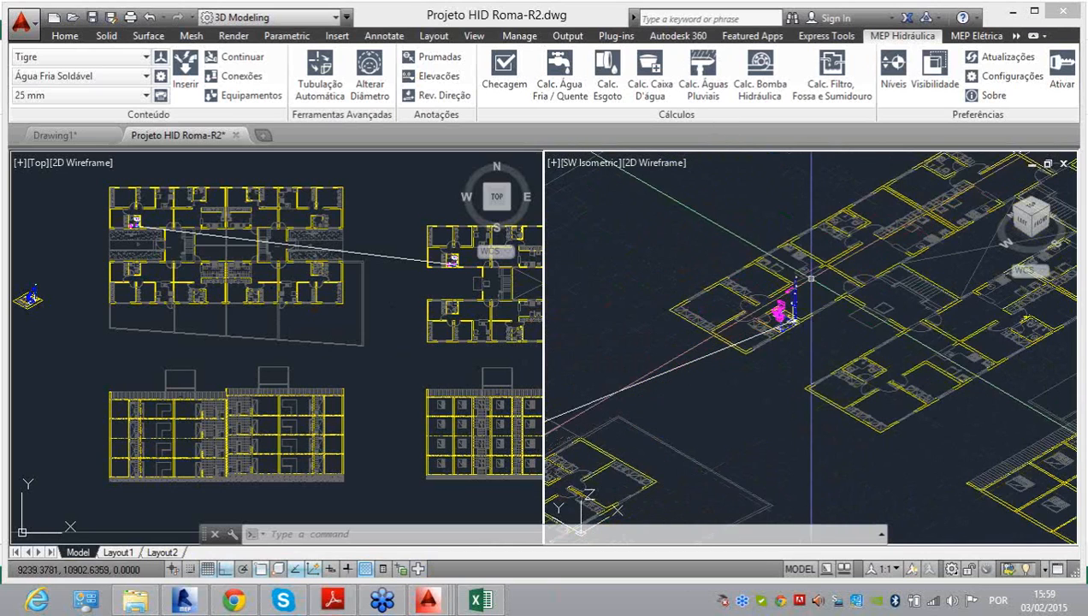
{"action": "scroll", "coordinate": [792, 303], "scroll_direction": "down", "scroll_amount": 3}
{"action": "middle_click_drag", "start_coordinate": [771, 296], "coordinate": [635, 320]}
Step: Examine the roof plan's water tank area and its relation to the floor plan with the bathroom piping
{"action": "left_click", "coordinate": [354, 274]}
{"action": "scroll", "coordinate": [354, 274], "scroll_direction": "down", "scroll_amount": 2}
{"action": "scroll", "coordinate": [351, 308], "scroll_direction": "up", "scroll_amount": 8}
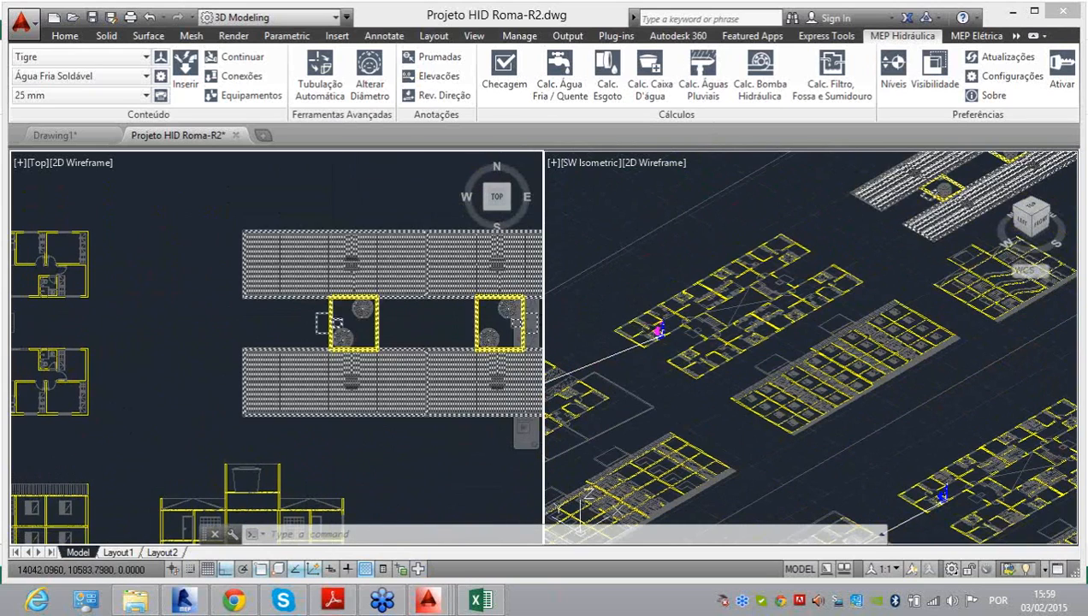
{"action": "scroll", "coordinate": [354, 328], "scroll_direction": "up", "scroll_amount": 5}
{"action": "scroll", "coordinate": [274, 321], "scroll_direction": "down", "scroll_amount": 5}
{"action": "middle_click_drag", "start_coordinate": [262, 309], "coordinate": [261, 372]}
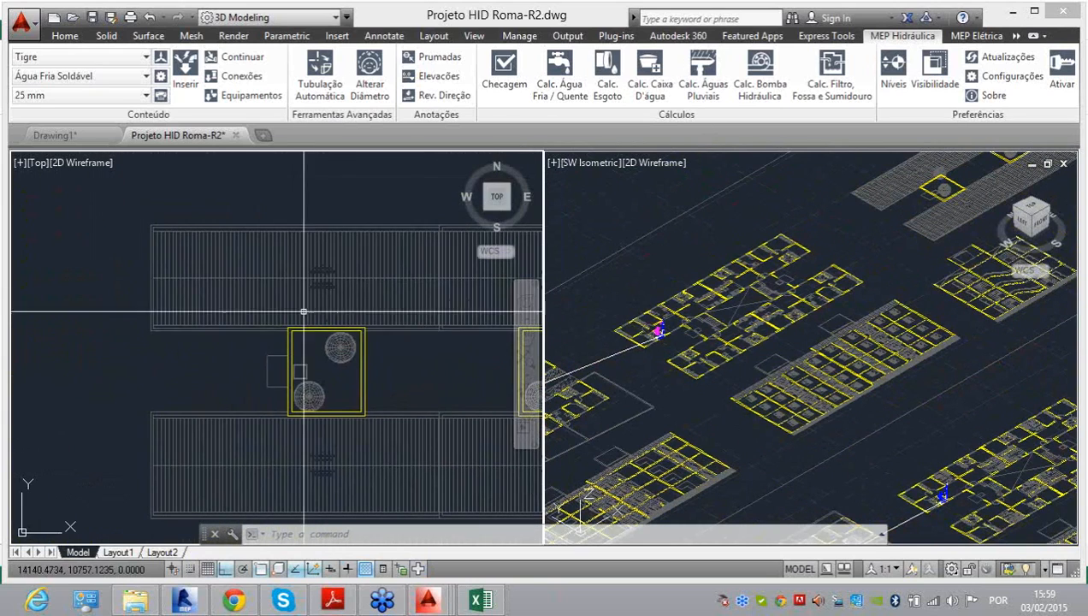
{"action": "scroll", "coordinate": [201, 318], "scroll_direction": "down", "scroll_amount": 5}
{"action": "scroll", "coordinate": [201, 318], "scroll_direction": "up", "scroll_amount": 10}
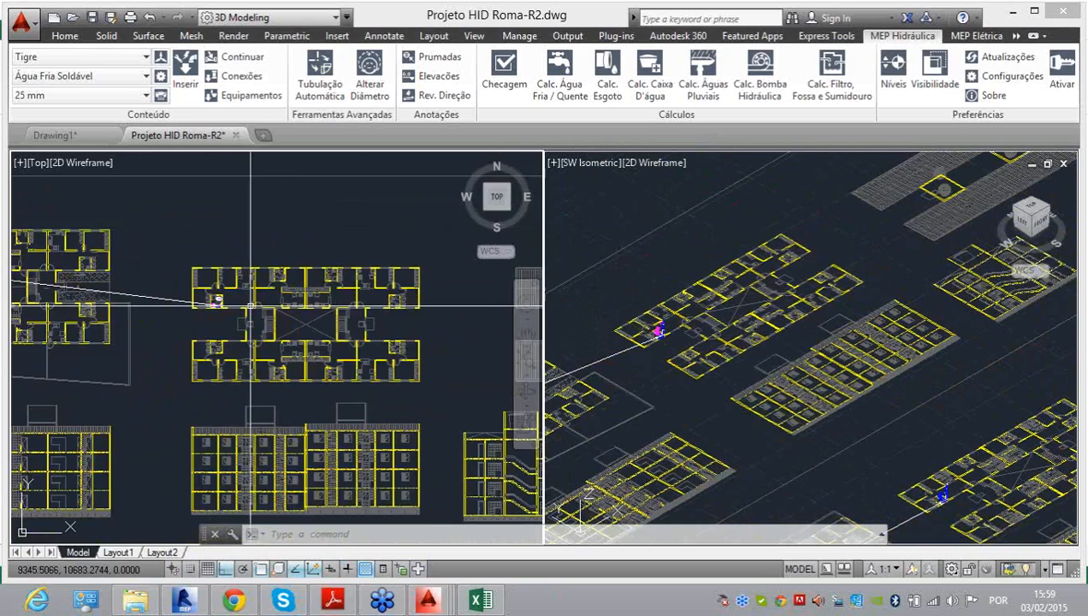
Step: Copy the bathroom riser's fitting to the matching position on the roof plan, using the building's outer corner as base point
{"action": "scroll", "coordinate": [265, 323], "scroll_direction": "up", "scroll_amount": 3}
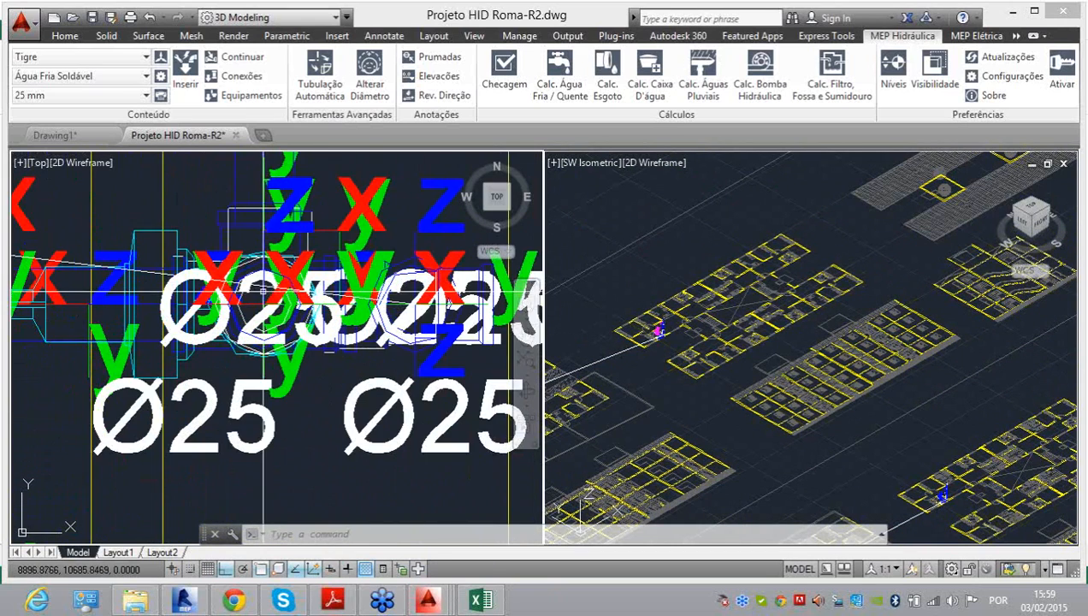
{"action": "left_click", "coordinate": [182, 261]}
{"action": "type", "text": "cp"}
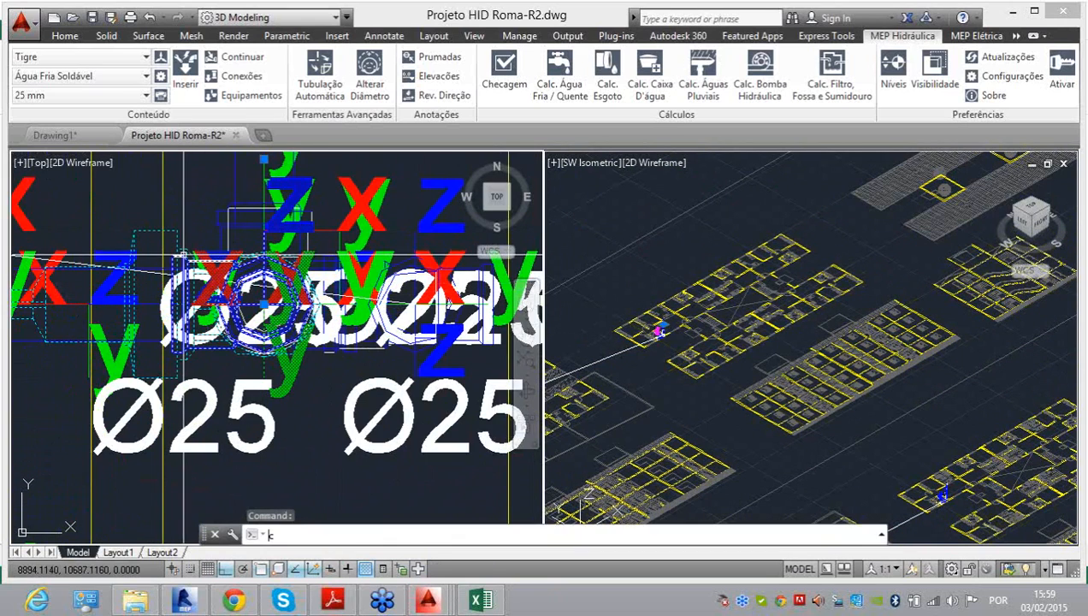
{"action": "key", "text": "Return"}
{"action": "scroll", "coordinate": [240, 326], "scroll_direction": "down", "scroll_amount": 6}
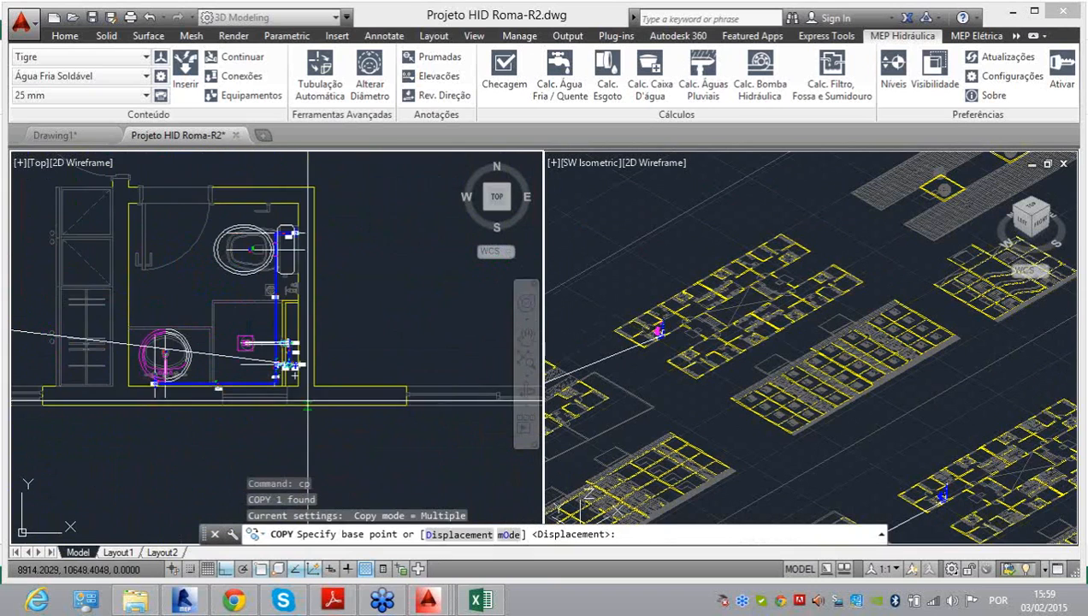
{"action": "scroll", "coordinate": [309, 393], "scroll_direction": "down", "scroll_amount": 6}
{"action": "scroll", "coordinate": [233, 409], "scroll_direction": "up", "scroll_amount": 5}
{"action": "left_click", "coordinate": [289, 357]}
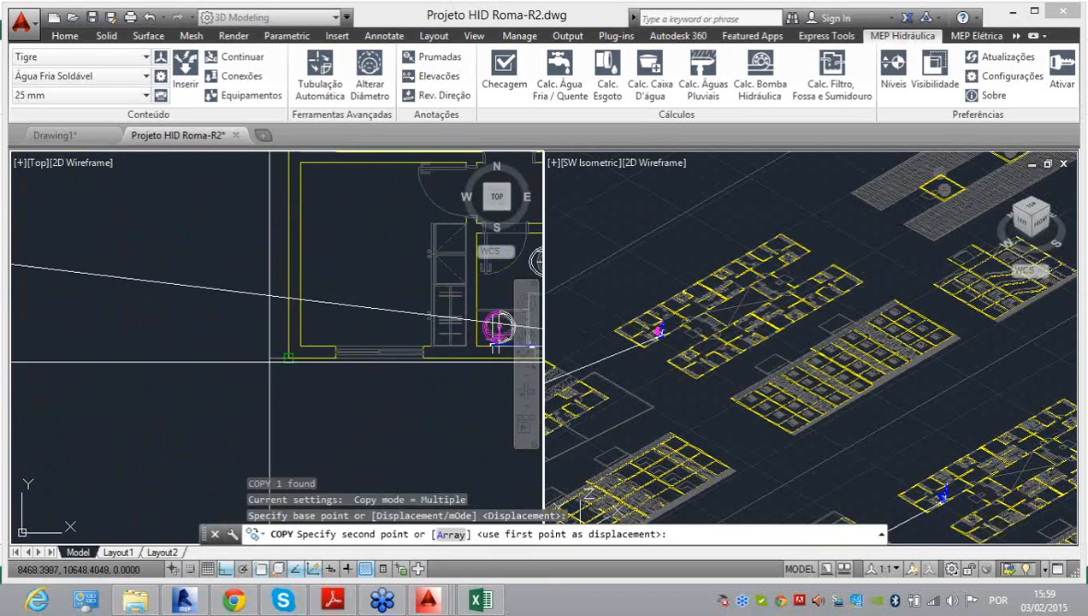
{"action": "scroll", "coordinate": [112, 396], "scroll_direction": "down", "scroll_amount": 9}
{"action": "scroll", "coordinate": [112, 396], "scroll_direction": "up", "scroll_amount": 8}
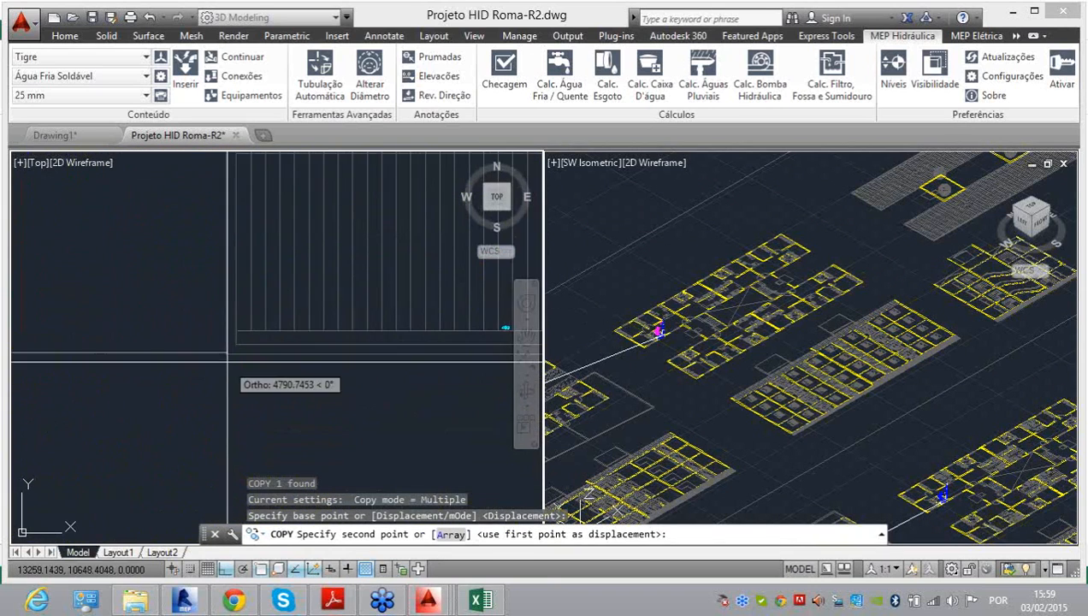
{"action": "left_click", "coordinate": [226, 351]}
{"action": "scroll", "coordinate": [243, 384], "scroll_direction": "up", "scroll_amount": 3}
{"action": "key", "text": "Escape"}
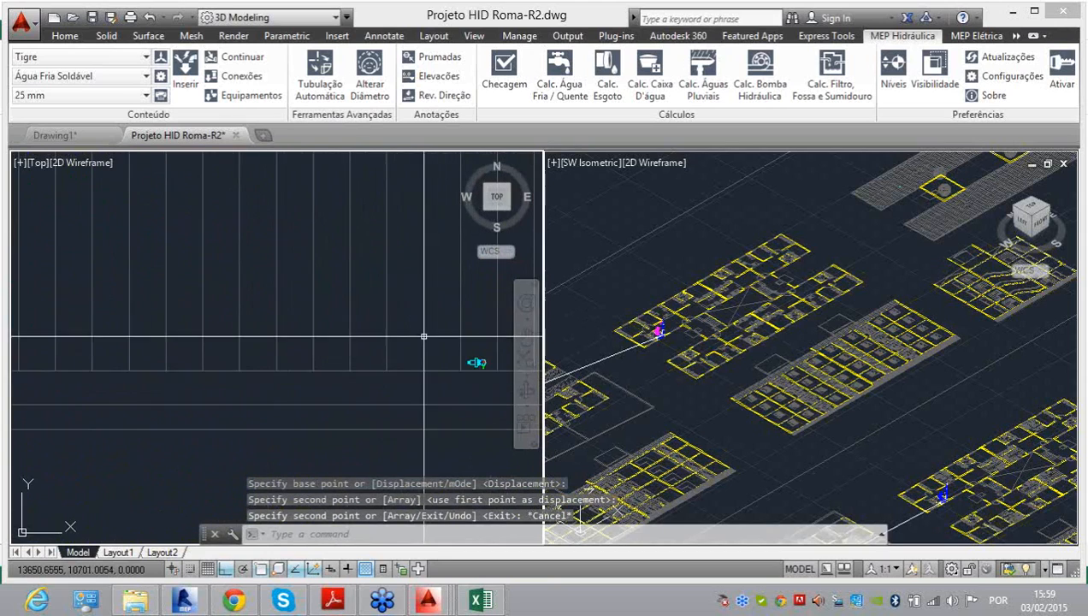
Step: Draw the horizontal pipe route with lines from the copied fitting along the roof edge, into the tank enclosure and toward the upper tank
{"action": "type", "text": "l"}
{"action": "key", "text": "Return"}
{"action": "scroll", "coordinate": [214, 291], "scroll_direction": "up", "scroll_amount": 5}
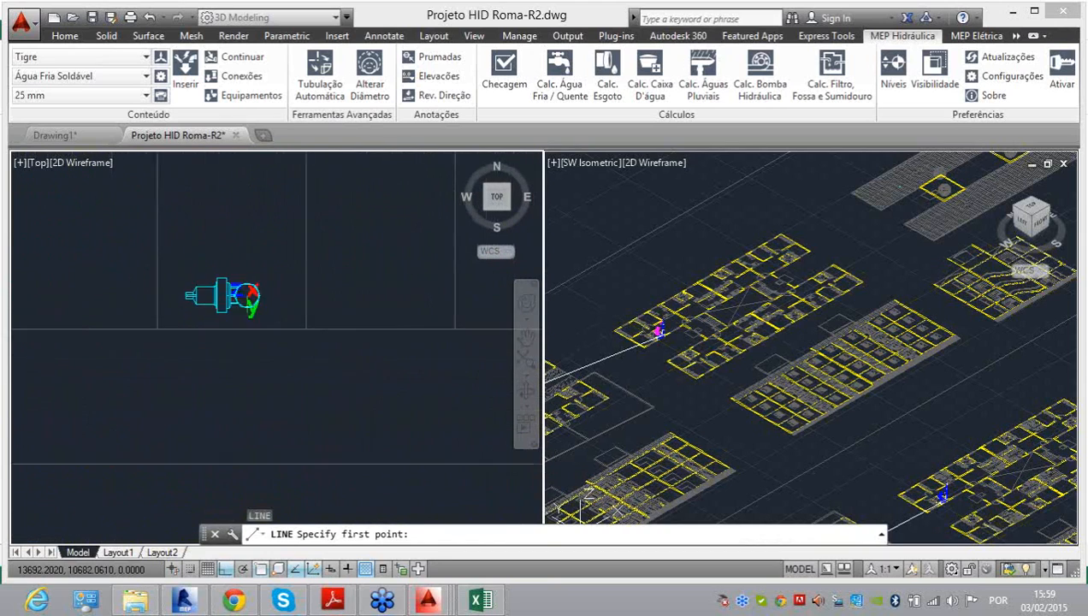
{"action": "left_click", "coordinate": [219, 283]}
{"action": "scroll", "coordinate": [219, 283], "scroll_direction": "down", "scroll_amount": 5}
{"action": "scroll", "coordinate": [310, 267], "scroll_direction": "up", "scroll_amount": 10}
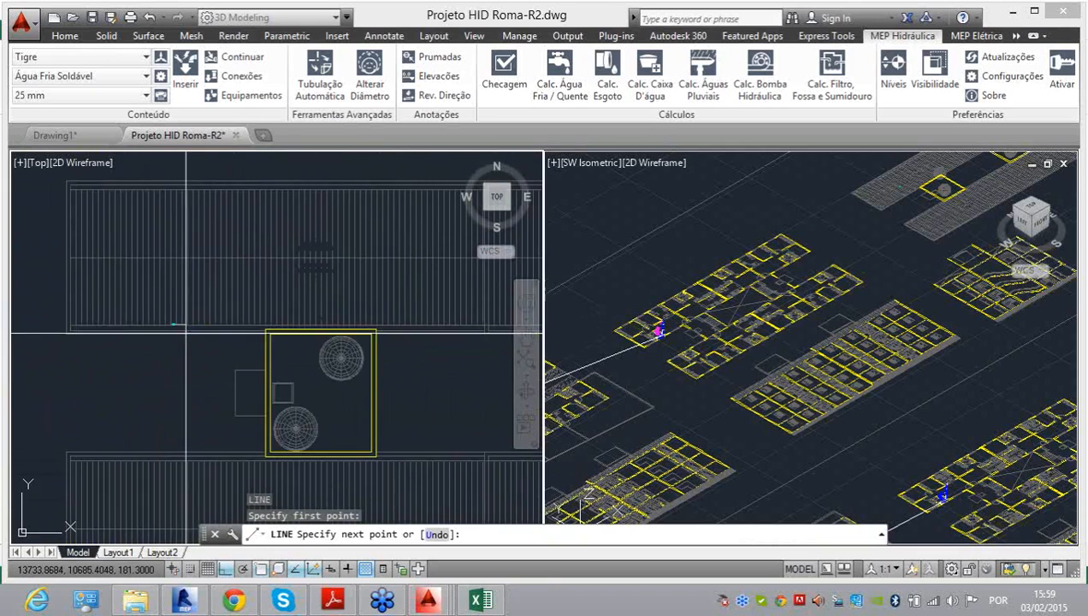
{"action": "left_click", "coordinate": [318, 261]}
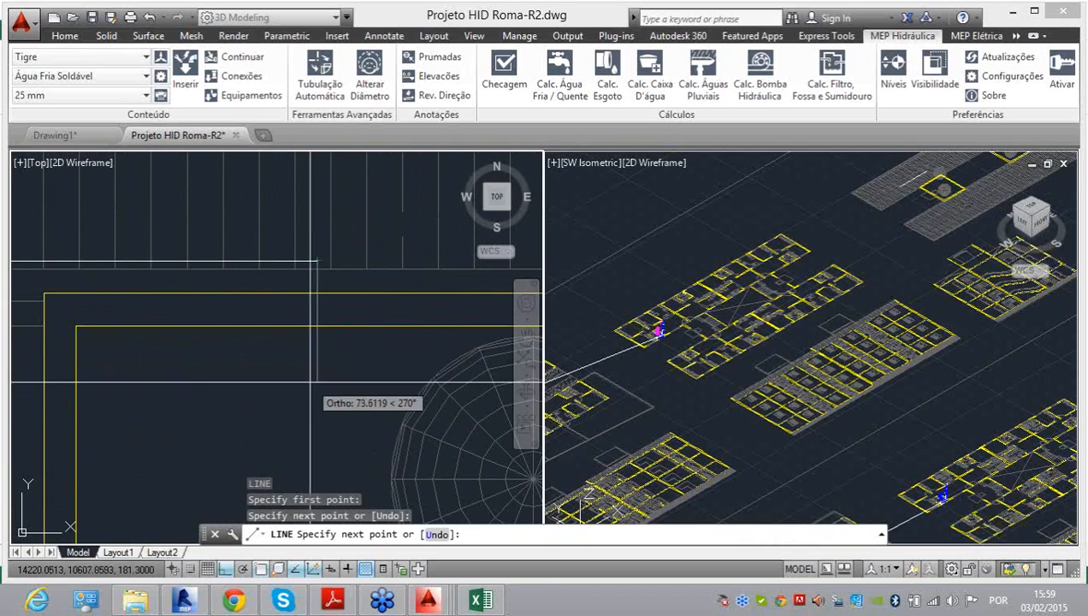
{"action": "left_click", "coordinate": [319, 483]}
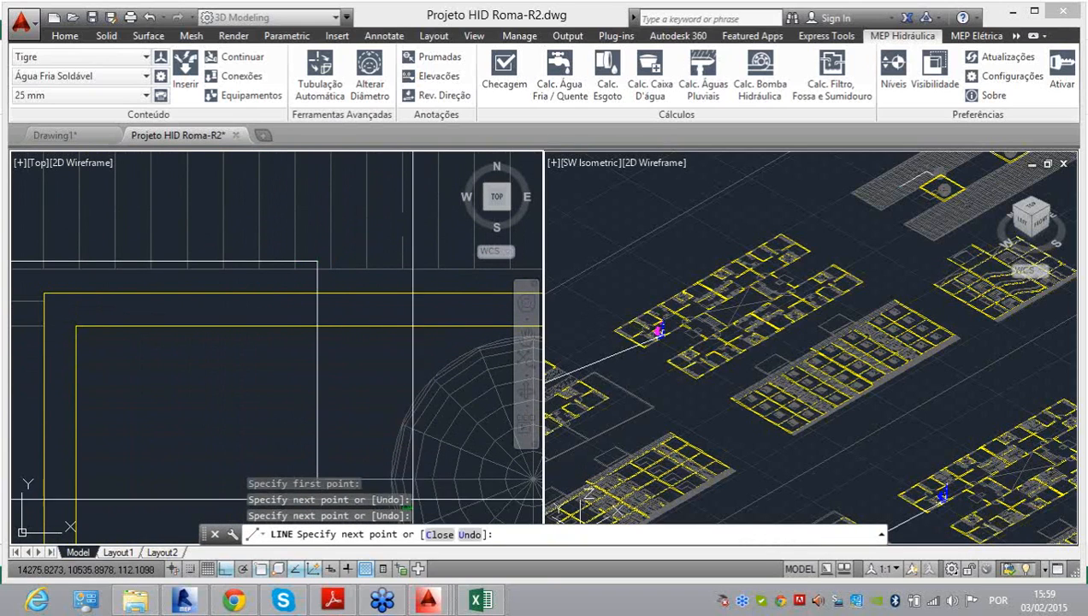
{"action": "left_click", "coordinate": [788, 337]}
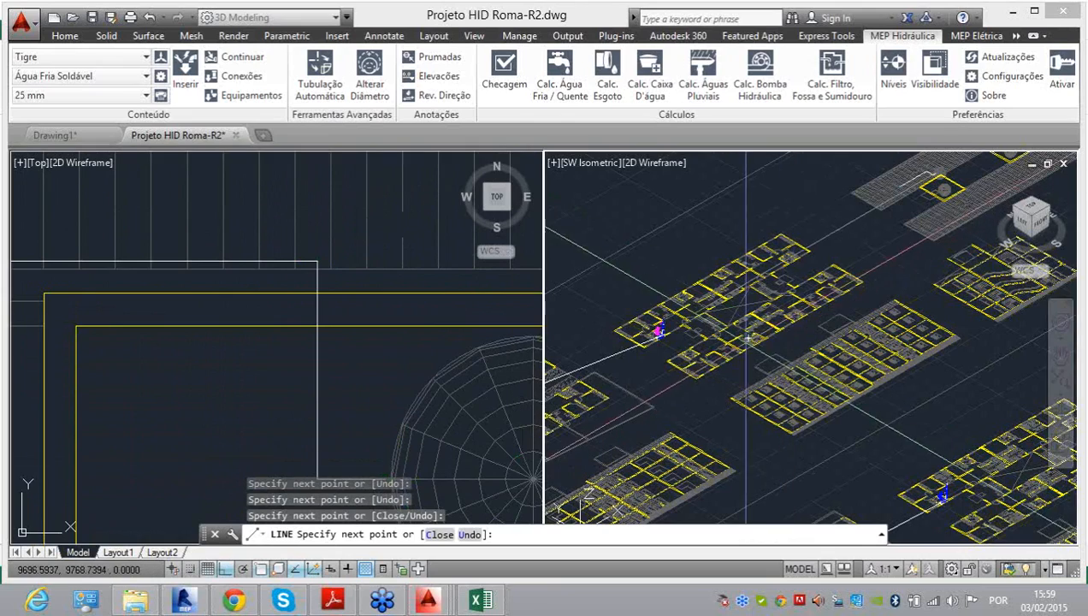
Step: Continue the route with a 200-unit vertical line upward beside the tank and a short horizontal segment at its upper end
{"action": "scroll", "coordinate": [934, 169], "scroll_direction": "up", "scroll_amount": 7}
{"action": "scroll", "coordinate": [918, 321], "scroll_direction": "up", "scroll_amount": 5}
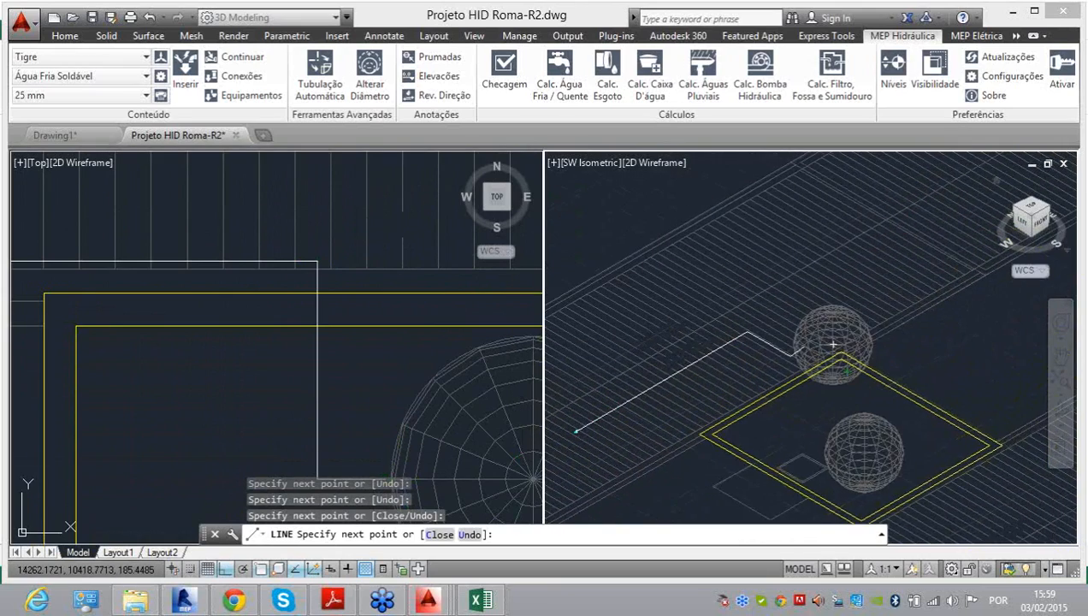
{"action": "scroll", "coordinate": [796, 342], "scroll_direction": "up", "scroll_amount": 5}
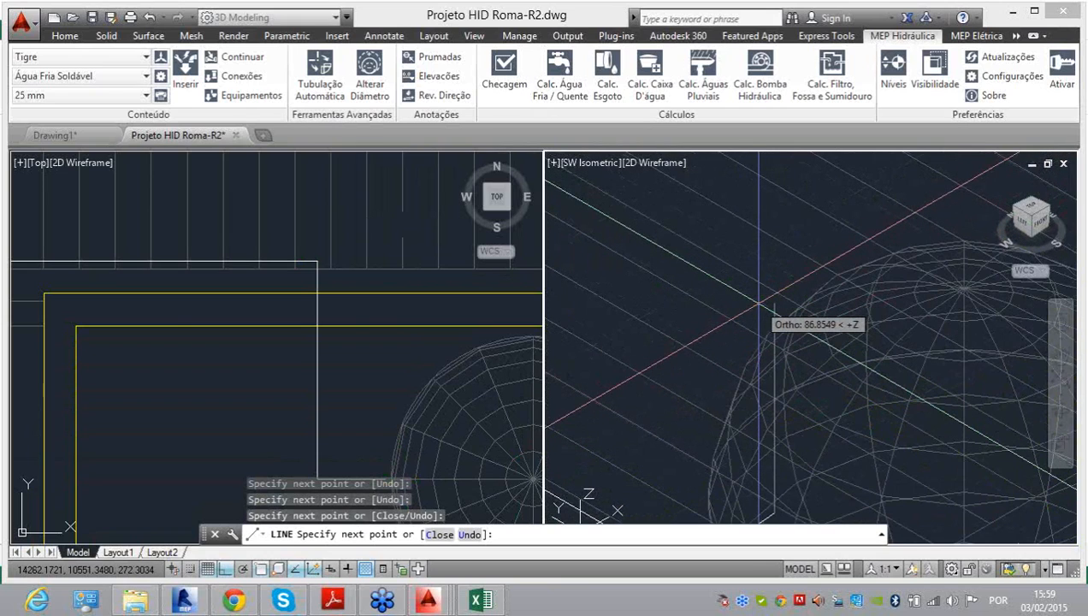
{"action": "key", "text": "Return"}
{"action": "scroll", "coordinate": [759, 302], "scroll_direction": "down", "scroll_amount": 5}
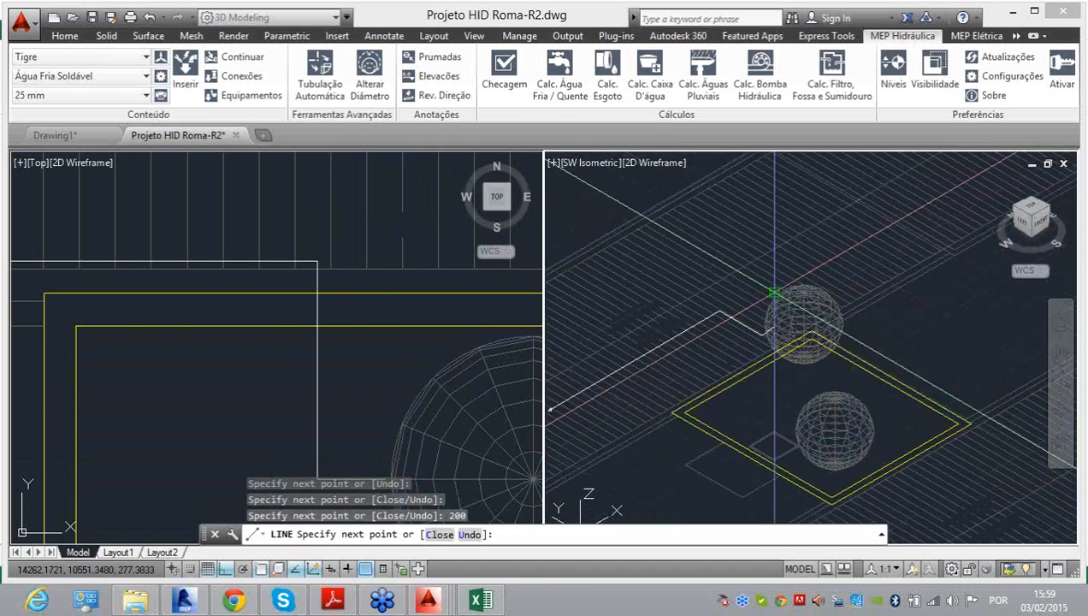
{"action": "scroll", "coordinate": [753, 219], "scroll_direction": "up", "scroll_amount": 5}
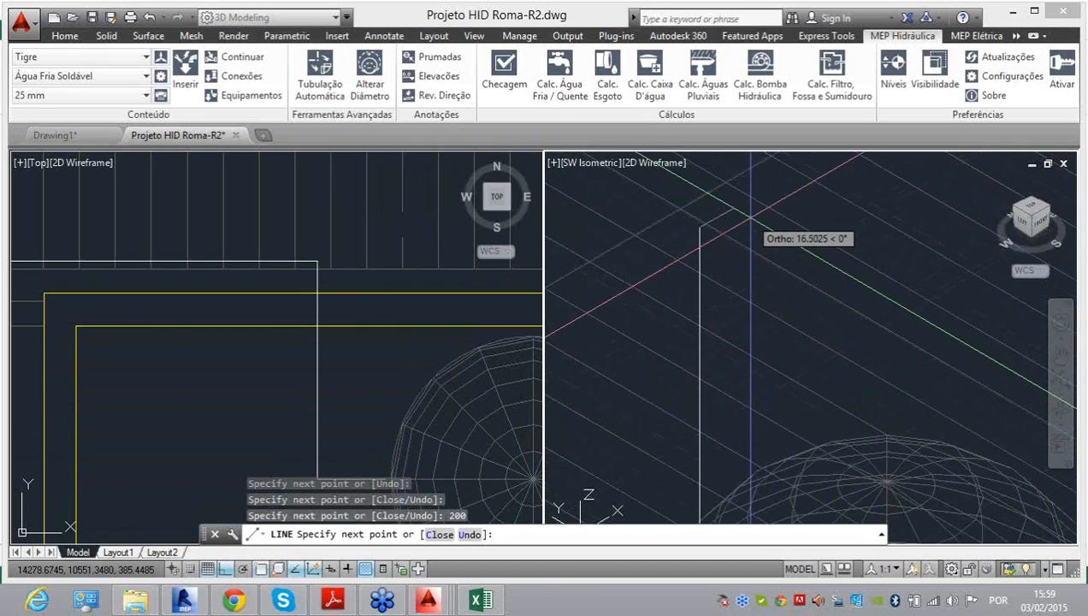
{"action": "key", "text": "Escape"}
{"action": "scroll", "coordinate": [728, 325], "scroll_direction": "down", "scroll_amount": 5}
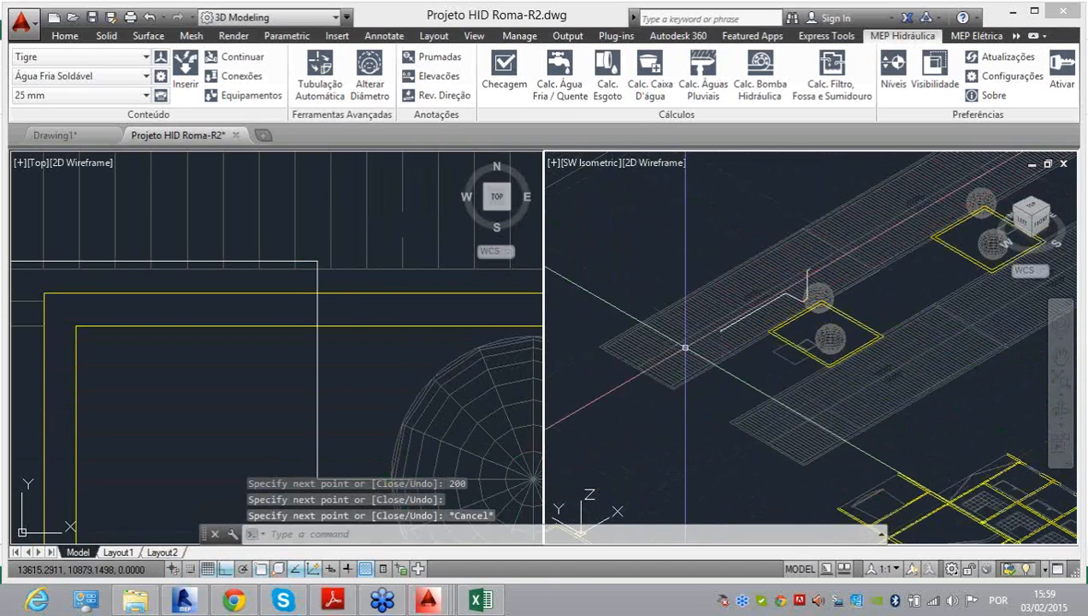
Step: Erase the copied riser fitting at the start of the route line on the roof plan
{"action": "scroll", "coordinate": [728, 317], "scroll_direction": "up", "scroll_amount": 5}
{"action": "left_click", "coordinate": [746, 243]}
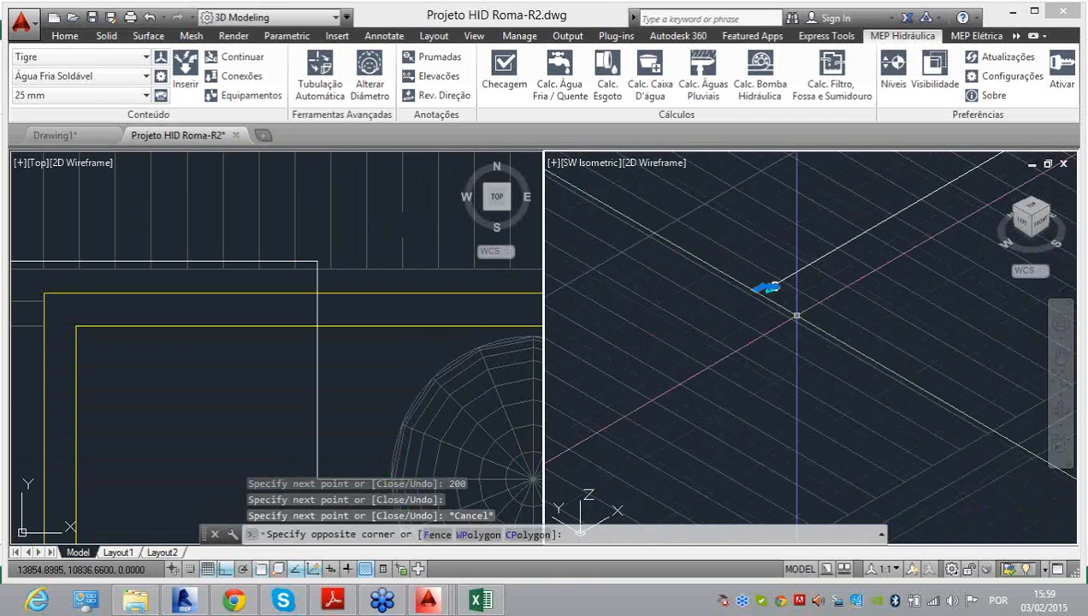
{"action": "left_click", "coordinate": [790, 313]}
{"action": "key", "text": "Delete"}
Step: Draw a short vertical line downward from the start of the route, where the bathroom riser arrives
{"action": "type", "text": "1"}
{"action": "key", "text": "Return"}
{"action": "left_click", "coordinate": [777, 284]}
{"action": "scroll", "coordinate": [779, 342], "scroll_direction": "up", "scroll_amount": 2}
{"action": "left_click", "coordinate": [774, 340]}
{"action": "key", "text": "Escape"}
{"action": "scroll", "coordinate": [887, 324], "scroll_direction": "down", "scroll_amount": 3}
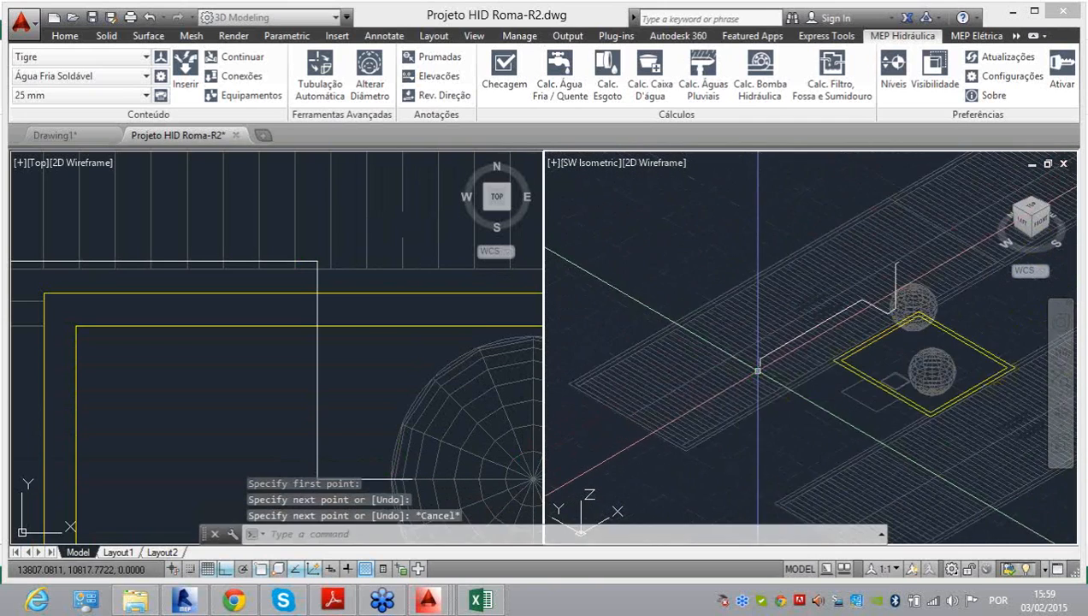
Step: Set the pipe diameter to 60 mm and convert all the route lines into pipes with the automatic piping tool (Tubulação Automática)
{"action": "scroll", "coordinate": [345, 375], "scroll_direction": "down", "scroll_amount": 5}
{"action": "scroll", "coordinate": [359, 359], "scroll_direction": "up", "scroll_amount": 2}
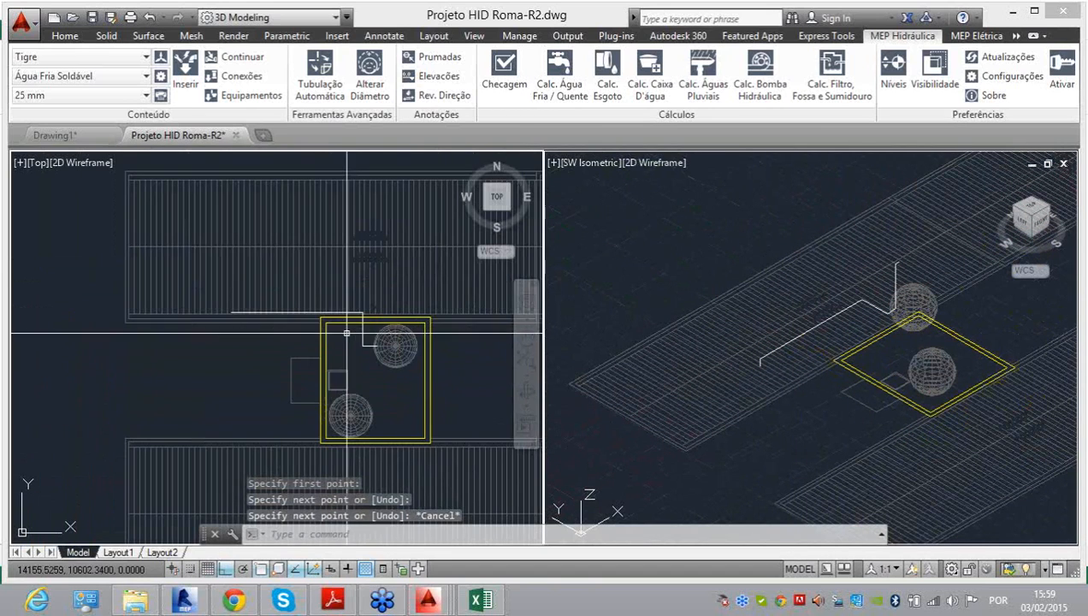
{"action": "left_click", "coordinate": [108, 95]}
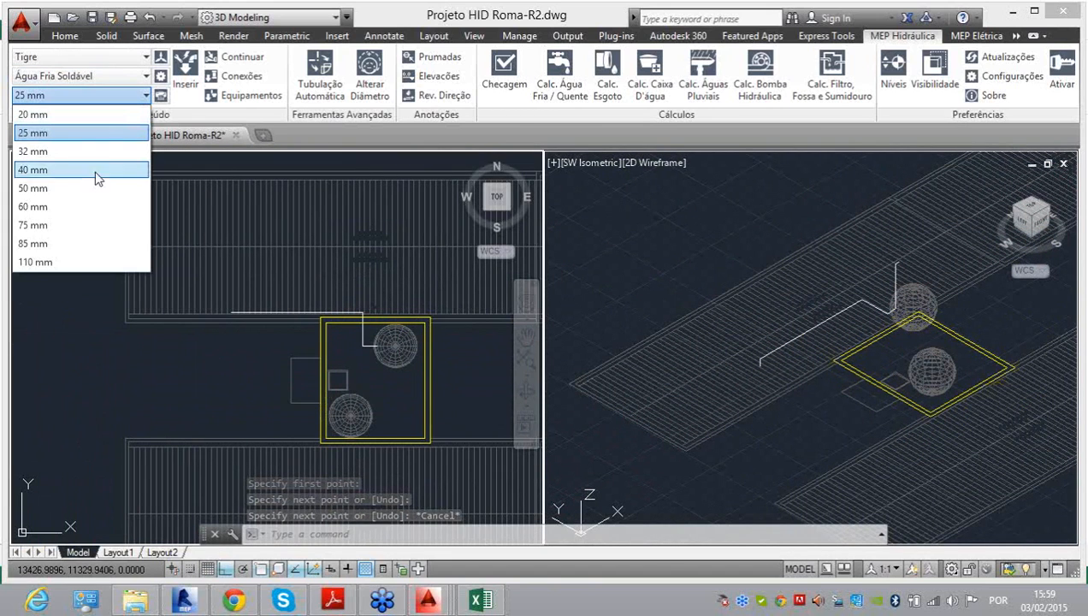
{"action": "left_click", "coordinate": [98, 214]}
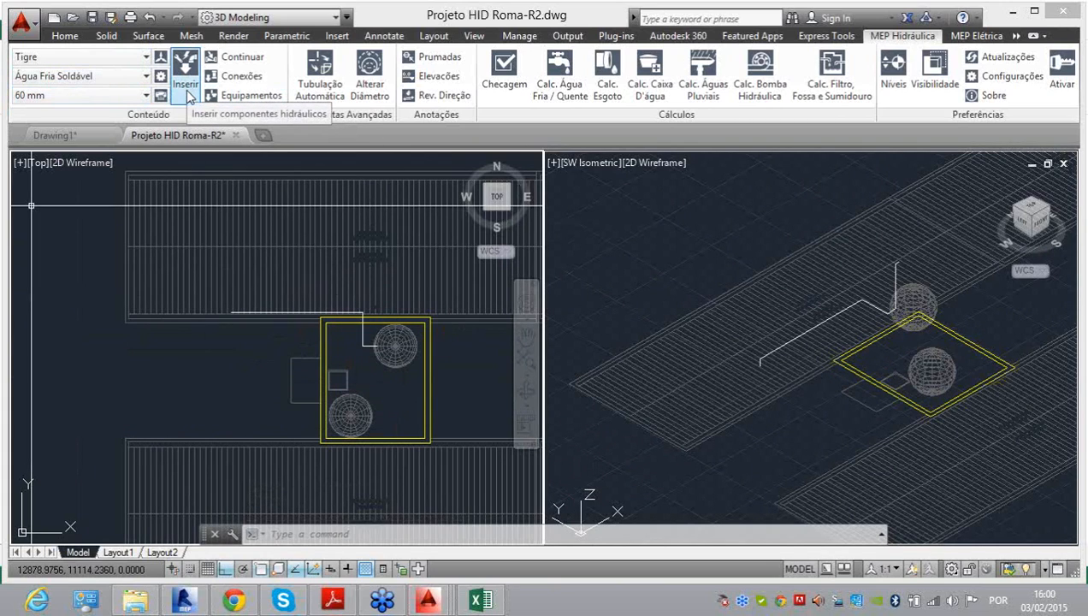
{"action": "left_click", "coordinate": [322, 86]}
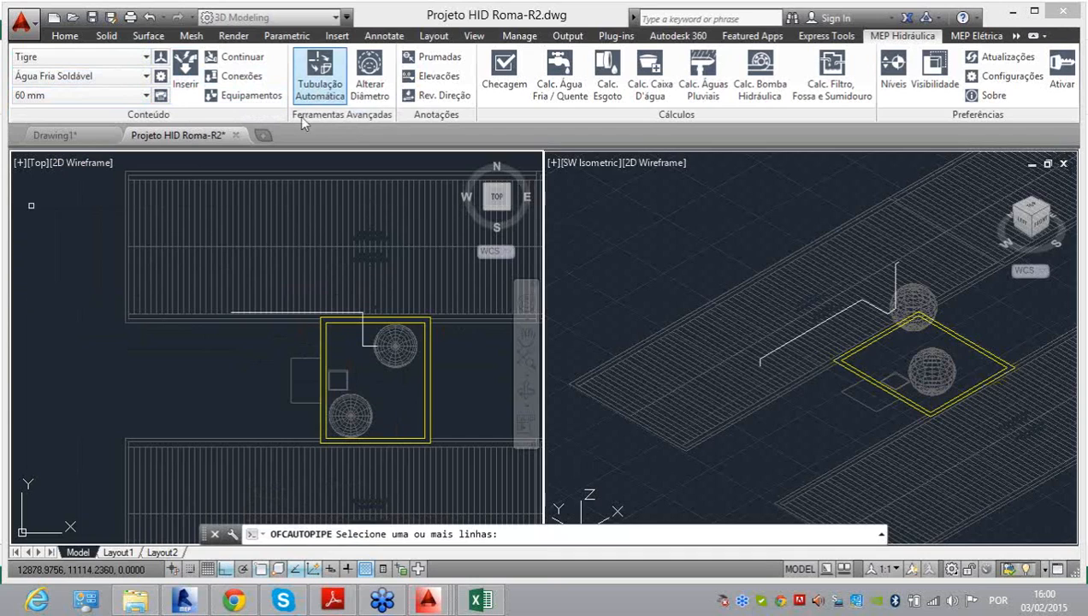
{"action": "left_click", "coordinate": [70, 276]}
{"action": "left_click", "coordinate": [412, 388]}
{"action": "key", "text": "Return"}
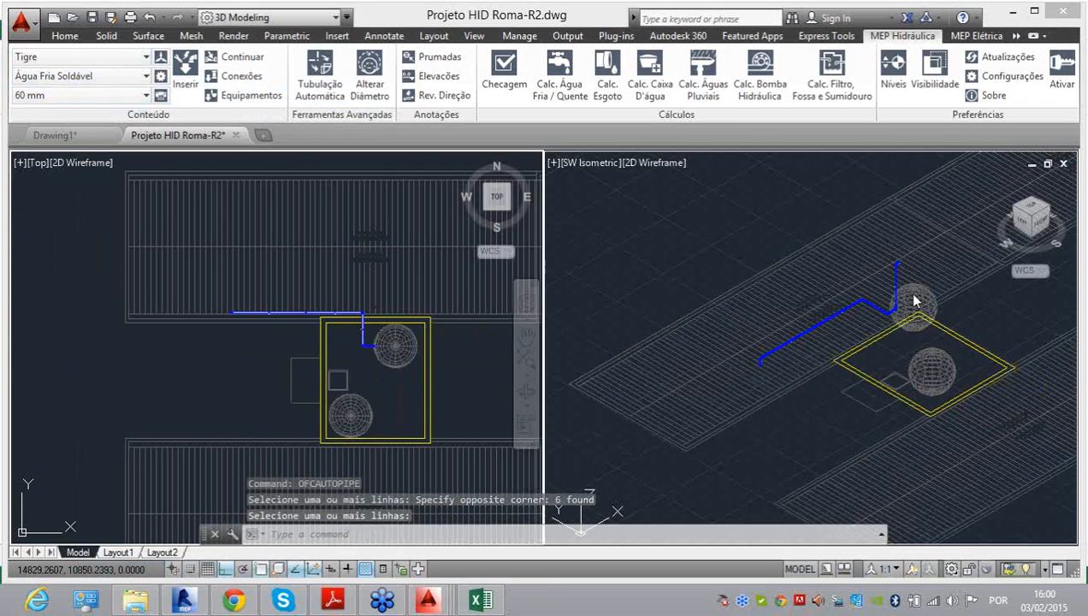
{"action": "scroll", "coordinate": [757, 363], "scroll_direction": "up", "scroll_amount": 8}
{"action": "scroll", "coordinate": [764, 352], "scroll_direction": "down", "scroll_amount": 8}
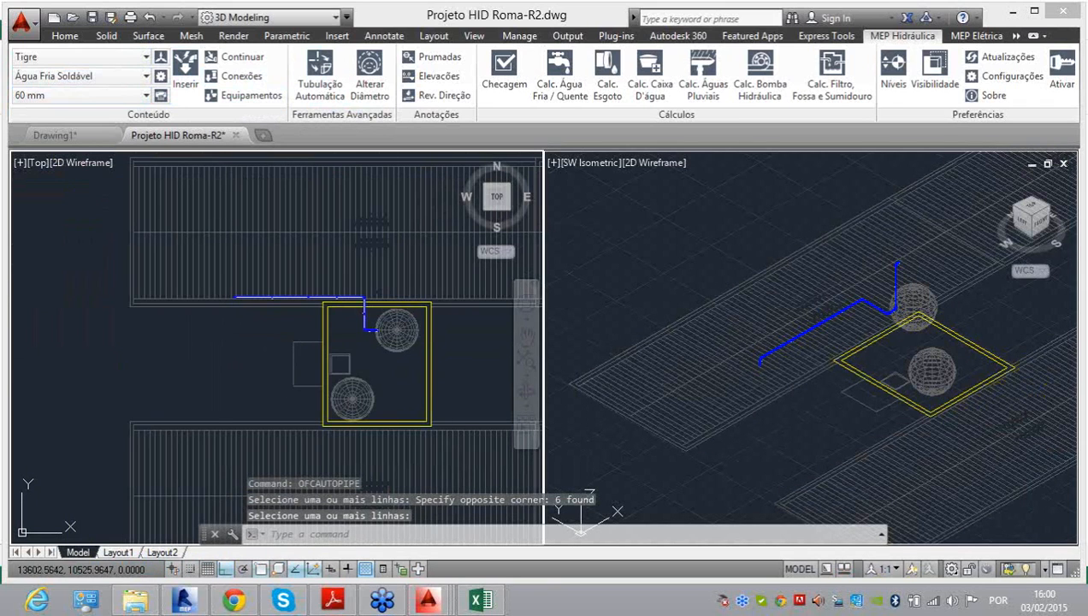
{"action": "left_click", "coordinate": [213, 334]}
{"action": "scroll", "coordinate": [234, 294], "scroll_direction": "up", "scroll_amount": 8}
{"action": "left_click", "coordinate": [234, 294]}
{"action": "scroll", "coordinate": [756, 364], "scroll_direction": "up", "scroll_amount": 6}
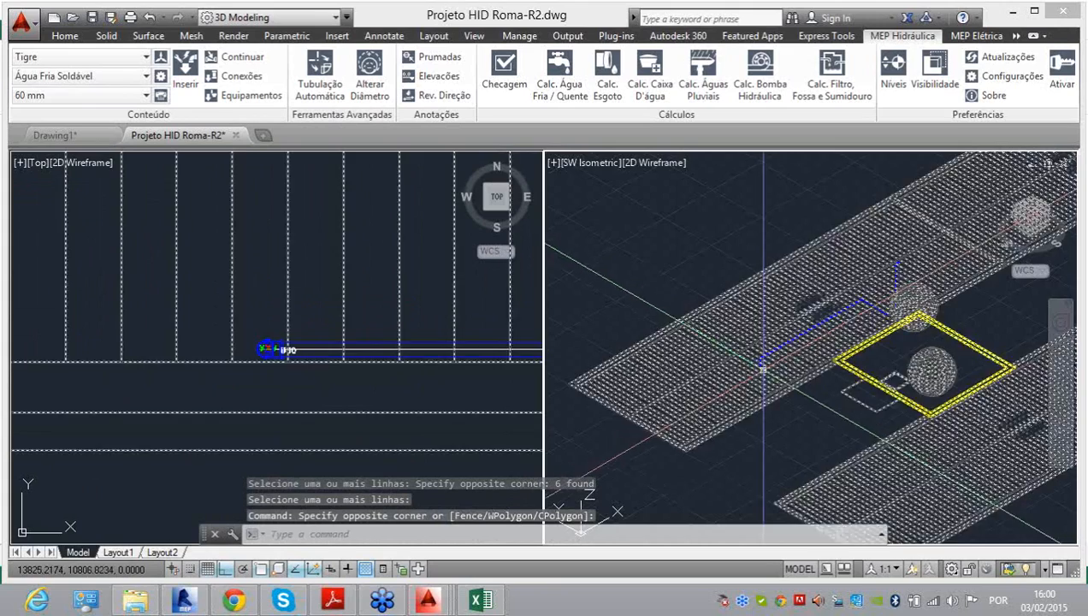
Step: Erase the end fitting at the top of the bathroom's Ø25 cold-water riser on the floor plan
{"action": "scroll", "coordinate": [942, 223], "scroll_direction": "down", "scroll_amount": 5}
{"action": "scroll", "coordinate": [805, 254], "scroll_direction": "up", "scroll_amount": 10}
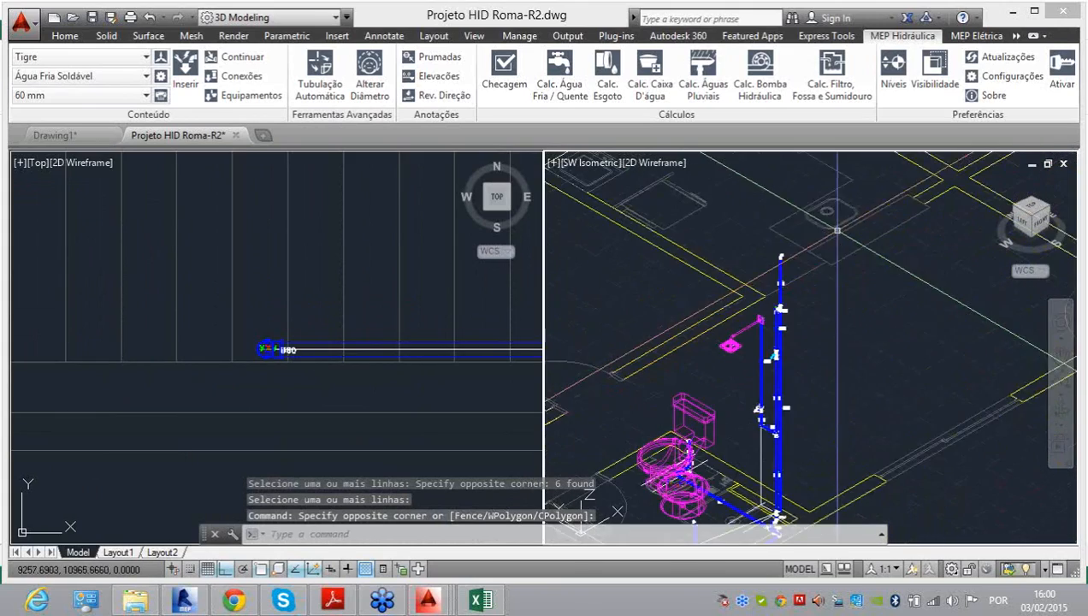
{"action": "scroll", "coordinate": [775, 257], "scroll_direction": "up", "scroll_amount": 8}
{"action": "scroll", "coordinate": [750, 240], "scroll_direction": "down", "scroll_amount": 3}
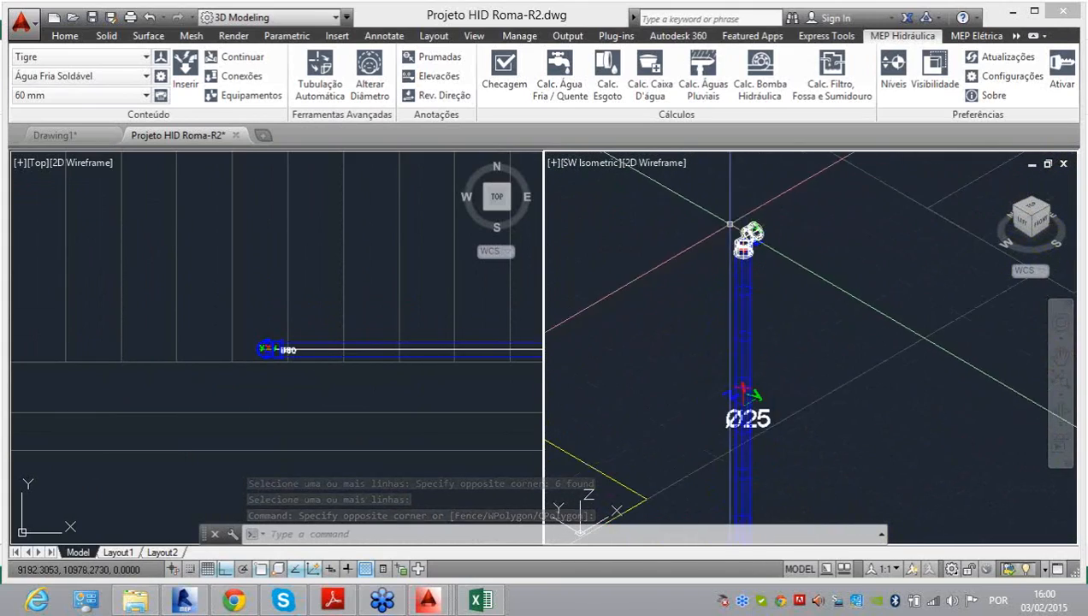
{"action": "middle_click_drag", "start_coordinate": [716, 198], "coordinate": [678, 235]}
{"action": "key", "text": "Delete"}
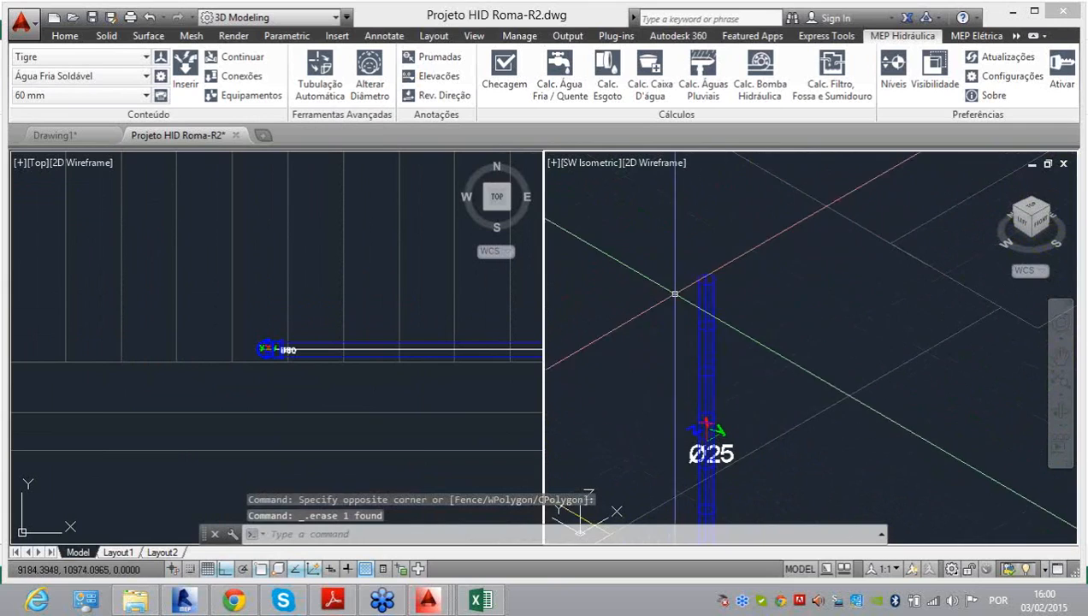
Step: Erase the short vertical Ø60 pipe hanging from the elbow at the riser end of the roof route
{"action": "scroll", "coordinate": [667, 309], "scroll_direction": "down", "scroll_amount": 3}
{"action": "scroll", "coordinate": [667, 309], "scroll_direction": "up", "scroll_amount": 3}
{"action": "scroll", "coordinate": [659, 312], "scroll_direction": "down", "scroll_amount": 8}
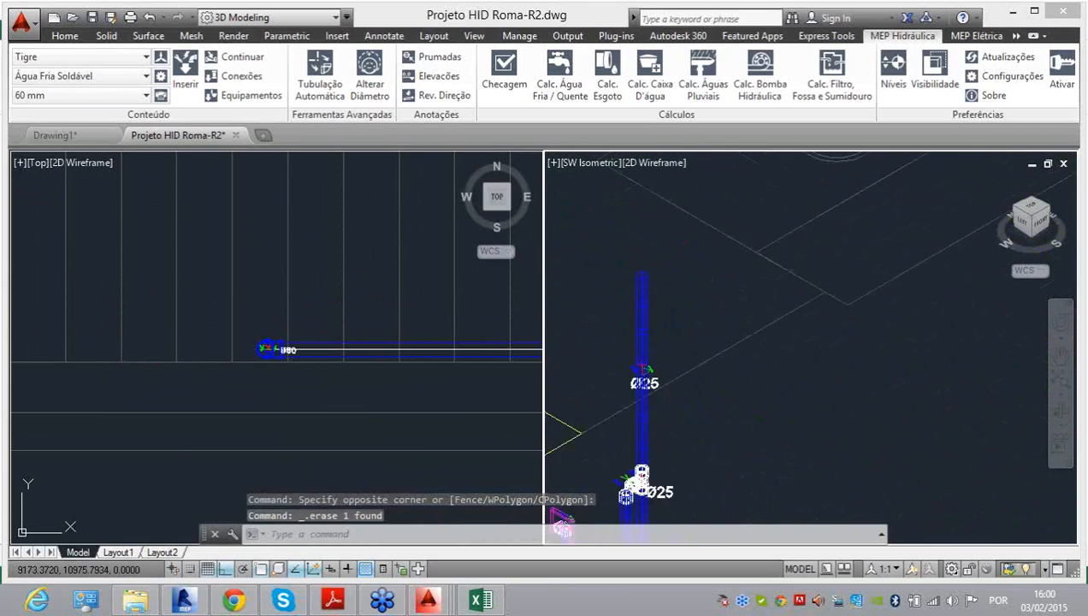
{"action": "scroll", "coordinate": [636, 314], "scroll_direction": "up", "scroll_amount": 8}
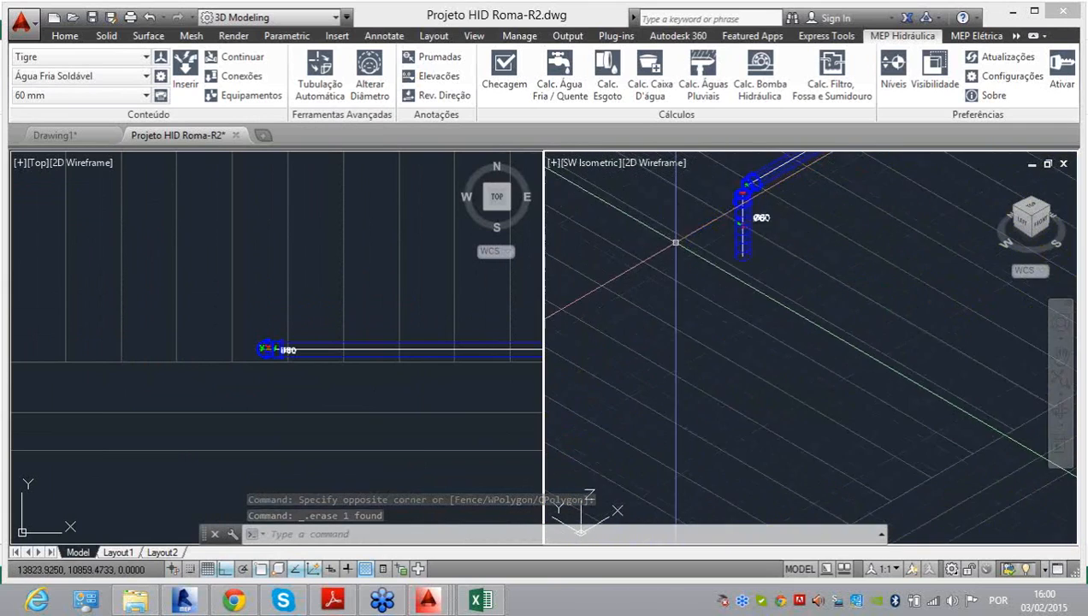
{"action": "scroll", "coordinate": [734, 281], "scroll_direction": "up", "scroll_amount": 5}
{"action": "left_click", "coordinate": [770, 231]}
{"action": "middle_click_drag", "start_coordinate": [758, 240], "coordinate": [702, 338]}
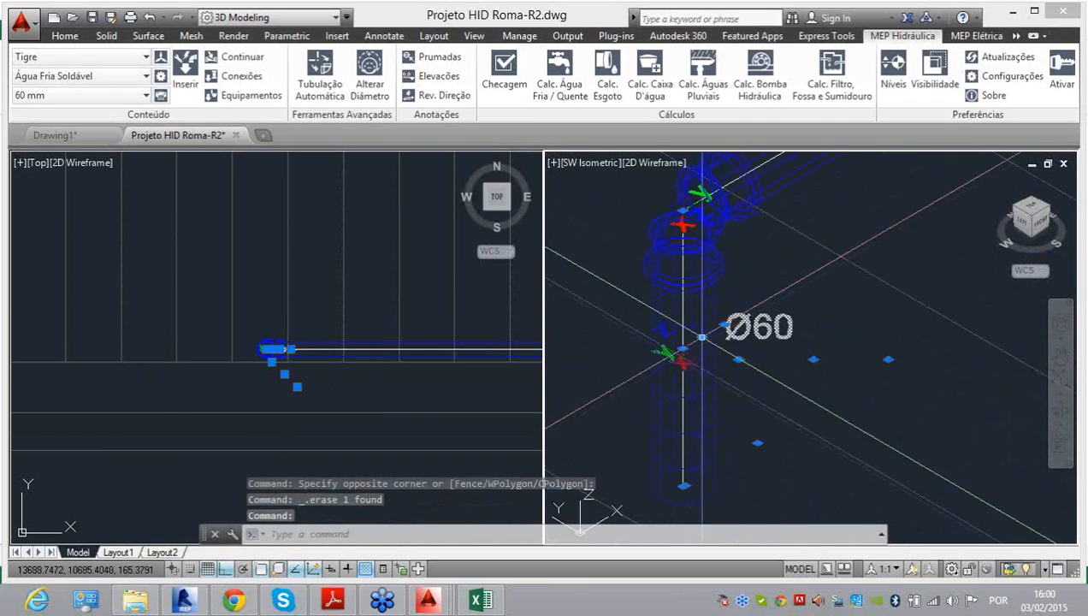
{"action": "key", "text": "Delete"}
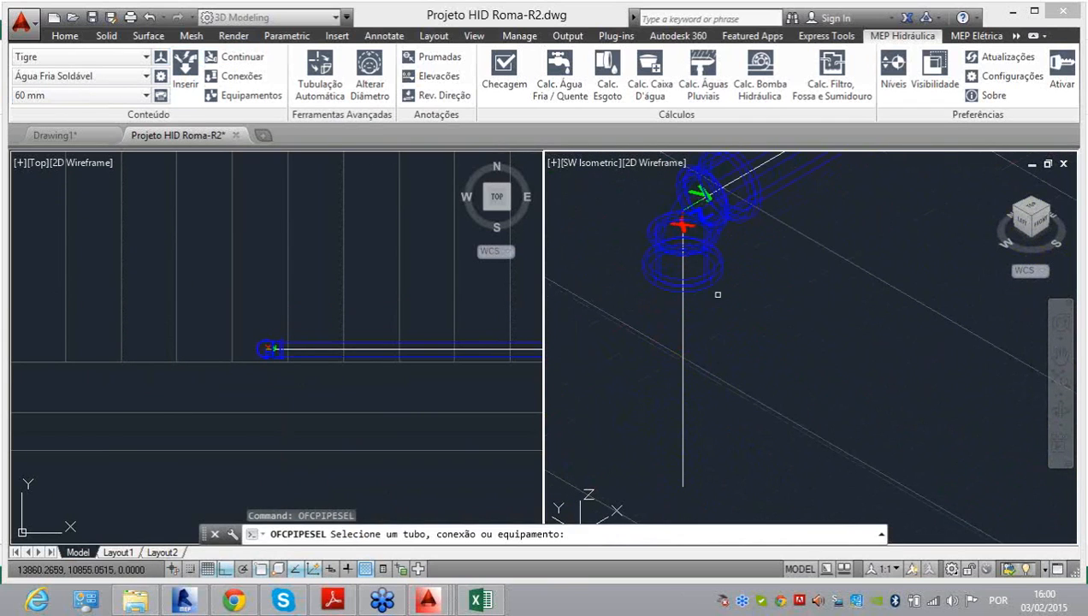
Step: Insert a long reduction bushing (Bucha Ø60 mm, Redução Longa) at the lower opening of the riser-end elbow
{"action": "left_click", "coordinate": [714, 279]}
{"action": "type", "text": "c"}
{"action": "key", "text": "Return"}
{"action": "scroll", "coordinate": [370, 291], "scroll_direction": "down", "scroll_amount": 10}
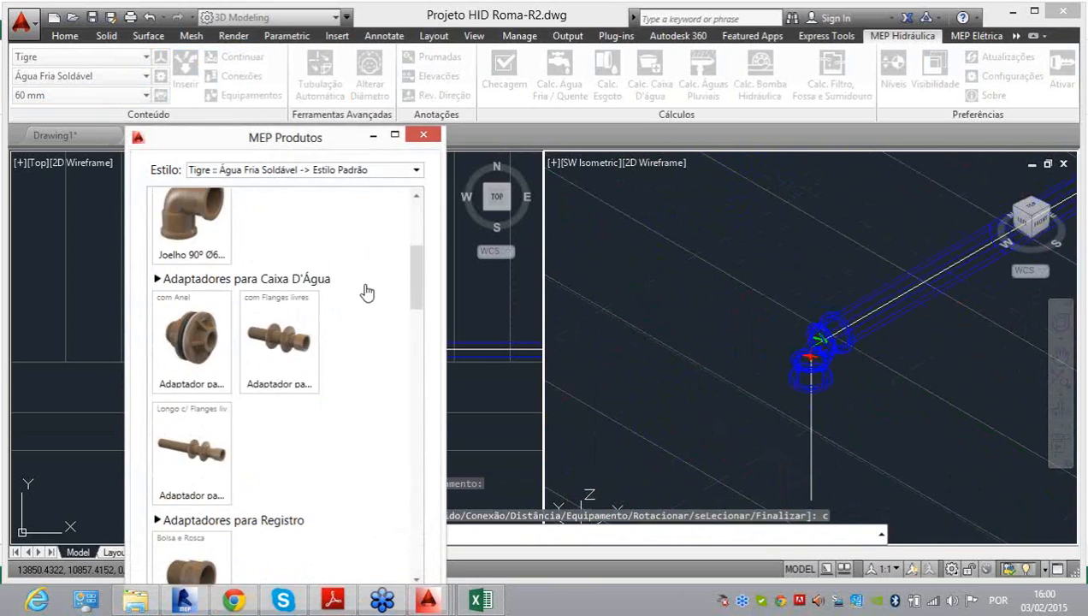
{"action": "scroll", "coordinate": [373, 310], "scroll_direction": "down", "scroll_amount": 1}
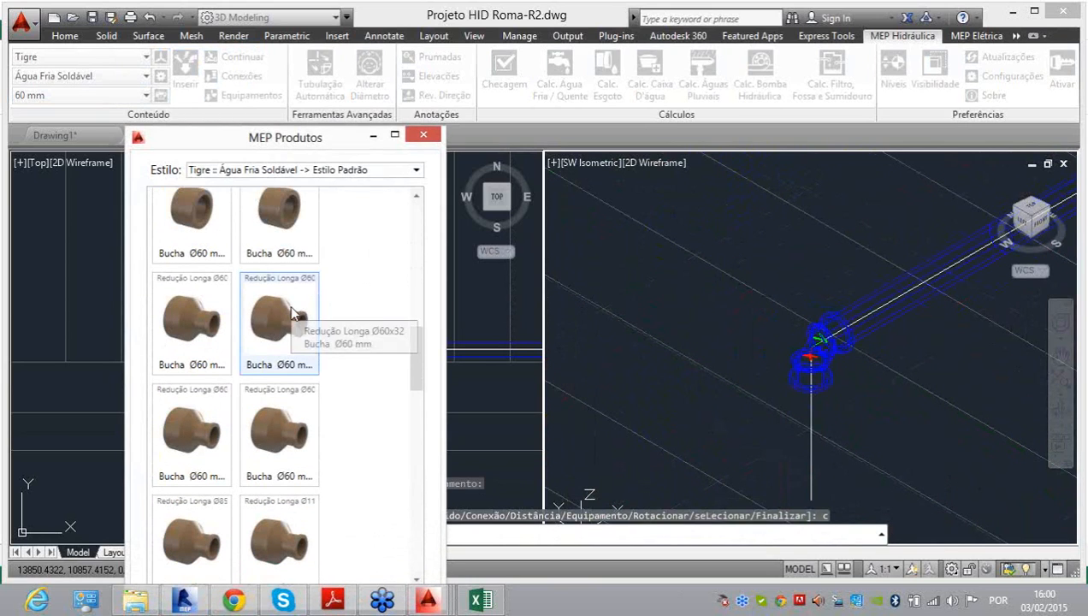
{"action": "left_click", "coordinate": [187, 326]}
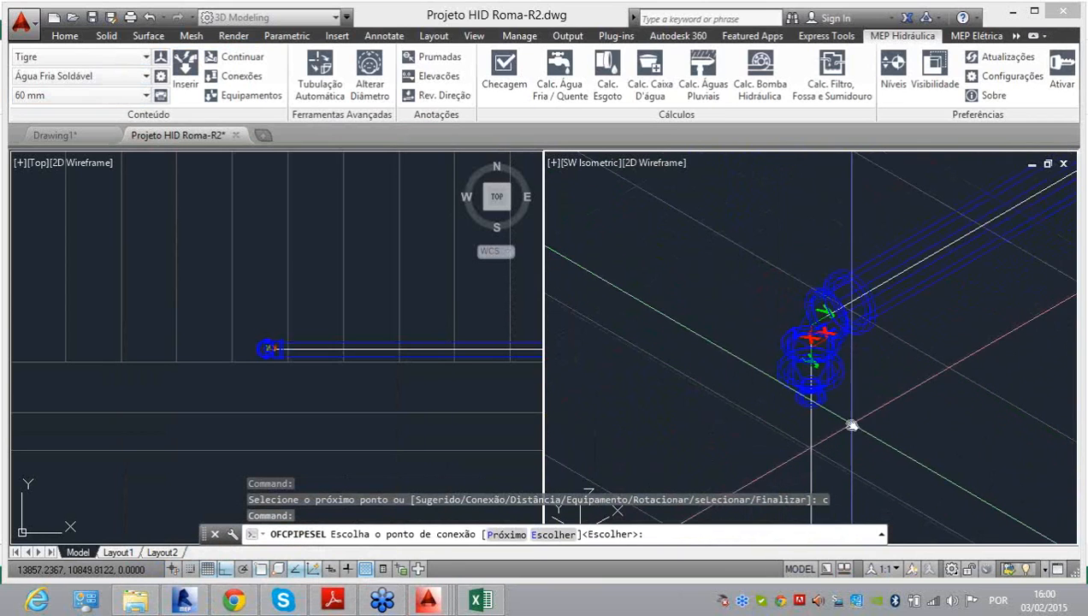
{"action": "key", "text": "Return"}
{"action": "key", "text": "Escape"}
Step: Move the reduction bushing straight down so it sits at the lower end of the elbow
{"action": "scroll", "coordinate": [806, 402], "scroll_direction": "up", "scroll_amount": 3}
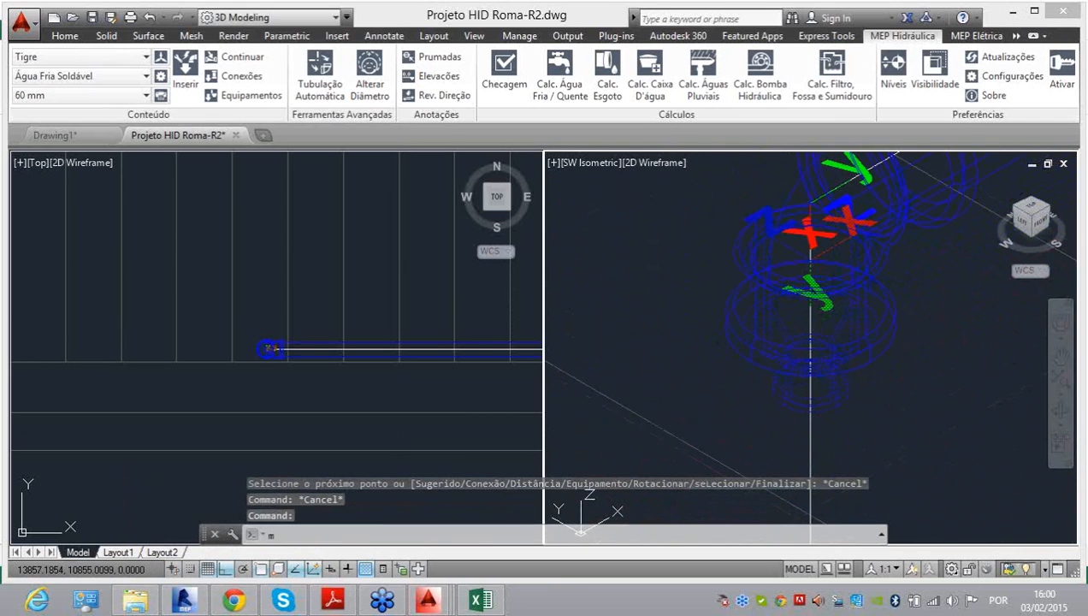
{"action": "key", "text": "Return"}
{"action": "left_click", "coordinate": [893, 380]}
{"action": "left_click", "coordinate": [893, 448]}
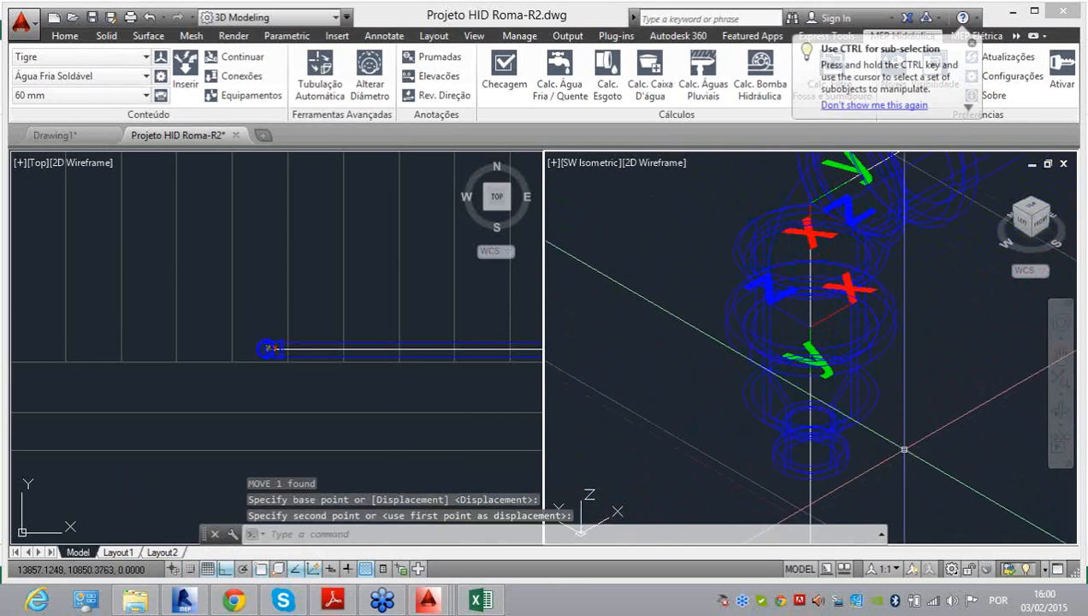
{"action": "middle_click_drag", "start_coordinate": [893, 448], "coordinate": [855, 301]}
Step: Try to connect the reduction bushing at the riser-end elbow to a pipe using the Conectar option of the Prumadas command
{"action": "scroll", "coordinate": [853, 346], "scroll_direction": "down", "scroll_amount": 4}
{"action": "scroll", "coordinate": [842, 334], "scroll_direction": "up", "scroll_amount": 2}
{"action": "scroll", "coordinate": [805, 334], "scroll_direction": "down", "scroll_amount": 6}
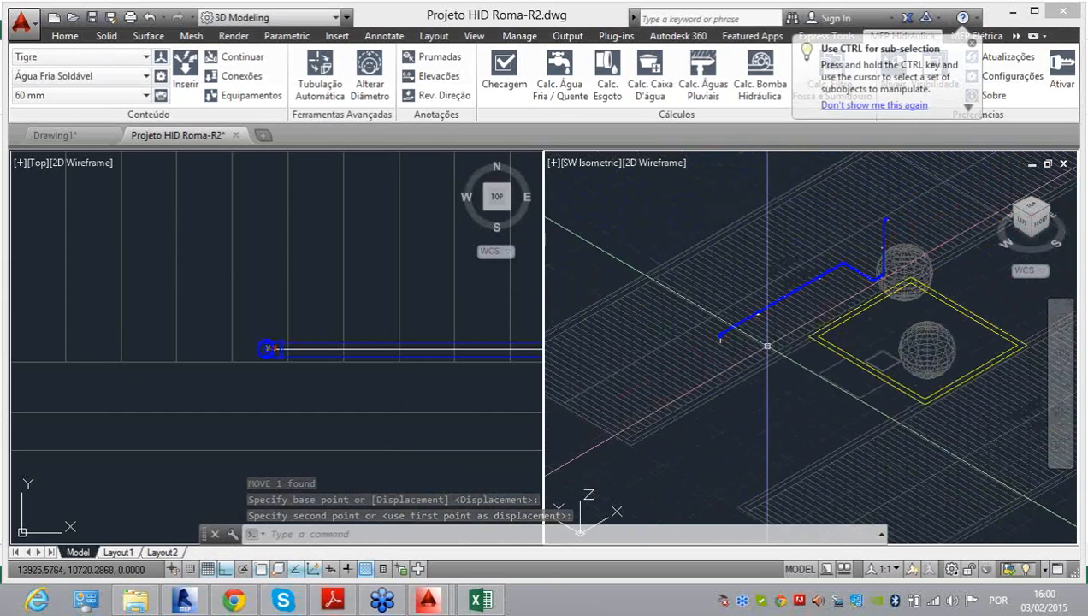
{"action": "key", "text": "ctrl+a"}
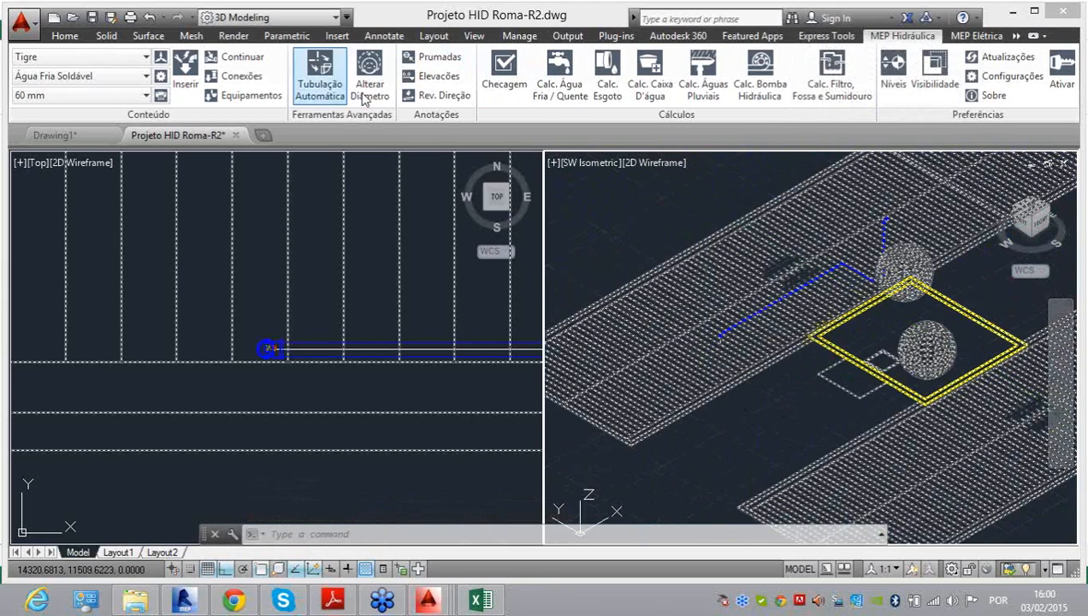
{"action": "left_click", "coordinate": [440, 58]}
{"action": "scroll", "coordinate": [713, 334], "scroll_direction": "up", "scroll_amount": 5}
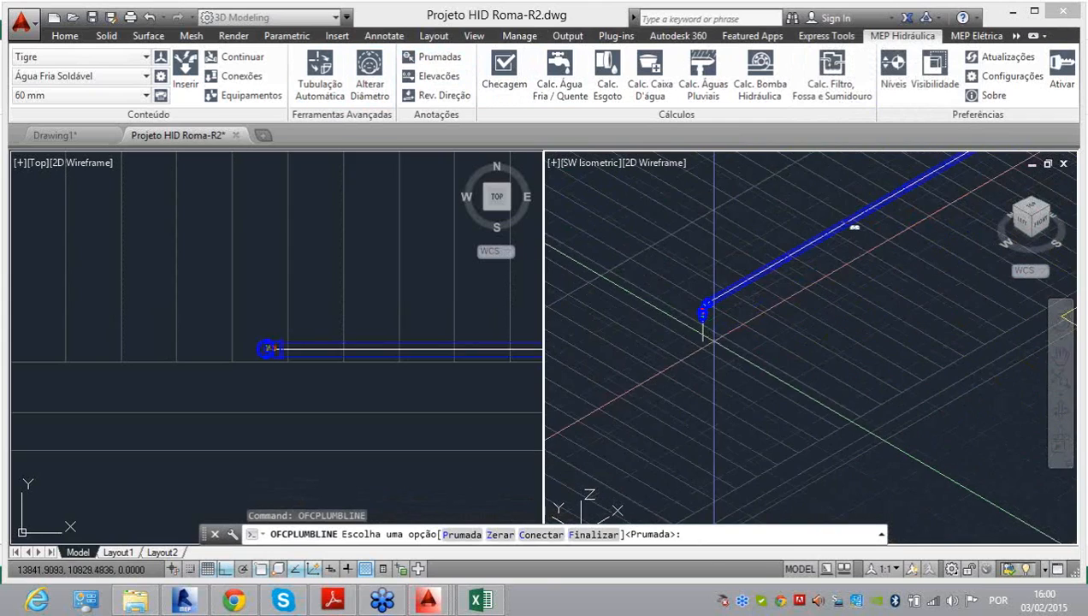
{"action": "type", "text": "c"}
{"action": "key", "text": "Return"}
{"action": "scroll", "coordinate": [703, 313], "scroll_direction": "up", "scroll_amount": 3}
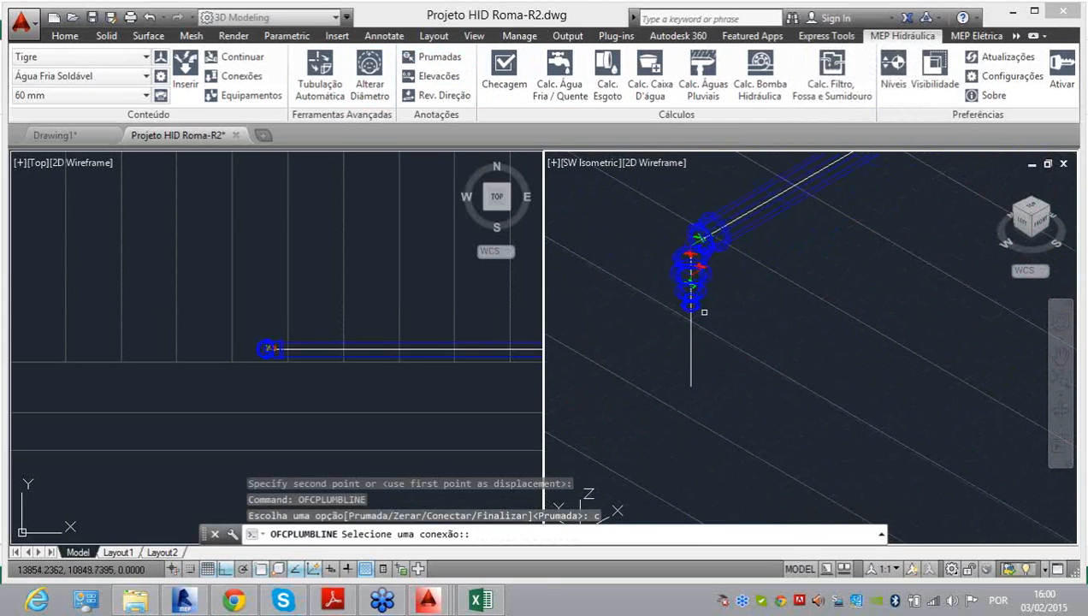
{"action": "scroll", "coordinate": [697, 309], "scroll_direction": "up", "scroll_amount": 3}
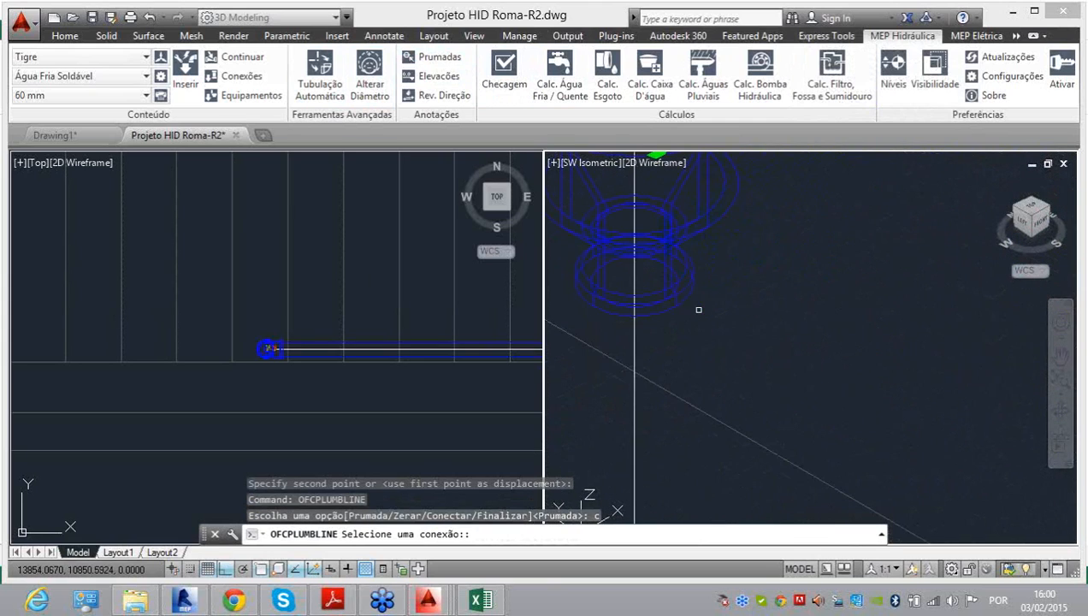
{"action": "left_click", "coordinate": [683, 287]}
{"action": "left_click", "coordinate": [682, 290]}
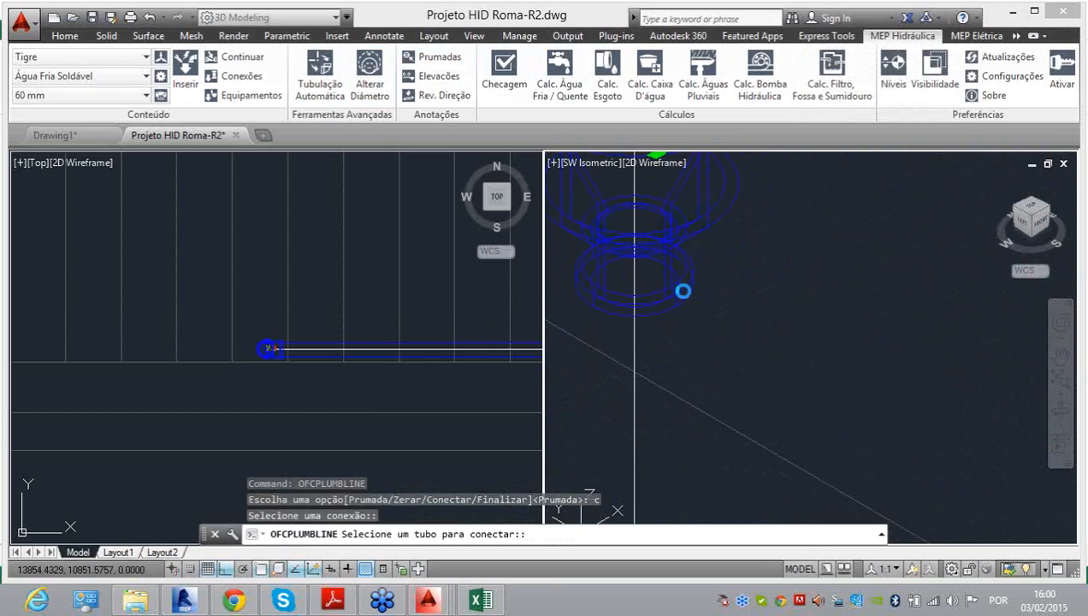
{"action": "left_click", "coordinate": [615, 336]}
{"action": "key", "text": "Escape"}
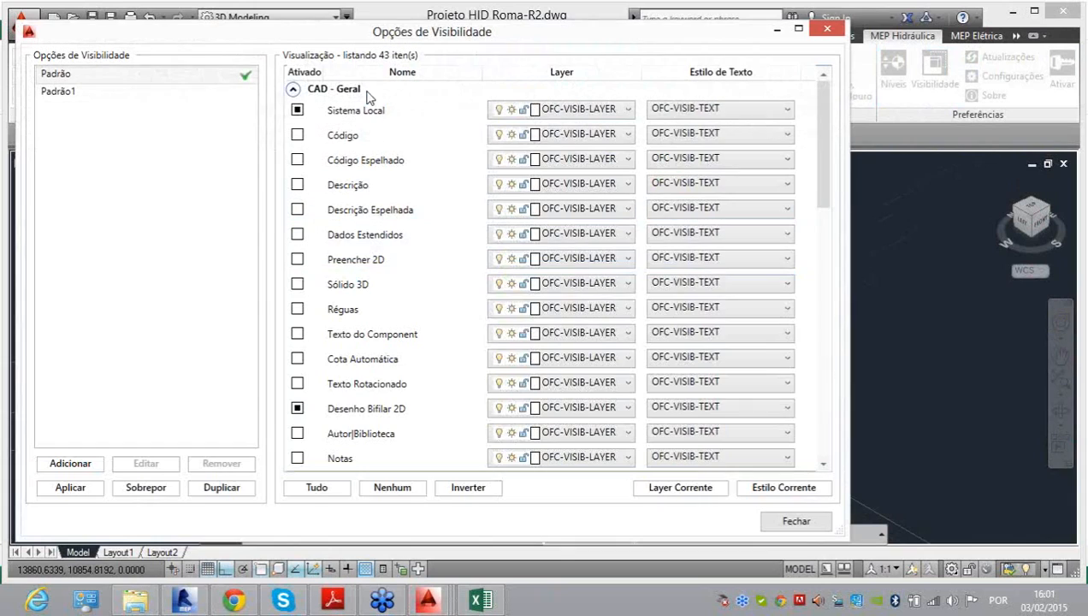
Step: Turn off Sistema Local in the Padrão visibility options and apply the change to the drawing
{"action": "left_click", "coordinate": [300, 110]}
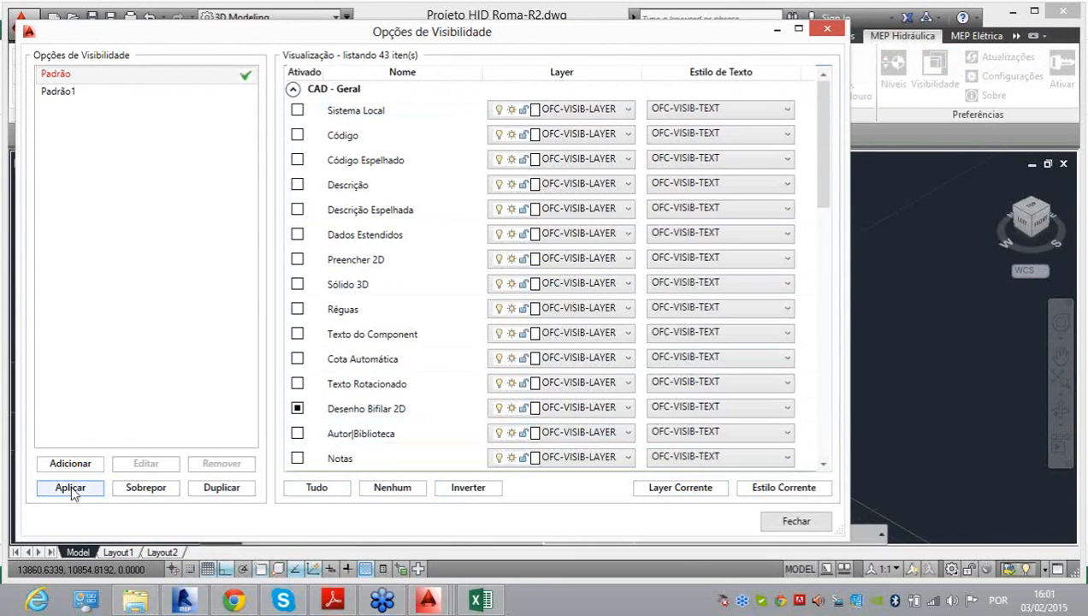
{"action": "left_click", "coordinate": [794, 522]}
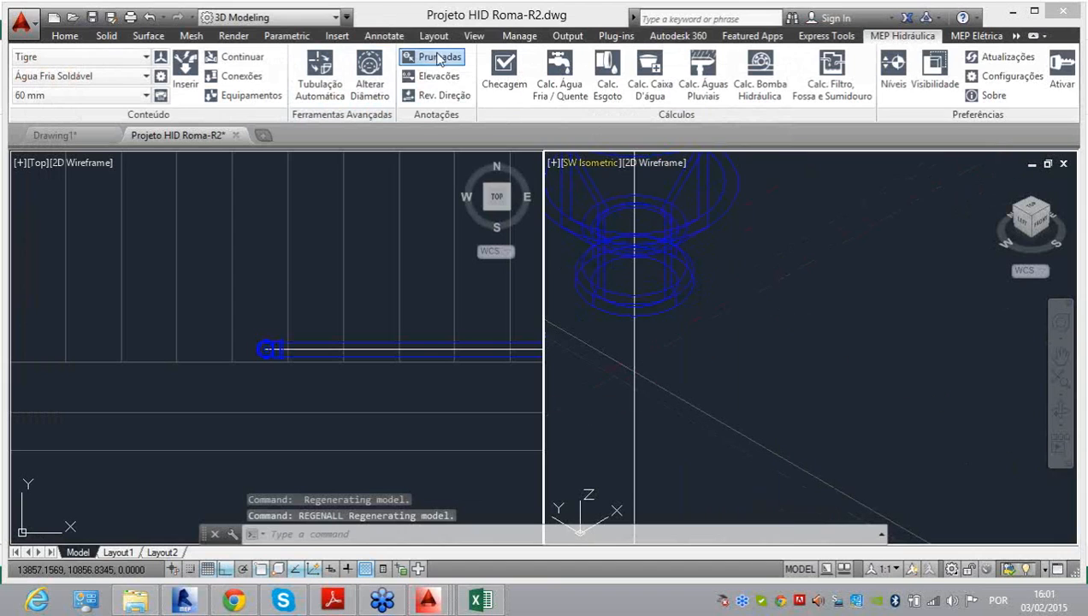
Step: Try again to connect the reduction bushing through Prumadas with Conectar, choosing the bushing as the fitting
{"action": "left_click", "coordinate": [439, 58]}
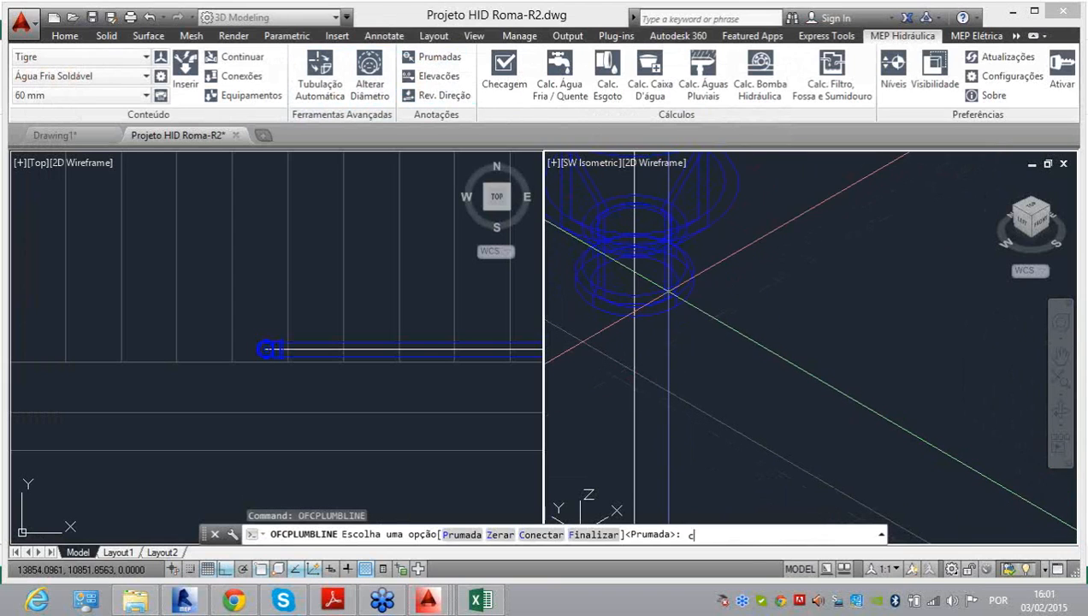
{"action": "type", "text": "c"}
{"action": "key", "text": "Return"}
{"action": "left_click", "coordinate": [660, 293]}
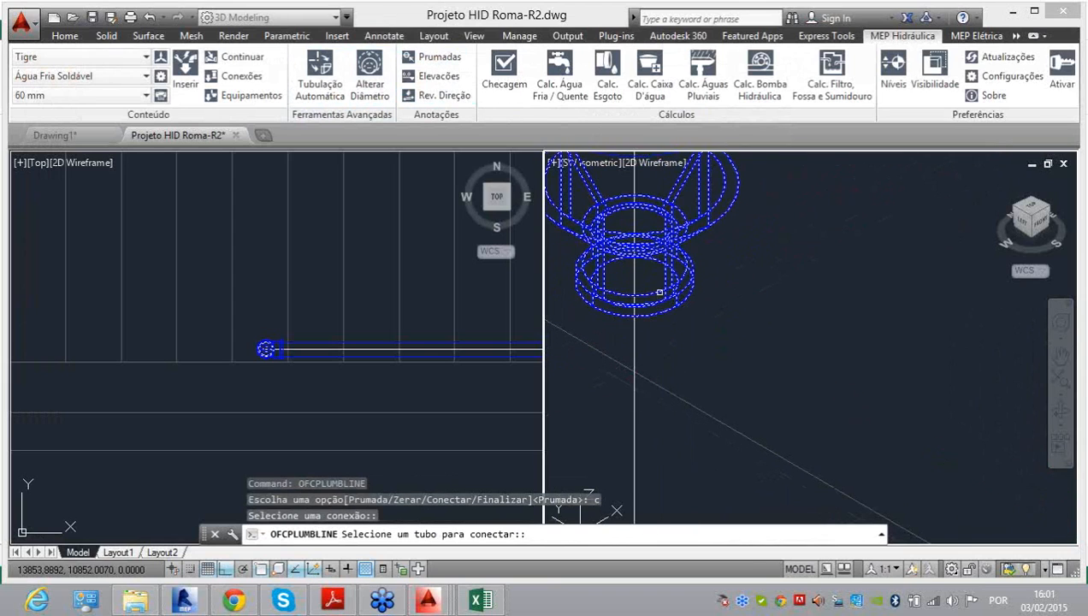
{"action": "left_click", "coordinate": [660, 294]}
{"action": "left_click", "coordinate": [618, 336]}
{"action": "scroll", "coordinate": [697, 295], "scroll_direction": "up", "scroll_amount": 3}
{"action": "left_click", "coordinate": [715, 294]}
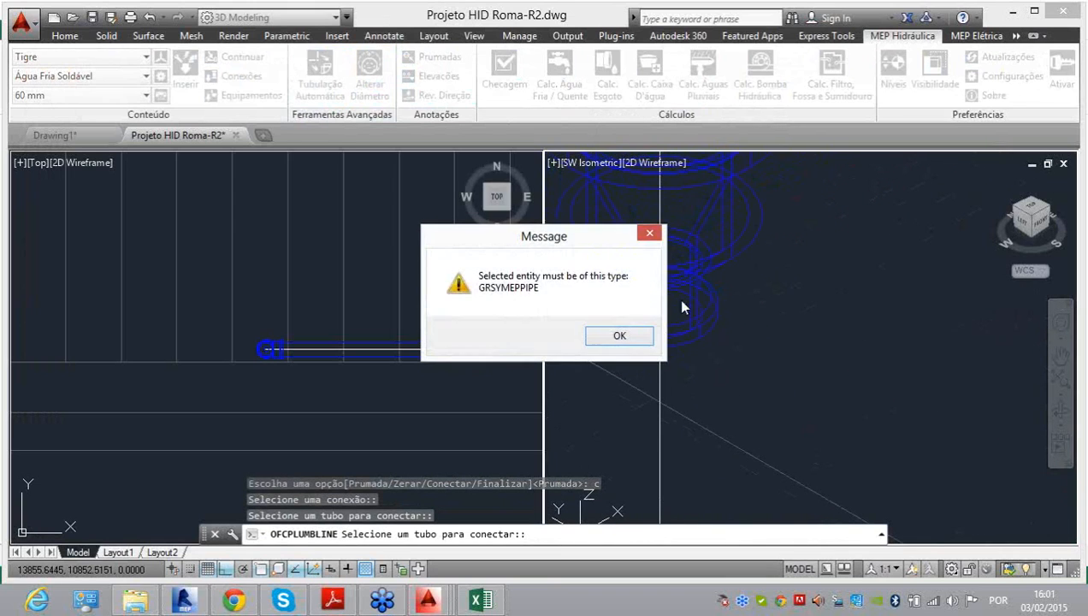
{"action": "left_click", "coordinate": [625, 336]}
{"action": "scroll", "coordinate": [673, 324], "scroll_direction": "down", "scroll_amount": 3}
{"action": "scroll", "coordinate": [676, 325], "scroll_direction": "up", "scroll_amount": 4}
{"action": "key", "text": "Escape"}
{"action": "key", "text": "Escape"}
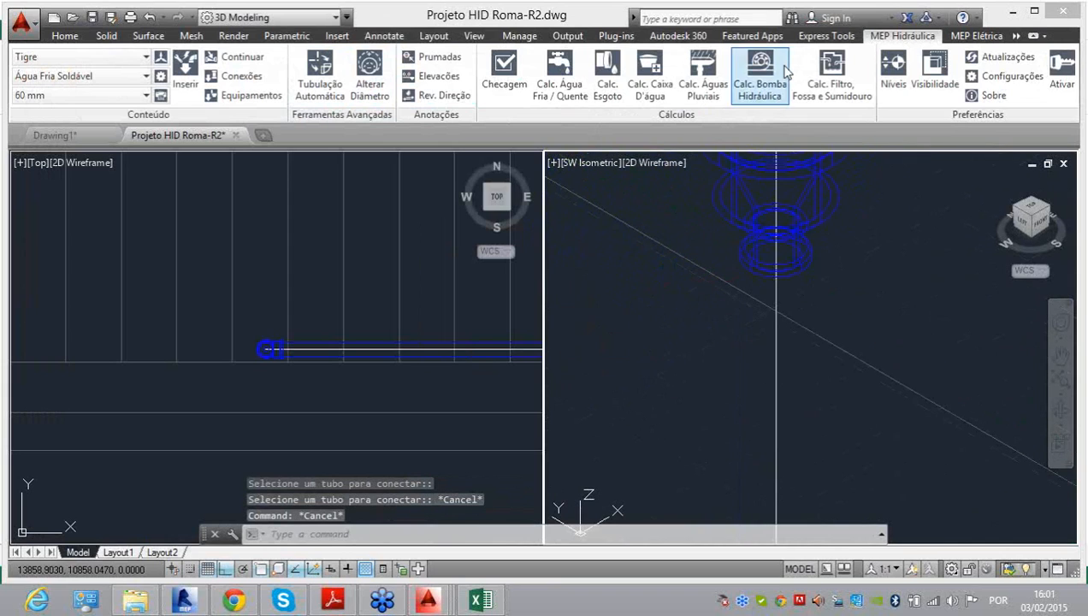
Step: Try to define a riser with the Prumada option, selecting the reduction bushing and the bathroom's vertical Ø25 pipe
{"action": "left_click", "coordinate": [428, 58]}
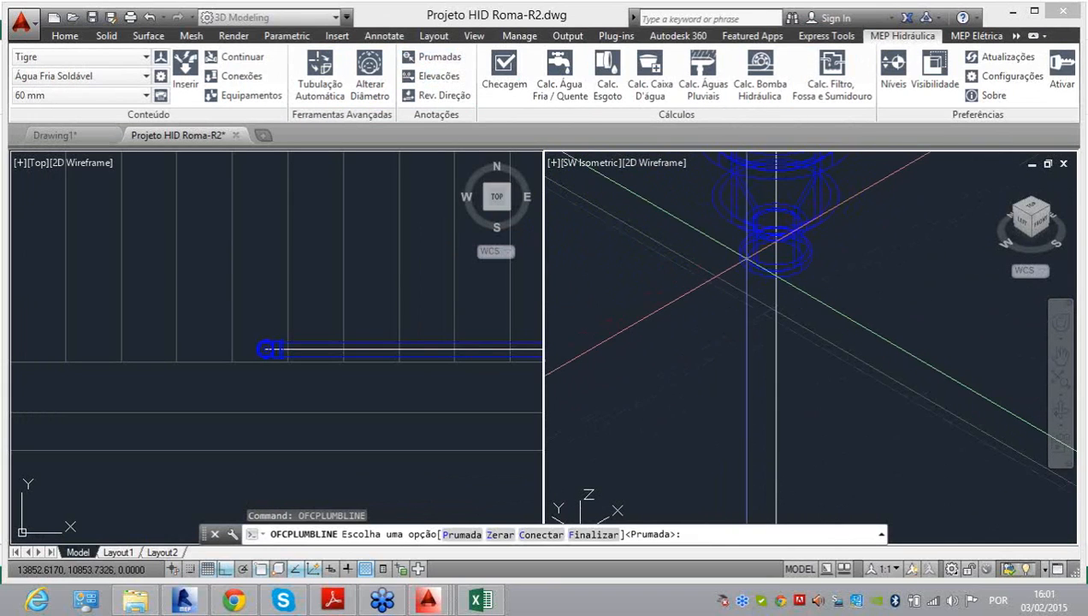
{"action": "type", "text": "p"}
{"action": "key", "text": "Return"}
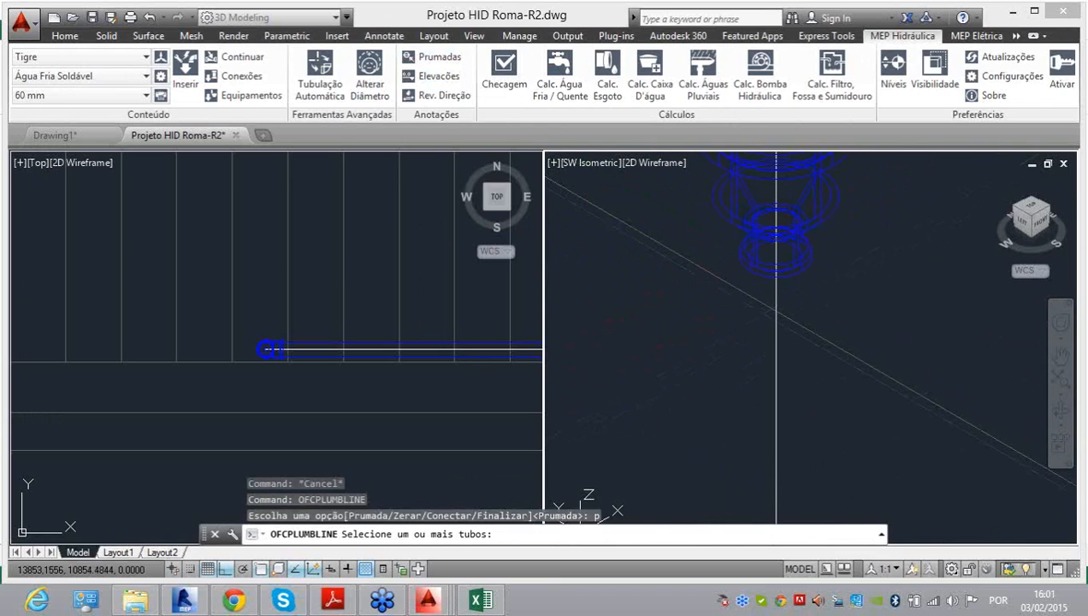
{"action": "left_click", "coordinate": [741, 244]}
{"action": "left_click", "coordinate": [741, 244]}
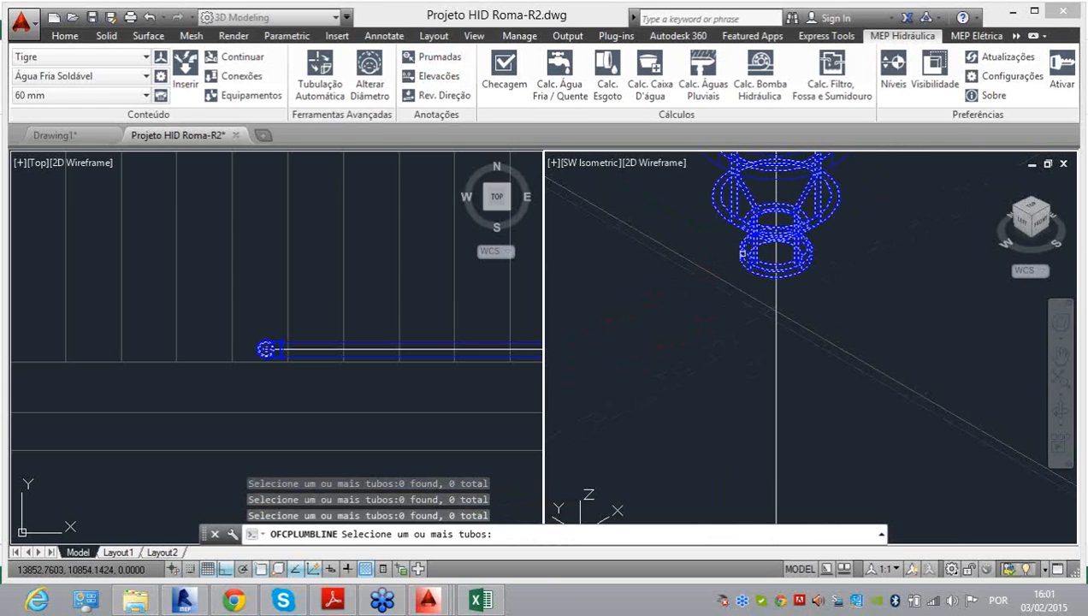
{"action": "scroll", "coordinate": [746, 254], "scroll_direction": "down", "scroll_amount": 5}
{"action": "scroll", "coordinate": [697, 325], "scroll_direction": "down", "scroll_amount": 5}
{"action": "middle_click_drag", "start_coordinate": [676, 342], "coordinate": [829, 224]}
{"action": "scroll", "coordinate": [829, 224], "scroll_direction": "down", "scroll_amount": 4}
{"action": "scroll", "coordinate": [698, 357], "scroll_direction": "down", "scroll_amount": 8}
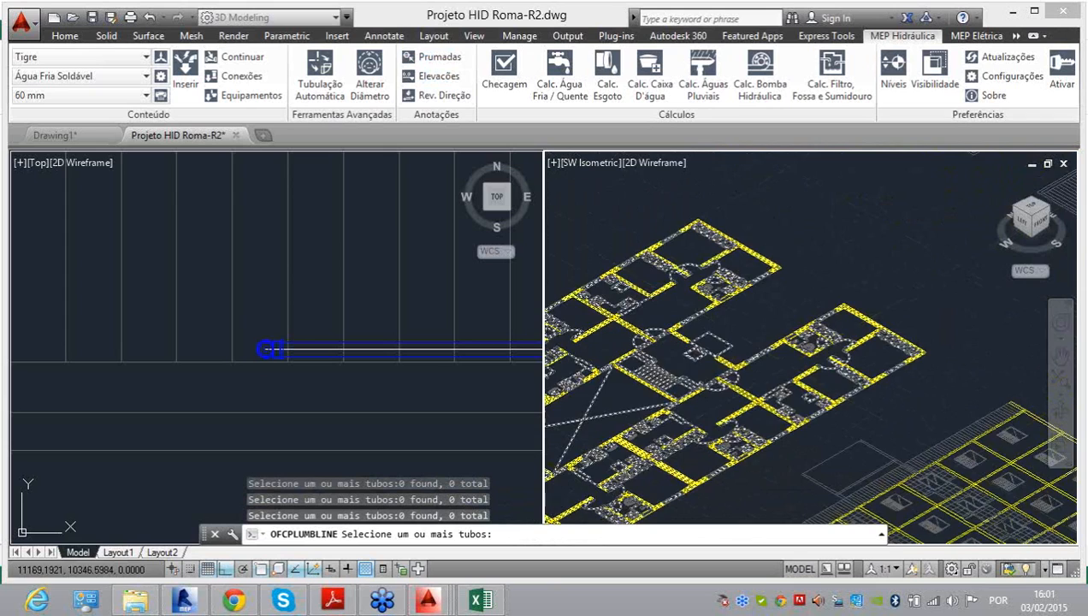
{"action": "scroll", "coordinate": [637, 378], "scroll_direction": "up", "scroll_amount": 10}
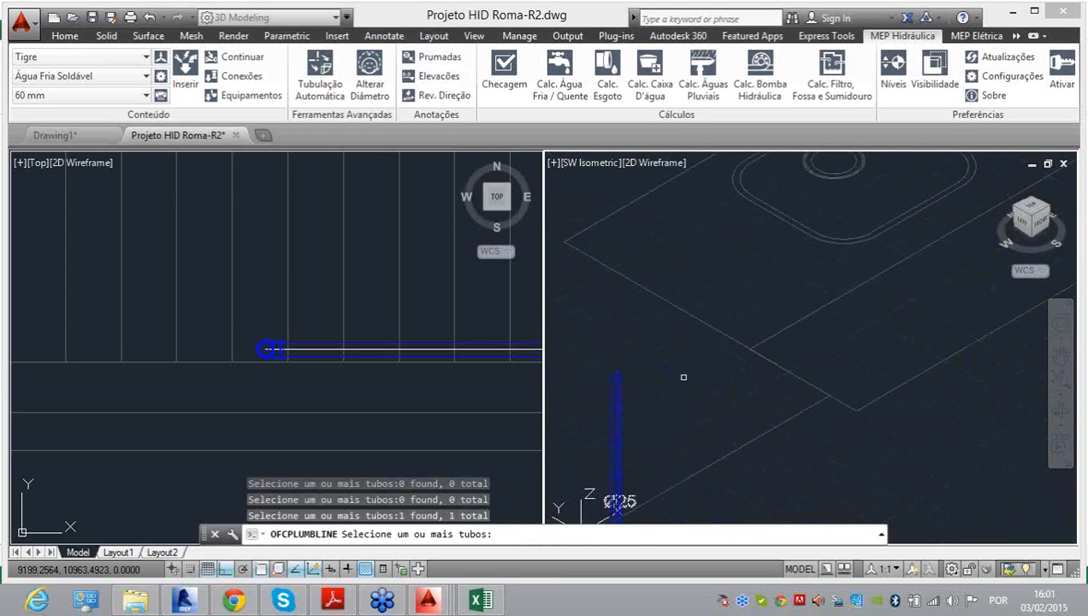
{"action": "key", "text": "Return"}
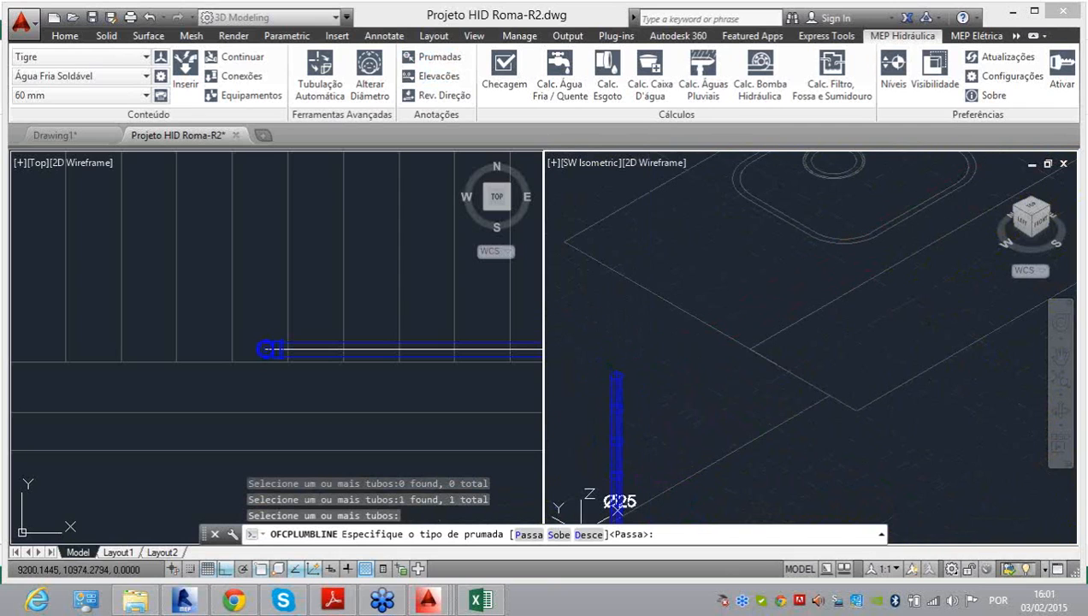
{"action": "key", "text": "Escape"}
Step: Retry the Conectar option of Prumadas, taking the reduction bushing as the fitting and picking around the elbow for the pipe
{"action": "scroll", "coordinate": [890, 236], "scroll_direction": "down", "scroll_amount": 6}
{"action": "scroll", "coordinate": [890, 235], "scroll_direction": "up", "scroll_amount": 6}
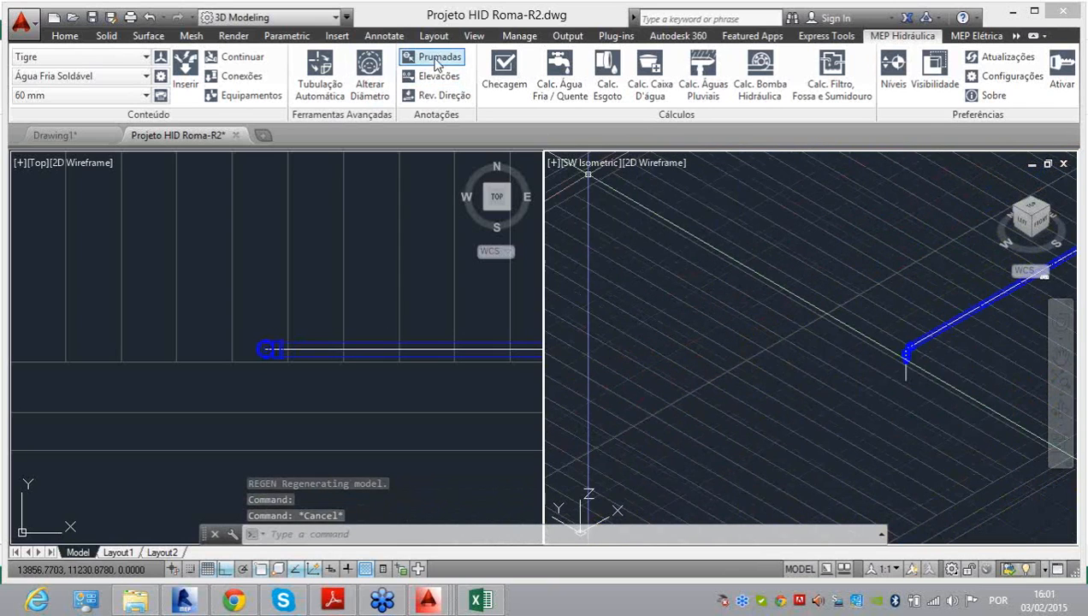
{"action": "left_click", "coordinate": [437, 60]}
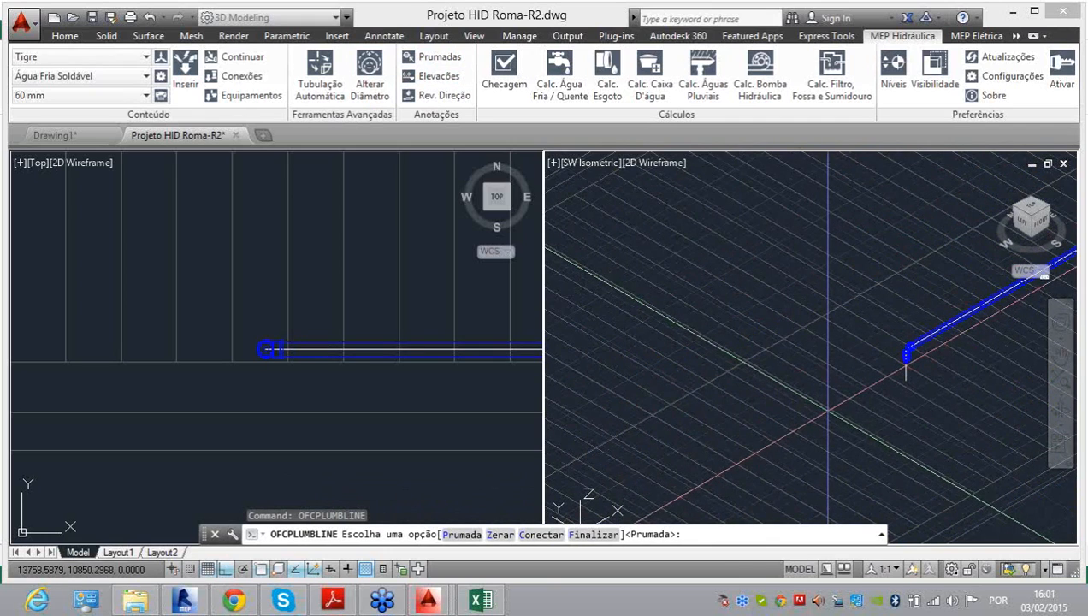
{"action": "type", "text": "c"}
{"action": "key", "text": "Return"}
{"action": "scroll", "coordinate": [909, 368], "scroll_direction": "up", "scroll_amount": 5}
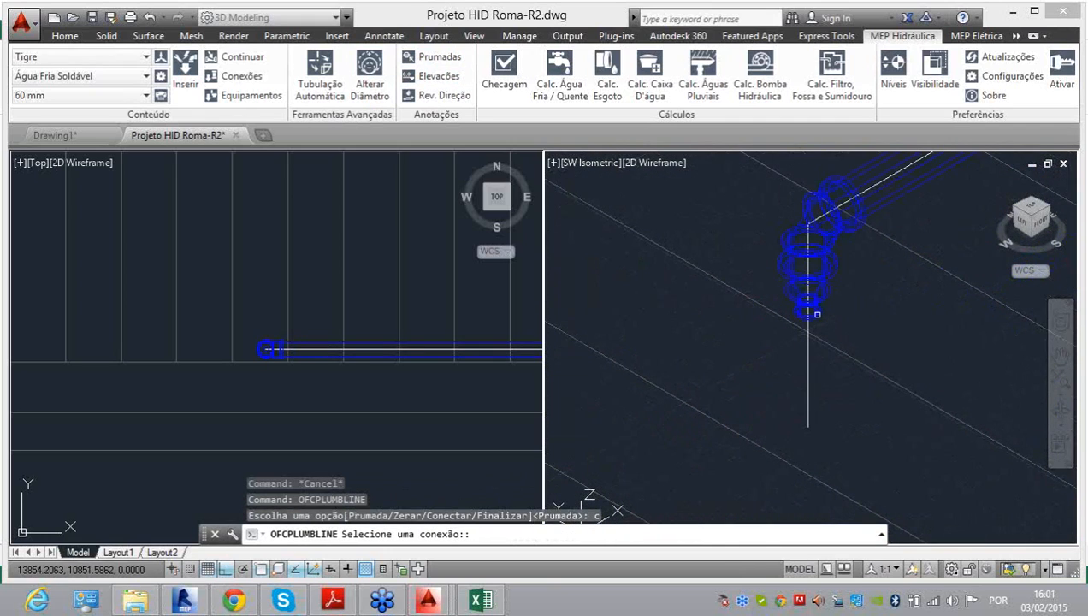
{"action": "left_click", "coordinate": [817, 314]}
{"action": "left_click", "coordinate": [809, 321]}
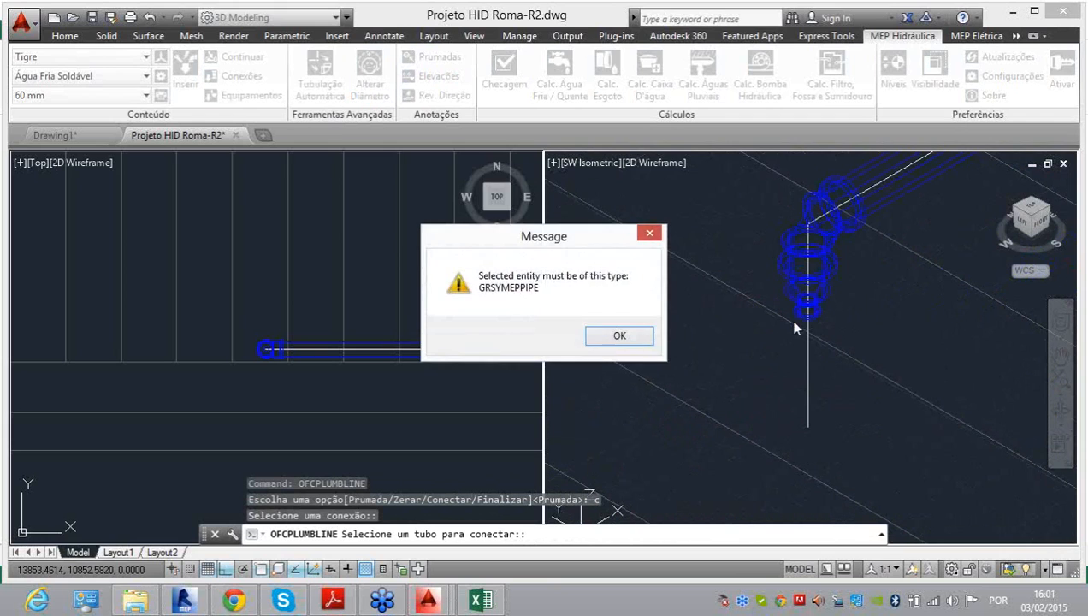
{"action": "left_click", "coordinate": [638, 338]}
{"action": "scroll", "coordinate": [782, 313], "scroll_direction": "up", "scroll_amount": 5}
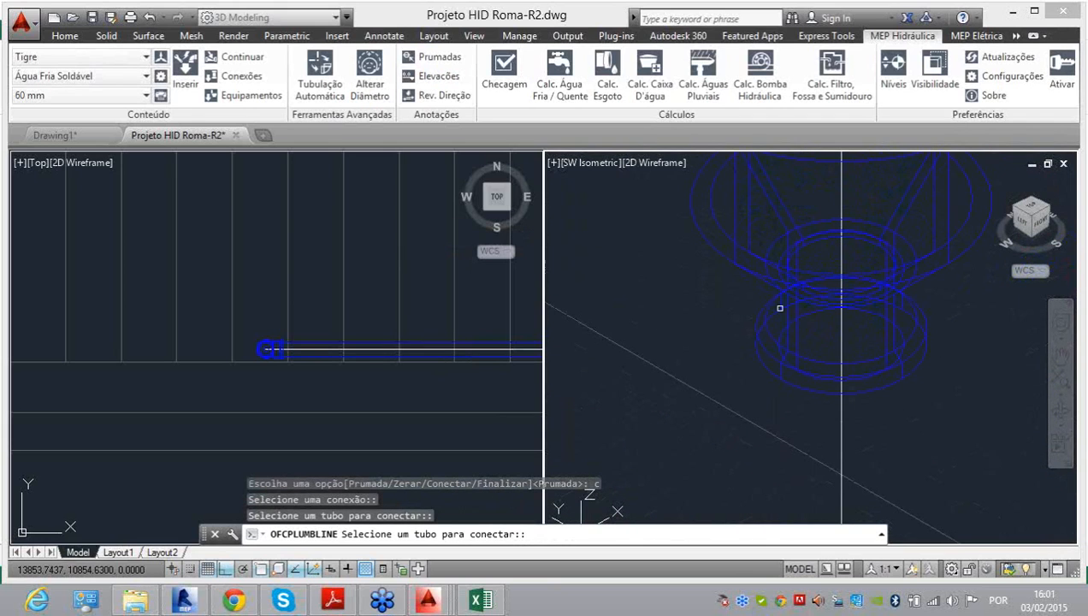
{"action": "left_click", "coordinate": [774, 301]}
{"action": "key", "text": "Return"}
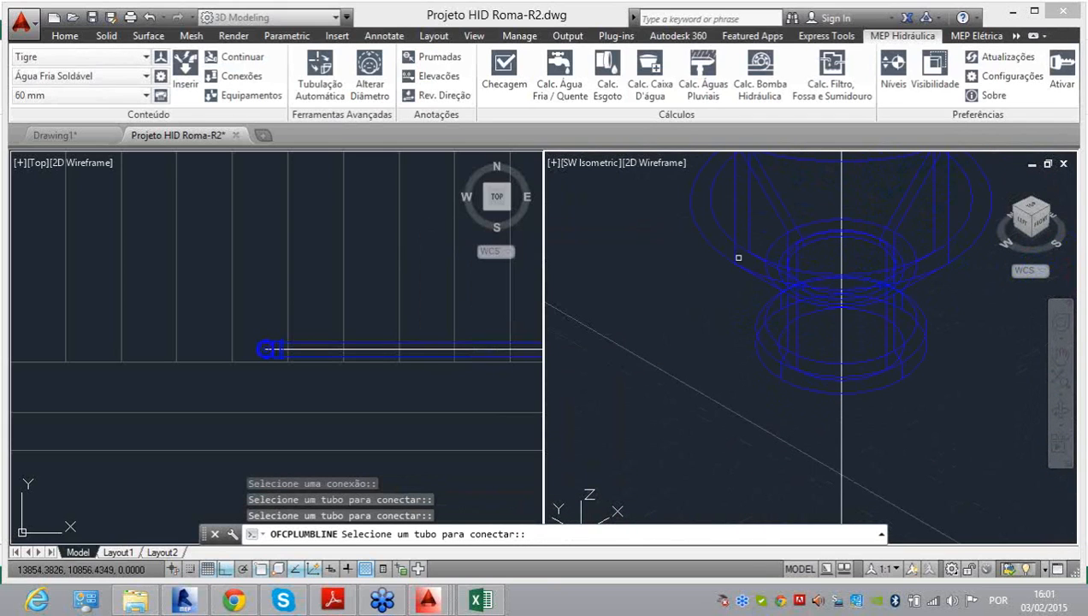
{"action": "left_click", "coordinate": [735, 253]}
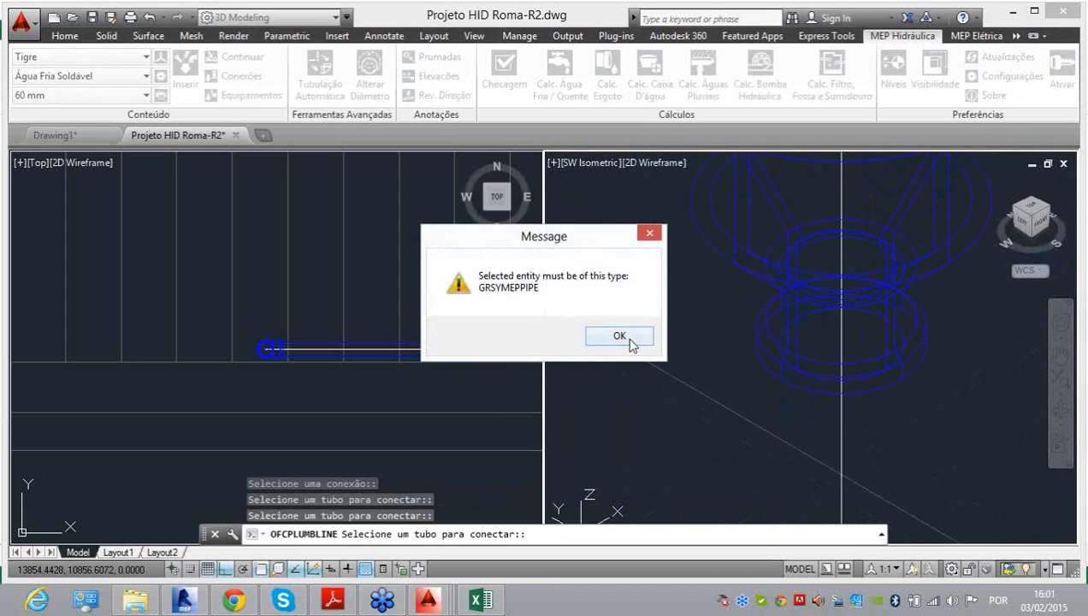
{"action": "left_click", "coordinate": [630, 340]}
{"action": "scroll", "coordinate": [669, 317], "scroll_direction": "down", "scroll_amount": 3}
{"action": "left_click", "coordinate": [714, 246]}
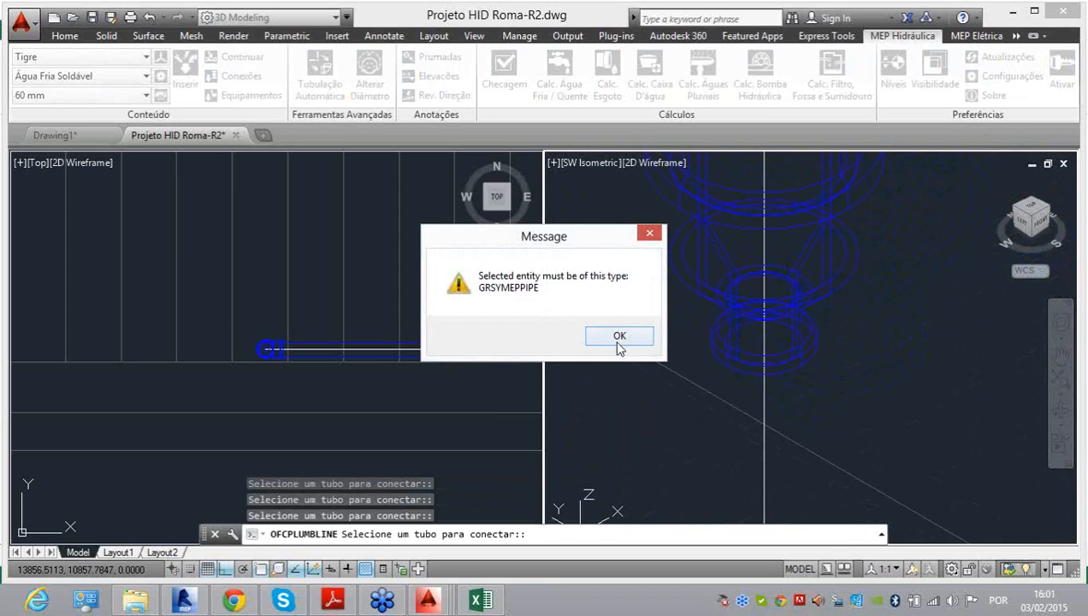
{"action": "left_click", "coordinate": [621, 342]}
{"action": "key", "text": "Escape"}
{"action": "key", "text": "Escape"}
{"action": "key", "text": "Escape"}
Step: Erase the reduction bushing below the riser-end elbow of the roof route
{"action": "scroll", "coordinate": [682, 287], "scroll_direction": "down", "scroll_amount": 1}
{"action": "left_click", "coordinate": [714, 280]}
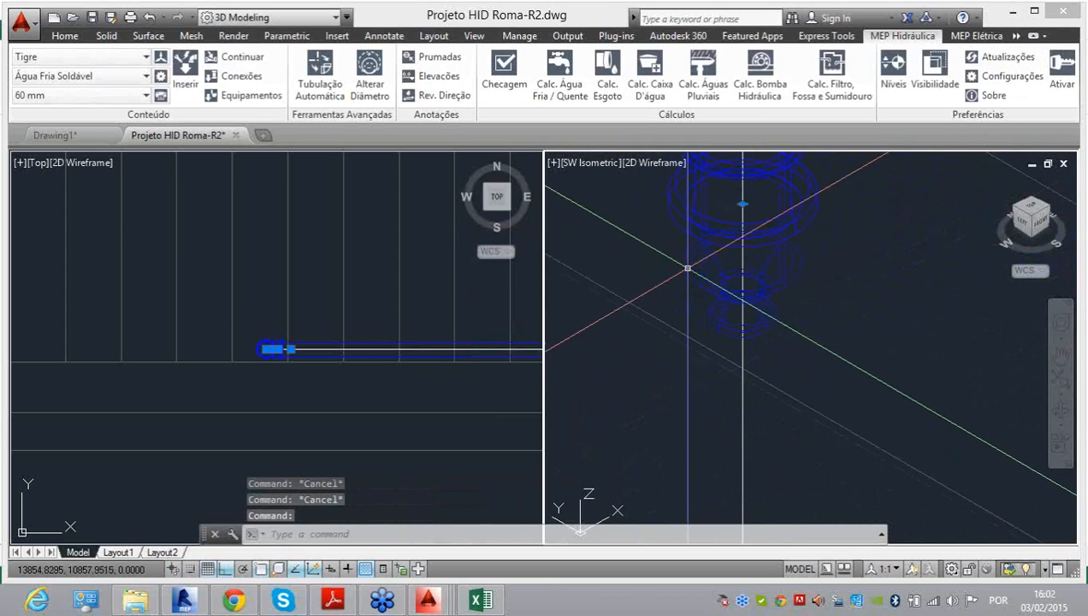
{"action": "key", "text": "Delete"}
Step: Insert a long reduction bushing (Bucha Ø60 mm, Redução Longa Ø60x25) at the lower opening of the riser-end elbow
{"action": "scroll", "coordinate": [683, 286], "scroll_direction": "down", "scroll_amount": 4}
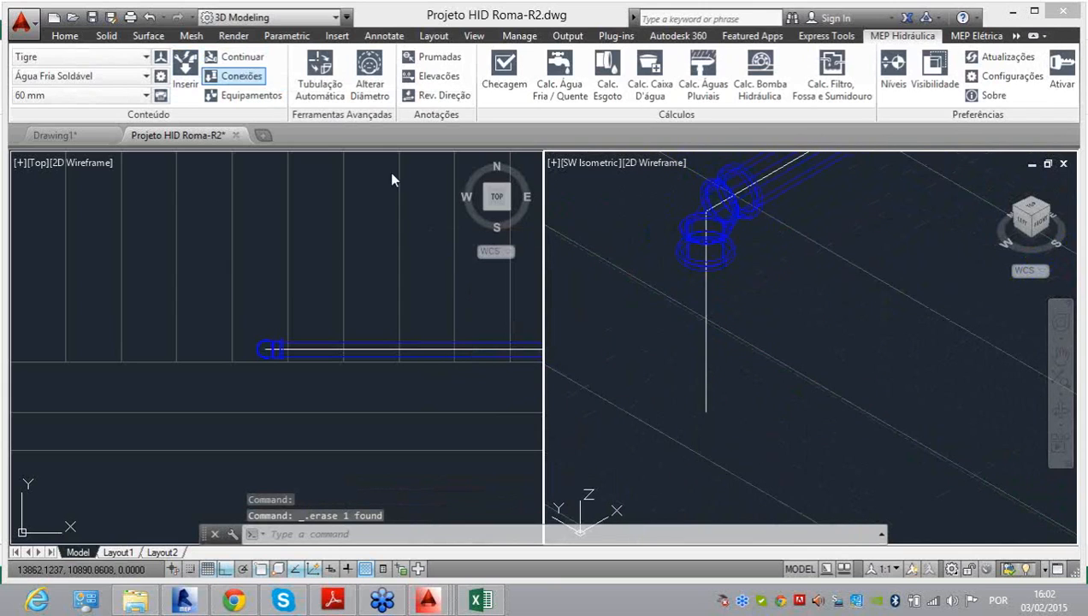
{"action": "left_click", "coordinate": [680, 267]}
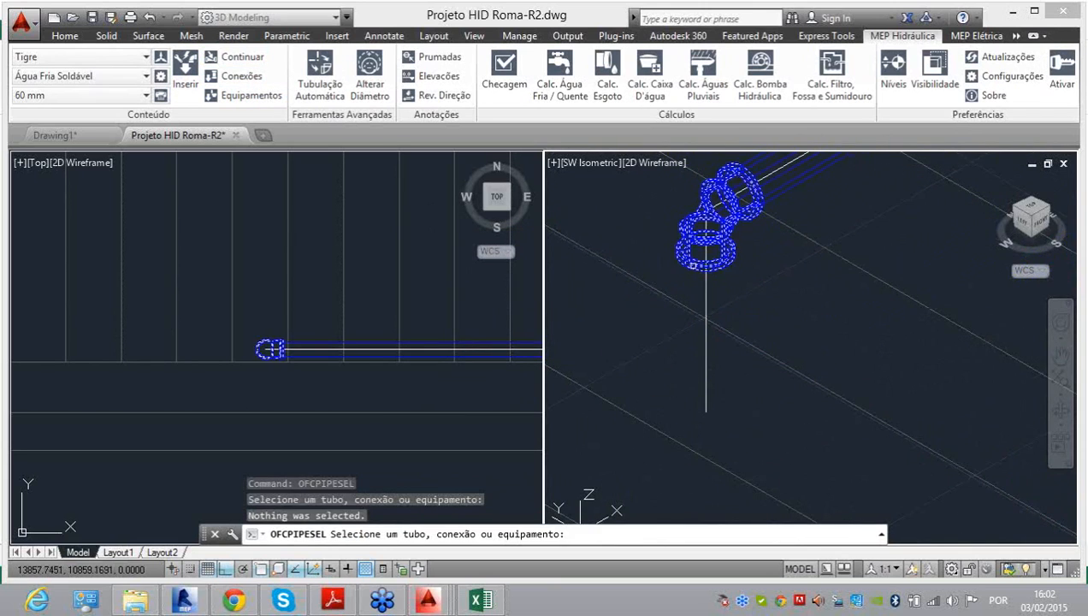
{"action": "left_click", "coordinate": [690, 263]}
{"action": "key", "text": "Return"}
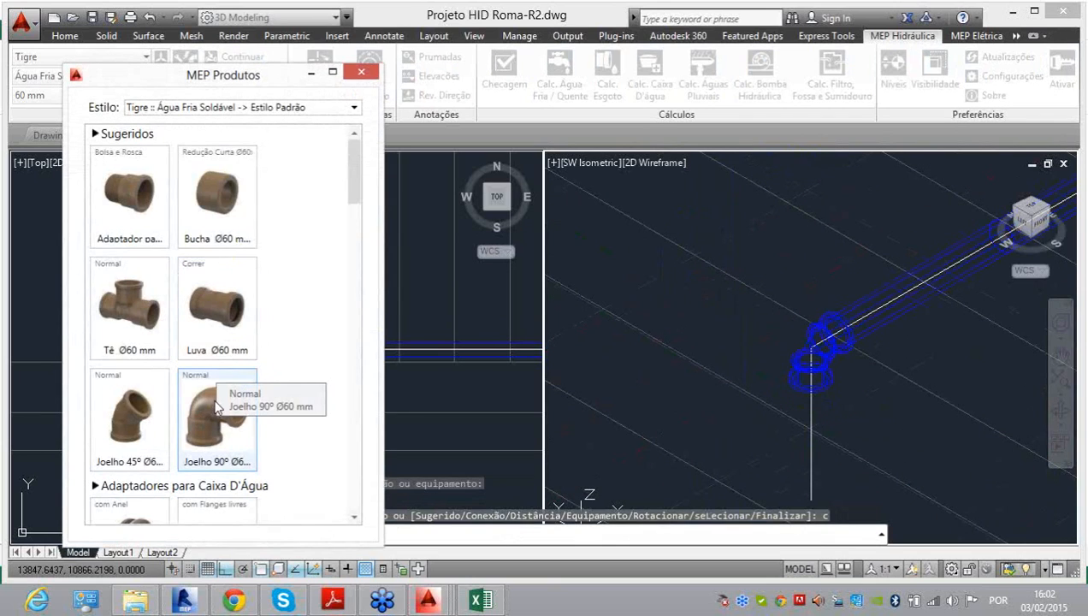
{"action": "scroll", "coordinate": [205, 411], "scroll_direction": "down", "scroll_amount": 6}
{"action": "scroll", "coordinate": [217, 408], "scroll_direction": "down", "scroll_amount": 3}
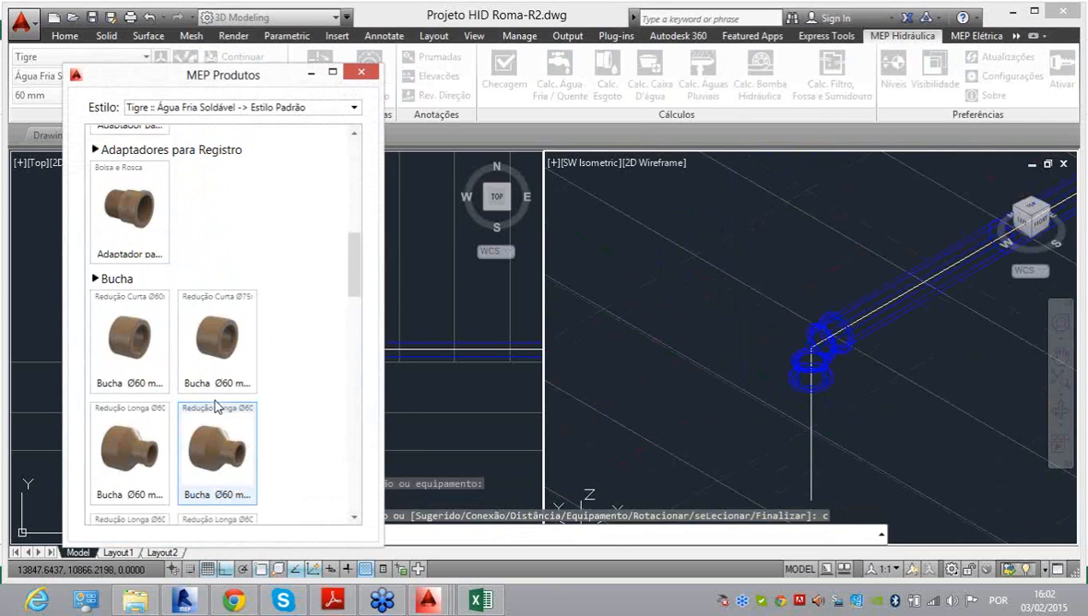
{"action": "scroll", "coordinate": [213, 409], "scroll_direction": "down", "scroll_amount": 1}
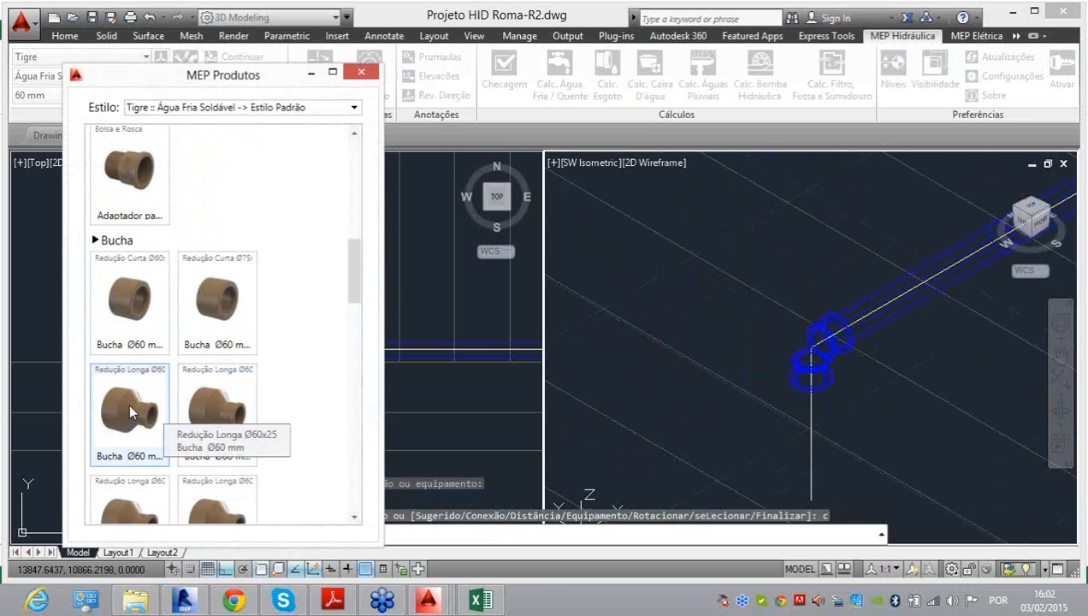
{"action": "left_click", "coordinate": [163, 419]}
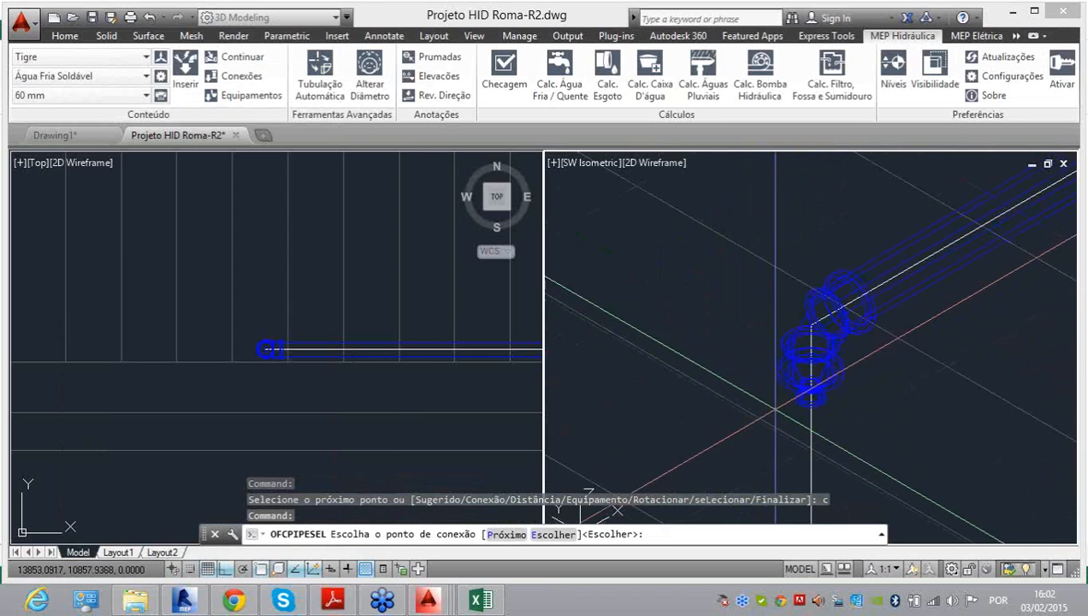
{"action": "key", "text": "Escape"}
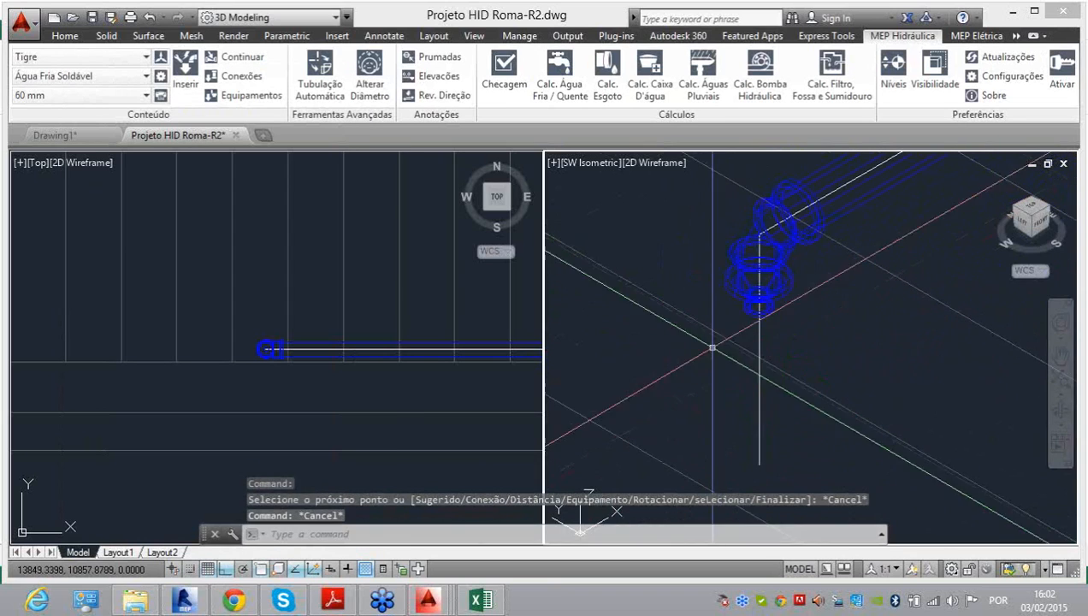
Step: Connect the reduction bushing below the roof route's elbow to the bathroom's vertical Ø25 pipe with the Conectar option of Prumadas
{"action": "left_click", "coordinate": [432, 59]}
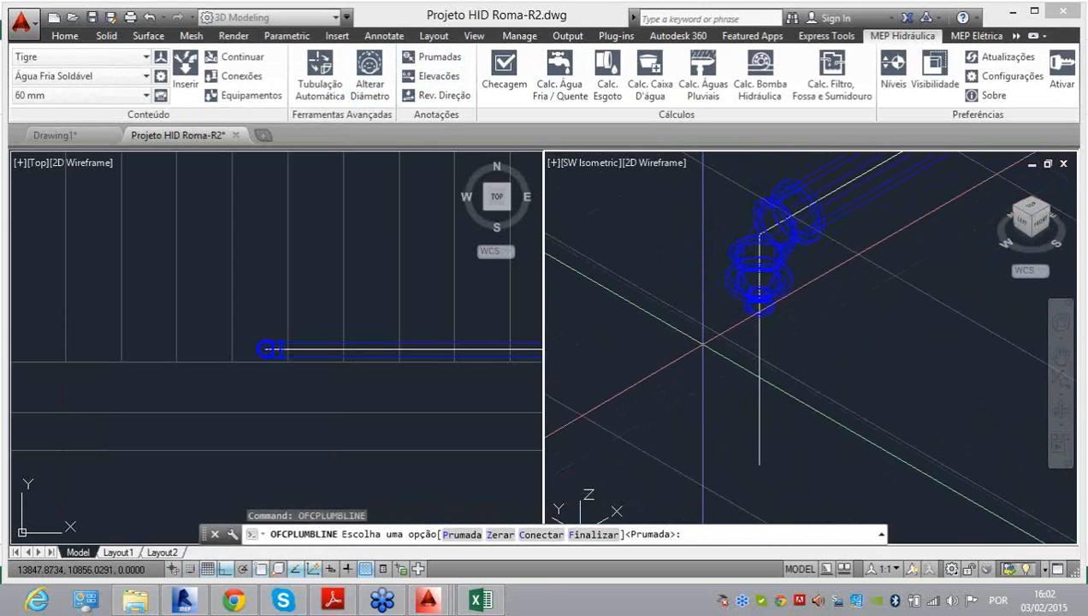
{"action": "type", "text": "c"}
{"action": "key", "text": "Return"}
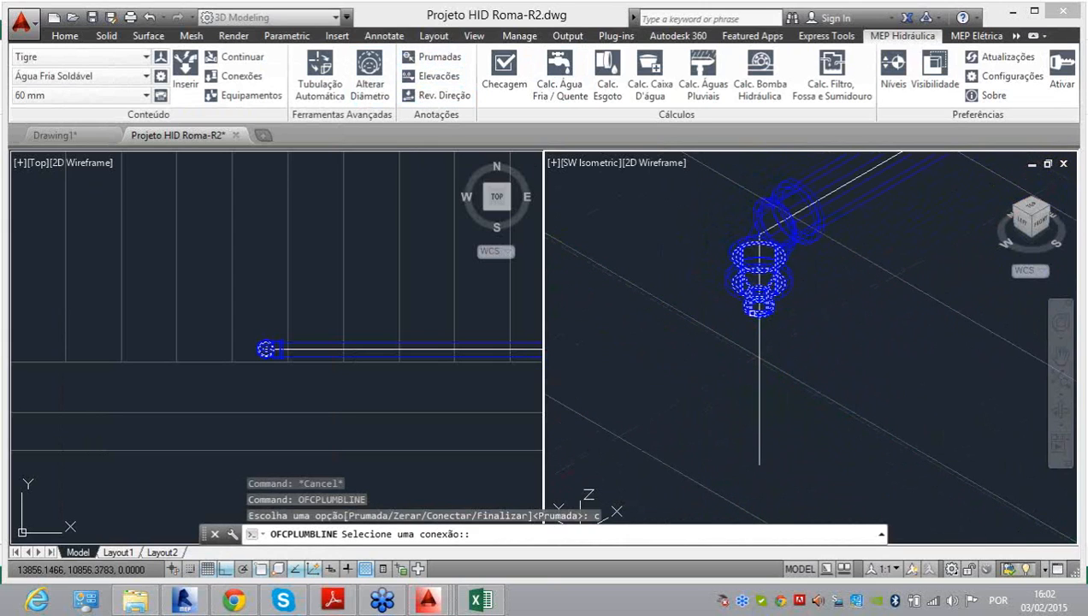
{"action": "left_click", "coordinate": [746, 315]}
{"action": "scroll", "coordinate": [747, 318], "scroll_direction": "down", "scroll_amount": 6}
{"action": "scroll", "coordinate": [652, 379], "scroll_direction": "up", "scroll_amount": 8}
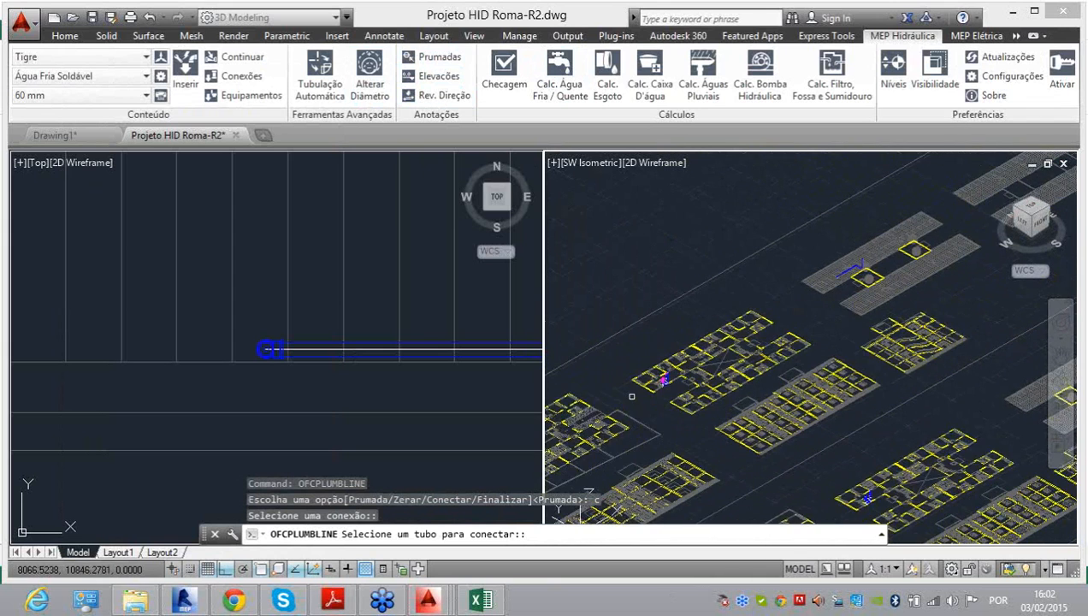
{"action": "left_click", "coordinate": [688, 319]}
{"action": "scroll", "coordinate": [593, 391], "scroll_direction": "down", "scroll_amount": 5}
Step: Enable Sistema Local in the Padrão visibility options and apply it to the drawing
{"action": "left_click", "coordinate": [935, 69]}
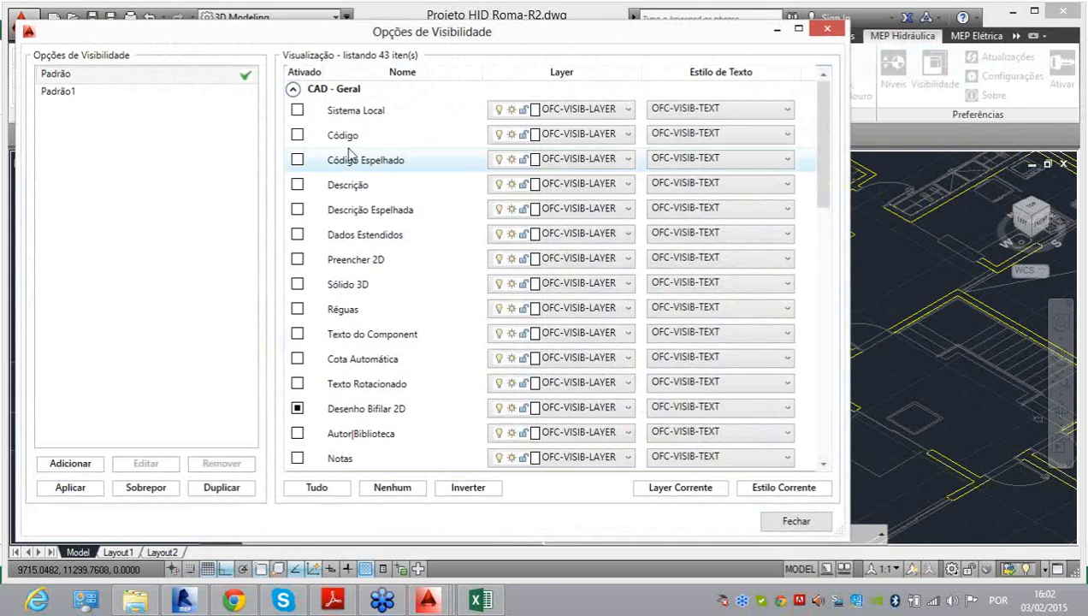
{"action": "left_click", "coordinate": [297, 110]}
{"action": "left_click", "coordinate": [82, 485]}
{"action": "left_click", "coordinate": [792, 523]}
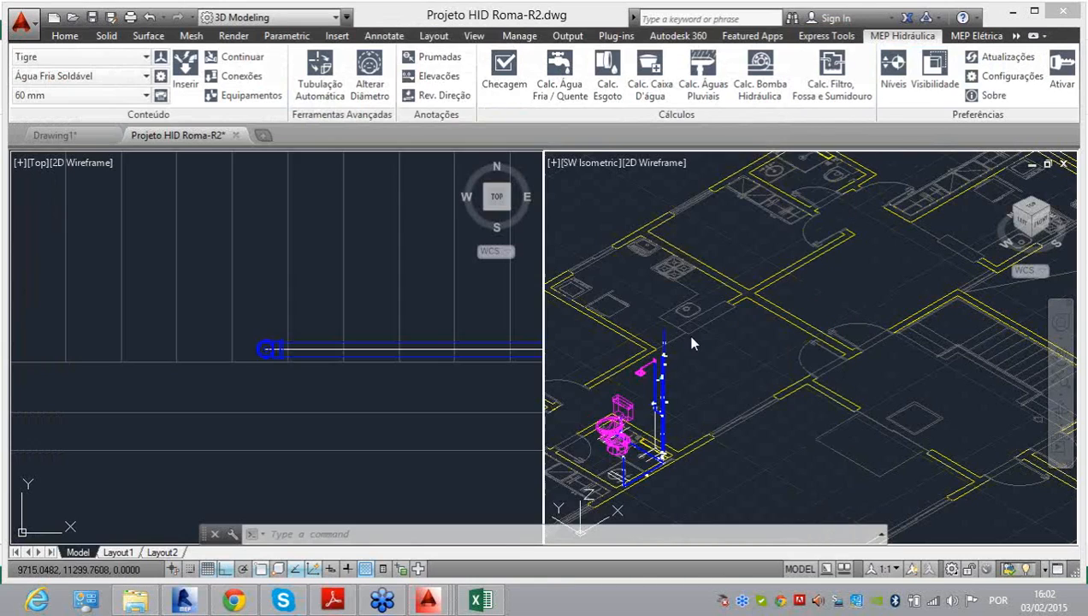
Step: Add a third project level, Level 03, for floor 05 with an elevation of 10,80
{"action": "scroll", "coordinate": [715, 350], "scroll_direction": "down", "scroll_amount": 8}
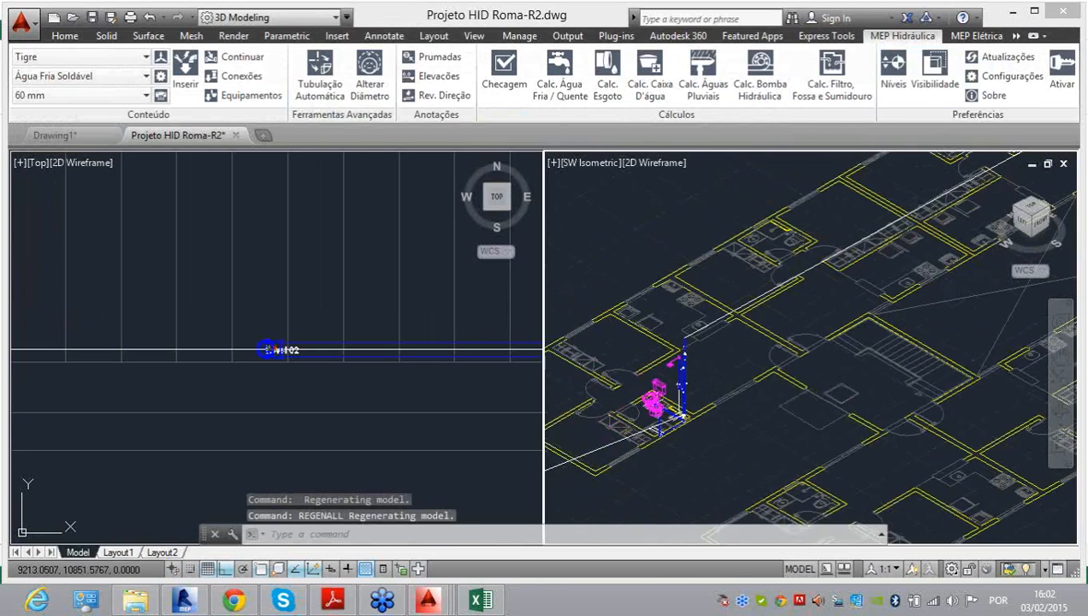
{"action": "scroll", "coordinate": [854, 293], "scroll_direction": "up", "scroll_amount": 5}
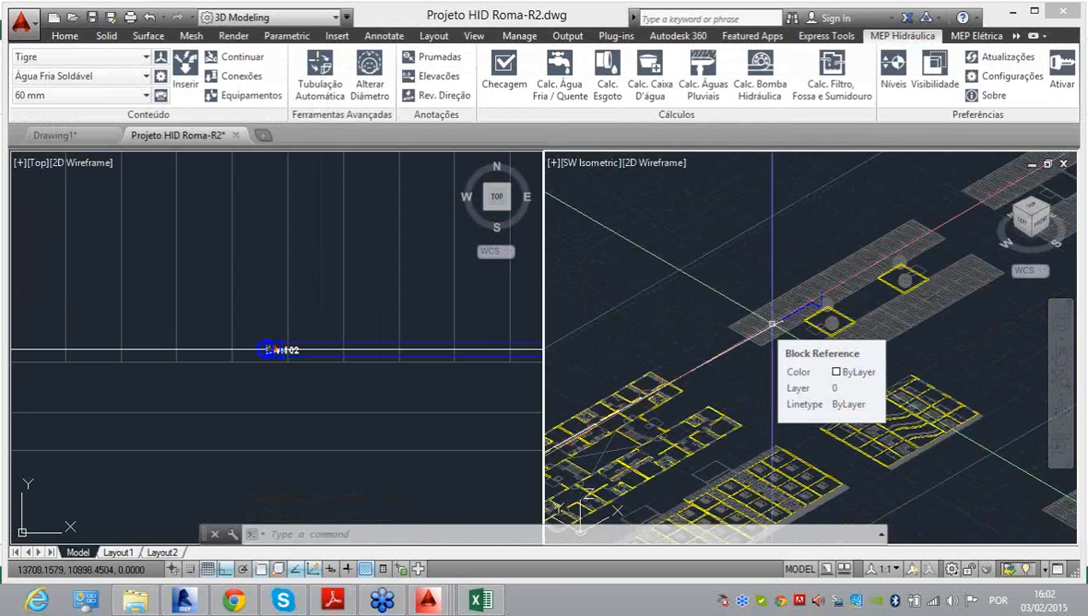
{"action": "left_click", "coordinate": [896, 77]}
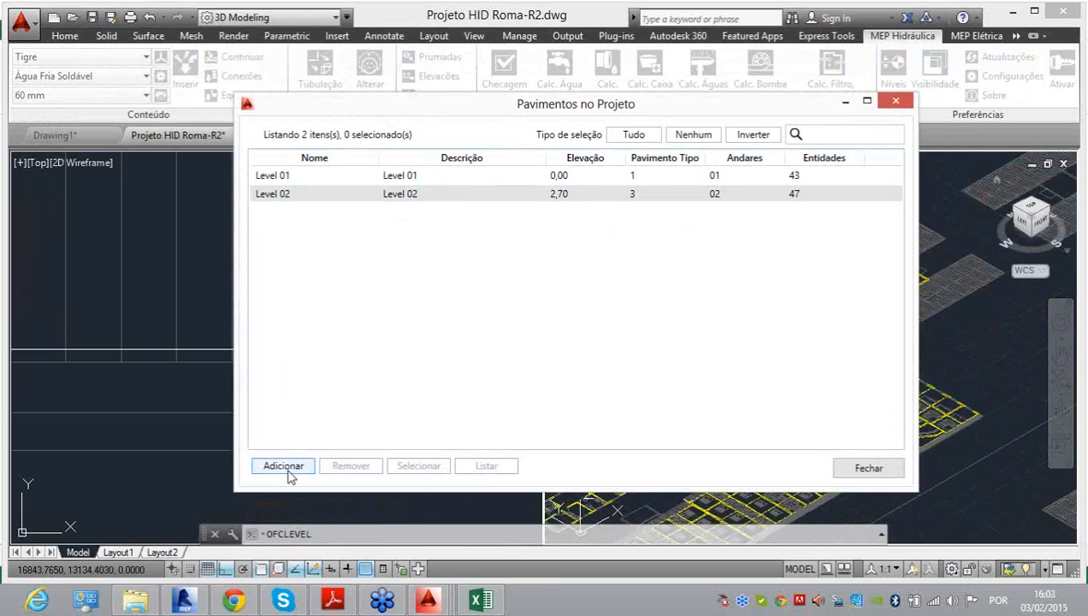
{"action": "left_click", "coordinate": [285, 469]}
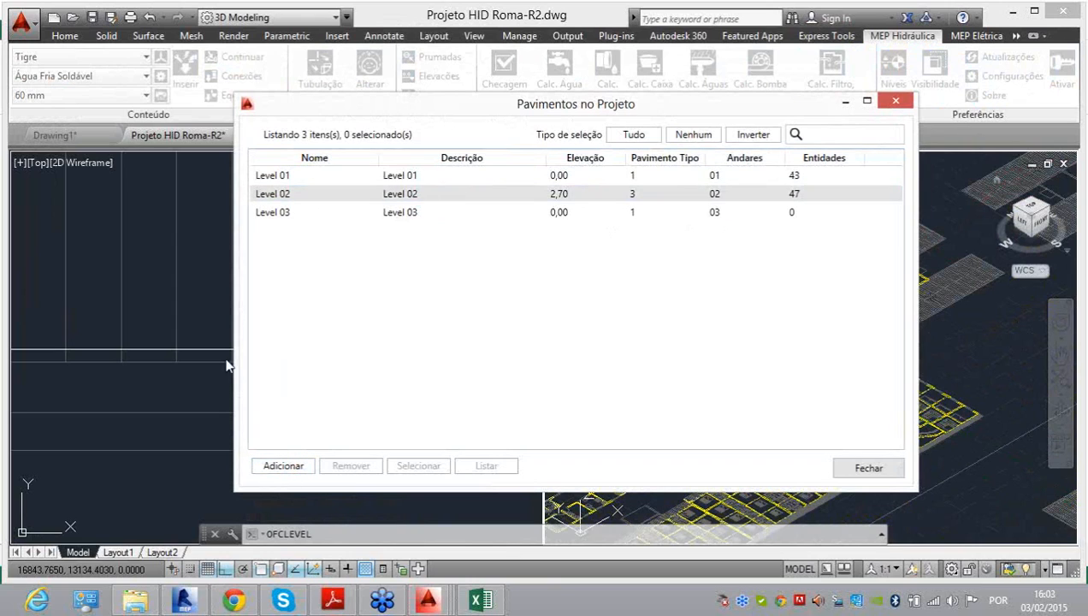
{"action": "left_click", "coordinate": [725, 220]}
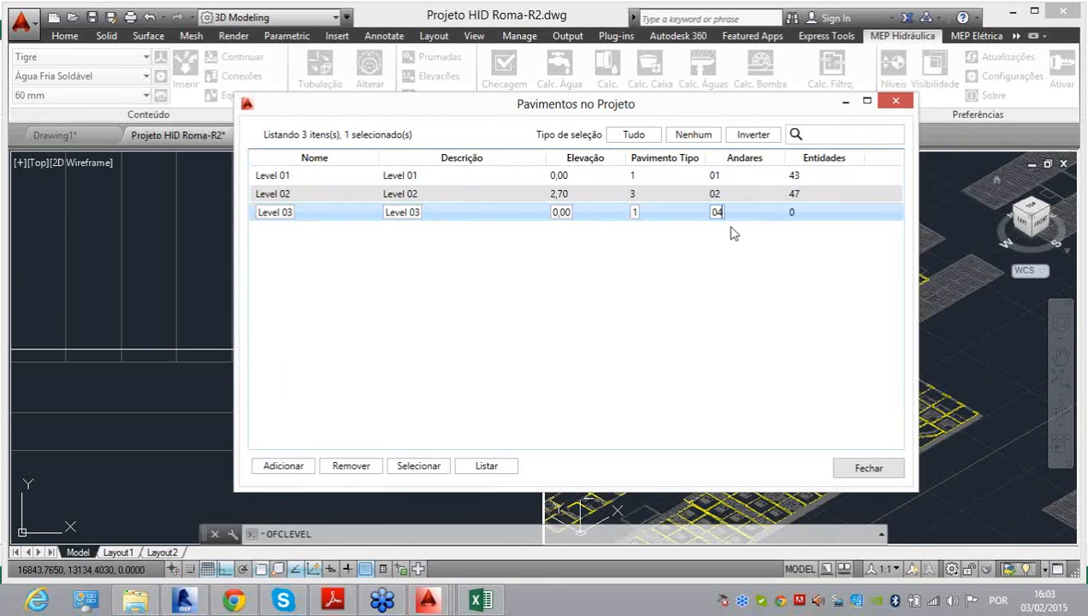
{"action": "left_click", "coordinate": [565, 212]}
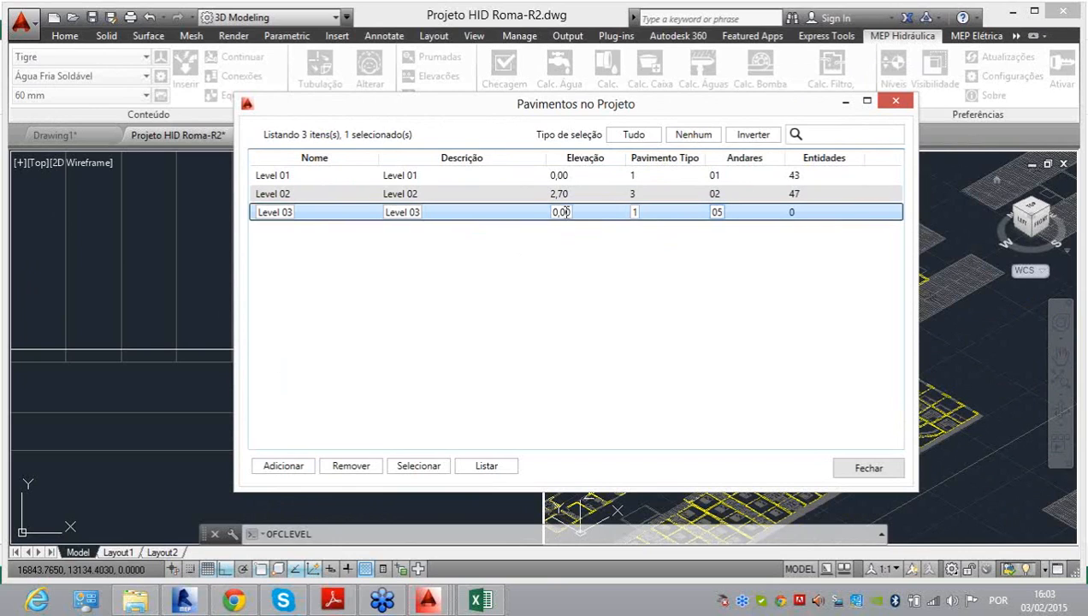
{"action": "left_click_drag", "start_coordinate": [570, 212], "coordinate": [504, 206]}
{"action": "type", "text": "1"}
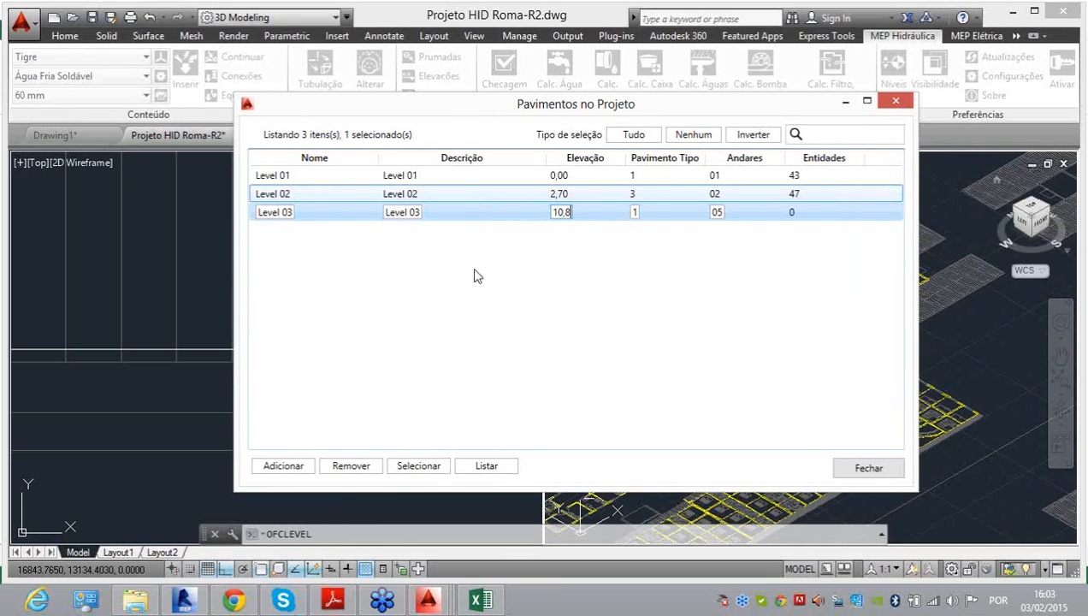
Step: Assign the roof pipe route beside the water tank to Level 03, close the level list and save the drawing
{"action": "left_click", "coordinate": [419, 467]}
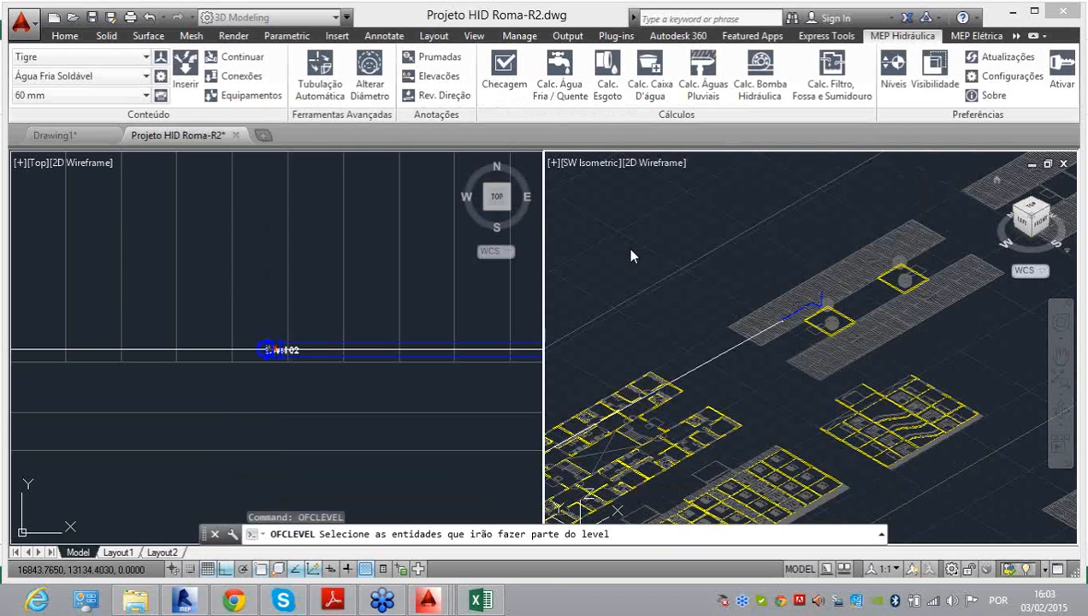
{"action": "scroll", "coordinate": [778, 243], "scroll_direction": "down", "scroll_amount": 2}
{"action": "left_click", "coordinate": [853, 262]}
{"action": "left_click", "coordinate": [777, 274]}
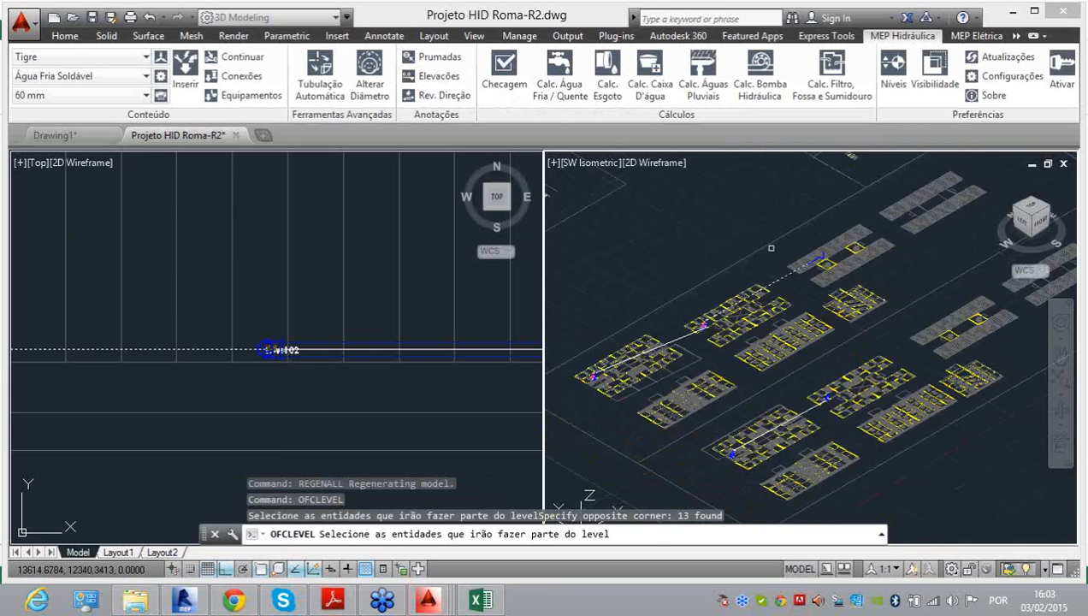
{"action": "scroll", "coordinate": [783, 275], "scroll_direction": "up", "scroll_amount": 3}
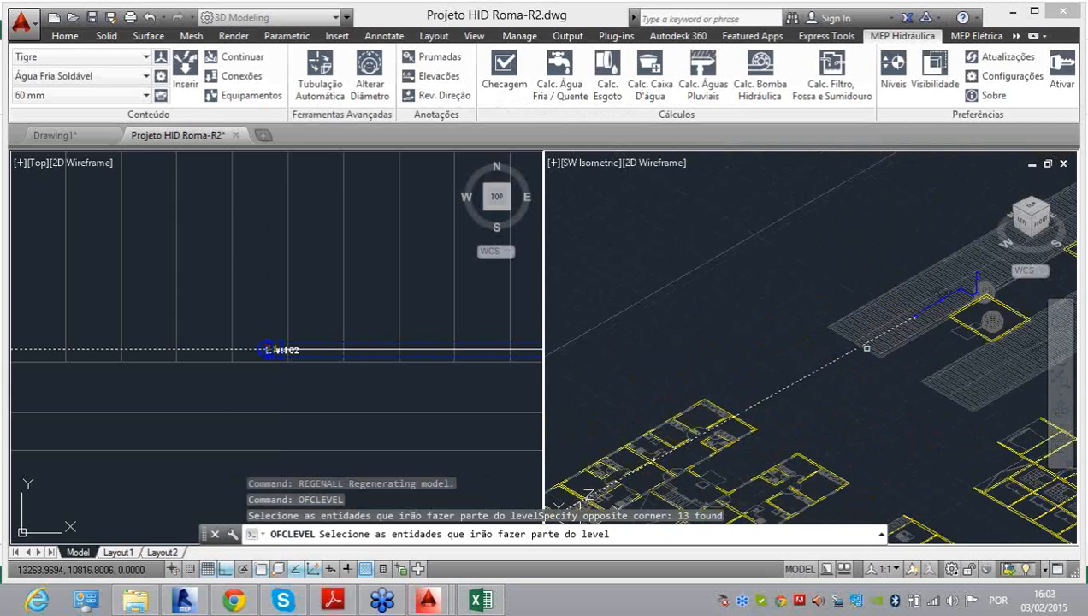
{"action": "key", "text": "Return"}
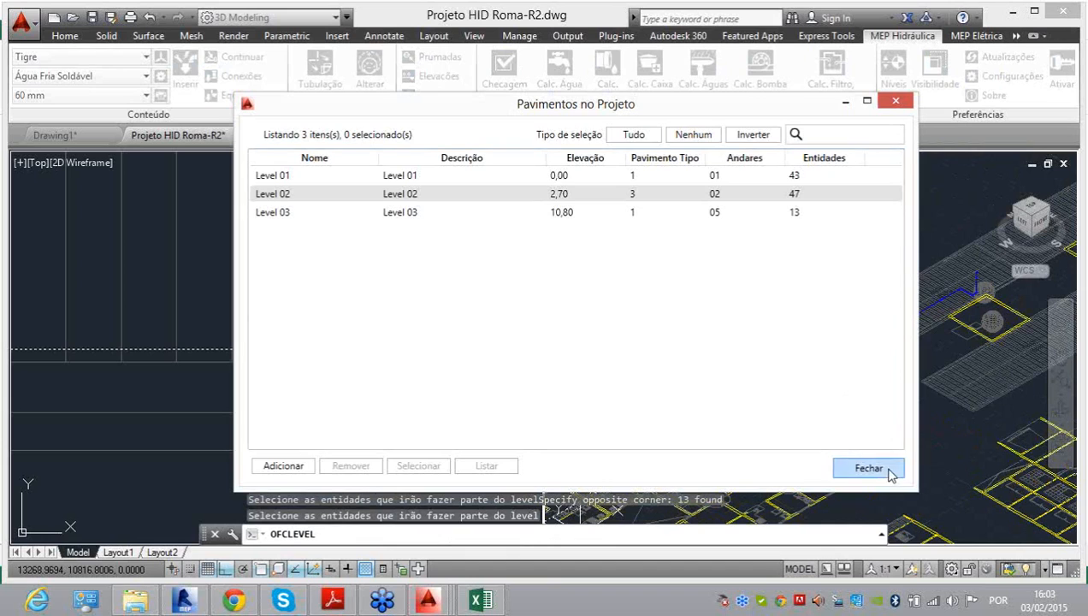
{"action": "left_click", "coordinate": [869, 468]}
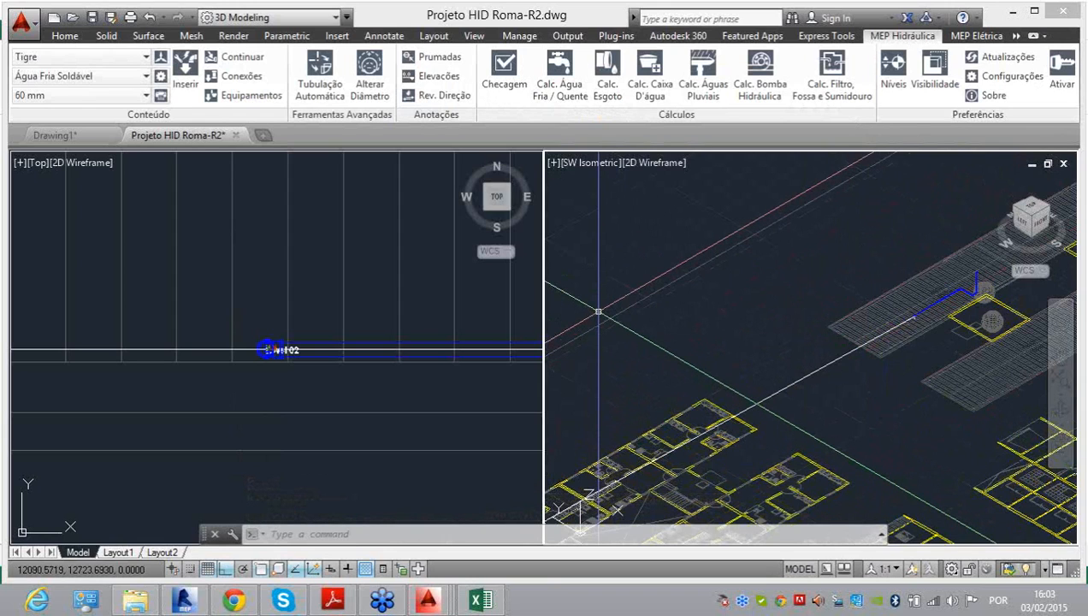
{"action": "scroll", "coordinate": [598, 311], "scroll_direction": "down", "scroll_amount": 5}
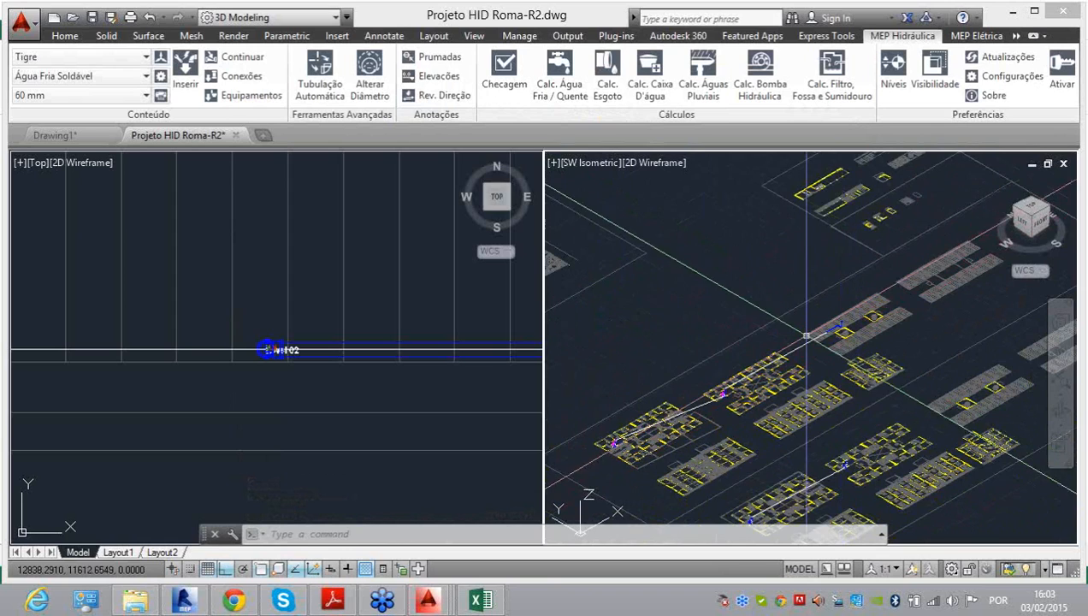
{"action": "left_click", "coordinate": [92, 17]}
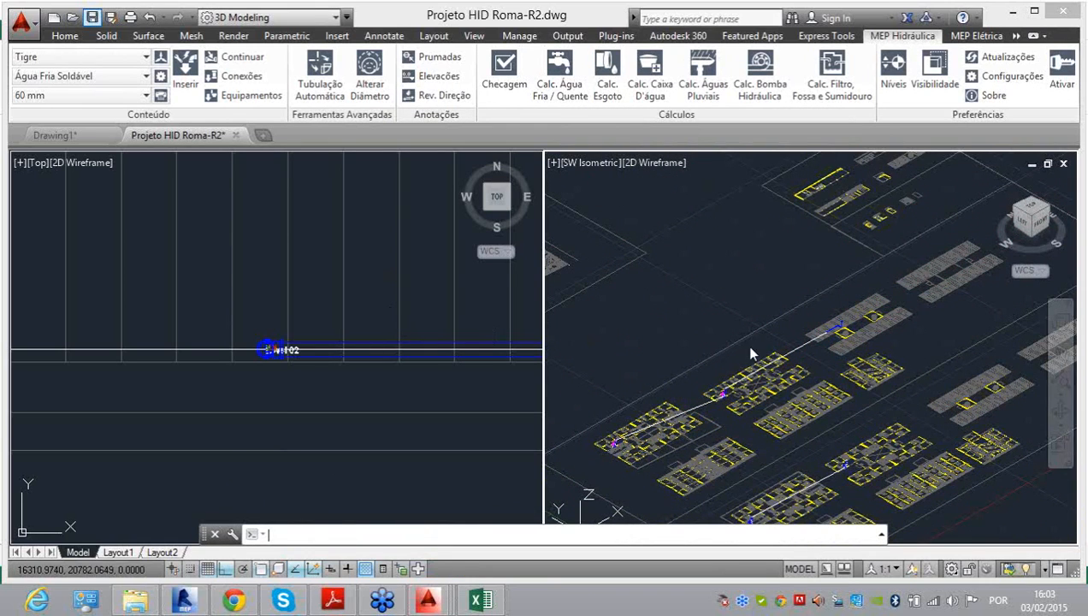
Step: Erase the short Ø60 pipe attached to the upper elbow of the vertical pipe beside the water tank
{"action": "scroll", "coordinate": [827, 335], "scroll_direction": "up", "scroll_amount": 10}
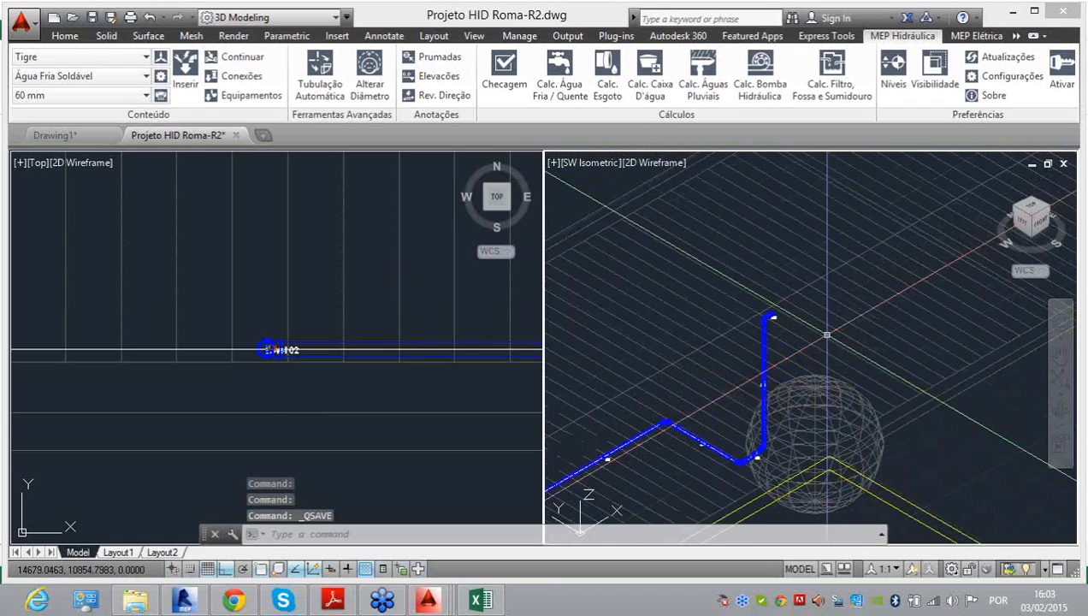
{"action": "scroll", "coordinate": [768, 321], "scroll_direction": "up", "scroll_amount": 5}
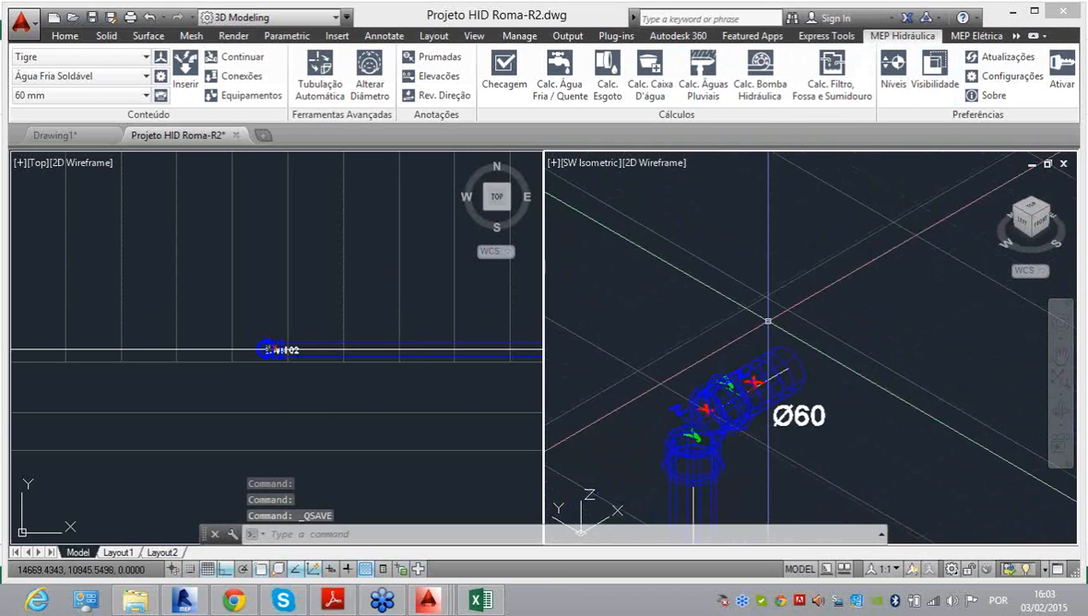
{"action": "key", "text": "Delete"}
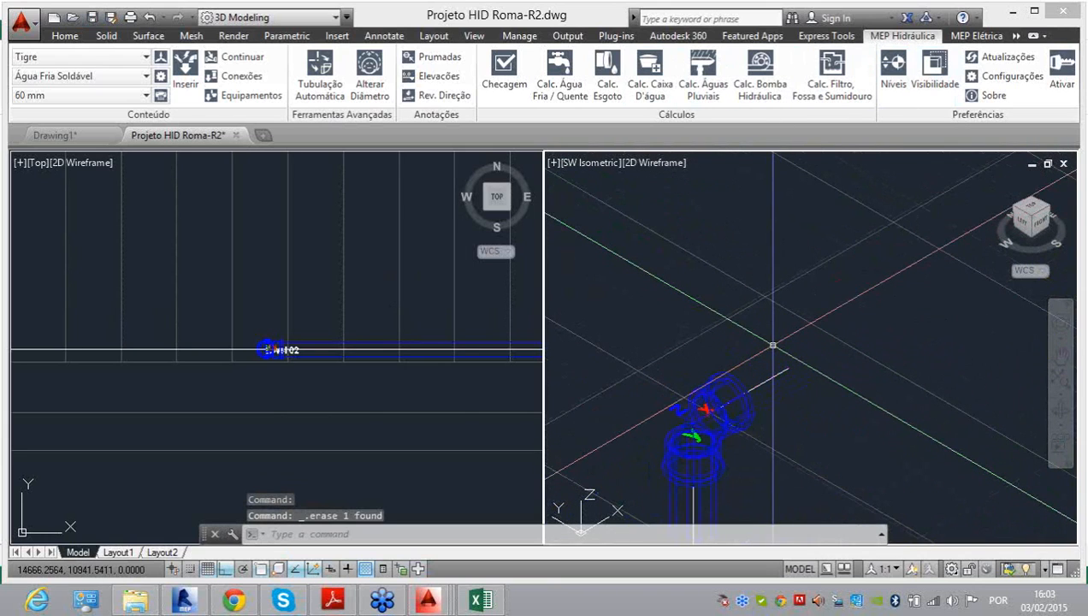
Step: Run the cold/hot water calculation from the upper elbow with pressure 0 m.c.a., elevation axis z and non-simultaneous equipment use, and review the validation results
{"action": "left_click", "coordinate": [553, 94]}
{"action": "left_click", "coordinate": [712, 402]}
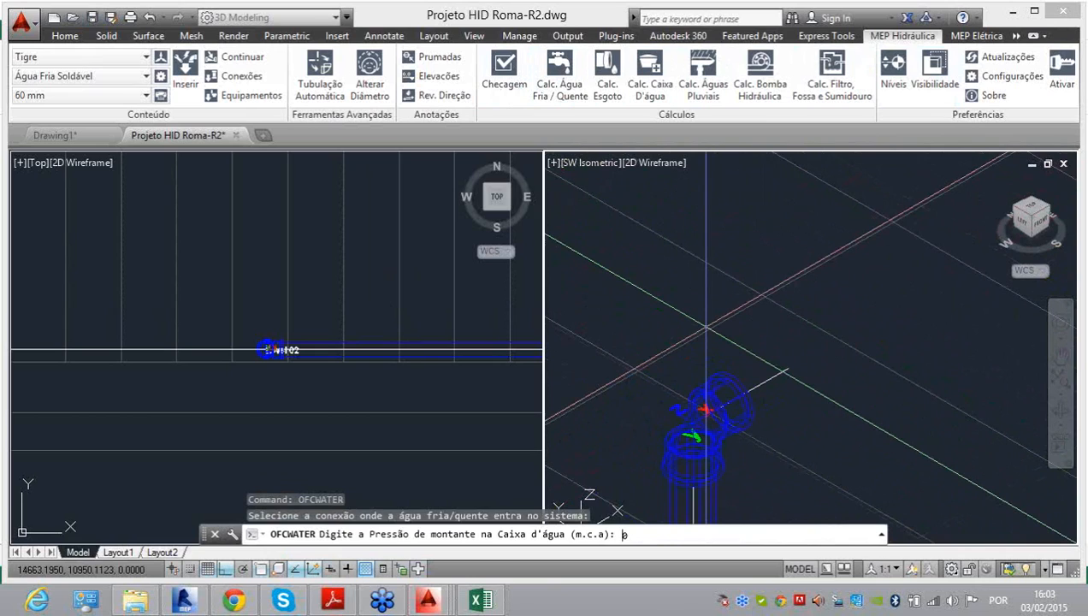
{"action": "key", "text": "Return"}
{"action": "type", "text": "z"}
{"action": "key", "text": "Return"}
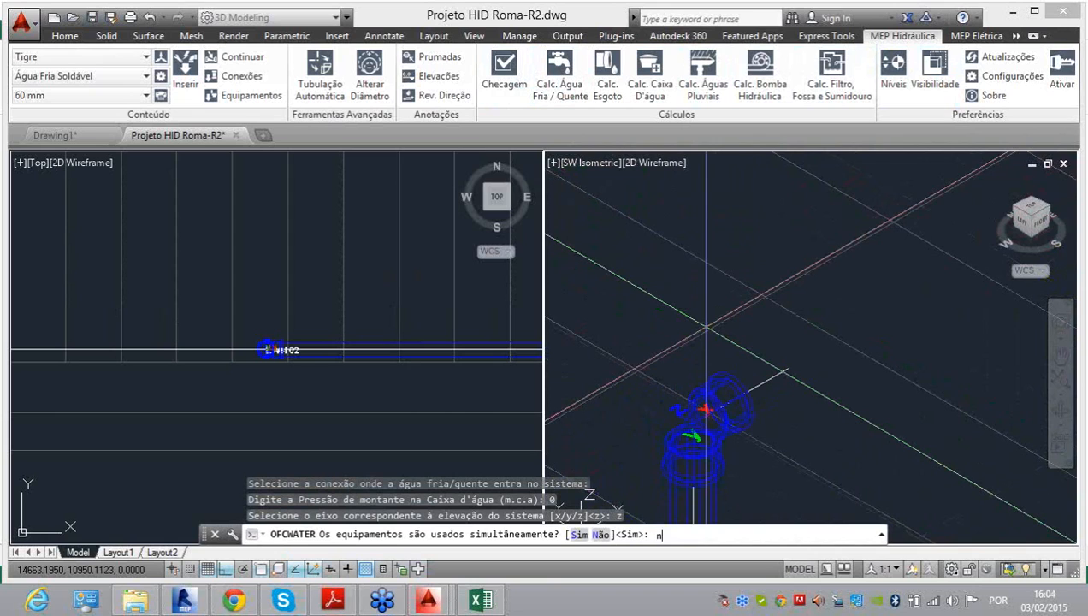
{"action": "key", "text": "Return"}
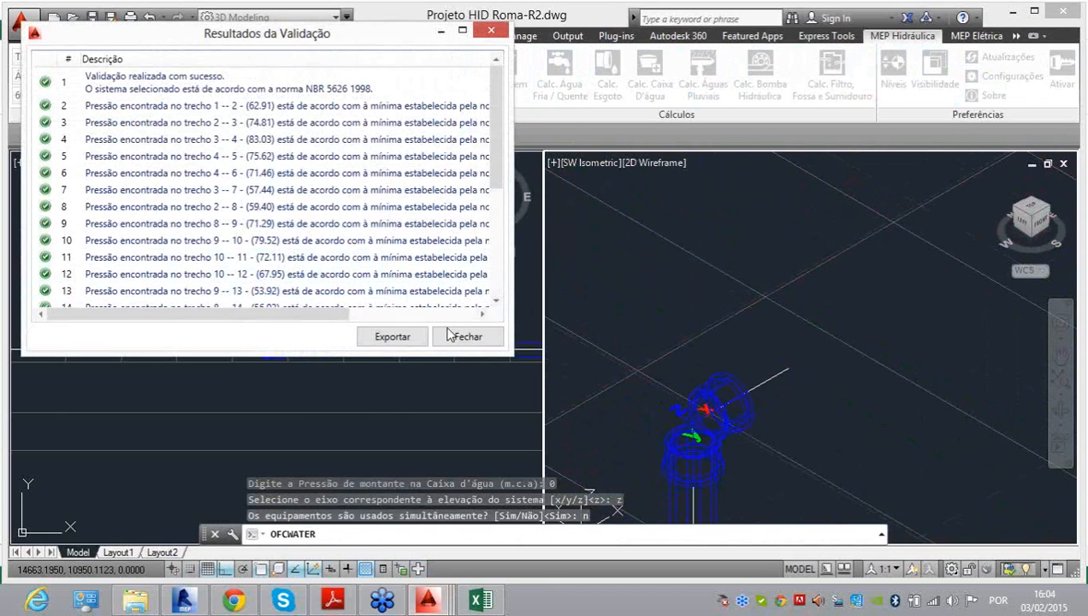
{"action": "left_click_drag", "start_coordinate": [508, 350], "coordinate": [678, 539]}
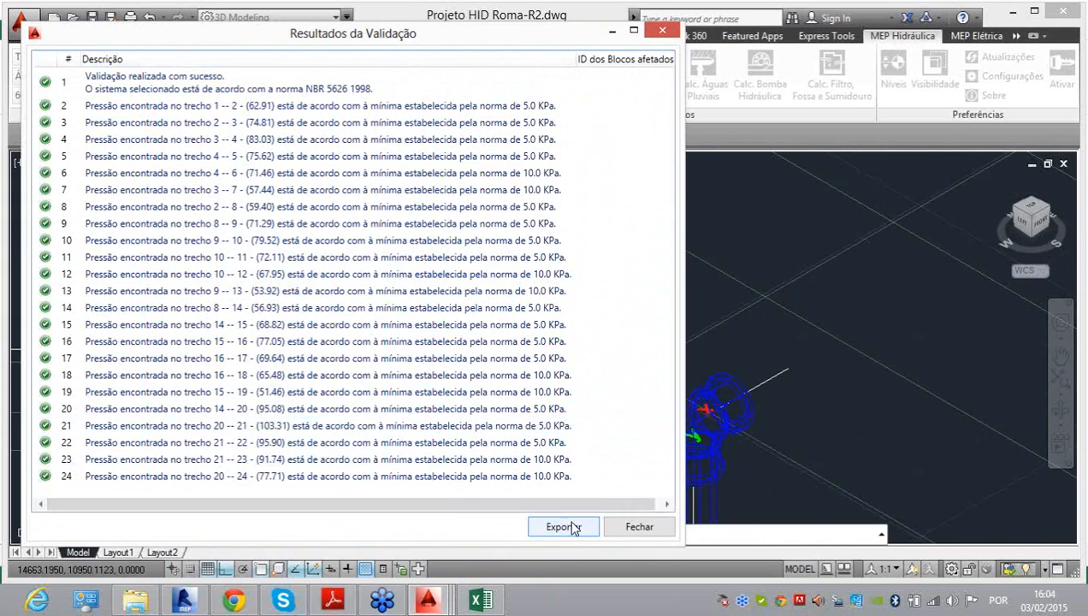
{"action": "left_click", "coordinate": [637, 526]}
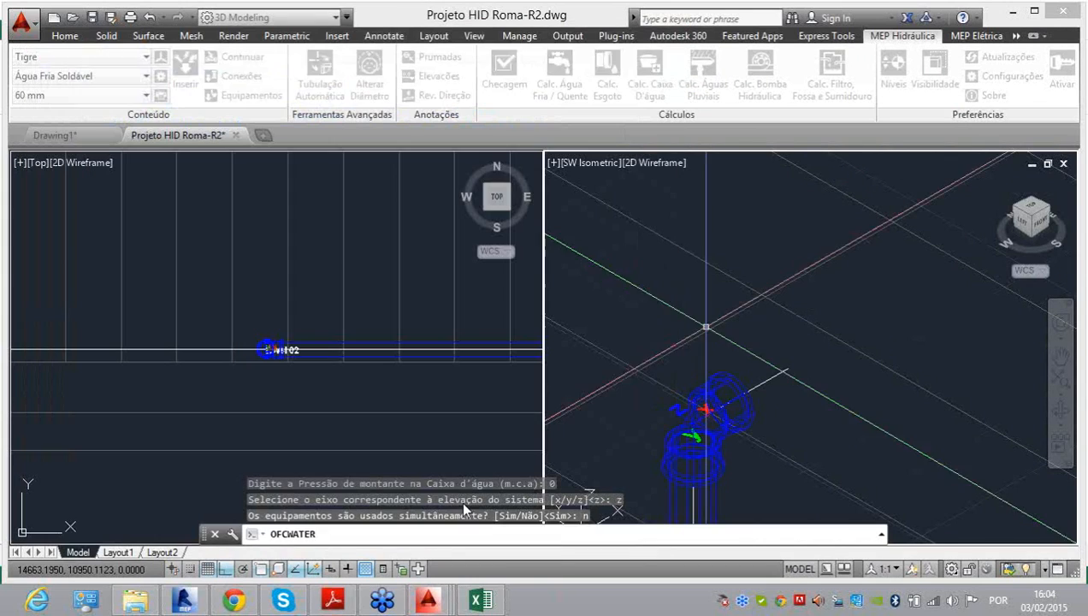
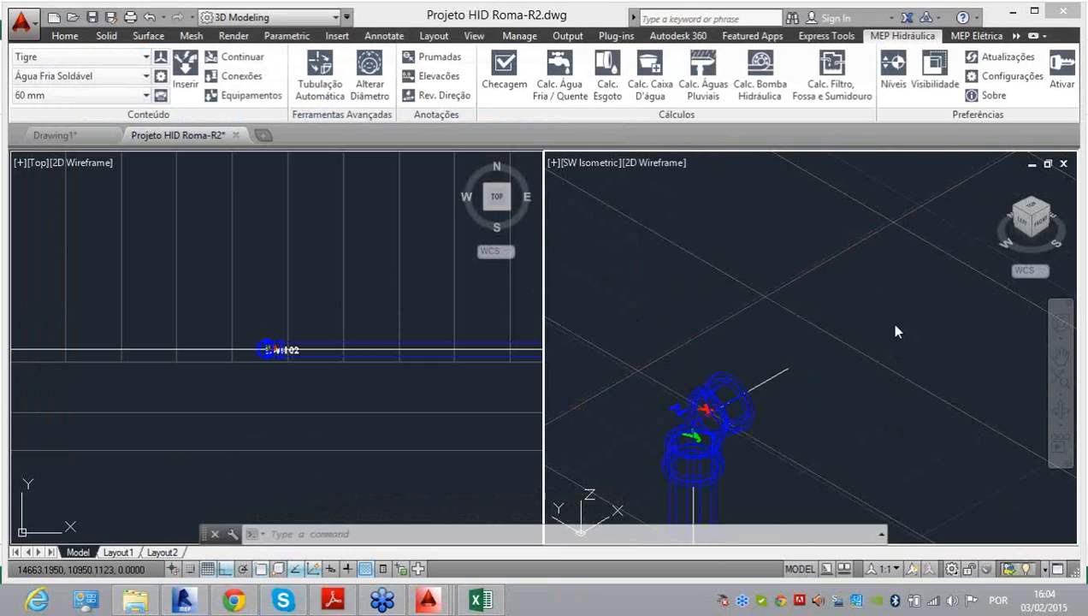
Step: Turn off the Sistema Local display in the Padrão visibility options
{"action": "scroll", "coordinate": [792, 321], "scroll_direction": "down", "scroll_amount": 6}
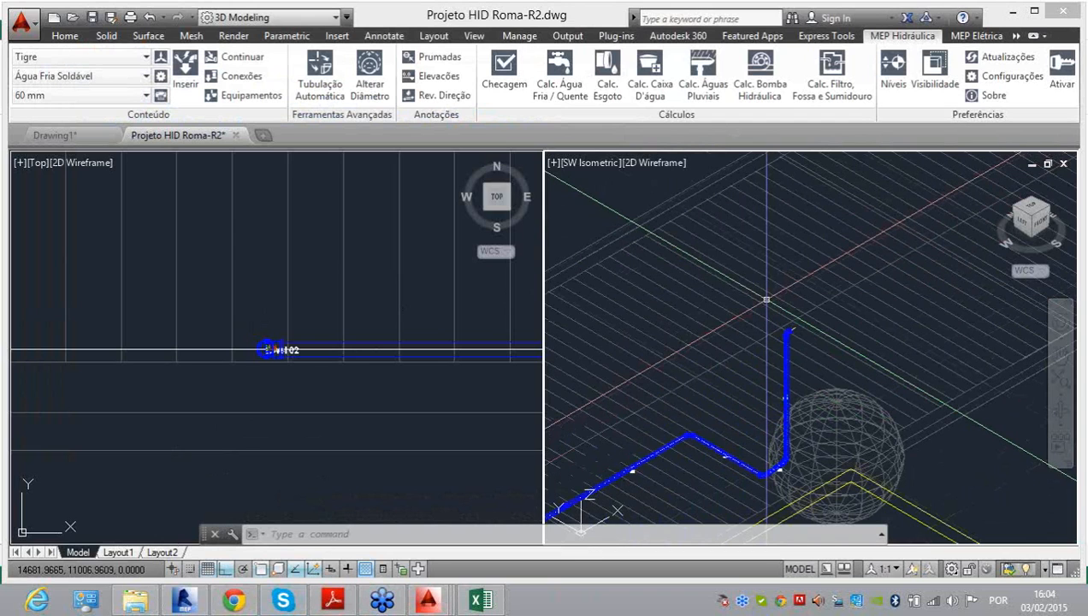
{"action": "scroll", "coordinate": [766, 299], "scroll_direction": "down", "scroll_amount": 6}
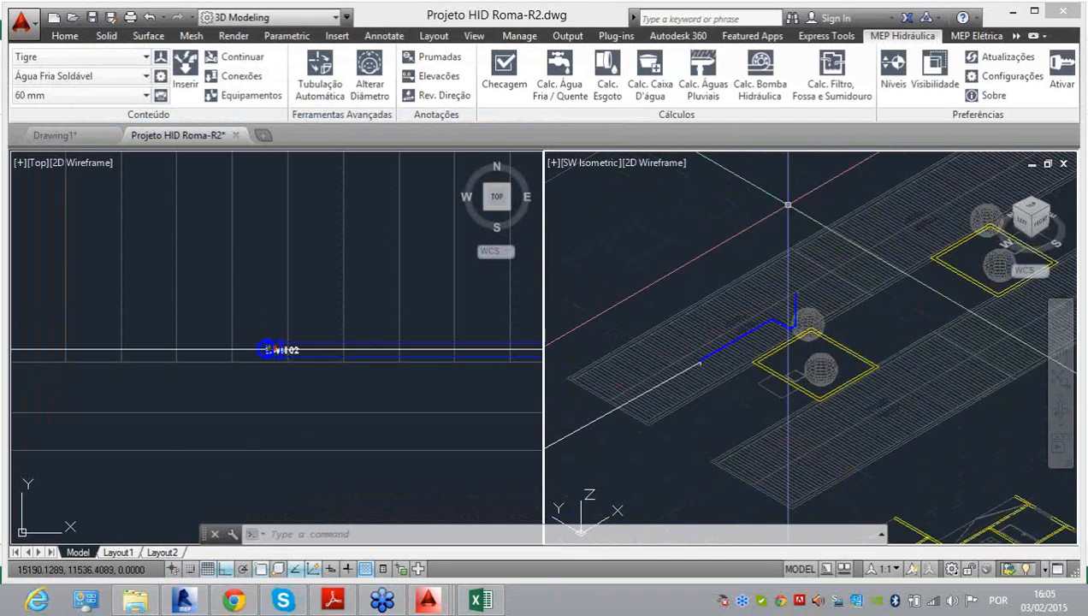
{"action": "left_click", "coordinate": [390, 304]}
{"action": "scroll", "coordinate": [390, 304], "scroll_direction": "down", "scroll_amount": 8}
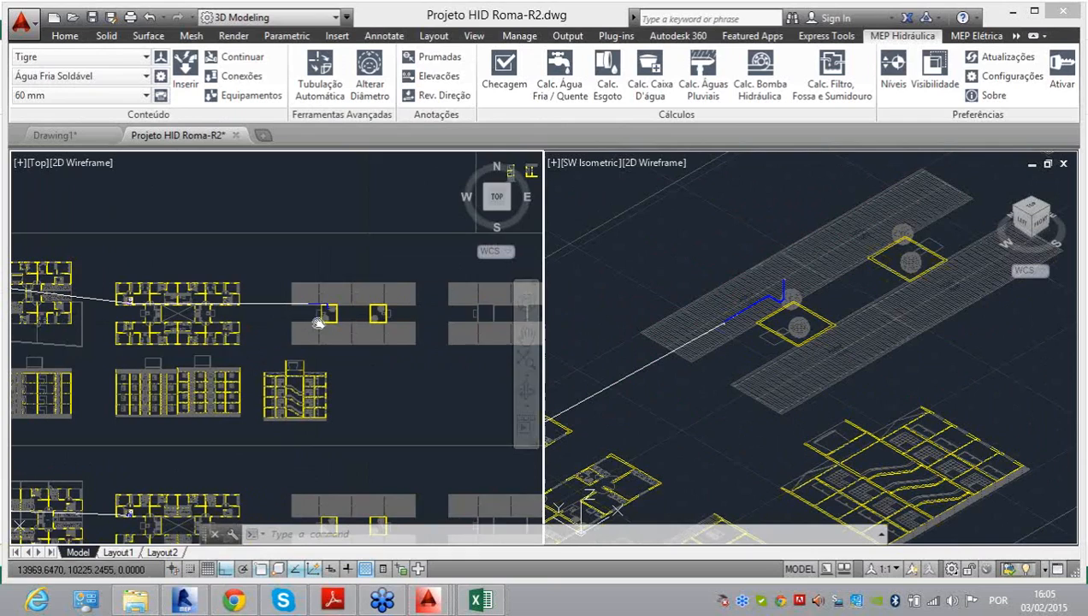
{"action": "scroll", "coordinate": [687, 268], "scroll_direction": "up", "scroll_amount": 7}
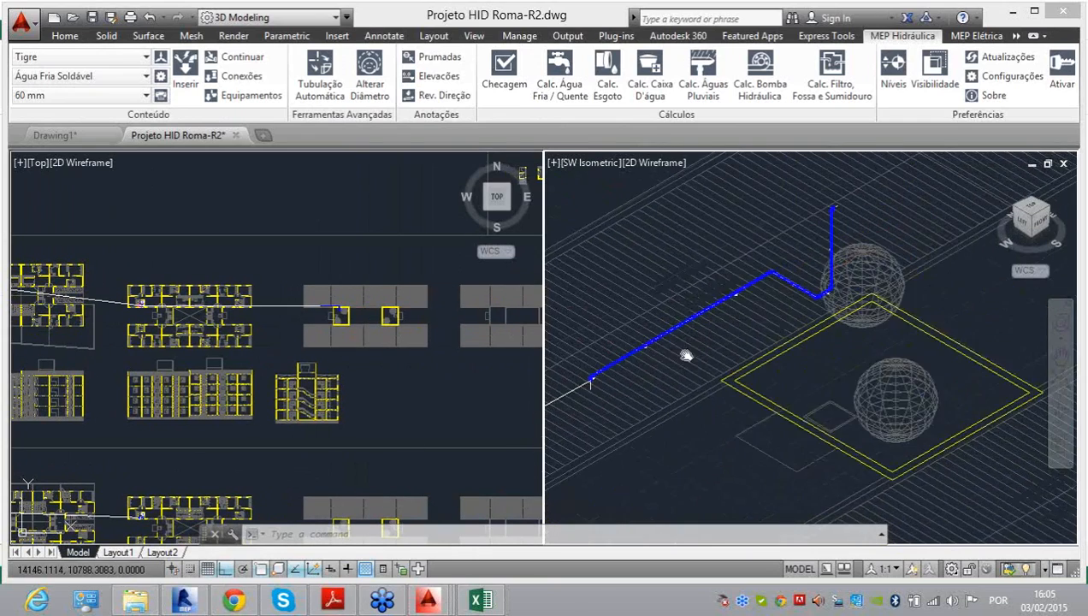
{"action": "left_click", "coordinate": [936, 72]}
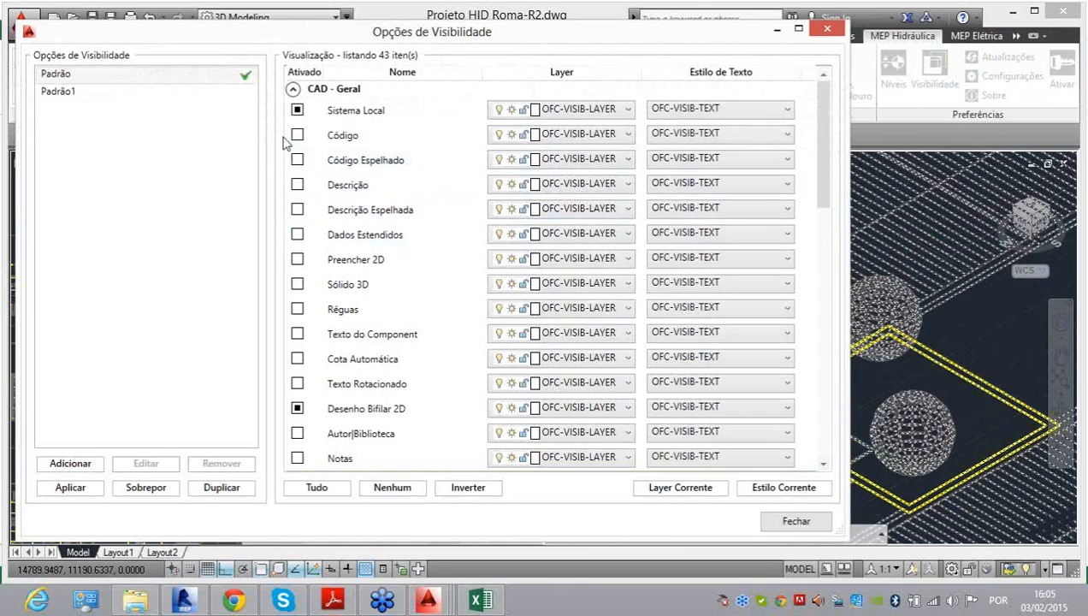
{"action": "left_click", "coordinate": [297, 109]}
Step: Turn on the Réguas and Preencher 2D displays in the Padrão visibility options and close them
{"action": "scroll", "coordinate": [314, 144], "scroll_direction": "down", "scroll_amount": 5}
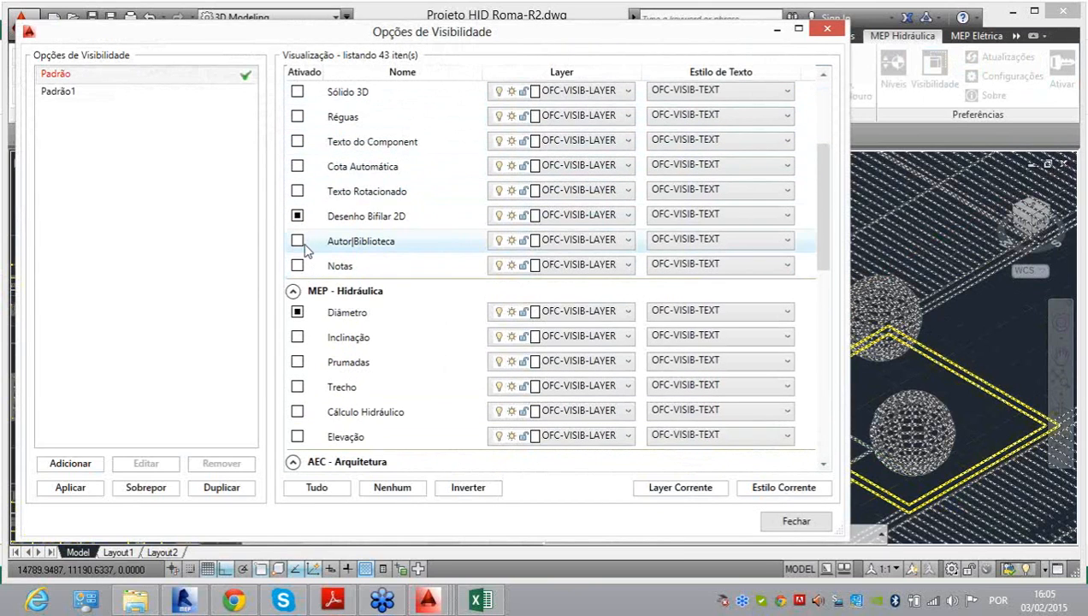
{"action": "scroll", "coordinate": [291, 248], "scroll_direction": "down", "scroll_amount": 2}
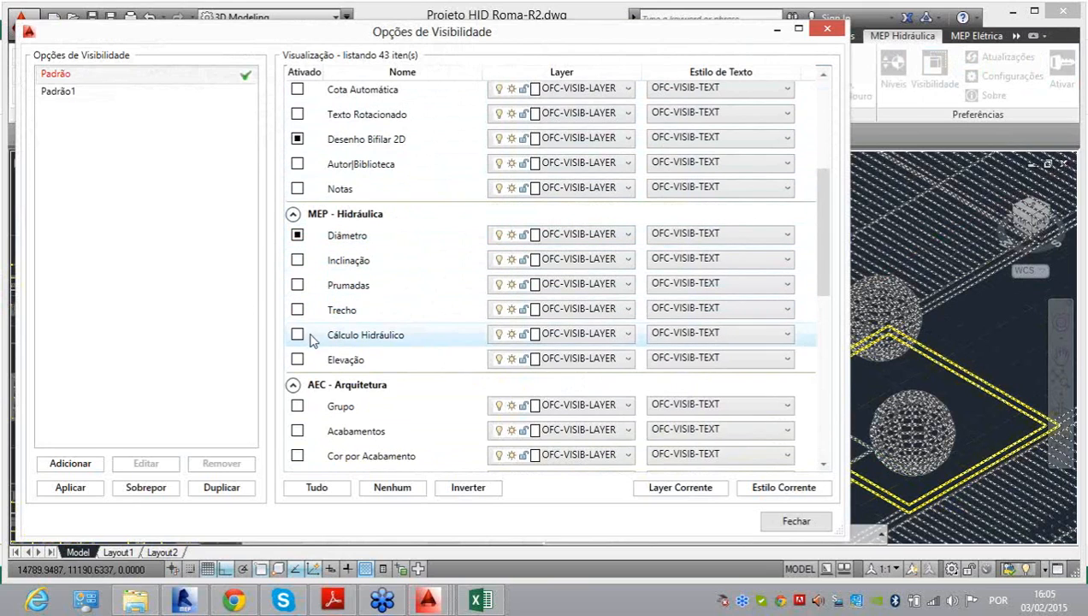
{"action": "scroll", "coordinate": [311, 183], "scroll_direction": "up", "scroll_amount": 2}
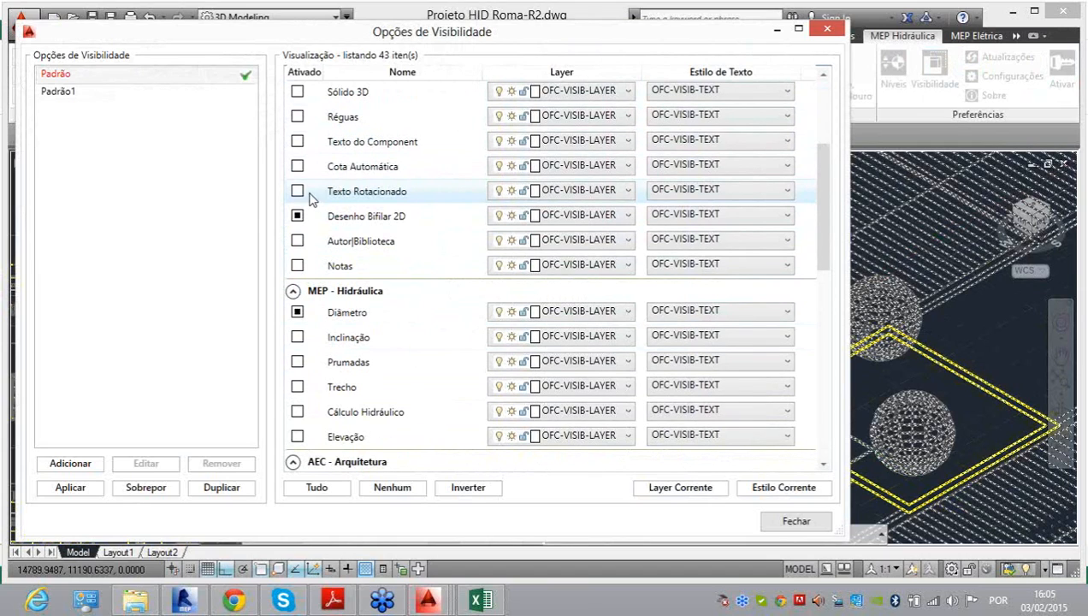
{"action": "scroll", "coordinate": [304, 186], "scroll_direction": "up", "scroll_amount": 1}
{"action": "left_click", "coordinate": [297, 155]}
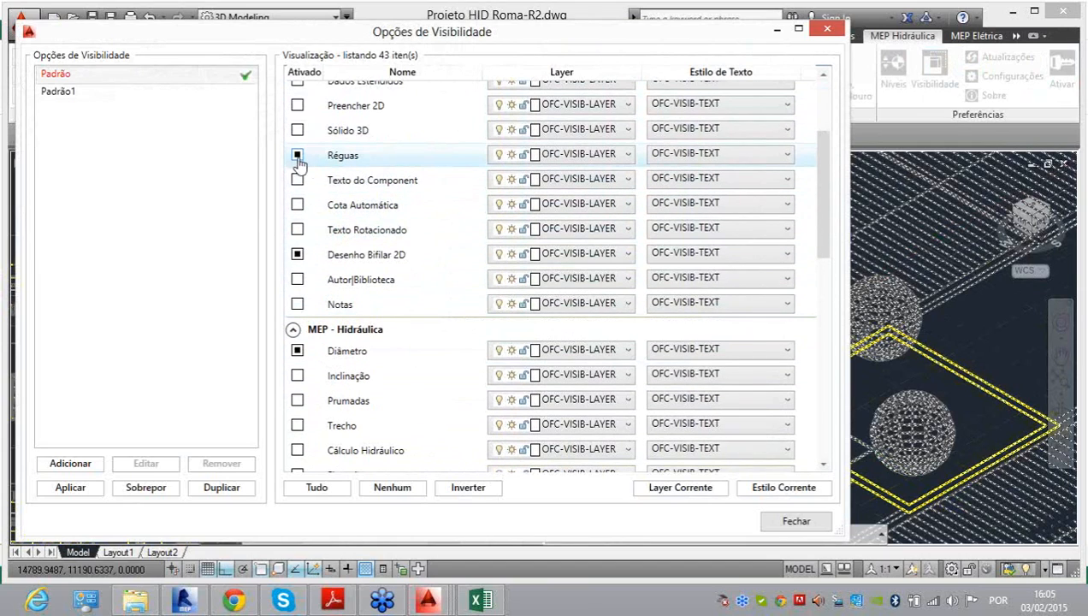
{"action": "left_click", "coordinate": [297, 106]}
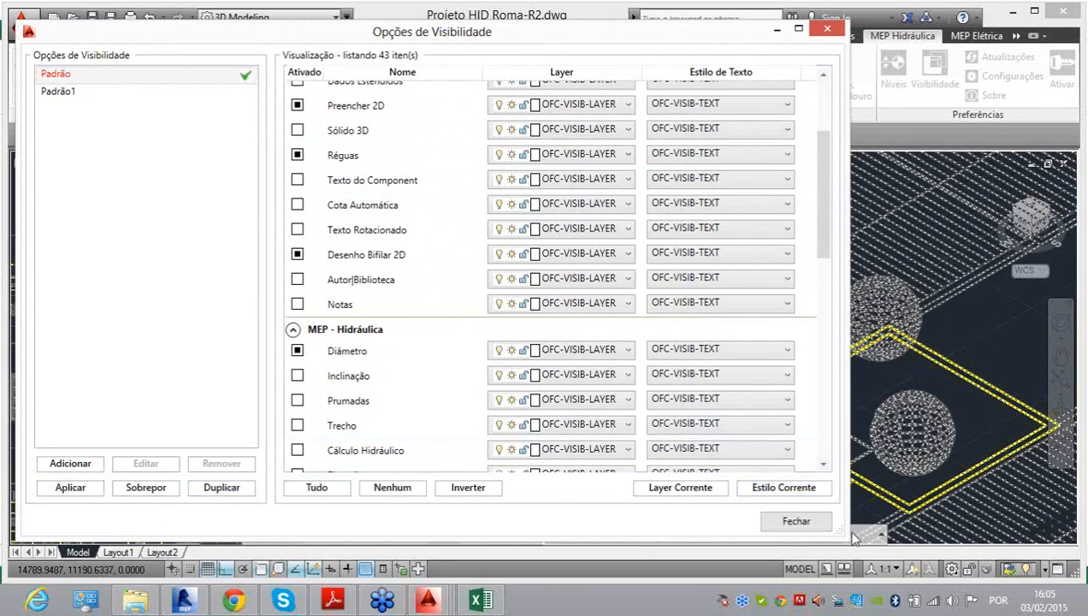
{"action": "left_click", "coordinate": [781, 524]}
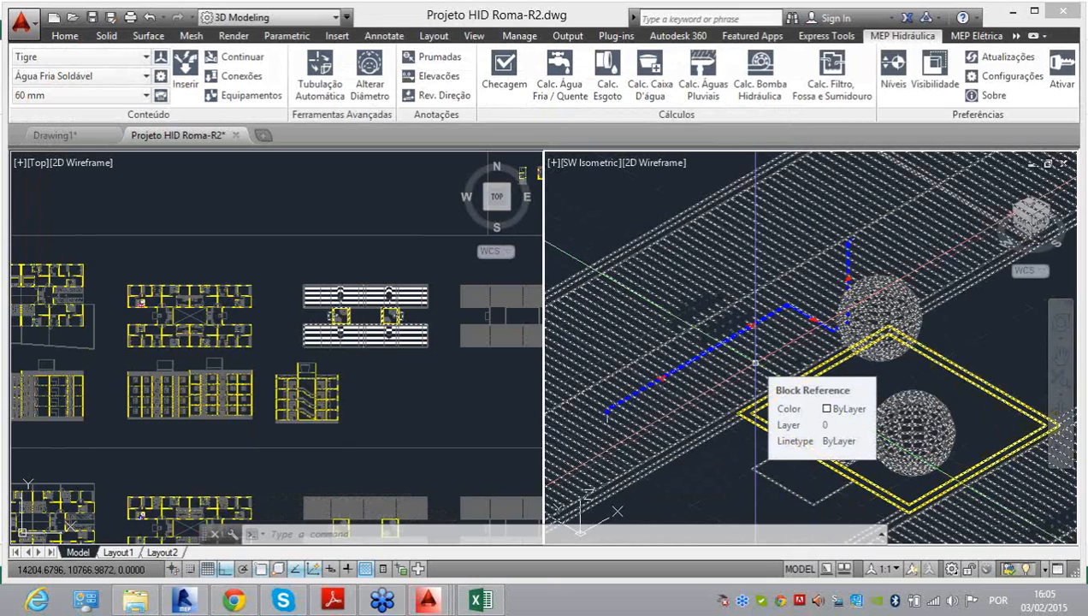
Step: Reverse the flow direction of the five roof pipe segments, from the vertical pipe beside the water tank to the far end of the run
{"action": "scroll", "coordinate": [843, 308], "scroll_direction": "up", "scroll_amount": 5}
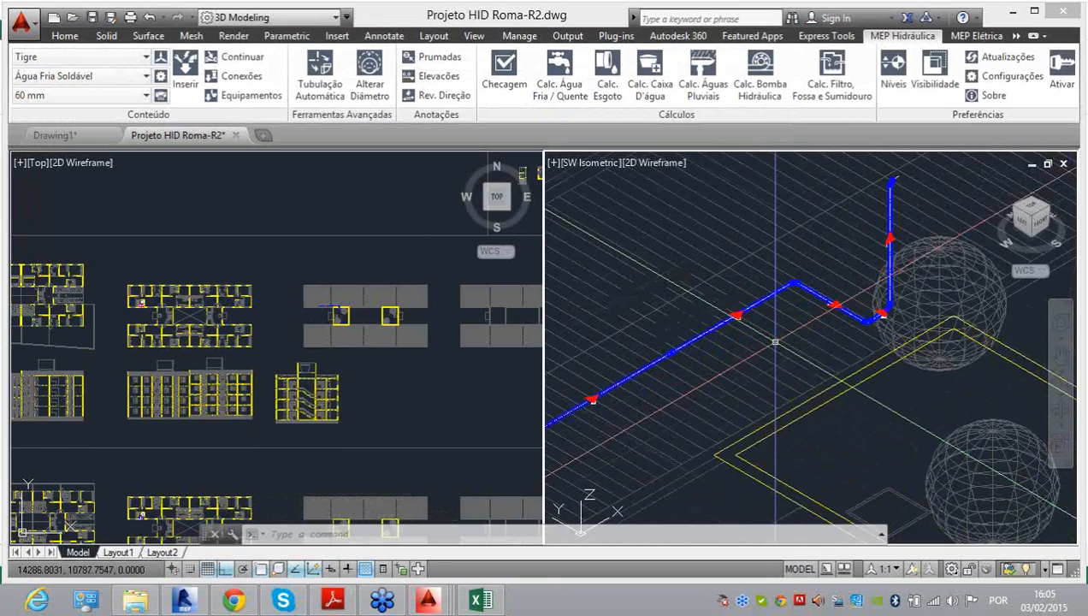
{"action": "scroll", "coordinate": [888, 281], "scroll_direction": "down", "scroll_amount": 2}
{"action": "scroll", "coordinate": [855, 295], "scroll_direction": "down", "scroll_amount": 3}
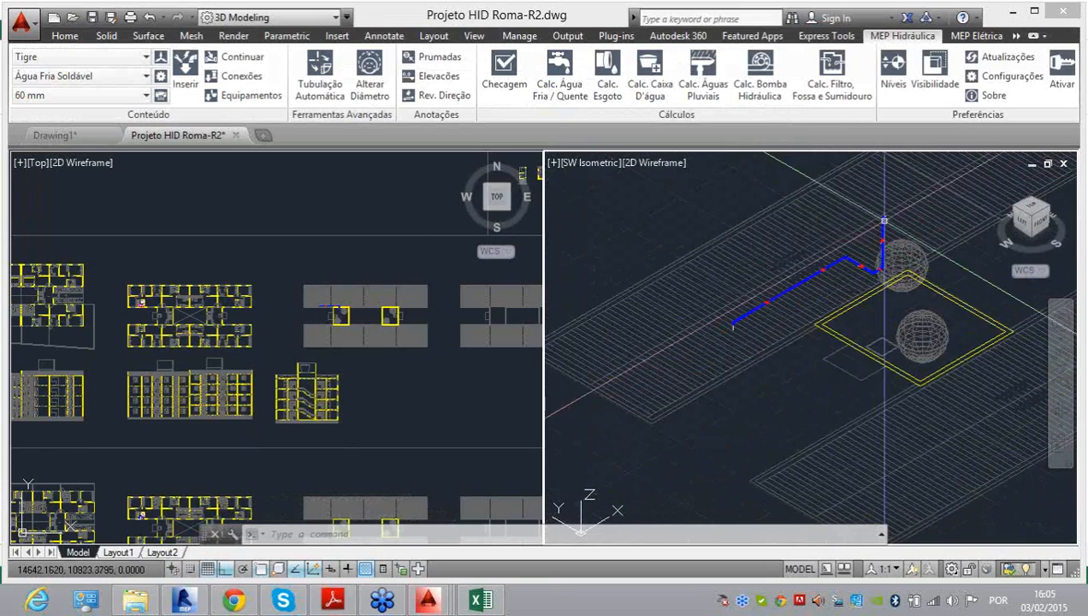
{"action": "scroll", "coordinate": [800, 323], "scroll_direction": "up", "scroll_amount": 1}
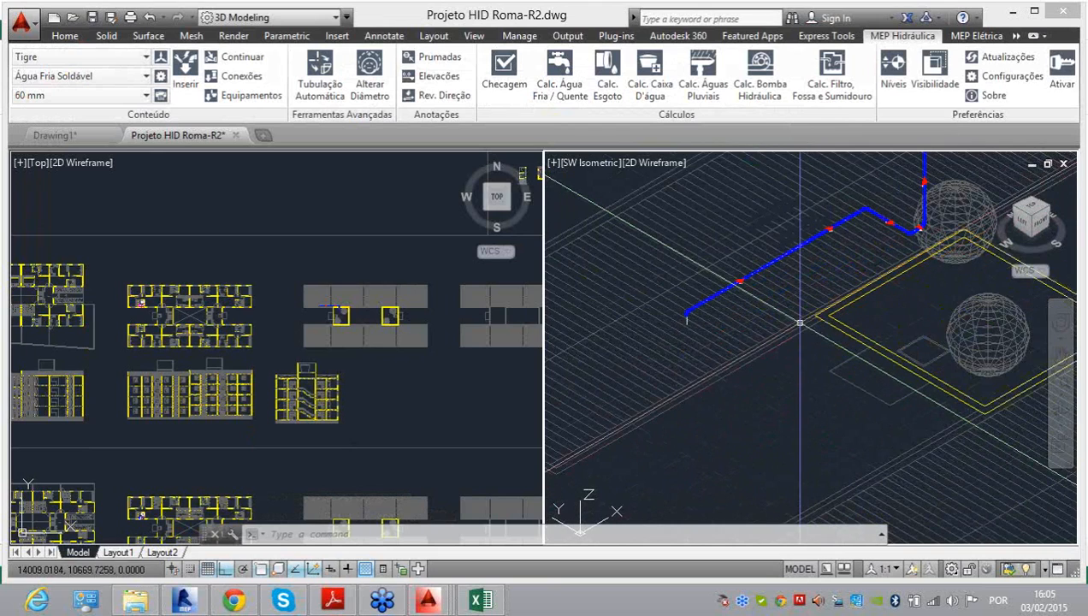
{"action": "scroll", "coordinate": [897, 184], "scroll_direction": "up", "scroll_amount": 2}
{"action": "middle_click_drag", "start_coordinate": [897, 212], "coordinate": [844, 302]}
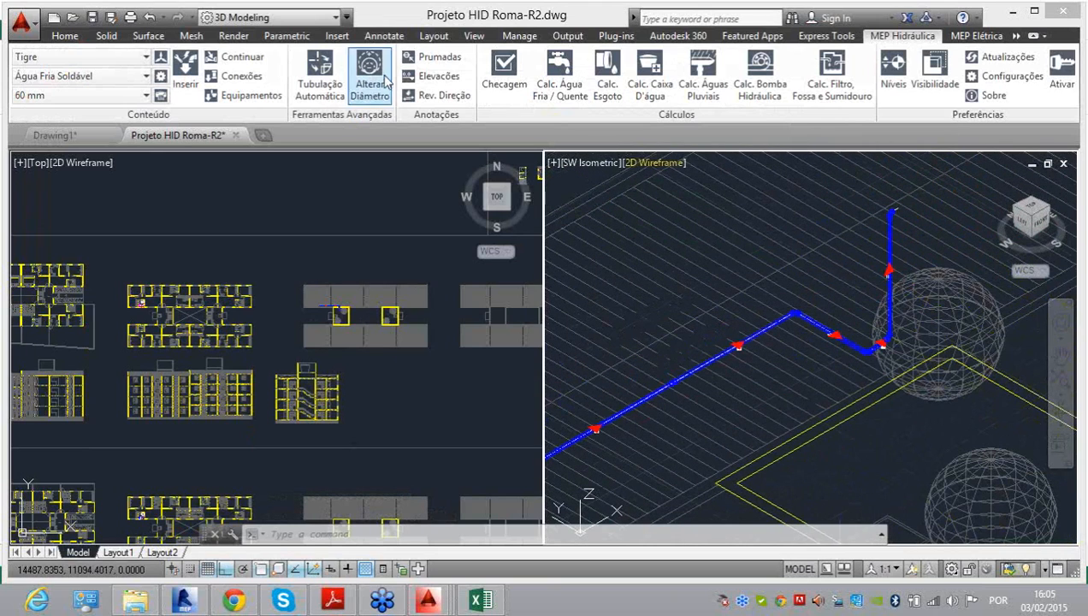
{"action": "left_click", "coordinate": [436, 96]}
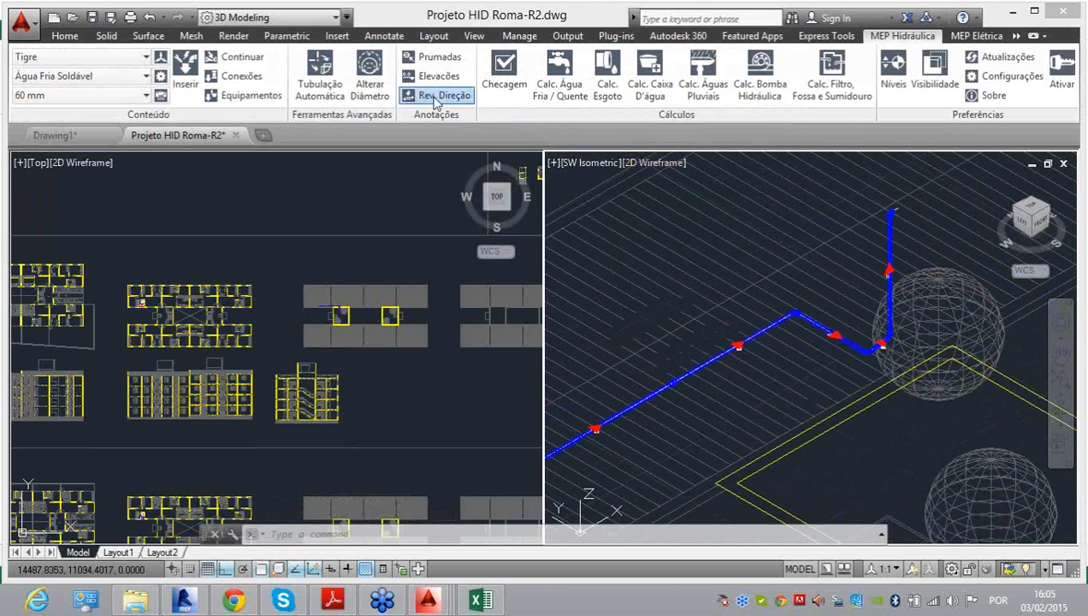
{"action": "left_click", "coordinate": [890, 286]}
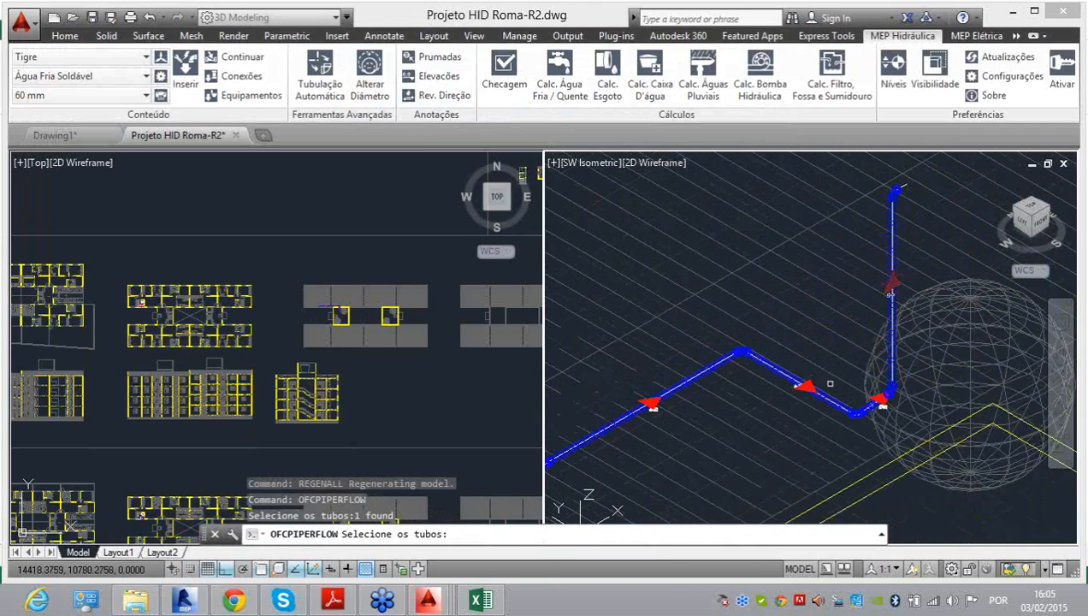
{"action": "left_click", "coordinate": [871, 406]}
{"action": "left_click", "coordinate": [827, 388]}
{"action": "left_click", "coordinate": [785, 370]}
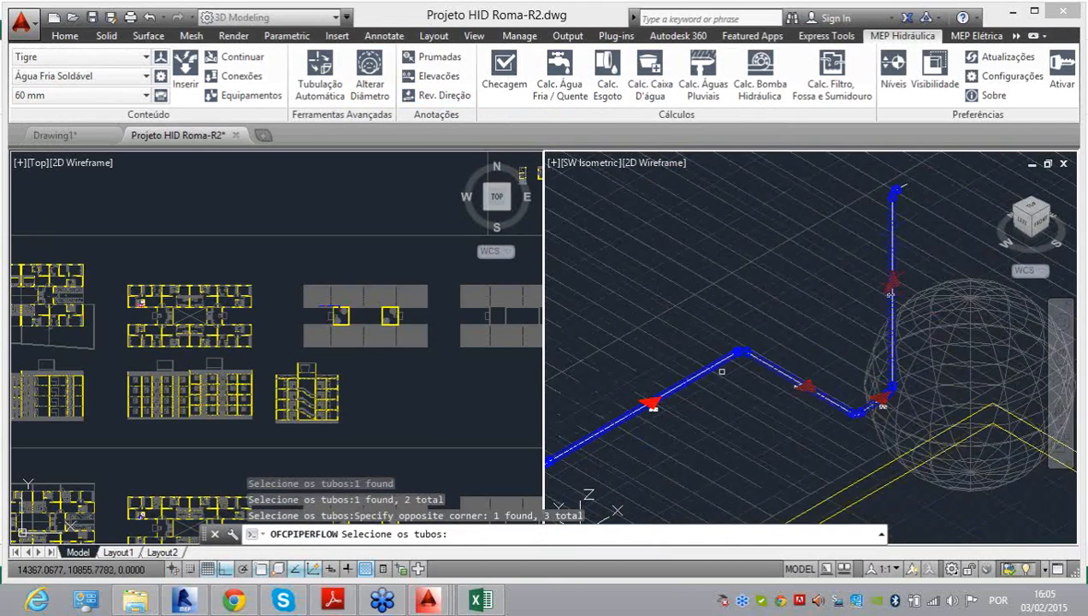
{"action": "left_click", "coordinate": [717, 374]}
{"action": "left_click", "coordinate": [642, 369]}
{"action": "scroll", "coordinate": [869, 250], "scroll_direction": "down", "scroll_amount": 4}
{"action": "scroll", "coordinate": [676, 360], "scroll_direction": "up", "scroll_amount": 4}
{"action": "left_click", "coordinate": [729, 394]}
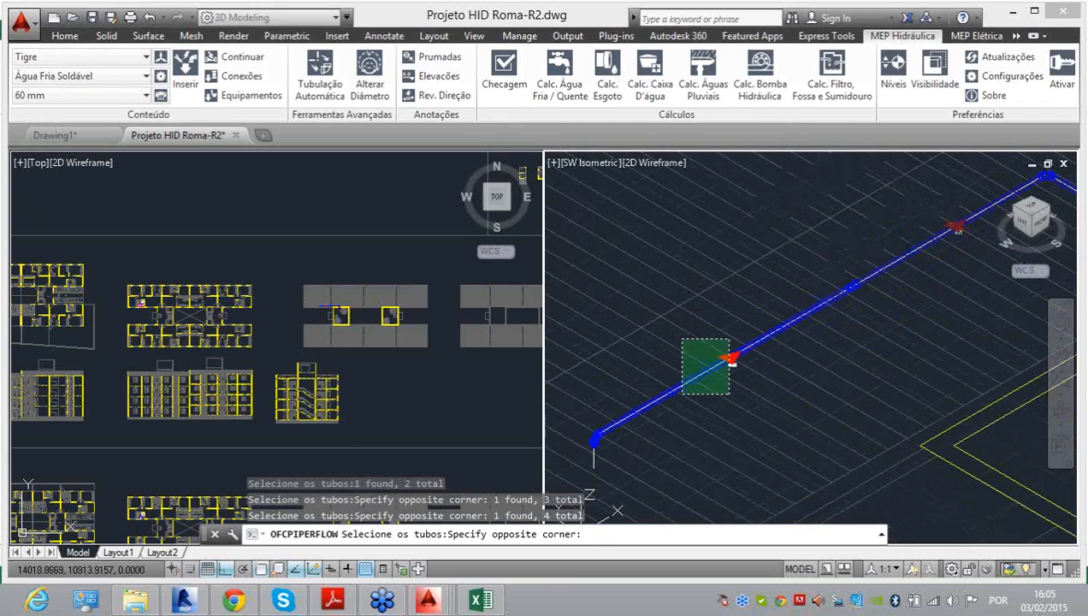
{"action": "left_click", "coordinate": [682, 339]}
{"action": "key", "text": "Return"}
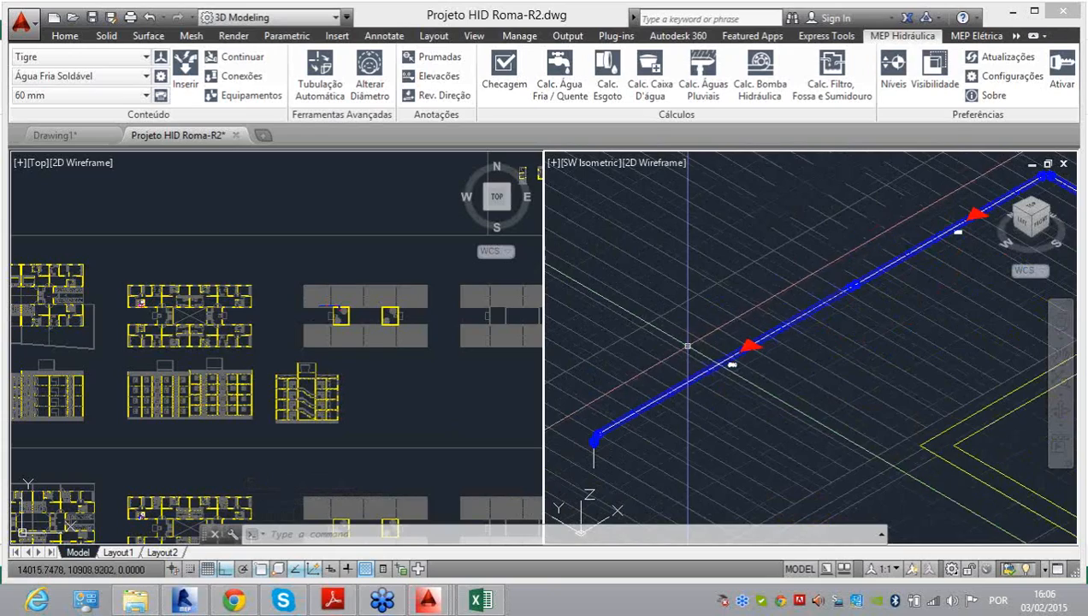
Step: Examine the flow arrows on the bathroom riser and the diameter label and arrow on the roof pipe
{"action": "scroll", "coordinate": [825, 274], "scroll_direction": "down", "scroll_amount": 5}
{"action": "scroll", "coordinate": [826, 274], "scroll_direction": "down", "scroll_amount": 4}
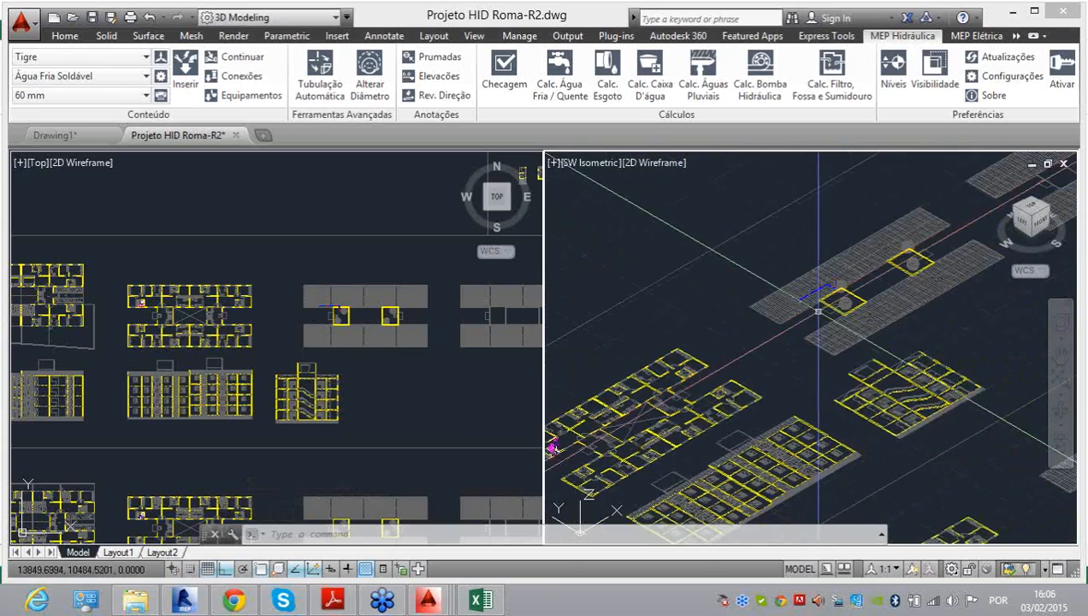
{"action": "middle_click_drag", "start_coordinate": [738, 358], "coordinate": [843, 277]}
{"action": "scroll", "coordinate": [621, 384], "scroll_direction": "up", "scroll_amount": 10}
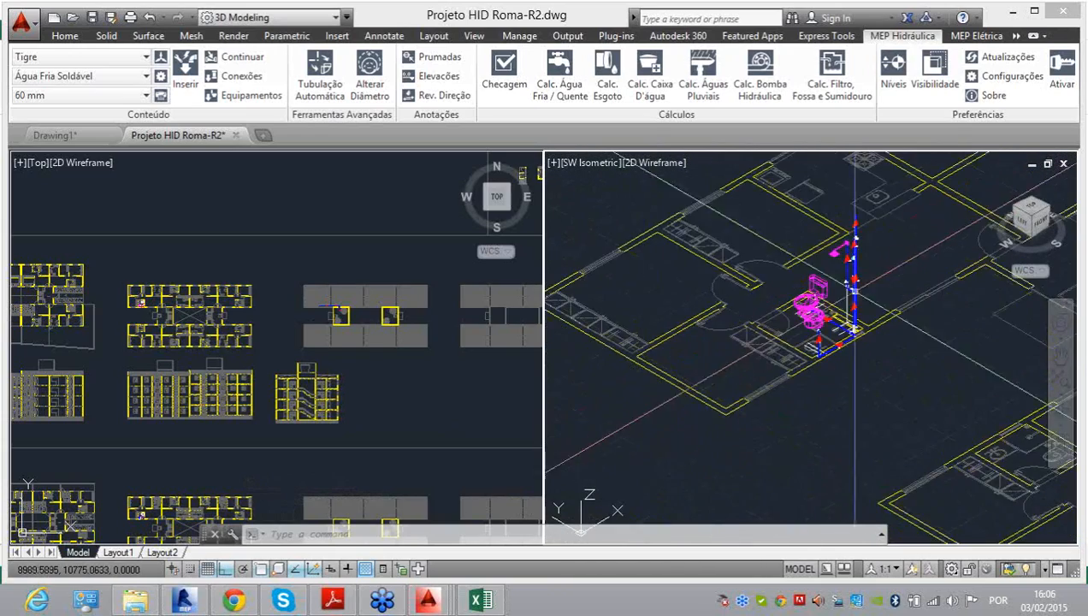
{"action": "scroll", "coordinate": [657, 316], "scroll_direction": "down", "scroll_amount": 7}
{"action": "middle_click_drag", "start_coordinate": [873, 258], "coordinate": [753, 351]}
{"action": "scroll", "coordinate": [757, 351], "scroll_direction": "down", "scroll_amount": 3}
{"action": "middle_click_drag", "start_coordinate": [919, 217], "coordinate": [860, 265]}
{"action": "scroll", "coordinate": [860, 265], "scroll_direction": "up", "scroll_amount": 4}
{"action": "scroll", "coordinate": [860, 266], "scroll_direction": "up", "scroll_amount": 10}
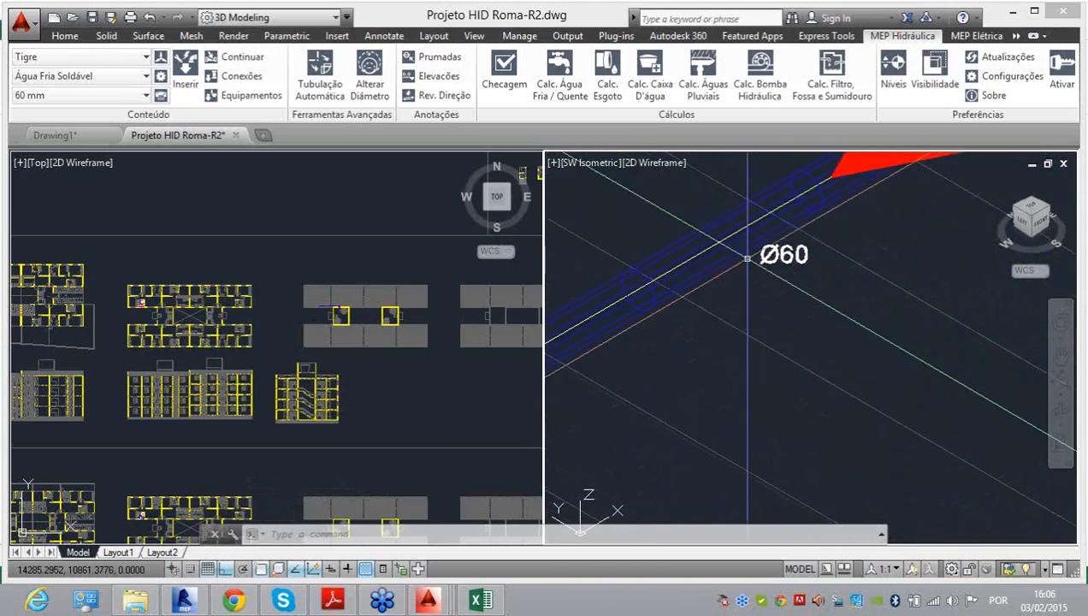
{"action": "scroll", "coordinate": [785, 259], "scroll_direction": "down", "scroll_amount": 5}
{"action": "scroll", "coordinate": [785, 258], "scroll_direction": "down", "scroll_amount": 8}
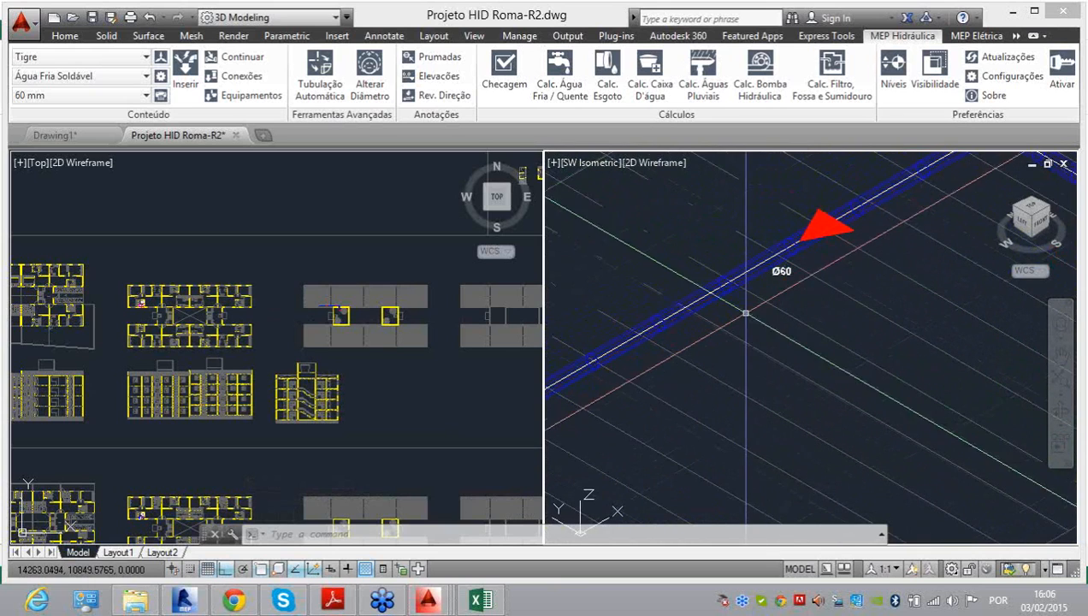
Step: Assign the Diâmetro display to layer P03-TEXTO with text style ROMANS in the Padrão visibility options, apply it and close the options
{"action": "left_click", "coordinate": [935, 75]}
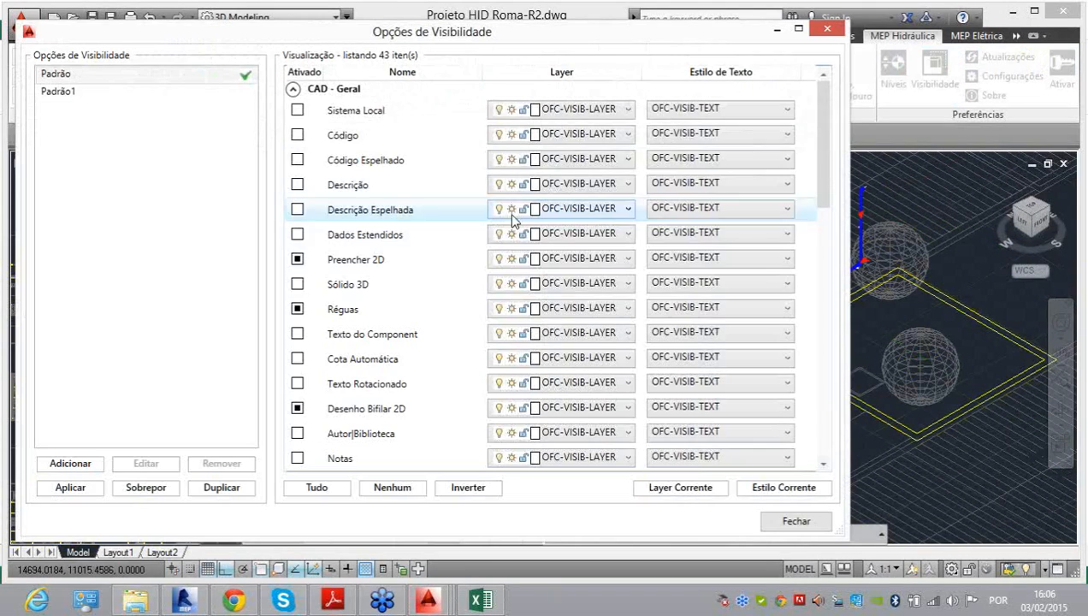
{"action": "scroll", "coordinate": [387, 312], "scroll_direction": "down", "scroll_amount": 3}
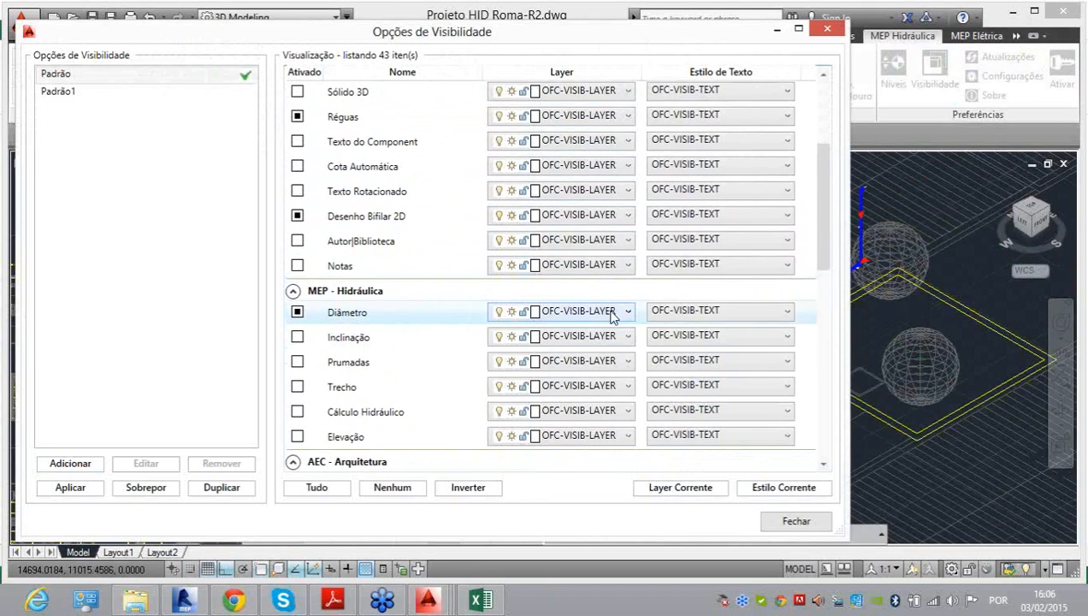
{"action": "left_click", "coordinate": [613, 313]}
{"action": "scroll", "coordinate": [566, 394], "scroll_direction": "down", "scroll_amount": 2}
{"action": "scroll", "coordinate": [591, 400], "scroll_direction": "up", "scroll_amount": 2}
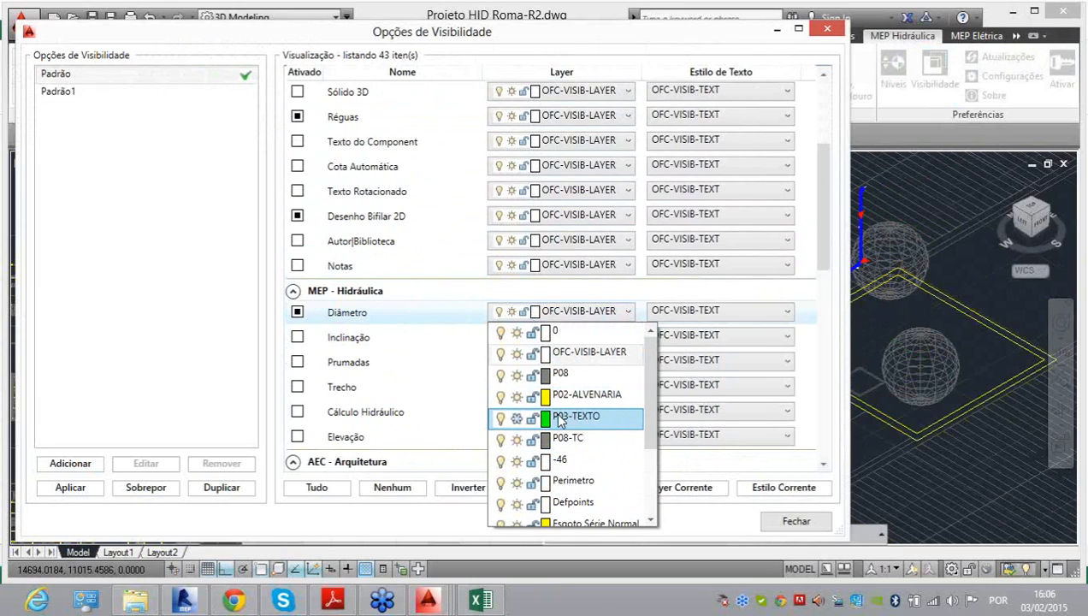
{"action": "left_click", "coordinate": [600, 421]}
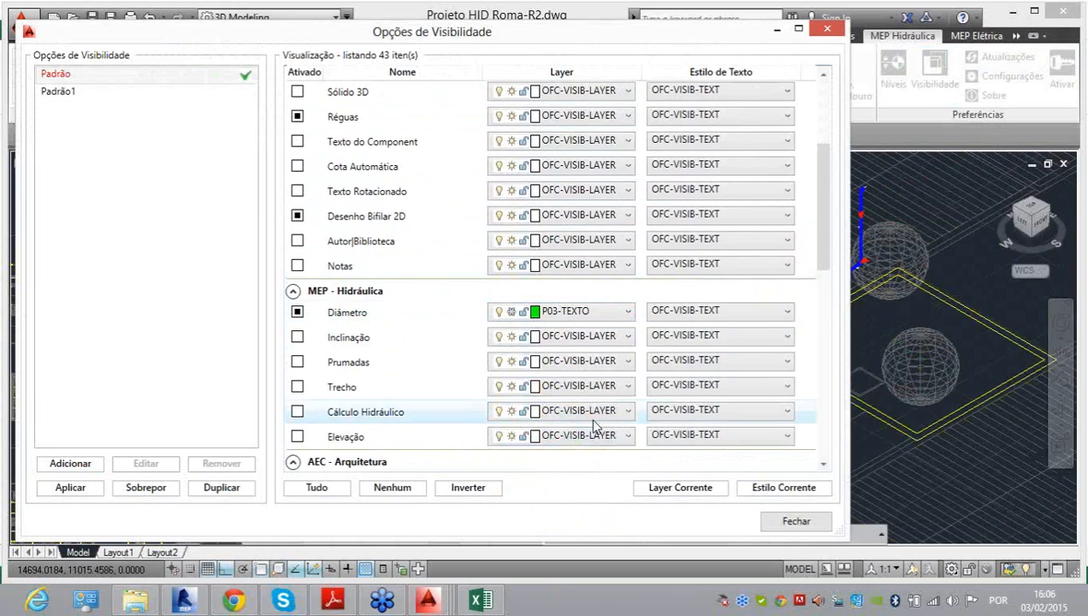
{"action": "left_click", "coordinate": [709, 310]}
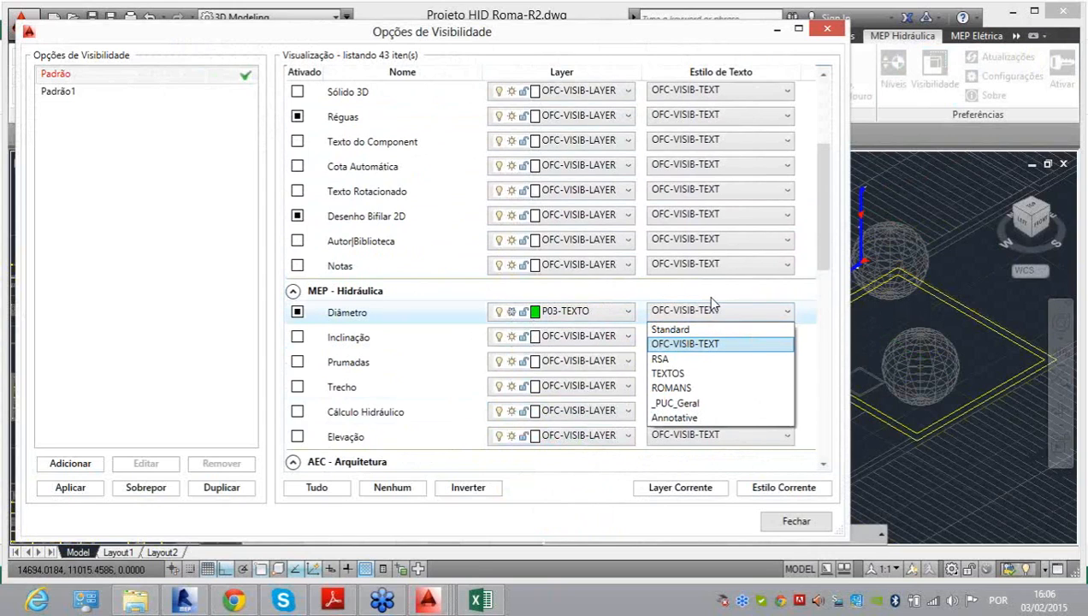
{"action": "left_click", "coordinate": [676, 387]}
{"action": "left_click", "coordinate": [86, 492]}
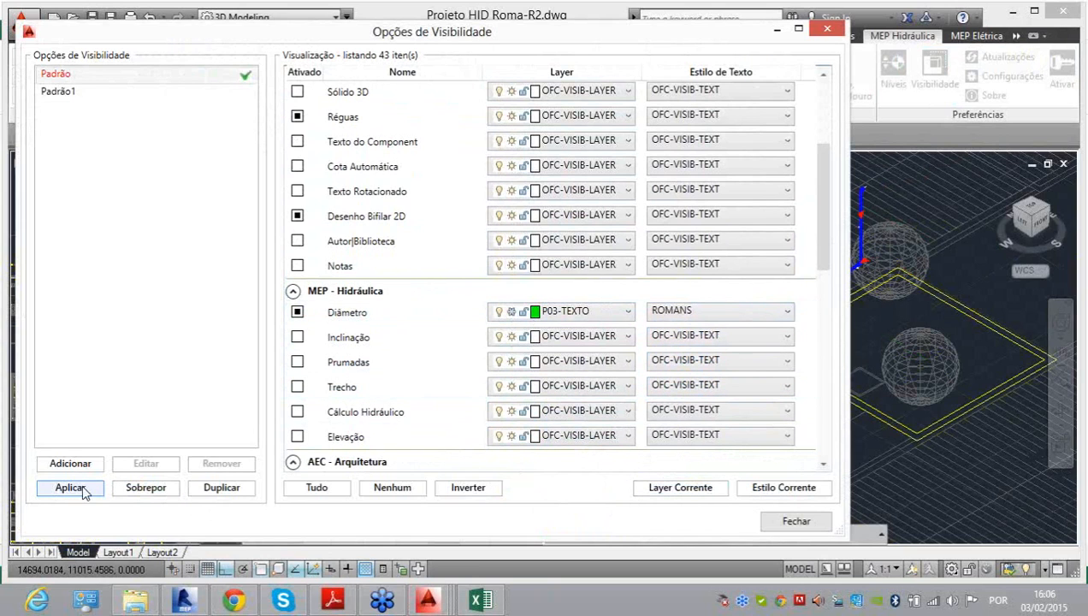
{"action": "left_click", "coordinate": [797, 521]}
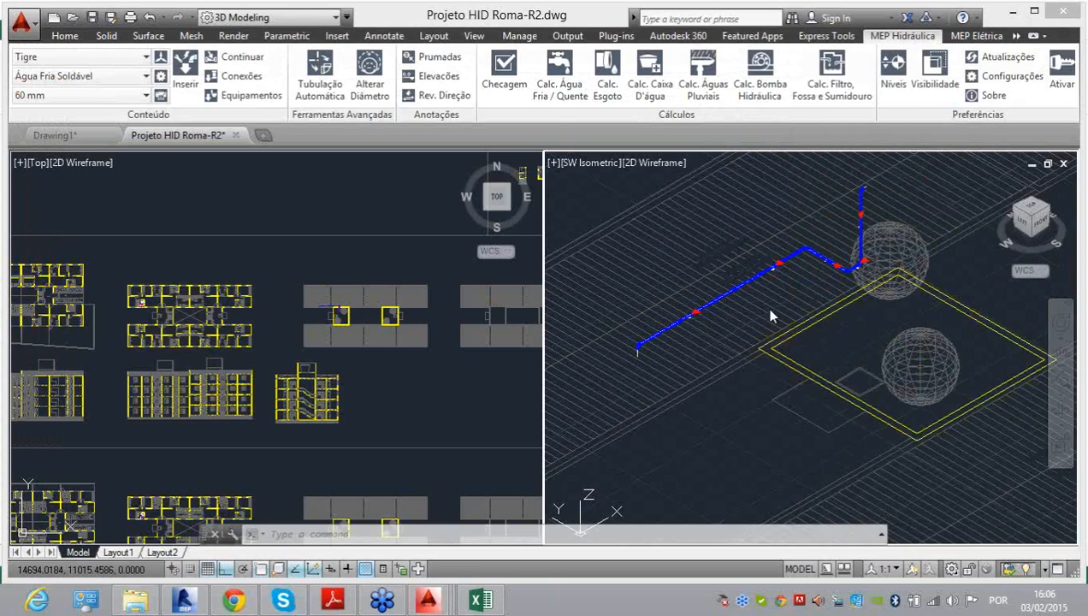
Step: Thaw the P03-TEXTO layer and inspect the diameter labels along the roof pipe
{"action": "left_click", "coordinate": [64, 36]}
{"action": "left_click", "coordinate": [907, 94]}
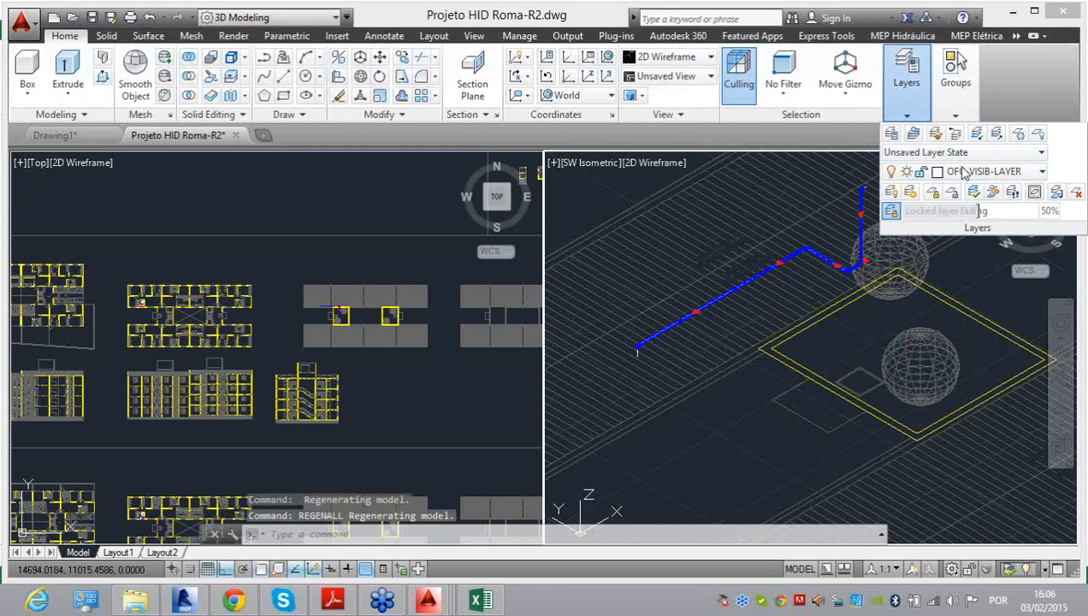
{"action": "left_click", "coordinate": [950, 172]}
{"action": "left_click", "coordinate": [909, 382]}
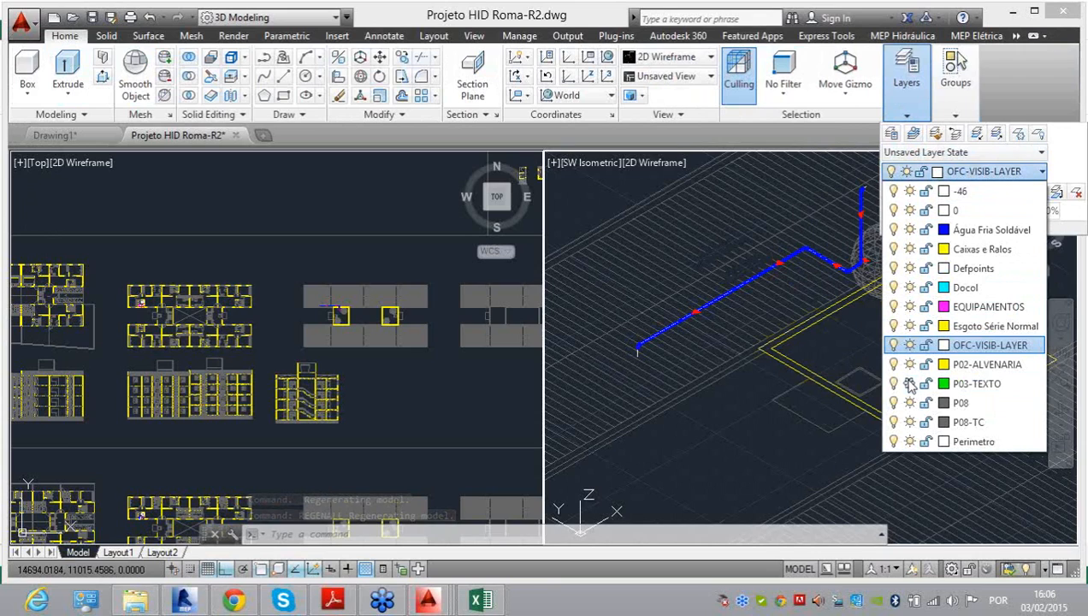
{"action": "left_click", "coordinate": [737, 404]}
{"action": "scroll", "coordinate": [863, 285], "scroll_direction": "up", "scroll_amount": 5}
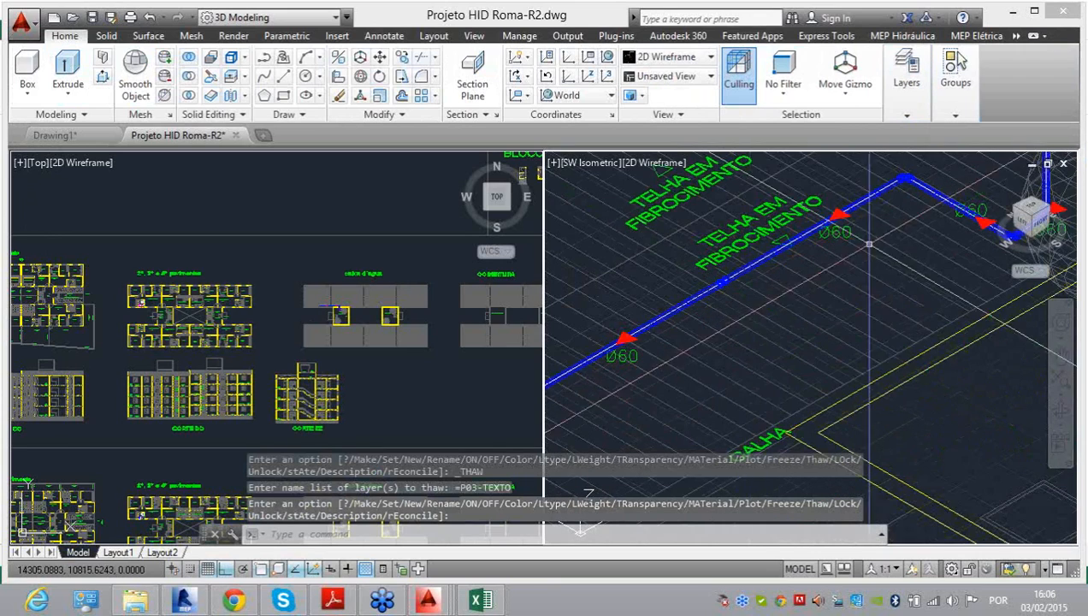
{"action": "scroll", "coordinate": [656, 259], "scroll_direction": "up", "scroll_amount": 5}
{"action": "left_click", "coordinate": [664, 243]}
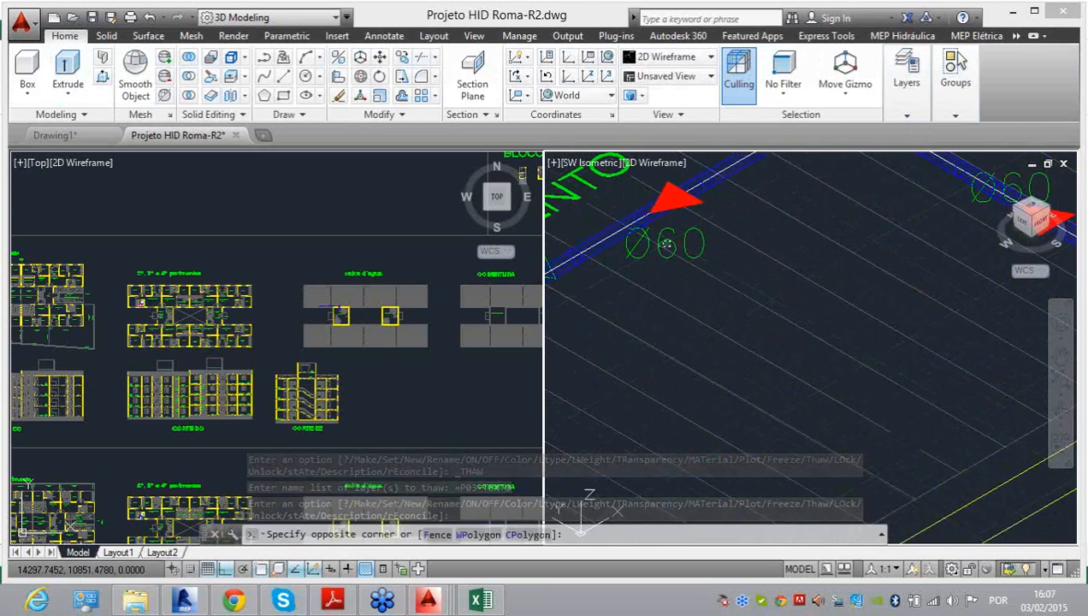
Step: Move the Ø60 label of the outer sloping roof pipe segment farther away from the pipe
{"action": "left_click", "coordinate": [658, 243]}
{"action": "scroll", "coordinate": [636, 244], "scroll_direction": "up", "scroll_amount": 4}
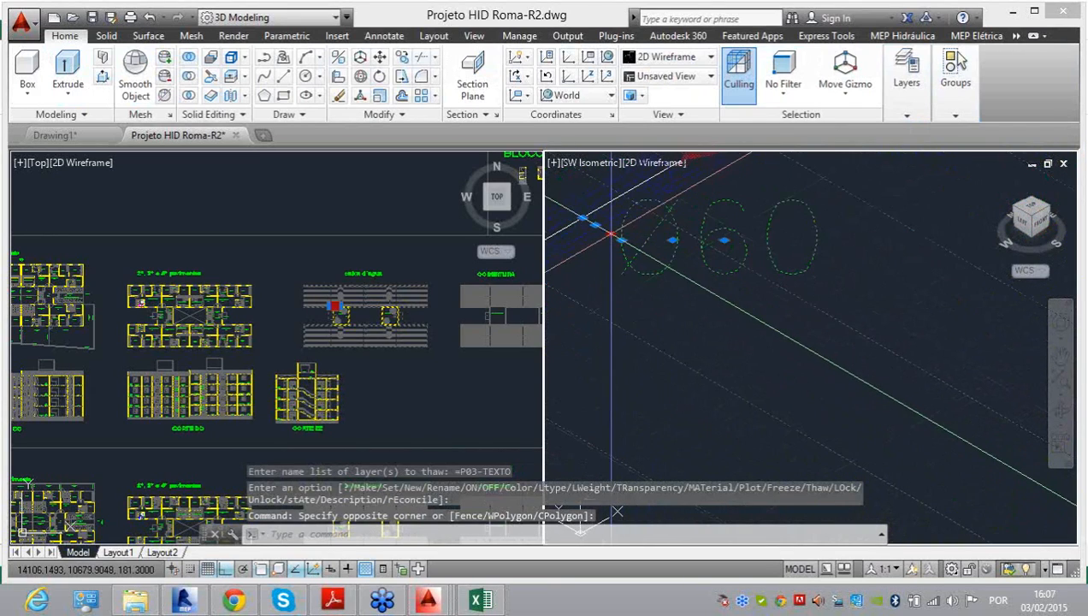
{"action": "left_click", "coordinate": [610, 235]}
{"action": "left_click", "coordinate": [654, 347]}
{"action": "scroll", "coordinate": [650, 326], "scroll_direction": "down", "scroll_amount": 5}
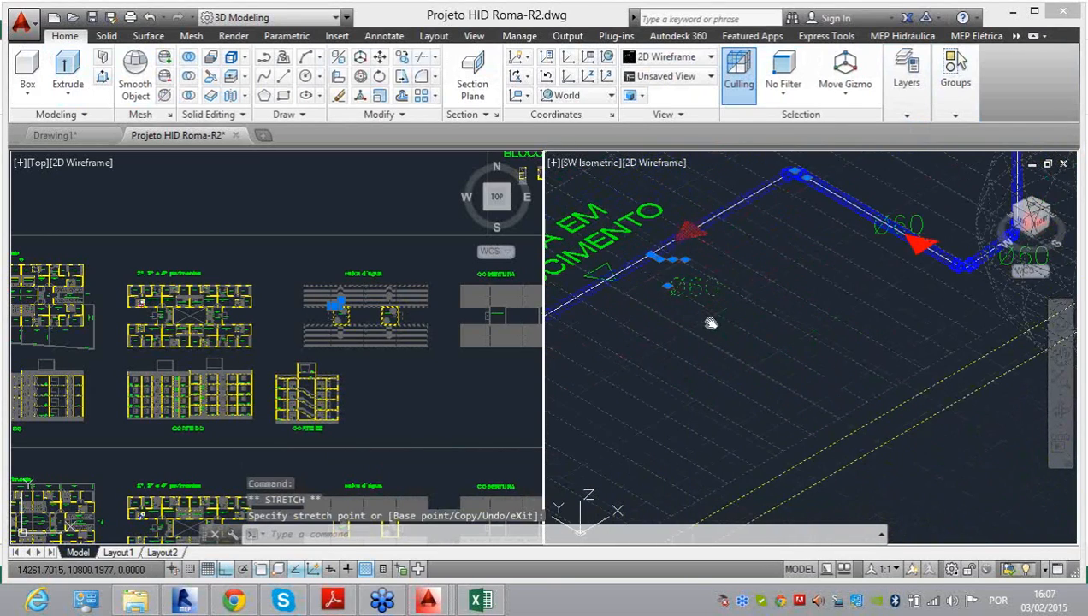
{"action": "key", "text": "Escape"}
{"action": "key", "text": "Escape"}
Step: Move the Ø60 label of the adjacent roof pipe segment off the pipe so it stands clear of it
{"action": "left_click", "coordinate": [916, 211]}
{"action": "scroll", "coordinate": [916, 211], "scroll_direction": "up", "scroll_amount": 5}
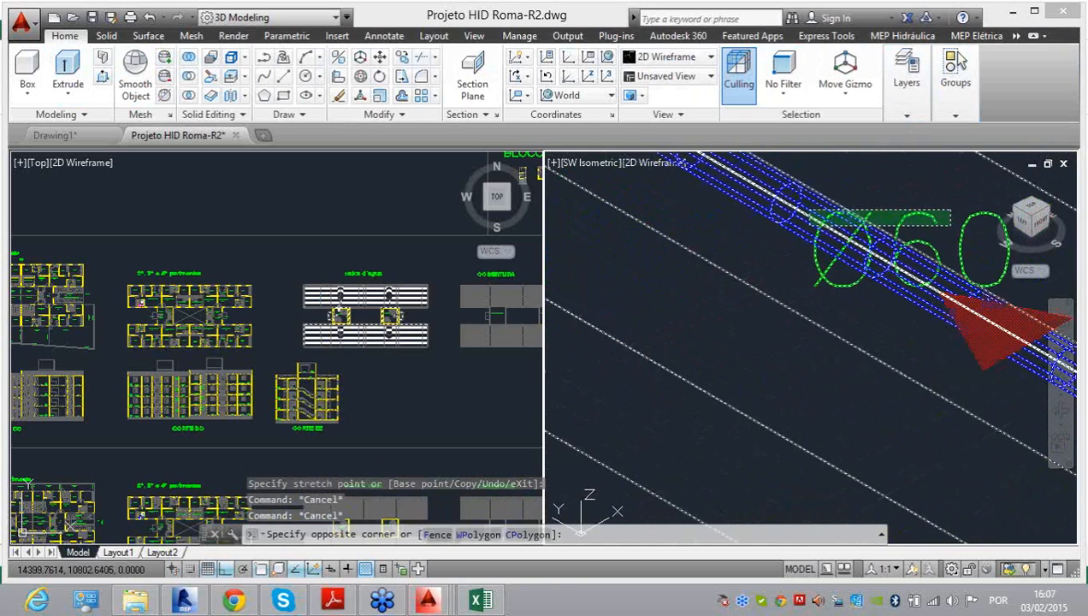
{"action": "key", "text": "Escape"}
{"action": "left_click", "coordinate": [823, 255]}
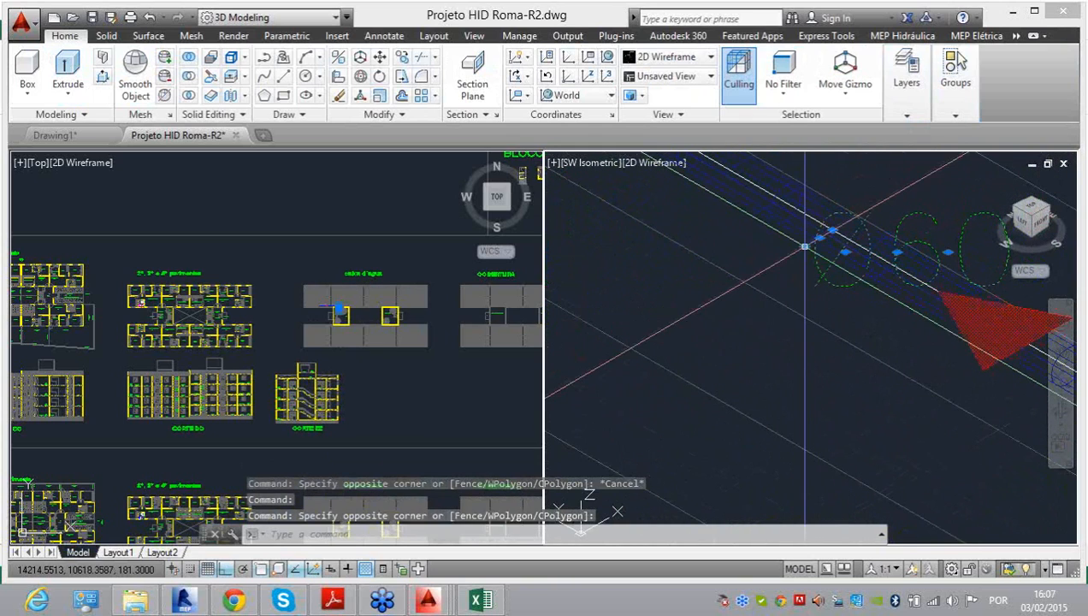
{"action": "left_click", "coordinate": [806, 247]}
{"action": "scroll", "coordinate": [930, 327], "scroll_direction": "down", "scroll_amount": 4}
{"action": "scroll", "coordinate": [727, 264], "scroll_direction": "down", "scroll_amount": 5}
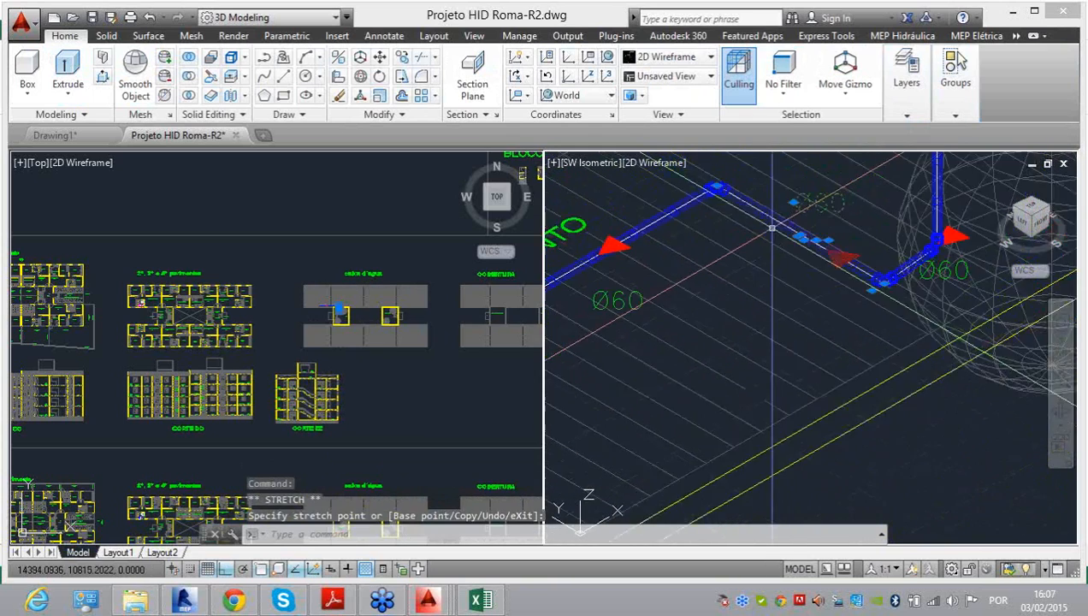
{"action": "key", "text": "Escape"}
{"action": "key", "text": "Escape"}
{"action": "key", "text": "Escape"}
Step: Examine the diameter labels and flow arrows on the bathroom piping in the isometric view
{"action": "scroll", "coordinate": [860, 233], "scroll_direction": "down", "scroll_amount": 6}
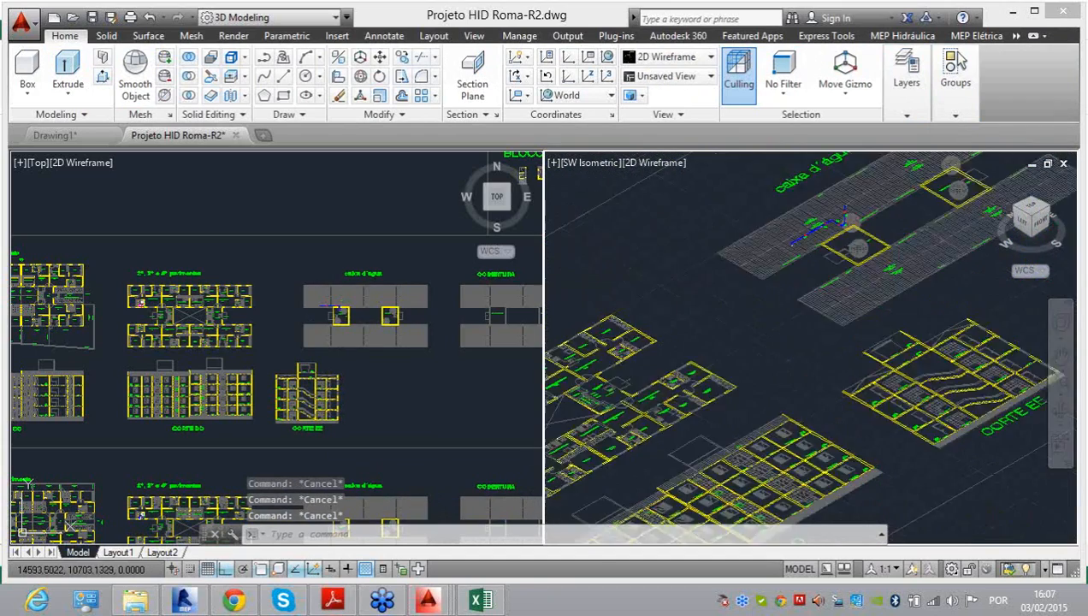
{"action": "middle_click_drag", "start_coordinate": [697, 281], "coordinate": [813, 281]}
{"action": "scroll", "coordinate": [757, 304], "scroll_direction": "down", "scroll_amount": 4}
{"action": "scroll", "coordinate": [790, 297], "scroll_direction": "up", "scroll_amount": 2}
{"action": "scroll", "coordinate": [795, 405], "scroll_direction": "up", "scroll_amount": 10}
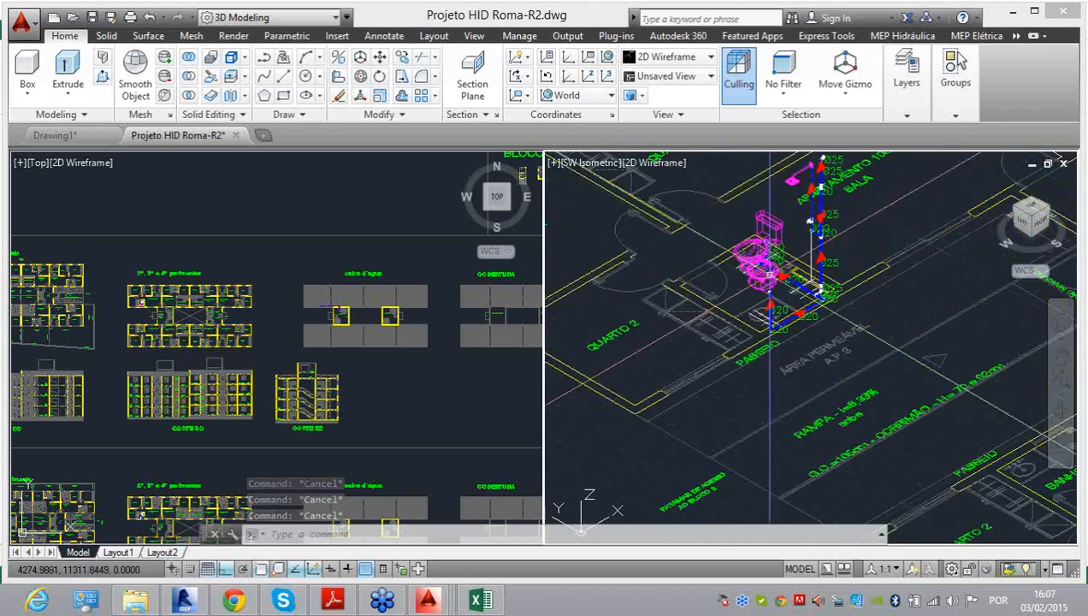
{"action": "left_click", "coordinate": [374, 313]}
{"action": "left_click", "coordinate": [779, 364]}
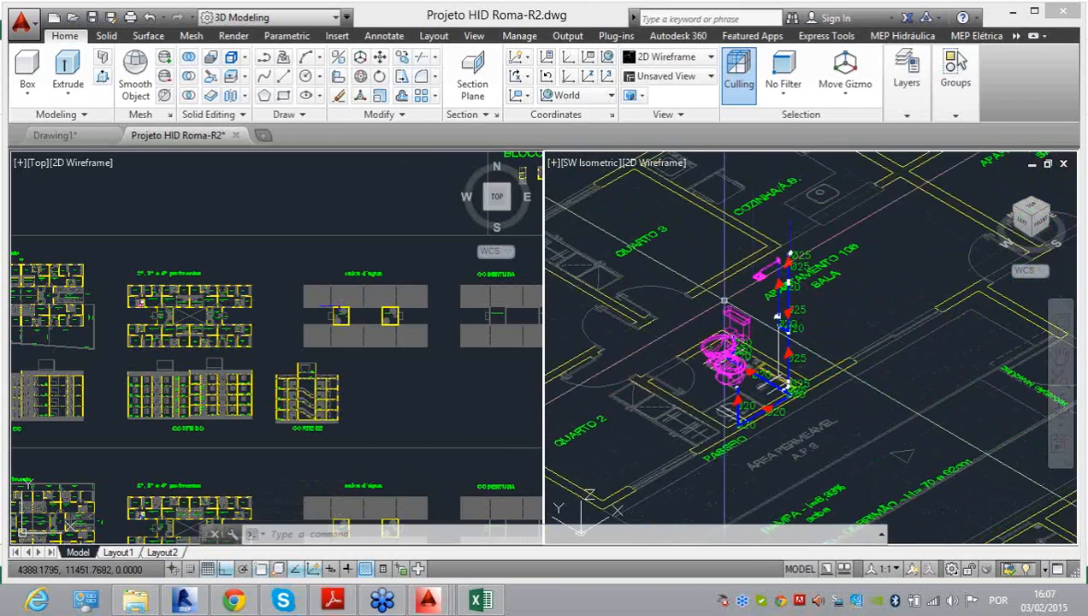
{"action": "scroll", "coordinate": [715, 273], "scroll_direction": "down", "scroll_amount": 4}
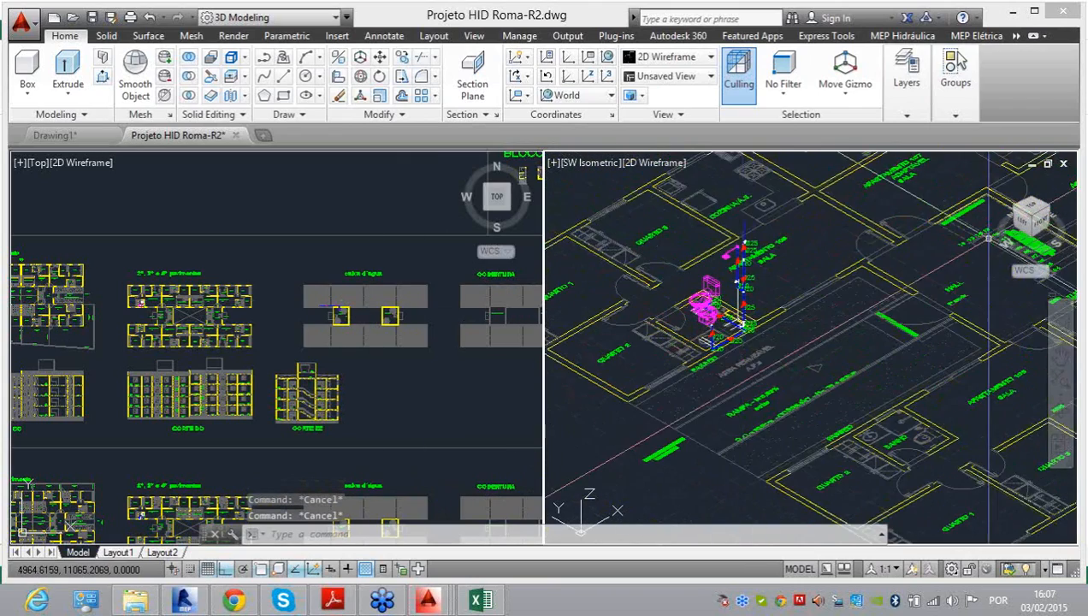
{"action": "left_click", "coordinate": [803, 301]}
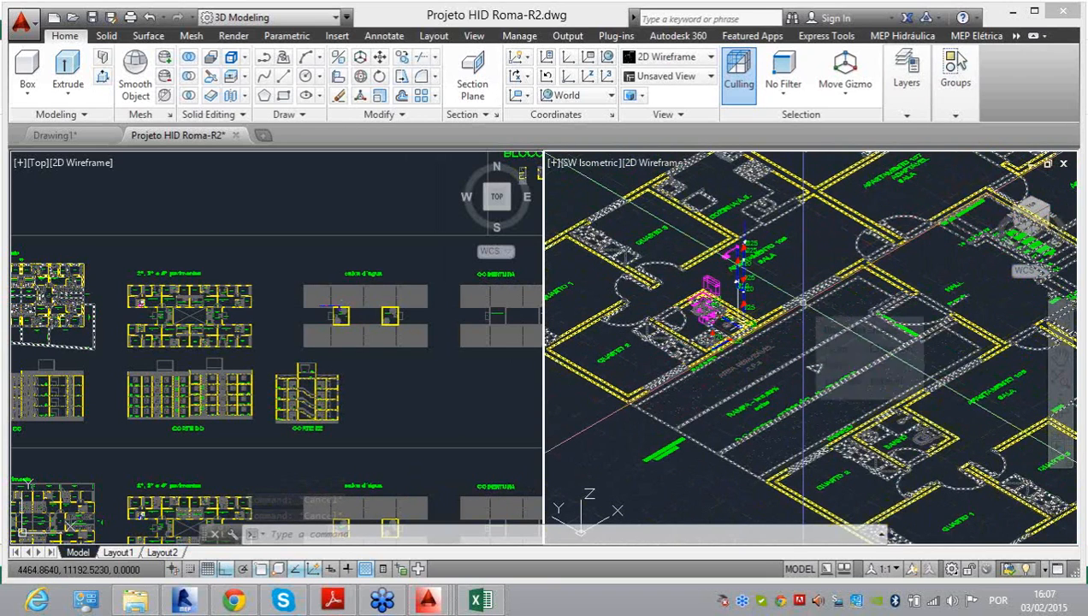
{"action": "type", "text": "u"}
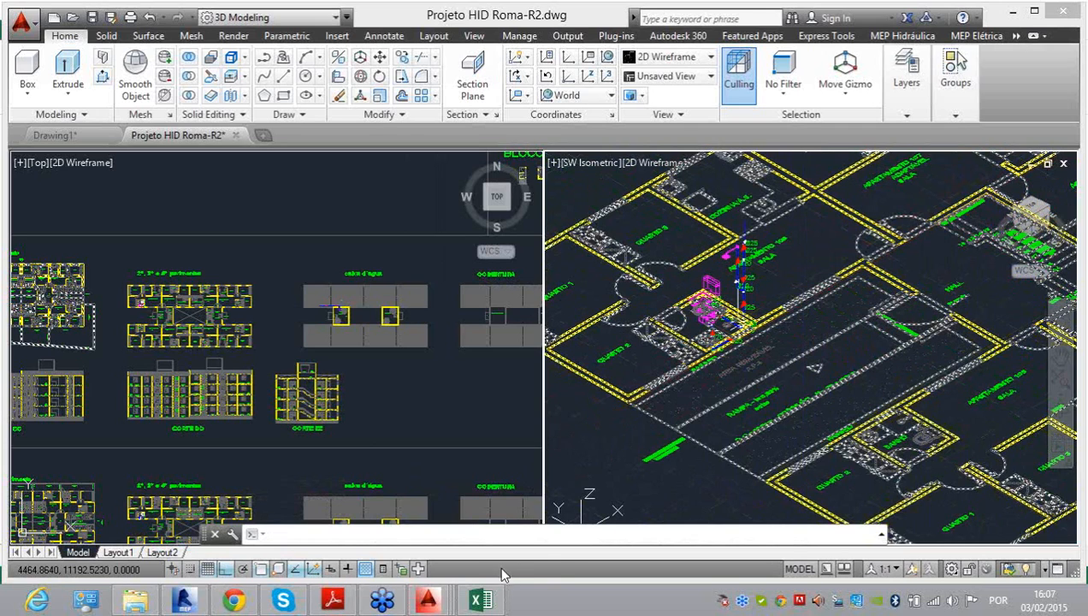
{"action": "key", "text": "Return"}
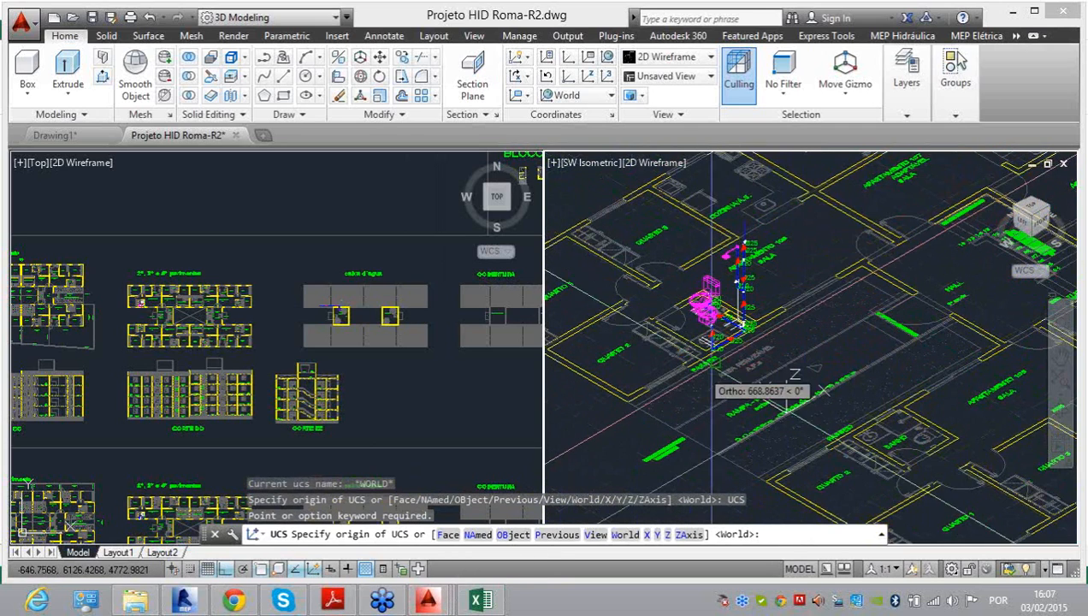
{"action": "key", "text": "Escape"}
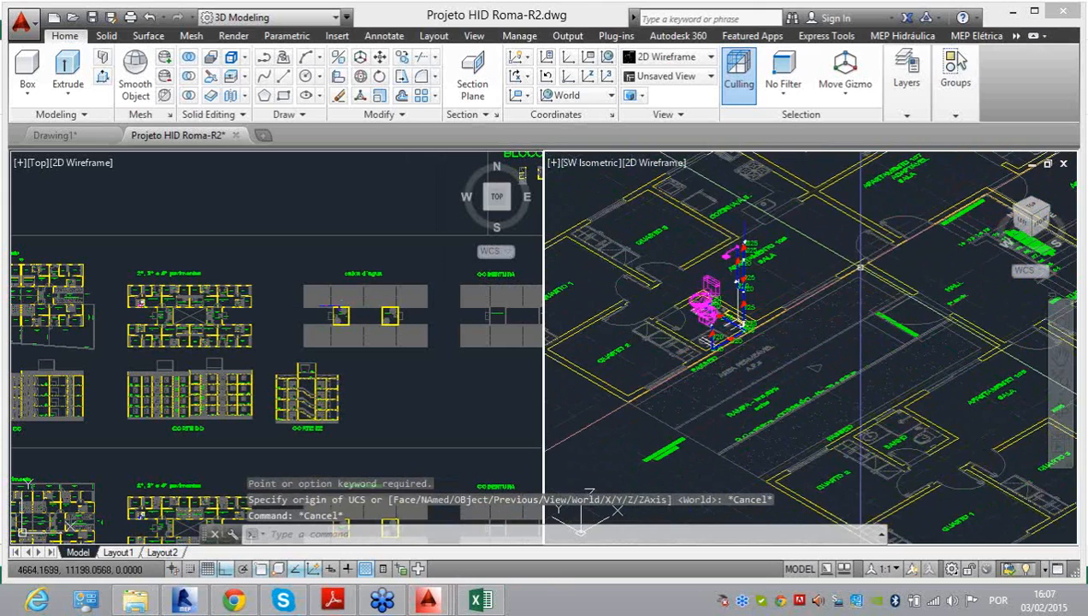
Step: Align the UCS with the current view in the SW Isometric viewport using the View option
{"action": "type", "text": "ucs"}
{"action": "key", "text": "Return"}
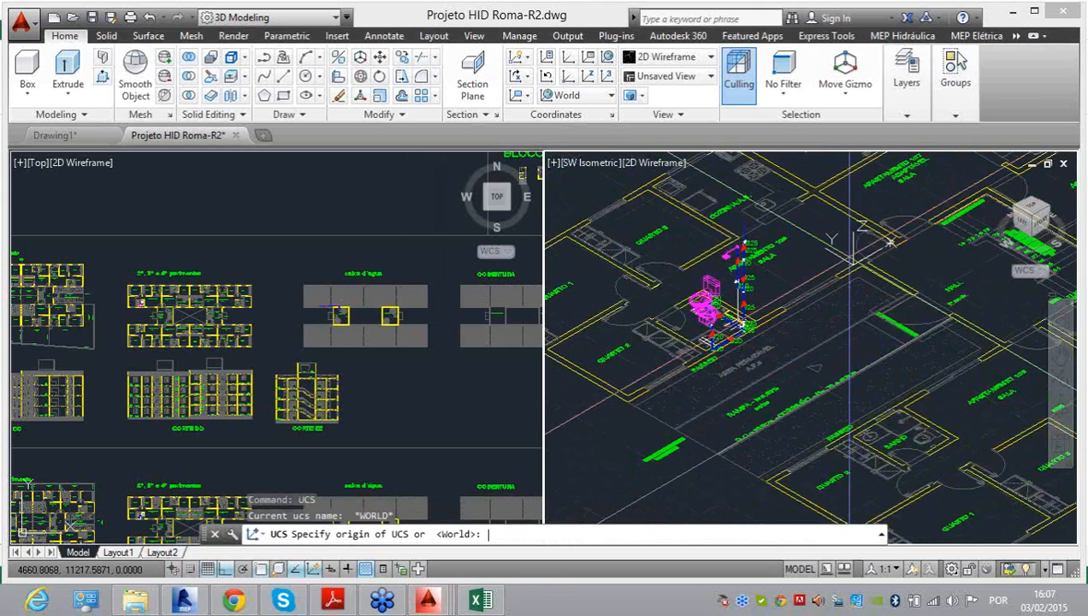
{"action": "type", "text": "v"}
{"action": "key", "text": "Return"}
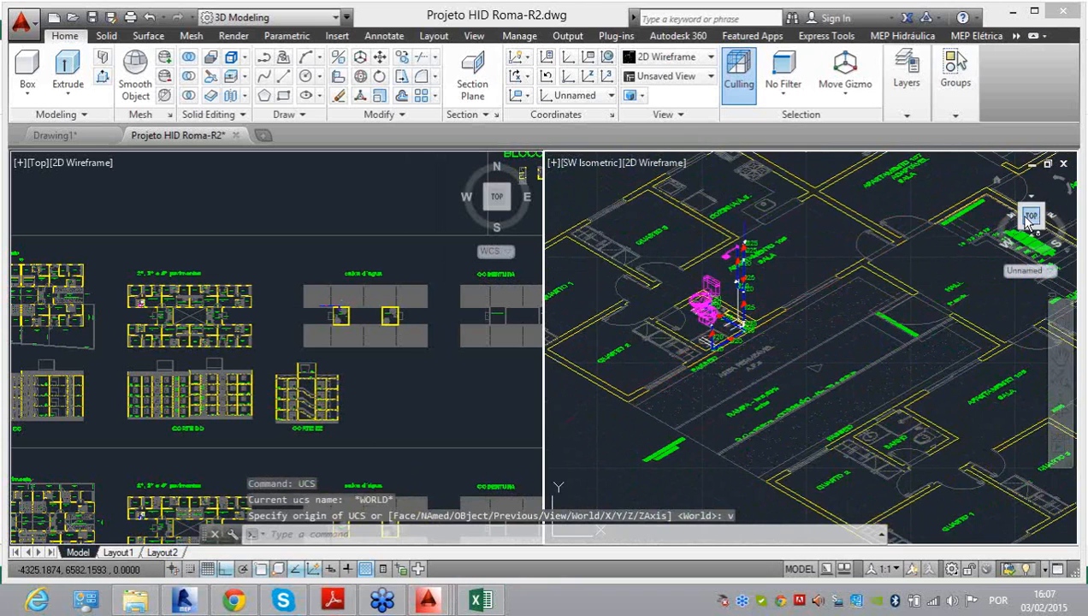
Step: Copy the bathroom piping and surrounding plan from the isometric view and paste them in the empty area beside the Top viewport's plans
{"action": "left_click", "coordinate": [850, 223]}
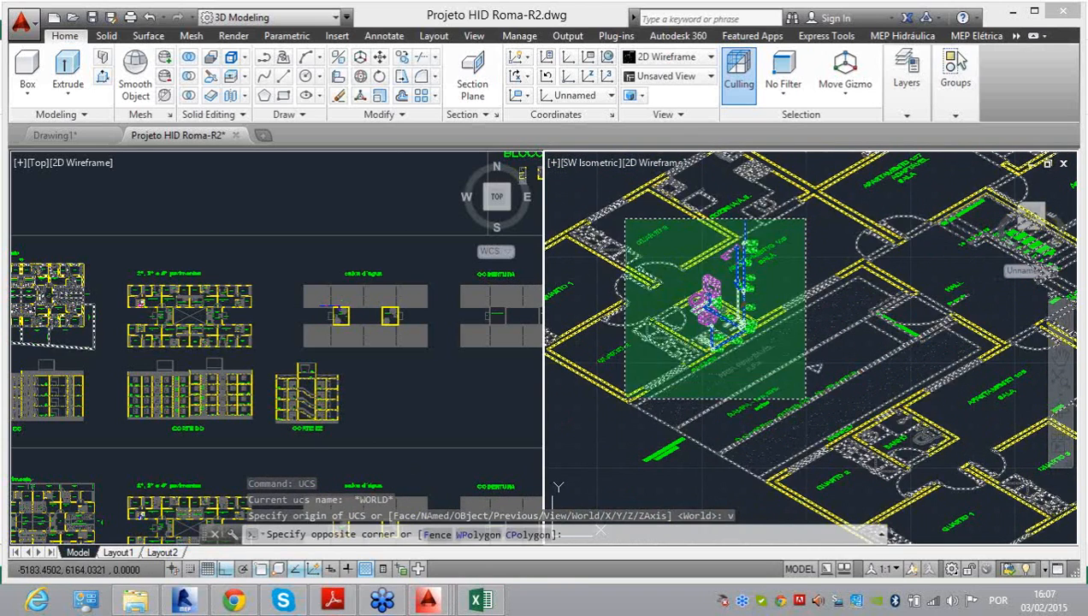
{"action": "left_click", "coordinate": [622, 400]}
{"action": "key", "text": "ctrl+c"}
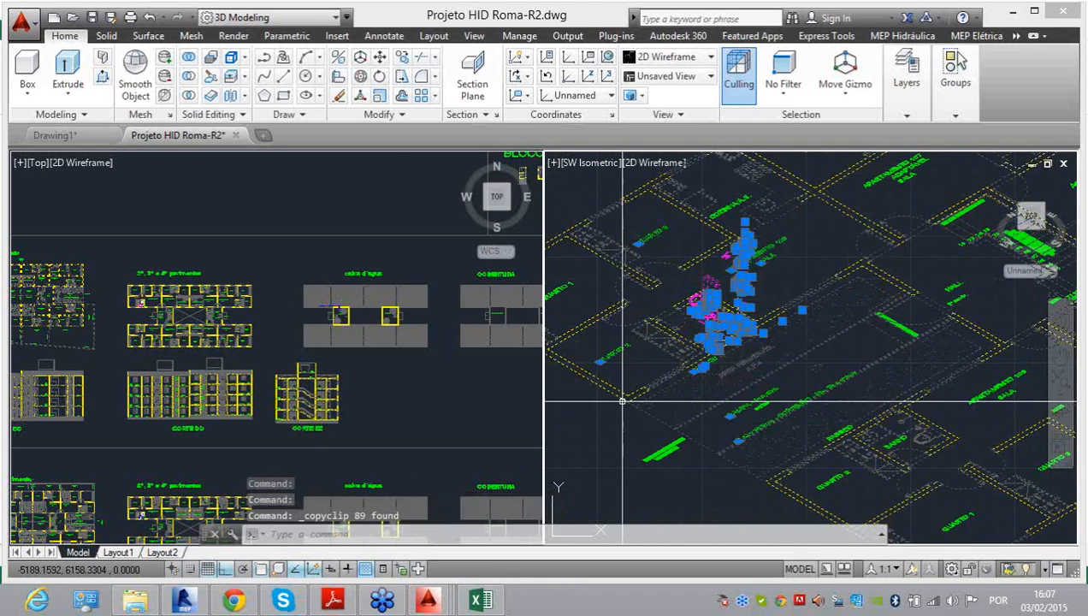
{"action": "left_click", "coordinate": [397, 396]}
{"action": "scroll", "coordinate": [397, 396], "scroll_direction": "down", "scroll_amount": 5}
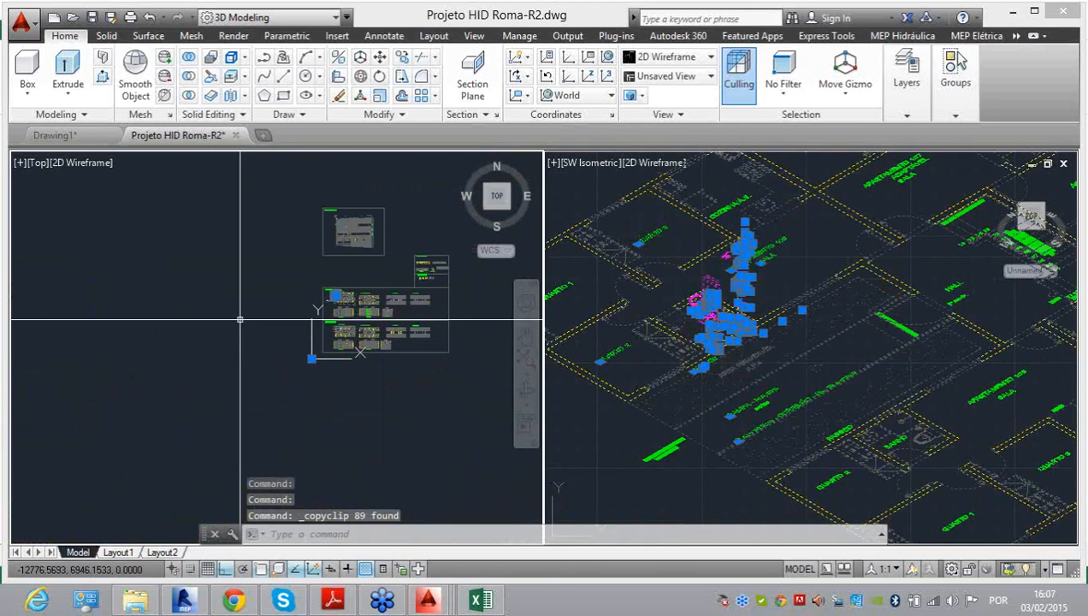
{"action": "key", "text": "ctrl+v"}
{"action": "left_click", "coordinate": [182, 337]}
{"action": "scroll", "coordinate": [181, 337], "scroll_direction": "up", "scroll_amount": 4}
{"action": "scroll", "coordinate": [317, 291], "scroll_direction": "up", "scroll_amount": 8}
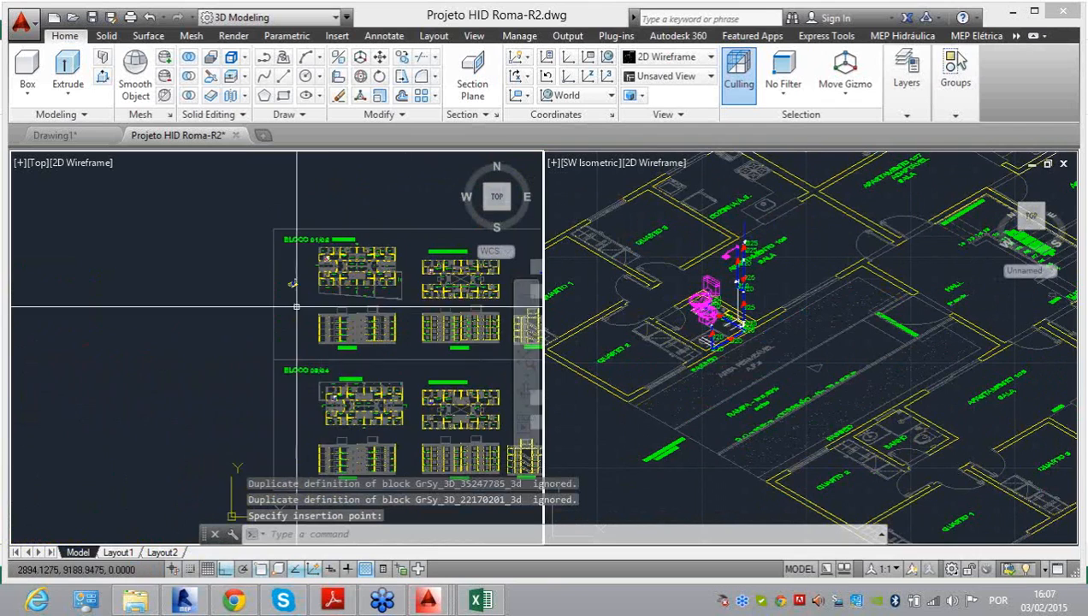
{"action": "scroll", "coordinate": [326, 257], "scroll_direction": "up", "scroll_amount": 2}
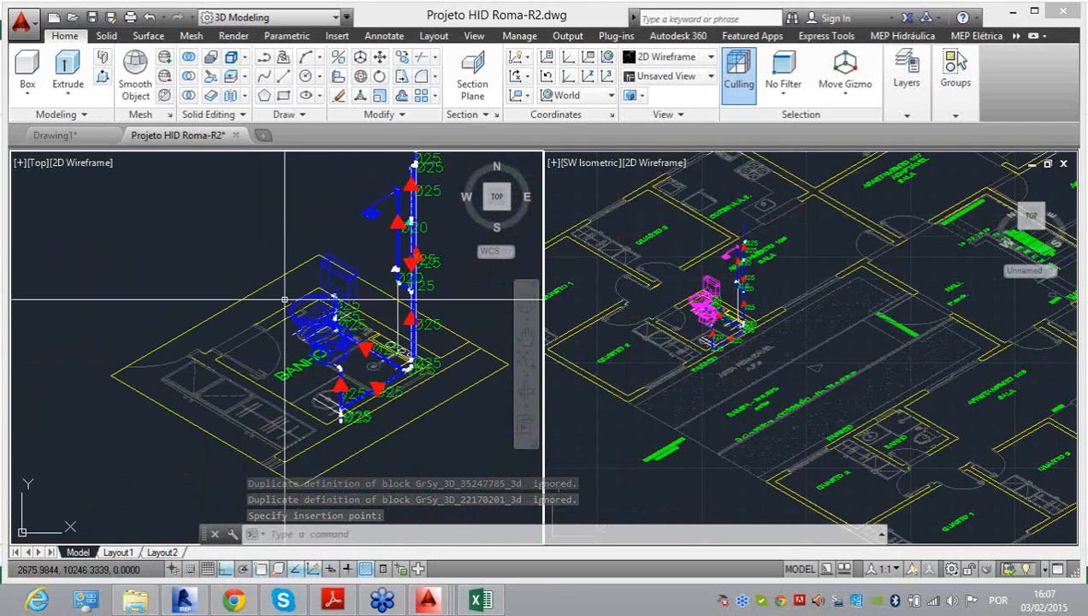
{"action": "scroll", "coordinate": [228, 305], "scroll_direction": "down", "scroll_amount": 2}
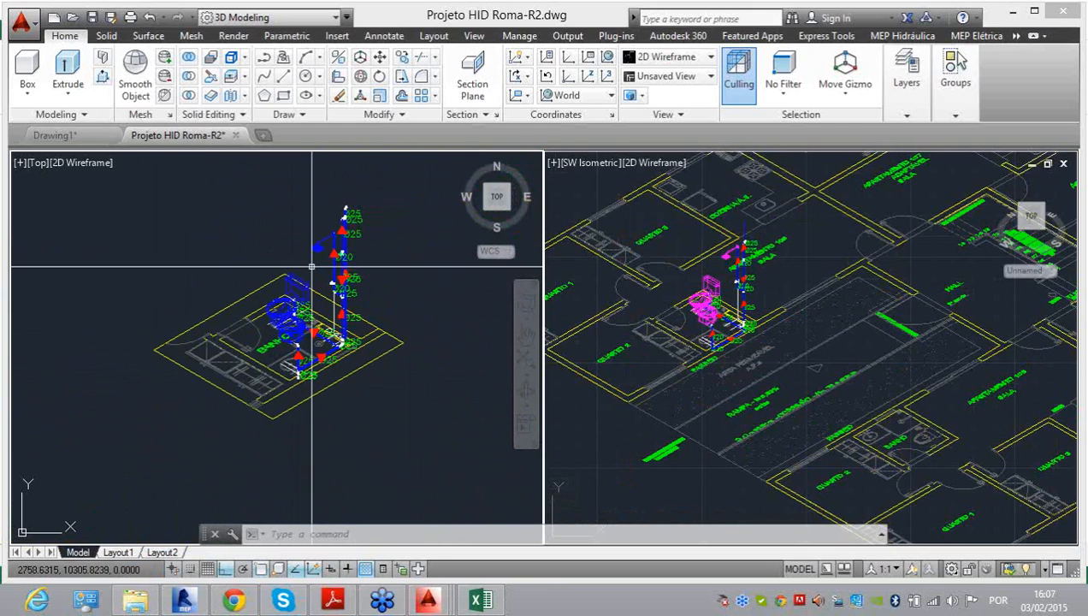
Step: Open the ofcdesk materials listing and remove the LEGENDA2 list
{"action": "left_click", "coordinate": [905, 110]}
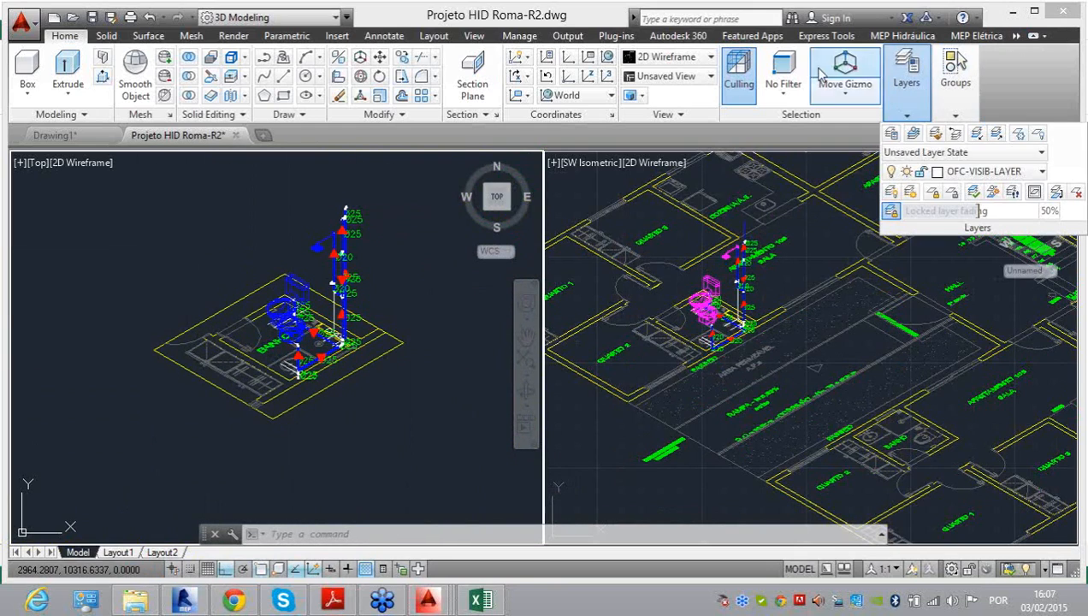
{"action": "left_click", "coordinate": [900, 36]}
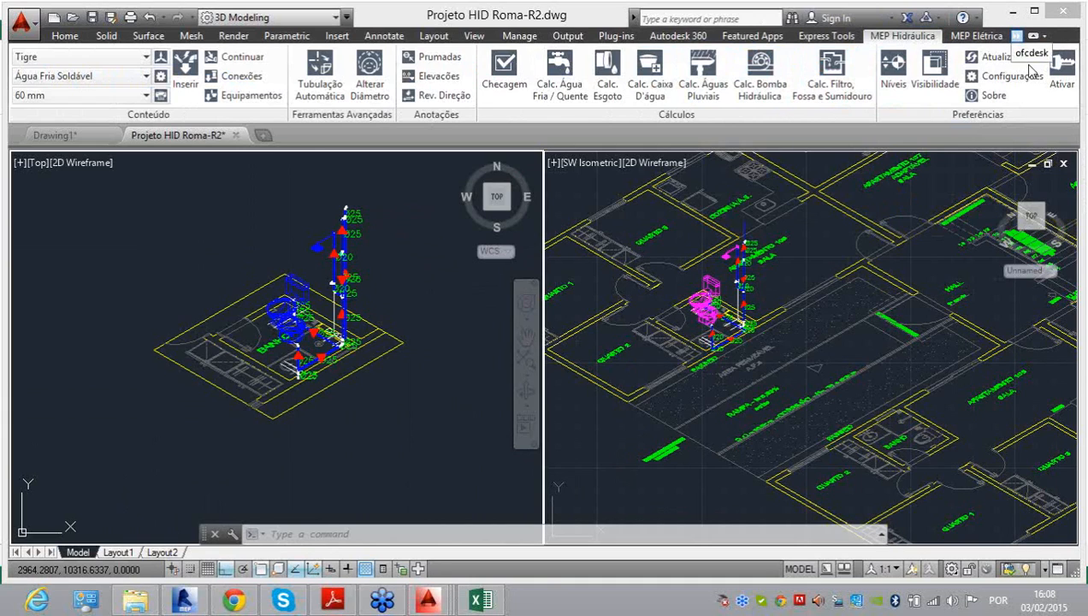
{"action": "left_click", "coordinate": [1018, 37]}
{"action": "left_click", "coordinate": [586, 94]}
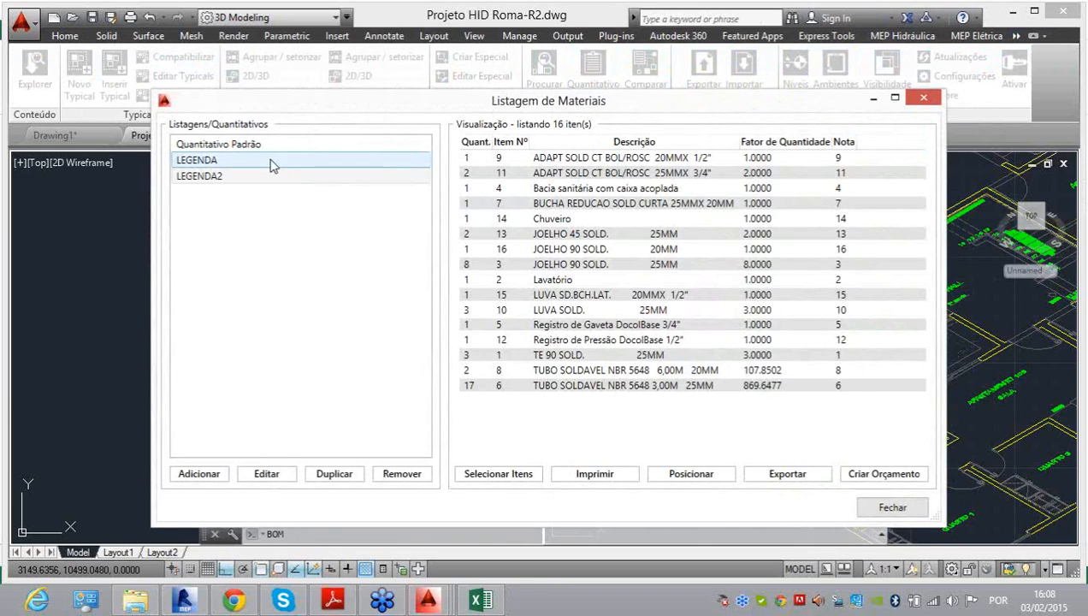
{"action": "left_click", "coordinate": [264, 159]}
{"action": "left_click", "coordinate": [274, 176]}
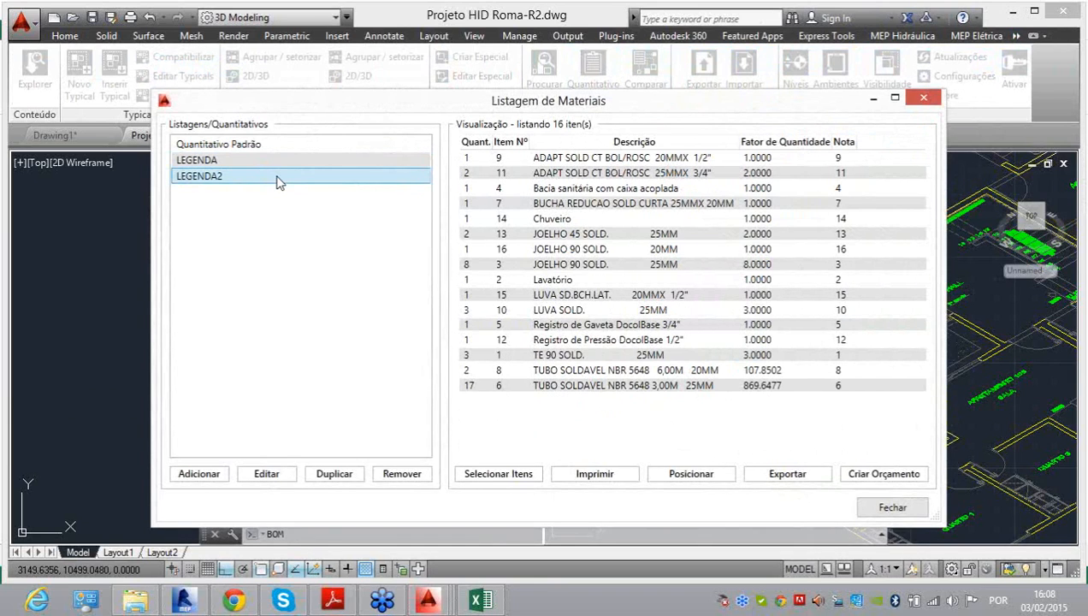
{"action": "left_click", "coordinate": [399, 477]}
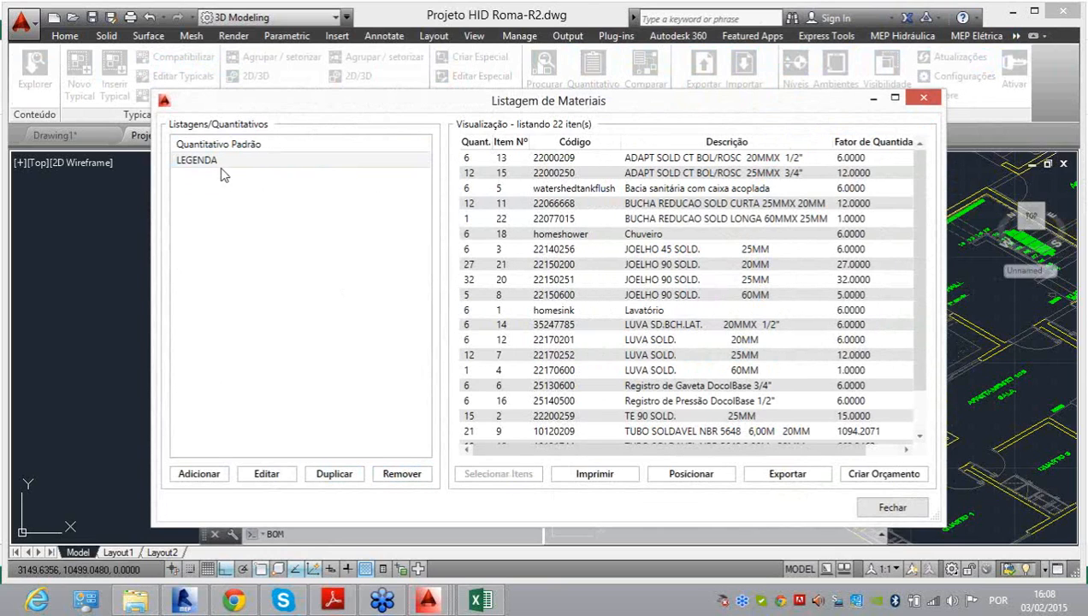
Step: Start a new quantity list with the default general settings and visible Círculo notes showing [Item Nº]
{"action": "left_click", "coordinate": [216, 480]}
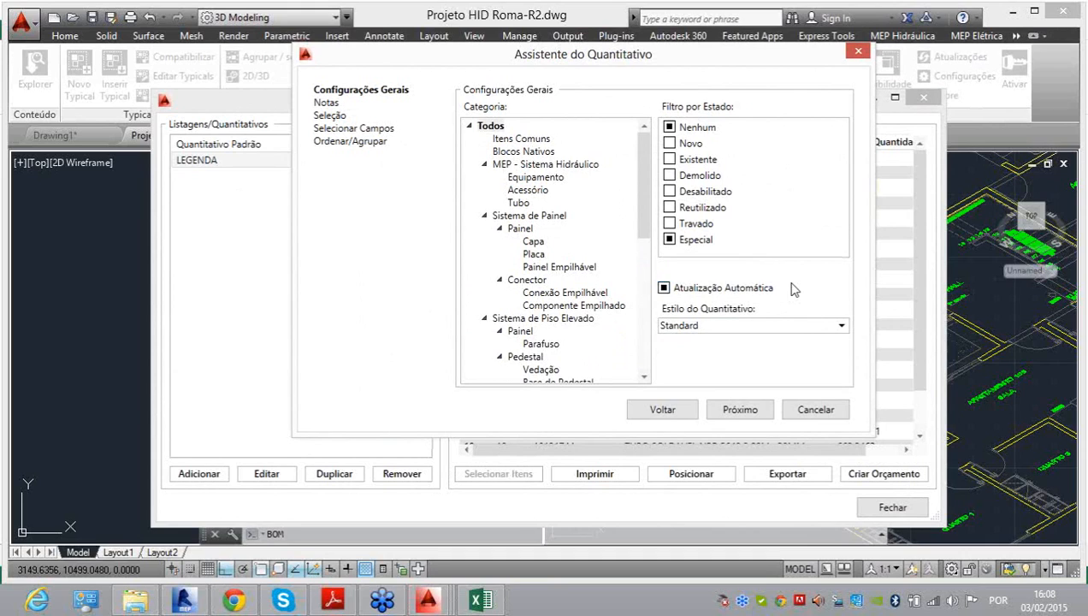
{"action": "left_click", "coordinate": [741, 411]}
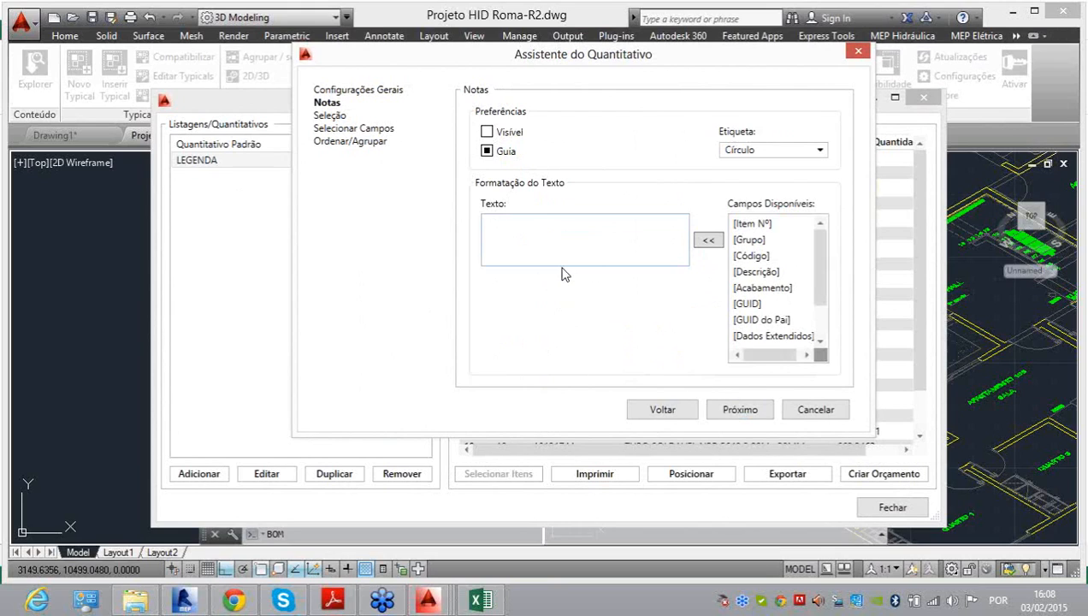
{"action": "left_click", "coordinate": [786, 151]}
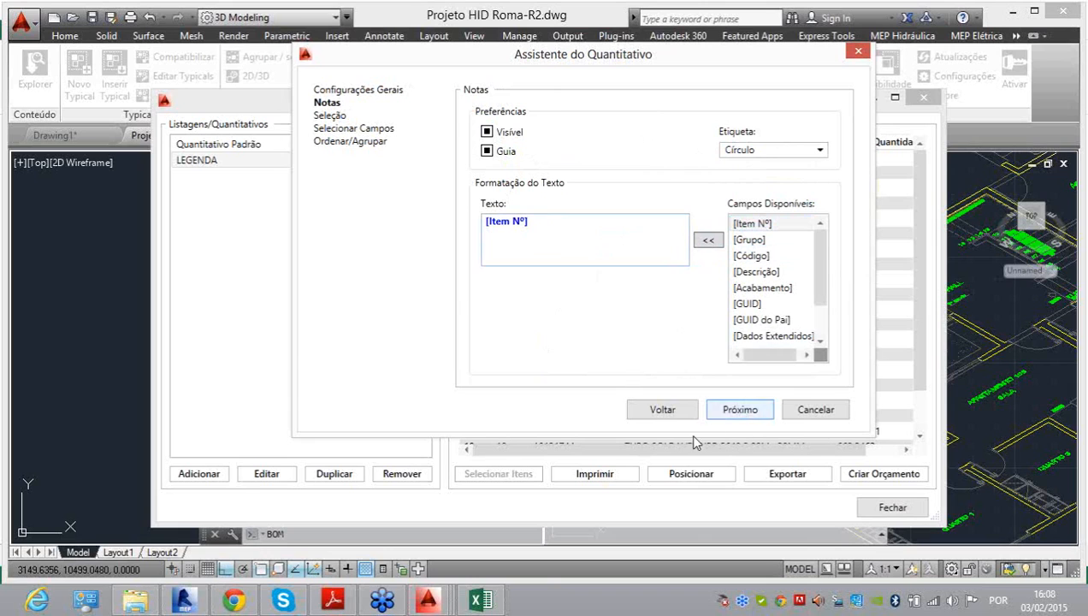
{"action": "left_click", "coordinate": [743, 412]}
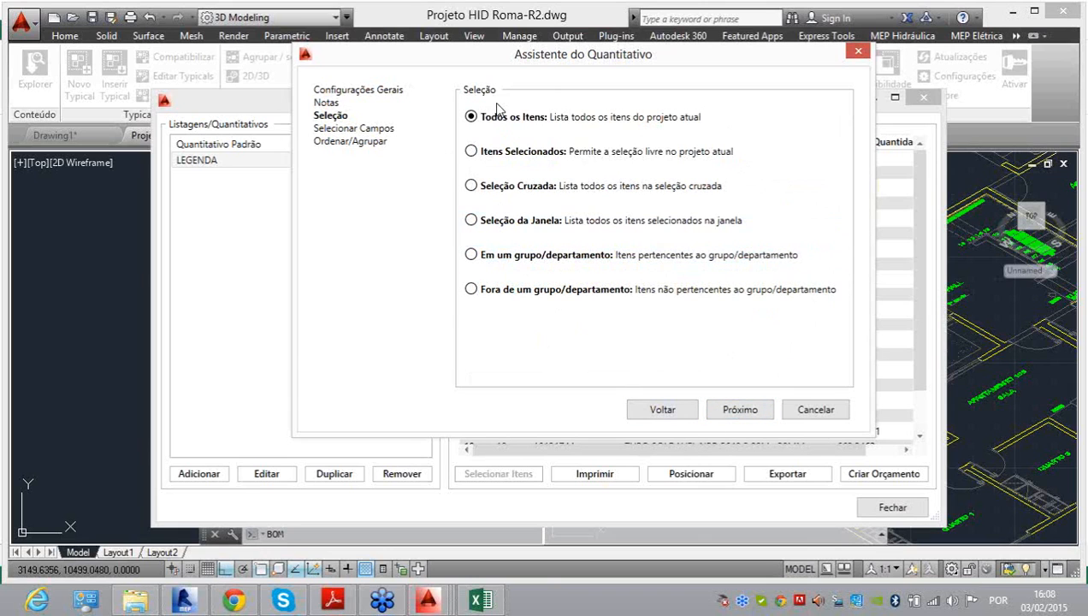
Step: Limit the list to selected items (Itens Selecionados) and select the pasted bathroom isometric
{"action": "left_click", "coordinate": [470, 151]}
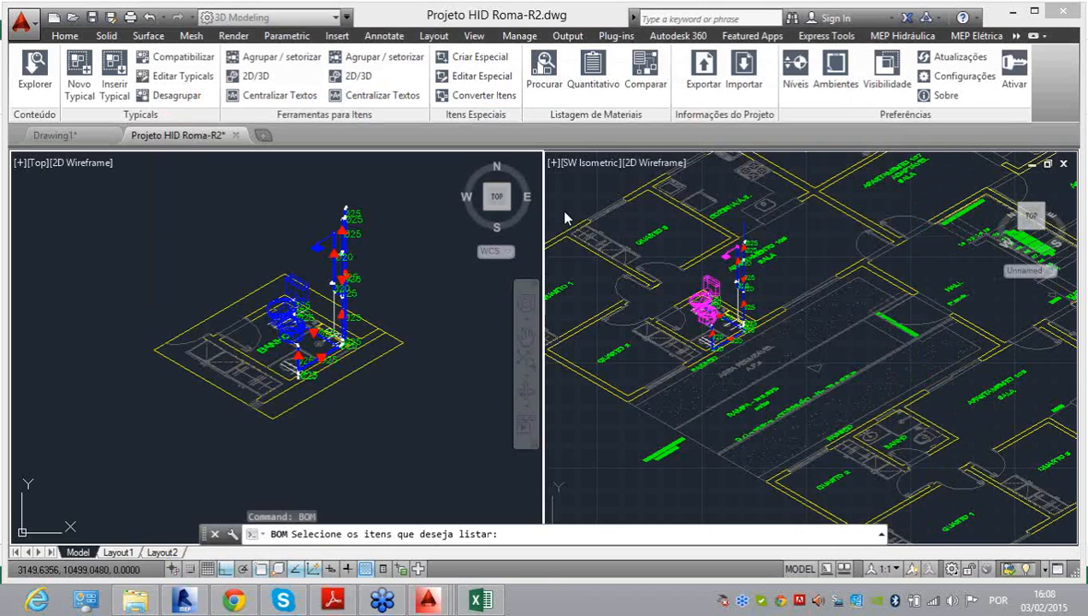
{"action": "left_click", "coordinate": [152, 418]}
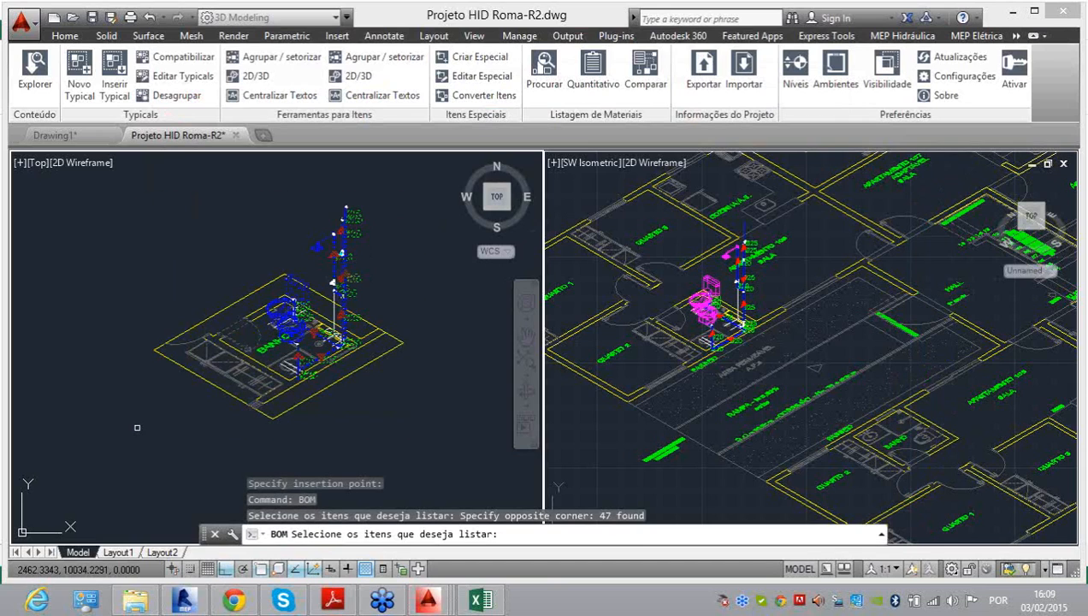
{"action": "key", "text": "Return"}
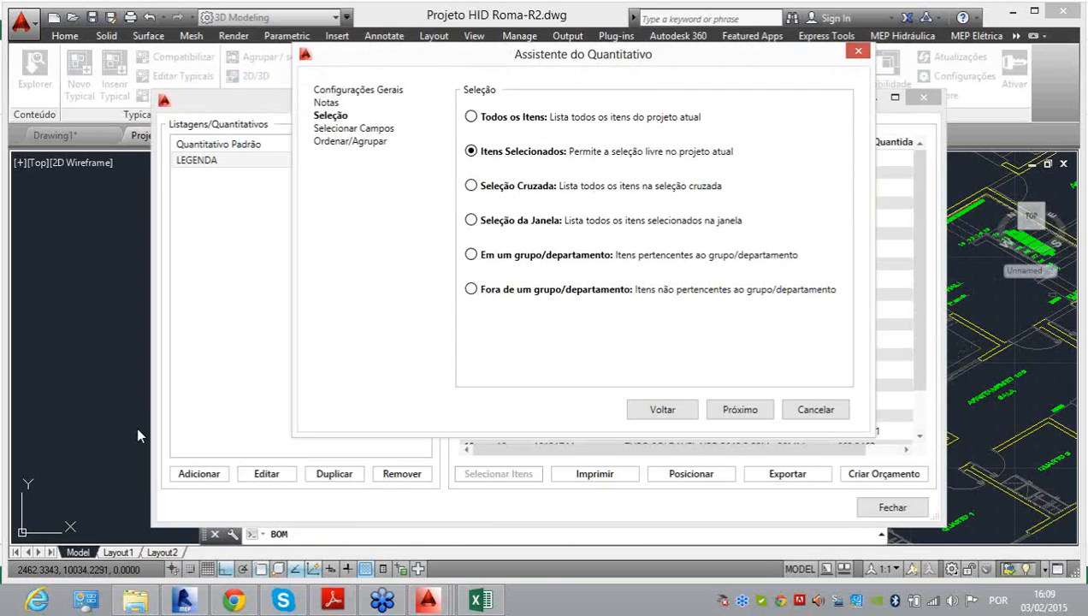
Step: Continue to the list's field selection and remove the Grupo and Código fields from the quantity list
{"action": "left_click", "coordinate": [753, 410]}
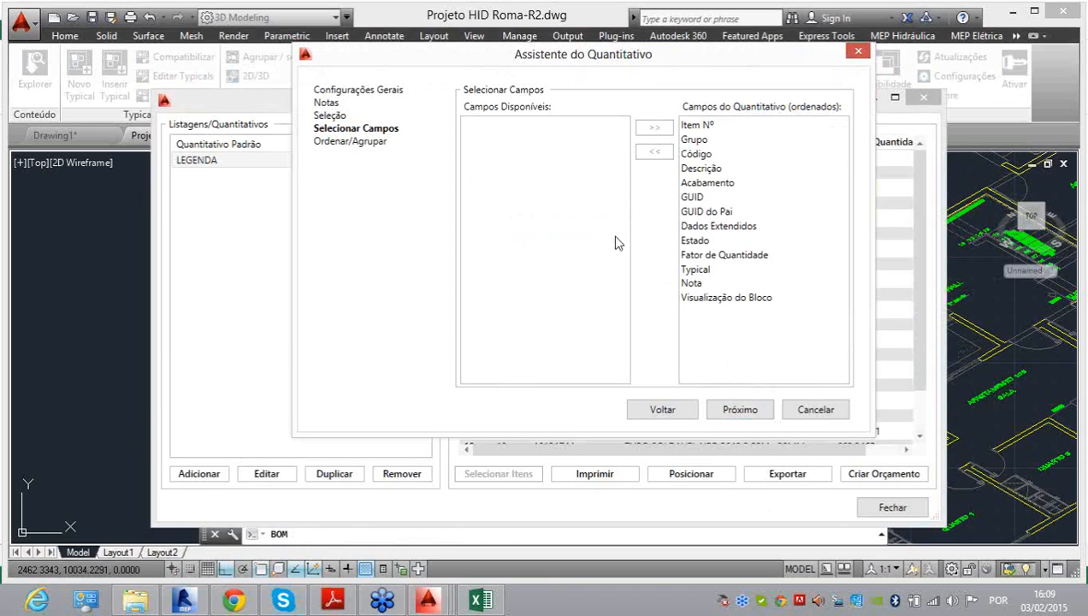
{"action": "left_click", "coordinate": [698, 140]}
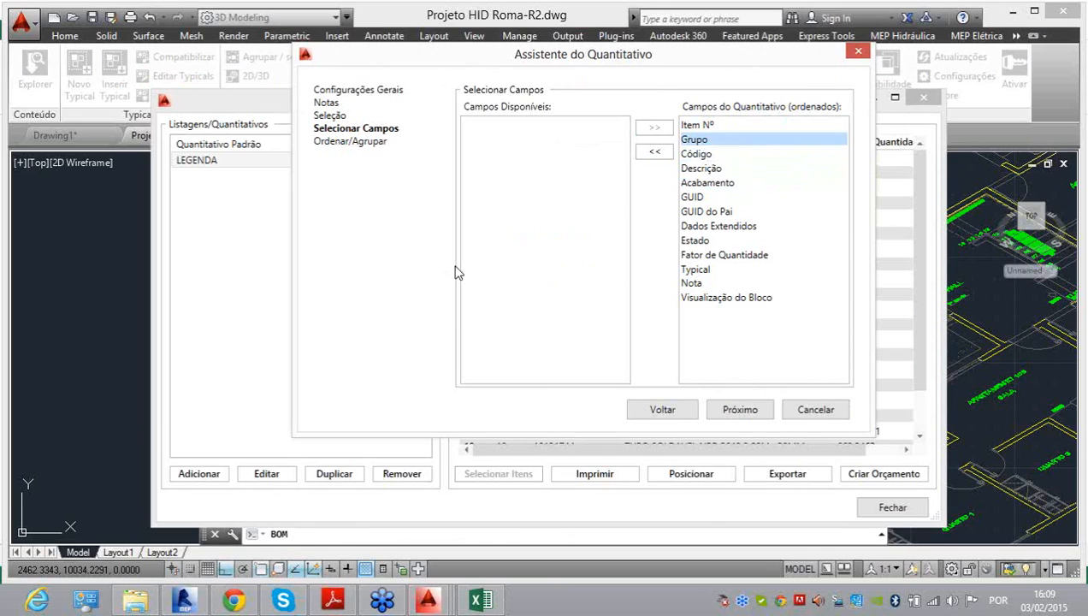
{"action": "key", "text": "shift+Down"}
{"action": "key", "text": "shift+Down"}
{"action": "key", "text": "shift+Up"}
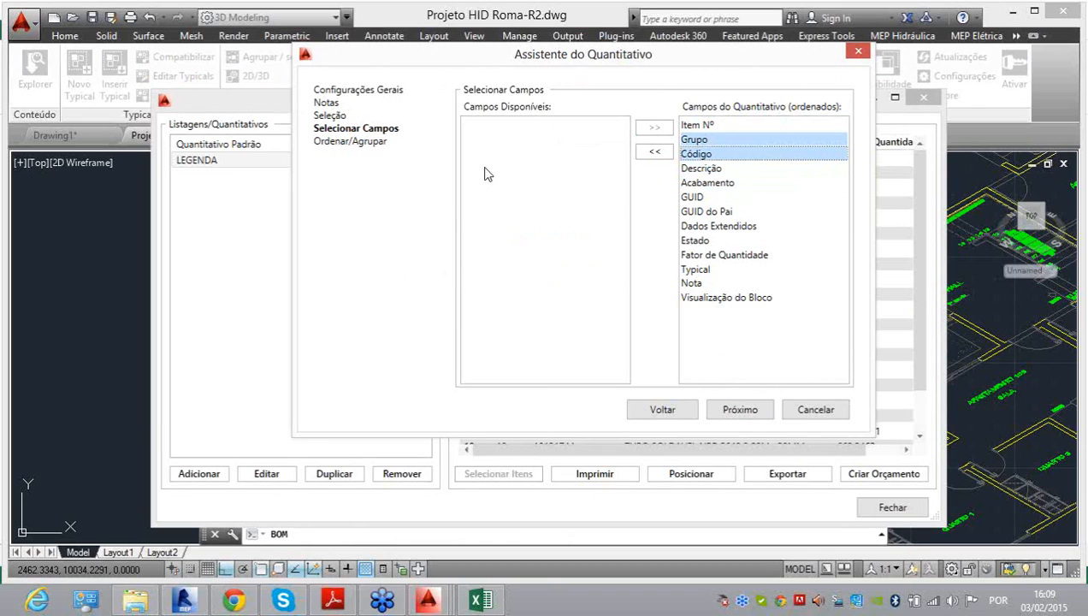
{"action": "left_click", "coordinate": [655, 152]}
Step: Remove the Acabamento, GUID, GUID do Pai, Dados Extendidos, Estado and Typical fields from the quantity list
{"action": "left_click", "coordinate": [689, 154]}
{"action": "key", "text": "shift+Down"}
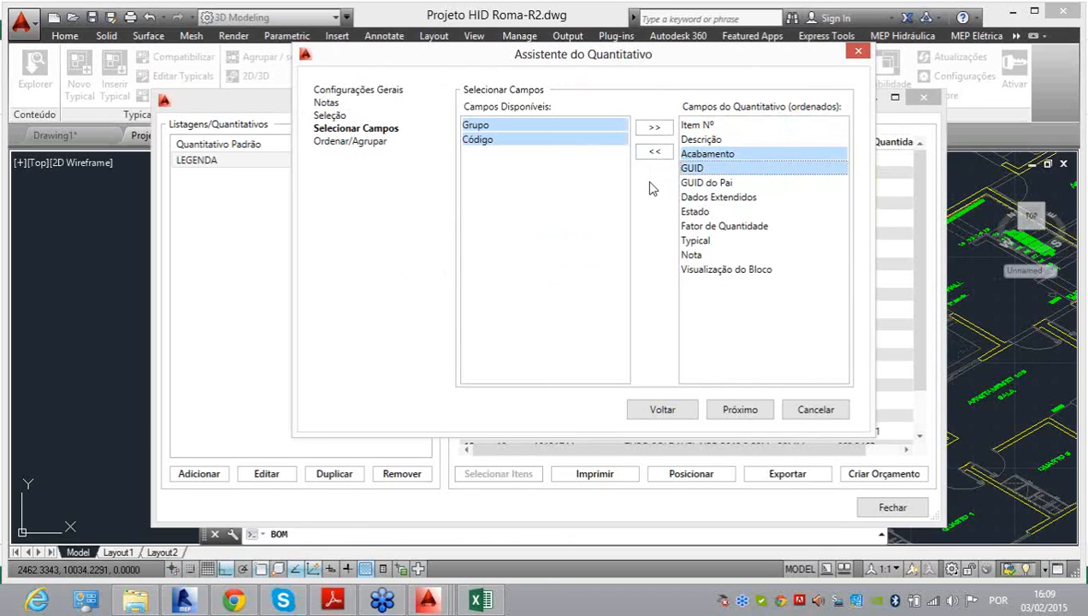
{"action": "key", "text": "shift+Down"}
{"action": "key", "text": "shift+Down"}
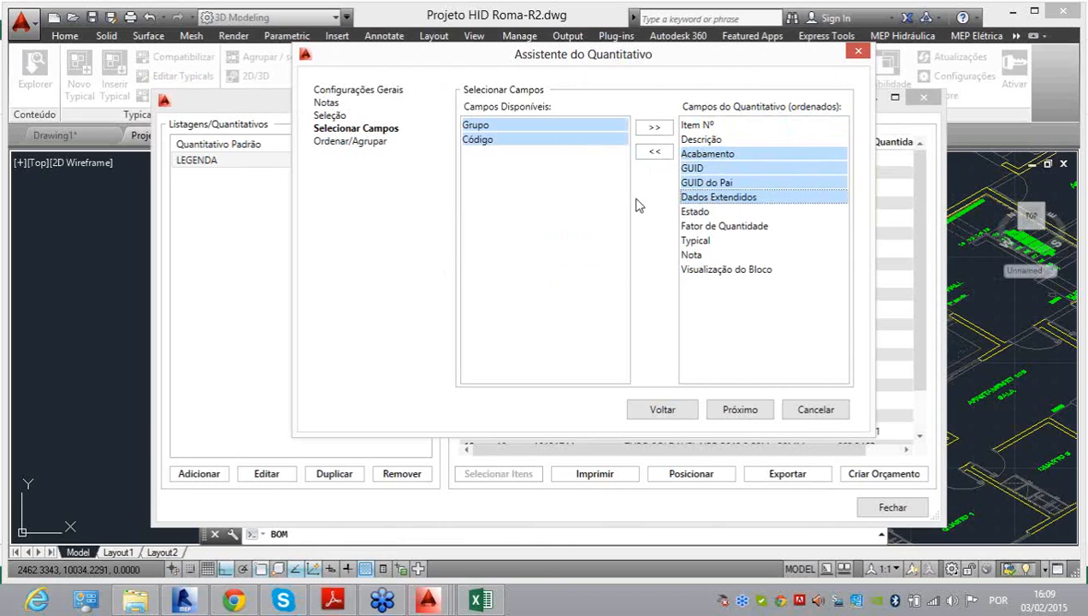
{"action": "key", "text": "shift+Down"}
{"action": "left_click", "coordinate": [652, 154]}
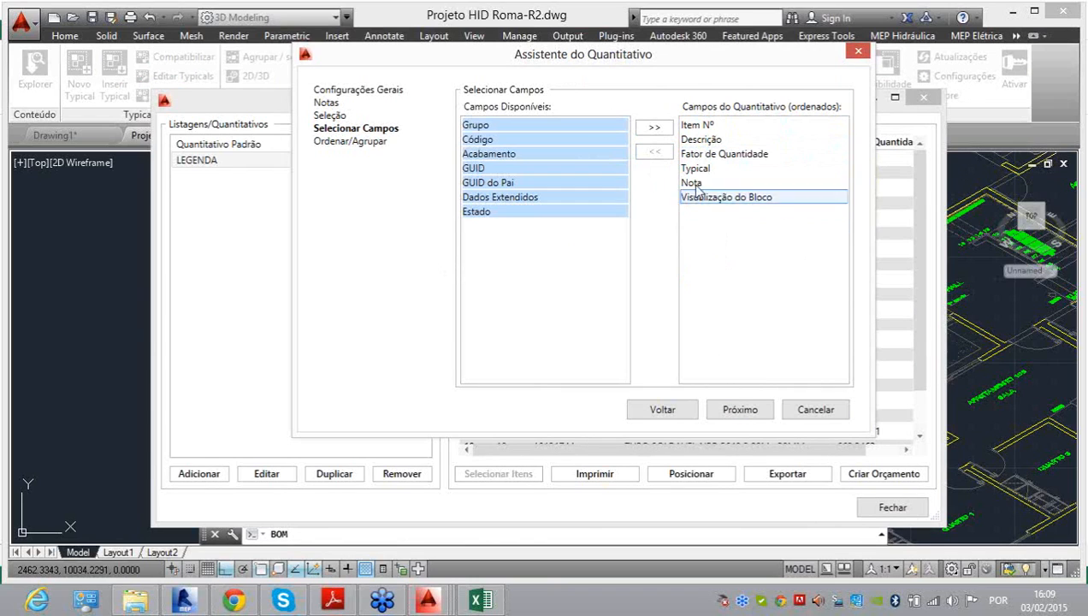
{"action": "left_click", "coordinate": [703, 156]}
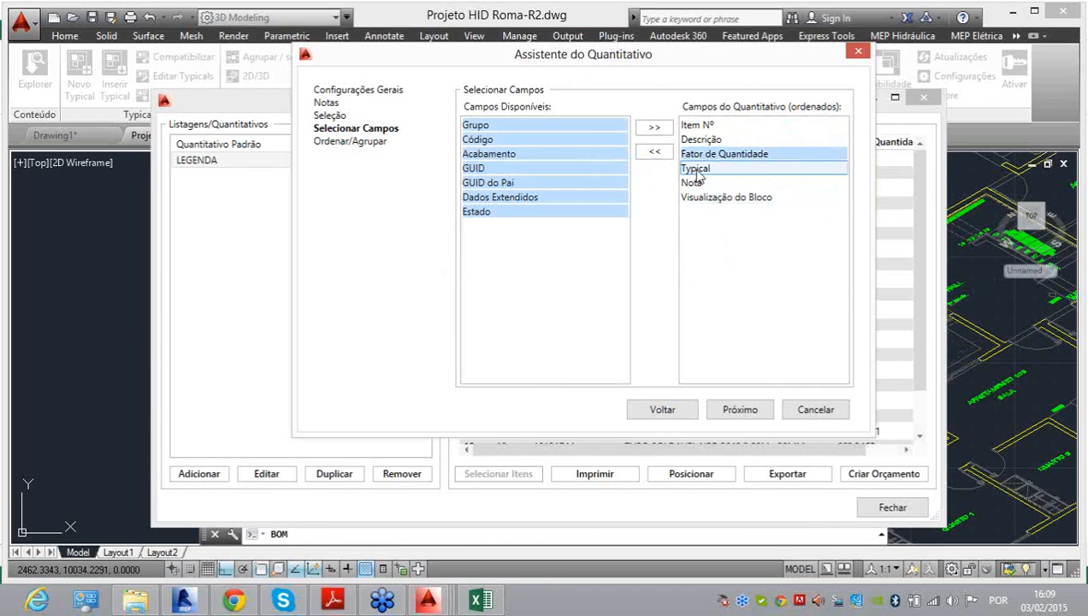
{"action": "left_click", "coordinate": [693, 170]}
{"action": "left_click", "coordinate": [655, 153]}
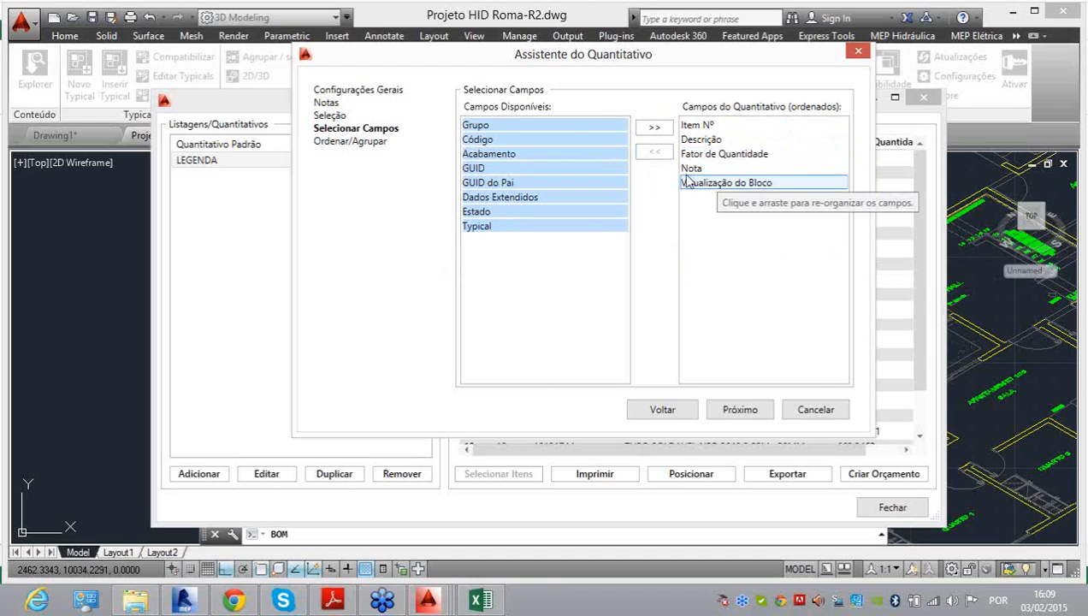
Step: Group the list by Descrição, sort that field as Crescente, name the list LEGENDA2 and finish it
{"action": "left_click", "coordinate": [741, 410]}
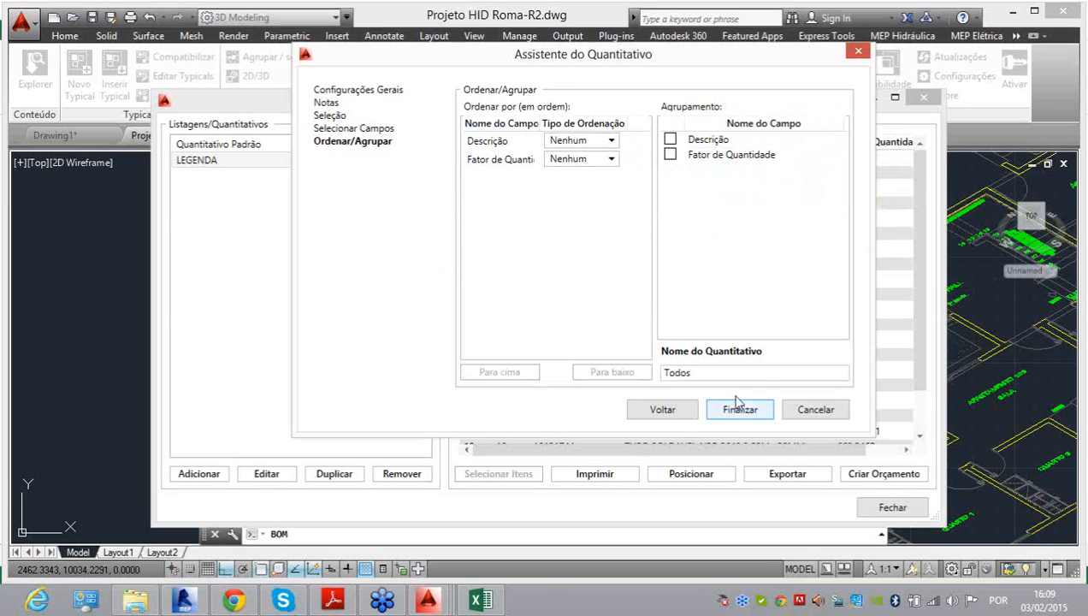
{"action": "left_click", "coordinate": [702, 141]}
{"action": "left_click", "coordinate": [670, 140]}
{"action": "left_click", "coordinate": [599, 141]}
{"action": "left_click", "coordinate": [595, 144]}
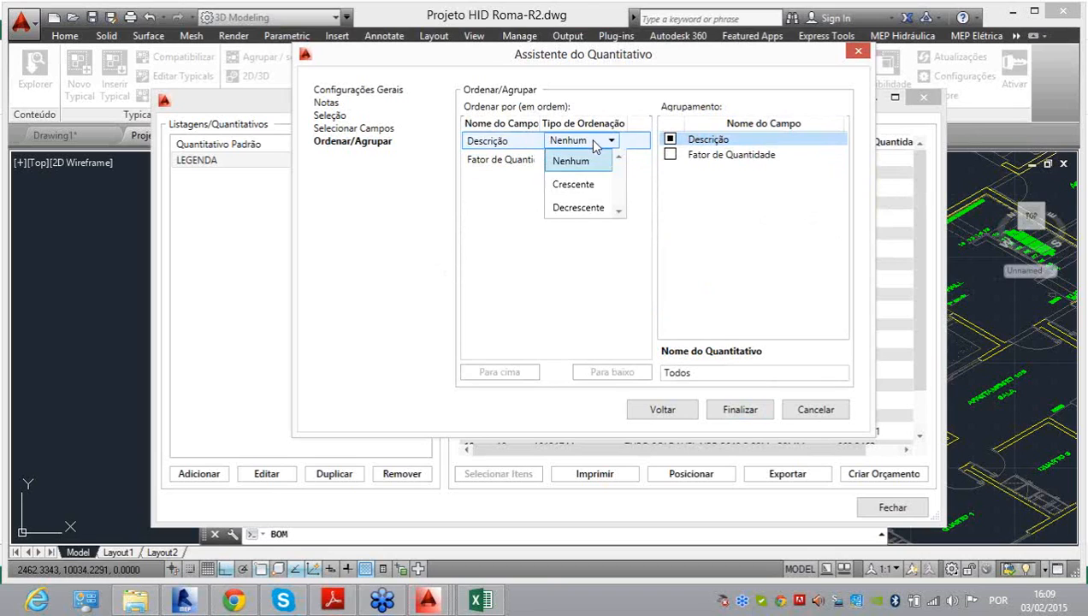
{"action": "left_click", "coordinate": [599, 188]}
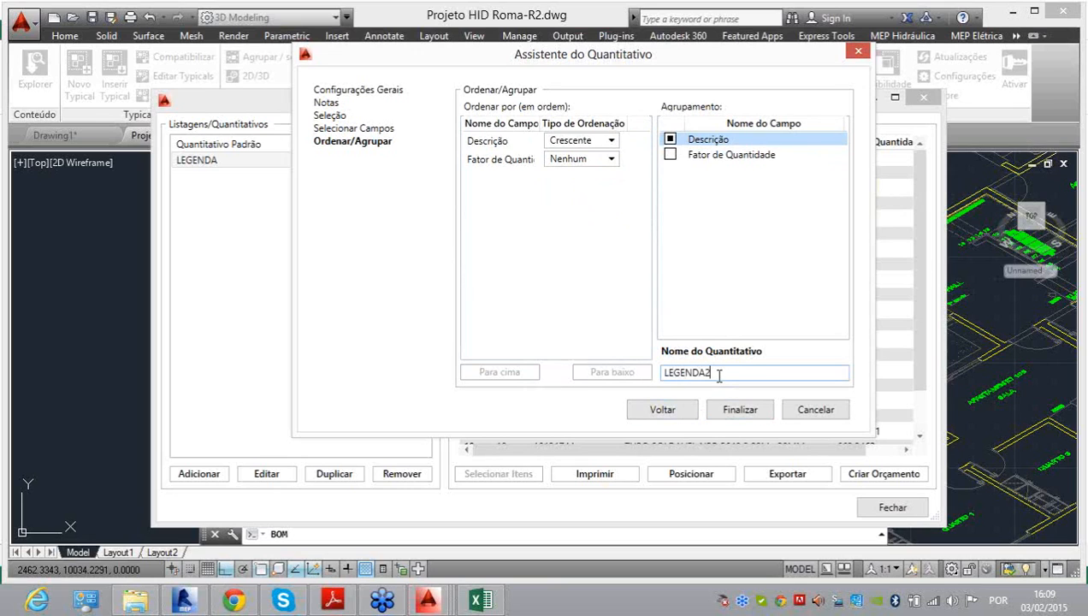
{"action": "left_click", "coordinate": [739, 411]}
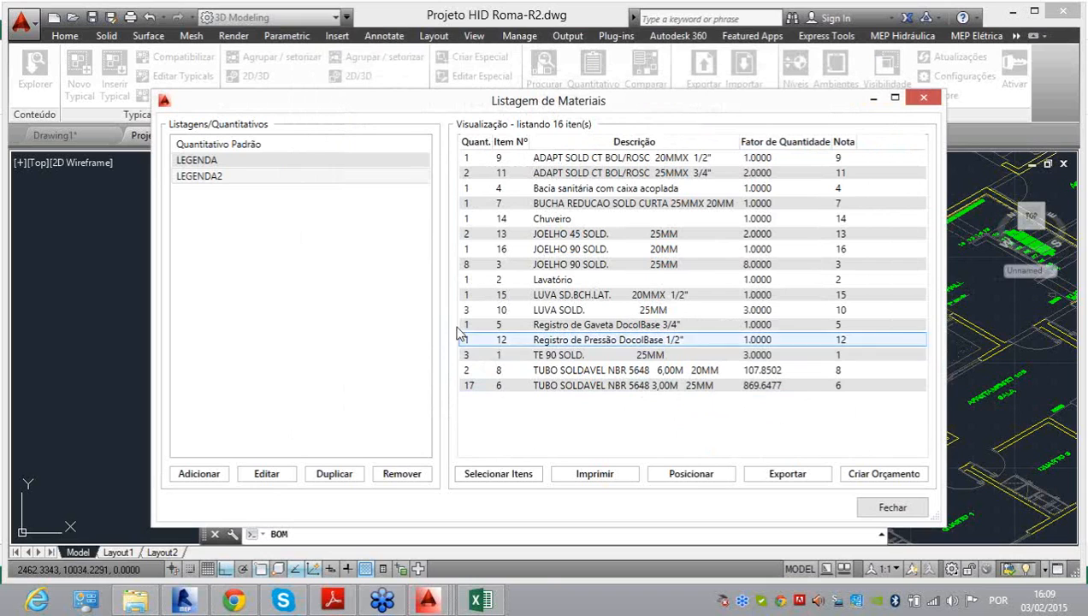
Step: Place the LEGENDA2 table beside the pasted bathroom isometric in the Top viewport and close the materials listing
{"action": "left_click", "coordinate": [261, 183]}
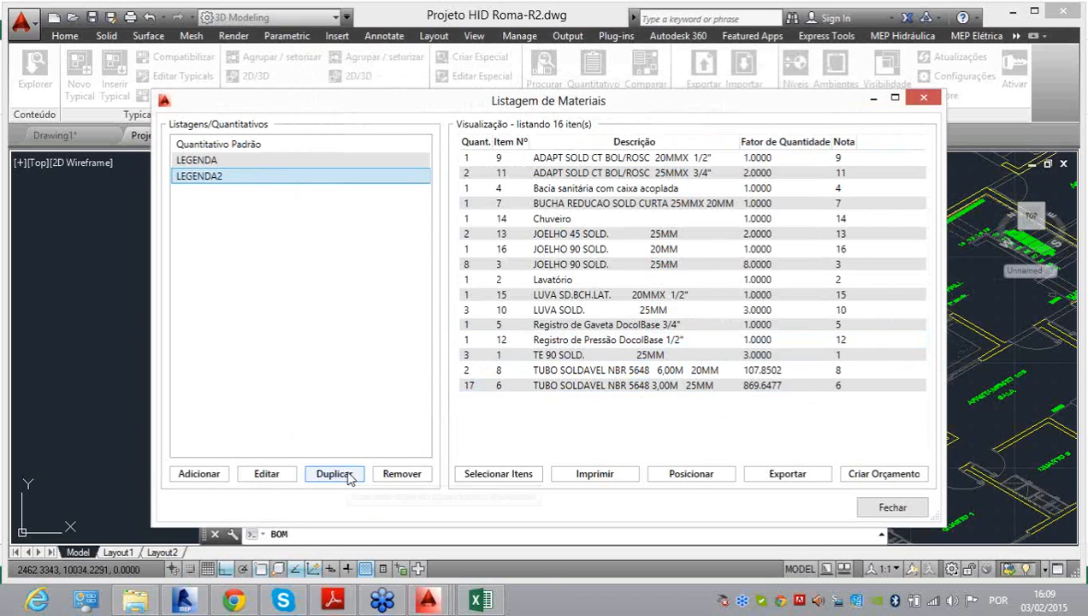
{"action": "left_click", "coordinate": [732, 481]}
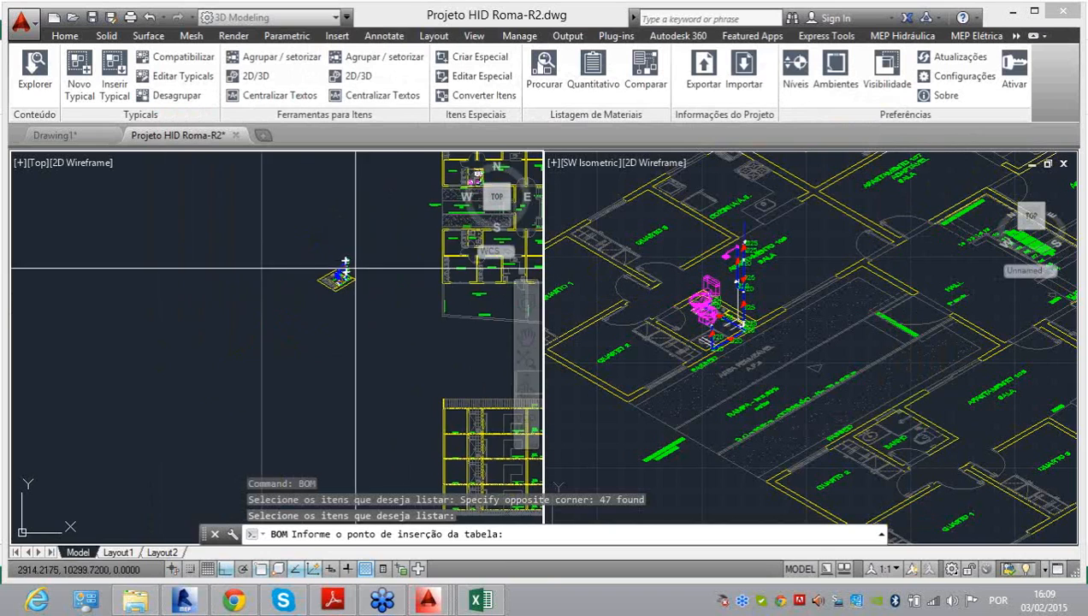
{"action": "left_click", "coordinate": [392, 255]}
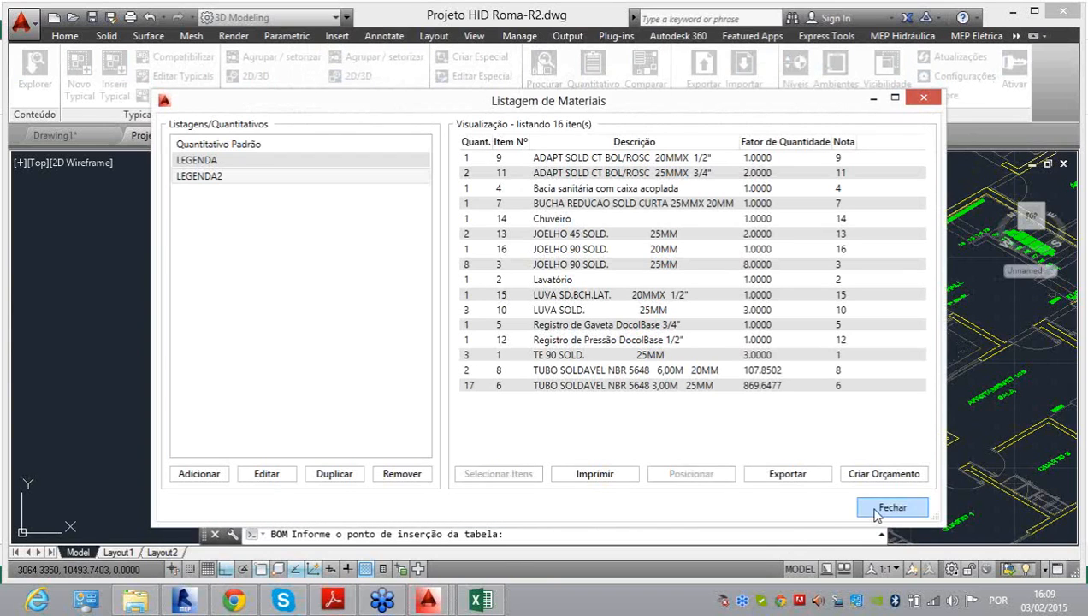
{"action": "left_click", "coordinate": [882, 509]}
{"action": "left_click", "coordinate": [351, 278]}
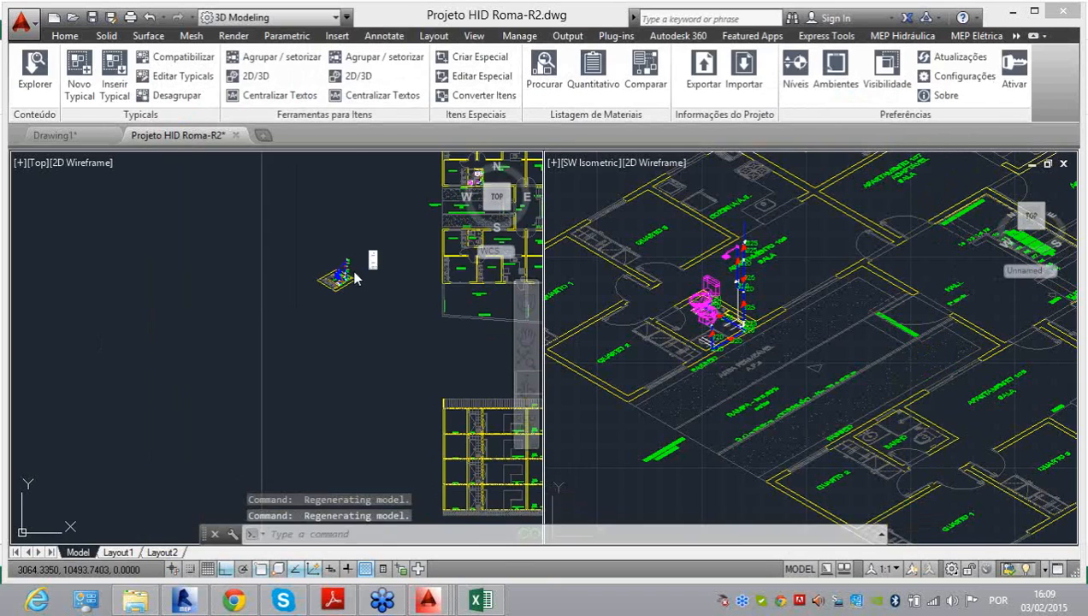
{"action": "middle_click_drag", "start_coordinate": [406, 287], "coordinate": [354, 280]}
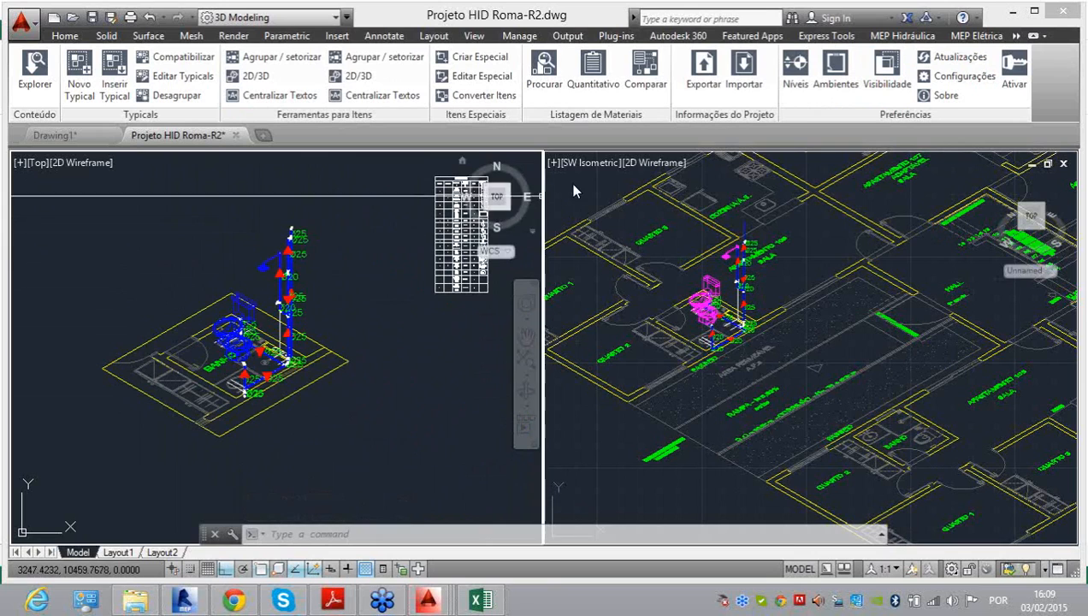
Step: Turn off Preencher 2D, Réguas and Diâmetro and turn on Notas in the Padrão visibility options
{"action": "left_click", "coordinate": [887, 77]}
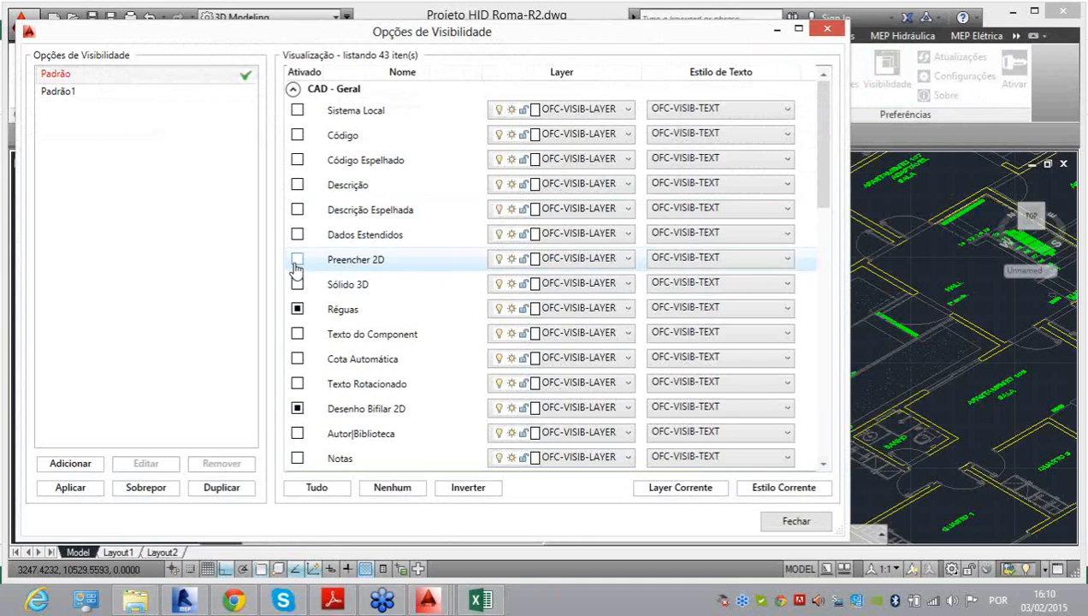
{"action": "left_click", "coordinate": [297, 259]}
{"action": "left_click", "coordinate": [297, 309]}
{"action": "scroll", "coordinate": [306, 414], "scroll_direction": "down", "scroll_amount": 3}
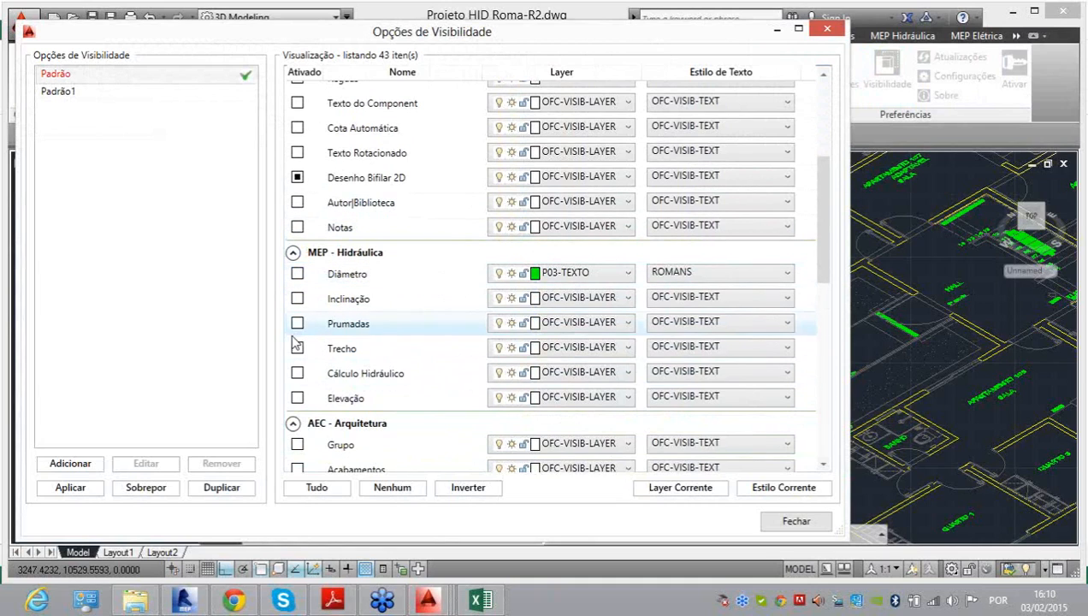
{"action": "left_click", "coordinate": [297, 227]}
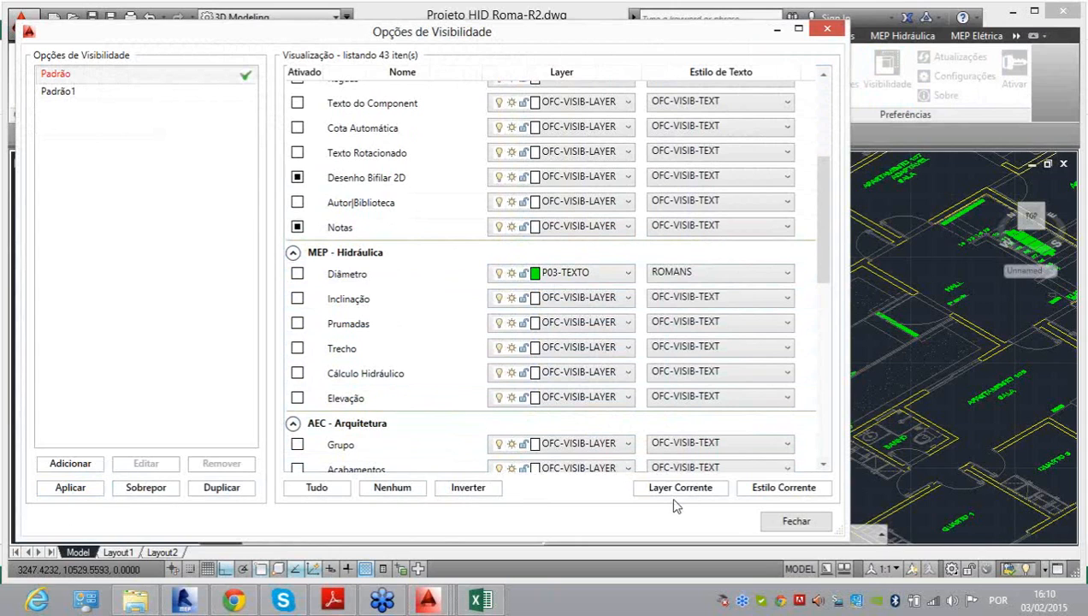
{"action": "left_click", "coordinate": [790, 522]}
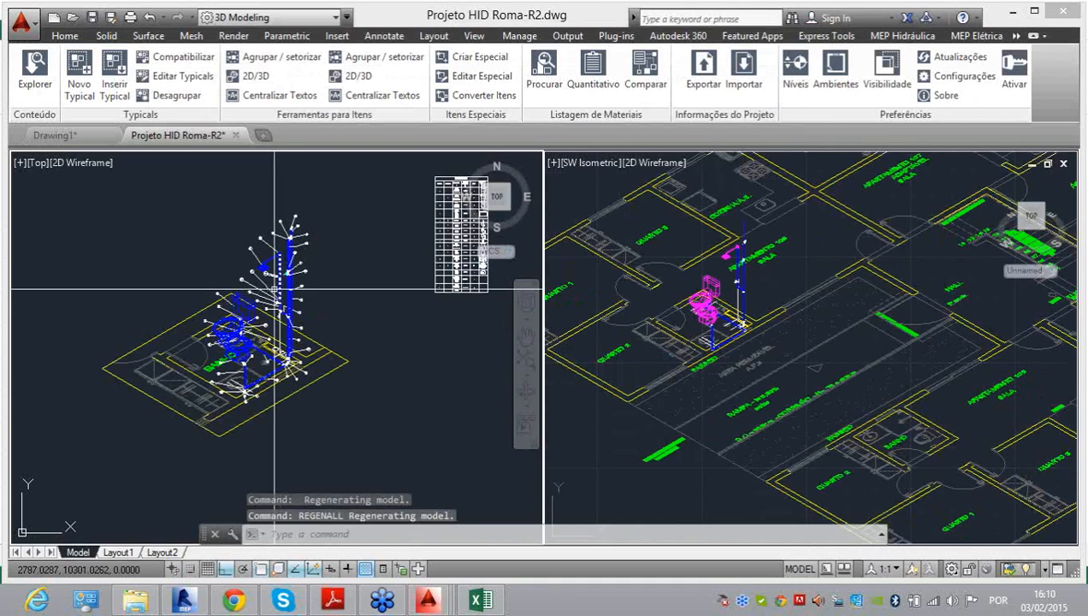
{"action": "scroll", "coordinate": [257, 287], "scroll_direction": "up", "scroll_amount": 5}
{"action": "scroll", "coordinate": [242, 271], "scroll_direction": "down", "scroll_amount": 5}
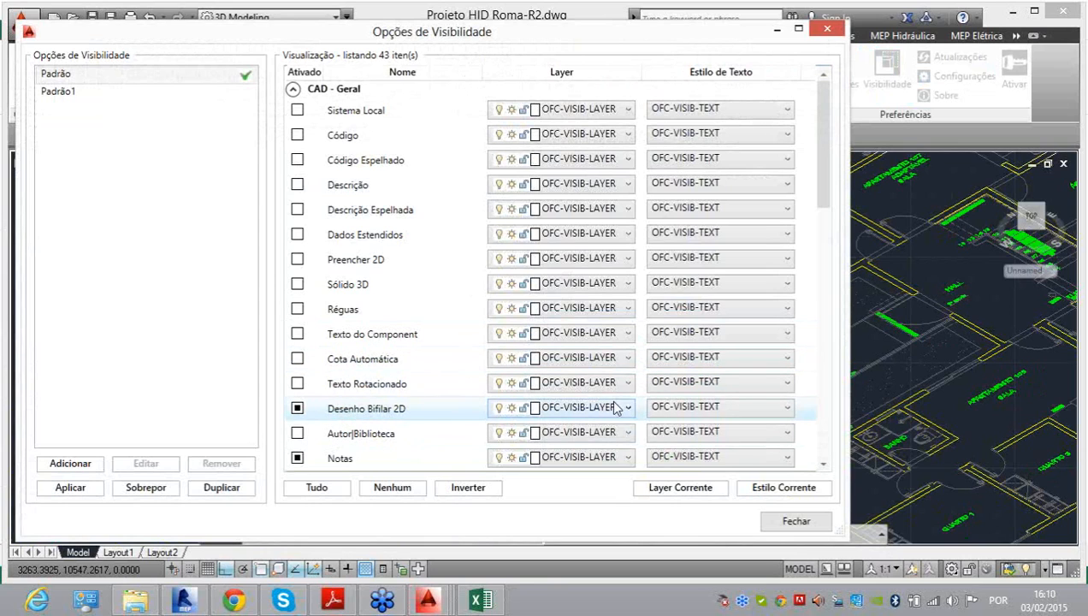
{"action": "left_click", "coordinate": [536, 411]}
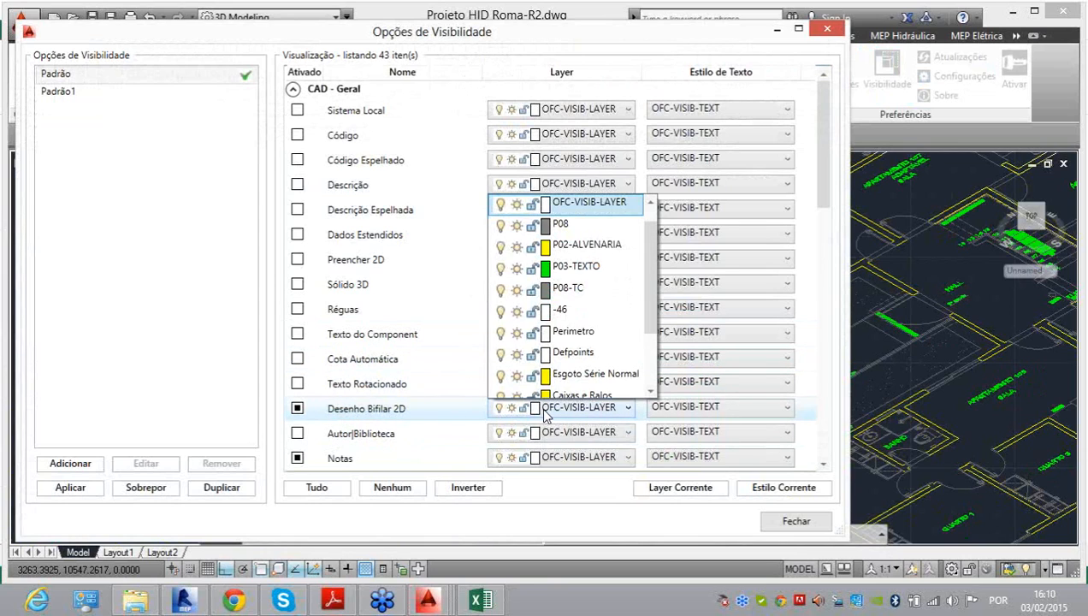
{"action": "left_click", "coordinate": [589, 268]}
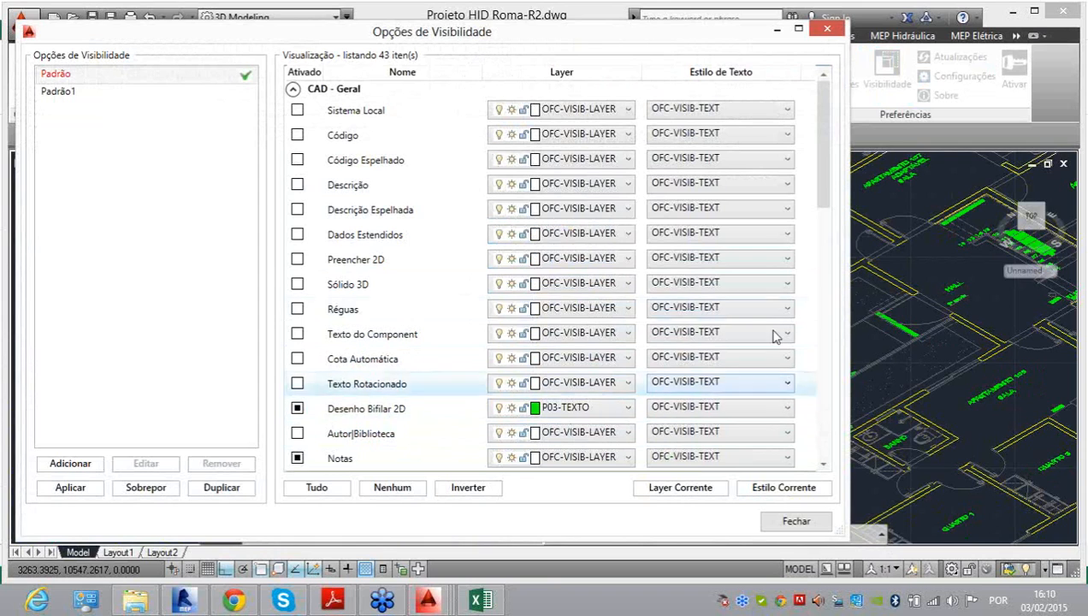
{"action": "left_click", "coordinate": [585, 408]}
{"action": "scroll", "coordinate": [598, 272], "scroll_direction": "up", "scroll_amount": 2}
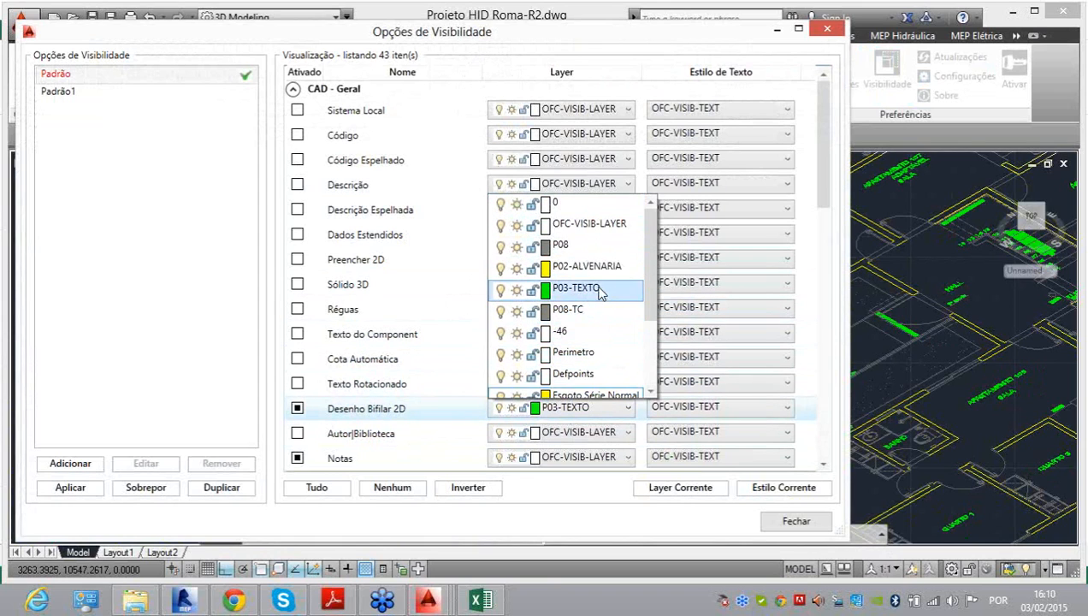
{"action": "left_click", "coordinate": [589, 225]}
Step: Assign the P03-TEXTO layer and the ROMANS text style to Notas in the visibility options and close them
{"action": "left_click_drag", "start_coordinate": [819, 184], "coordinate": [843, 272]}
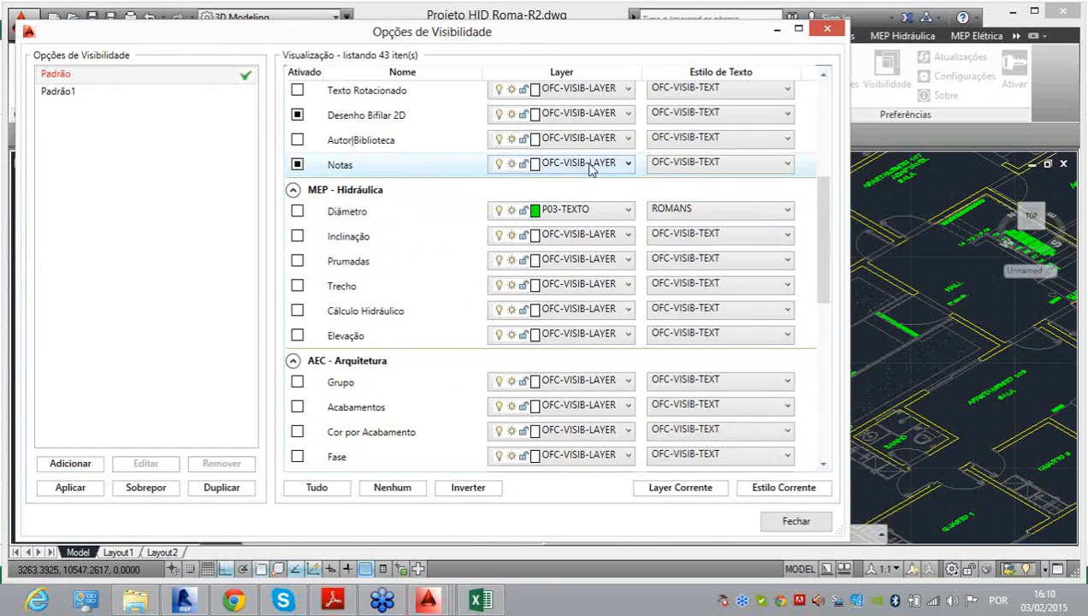
{"action": "left_click", "coordinate": [590, 165]}
{"action": "left_click", "coordinate": [580, 247]}
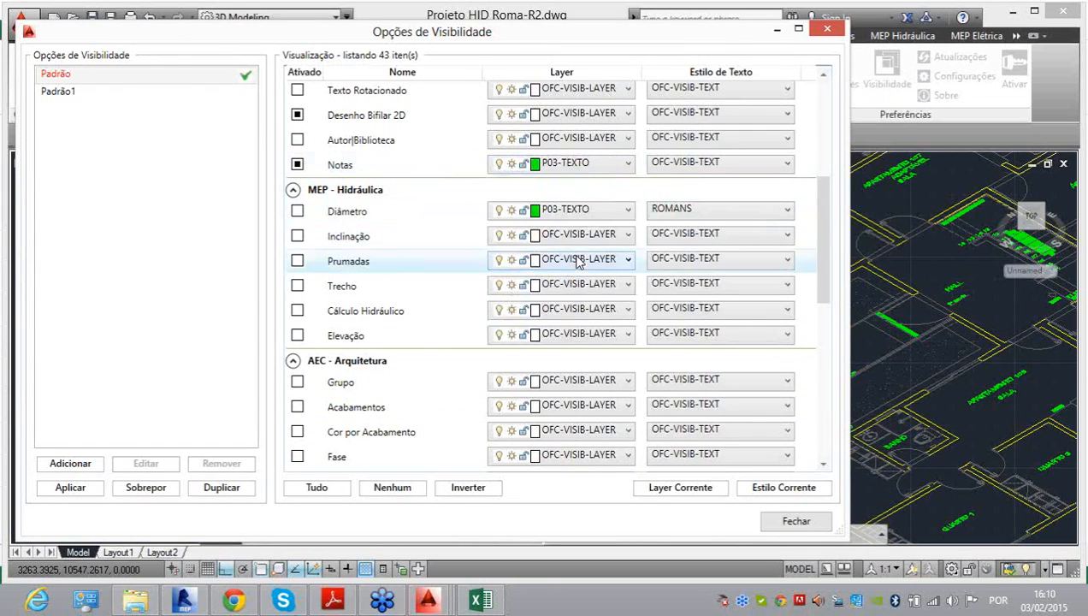
{"action": "left_click", "coordinate": [741, 163]}
{"action": "scroll", "coordinate": [744, 205], "scroll_direction": "up", "scroll_amount": 1}
{"action": "left_click", "coordinate": [741, 240]}
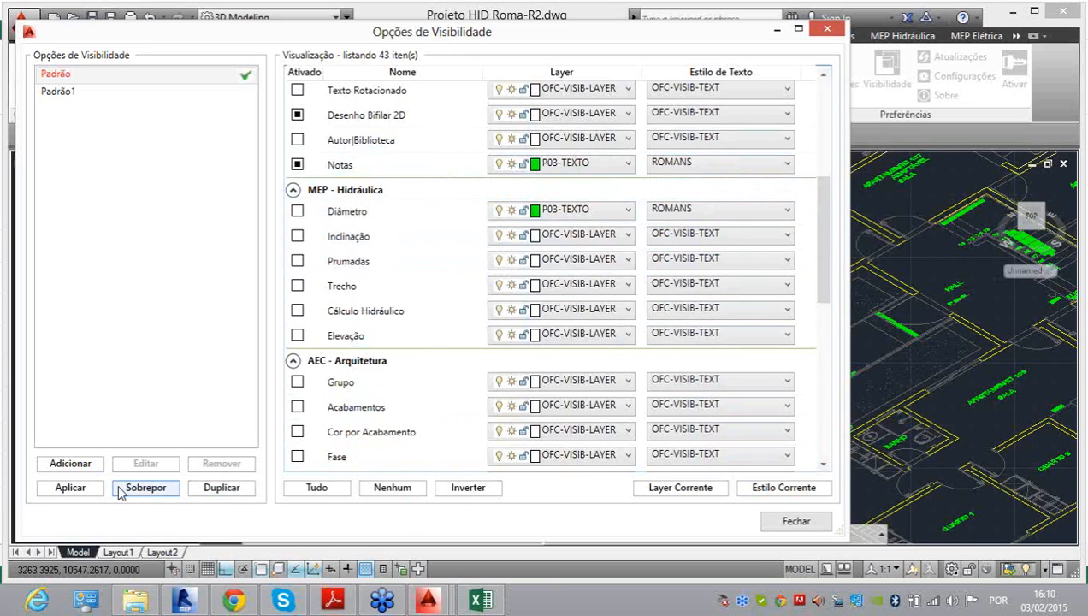
{"action": "left_click", "coordinate": [795, 523]}
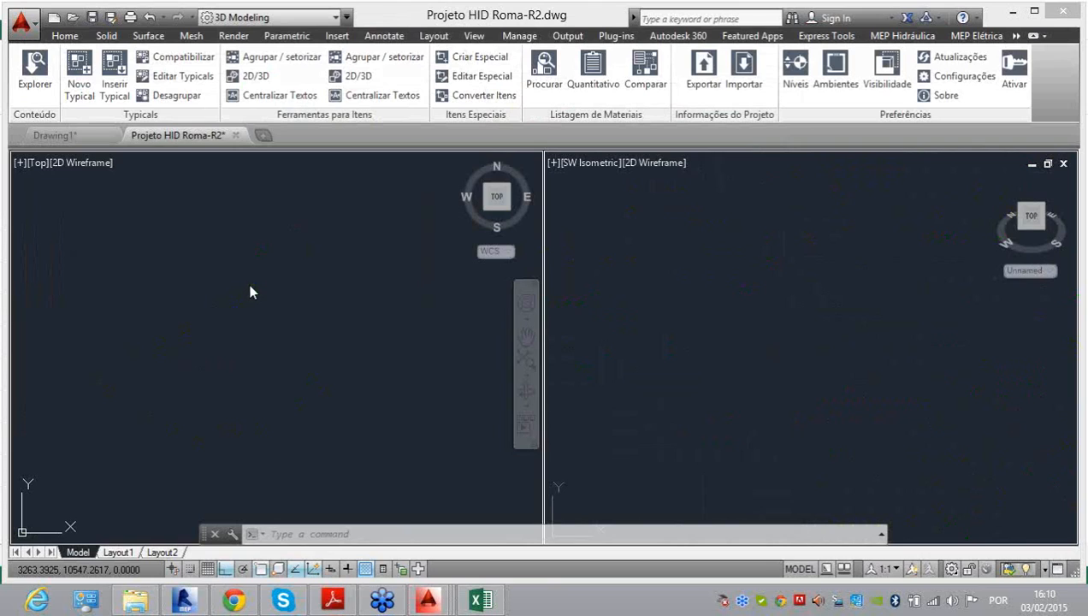
Step: Set the ROMANS text style's height to 5 and apply it
{"action": "scroll", "coordinate": [213, 258], "scroll_direction": "up", "scroll_amount": 4}
{"action": "scroll", "coordinate": [264, 273], "scroll_direction": "down", "scroll_amount": 3}
{"action": "middle_click_drag", "start_coordinate": [247, 265], "coordinate": [270, 312]}
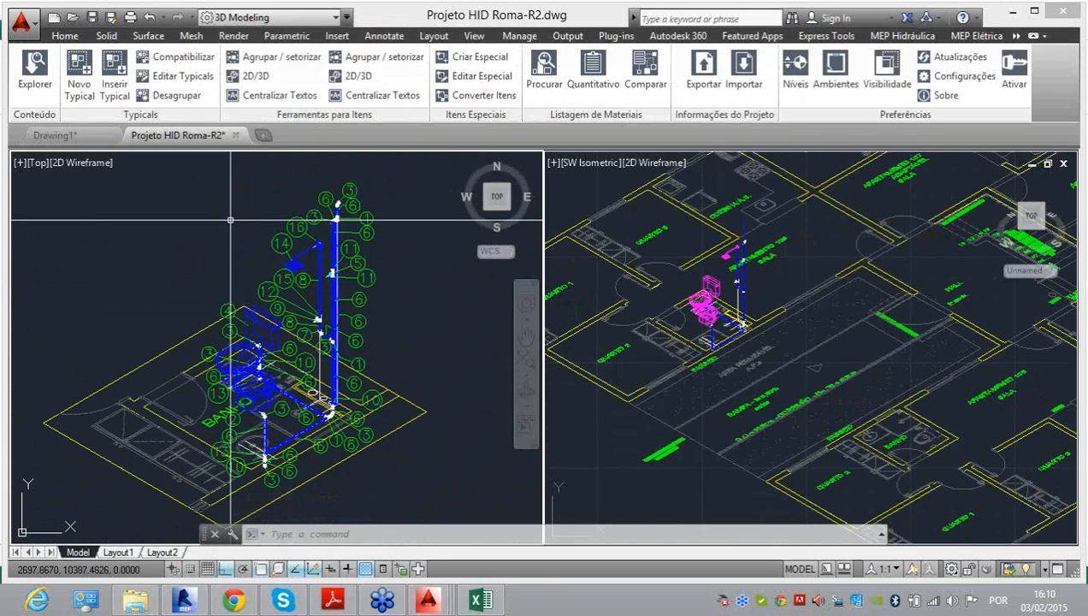
{"action": "type", "text": "s"}
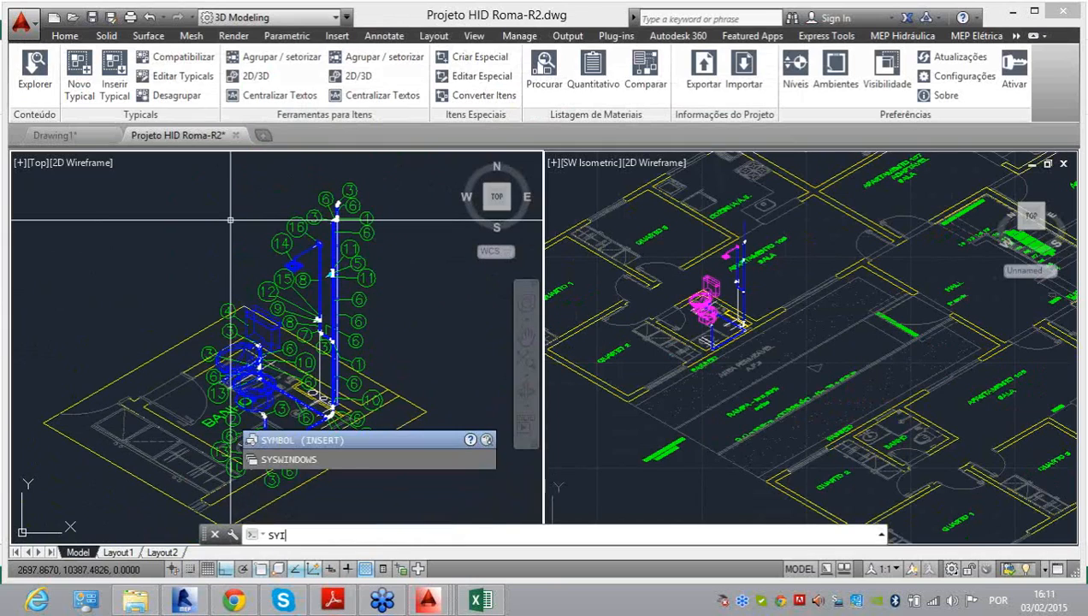
{"action": "key", "text": "BackSpace"}
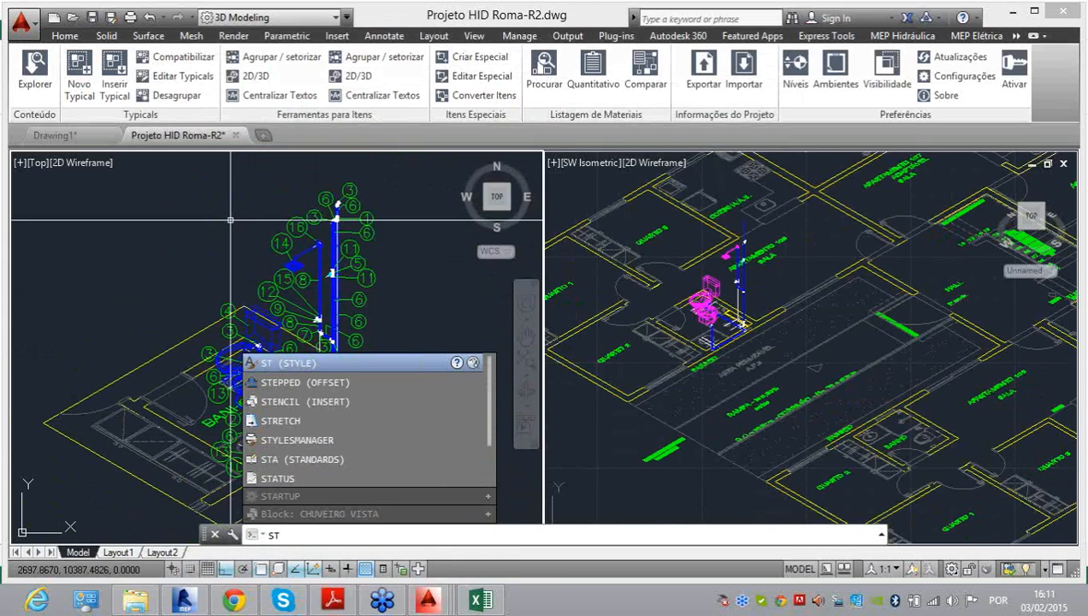
{"action": "type", "text": "y"}
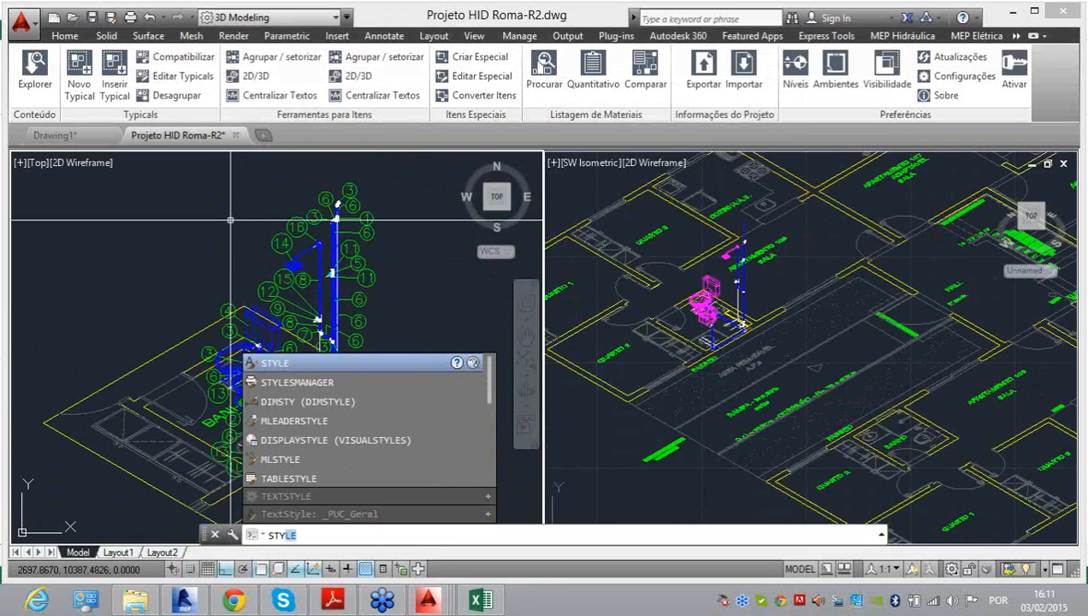
{"action": "key", "text": "Return"}
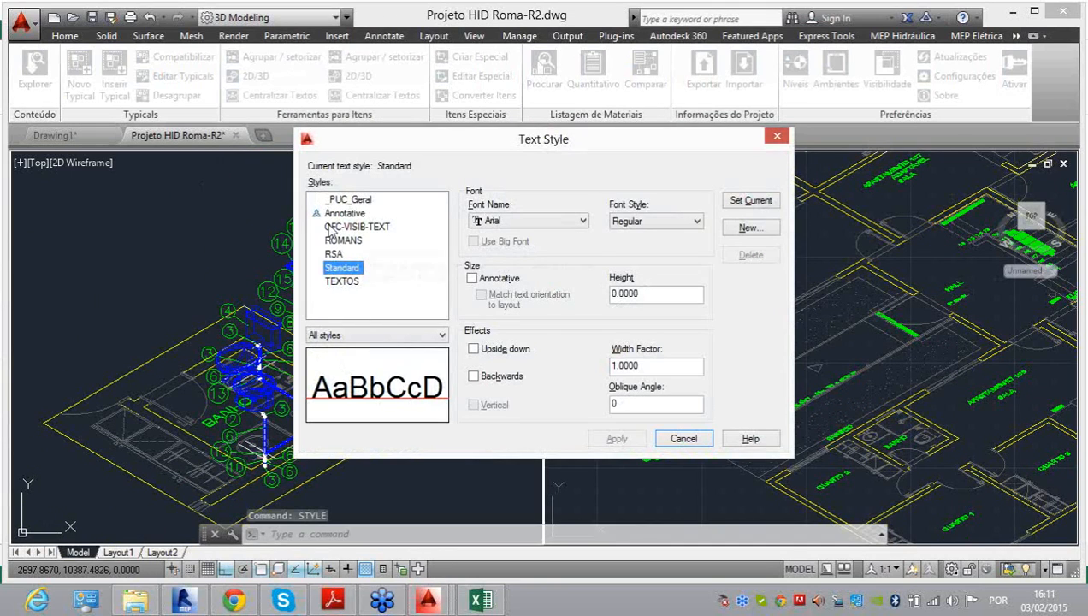
{"action": "left_click", "coordinate": [345, 240]}
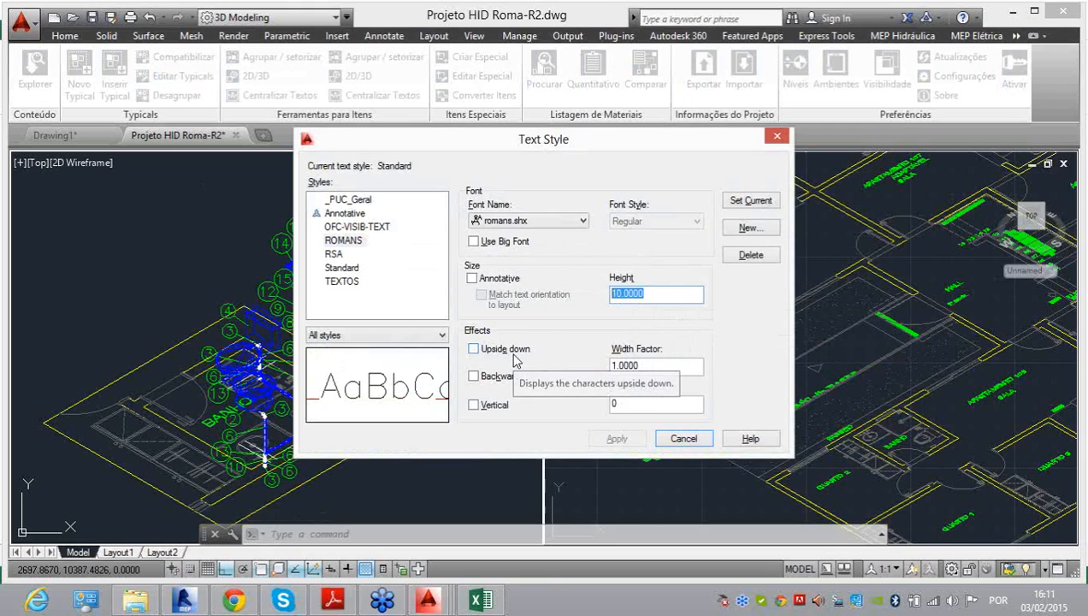
{"action": "type", "text": "5"}
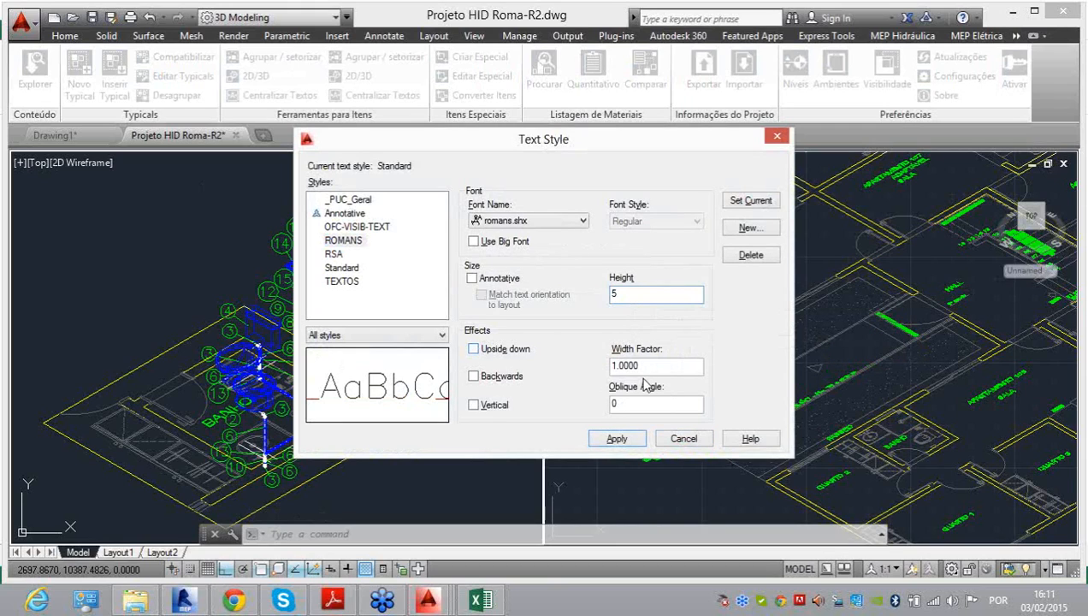
{"action": "left_click", "coordinate": [627, 439]}
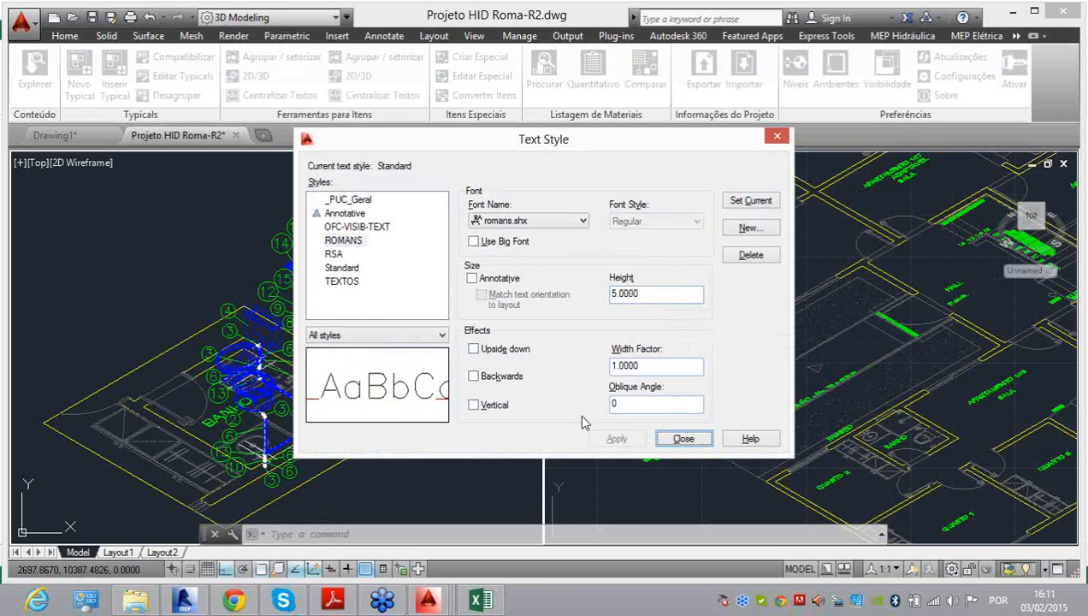
{"action": "left_click", "coordinate": [684, 439]}
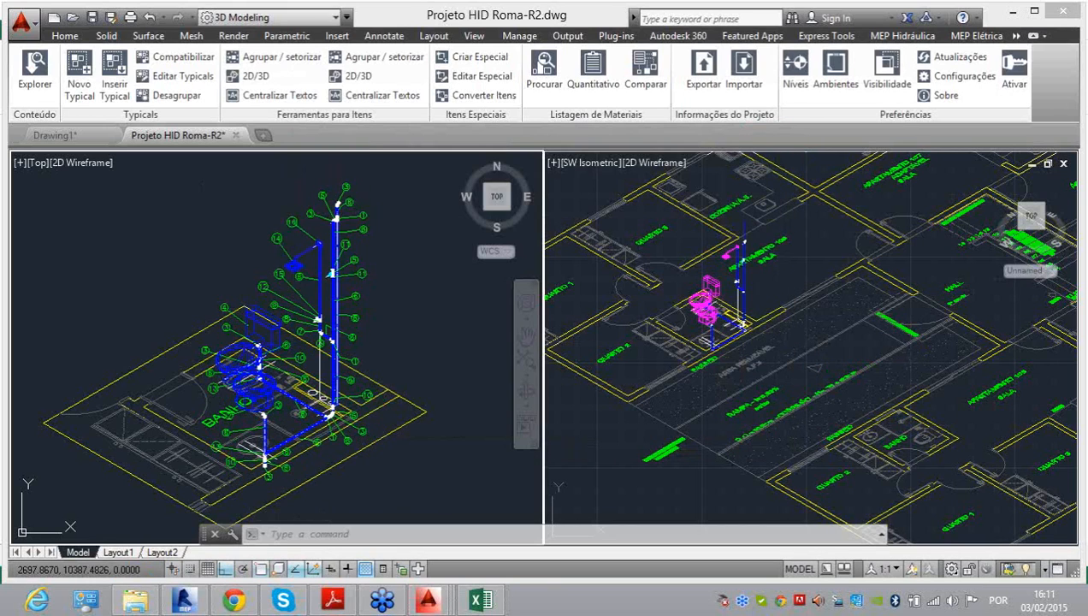
Step: Move the item 6 note beside the top of the riser in the isometric closer to its pipe
{"action": "scroll", "coordinate": [311, 224], "scroll_direction": "up", "scroll_amount": 3}
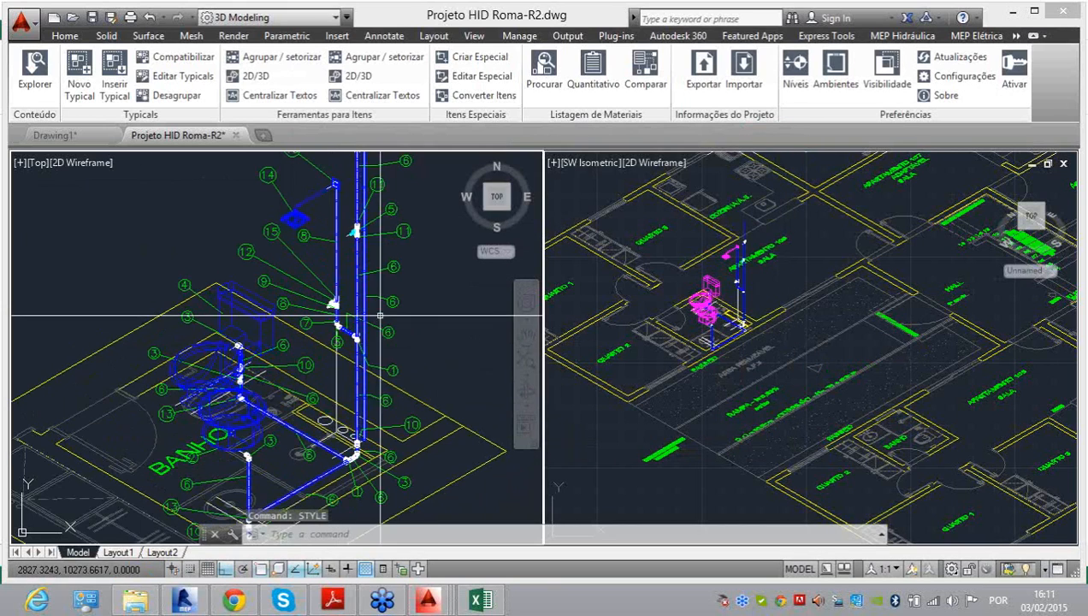
{"action": "scroll", "coordinate": [312, 225], "scroll_direction": "up", "scroll_amount": 3}
{"action": "left_click", "coordinate": [319, 333]}
{"action": "left_click", "coordinate": [316, 335]}
{"action": "scroll", "coordinate": [316, 335], "scroll_direction": "up", "scroll_amount": 2}
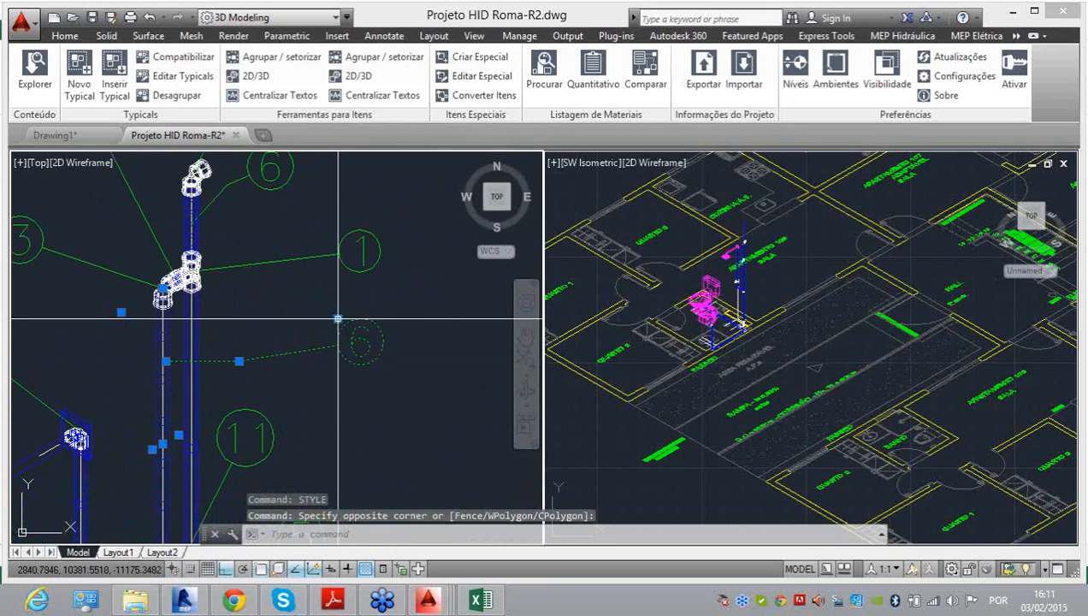
{"action": "left_click", "coordinate": [338, 319]}
{"action": "left_click", "coordinate": [248, 320]}
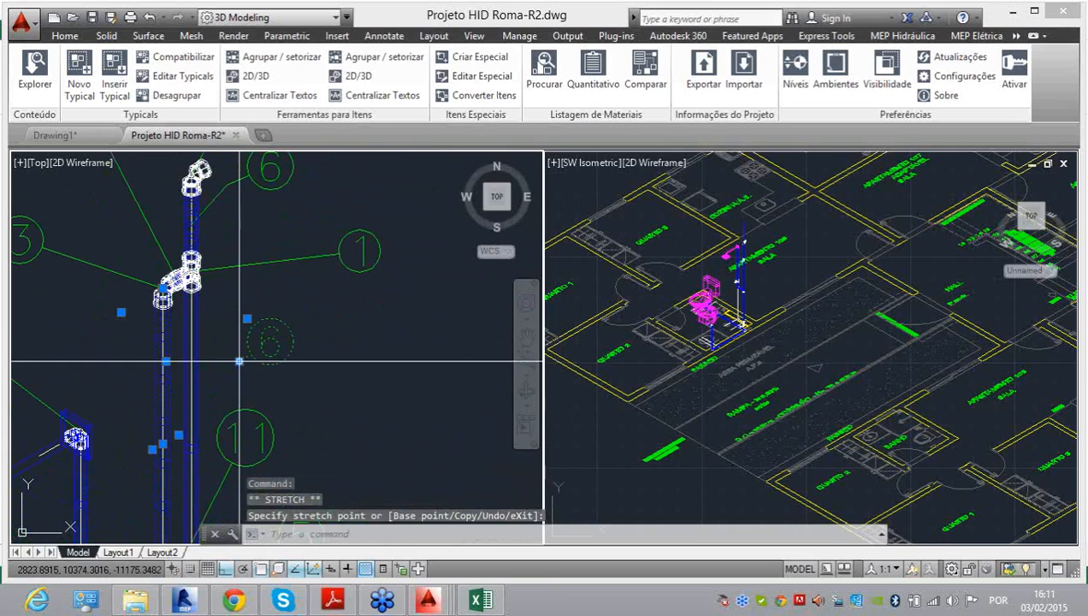
{"action": "left_click", "coordinate": [239, 361]}
{"action": "left_click", "coordinate": [165, 361]}
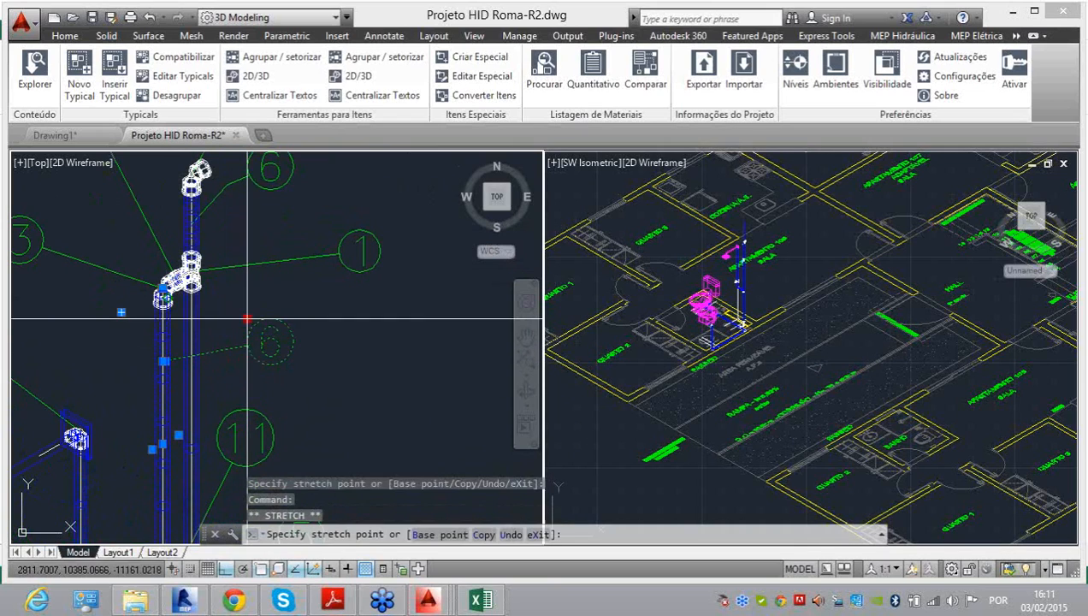
Step: Move the item 1 note and the item 6 note above it closer to the riser's upper fittings
{"action": "left_click", "coordinate": [374, 249]}
{"action": "left_click", "coordinate": [337, 208]}
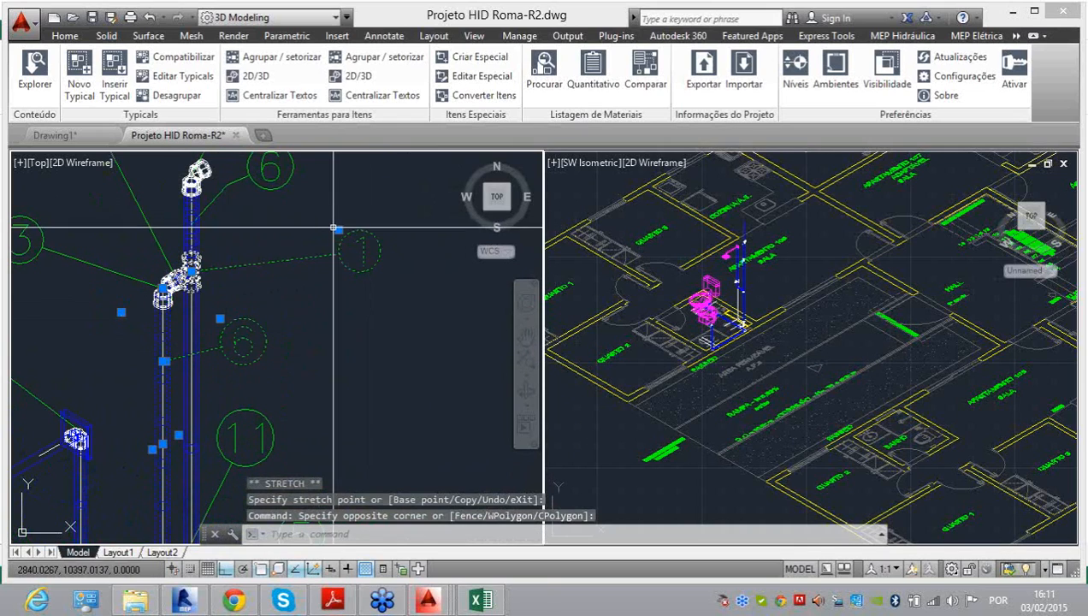
{"action": "left_click", "coordinate": [338, 229]}
{"action": "left_click", "coordinate": [217, 230]}
{"action": "middle_click_drag", "start_coordinate": [263, 249], "coordinate": [343, 325]}
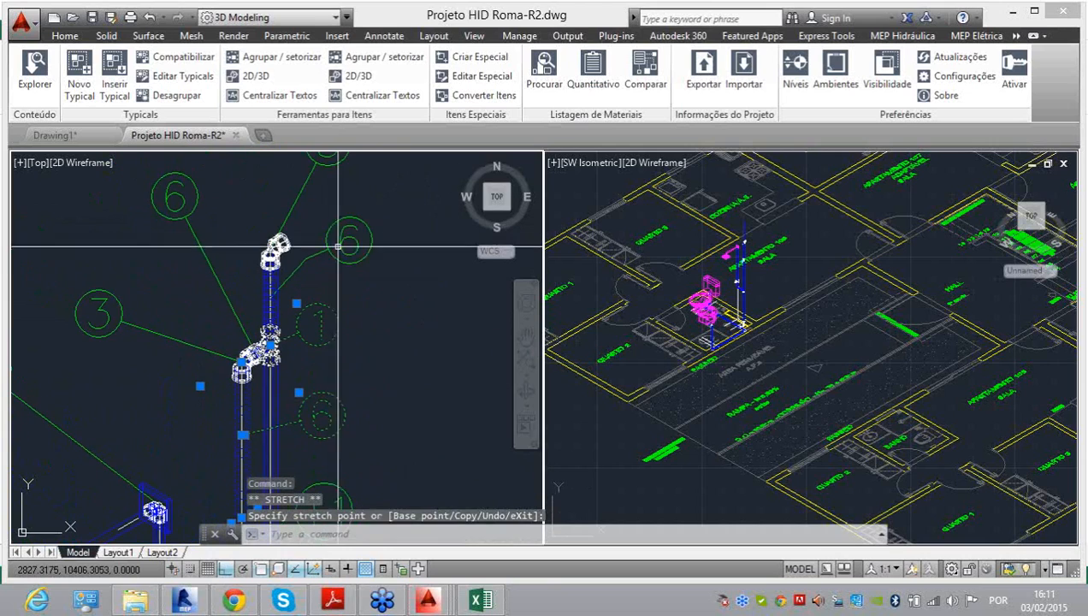
{"action": "left_click", "coordinate": [325, 251]}
{"action": "left_click", "coordinate": [326, 217]}
{"action": "left_click", "coordinate": [304, 224]}
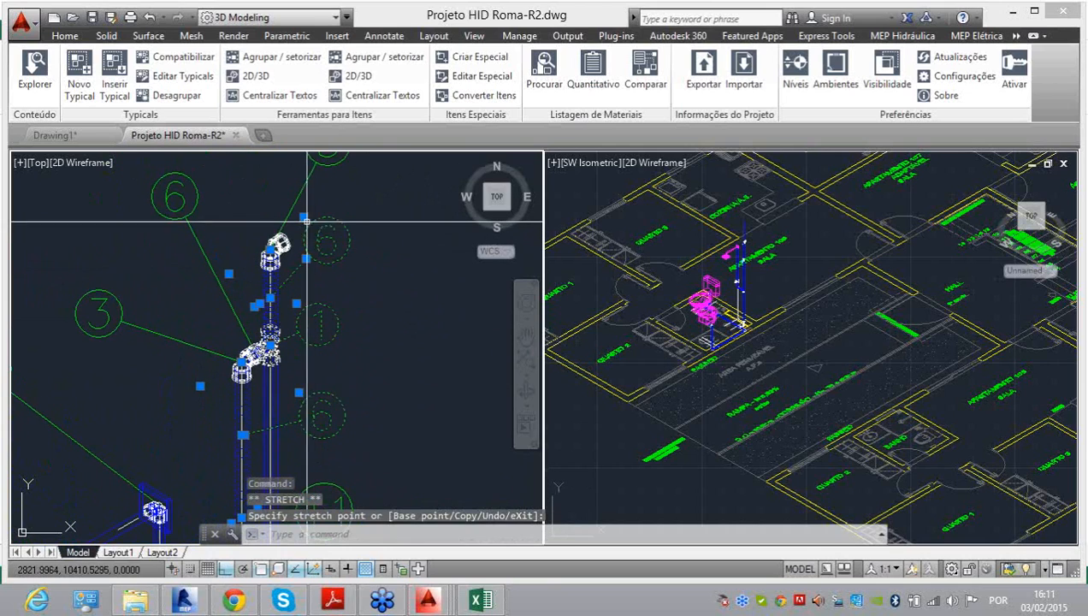
Step: Move the item 6 note on the other side of the riser, above the item 3 note, closer to the pipe
{"action": "left_click", "coordinate": [185, 211]}
{"action": "left_click", "coordinate": [152, 173]}
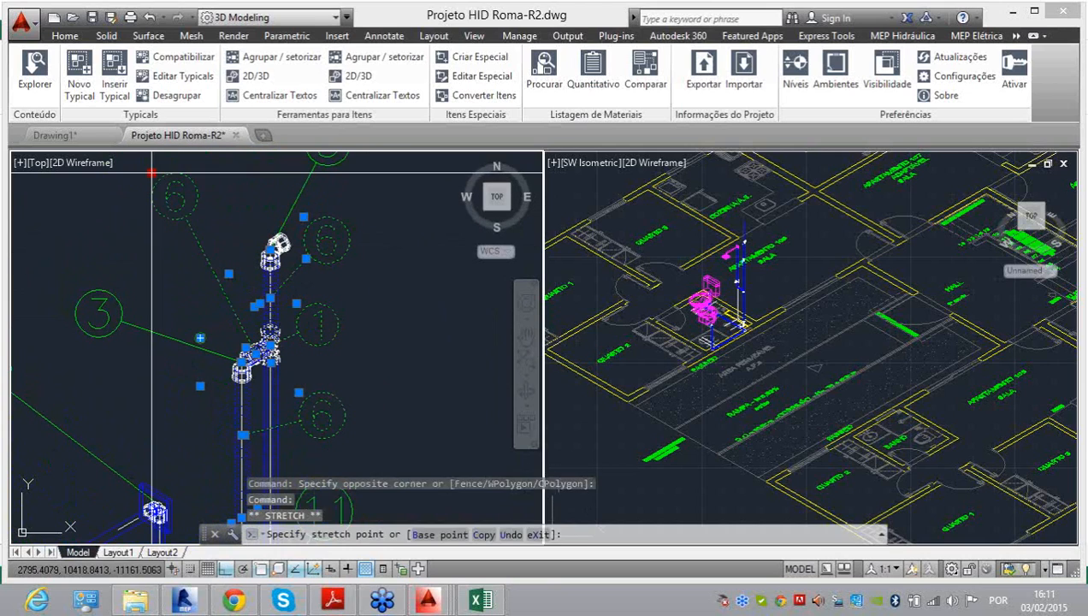
{"action": "left_click", "coordinate": [195, 271]}
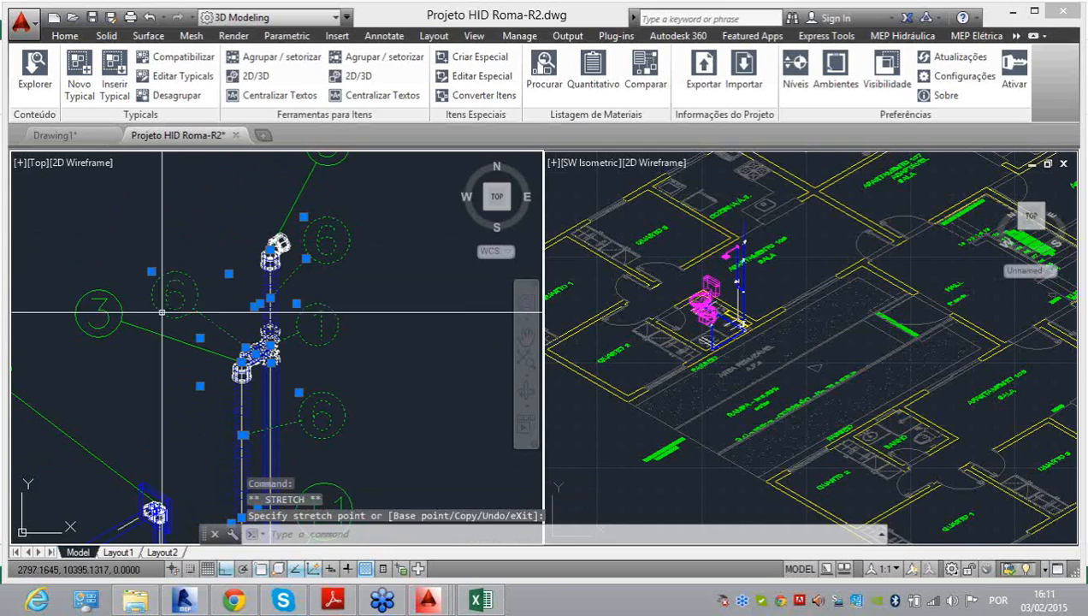
{"action": "left_click", "coordinate": [200, 338]}
{"action": "left_click", "coordinate": [194, 242]}
{"action": "left_click", "coordinate": [200, 338]}
{"action": "left_click", "coordinate": [200, 255]}
Step: Move the item 3 note next to it closer to the riser and clear the selection
{"action": "left_click", "coordinate": [131, 311]}
{"action": "left_click", "coordinate": [105, 289]}
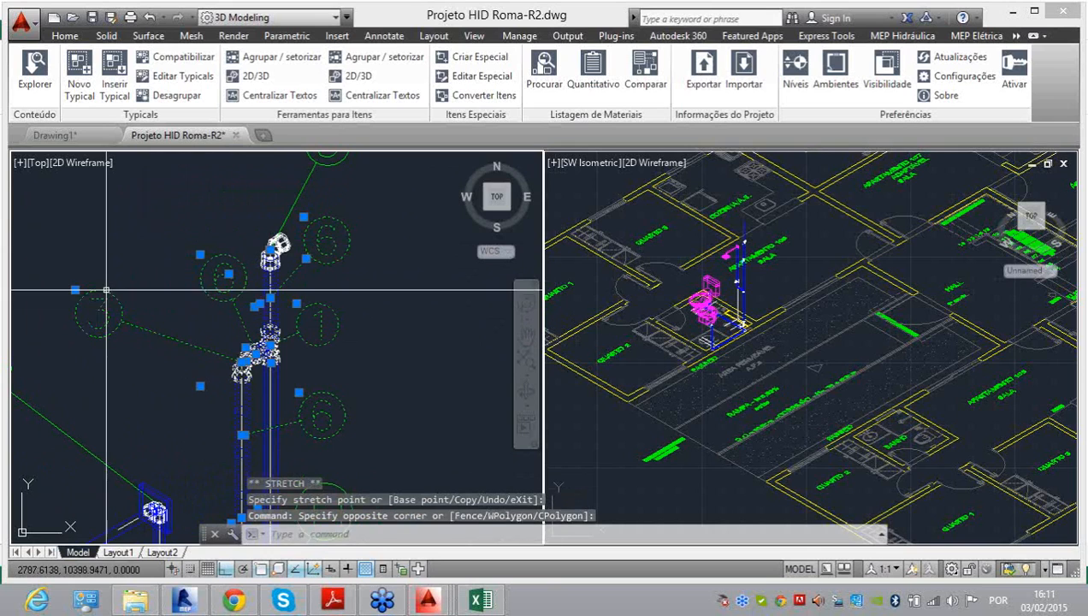
{"action": "left_click", "coordinate": [75, 289]}
{"action": "key", "text": "Escape"}
{"action": "key", "text": "Escape"}
{"action": "scroll", "coordinate": [126, 290], "scroll_direction": "down", "scroll_amount": 3}
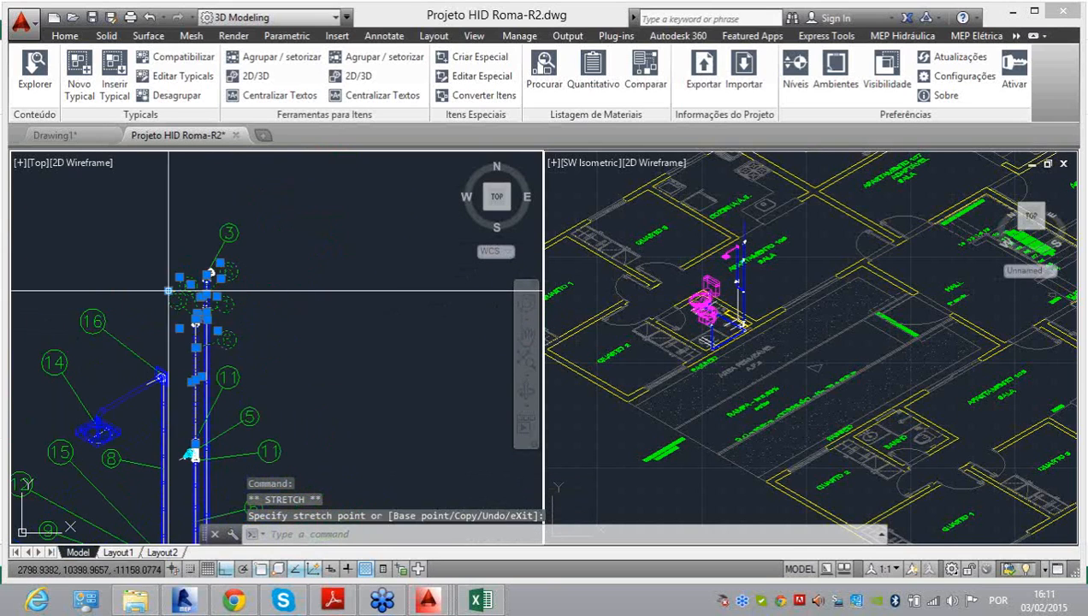
Step: Select the LEGENDA2 table and show its properties clear of the drawing
{"action": "scroll", "coordinate": [351, 352], "scroll_direction": "down", "scroll_amount": 6}
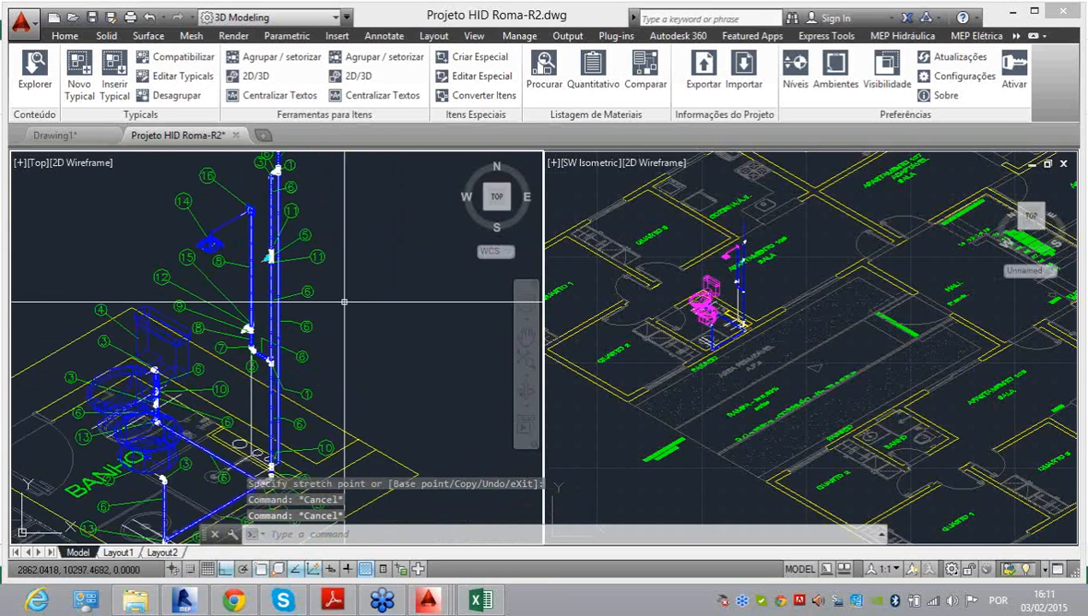
{"action": "scroll", "coordinate": [349, 314], "scroll_direction": "up", "scroll_amount": 10}
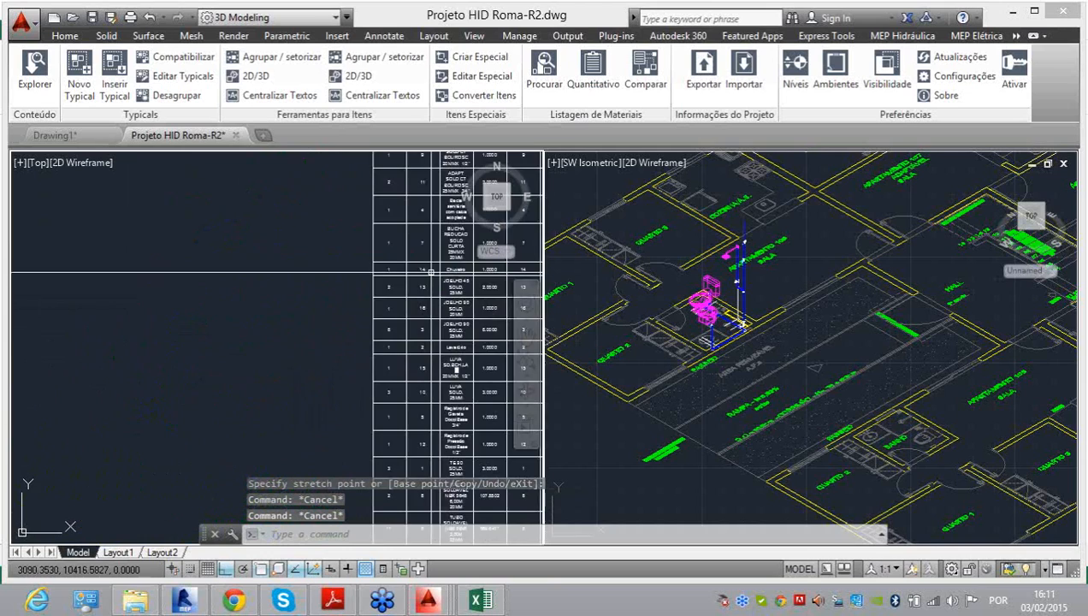
{"action": "middle_click_drag", "start_coordinate": [164, 201], "coordinate": [133, 349]}
{"action": "scroll", "coordinate": [136, 275], "scroll_direction": "down", "scroll_amount": 4}
{"action": "left_click", "coordinate": [142, 211]}
{"action": "left_click", "coordinate": [87, 263]}
{"action": "middle_click_drag", "start_coordinate": [85, 255], "coordinate": [249, 187]}
{"action": "type", "text": "CH"}
{"action": "key", "text": "Return"}
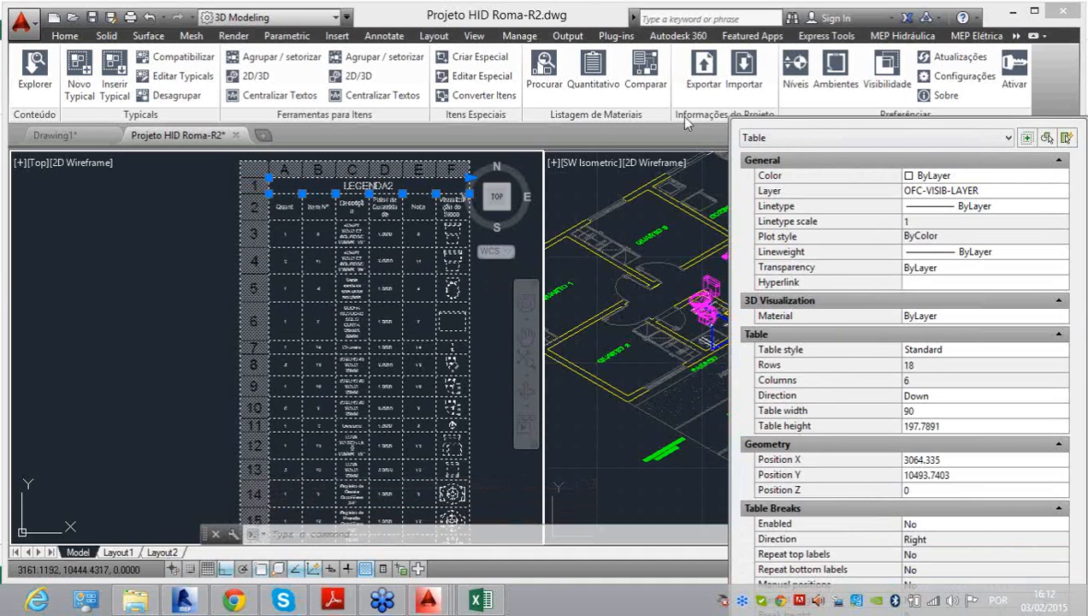
{"action": "left_click_drag", "start_coordinate": [1087, 129], "coordinate": [1003, 23]}
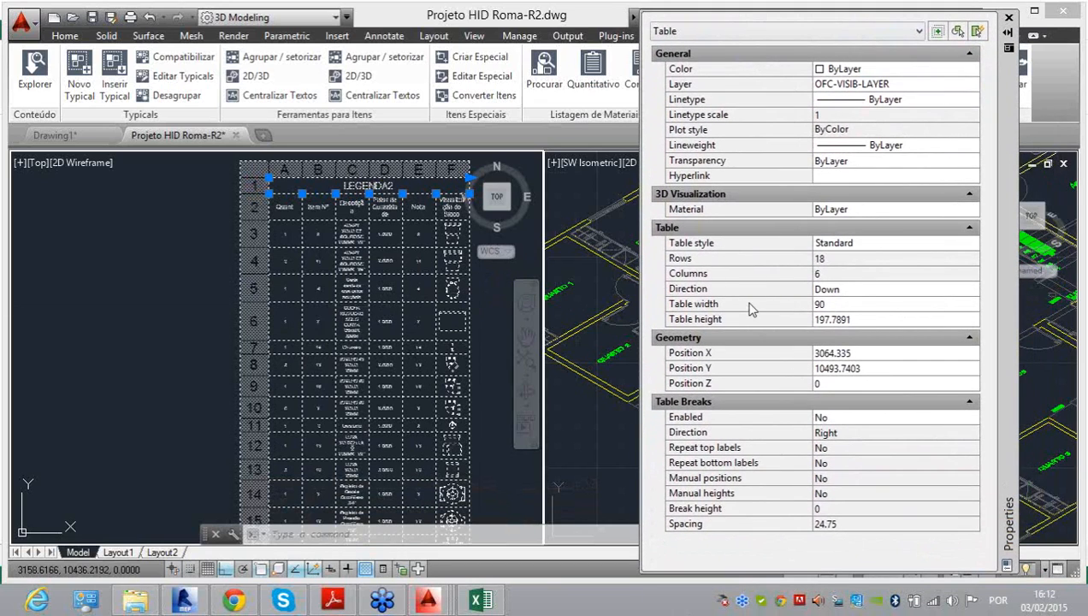
Step: Set the text height of the Quant. column in the LEGENDA2 table to 5
{"action": "left_click", "coordinate": [192, 303]}
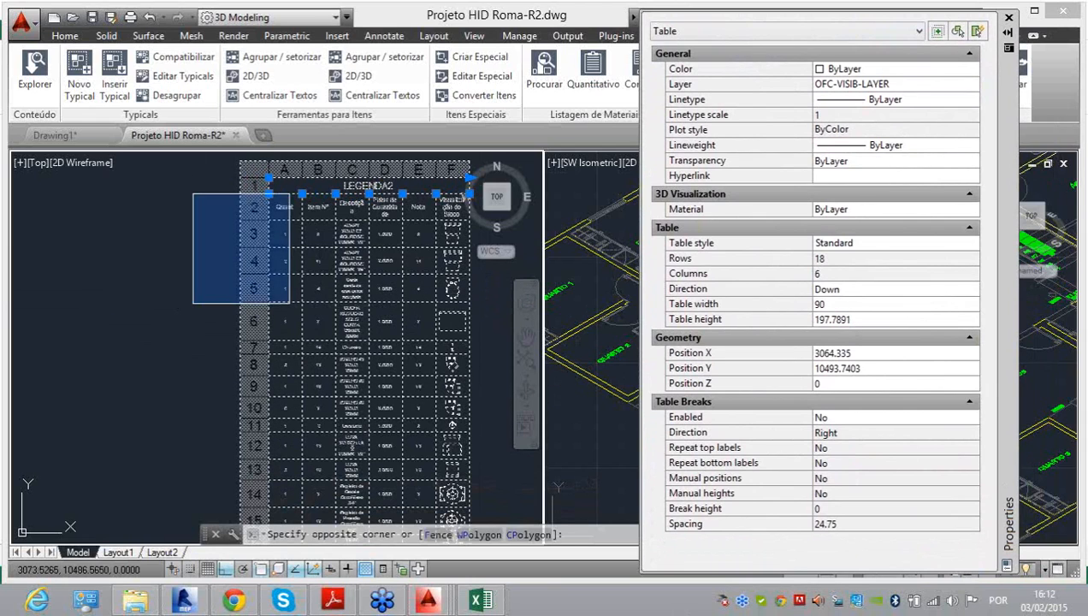
{"action": "left_click", "coordinate": [285, 169]}
{"action": "left_click", "coordinate": [285, 170]}
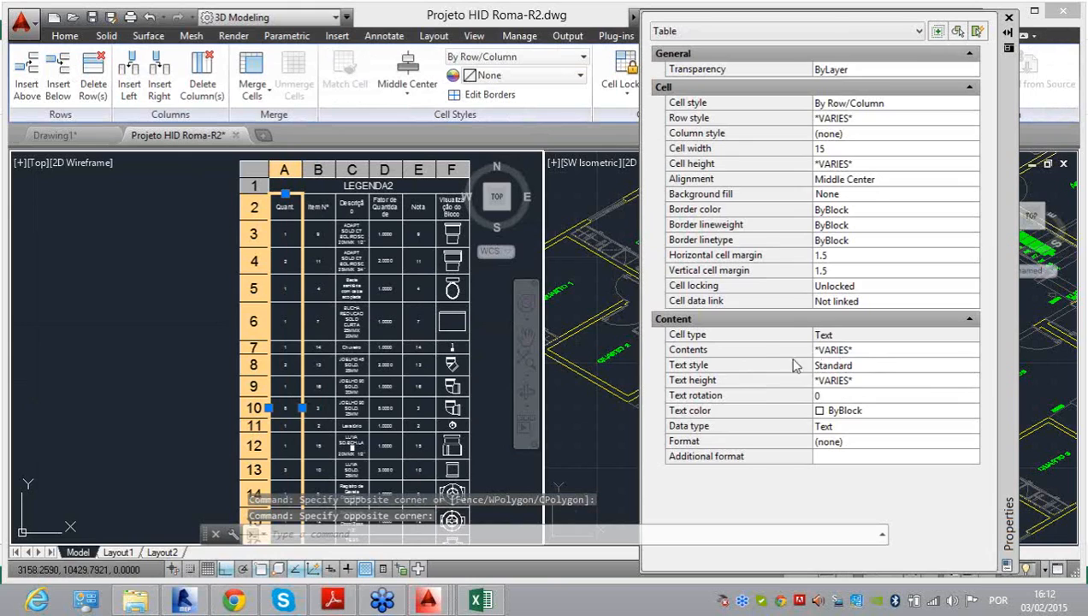
{"action": "left_click", "coordinate": [894, 381]}
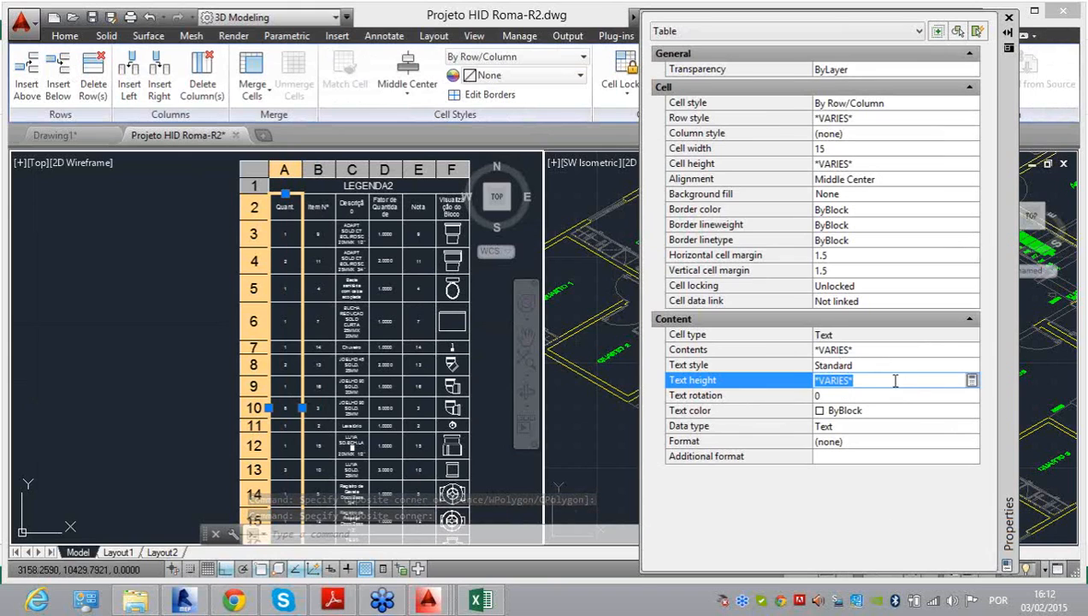
{"action": "type", "text": "5"}
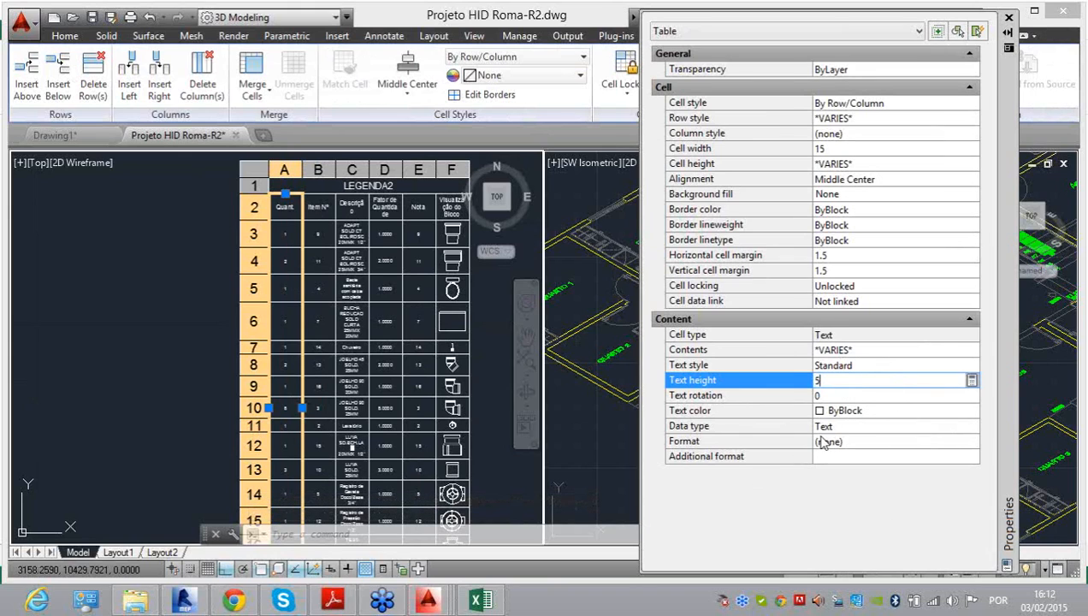
{"action": "key", "text": "Tab"}
Step: Set the text height of the Item Nº, Descrição, Fator de Quantidade and Nota columns in LEGENDA2 to 5 and close the properties
{"action": "left_click", "coordinate": [320, 172]}
{"action": "key", "text": "Tab"}
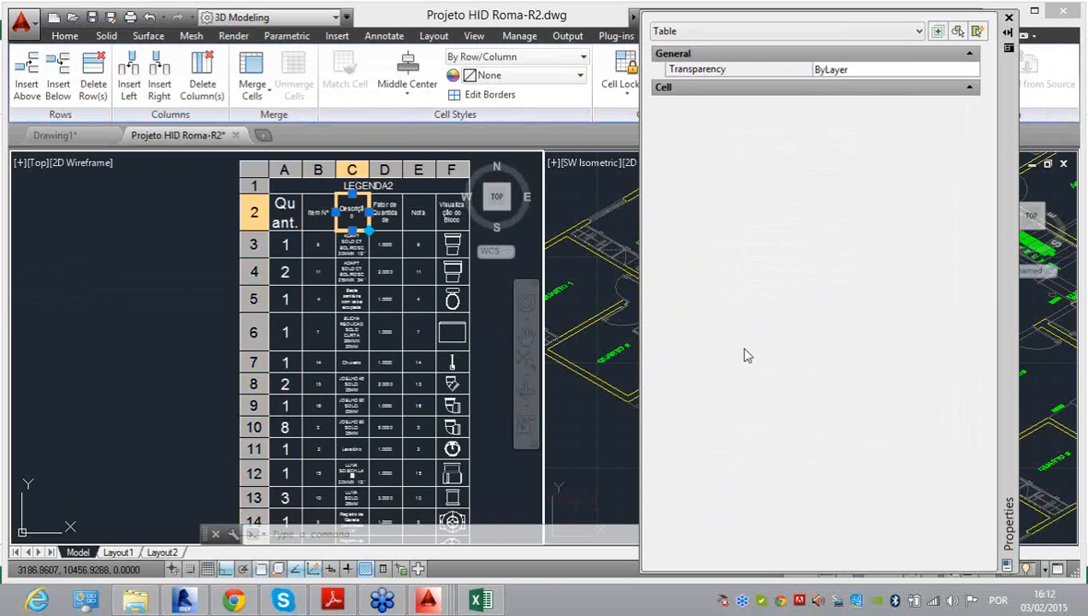
{"action": "left_click", "coordinate": [320, 168]}
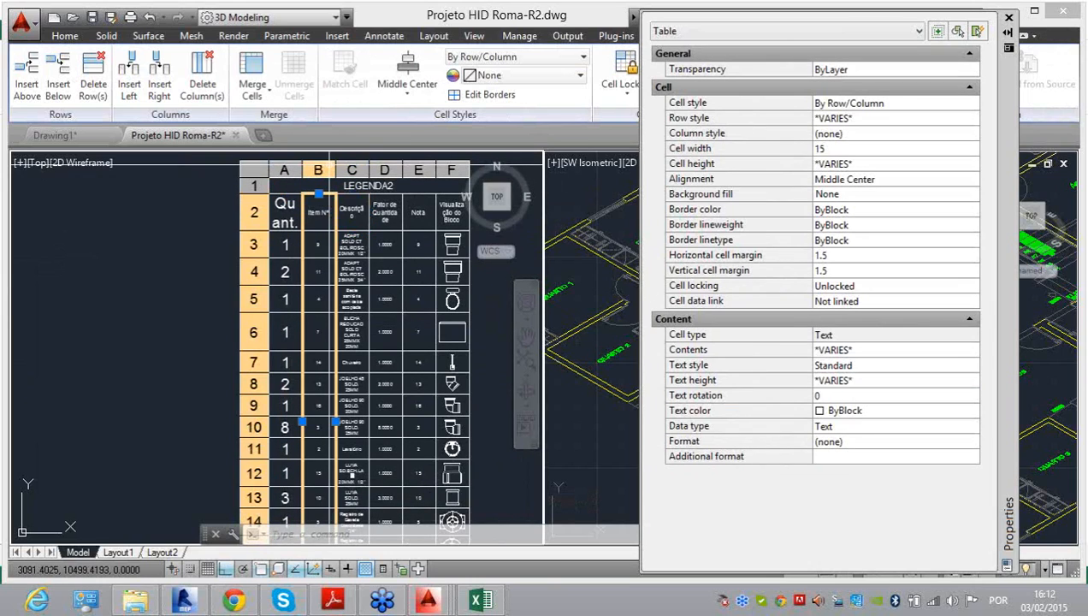
{"action": "left_click", "coordinate": [341, 171], "text": "shift"}
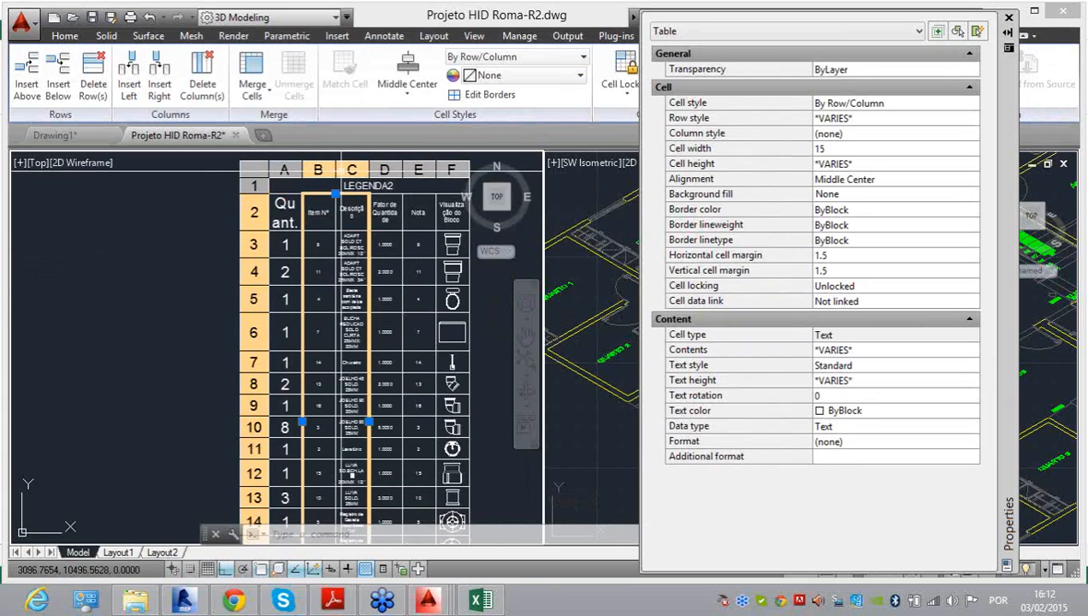
{"action": "left_click", "coordinate": [419, 170], "text": "shift"}
{"action": "left_click", "coordinate": [452, 171], "text": "shift"}
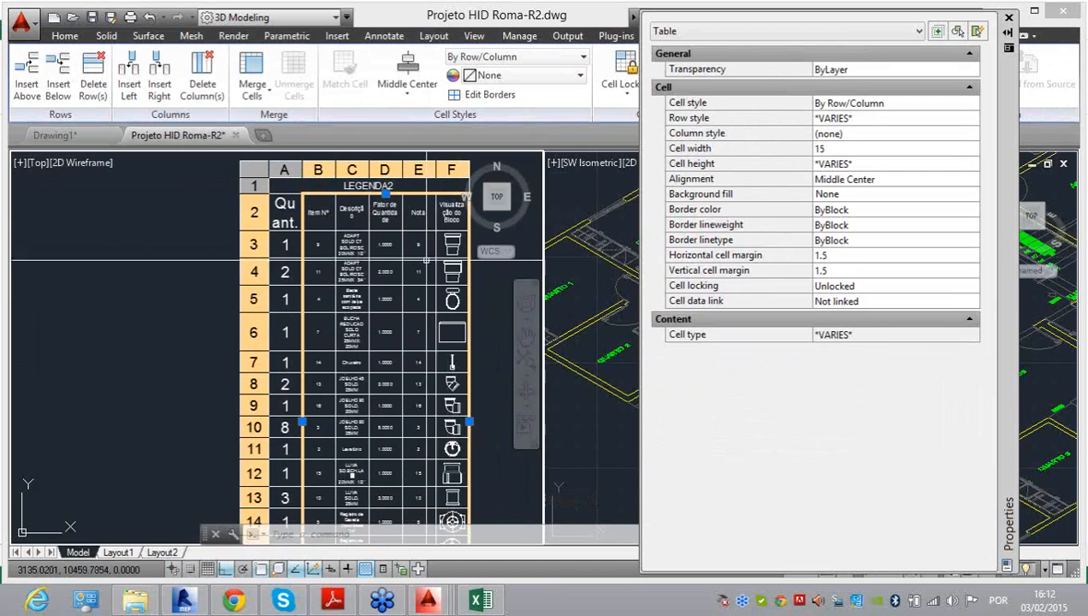
{"action": "left_click", "coordinate": [415, 176], "text": "shift"}
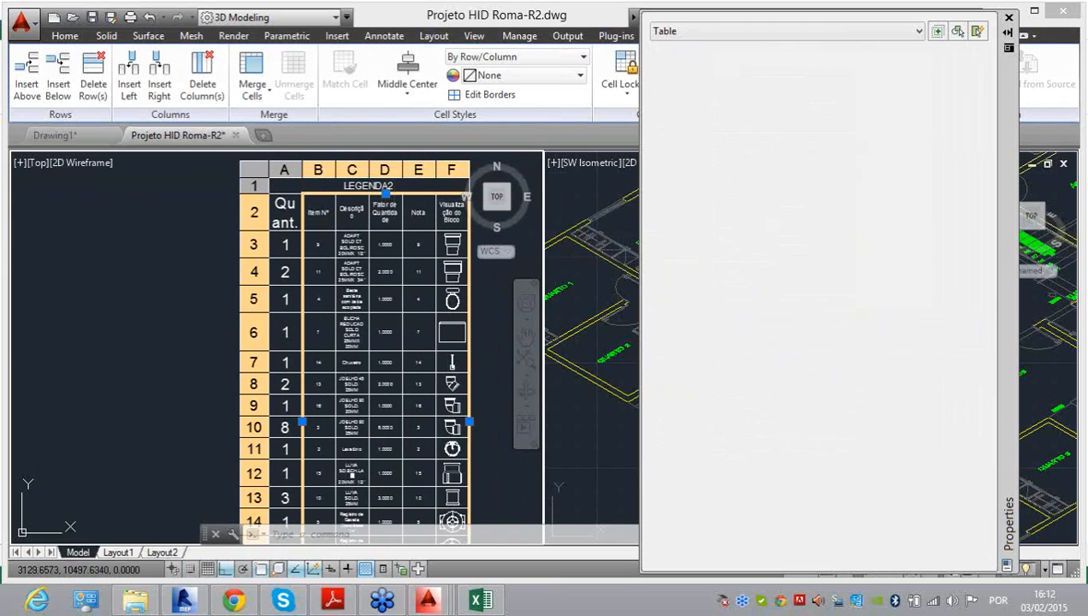
{"action": "left_click", "coordinate": [392, 173], "text": "shift"}
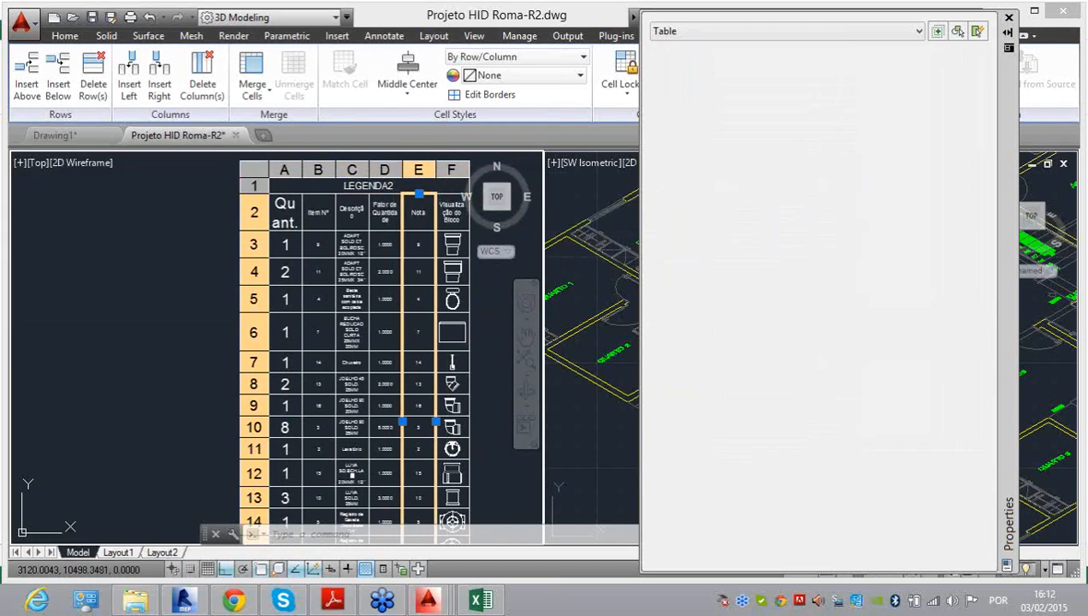
{"action": "left_click", "coordinate": [351, 168], "text": "shift"}
{"action": "left_click", "coordinate": [317, 167], "text": "shift"}
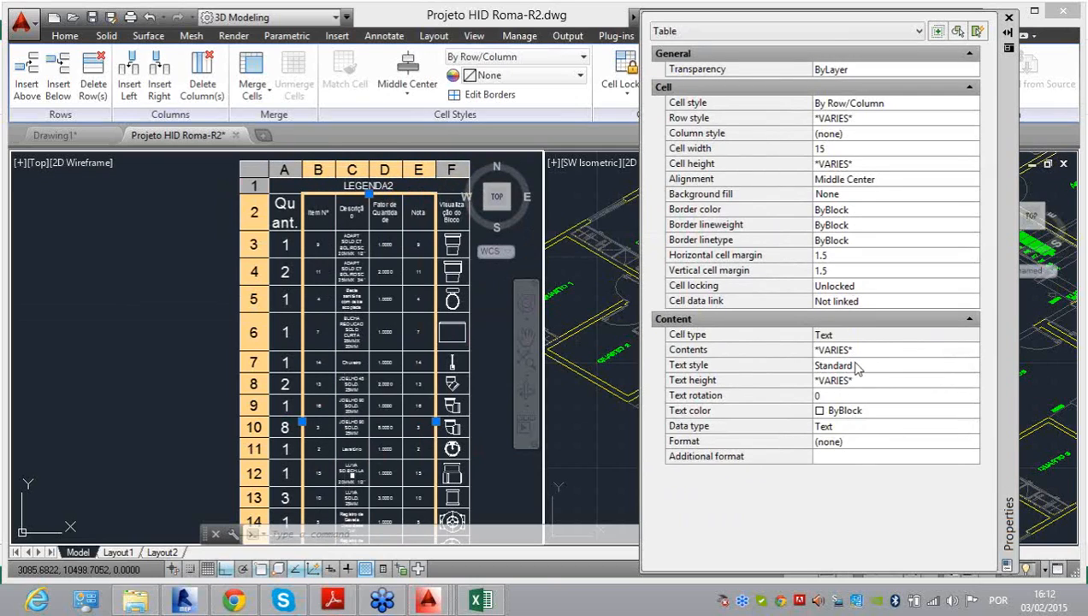
{"action": "left_click", "coordinate": [873, 382]}
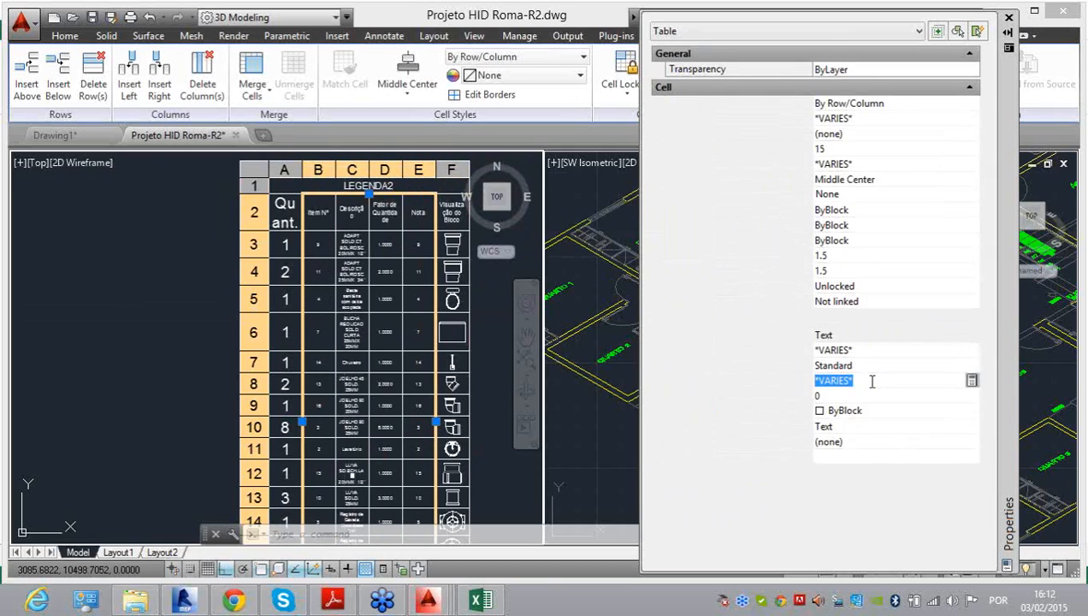
{"action": "type", "text": "5"}
{"action": "key", "text": "Return"}
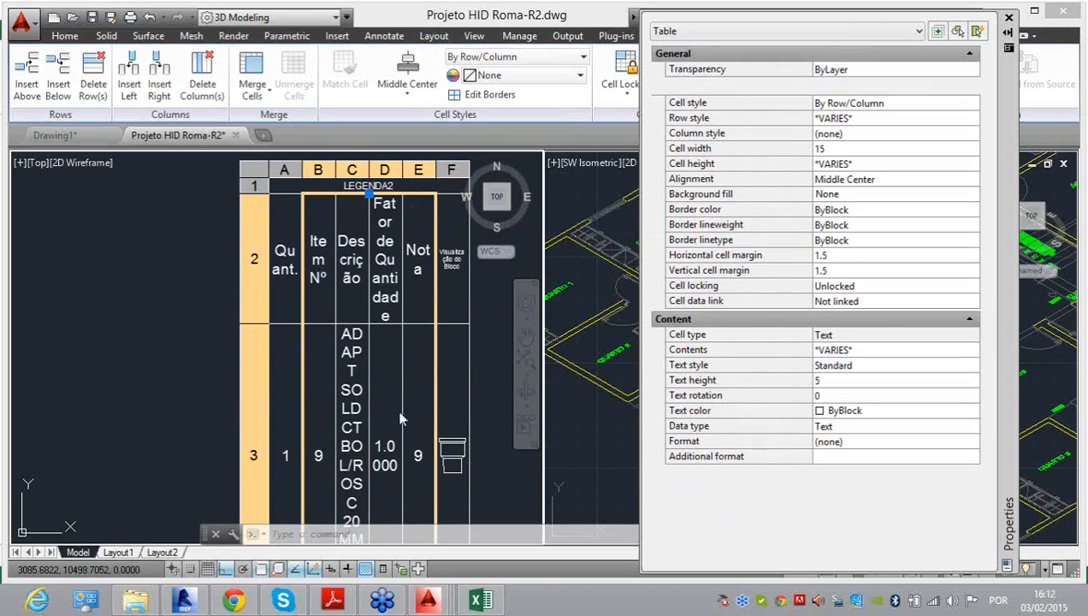
{"action": "key", "text": "Escape"}
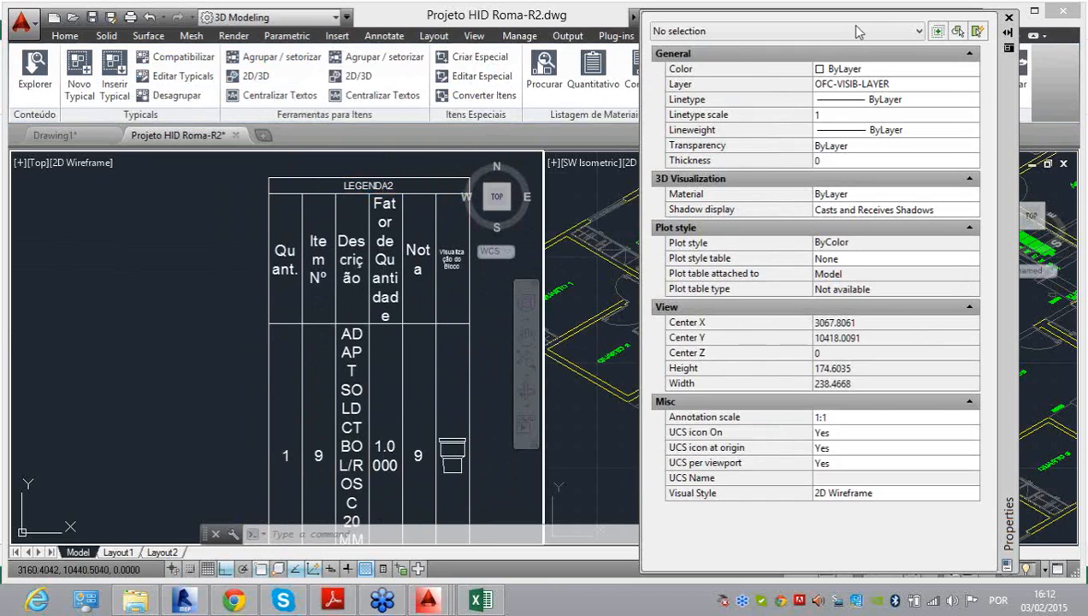
{"action": "left_click", "coordinate": [1009, 18]}
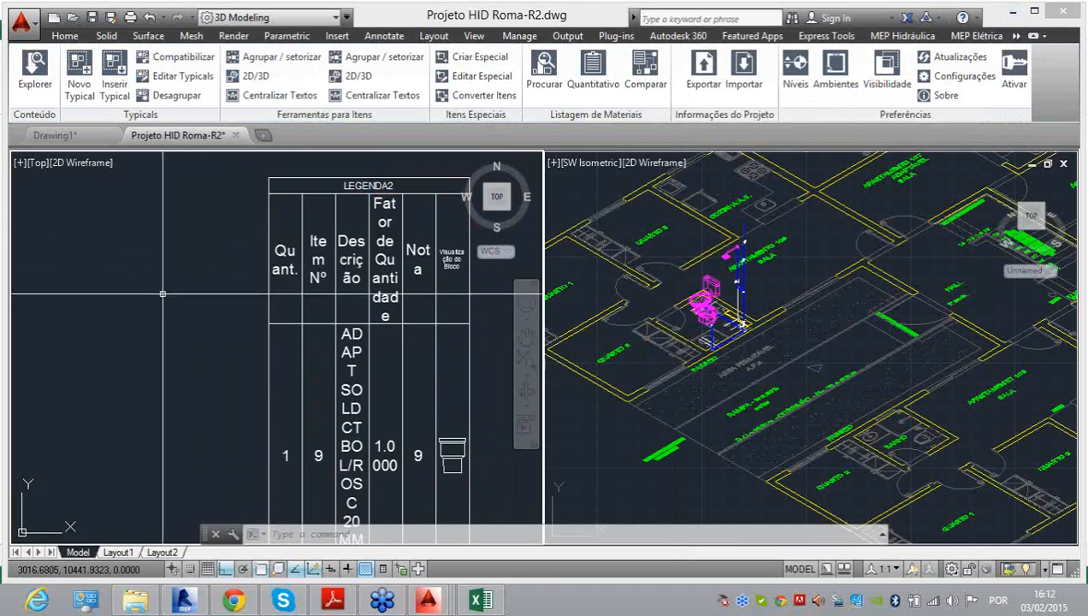
Step: Stretch the LEGENDA2 table wider from its upper-right corner so its columns widen evenly, and deselect it
{"action": "scroll", "coordinate": [147, 372], "scroll_direction": "down", "scroll_amount": 10}
{"action": "middle_click_drag", "start_coordinate": [147, 372], "coordinate": [165, 353]}
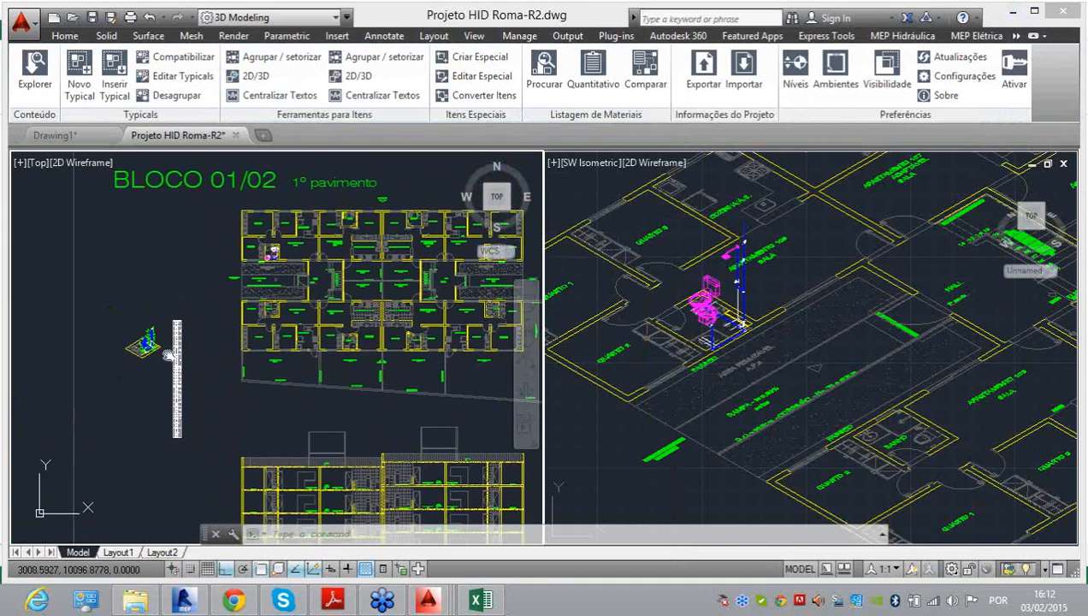
{"action": "scroll", "coordinate": [173, 337], "scroll_direction": "up", "scroll_amount": 5}
{"action": "left_click", "coordinate": [231, 296]}
{"action": "left_click", "coordinate": [181, 259]}
{"action": "scroll", "coordinate": [221, 291], "scroll_direction": "up", "scroll_amount": 7}
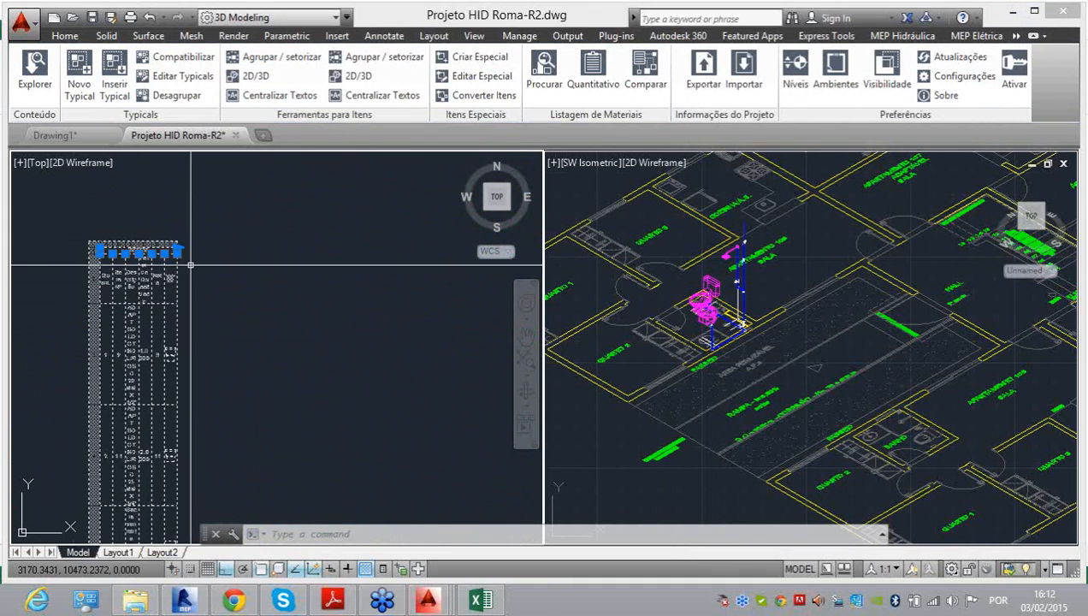
{"action": "left_click", "coordinate": [184, 227]}
{"action": "left_click", "coordinate": [202, 244]}
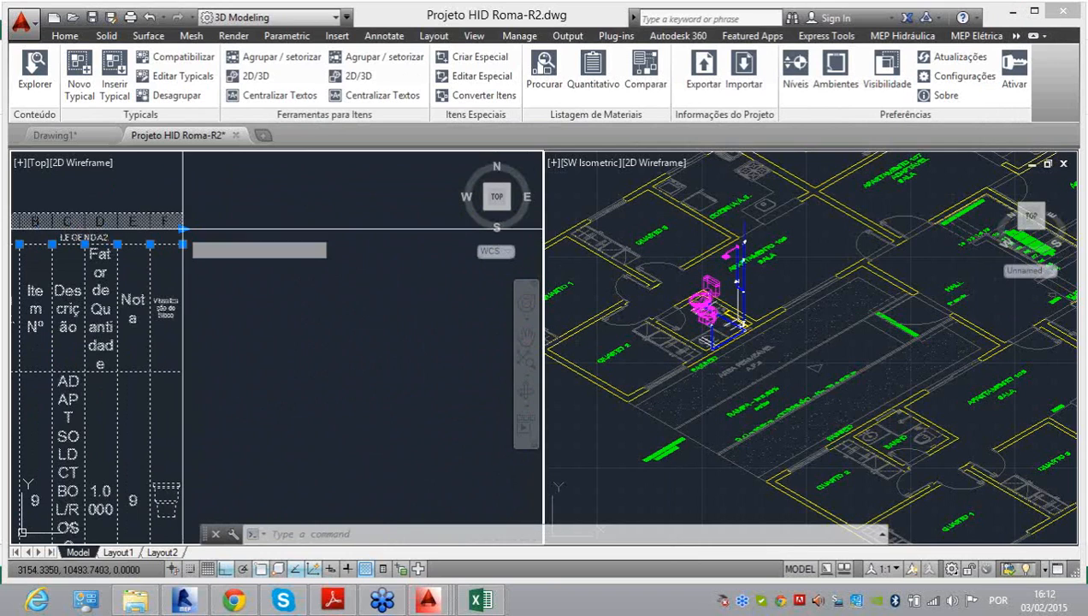
{"action": "left_click", "coordinate": [183, 228]}
{"action": "scroll", "coordinate": [183, 229], "scroll_direction": "down", "scroll_amount": 7}
{"action": "left_click", "coordinate": [345, 260]}
{"action": "key", "text": "Escape"}
{"action": "scroll", "coordinate": [312, 272], "scroll_direction": "down", "scroll_amount": 8}
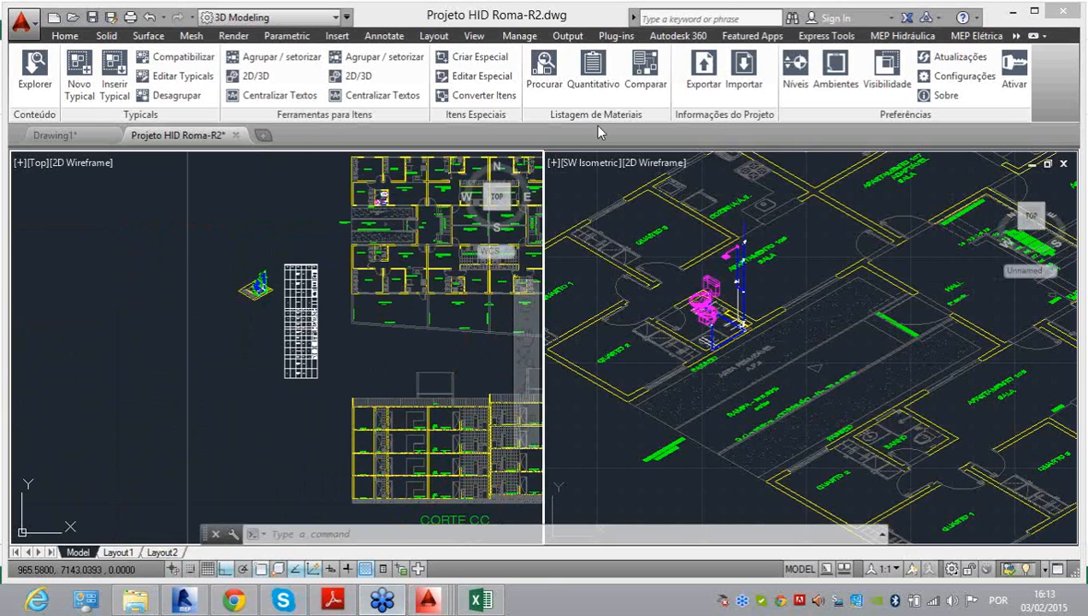
Step: Enable Réguas in the Padrão visibility options with the ROMANS text style and apply the options
{"action": "left_click", "coordinate": [887, 75]}
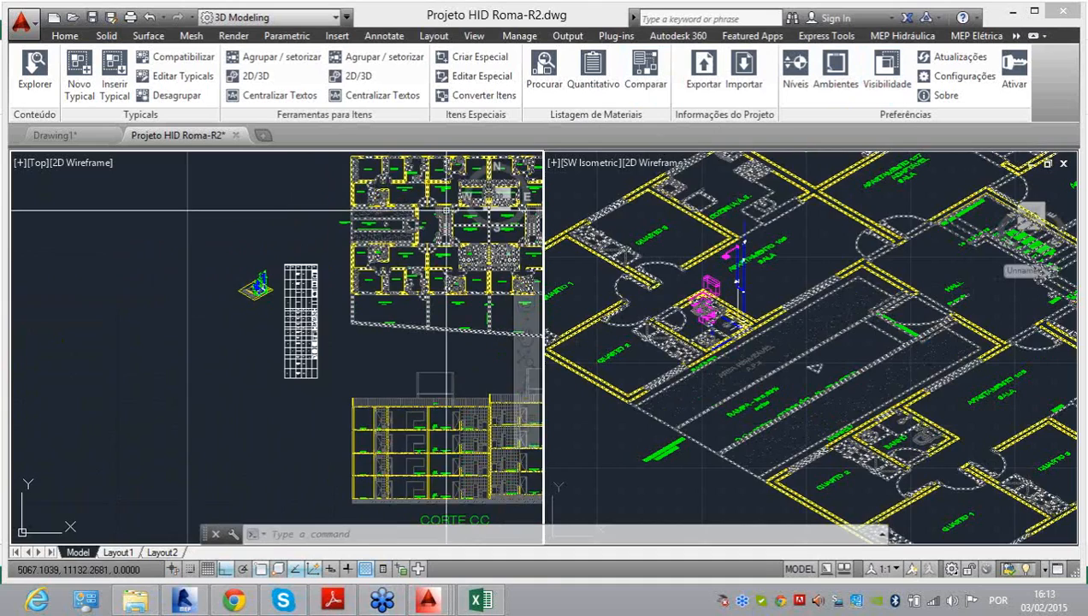
{"action": "scroll", "coordinate": [409, 187], "scroll_direction": "down", "scroll_amount": 5}
{"action": "scroll", "coordinate": [82, 254], "scroll_direction": "up", "scroll_amount": 6}
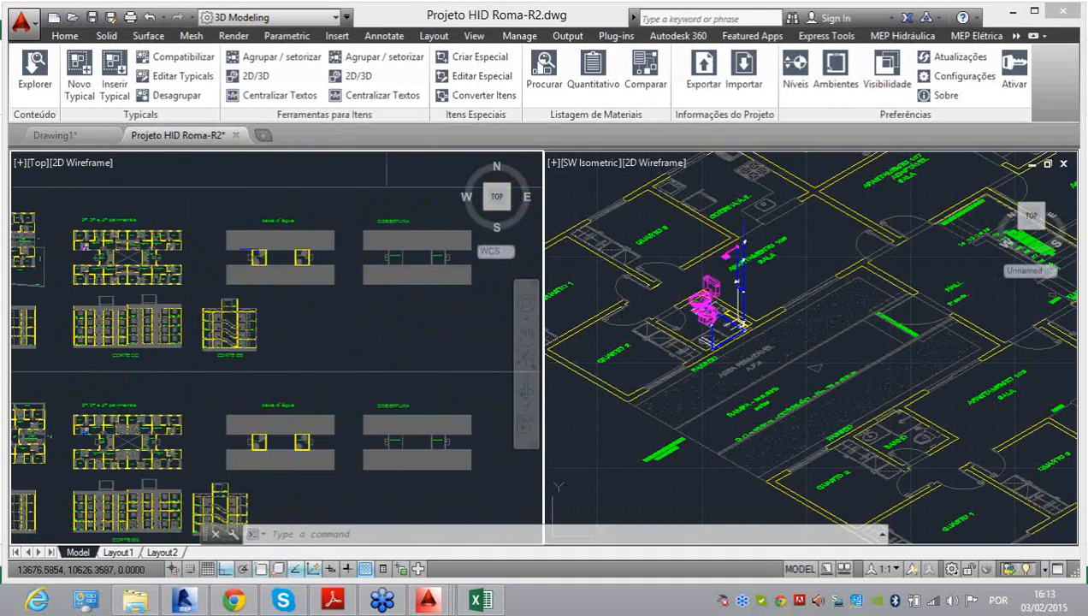
{"action": "left_click", "coordinate": [893, 89]}
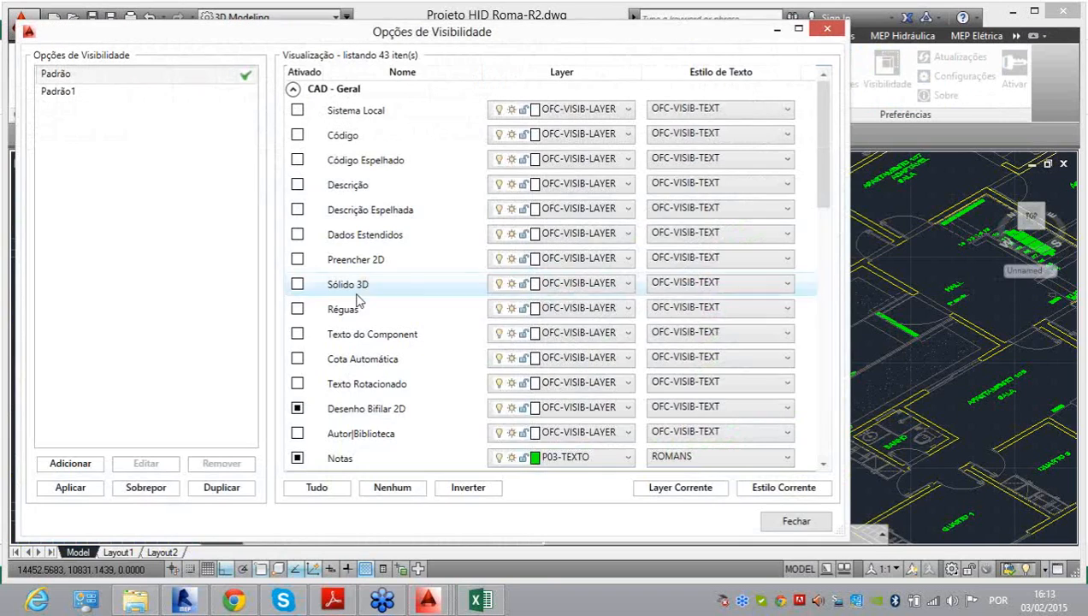
{"action": "left_click", "coordinate": [297, 309]}
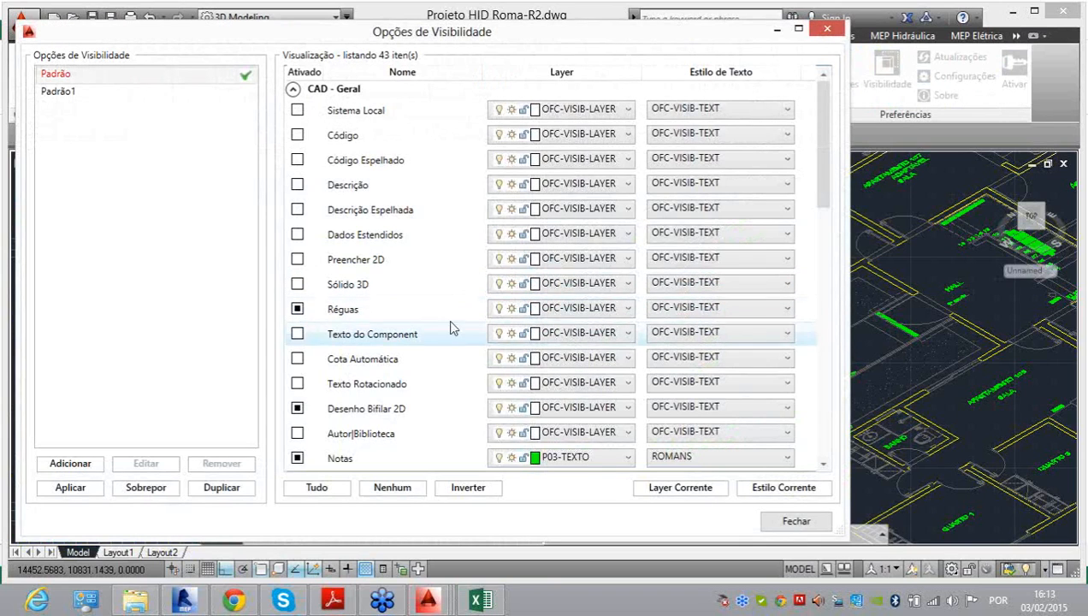
{"action": "left_click", "coordinate": [924, 219]}
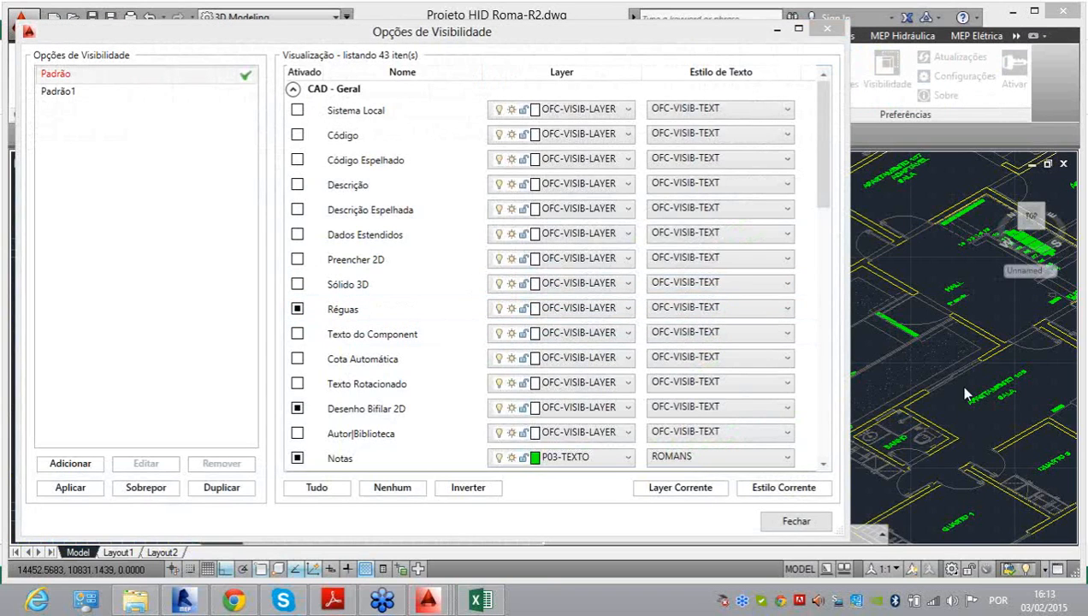
{"action": "left_click", "coordinate": [666, 311]}
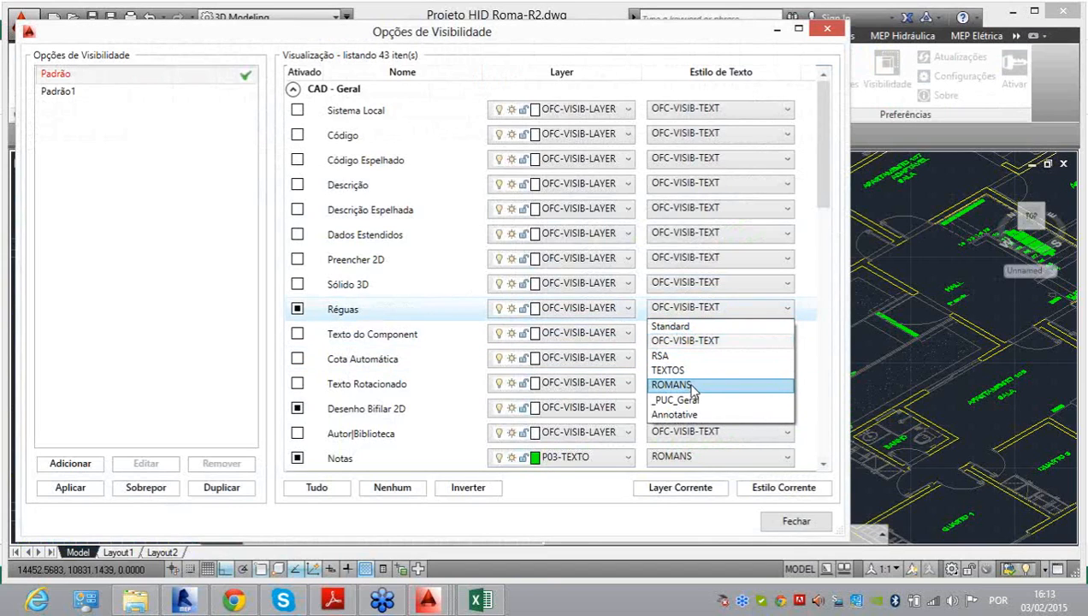
{"action": "left_click", "coordinate": [691, 387]}
{"action": "left_click", "coordinate": [582, 310]}
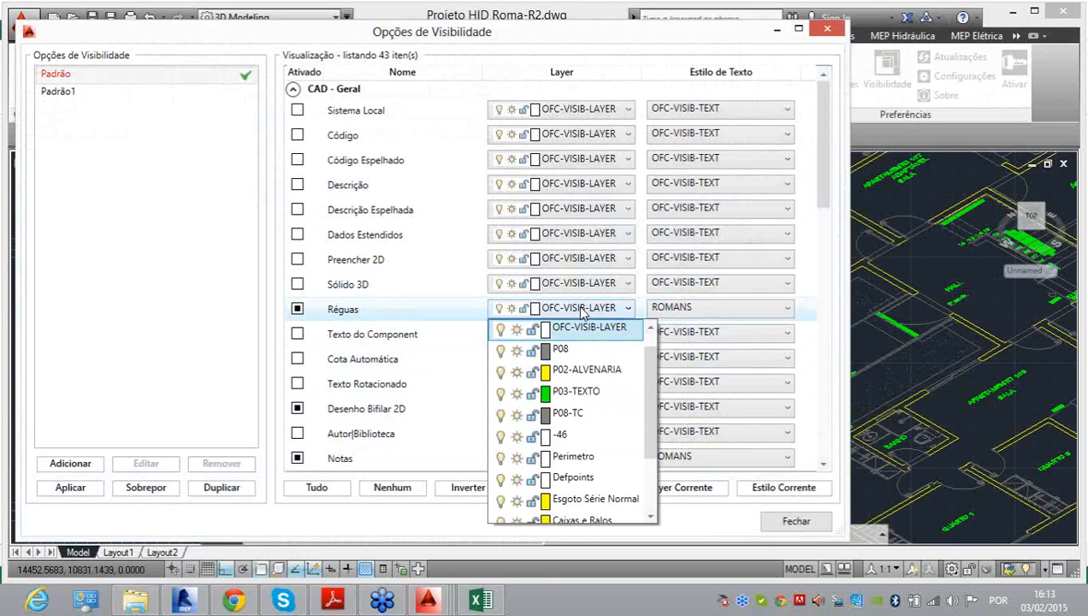
{"action": "left_click", "coordinate": [582, 310]}
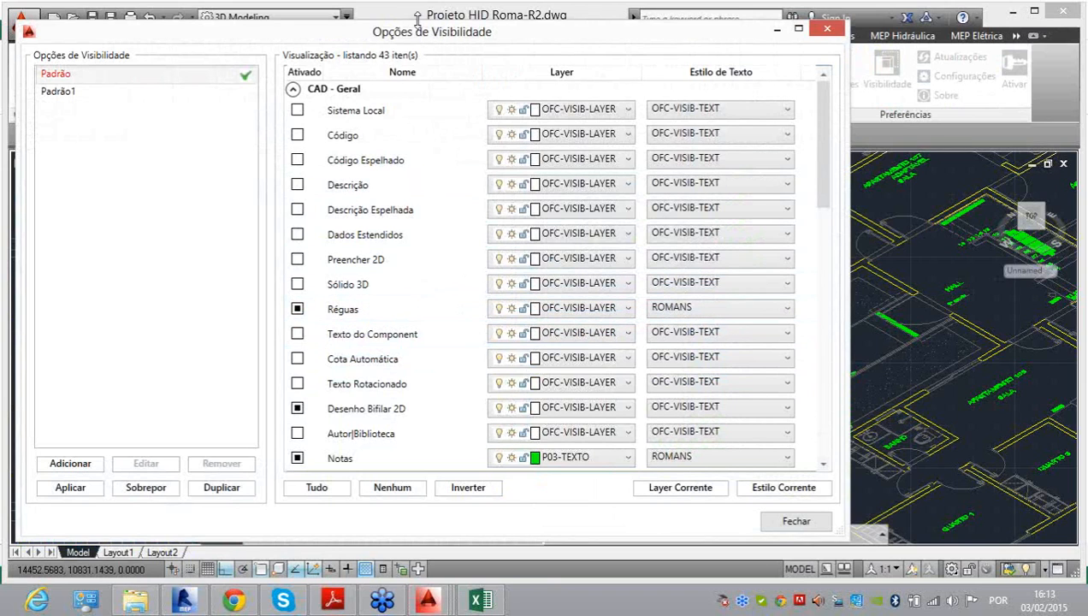
{"action": "mouse_move", "coordinate": [419, 43]}
{"action": "left_mouse_down"}
{"action": "mouse_move", "coordinate": [432, 20]}
{"action": "mouse_move", "coordinate": [422, 23]}
{"action": "left_mouse_up"}
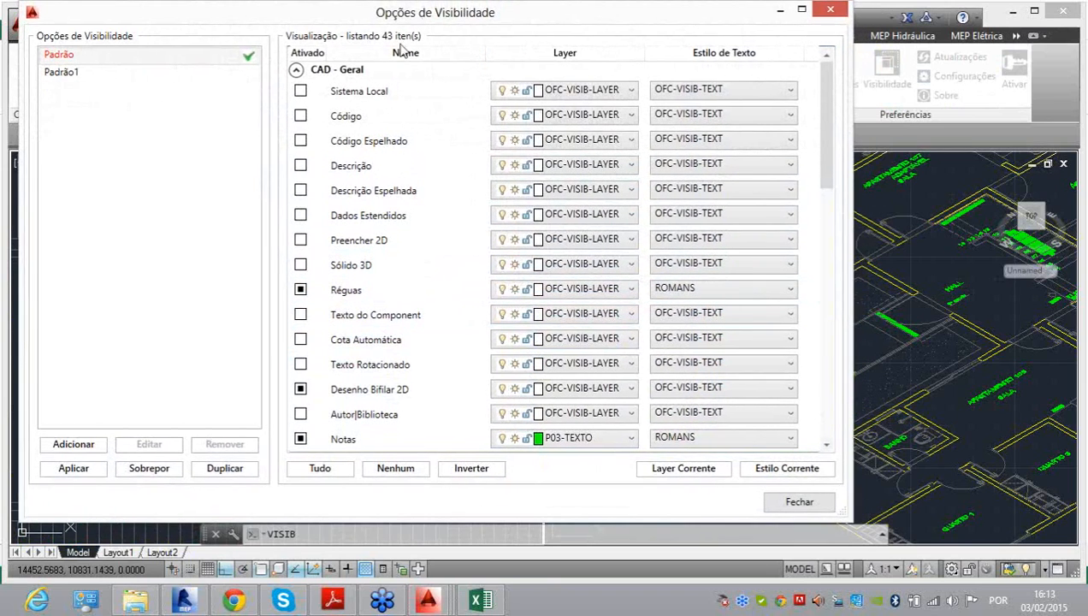
{"action": "left_click", "coordinate": [74, 469]}
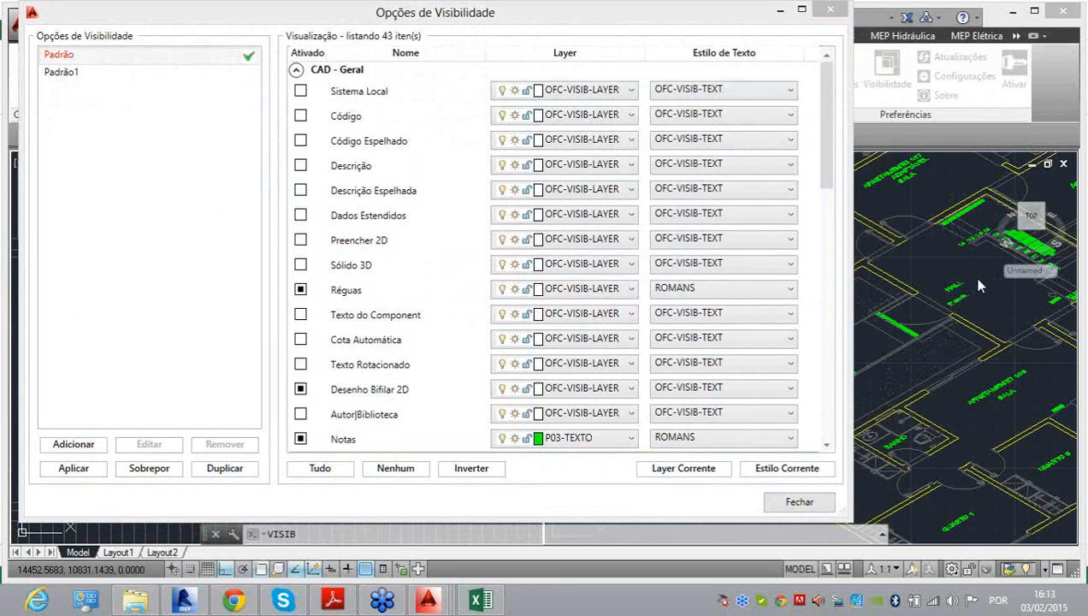
Step: Enable Preencher 2D in the Padrão visibility options on layer P08 with the ROMANS text style
{"action": "left_click", "coordinate": [300, 239]}
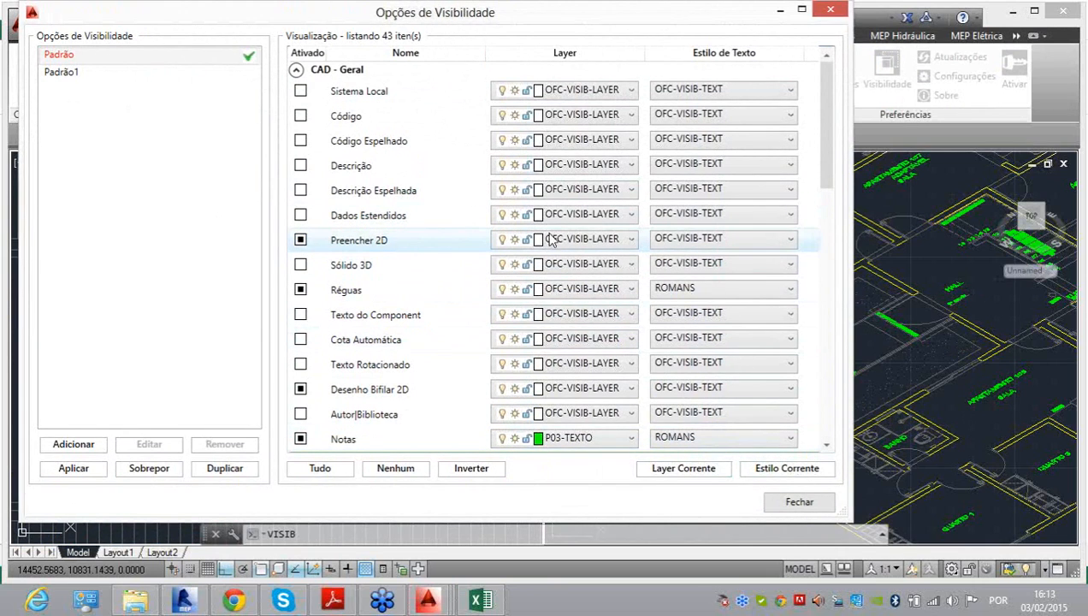
{"action": "left_click", "coordinate": [578, 240]}
{"action": "left_click", "coordinate": [579, 280]}
{"action": "left_click", "coordinate": [658, 247]}
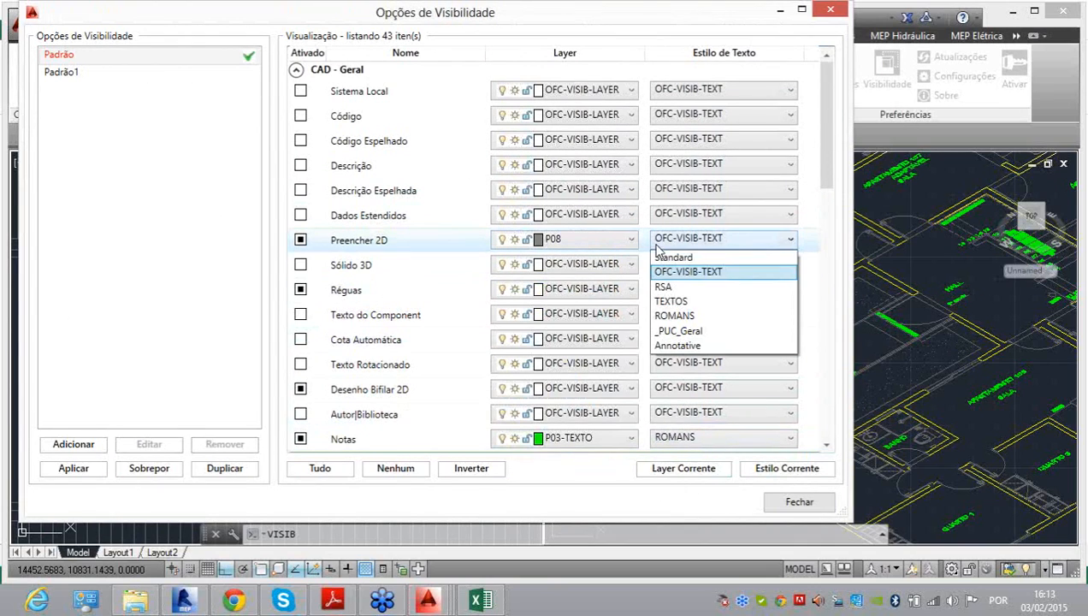
{"action": "left_click", "coordinate": [685, 315]}
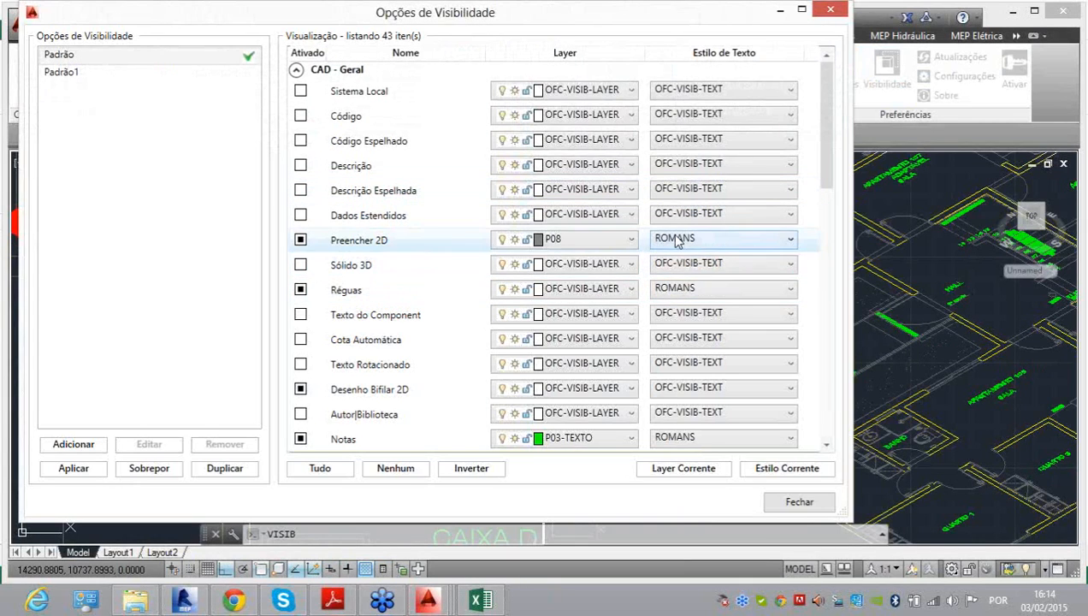
Step: Set the text style of Preencher 2D, Sólido 3D and Réguas to RSA
{"action": "left_click", "coordinate": [676, 240]}
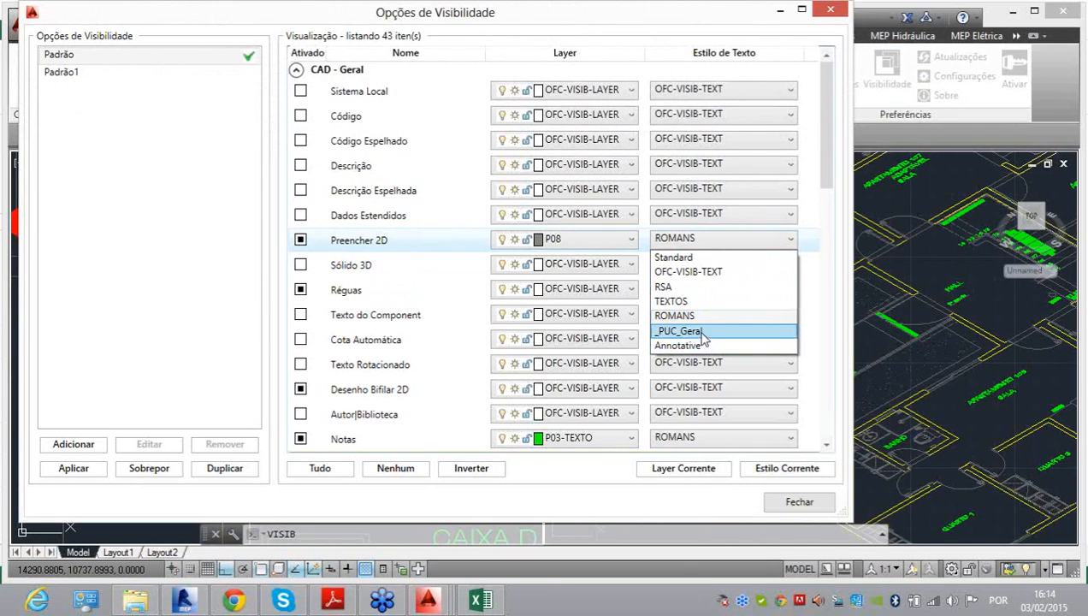
{"action": "left_click", "coordinate": [698, 287]}
{"action": "left_click", "coordinate": [697, 265]}
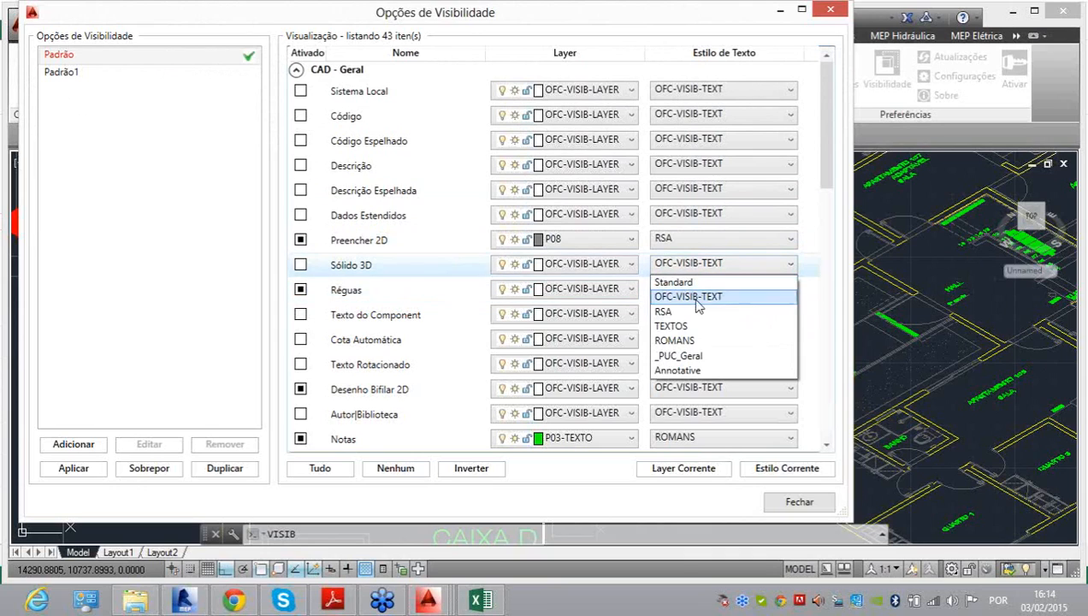
{"action": "left_click", "coordinate": [695, 311]}
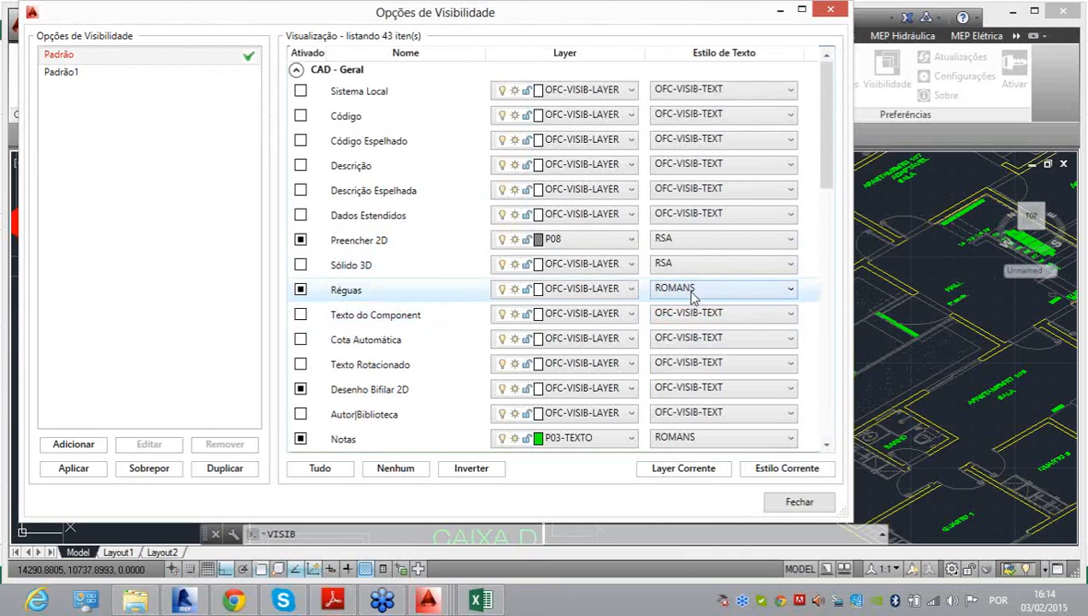
{"action": "left_click", "coordinate": [693, 295]}
{"action": "left_click", "coordinate": [697, 336]}
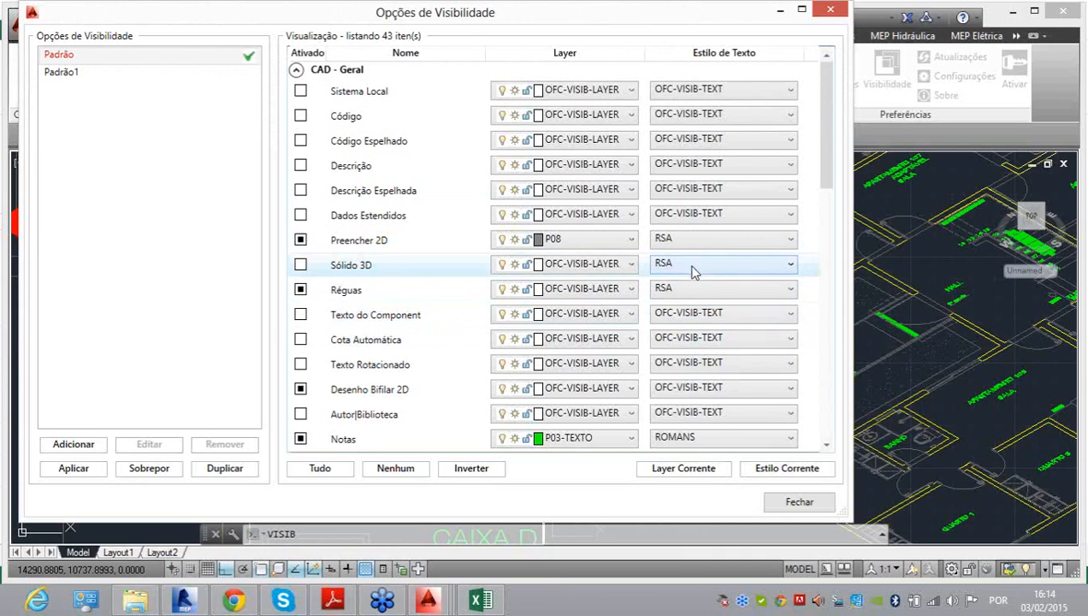
Step: Set the text style of Sólido 3D to OFC-VISIB-TEXT, apply the Padrão options and close the visibility options
{"action": "left_click", "coordinate": [694, 272]}
{"action": "left_click", "coordinate": [702, 296]}
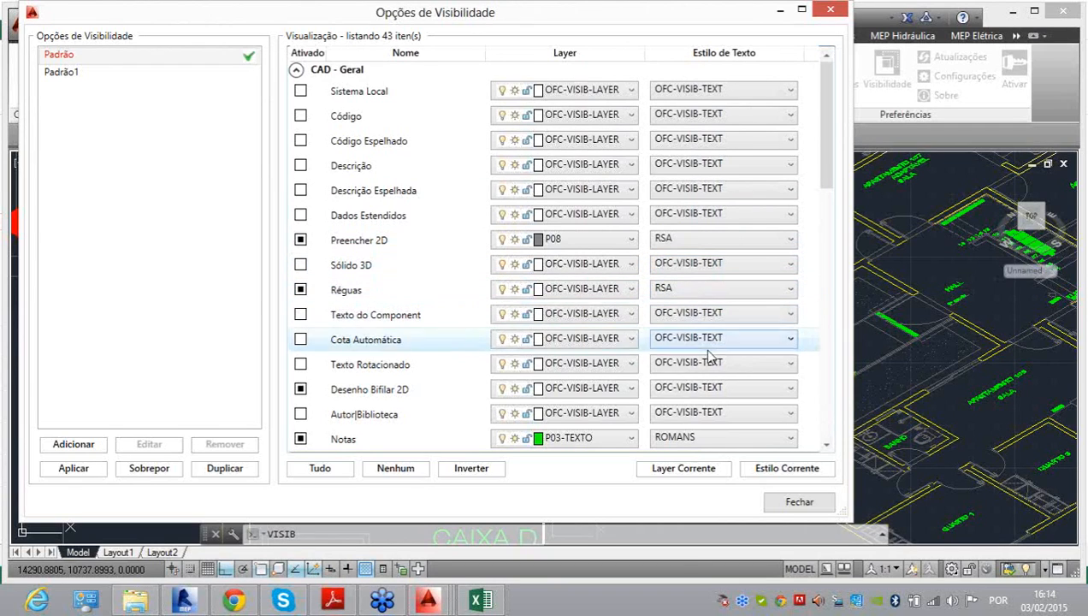
{"action": "left_click", "coordinate": [73, 469]}
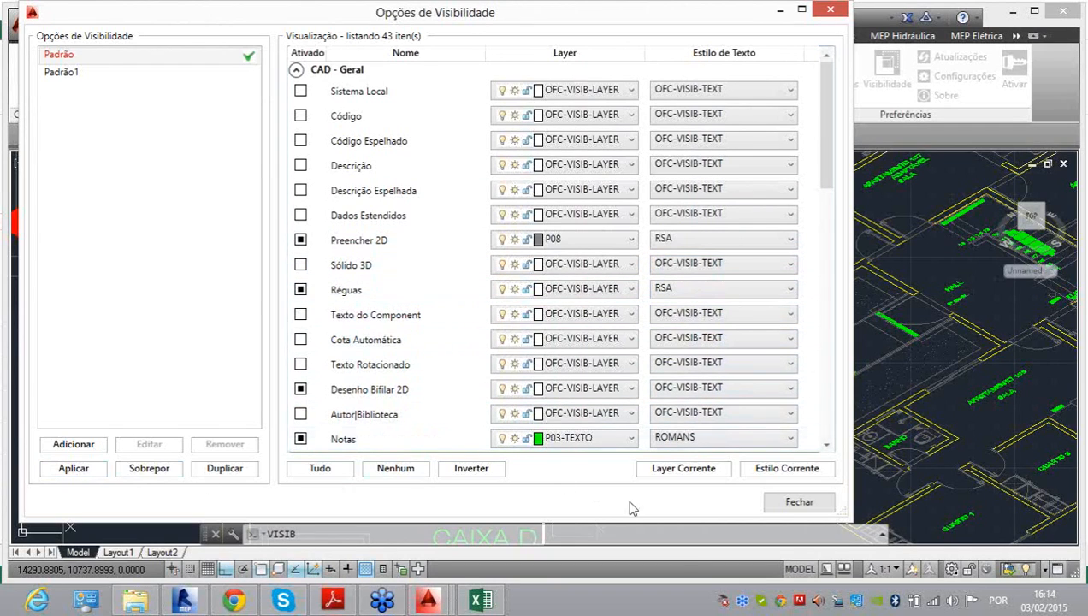
{"action": "left_click", "coordinate": [777, 508]}
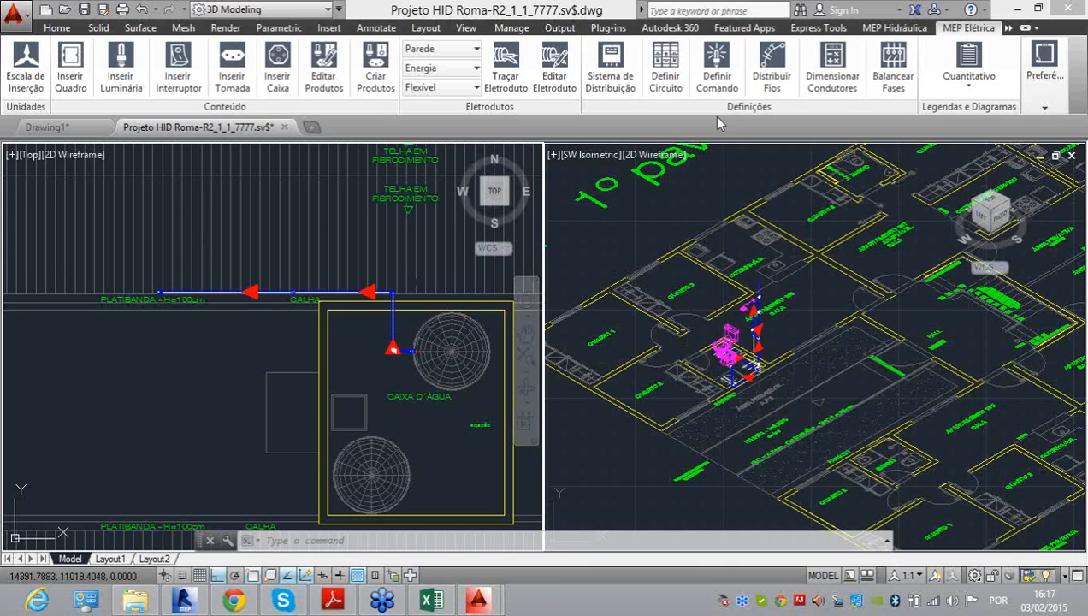
Step: Start a water tank calculation using the Indireta c/ Bomb. distribution type and advance to daily consumption
{"action": "left_click", "coordinate": [898, 32]}
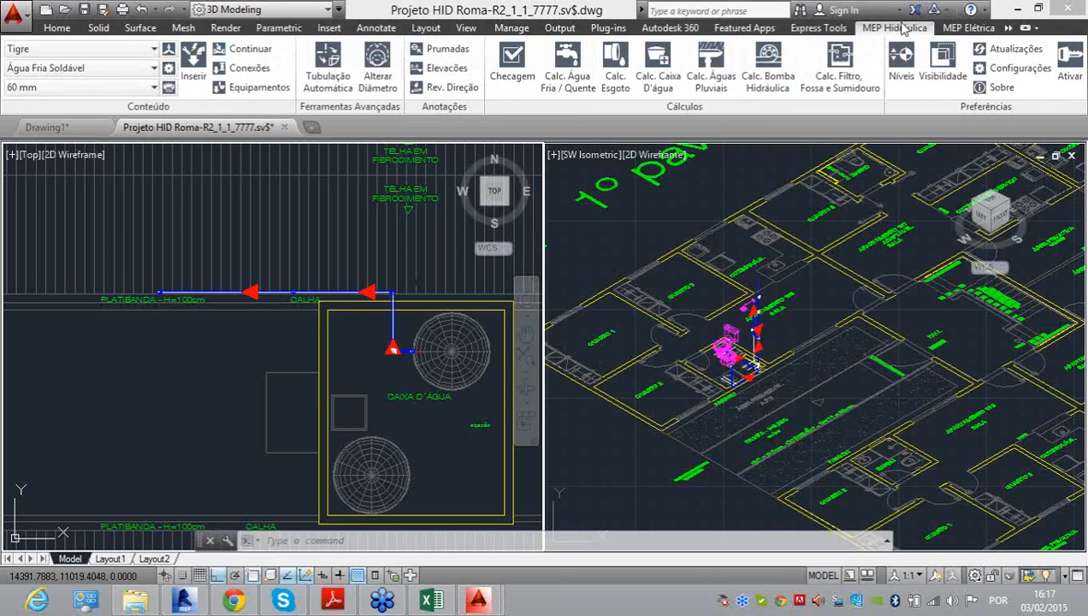
{"action": "left_click", "coordinate": [652, 83]}
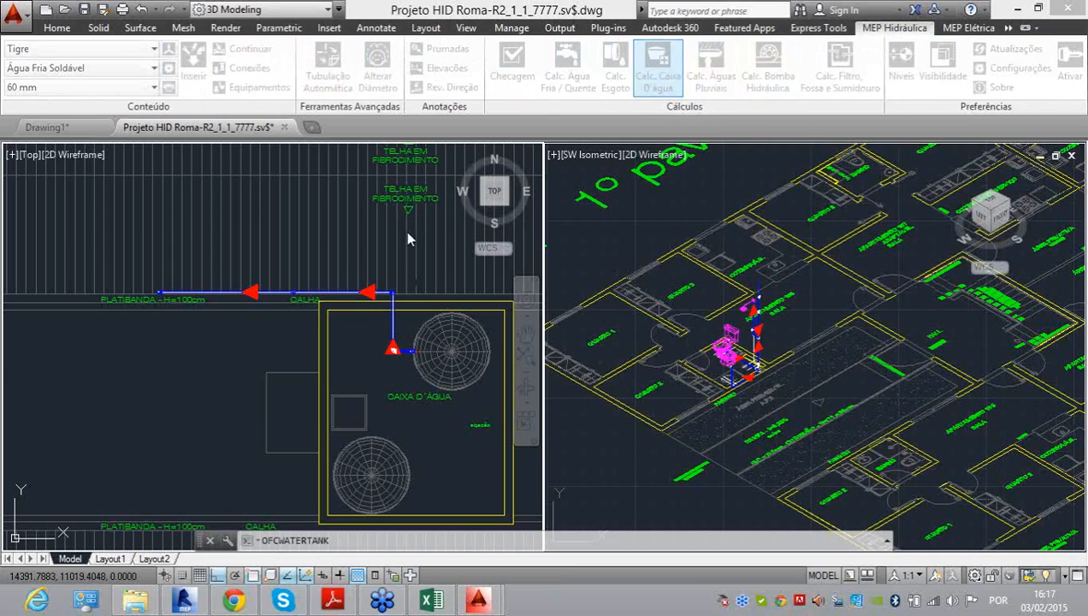
{"action": "left_click_drag", "start_coordinate": [518, 153], "coordinate": [445, 188]}
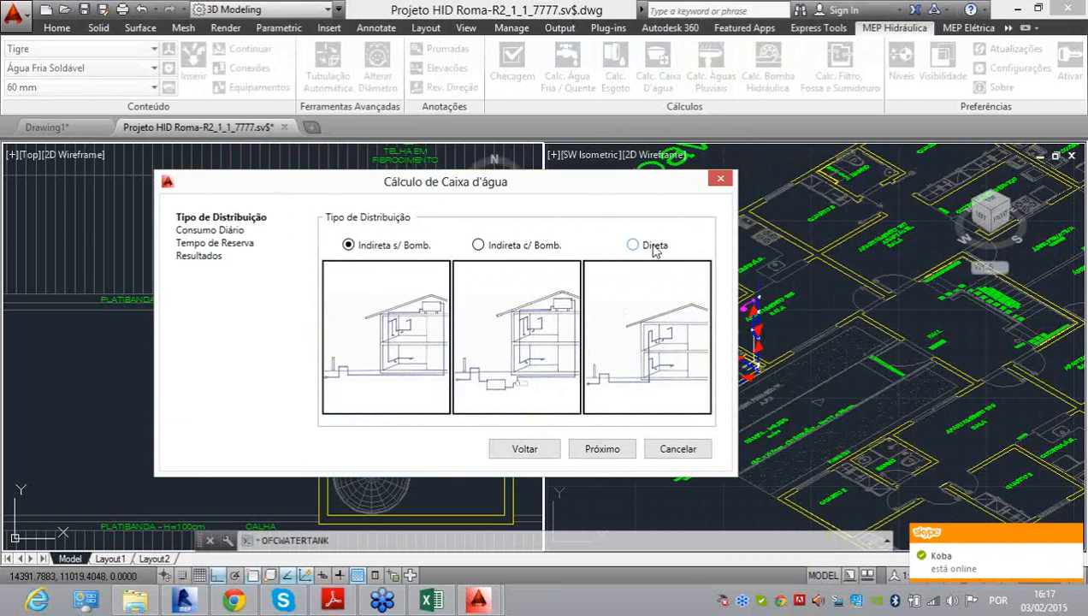
{"action": "left_click", "coordinate": [477, 245]}
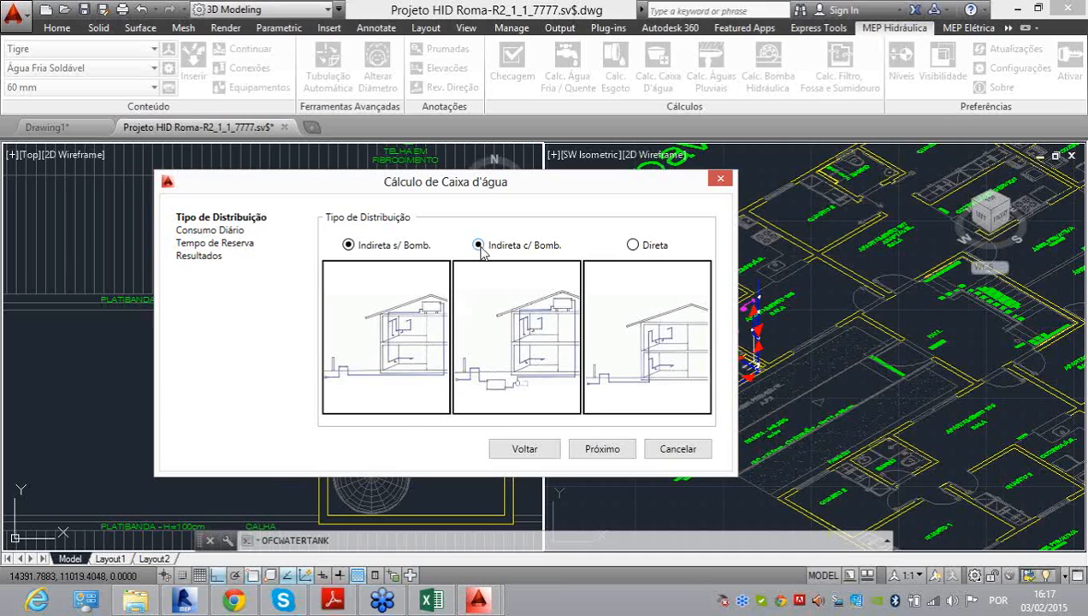
{"action": "left_click", "coordinate": [589, 451]}
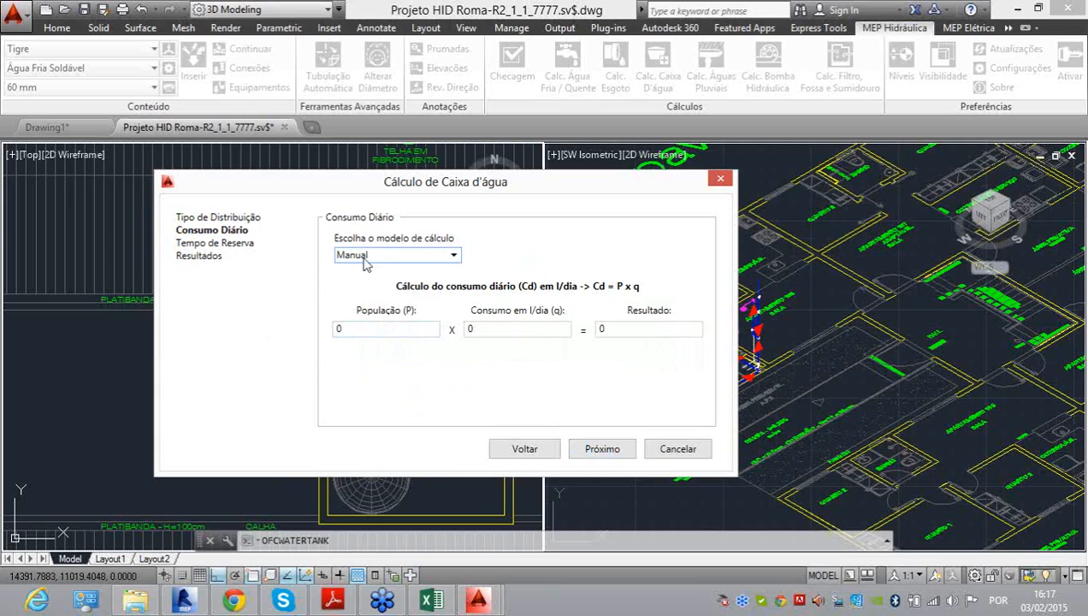
Step: Set the daily consumption model to Natureza do Local for a Prédio de apartamentos
{"action": "left_click", "coordinate": [440, 249]}
{"action": "left_click", "coordinate": [407, 267]}
{"action": "left_click", "coordinate": [412, 256]}
{"action": "left_click", "coordinate": [442, 282]}
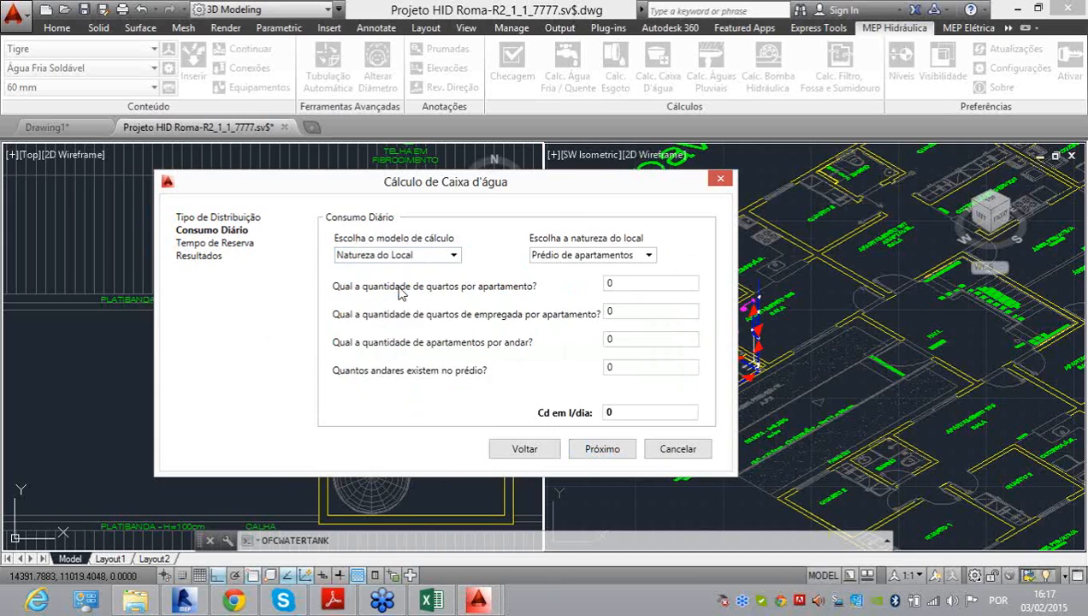
{"action": "left_click", "coordinate": [548, 256]}
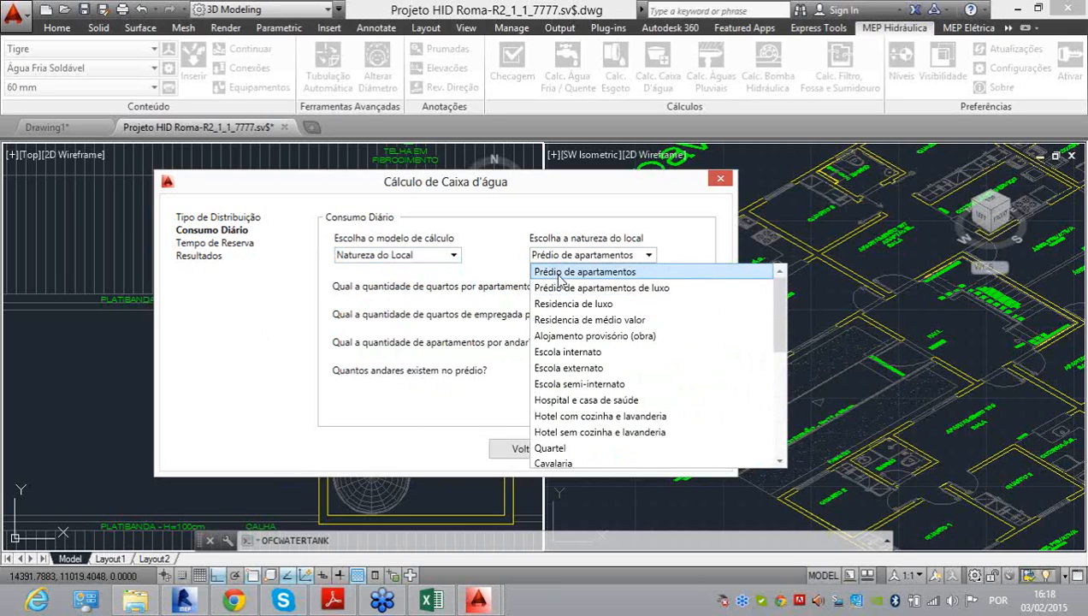
{"action": "left_click", "coordinate": [559, 272]}
Step: Enter 2 bedrooms per apartment, 4 apartments per floor and 10 floors for the apartment building's consumption
{"action": "left_click", "coordinate": [642, 282]}
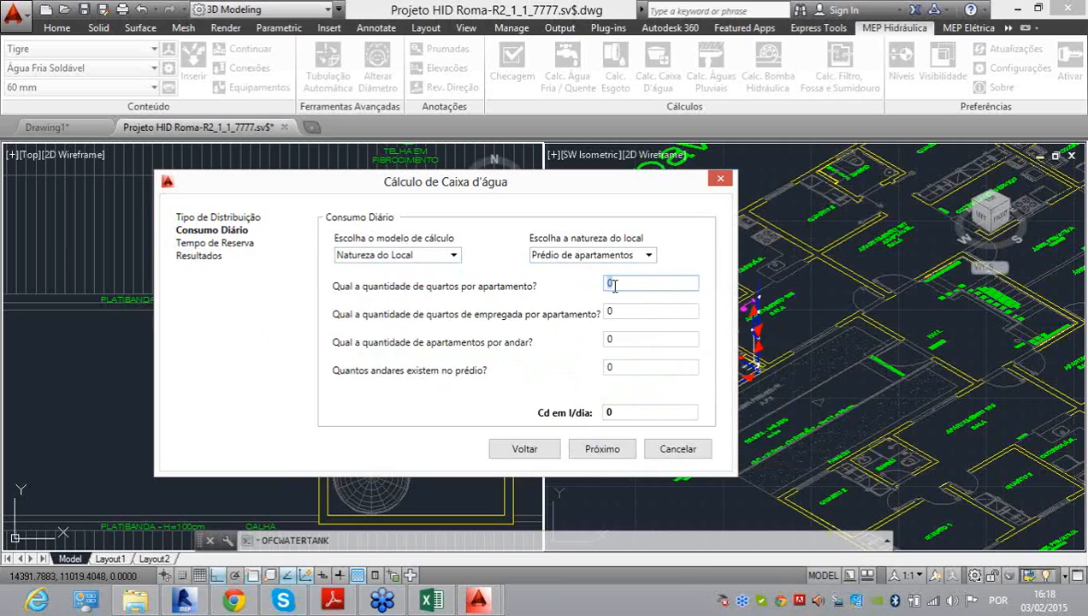
{"action": "type", "text": "2"}
{"action": "key", "text": "Tab"}
{"action": "key", "text": "Tab"}
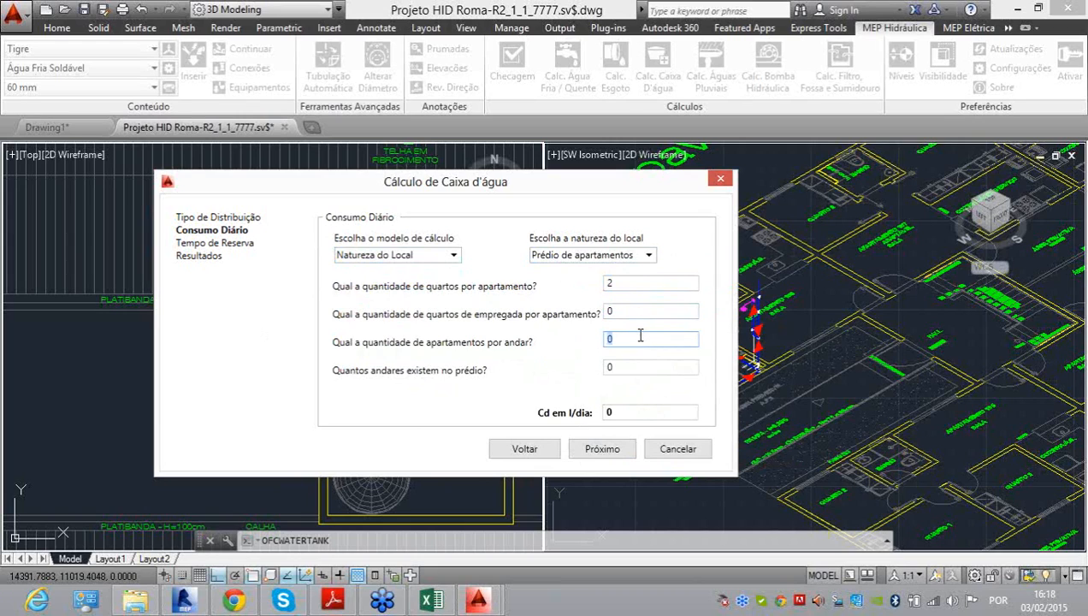
{"action": "type", "text": "4"}
{"action": "key", "text": "Tab"}
{"action": "type", "text": "10"}
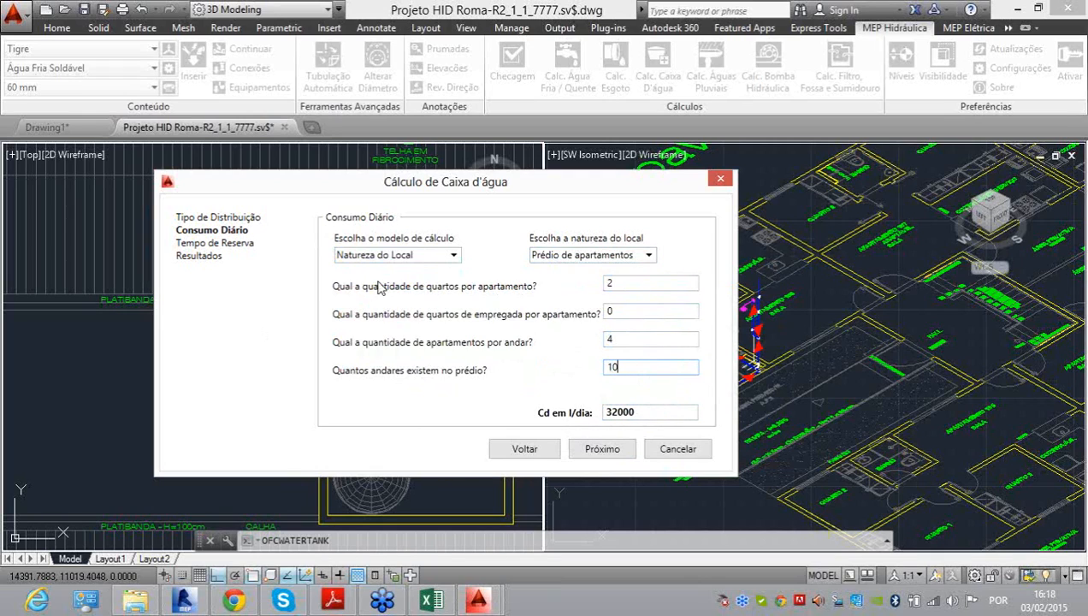
Step: Calculate daily consumption with the Manual model for a population of 50 at 200 l/dia, and advance to the reserve time
{"action": "left_click", "coordinate": [436, 257]}
{"action": "left_click", "coordinate": [428, 272]}
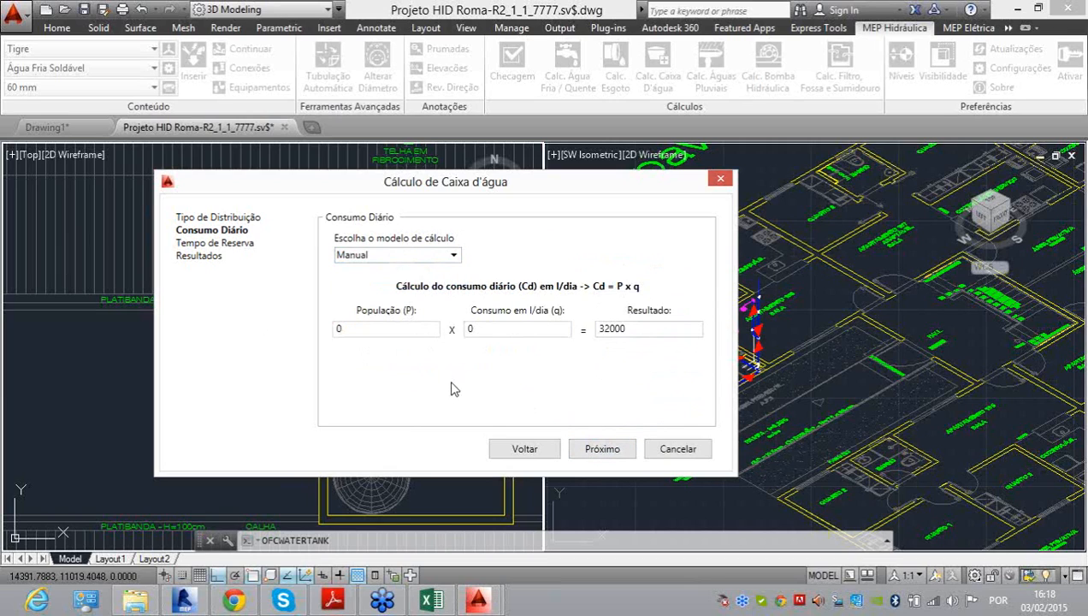
{"action": "double_click", "coordinate": [360, 331]}
{"action": "type", "text": "50"}
{"action": "left_click", "coordinate": [504, 328]}
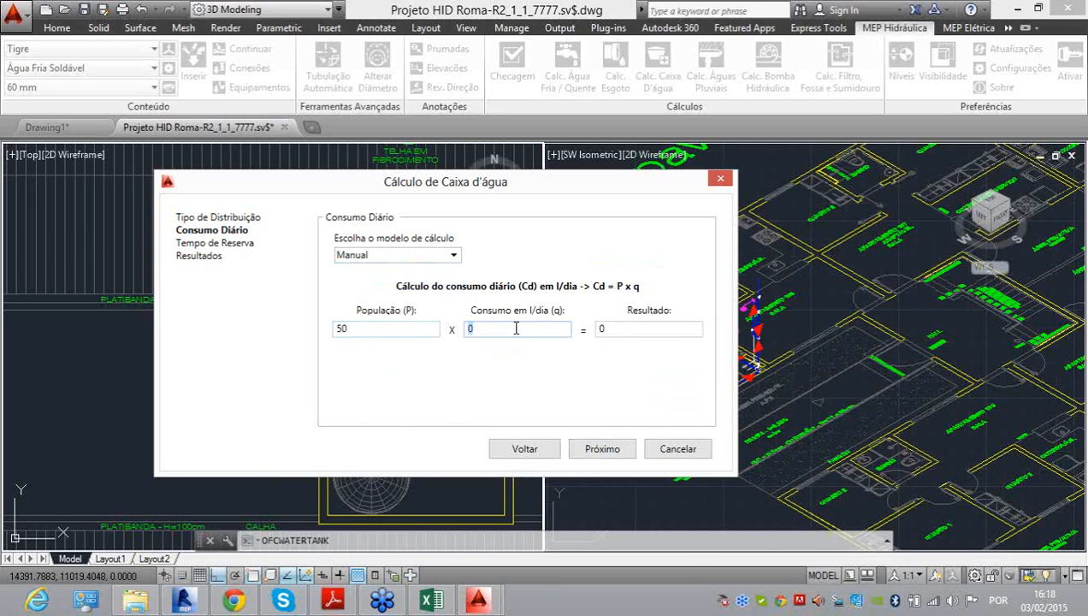
{"action": "type", "text": "200"}
{"action": "left_click", "coordinate": [603, 450]}
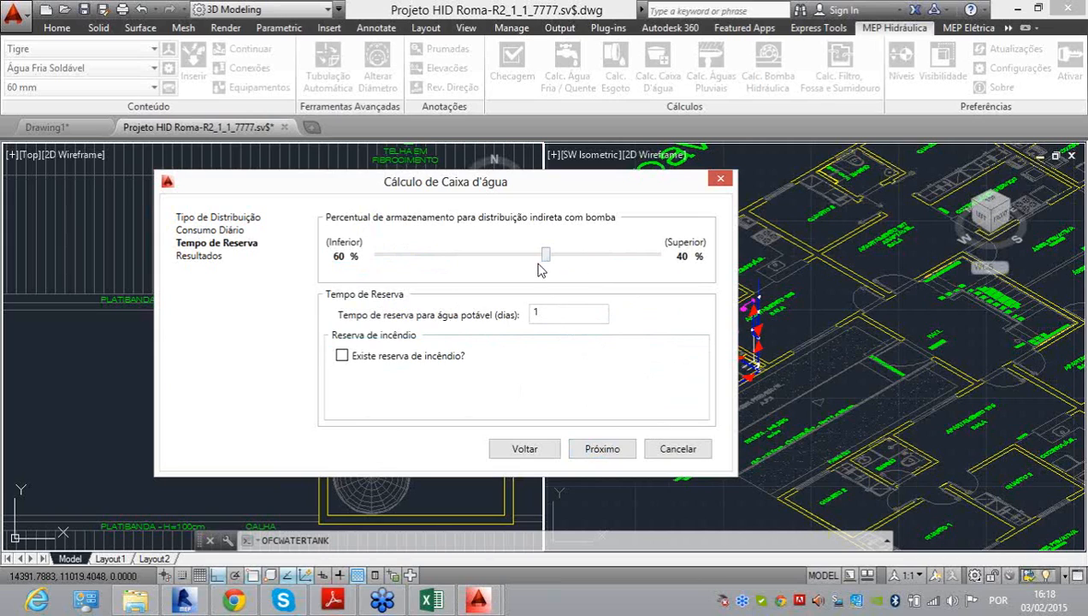
Step: Set 60% lower and 40% upper storage with a 1.25-day potable water reserve, and enable the fire reserve before generating the results
{"action": "left_click_drag", "start_coordinate": [546, 256], "coordinate": [517, 262]}
{"action": "left_click_drag", "start_coordinate": [517, 262], "coordinate": [547, 262]}
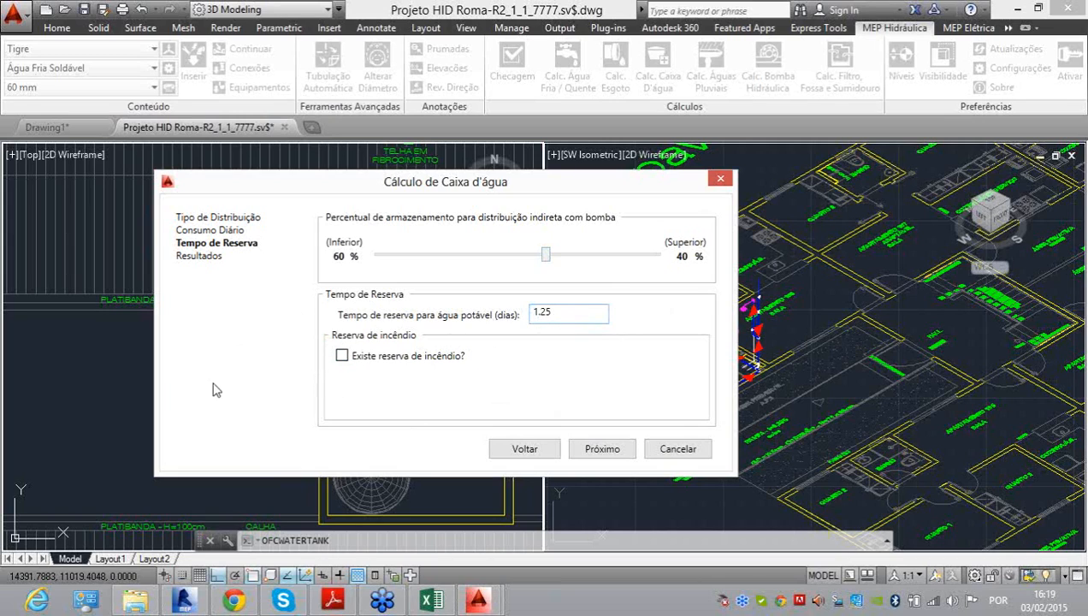
{"action": "left_click", "coordinate": [341, 355]}
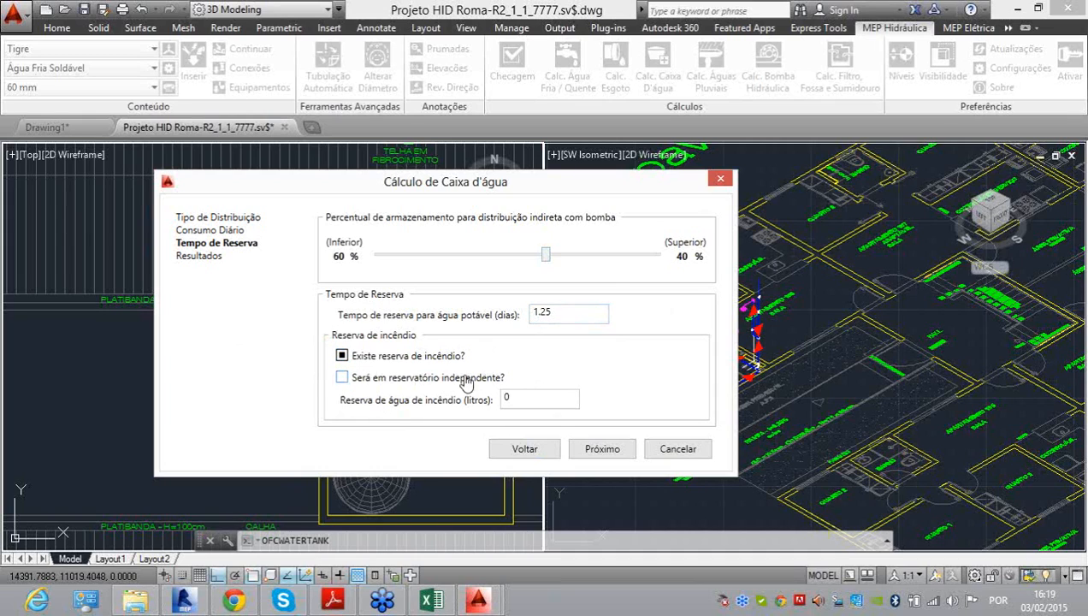
{"action": "left_click", "coordinate": [343, 377]}
{"action": "left_click", "coordinate": [342, 378]}
{"action": "left_click", "coordinate": [615, 452]}
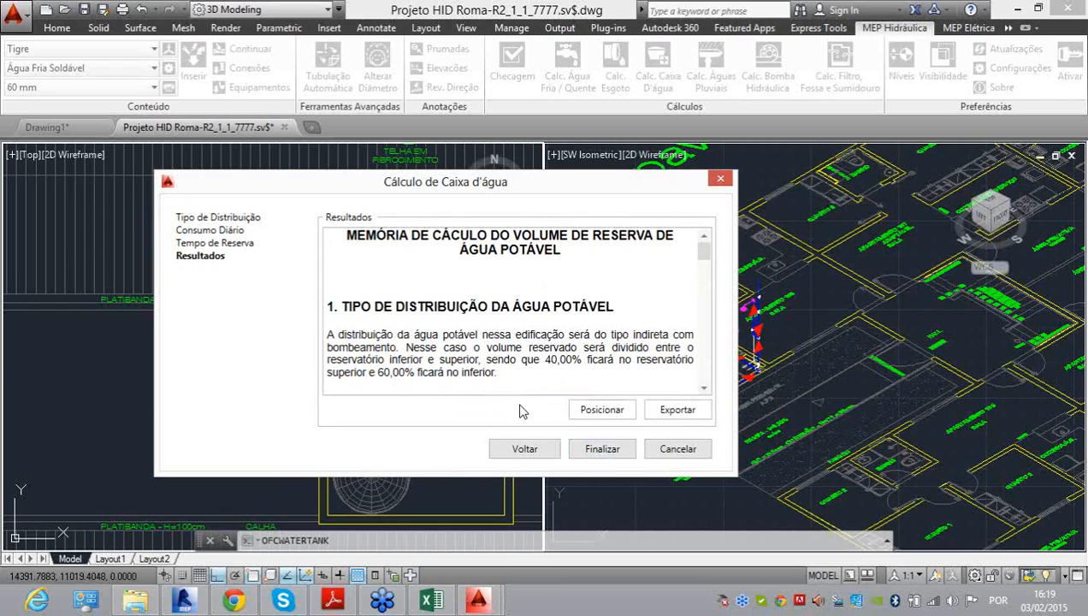
Step: Review the calculation report from the distribution type through the daily consumption, fire reserve and maximum flow velocity sections
{"action": "scroll", "coordinate": [565, 300], "scroll_direction": "down", "scroll_amount": 5}
{"action": "scroll", "coordinate": [569, 306], "scroll_direction": "up", "scroll_amount": 5}
{"action": "scroll", "coordinate": [572, 328], "scroll_direction": "down", "scroll_amount": 5}
{"action": "scroll", "coordinate": [571, 332], "scroll_direction": "down", "scroll_amount": 5}
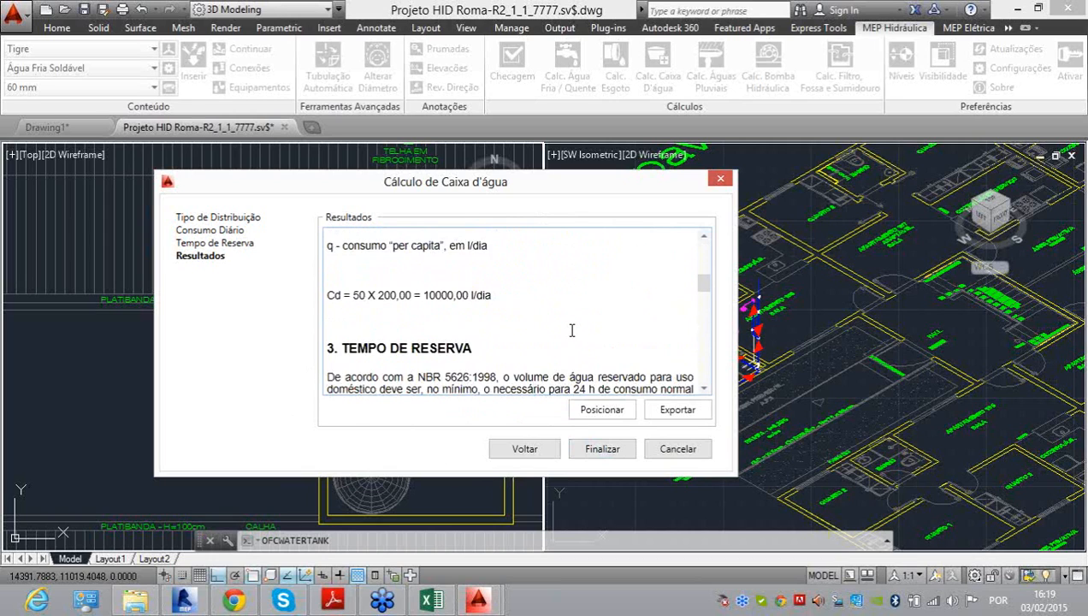
{"action": "scroll", "coordinate": [572, 332], "scroll_direction": "up", "scroll_amount": 10}
{"action": "scroll", "coordinate": [573, 329], "scroll_direction": "down", "scroll_amount": 5}
{"action": "scroll", "coordinate": [335, 298], "scroll_direction": "up", "scroll_amount": 1}
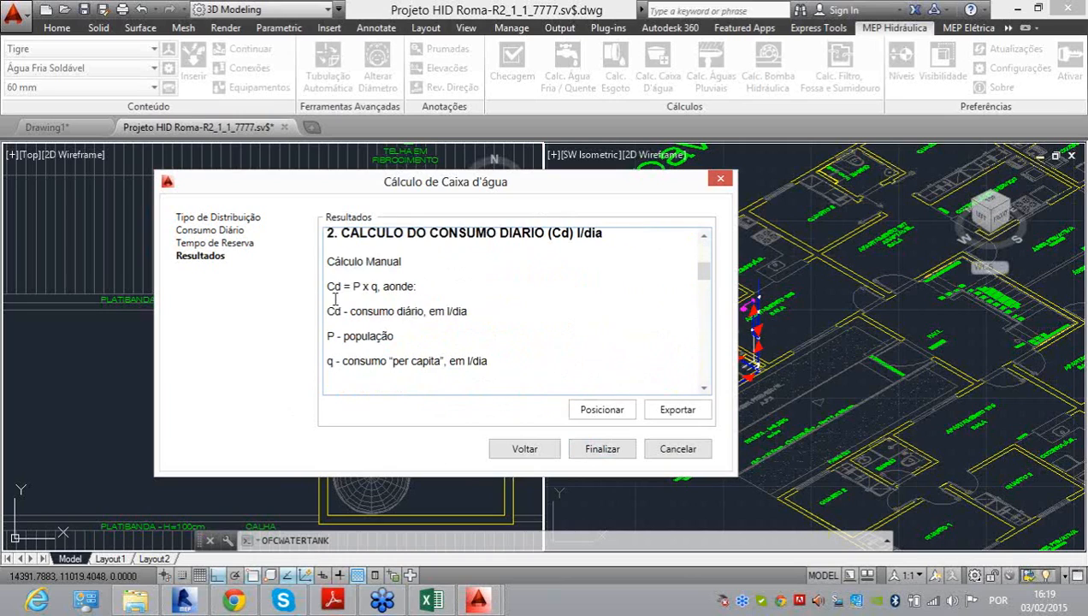
{"action": "scroll", "coordinate": [382, 262], "scroll_direction": "down", "scroll_amount": 1}
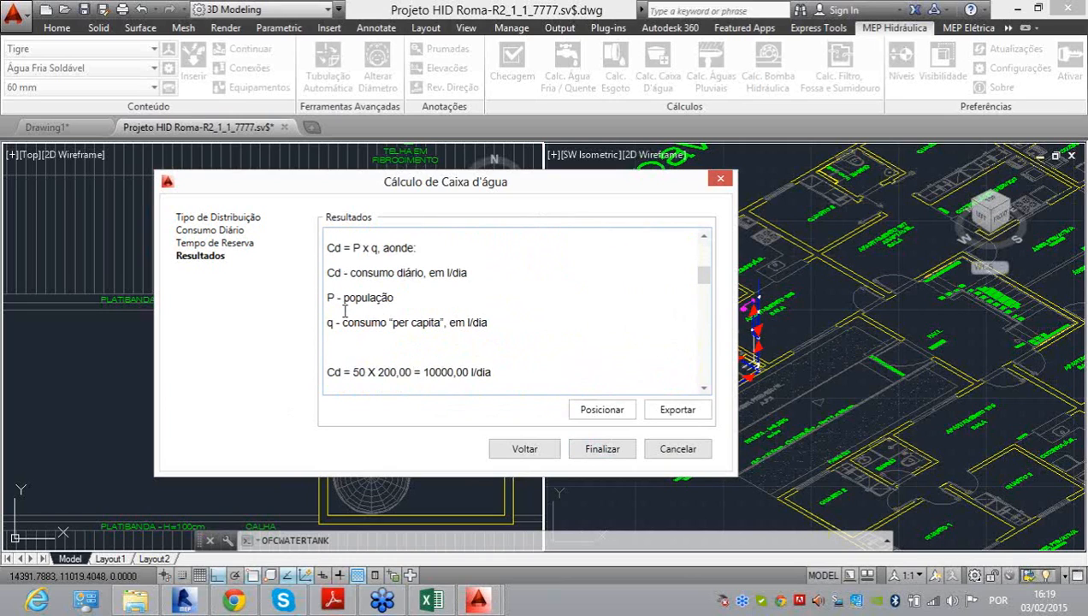
{"action": "scroll", "coordinate": [345, 311], "scroll_direction": "down", "scroll_amount": 1}
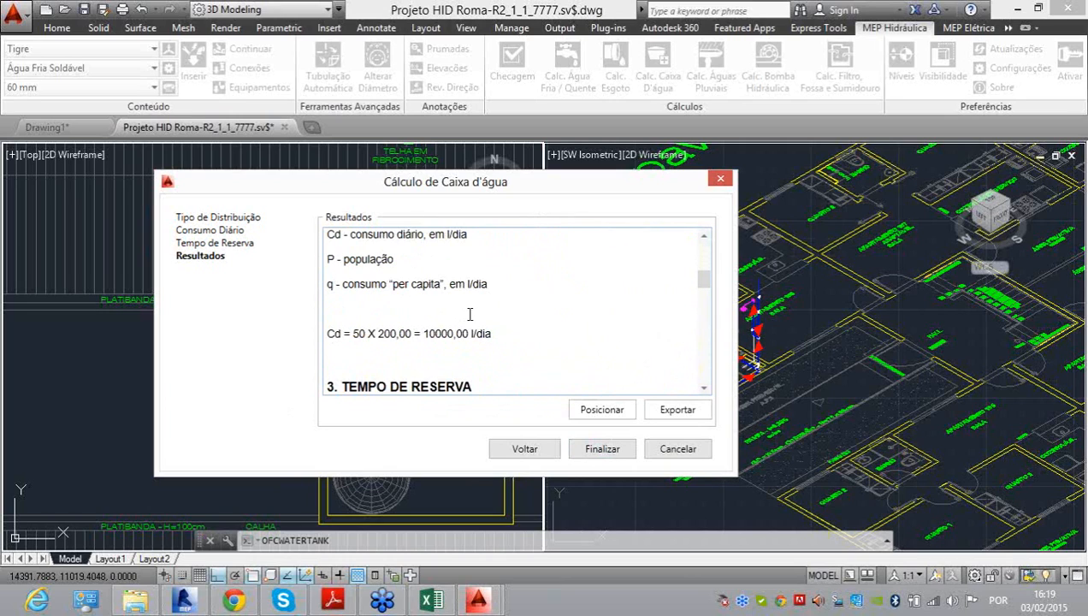
{"action": "scroll", "coordinate": [470, 315], "scroll_direction": "down", "scroll_amount": 1}
{"action": "scroll", "coordinate": [391, 333], "scroll_direction": "down", "scroll_amount": 12}
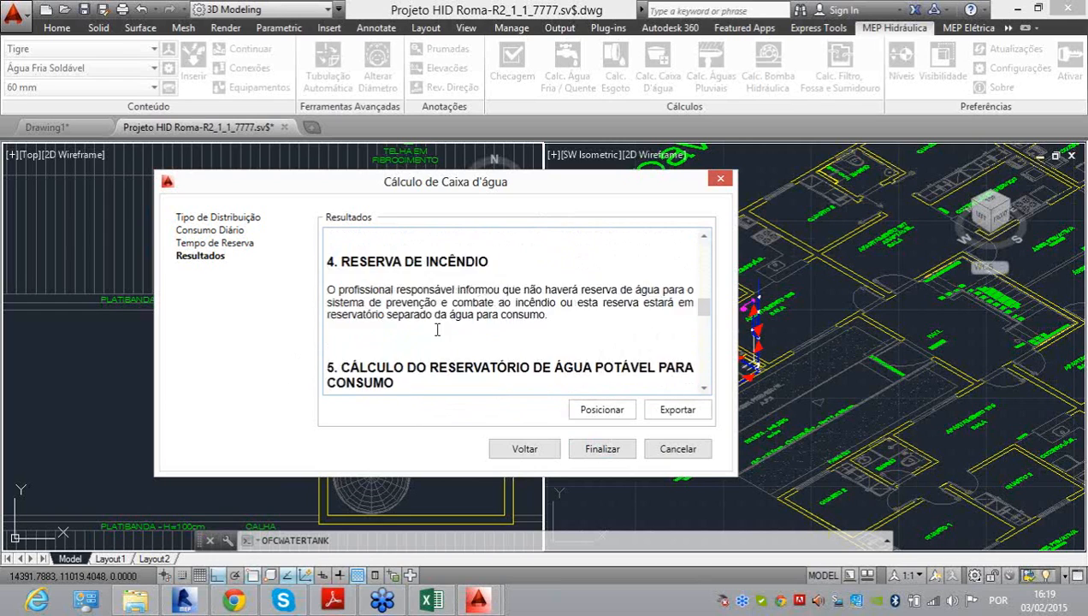
{"action": "scroll", "coordinate": [438, 327], "scroll_direction": "down", "scroll_amount": 4}
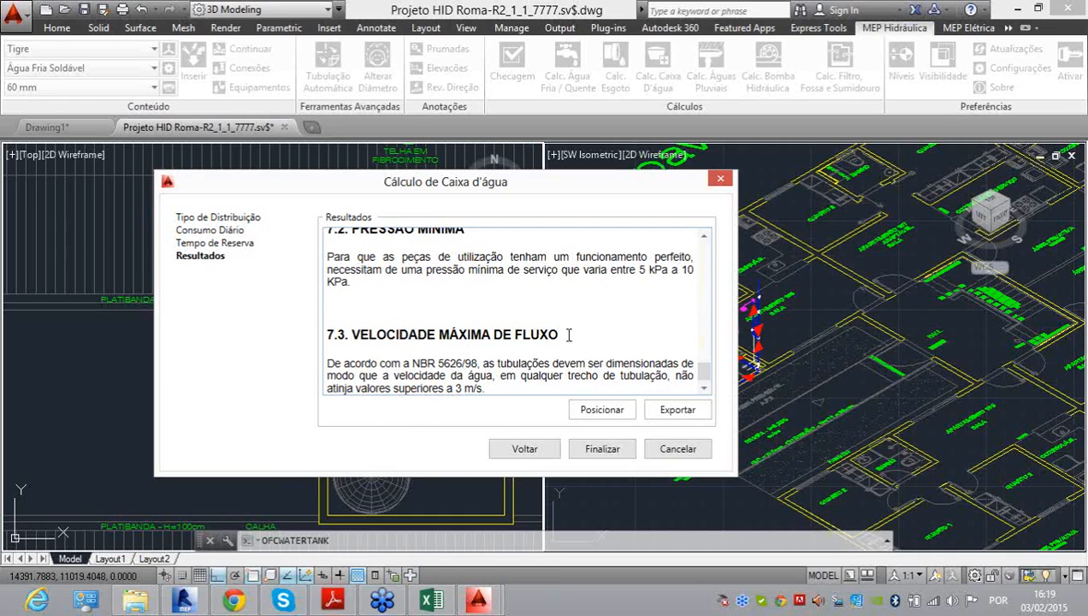
Step: Place the water tank calculation report in the drawing, in the area around the floor plans
{"action": "left_click", "coordinate": [609, 413]}
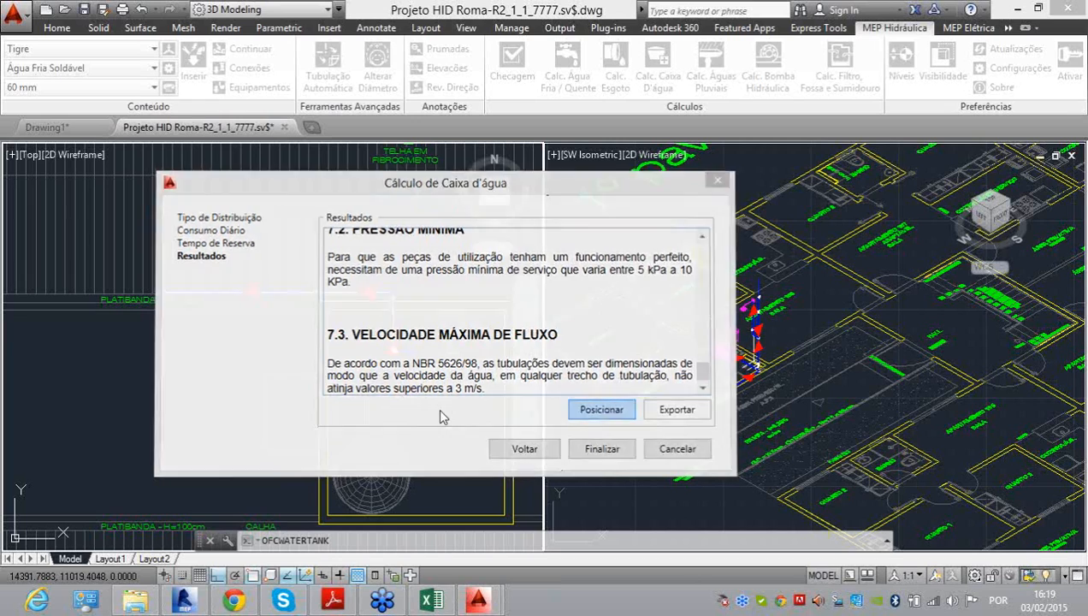
{"action": "scroll", "coordinate": [359, 325], "scroll_direction": "down", "scroll_amount": 5}
{"action": "scroll", "coordinate": [345, 303], "scroll_direction": "down", "scroll_amount": 4}
{"action": "scroll", "coordinate": [338, 324], "scroll_direction": "up", "scroll_amount": 4}
{"action": "left_click", "coordinate": [305, 356]}
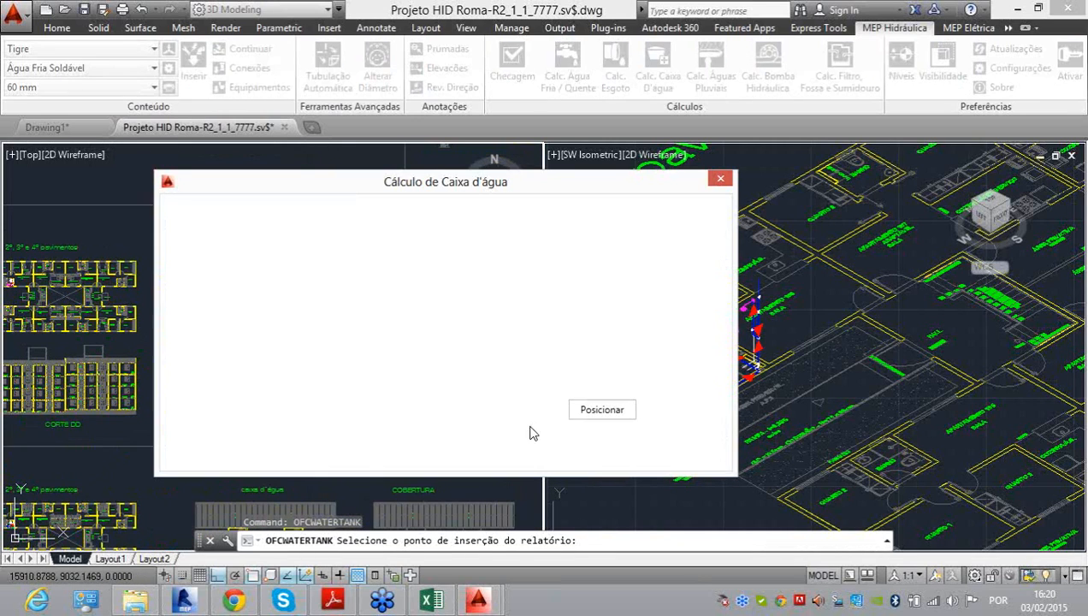
Step: Export the calculation report to the desktop as an RTF file named Projeto HID Roma-R2 and finish the water tank calculation
{"action": "left_click", "coordinate": [668, 411]}
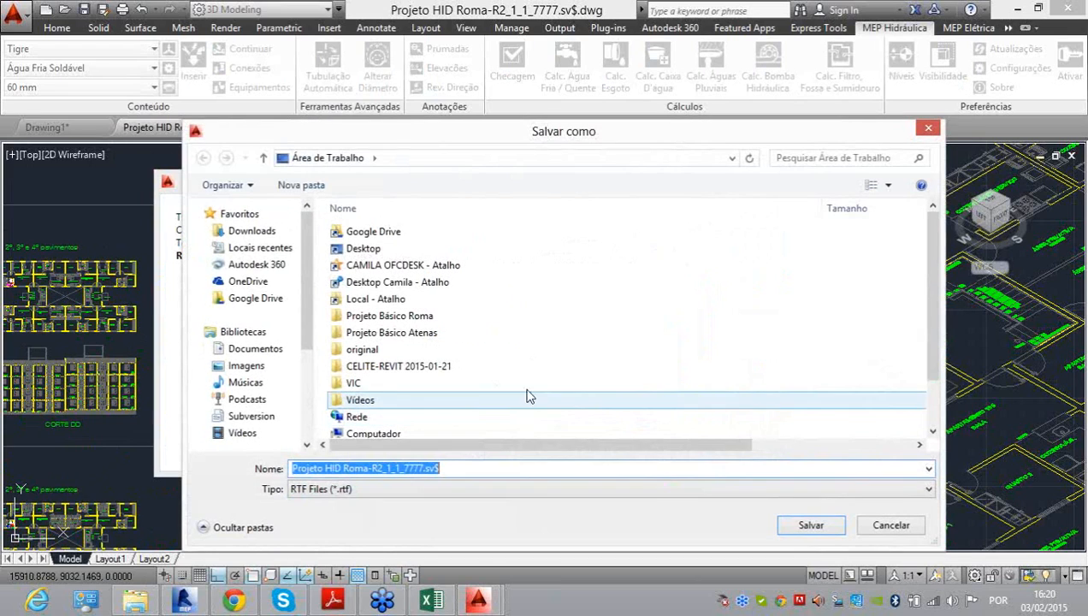
{"action": "left_click", "coordinate": [800, 528]}
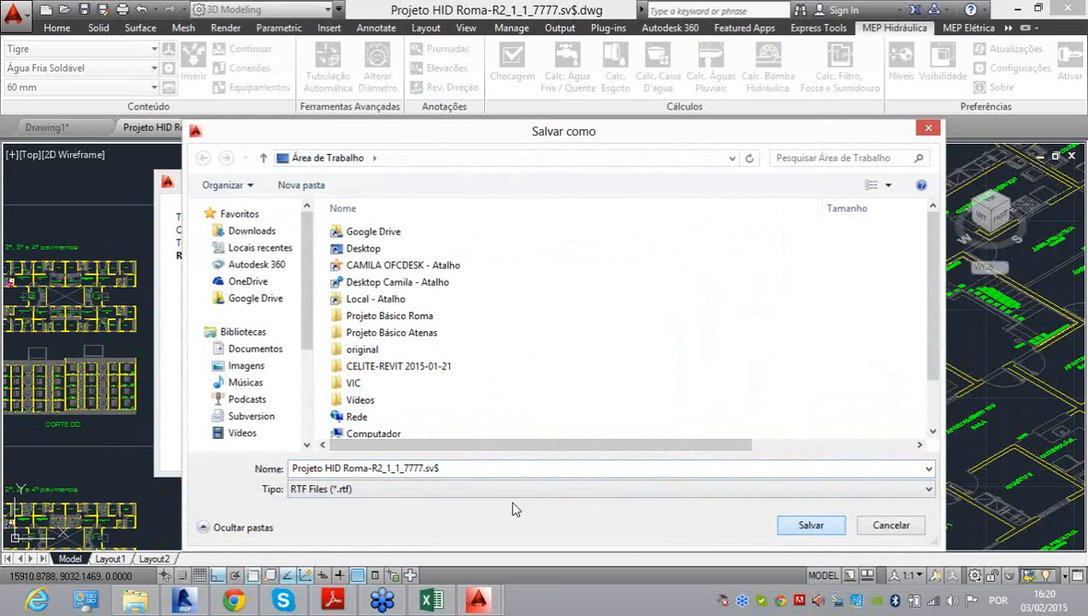
{"action": "left_click", "coordinate": [466, 469]}
{"action": "double_click", "coordinate": [466, 469]}
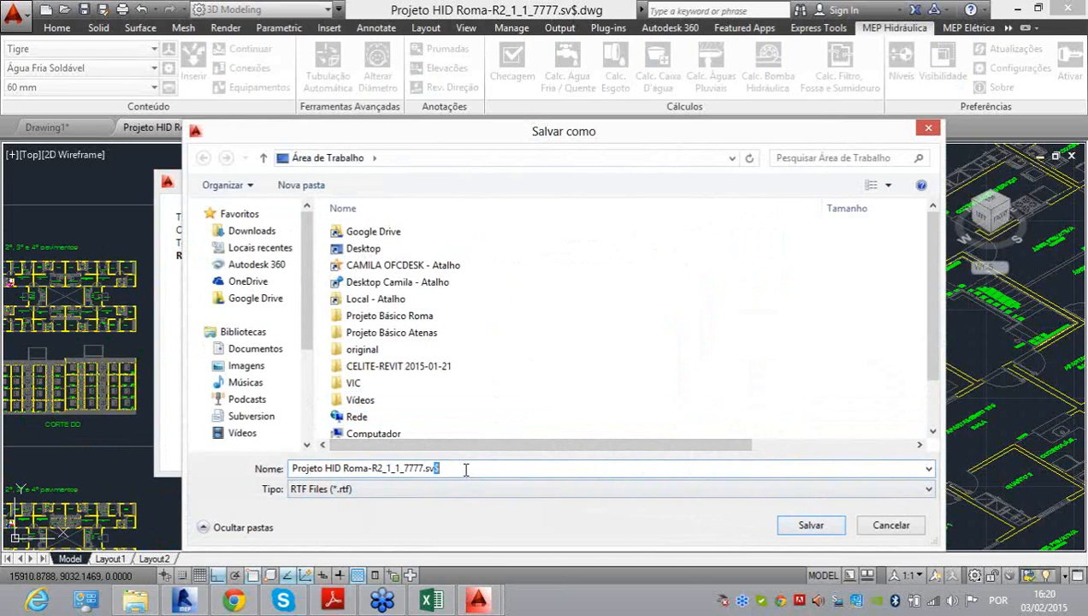
{"action": "key", "text": "BackSpace"}
{"action": "key", "text": "BackSpace"}
{"action": "key", "text": "BackSpace"}
{"action": "key", "text": "BackSpace"}
{"action": "key", "text": "BackSpace"}
{"action": "key", "text": "BackSpace"}
{"action": "key", "text": "BackSpace"}
{"action": "key", "text": "BackSpace"}
{"action": "key", "text": "BackSpace"}
{"action": "key", "text": "BackSpace"}
{"action": "type", "text": "2"}
{"action": "key", "text": "Return"}
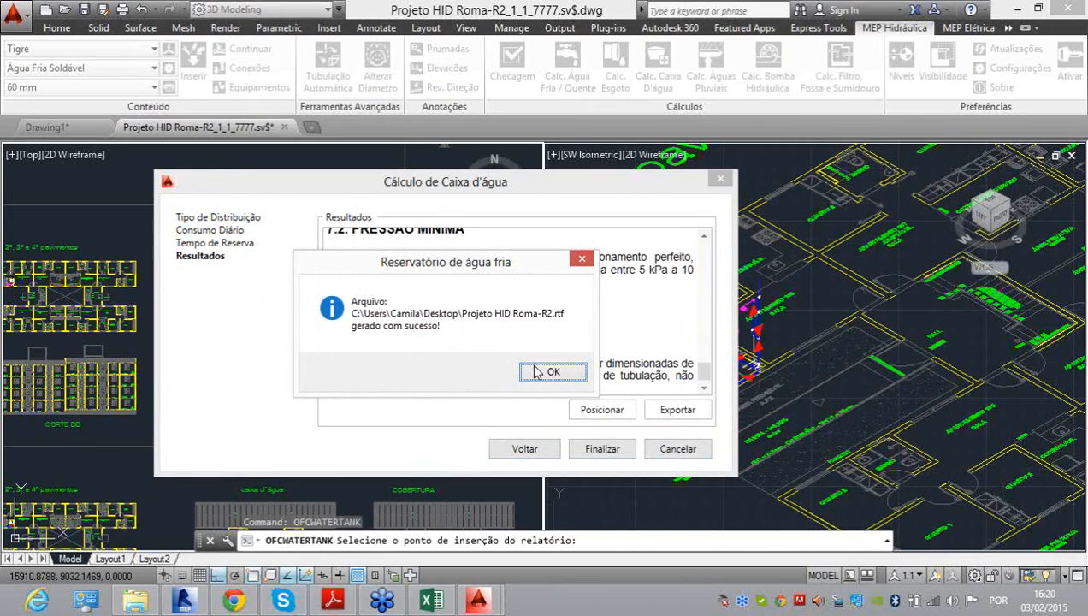
{"action": "left_click", "coordinate": [548, 371]}
{"action": "left_click", "coordinate": [600, 449]}
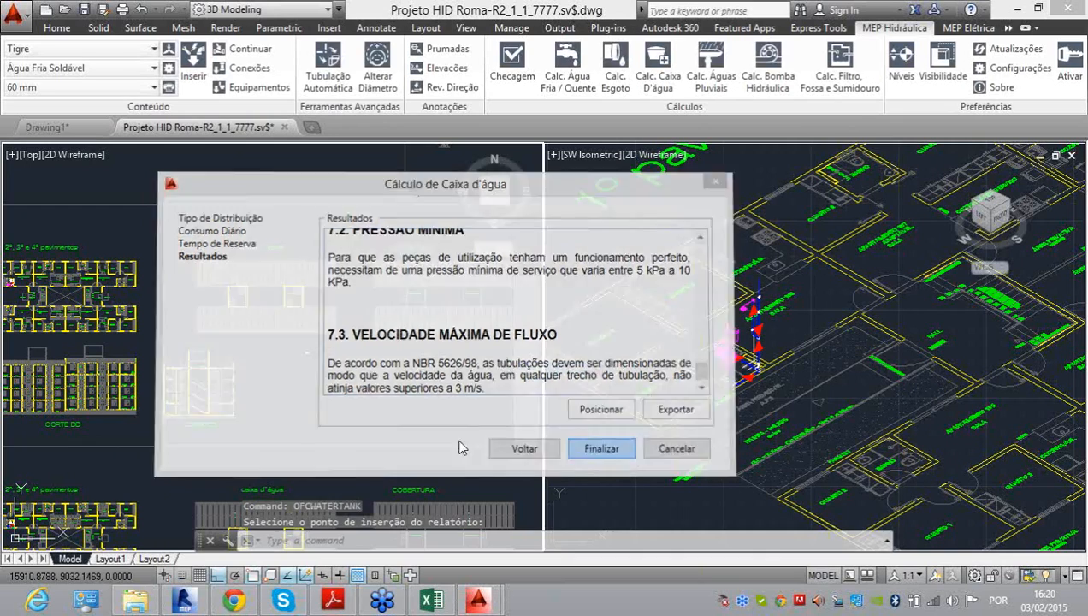
Step: Scale the inserted report text by a factor of 10 from its upper-left corner
{"action": "scroll", "coordinate": [310, 359], "scroll_direction": "up", "scroll_amount": 6}
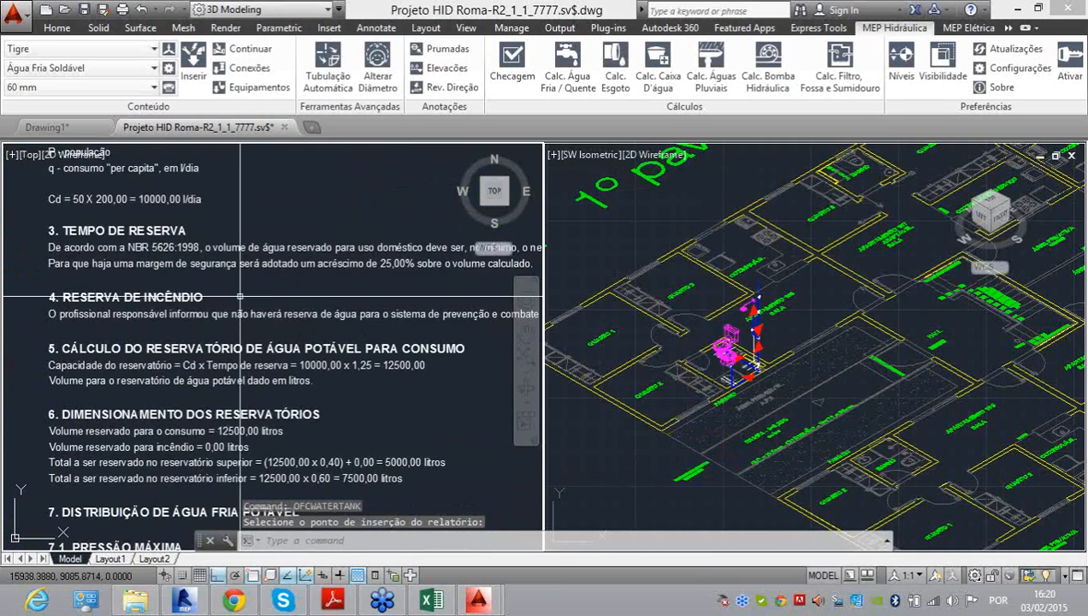
{"action": "scroll", "coordinate": [235, 296], "scroll_direction": "down", "scroll_amount": 6}
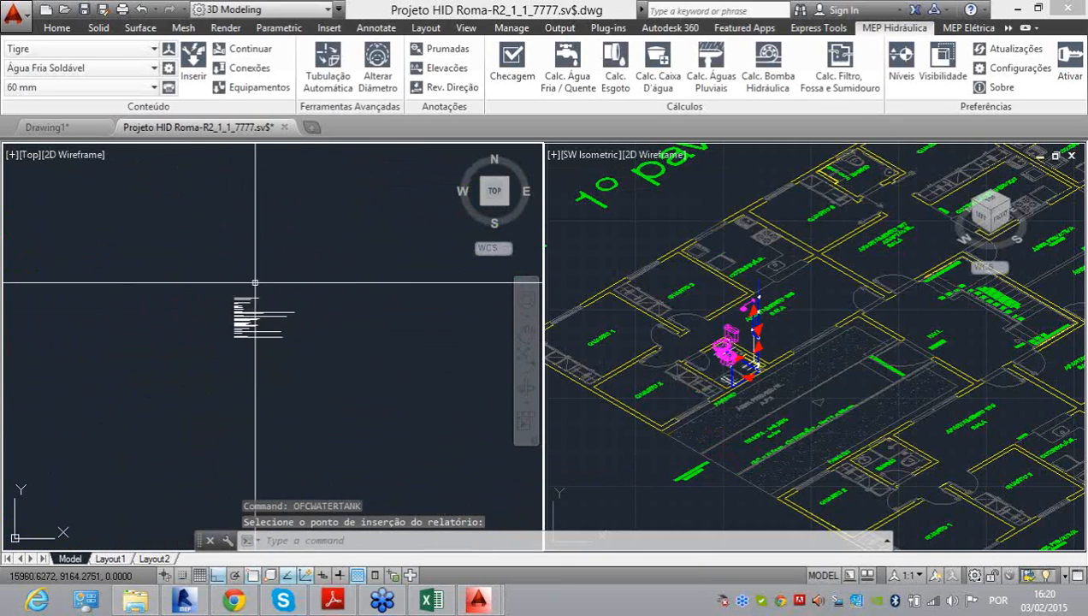
{"action": "left_click", "coordinate": [230, 372]}
{"action": "type", "text": "SC"}
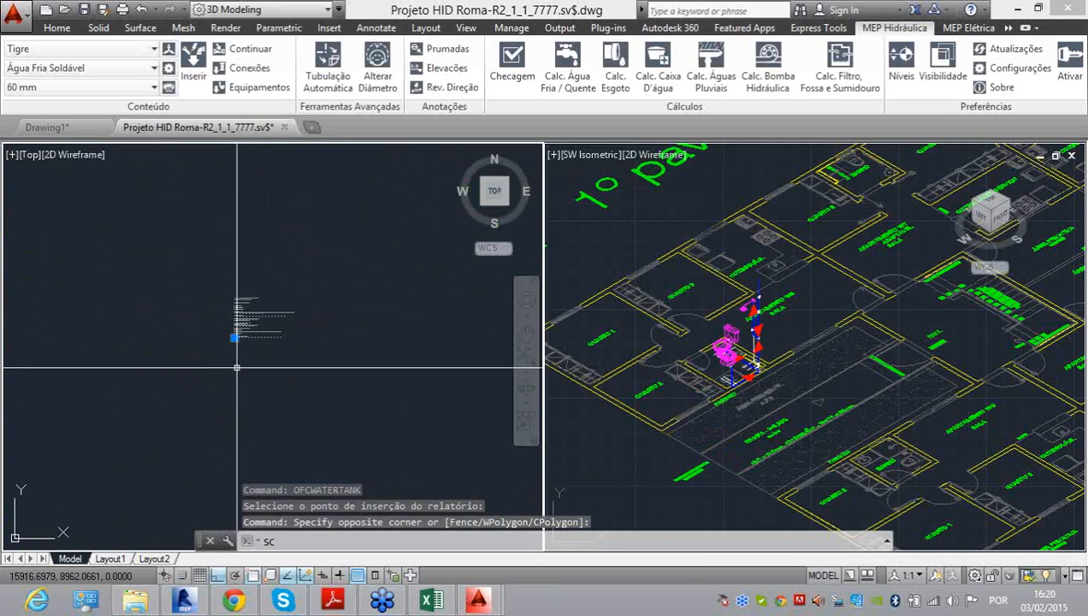
{"action": "key", "text": "Return"}
{"action": "left_click", "coordinate": [235, 297]}
{"action": "type", "text": "10"}
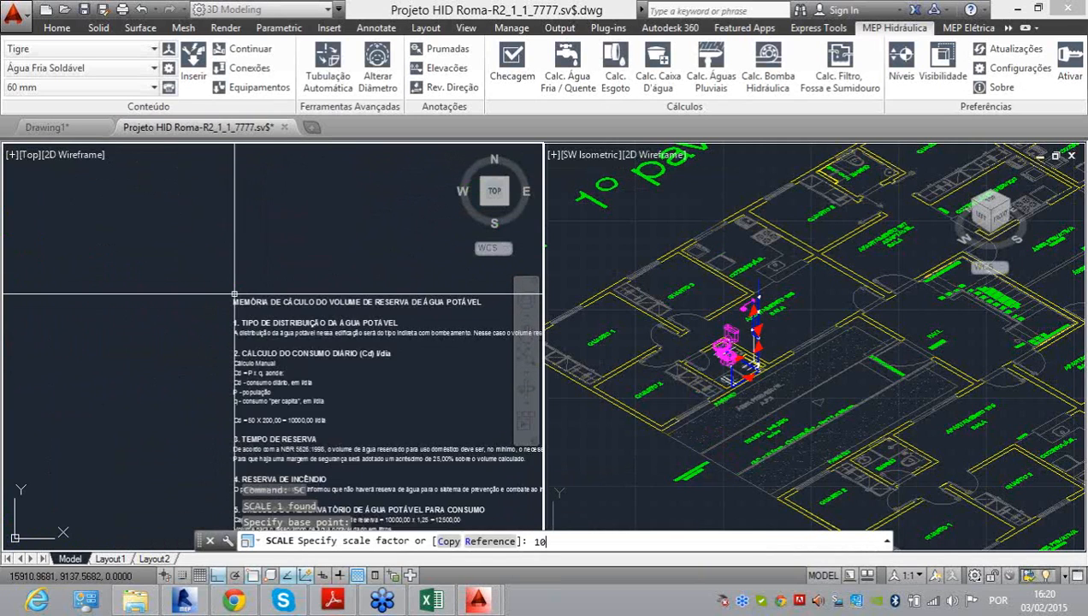
{"action": "key", "text": "Return"}
{"action": "scroll", "coordinate": [236, 287], "scroll_direction": "down", "scroll_amount": 4}
{"action": "scroll", "coordinate": [236, 274], "scroll_direction": "up", "scroll_amount": 4}
{"action": "scroll", "coordinate": [219, 304], "scroll_direction": "down", "scroll_amount": 2}
{"action": "mouse_move", "coordinate": [131, 381]}
{"action": "middle_mouse_down"}
{"action": "mouse_move", "coordinate": [142, 289]}
{"action": "mouse_move", "coordinate": [111, 287]}
{"action": "middle_mouse_up"}
{"action": "scroll", "coordinate": [188, 454], "scroll_direction": "down", "scroll_amount": 3}
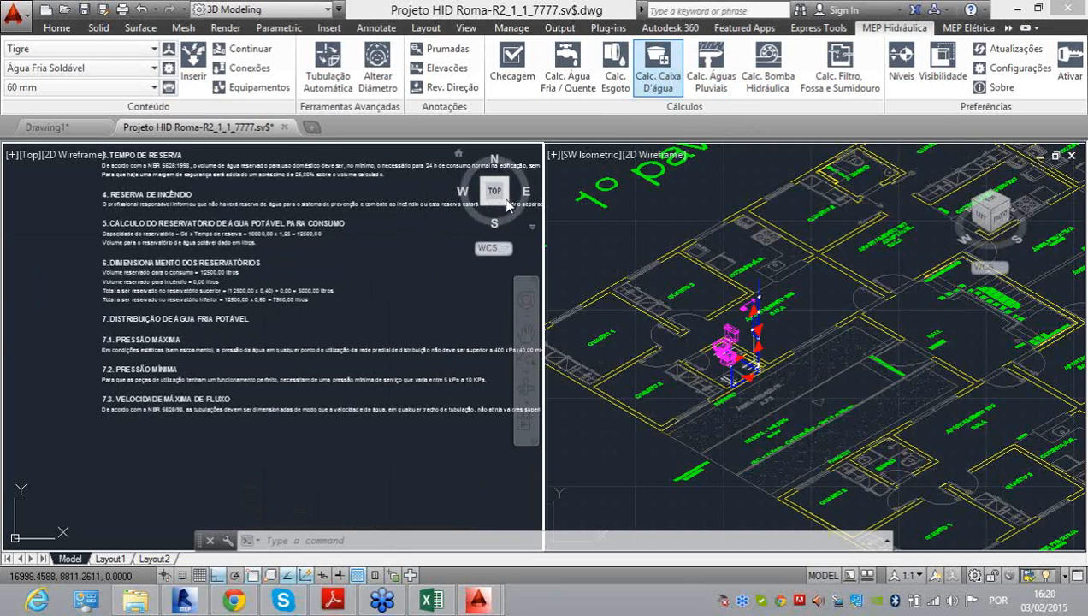
Step: Start a new water tank calculation with Indireta c/ Bomb. distribution and base the daily consumption on the Natureza do Local model
{"action": "left_click", "coordinate": [647, 89]}
{"action": "left_click", "coordinate": [479, 245]}
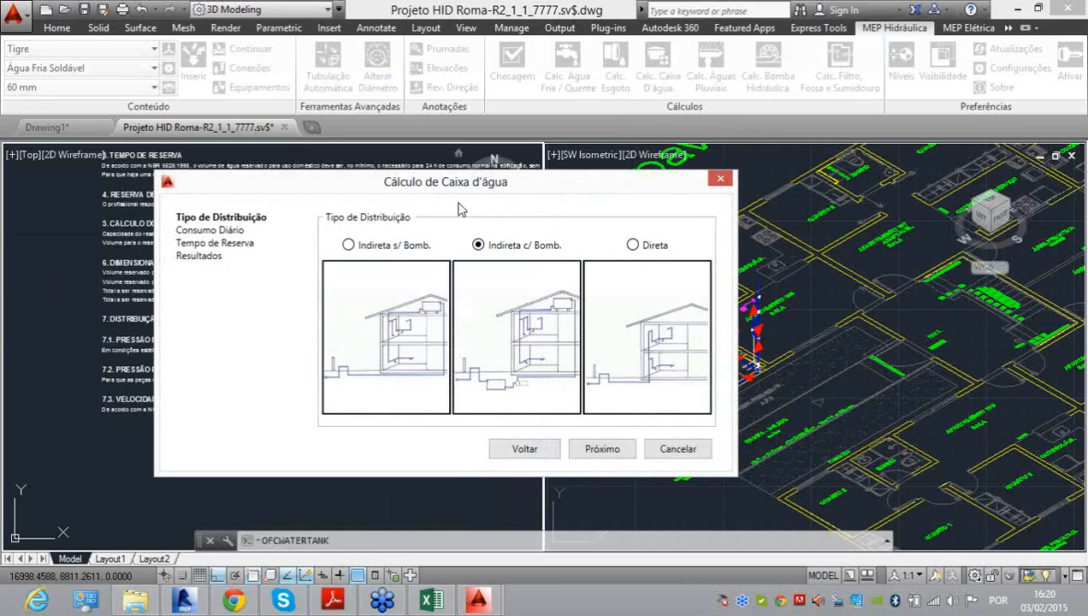
{"action": "left_click", "coordinate": [514, 347]}
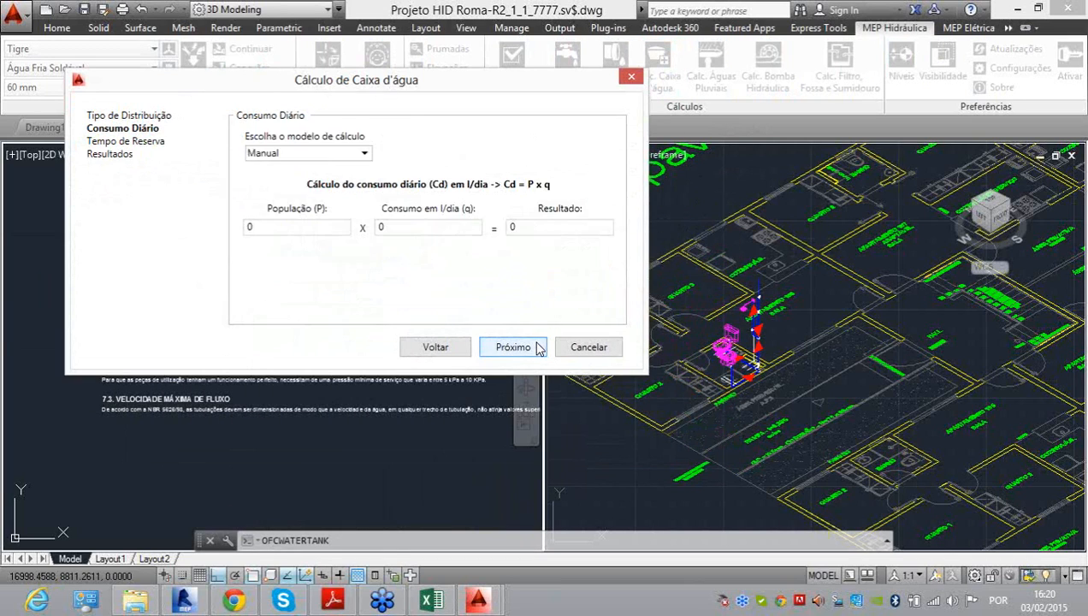
{"action": "left_click", "coordinate": [301, 154]}
{"action": "left_click", "coordinate": [296, 187]}
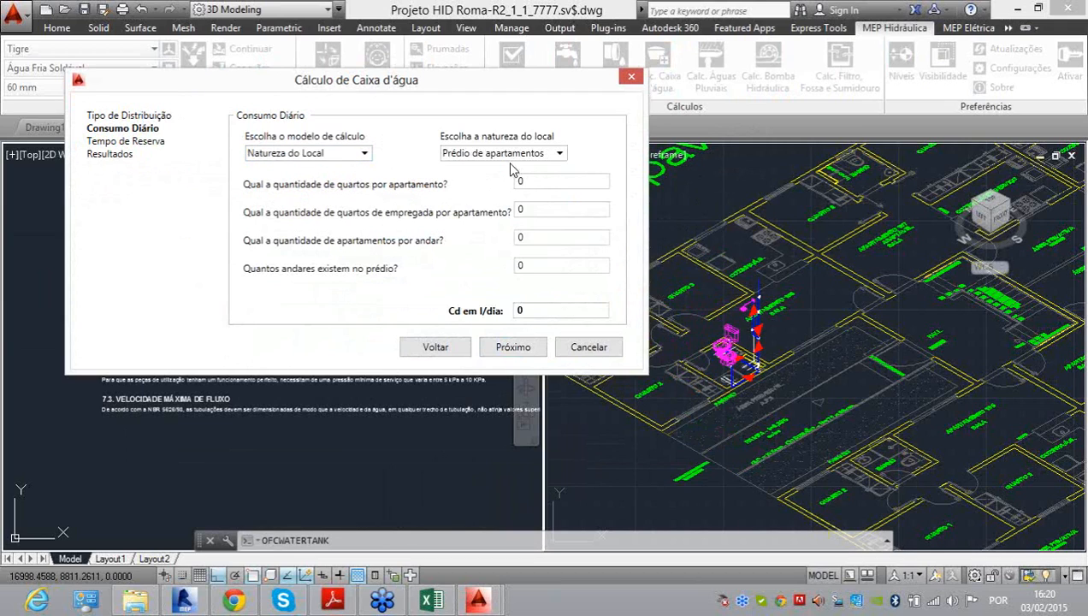
Step: Choose Restaurantes as the nature of the location and enter 1000 daily meals for the consumption calculation
{"action": "left_click", "coordinate": [513, 155]}
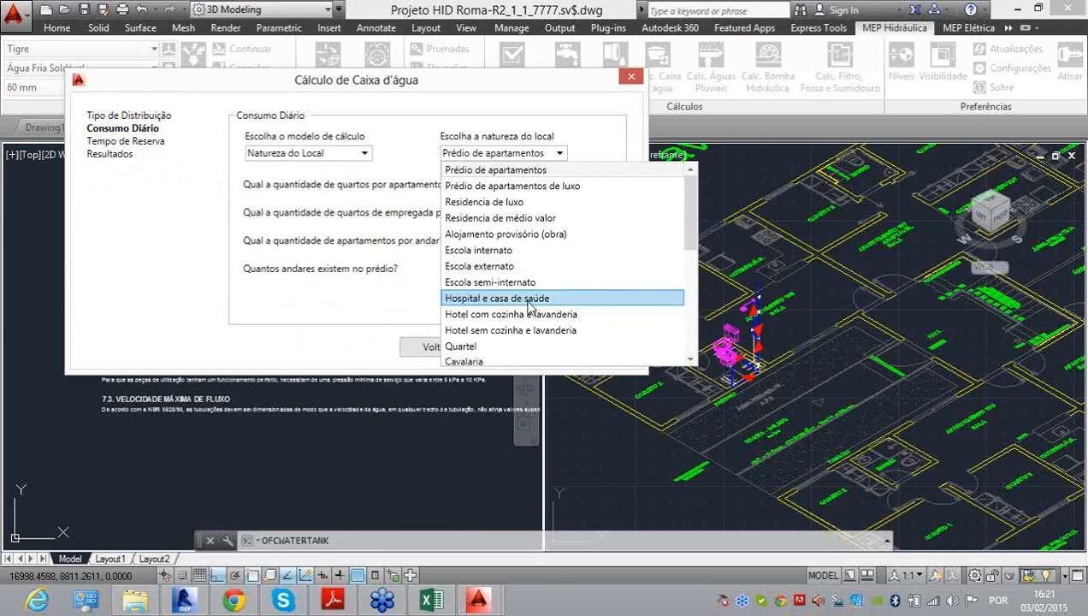
{"action": "scroll", "coordinate": [535, 321], "scroll_direction": "down", "scroll_amount": 2}
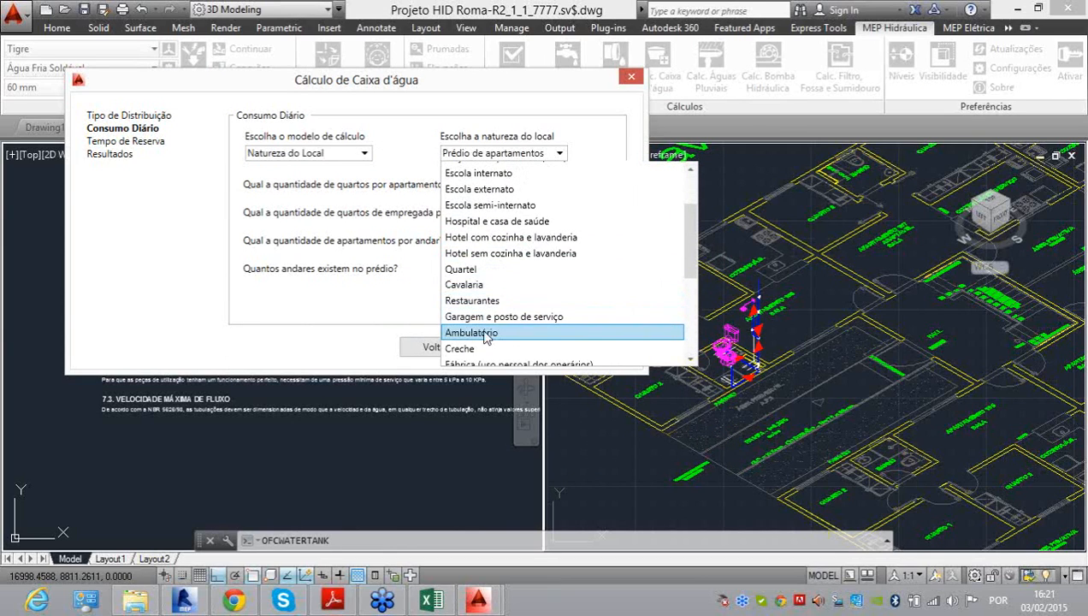
{"action": "scroll", "coordinate": [484, 329], "scroll_direction": "down", "scroll_amount": 2}
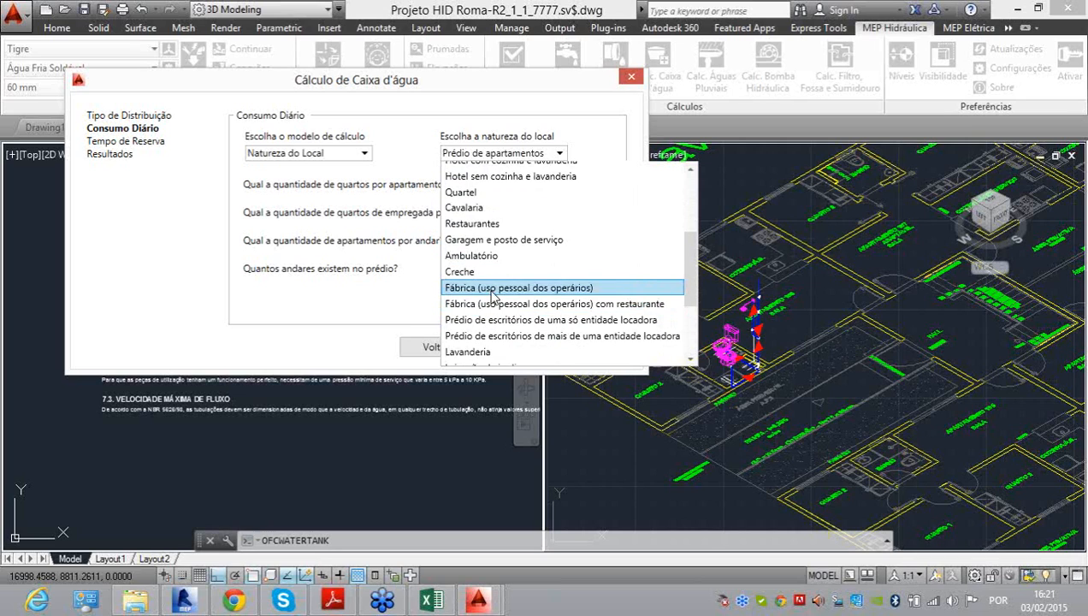
{"action": "scroll", "coordinate": [490, 298], "scroll_direction": "down", "scroll_amount": 3}
{"action": "scroll", "coordinate": [488, 308], "scroll_direction": "up", "scroll_amount": 2}
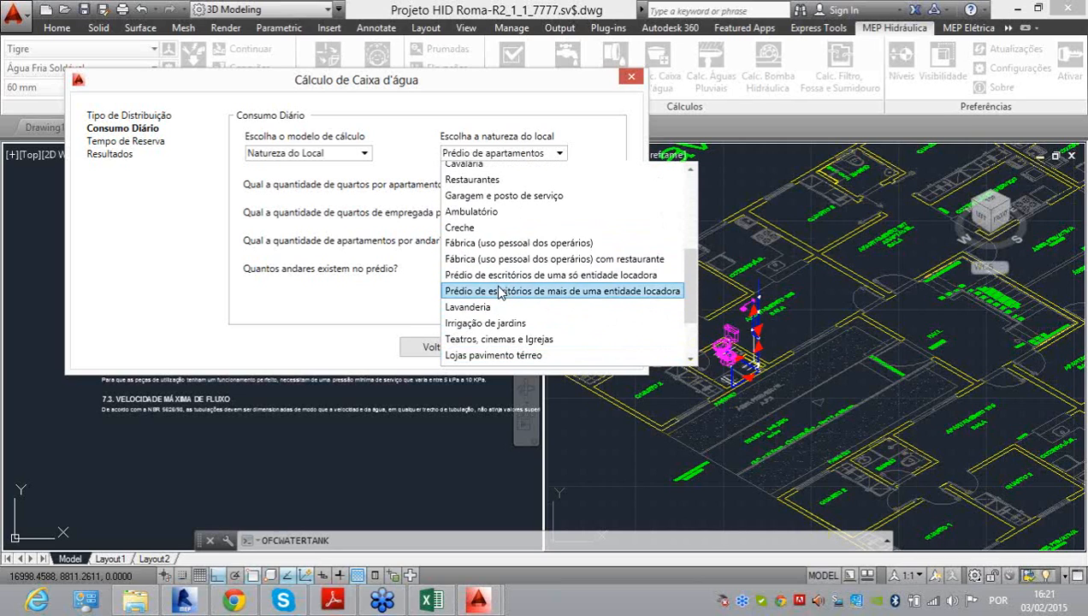
{"action": "left_click", "coordinate": [478, 188]}
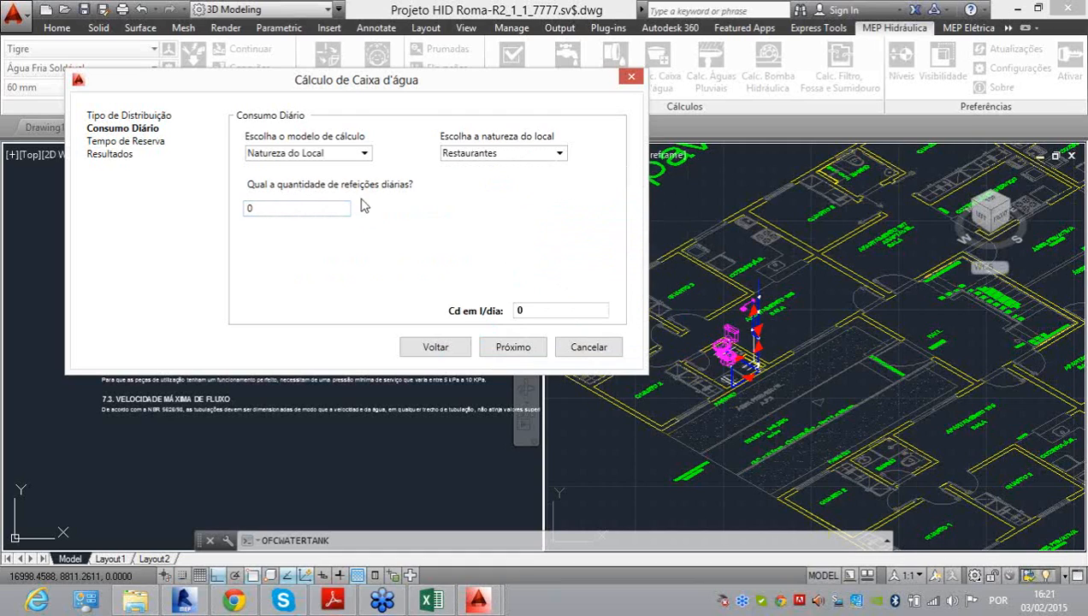
{"action": "left_click", "coordinate": [291, 207]}
{"action": "double_click", "coordinate": [246, 207]}
{"action": "type", "text": "1000"}
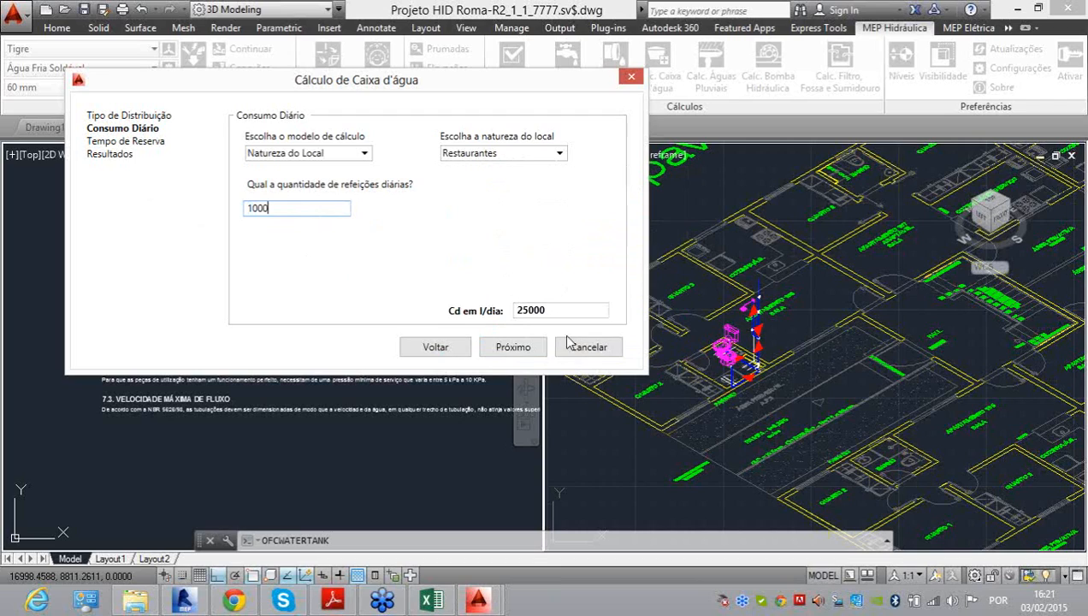
{"action": "left_click", "coordinate": [552, 310]}
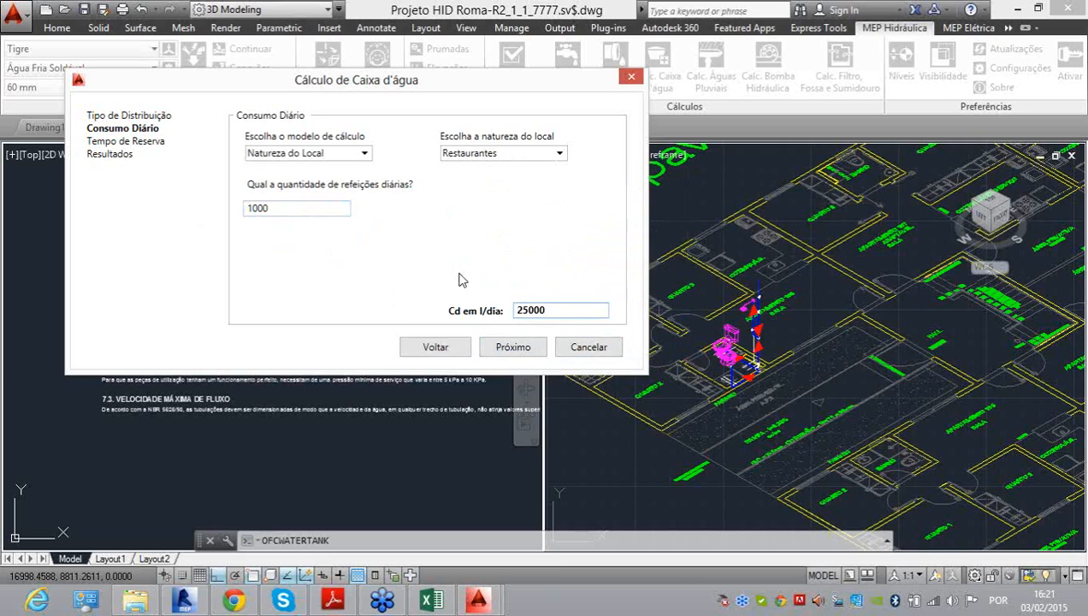
Step: Change the nature of the location to Lavanderia and then to Piscina domiciliar to examine the input each requires
{"action": "left_click", "coordinate": [556, 153]}
{"action": "left_click", "coordinate": [525, 315]}
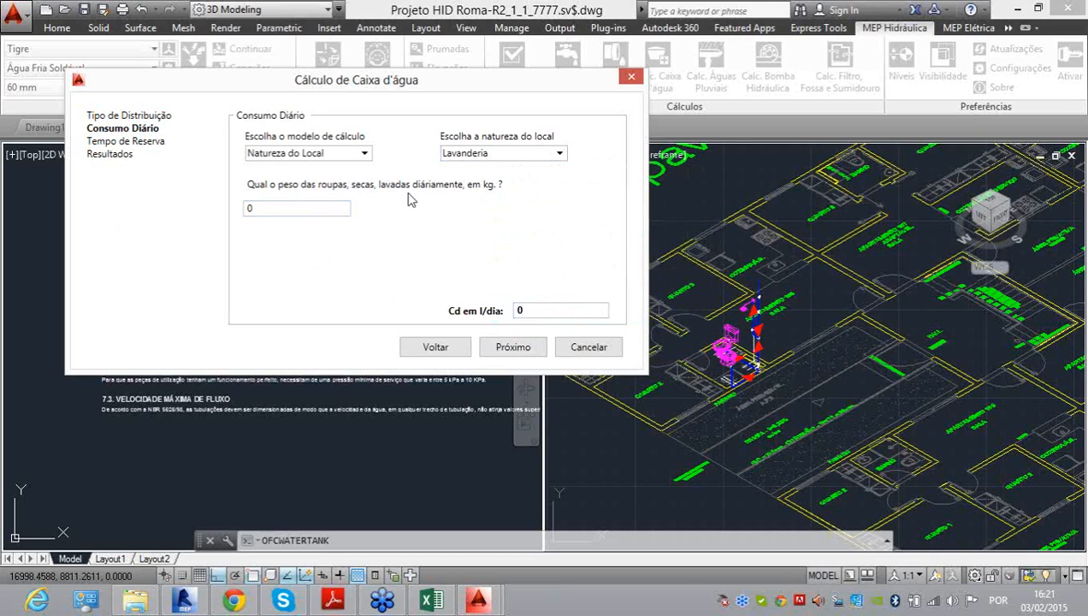
{"action": "left_click", "coordinate": [507, 158]}
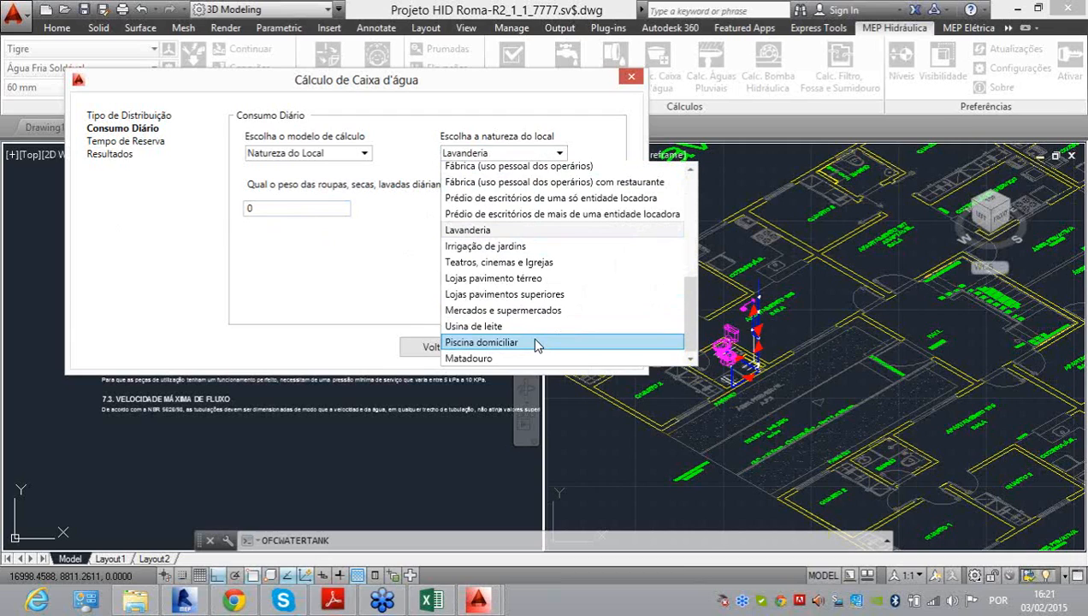
{"action": "left_click", "coordinate": [535, 343]}
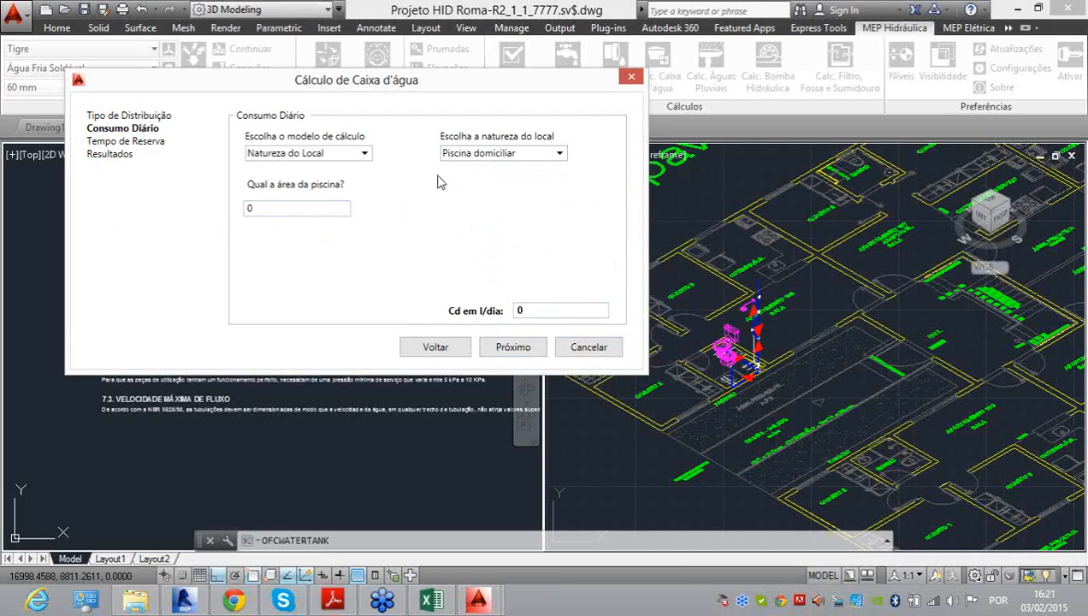
{"action": "left_click", "coordinate": [282, 216]}
{"action": "left_click", "coordinate": [563, 311]}
Step: Look through the other location types, return the consumption model to Manual and cancel the water tank calculation
{"action": "left_click", "coordinate": [496, 153]}
{"action": "scroll", "coordinate": [513, 313], "scroll_direction": "up", "scroll_amount": 2}
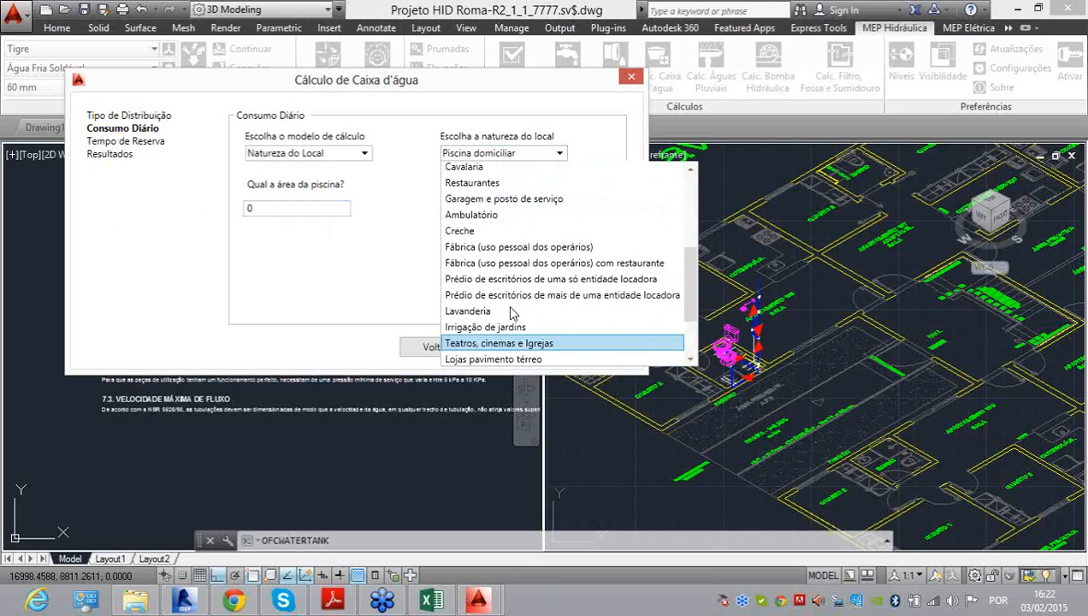
{"action": "scroll", "coordinate": [512, 313], "scroll_direction": "up", "scroll_amount": 4}
{"action": "left_click", "coordinate": [339, 152]}
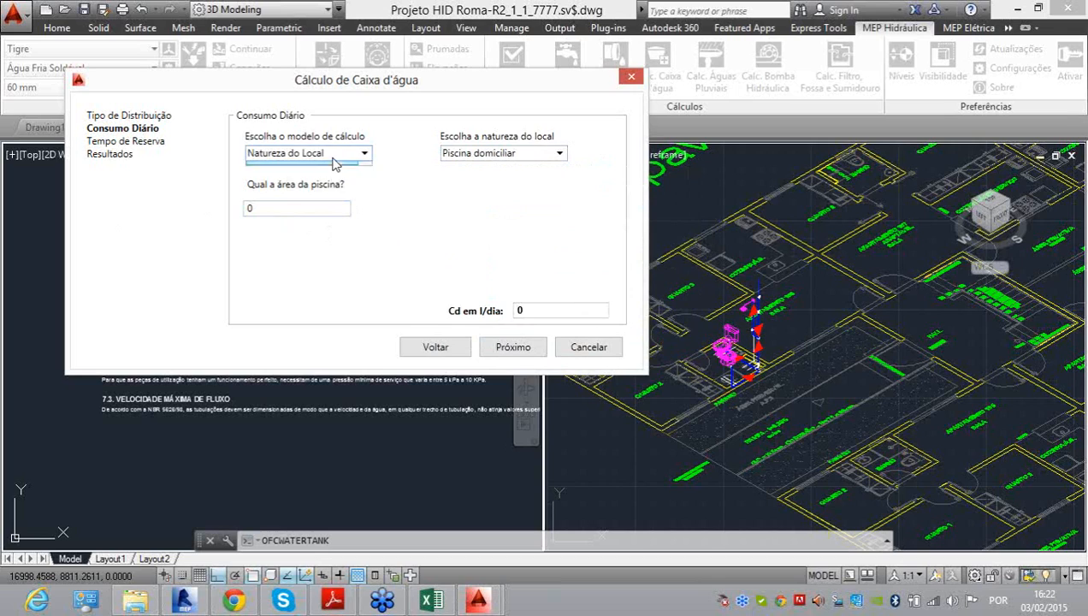
{"action": "left_click", "coordinate": [333, 165]}
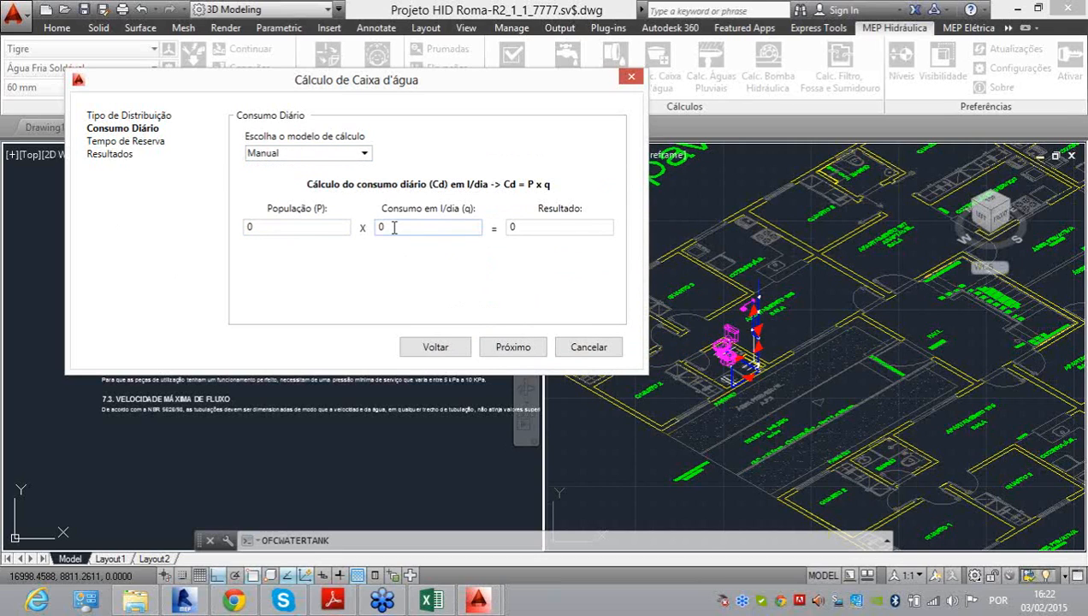
{"action": "left_click", "coordinate": [602, 353]}
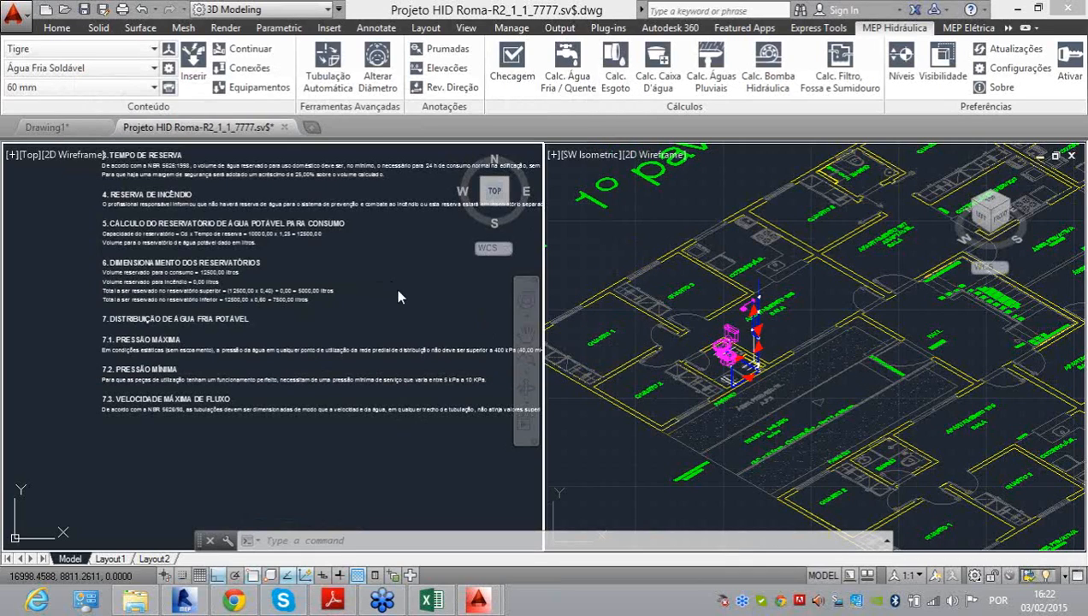